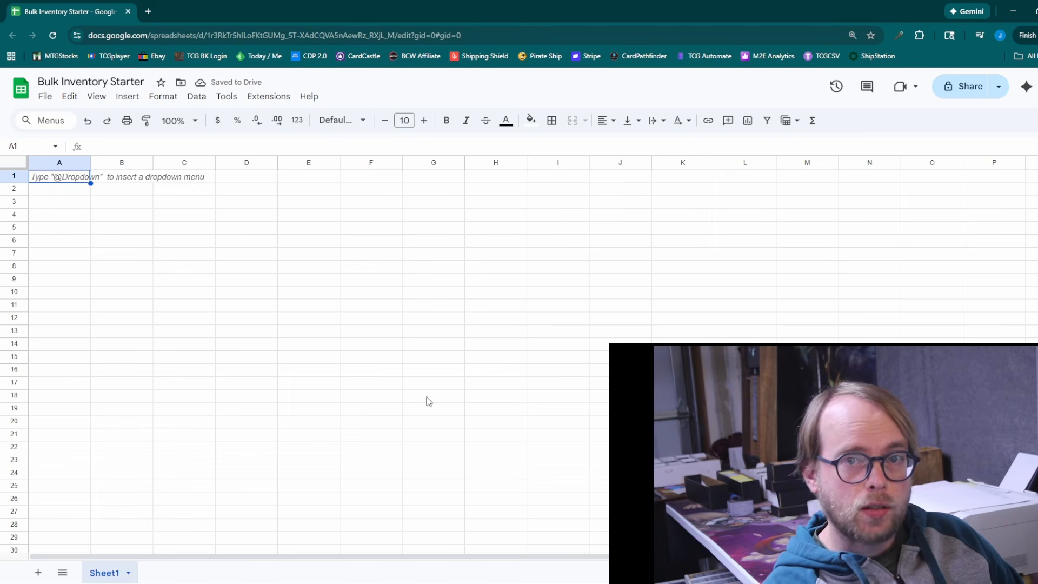
Step: Add three new blank sheets to the spreadsheet
{"action": "left_click", "coordinate": [38, 572]}
{"action": "left_click", "coordinate": [38, 571]}
{"action": "left_click", "coordinate": [38, 572]}
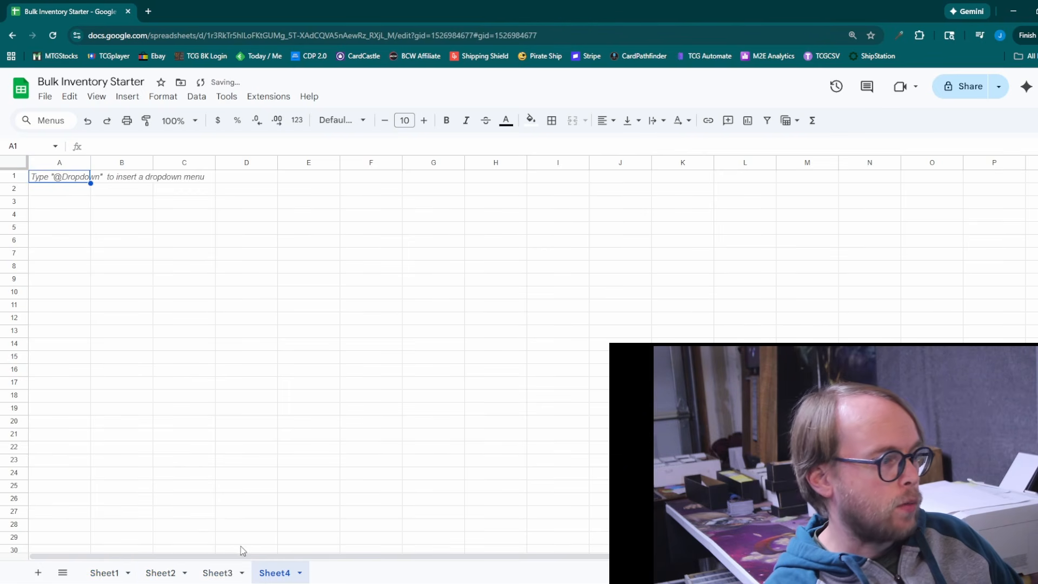
Step: Rename the four sheets, in order, as Dashboard, Added, Master and Sold
{"action": "double_click", "coordinate": [107, 573]}
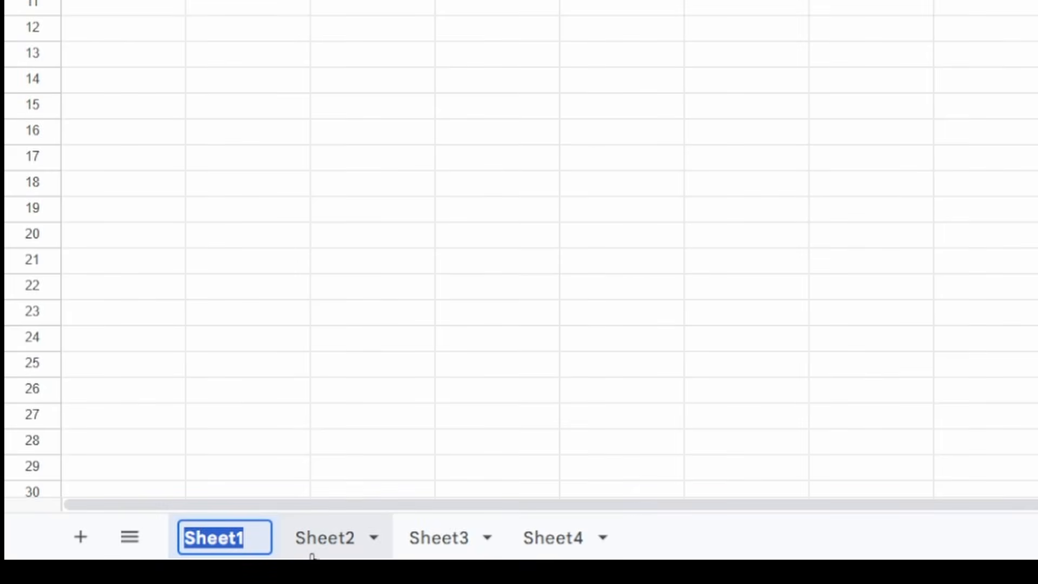
{"action": "type", "text": "Dashboard"}
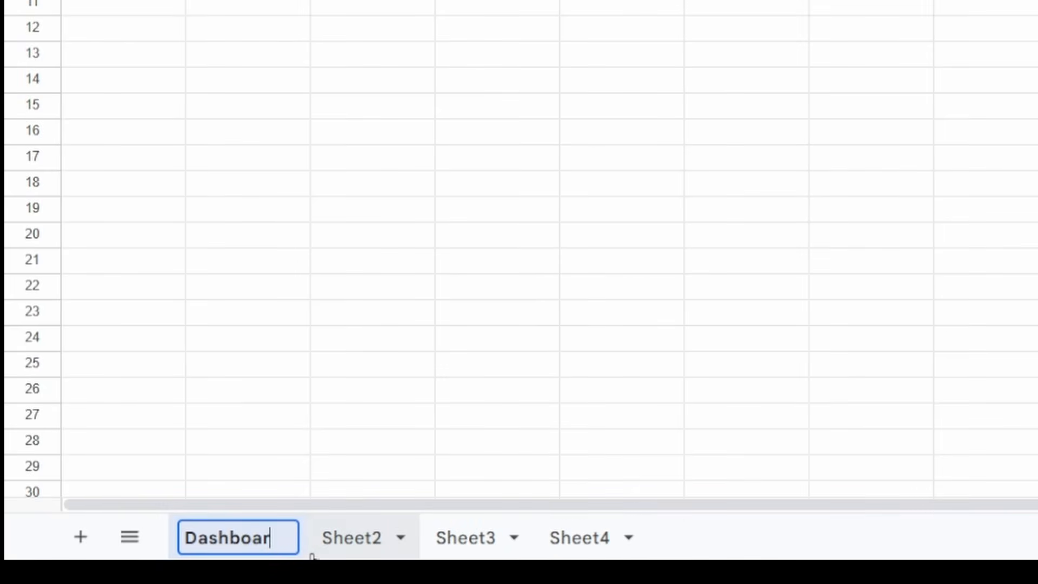
{"action": "double_click", "coordinate": [357, 538]}
{"action": "type", "text": "Added"}
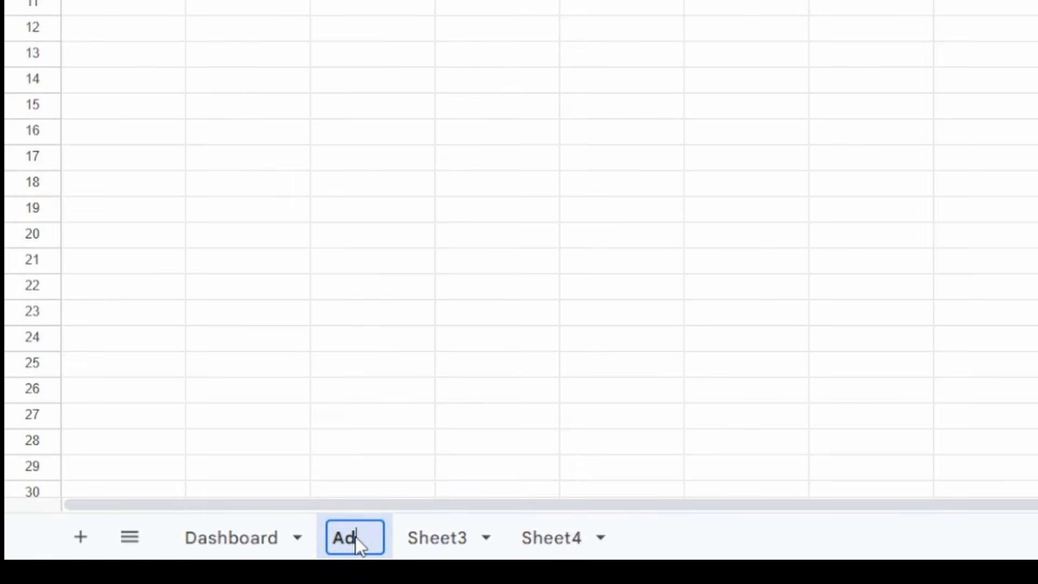
{"action": "double_click", "coordinate": [481, 538]}
{"action": "type", "text": "Master"}
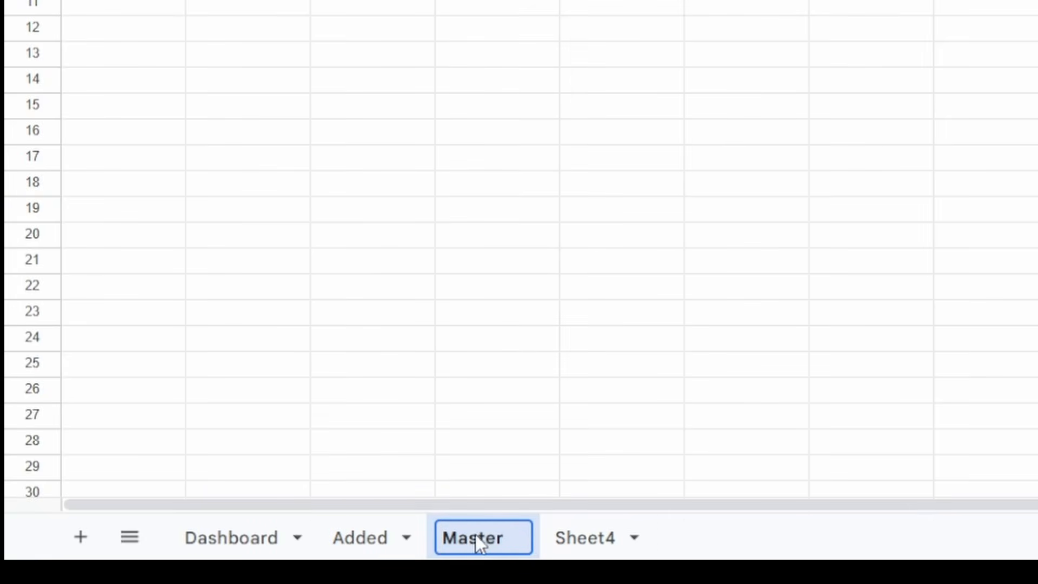
{"action": "double_click", "coordinate": [589, 527]}
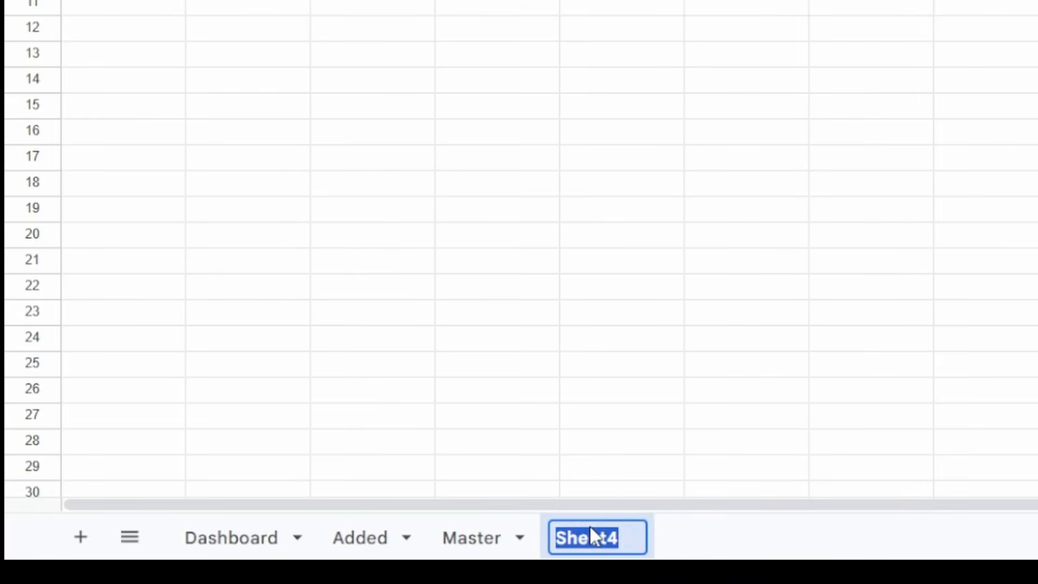
{"action": "type", "text": "Sold"}
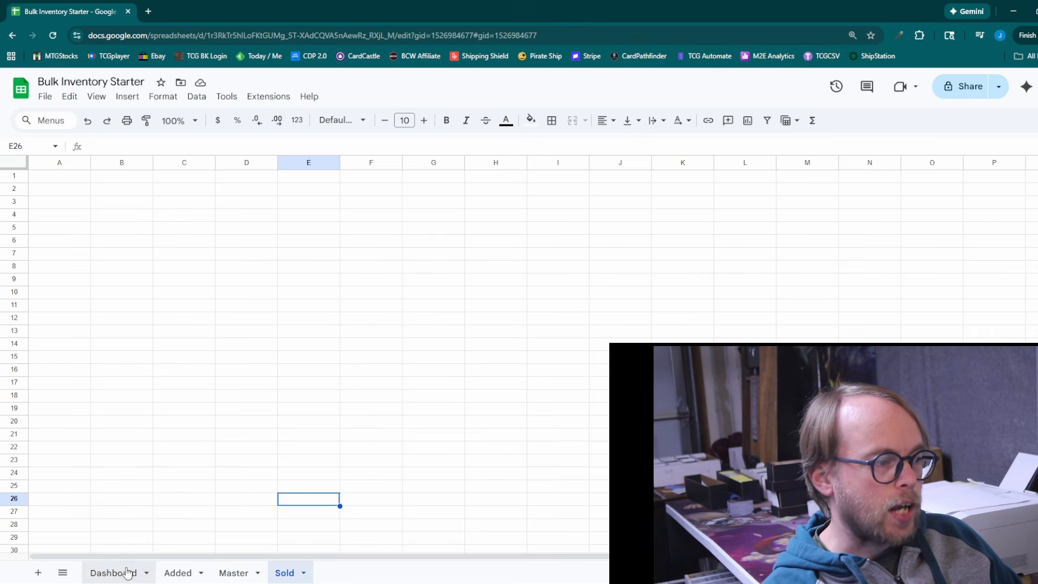
Step: On the Added sheet, enter the header SKU in cell A1
{"action": "left_click", "coordinate": [128, 570]}
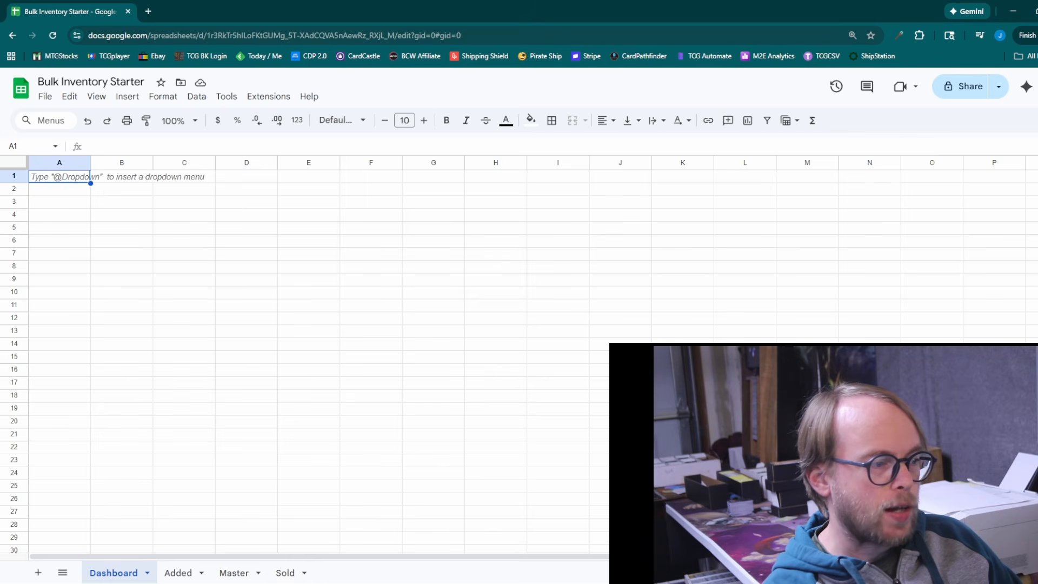
{"action": "left_click", "coordinate": [184, 572]}
{"action": "left_click", "coordinate": [309, 318]}
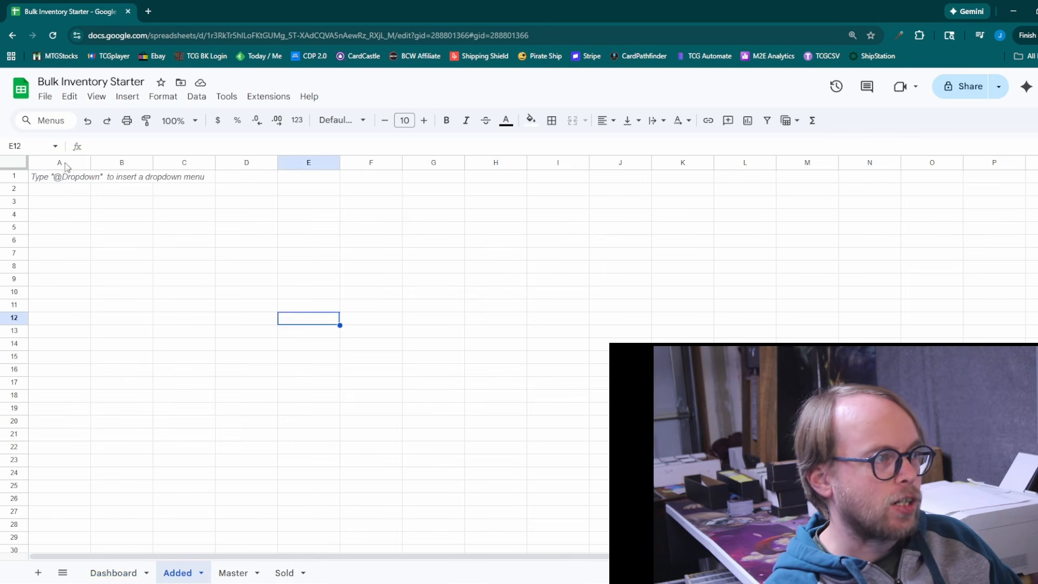
{"action": "left_click_drag", "start_coordinate": [370, 304], "coordinate": [367, 293]}
{"action": "left_click", "coordinate": [71, 177]}
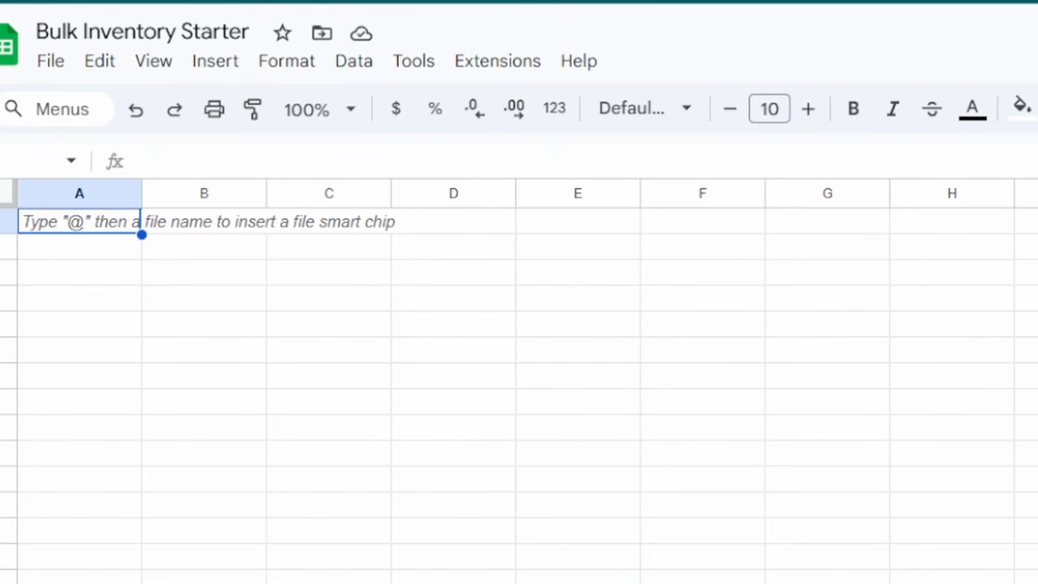
{"action": "type", "text": "Inem Id"}
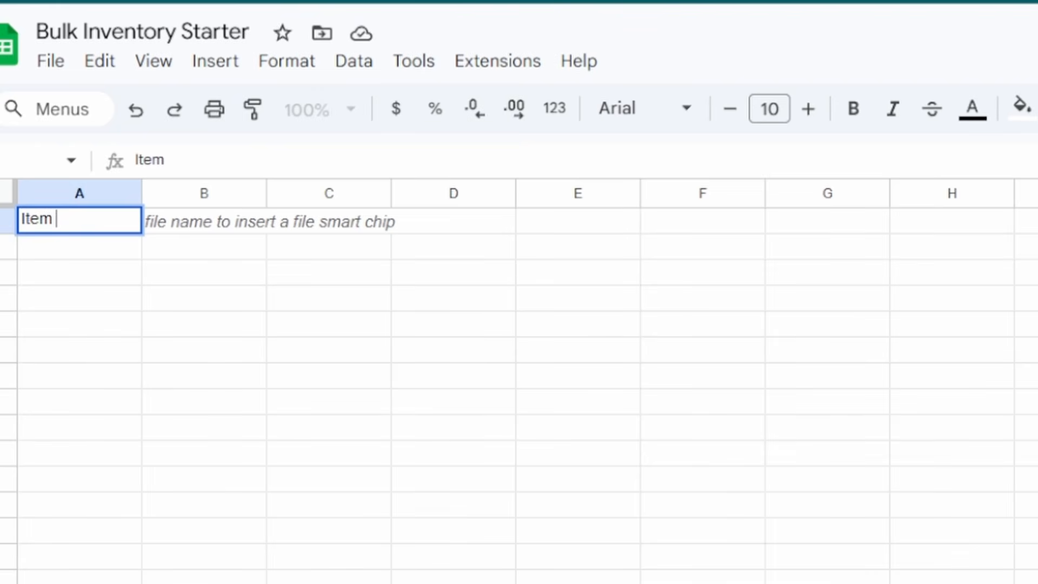
{"action": "key", "text": "BackSpace"}
{"action": "key", "text": "BackSpace"}
{"action": "key", "text": "BackSpace"}
{"action": "type", "text": "SKU"}
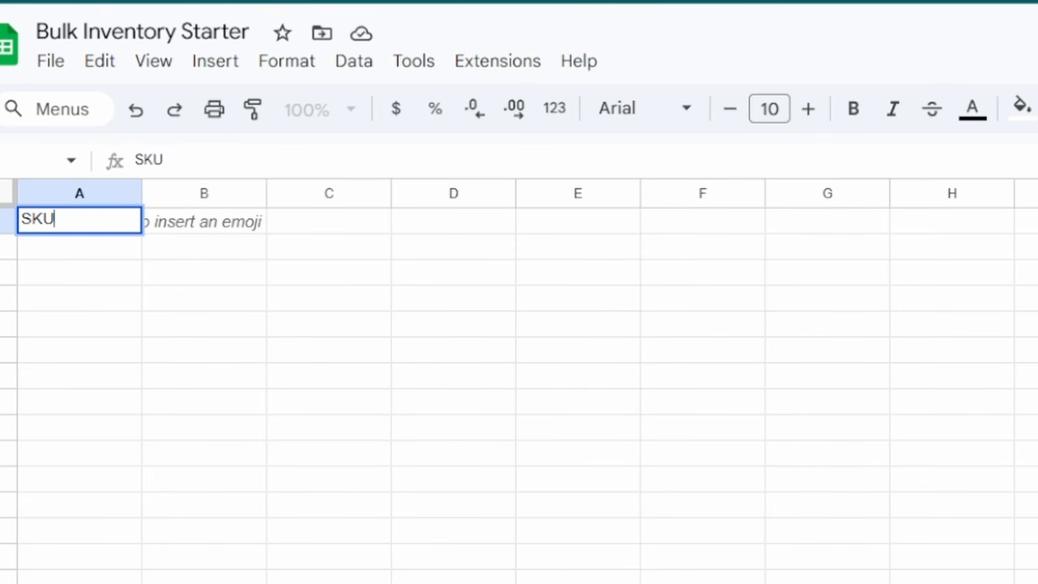
{"action": "key", "text": "Tab"}
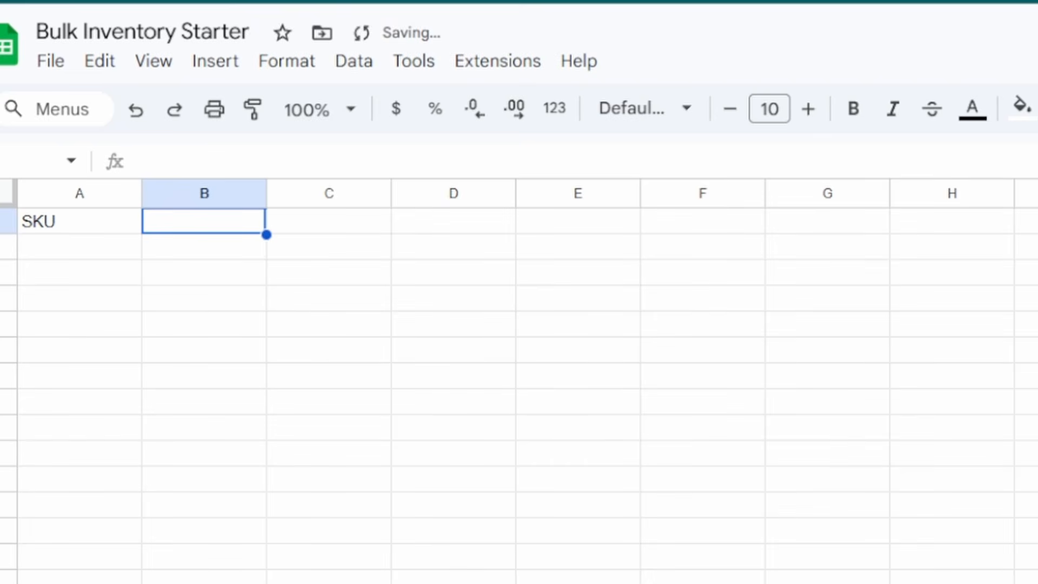
Step: Enter the headers Date Added in B1 and Item Name in C1
{"action": "type", "text": "Date Adding"}
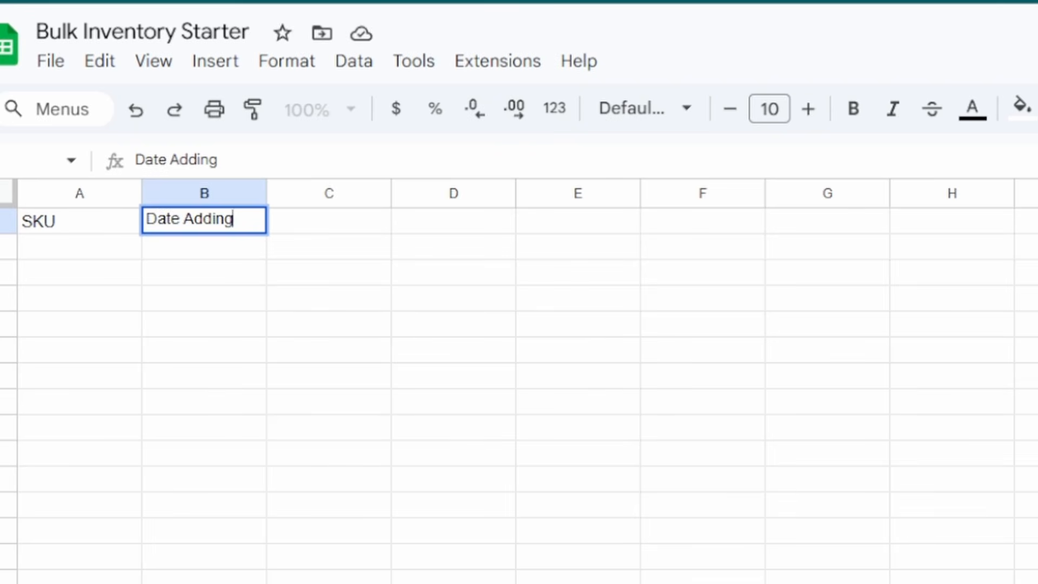
{"action": "key", "text": "Tab"}
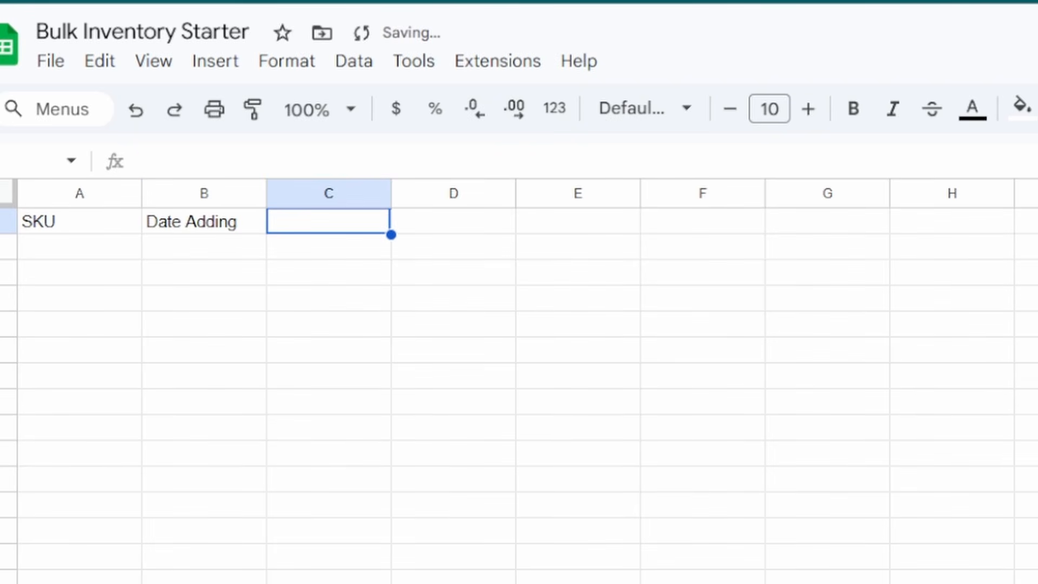
{"action": "key", "text": "Left"}
{"action": "key", "text": "BackSpace"}
{"action": "type", "text": "Date Added"}
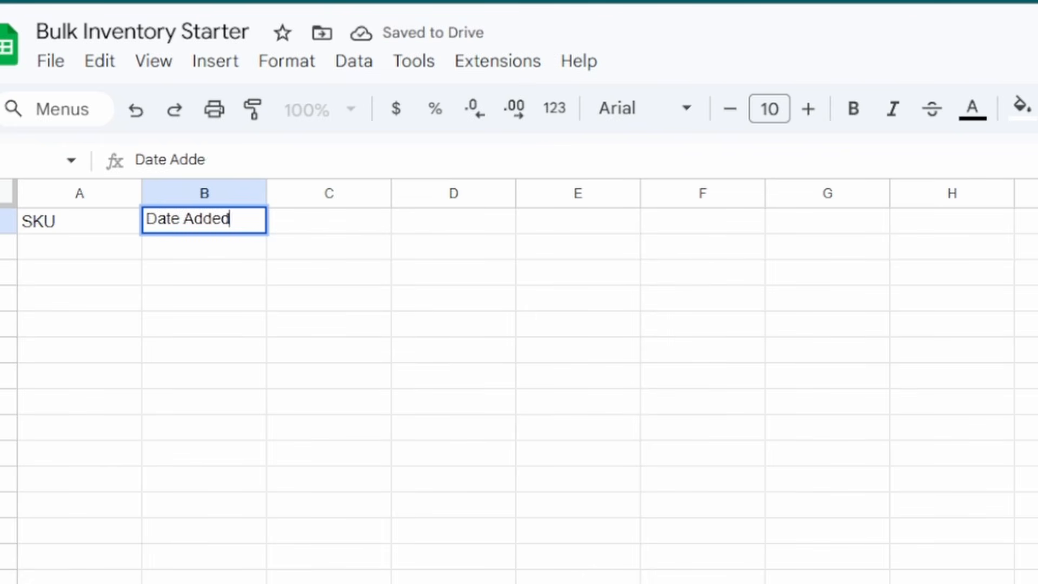
{"action": "key", "text": "Tab"}
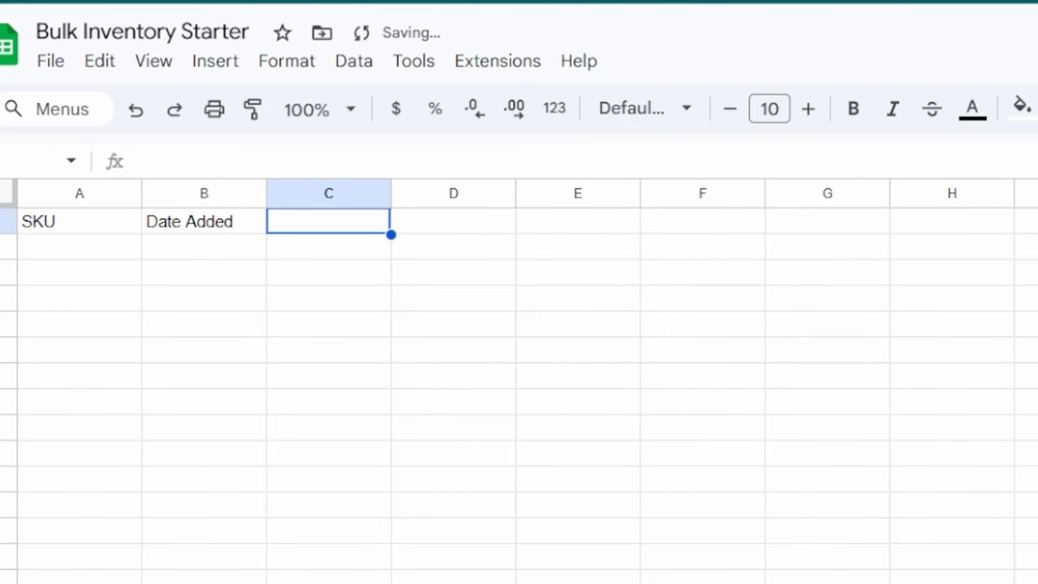
{"action": "type", "text": "Item Name"}
{"action": "key", "text": "Tab"}
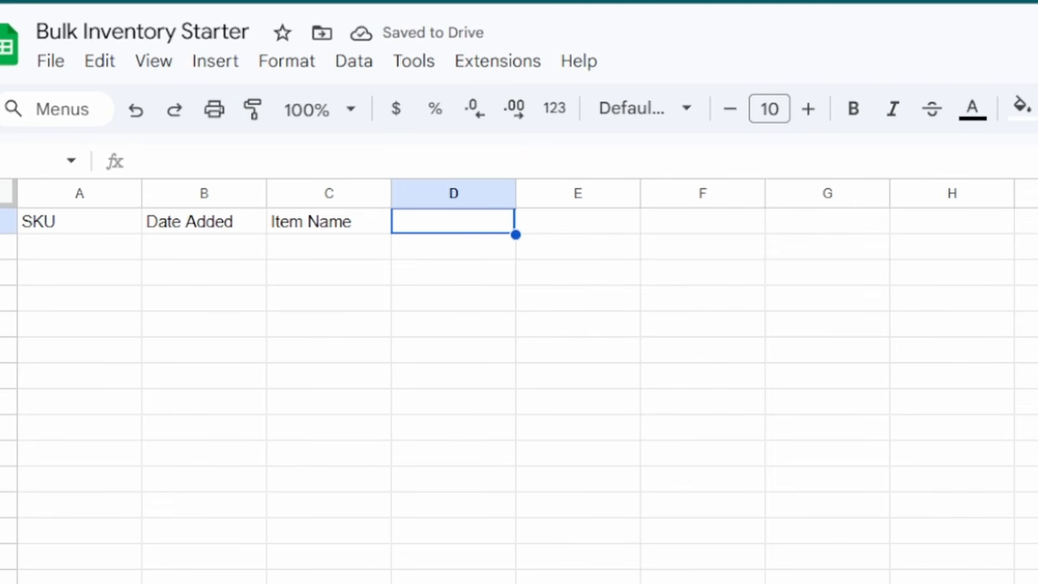
Step: Enter the headers Category, Set and Type in cells D1 to F1
{"action": "type", "text": "Category"}
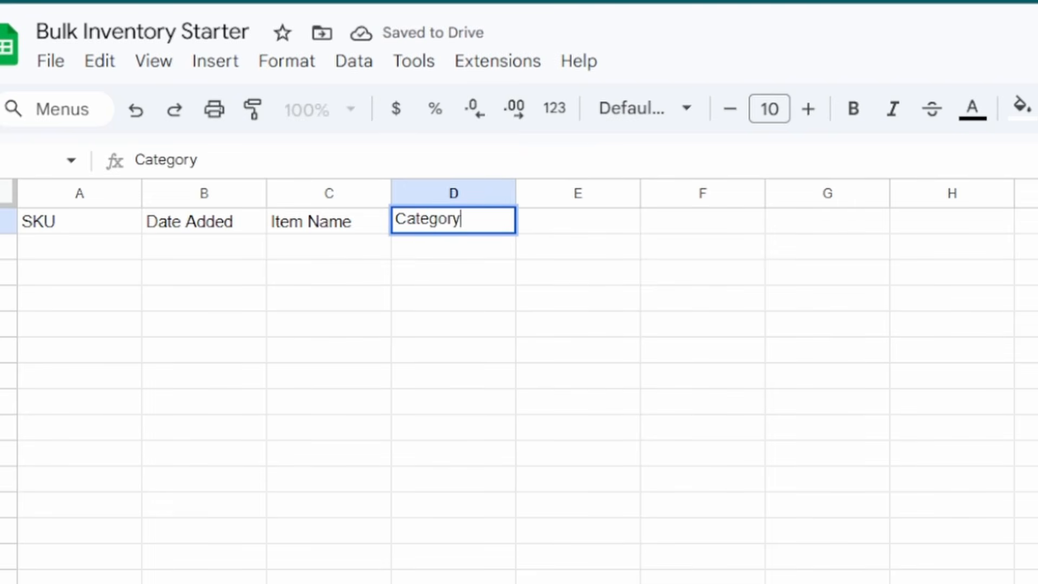
{"action": "key", "text": "Tab"}
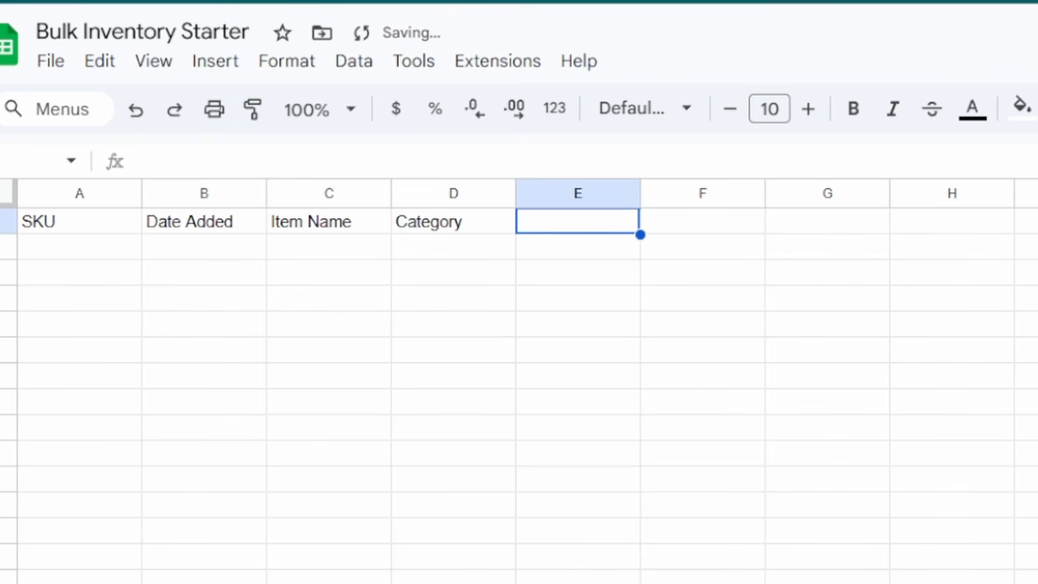
{"action": "type", "text": "Set"}
{"action": "key", "text": "Tab"}
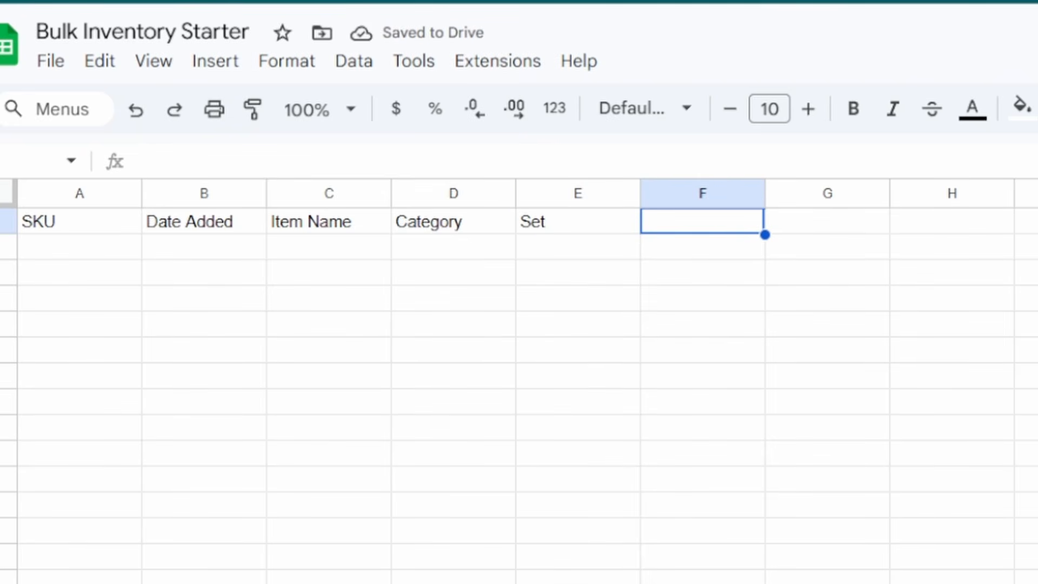
{"action": "type", "text": "Type"}
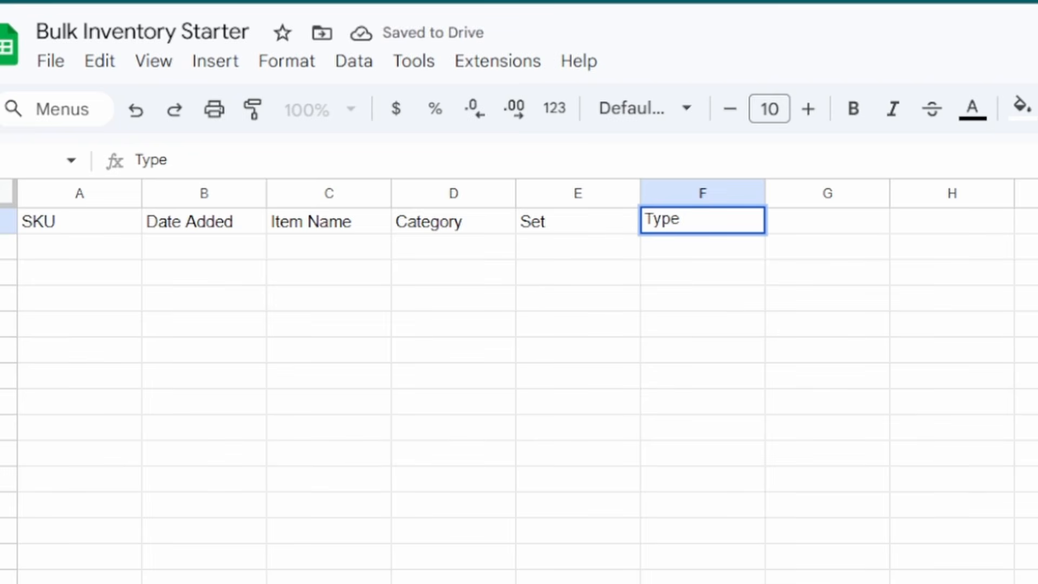
{"action": "key", "text": "Tab"}
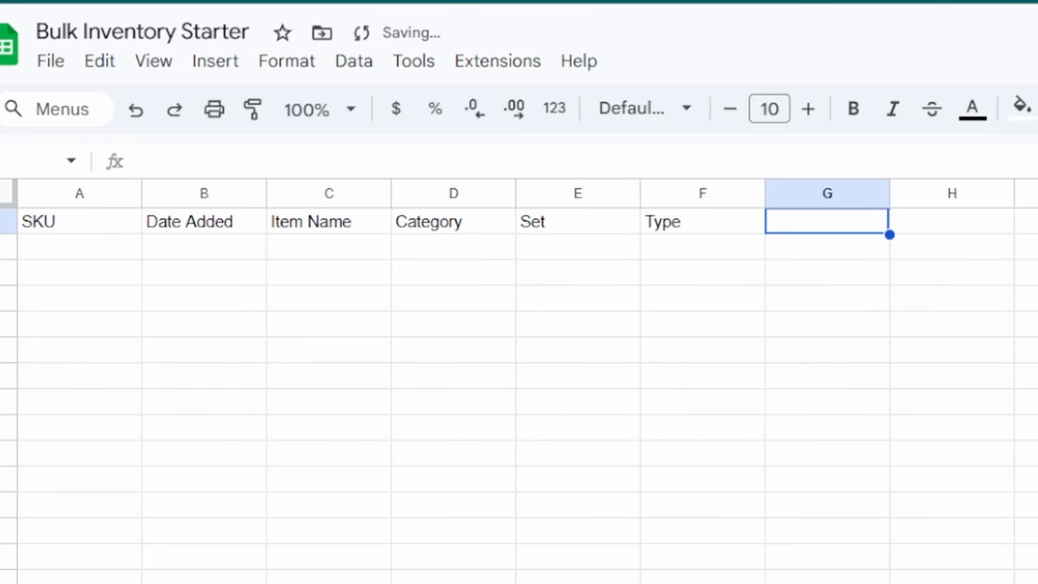
Step: Enter the headers Qty Added, Cost/Unit and Total Cost in cells G1 to I1
{"action": "type", "text": "Q"}
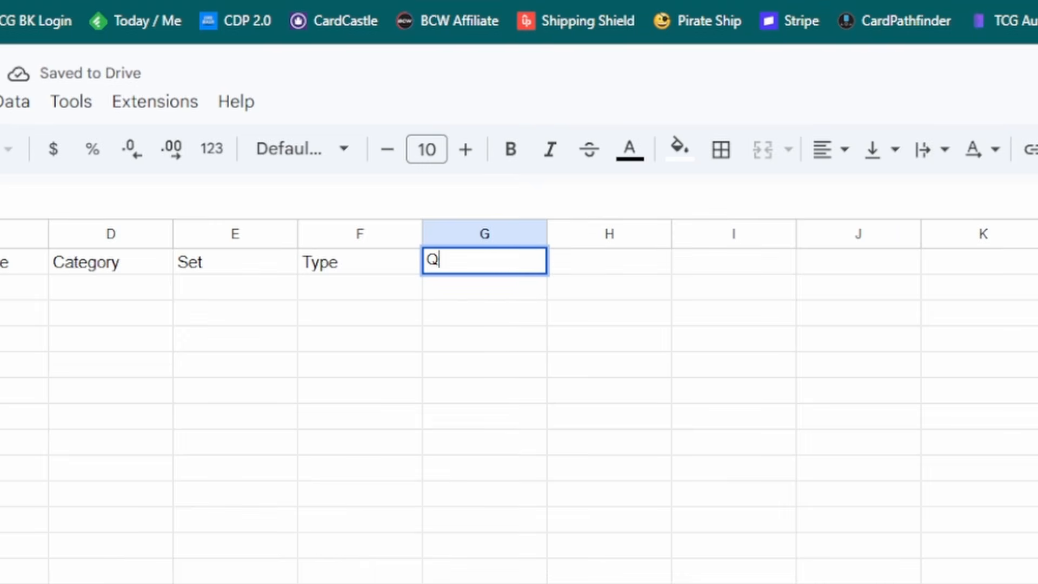
{"action": "type", "text": "ty Added"}
{"action": "key", "text": "Tab"}
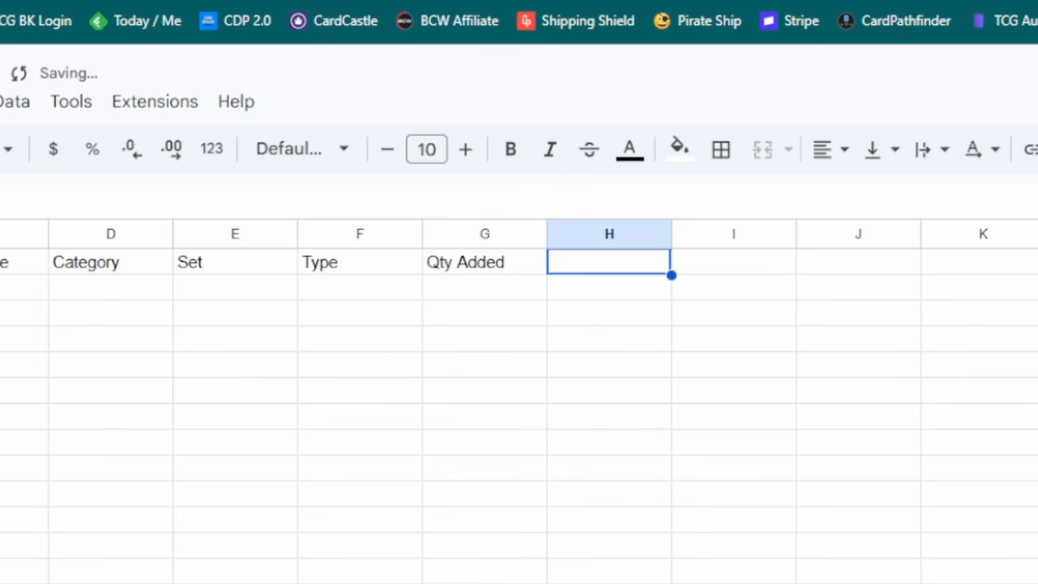
{"action": "type", "text": "Cost/Unit"}
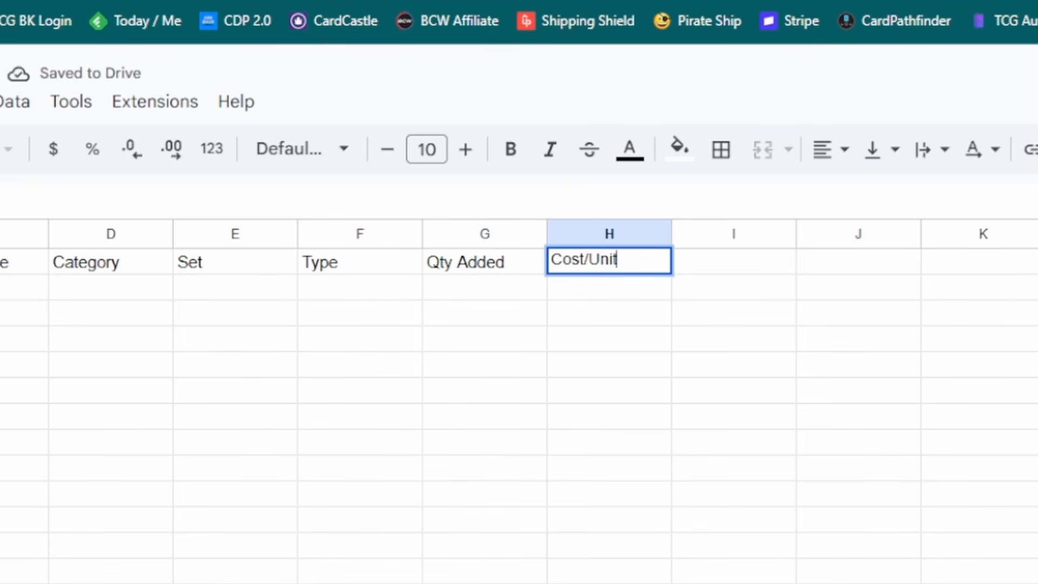
{"action": "key", "text": "Tab"}
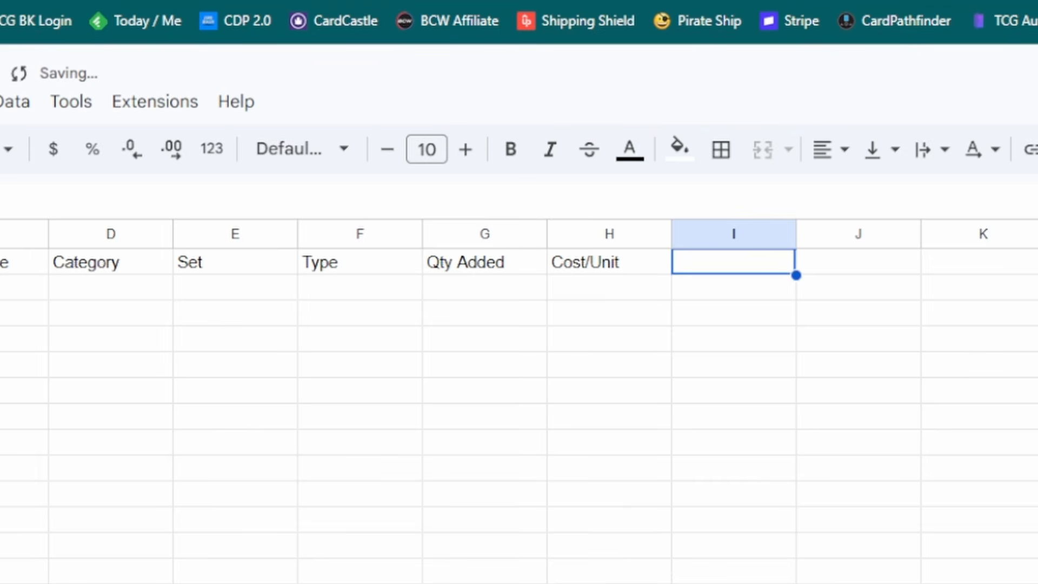
{"action": "type", "text": "Total Cost"}
{"action": "key", "text": "Tab"}
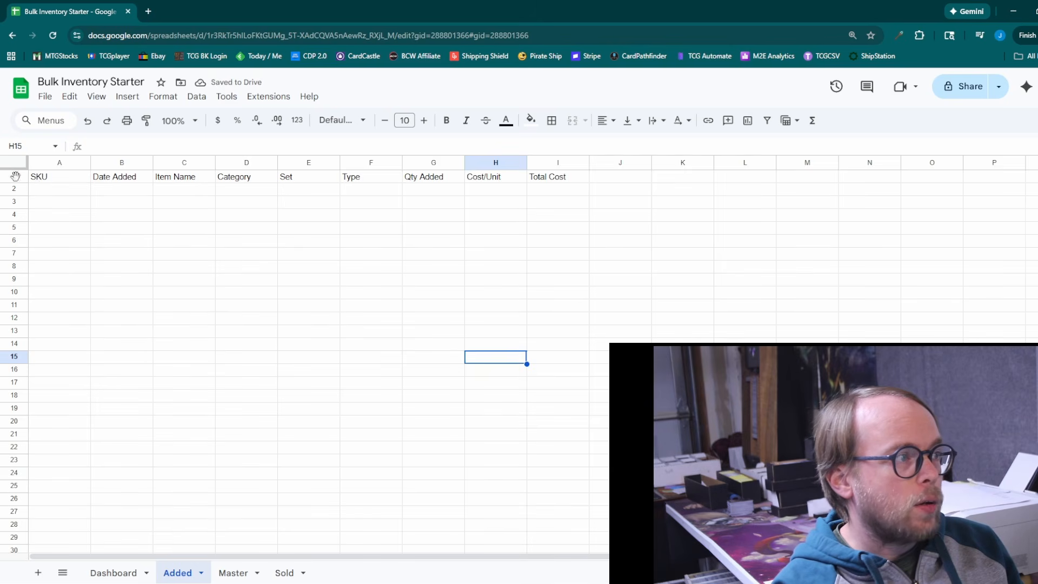
Step: Make the header row 1 of the Added sheet bold and center-aligned
{"action": "left_click", "coordinate": [22, 177]}
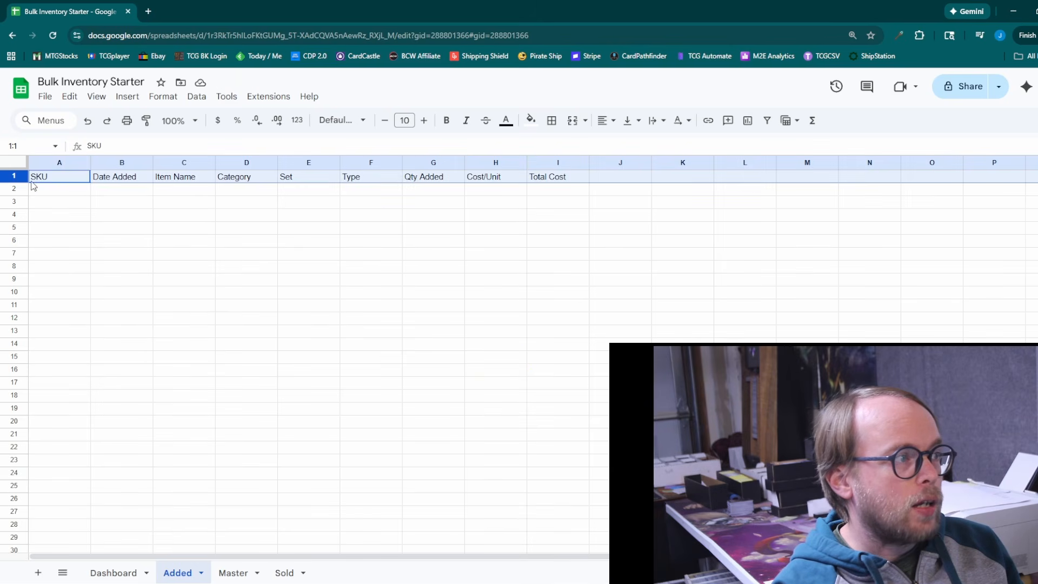
{"action": "left_click", "coordinate": [448, 124]}
{"action": "left_click", "coordinate": [606, 120]}
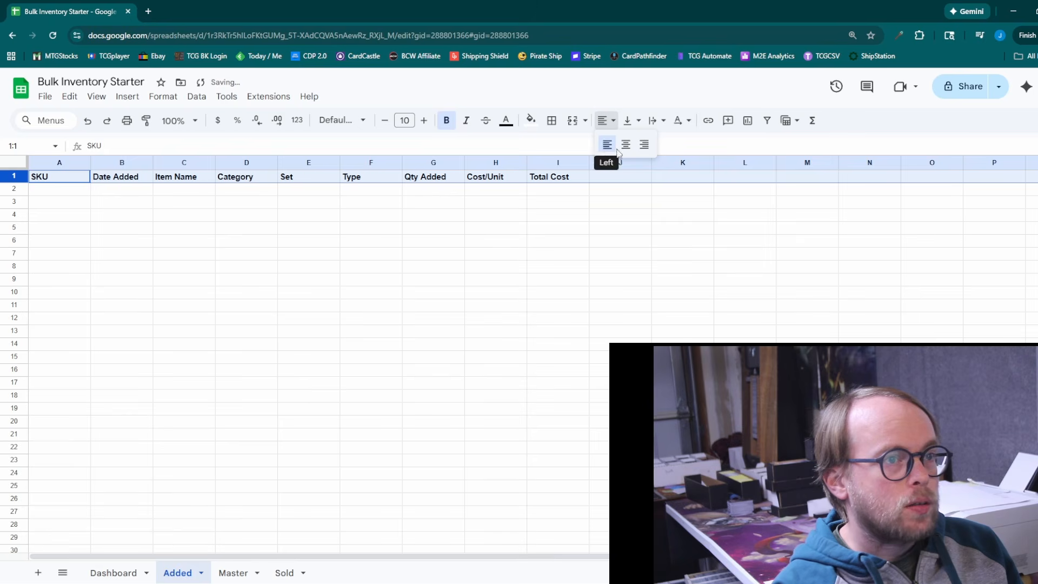
{"action": "left_click", "coordinate": [625, 144]}
{"action": "left_click", "coordinate": [433, 253]}
{"action": "left_click_drag", "start_coordinate": [76, 182], "coordinate": [591, 180]}
{"action": "left_click", "coordinate": [246, 266]}
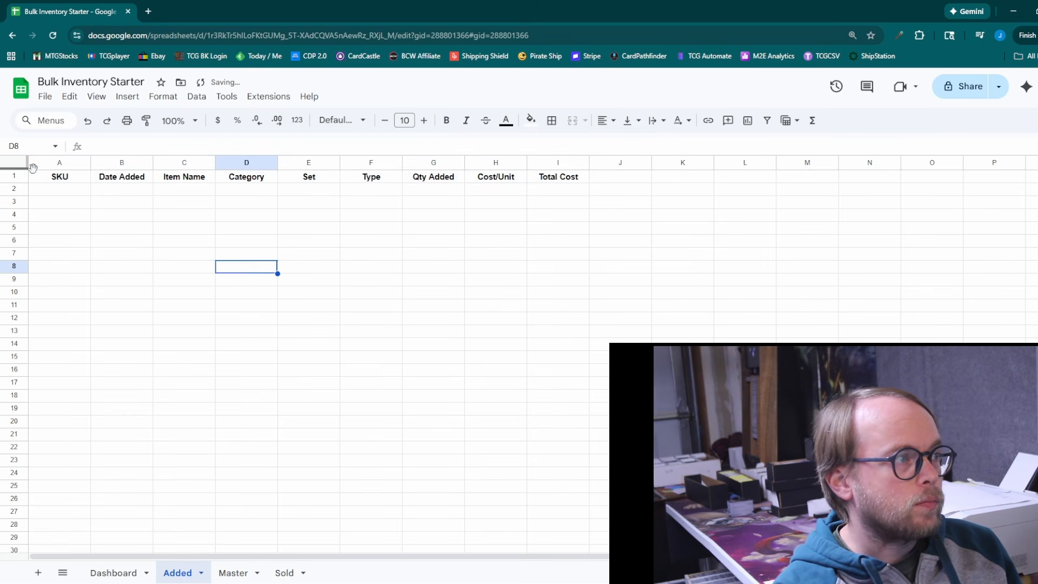
Step: Convert the range A1:I14 on the Added sheet to a table and dismiss the table introduction tips
{"action": "left_click_drag", "start_coordinate": [49, 178], "coordinate": [588, 349]}
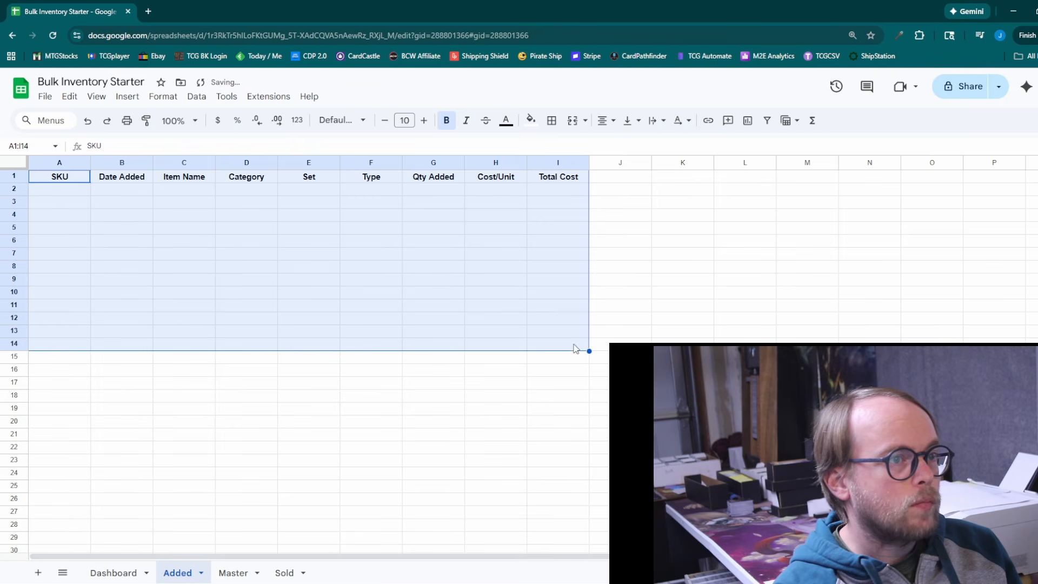
{"action": "right_click", "coordinate": [364, 336]}
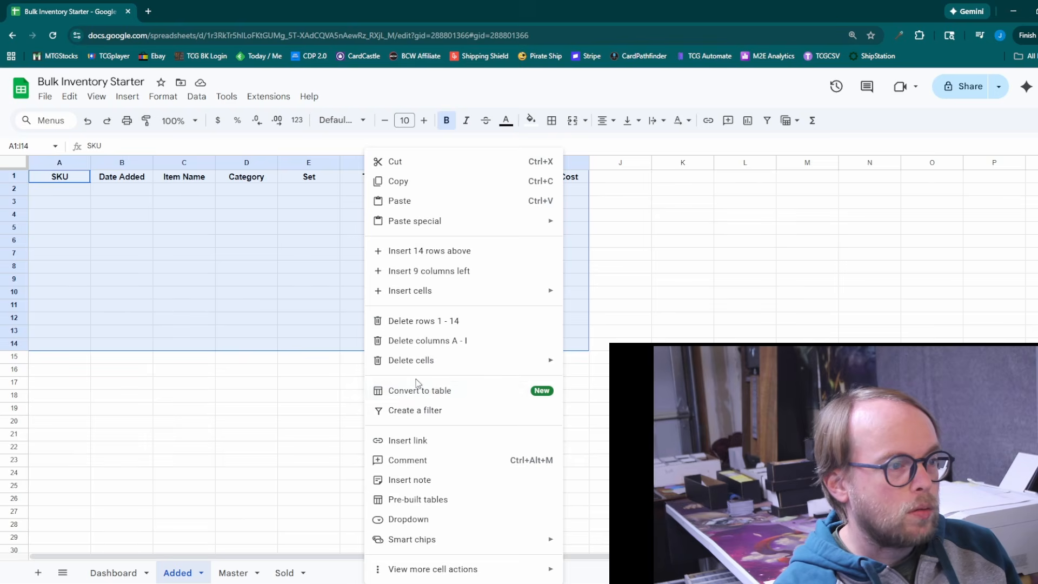
{"action": "left_click", "coordinate": [368, 390]}
{"action": "left_click", "coordinate": [297, 308]}
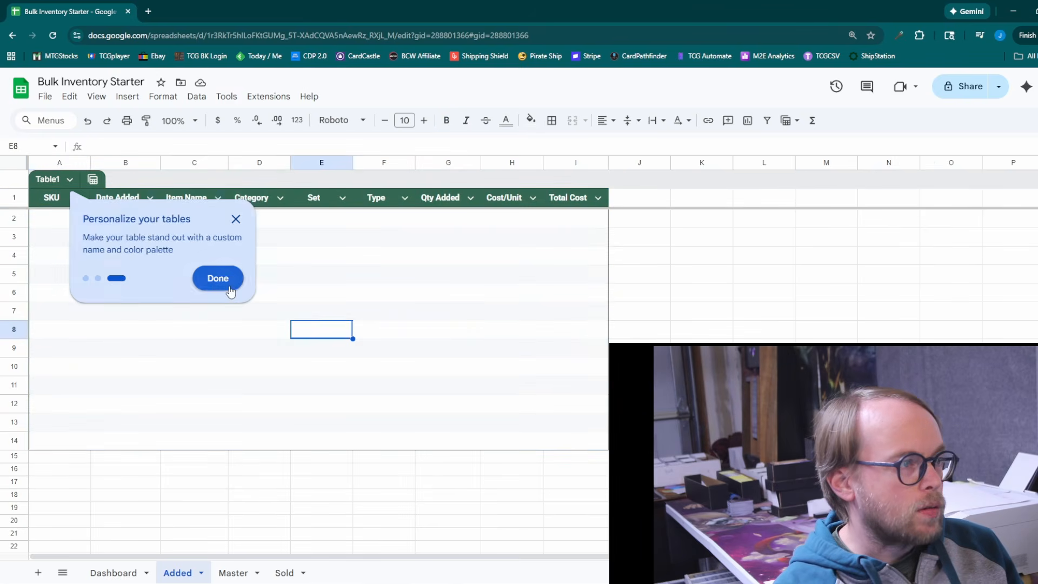
{"action": "left_click", "coordinate": [216, 277]}
{"action": "left_click", "coordinate": [109, 255]}
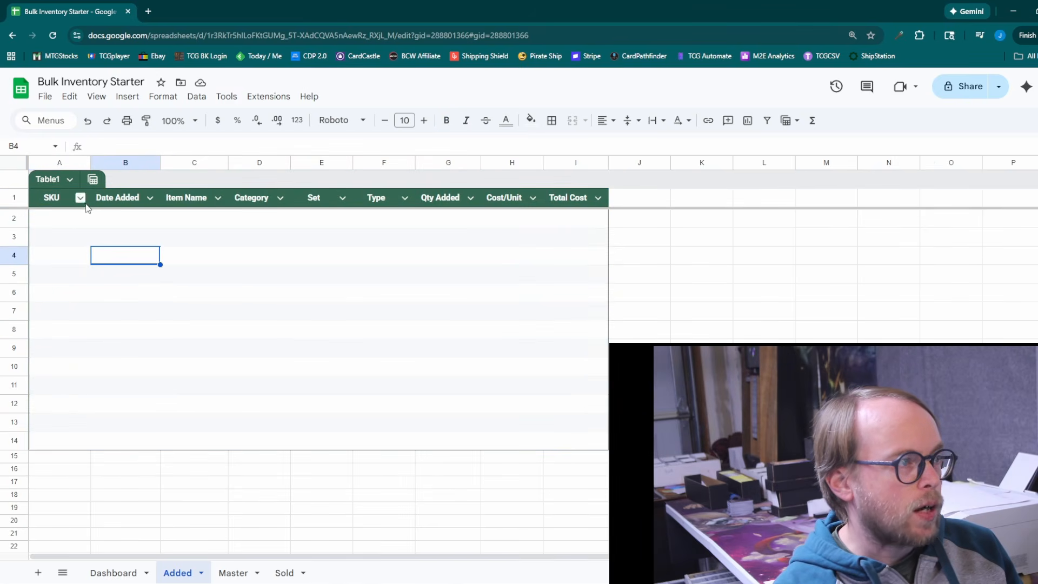
Step: On the Sold sheet, enter the headers Order Number, SKU and Date Sold in cells A1 to C1
{"action": "left_click", "coordinate": [282, 572]}
{"action": "left_click", "coordinate": [48, 179]}
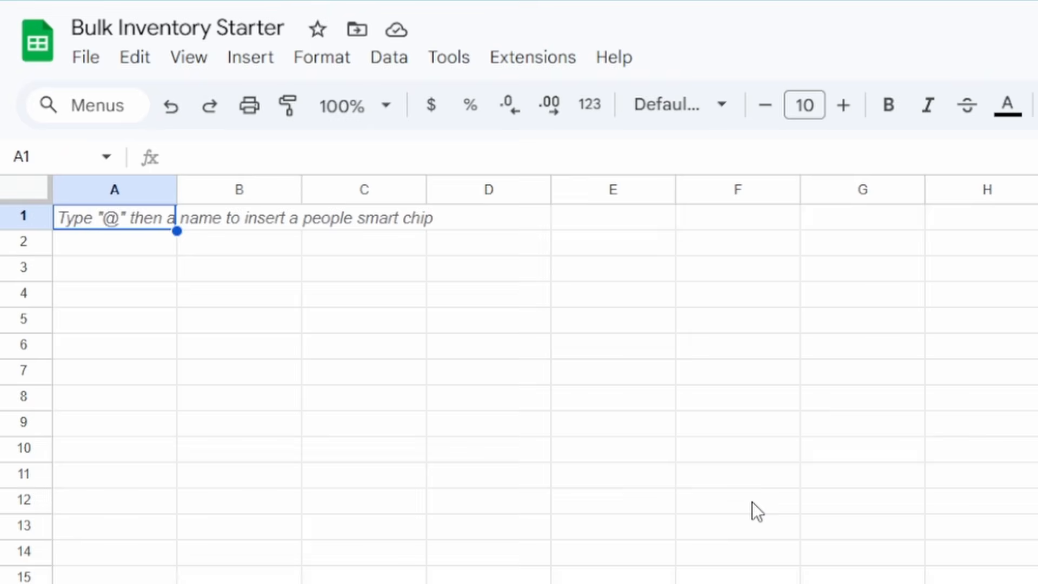
{"action": "type", "text": "Order Number"}
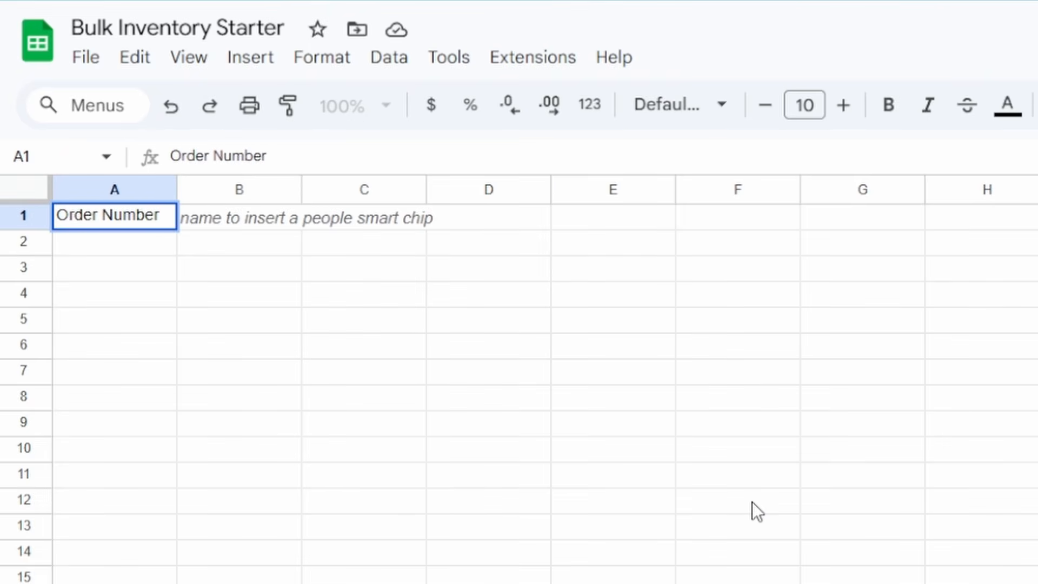
{"action": "key", "text": "Tab"}
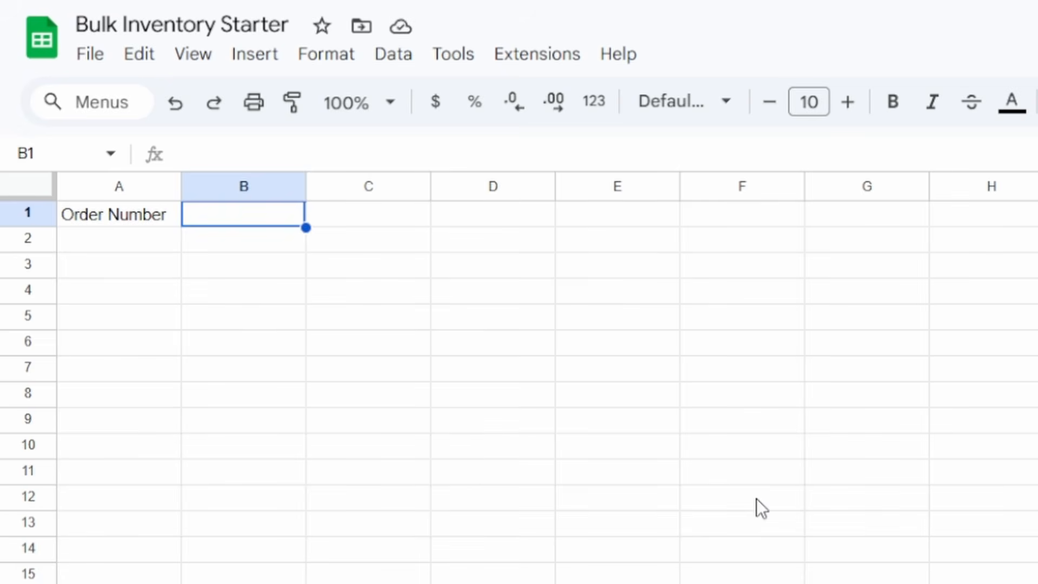
{"action": "type", "text": "Item "}
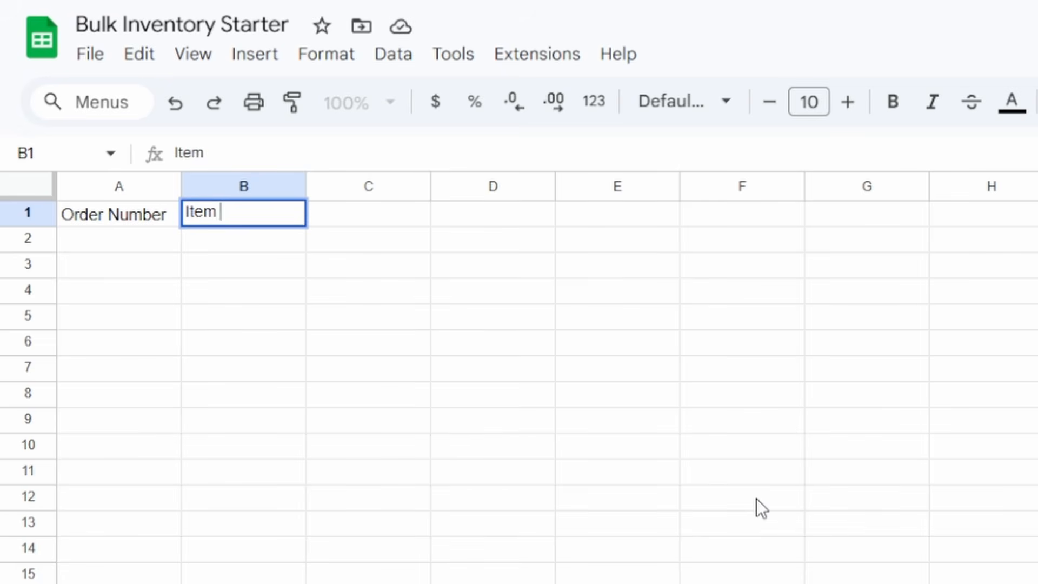
{"action": "type", "text": "S"}
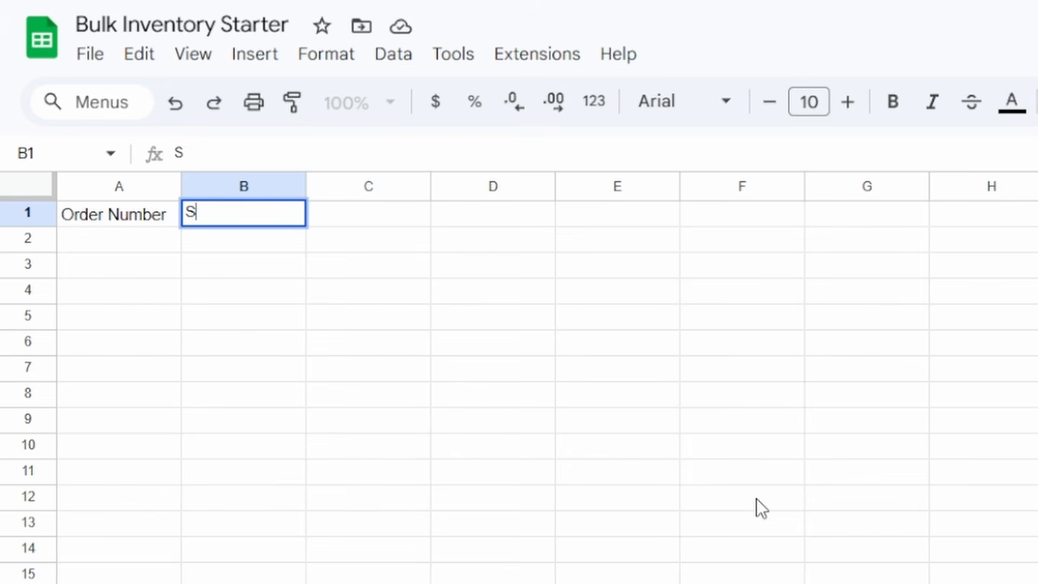
{"action": "type", "text": "KU"}
{"action": "key", "text": "Tab"}
{"action": "type", "text": "Date Sold"}
{"action": "key", "text": "Tab"}
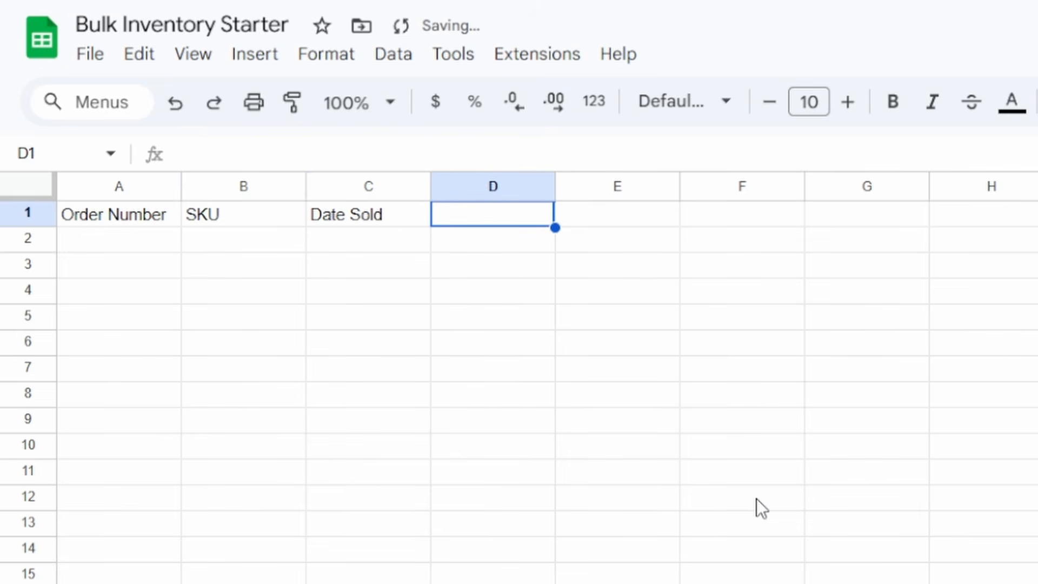
Step: Enter the headers Item Name, Category and Set in cells D1 to F1 of the Sold sheet
{"action": "type", "text": "Item "}
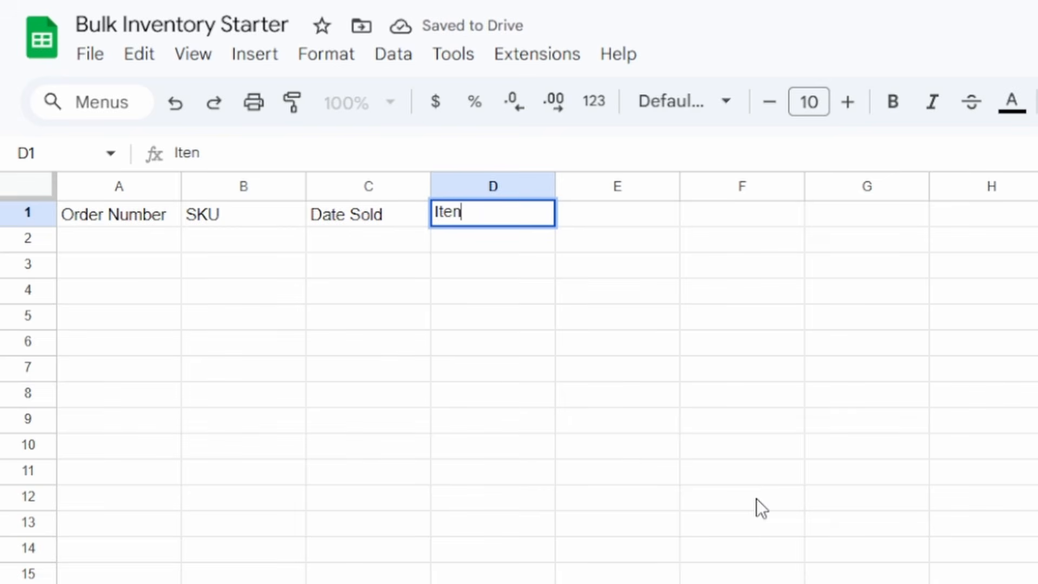
{"action": "type", "text": "Name"}
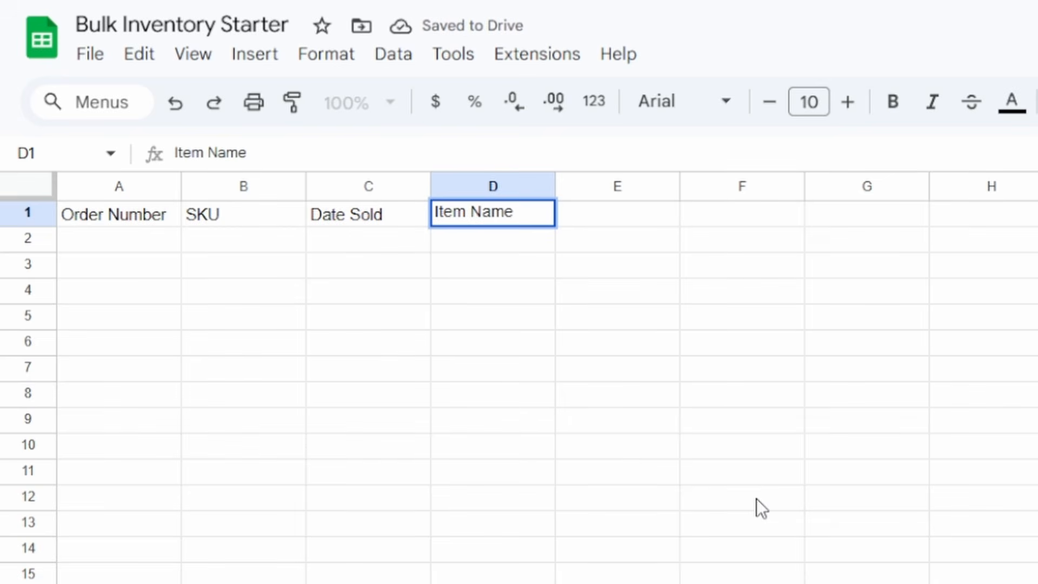
{"action": "key", "text": "Tab"}
{"action": "type", "text": "Category"}
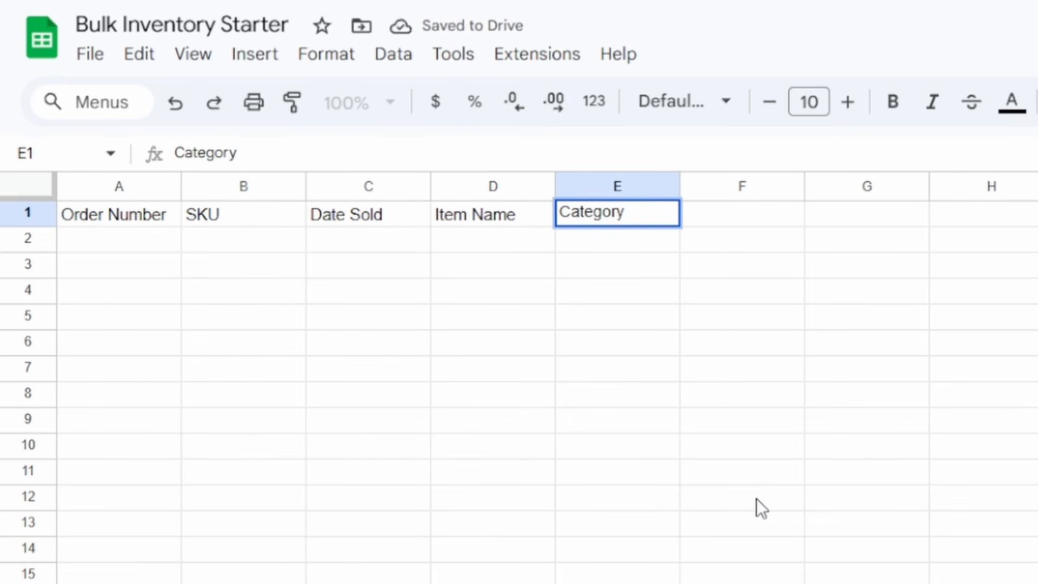
{"action": "key", "text": "Tab"}
{"action": "type", "text": "Se"}
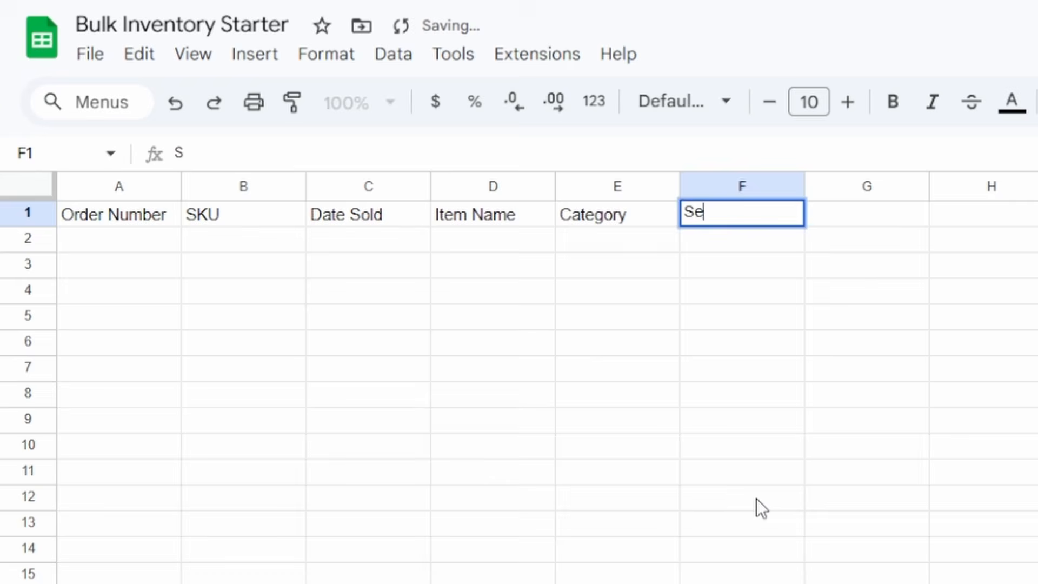
{"action": "key", "text": "Tab"}
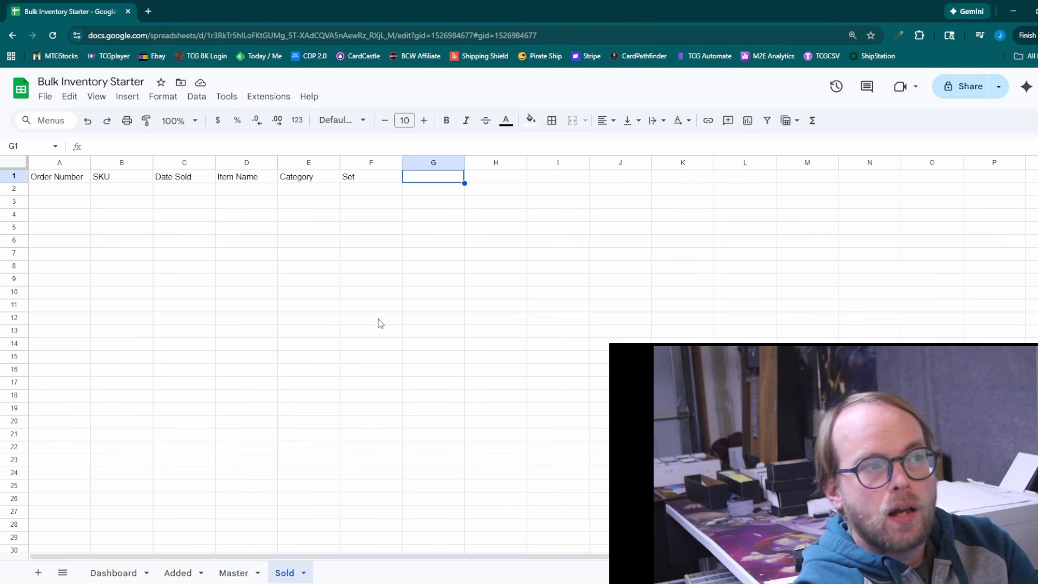
{"action": "left_click", "coordinate": [367, 164]}
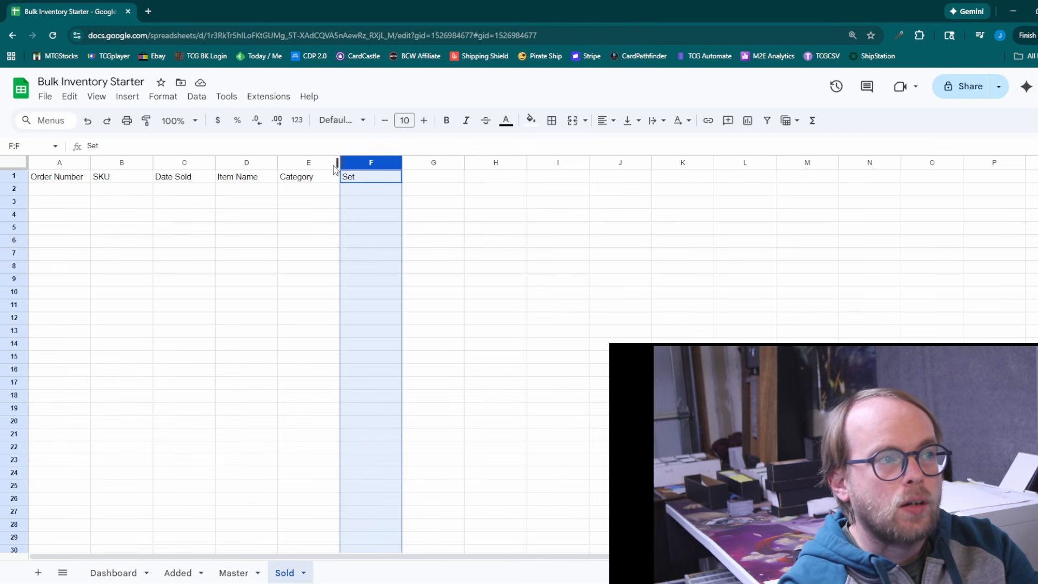
{"action": "left_click", "coordinate": [305, 163]}
{"action": "left_click", "coordinate": [366, 162]}
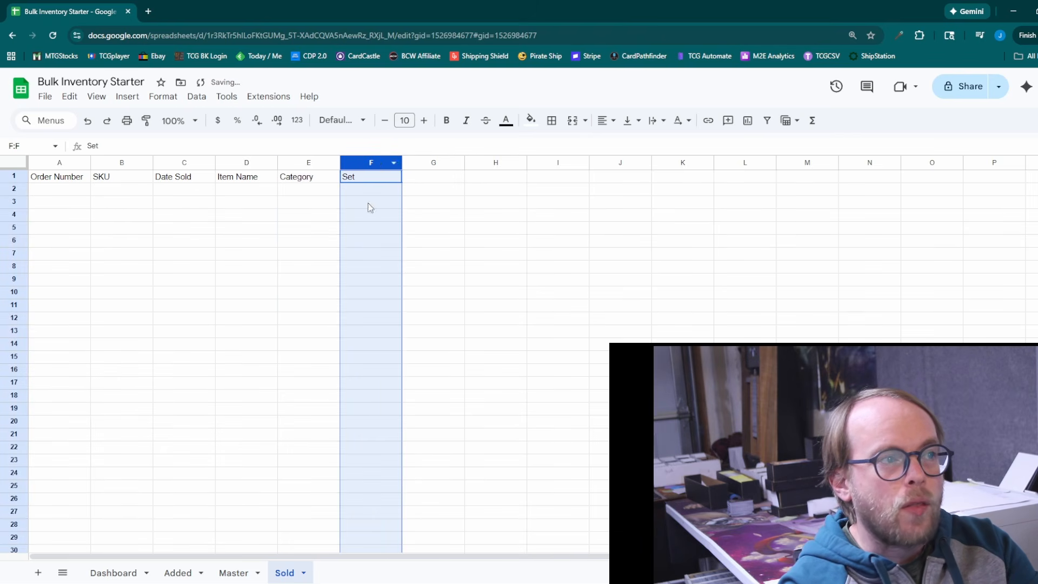
{"action": "left_click", "coordinate": [432, 182]}
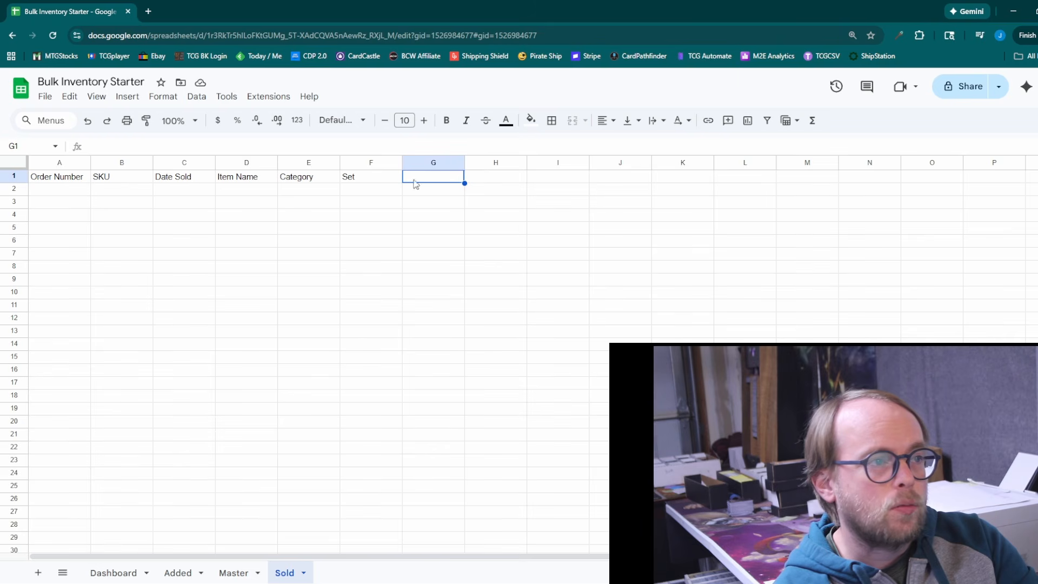
{"action": "left_click", "coordinate": [357, 179]}
{"action": "left_click", "coordinate": [325, 180]}
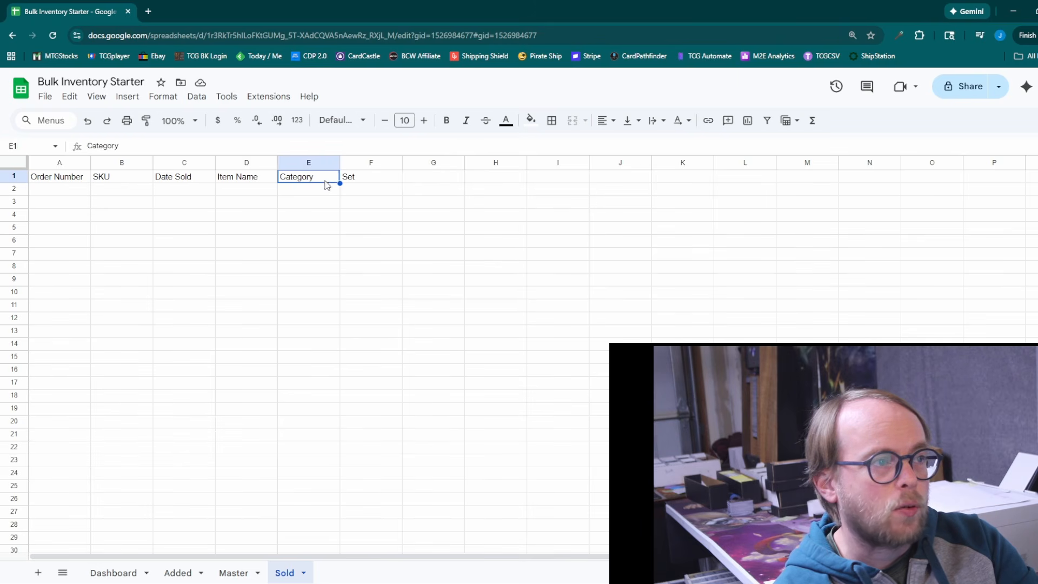
Step: Enter the headers Type and Qty Sold in cells G1 and H1 of the Sold sheet
{"action": "left_click", "coordinate": [407, 181]}
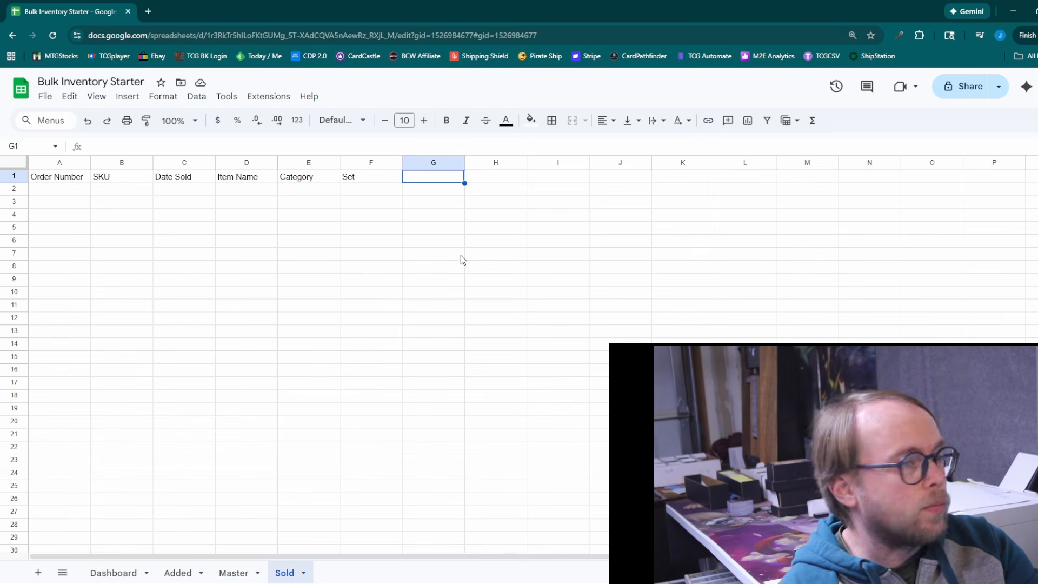
{"action": "type", "text": "Type"}
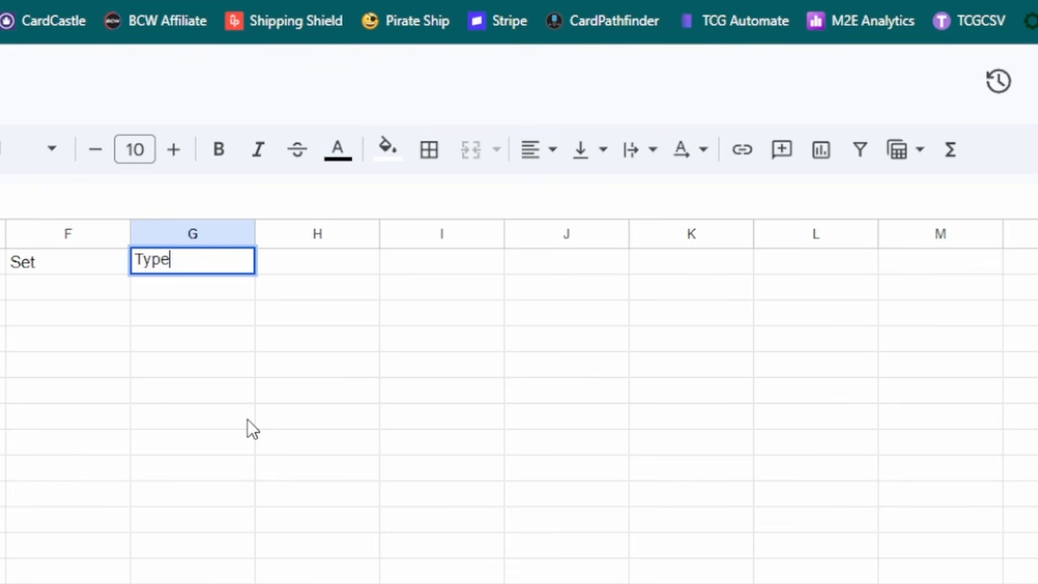
{"action": "key", "text": "Tab"}
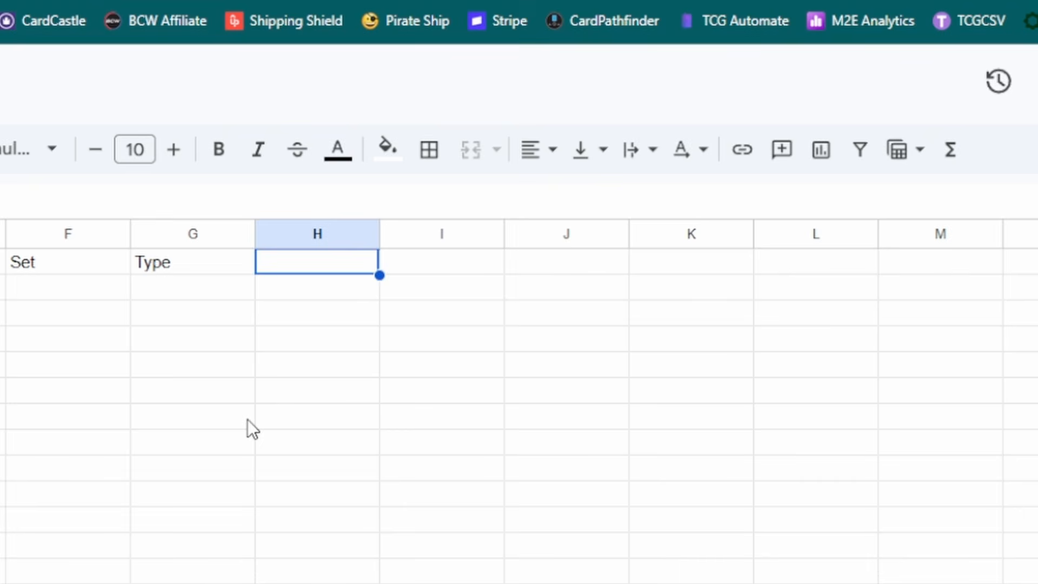
{"action": "type", "text": "Qty Siol"}
{"action": "key", "text": "BackSpace"}
{"action": "key", "text": "BackSpace"}
{"action": "key", "text": "BackSpace"}
{"action": "type", "text": "old"}
{"action": "key", "text": "Tab"}
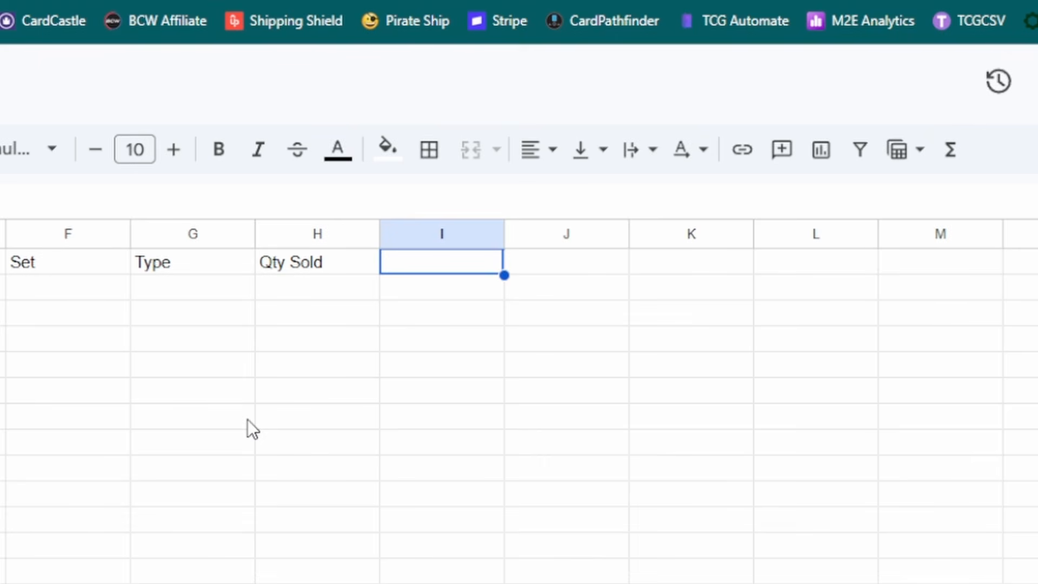
Step: Enter the headers Cards/Order and Item Price in cells I1 and J1 of the Sold sheet
{"action": "type", "text": "Cards/"}
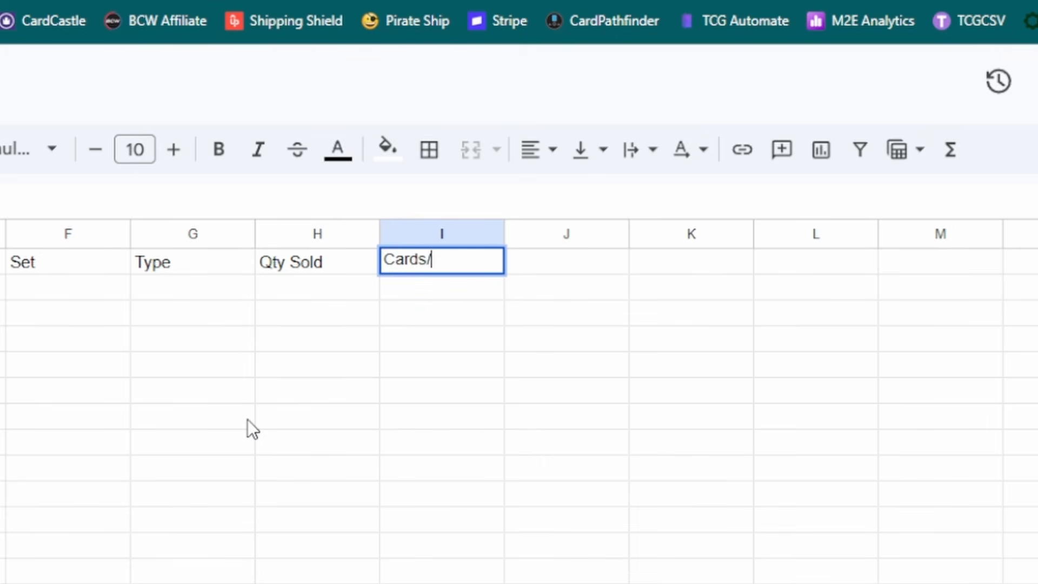
{"action": "type", "text": "Order"}
{"action": "key", "text": "Tab"}
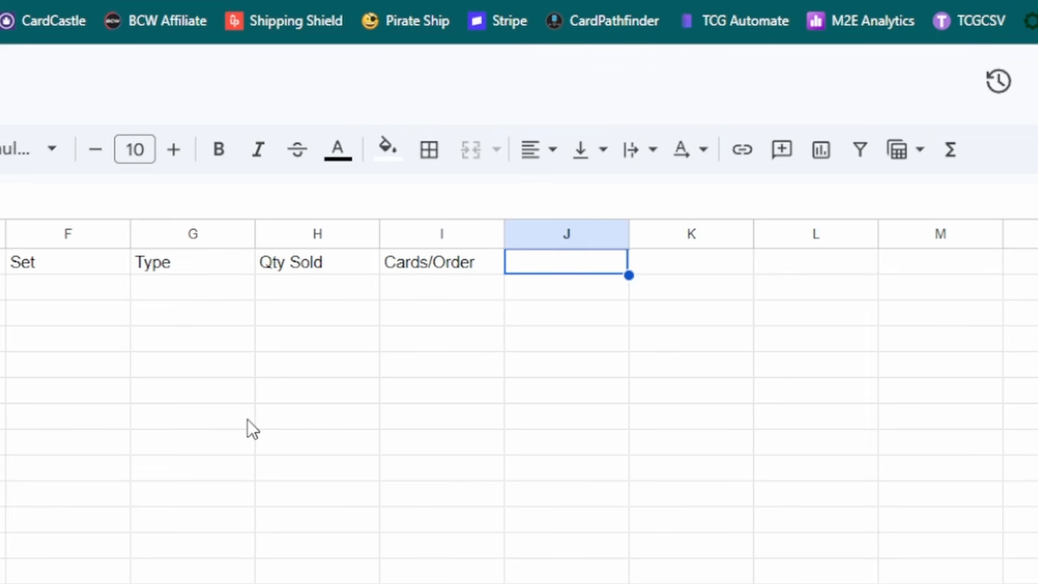
{"action": "type", "text": "Item Price"}
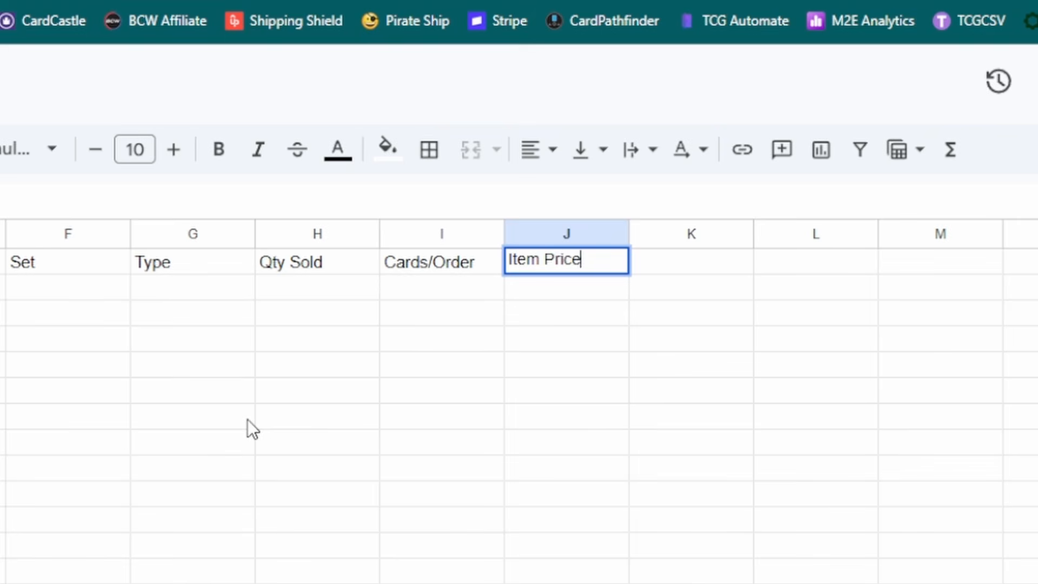
{"action": "key", "text": "Tab"}
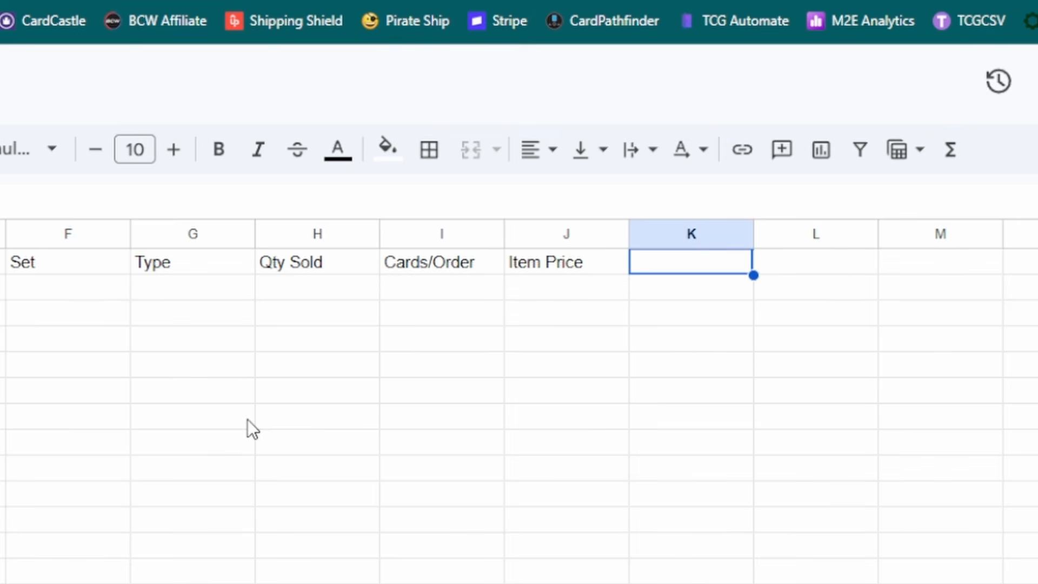
Step: Enter the header Total Price/Order in cell K1 and fit column K's width to its text
{"action": "type", "text": "Total Price/Order"}
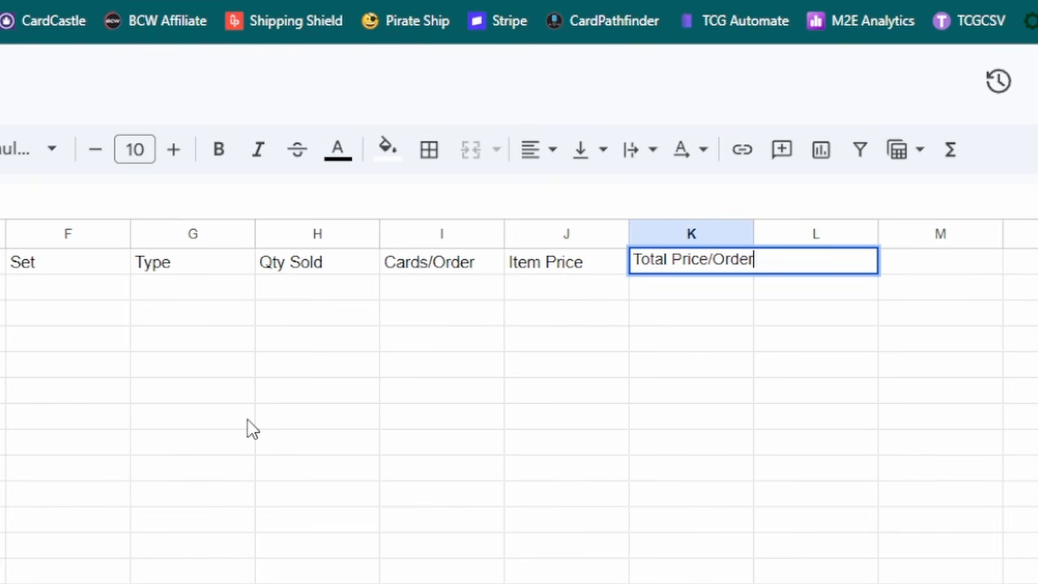
{"action": "key", "text": "Tab"}
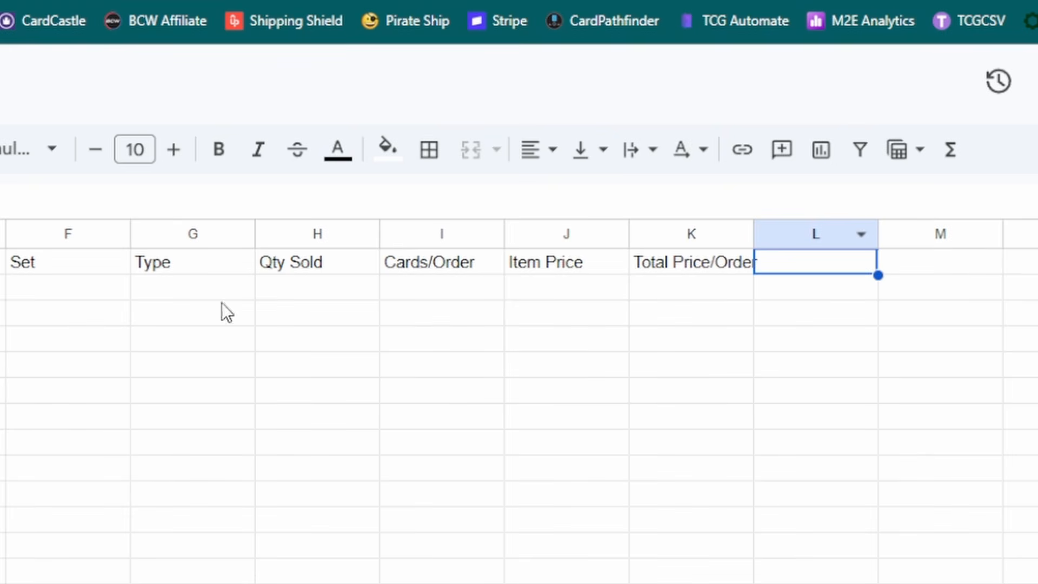
{"action": "double_click", "coordinate": [753, 232]}
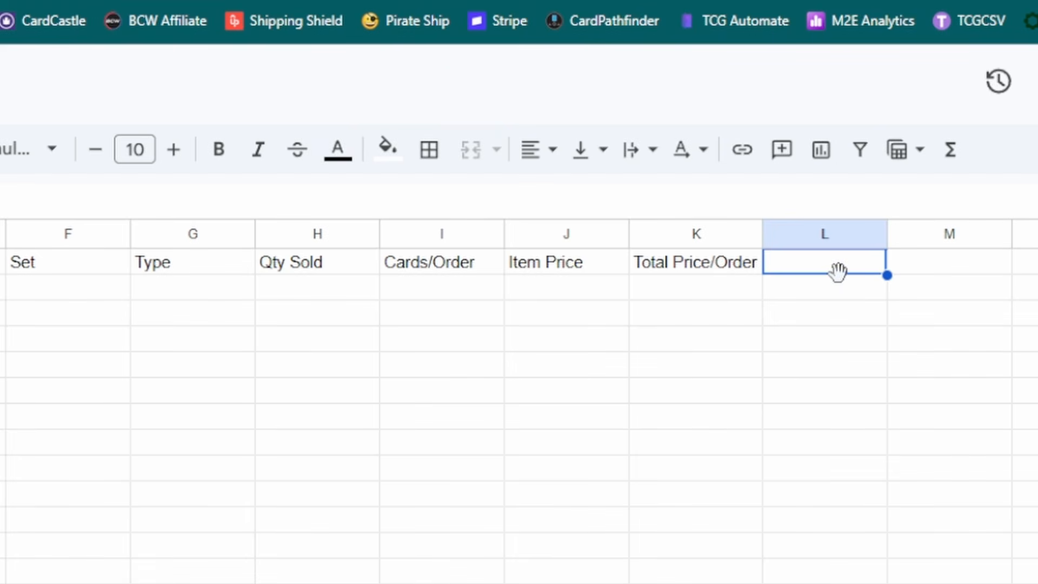
Step: Enter the headers Shipping Credit and Shipping/Item in cells L1 and M1 of the Sold sheet
{"action": "type", "text": "Shipping Credit"}
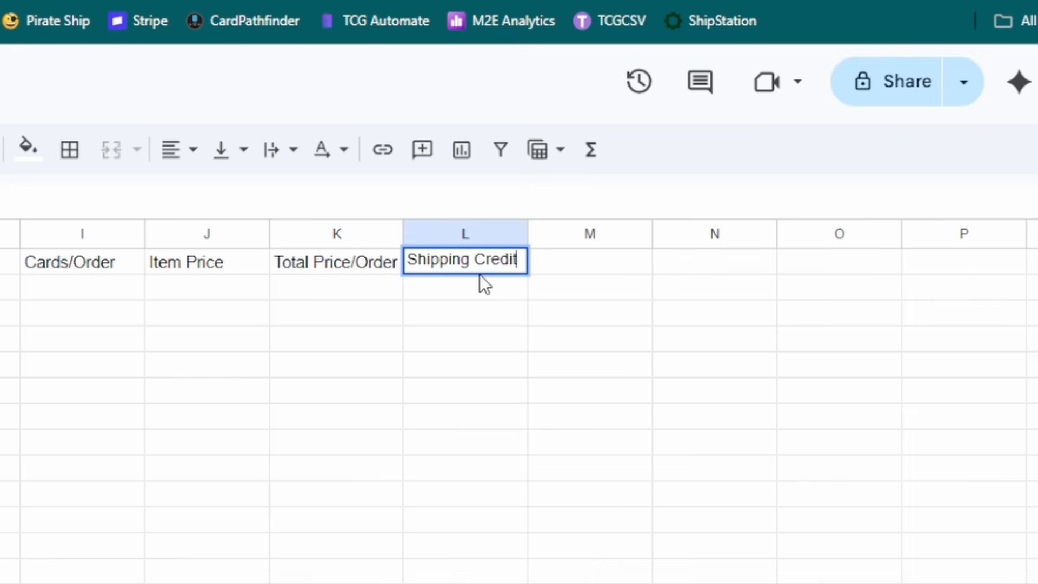
{"action": "key", "text": "Tab"}
{"action": "type", "text": "Shipp"}
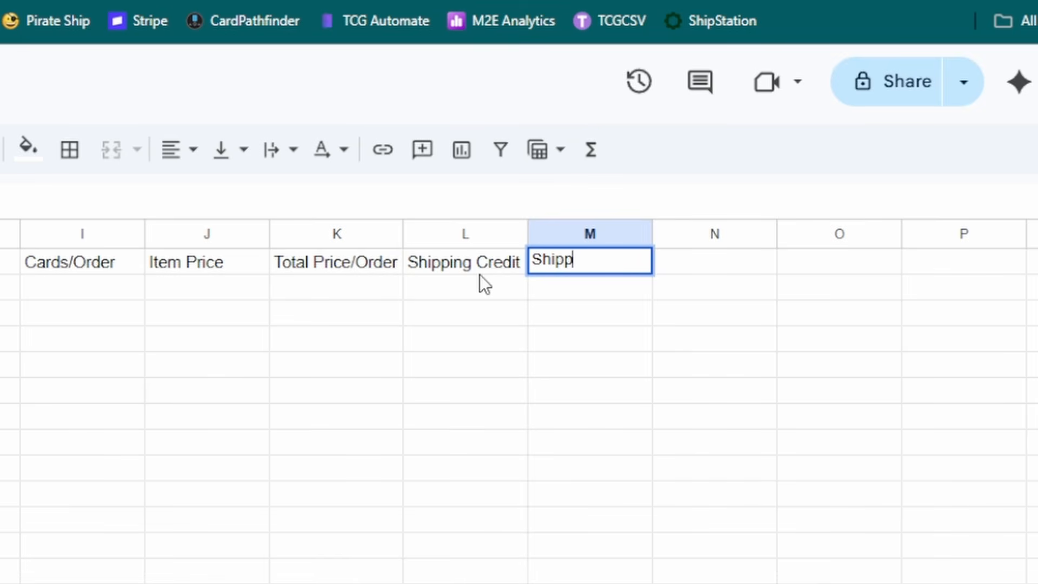
{"action": "type", "text": "ing/Item"}
{"action": "key", "text": "Tab"}
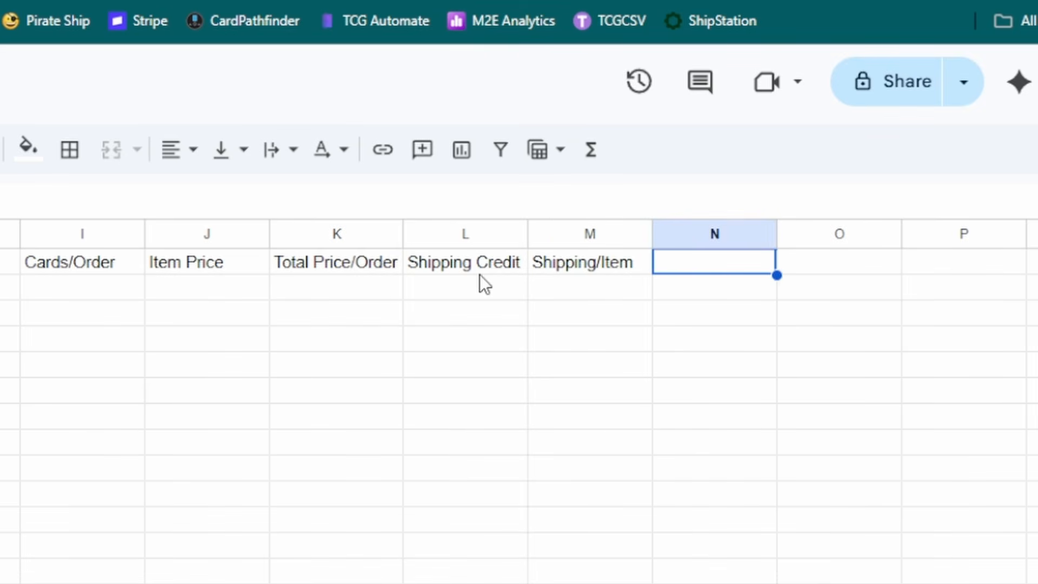
Step: Enter the headers Fees and Fees/Item in cells N1 and O1 of the Sold sheet
{"action": "type", "text": "Fees"}
{"action": "key", "text": "Tab"}
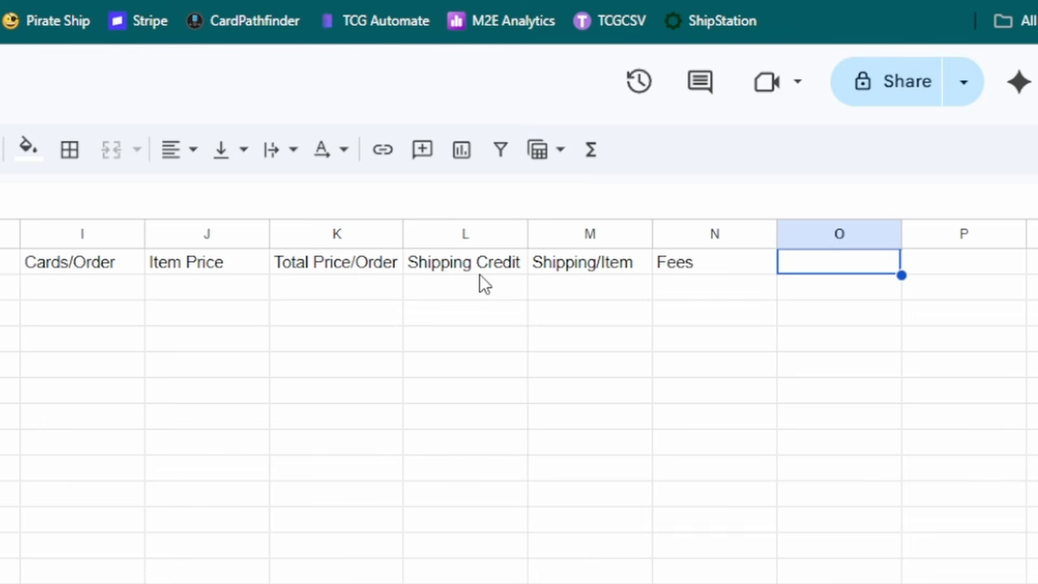
{"action": "type", "text": "Fes"}
{"action": "key", "text": "BackSpace"}
{"action": "type", "text": "es"}
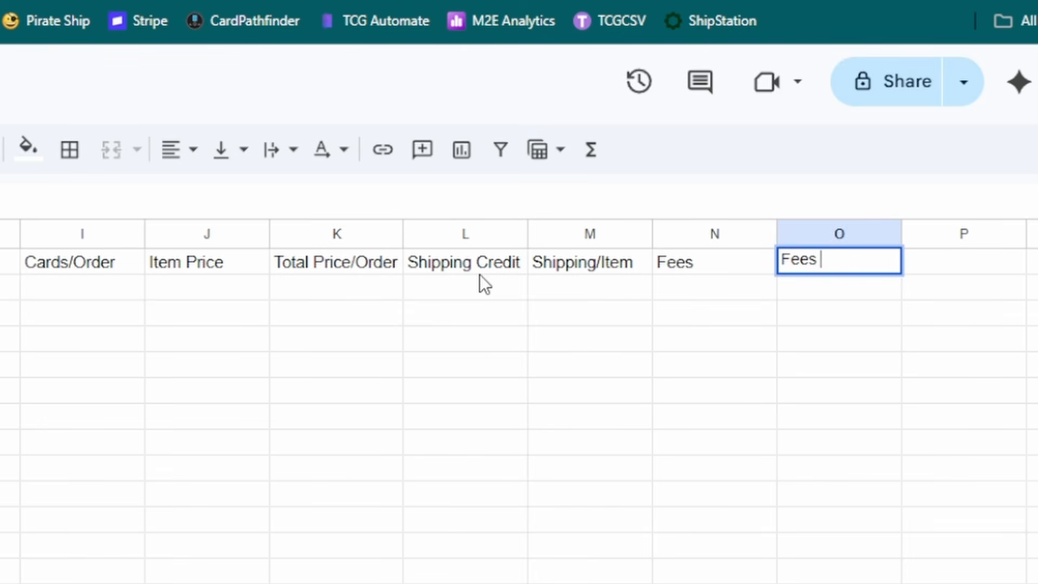
{"action": "key", "text": "BackSpace"}
{"action": "type", "text": "/Item"}
{"action": "key", "text": "Tab"}
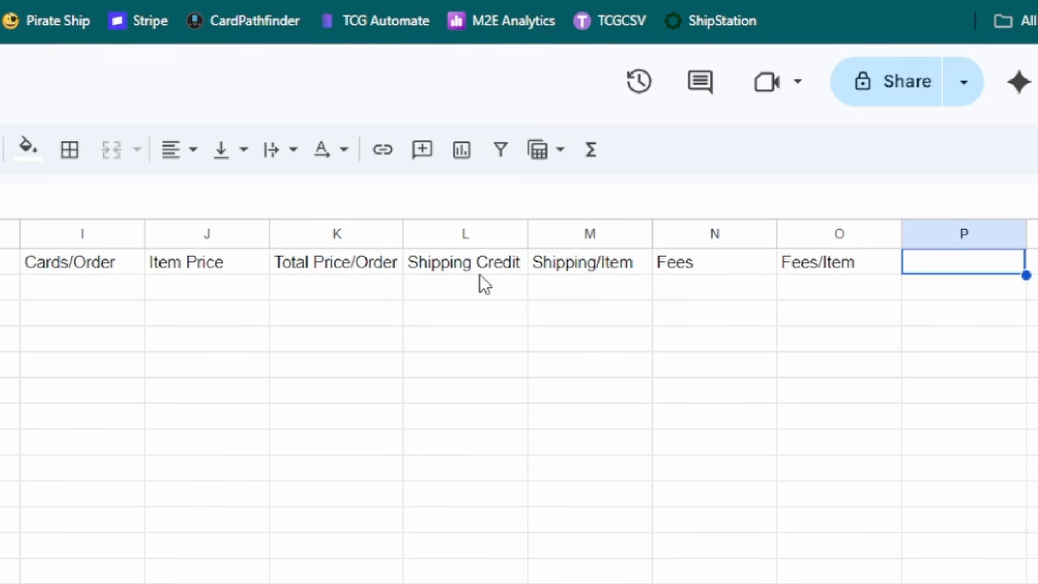
Step: Enter the headers Shipping Costs, Shipping Costs/Item and Total Profit in cells P1 to R1 of the Sold sheet
{"action": "type", "text": "Shipping Costs"}
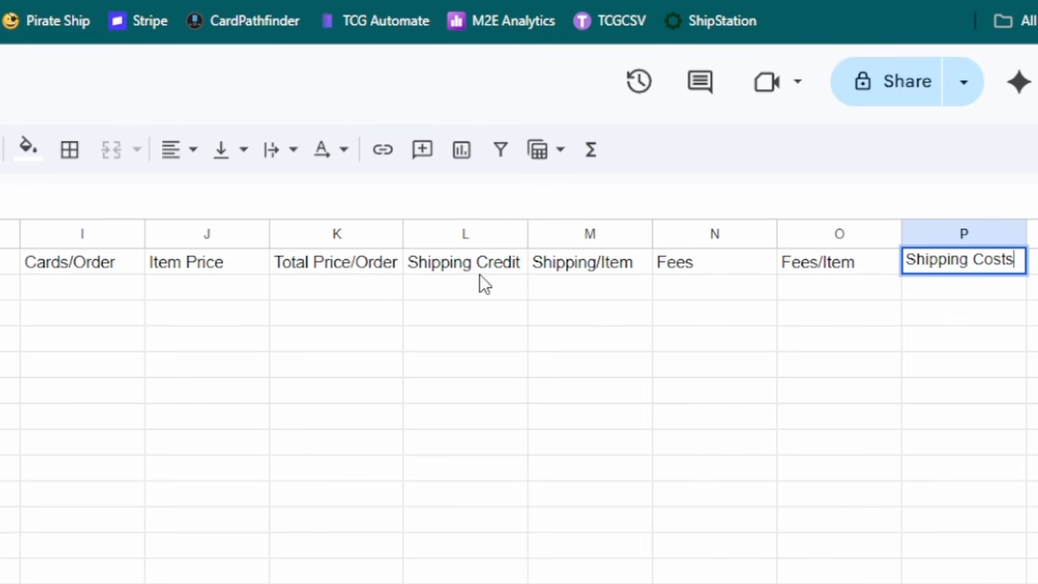
{"action": "key", "text": "Tab"}
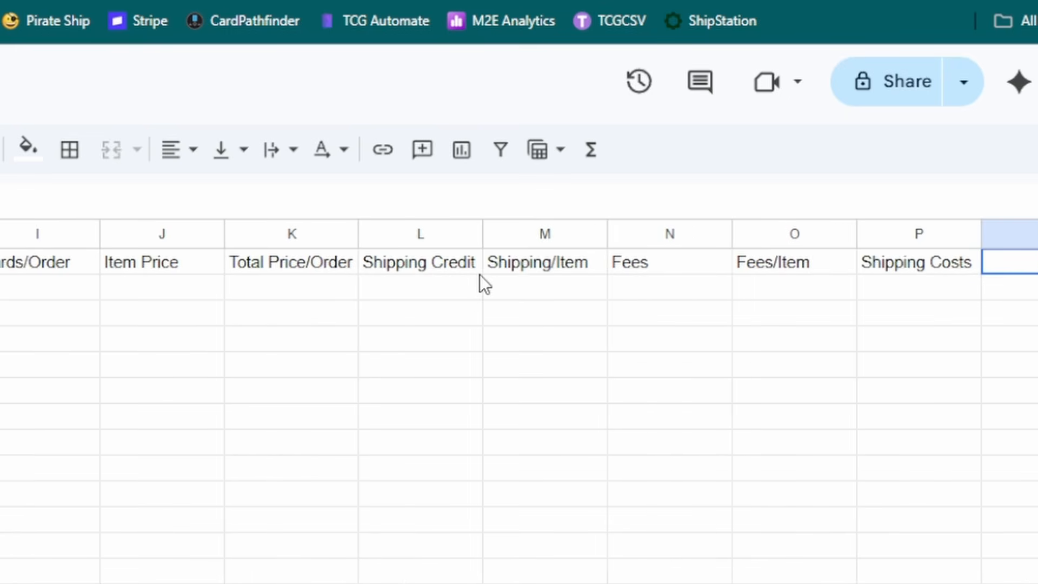
{"action": "type", "text": "Shippin"}
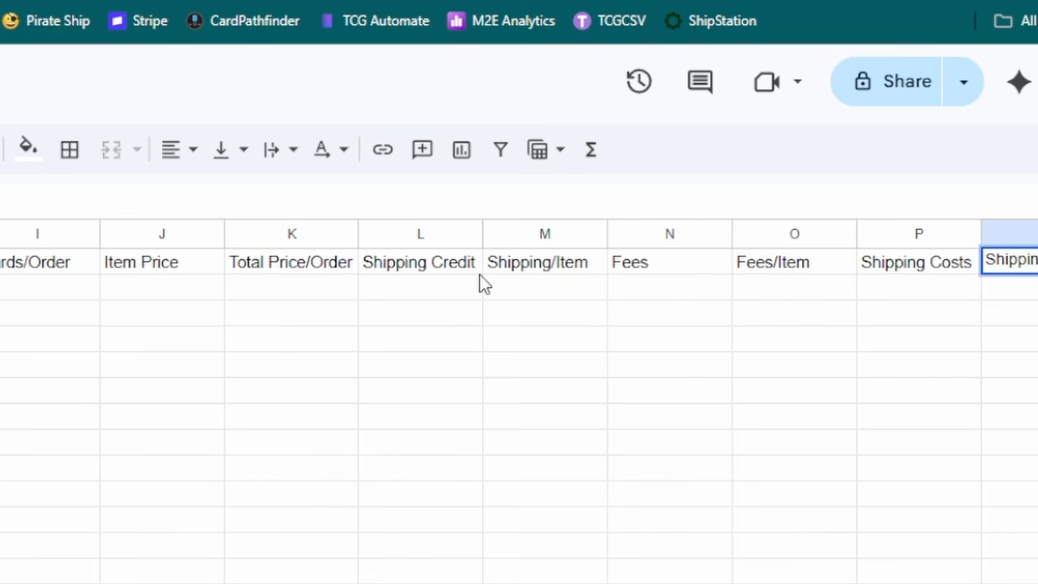
{"action": "type", "text": "g Costs/Item"}
{"action": "key", "text": "Tab"}
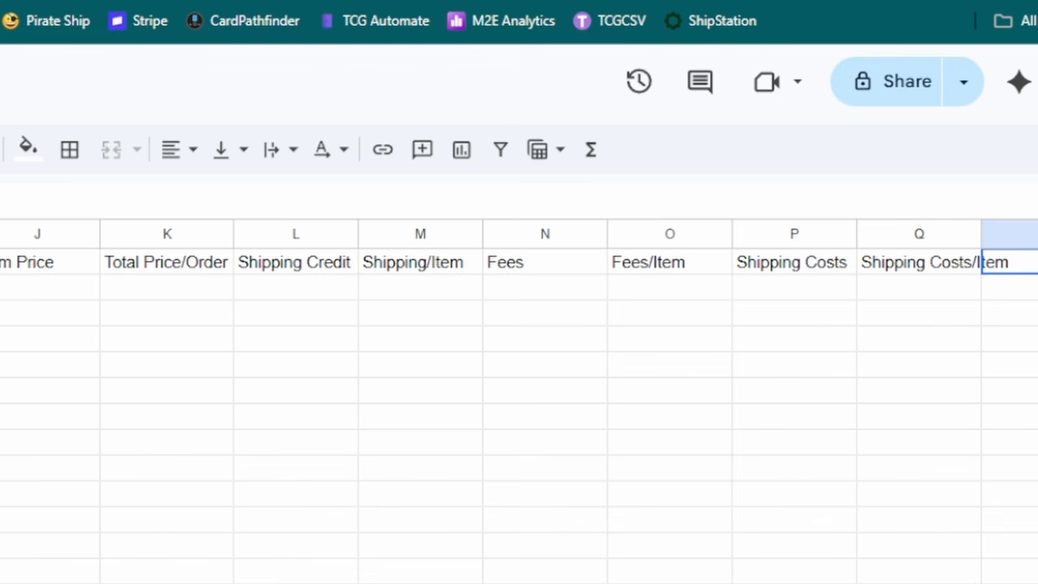
{"action": "type", "text": "Total Pr"}
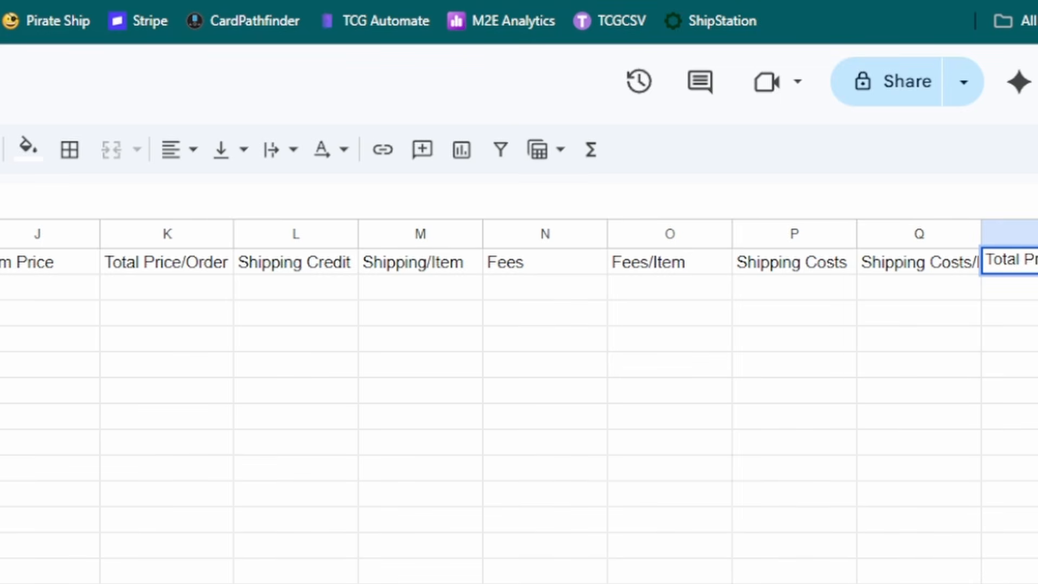
{"action": "key", "text": "Return"}
{"action": "key", "text": "Up"}
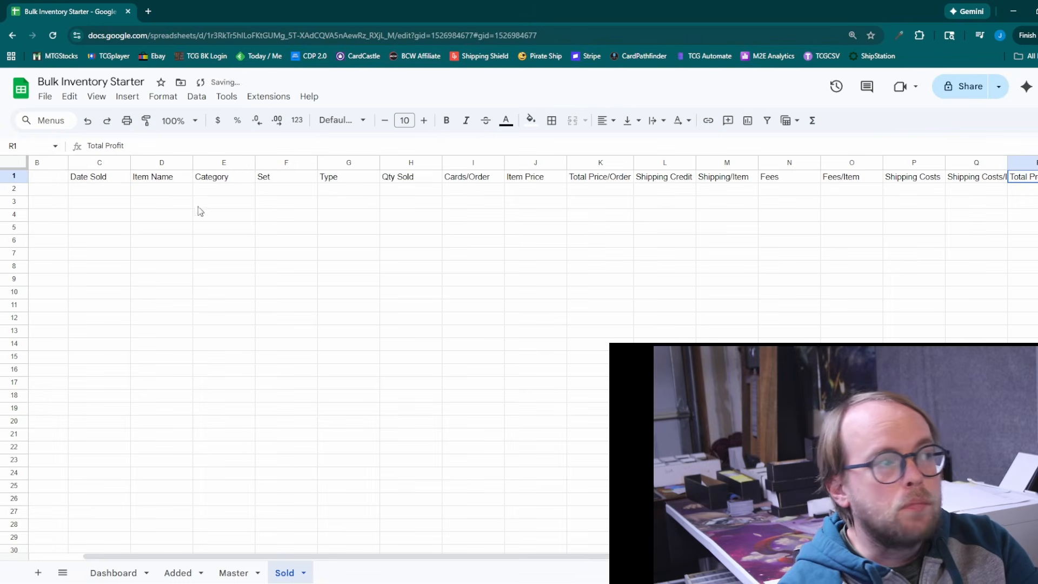
Step: Make the header row of the Sold sheet bold and center its text horizontally
{"action": "left_click_drag", "start_coordinate": [563, 560], "coordinate": [316, 562]}
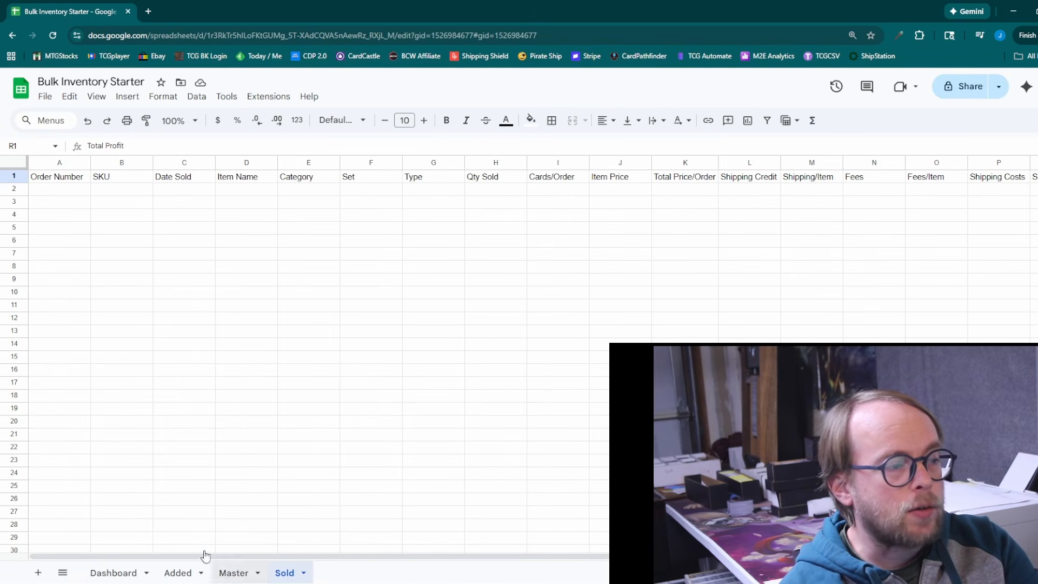
{"action": "left_click", "coordinate": [21, 165]}
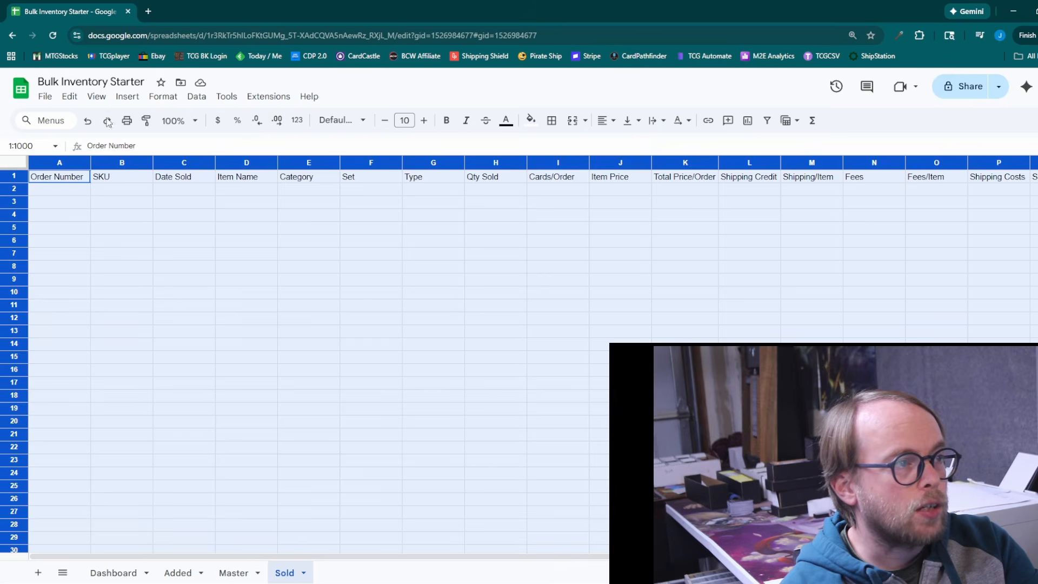
{"action": "left_click", "coordinate": [123, 253]}
{"action": "left_click", "coordinate": [15, 178]}
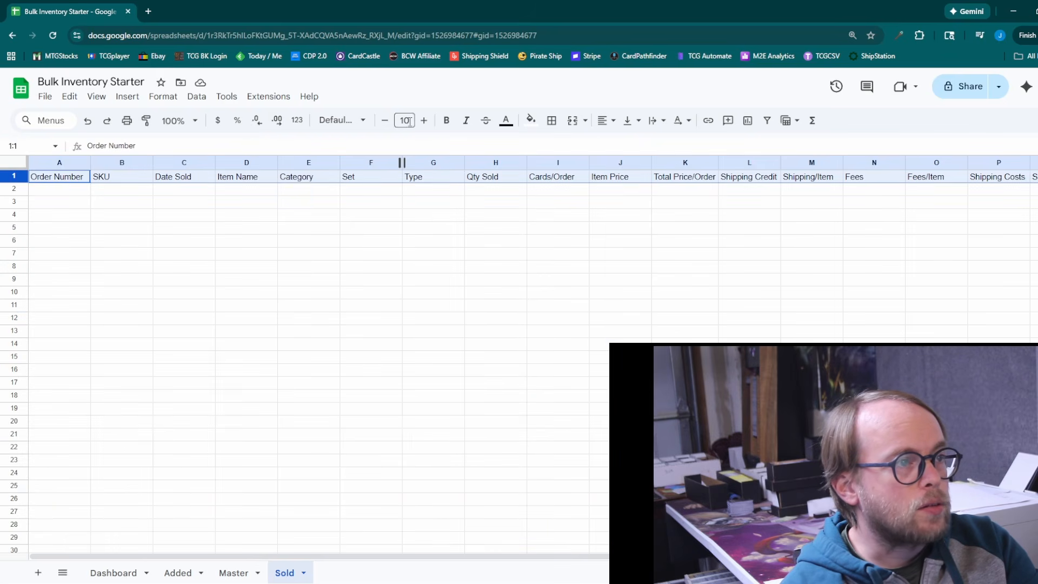
{"action": "left_click", "coordinate": [446, 120]}
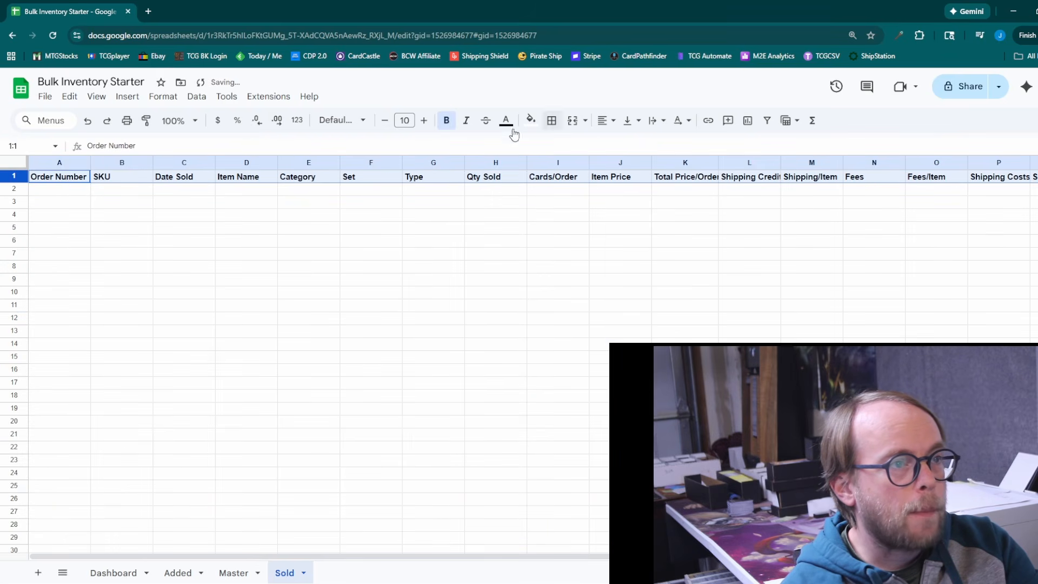
{"action": "left_click", "coordinate": [624, 126]}
{"action": "left_click", "coordinate": [603, 120]}
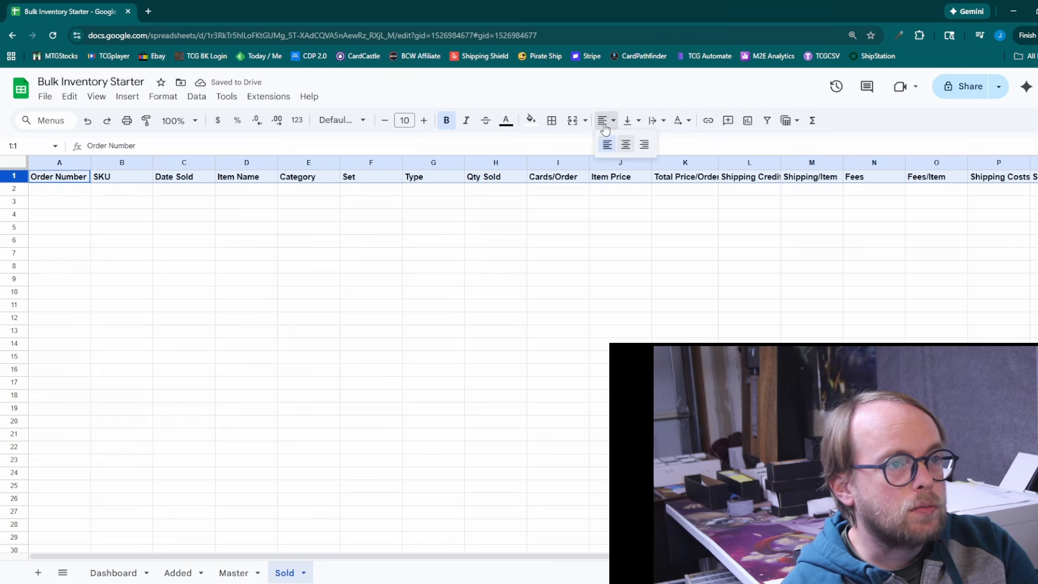
{"action": "left_click", "coordinate": [619, 144]}
{"action": "left_click_drag", "start_coordinate": [602, 280], "coordinate": [562, 280]}
{"action": "left_click", "coordinate": [246, 279]}
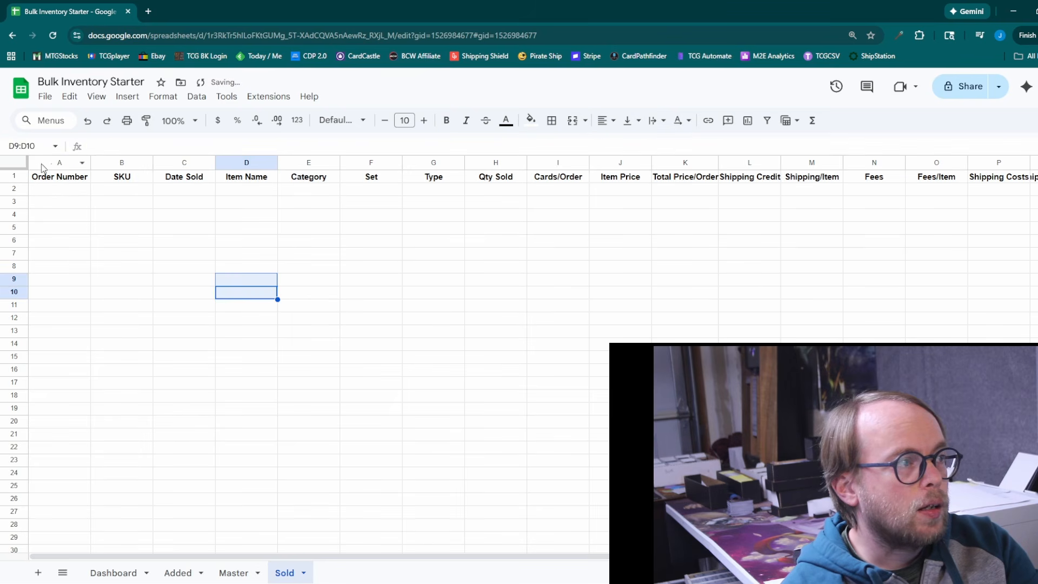
Step: Convert the range A1:R15 of the Sold sheet, including the headers, to a table
{"action": "left_click_drag", "start_coordinate": [38, 179], "coordinate": [918, 357]}
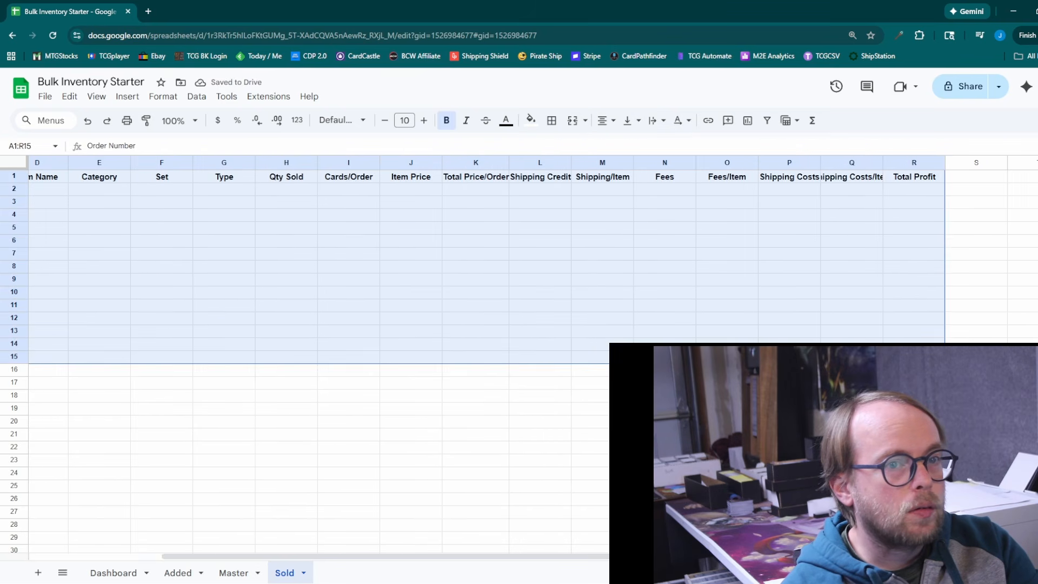
{"action": "right_click", "coordinate": [80, 233]}
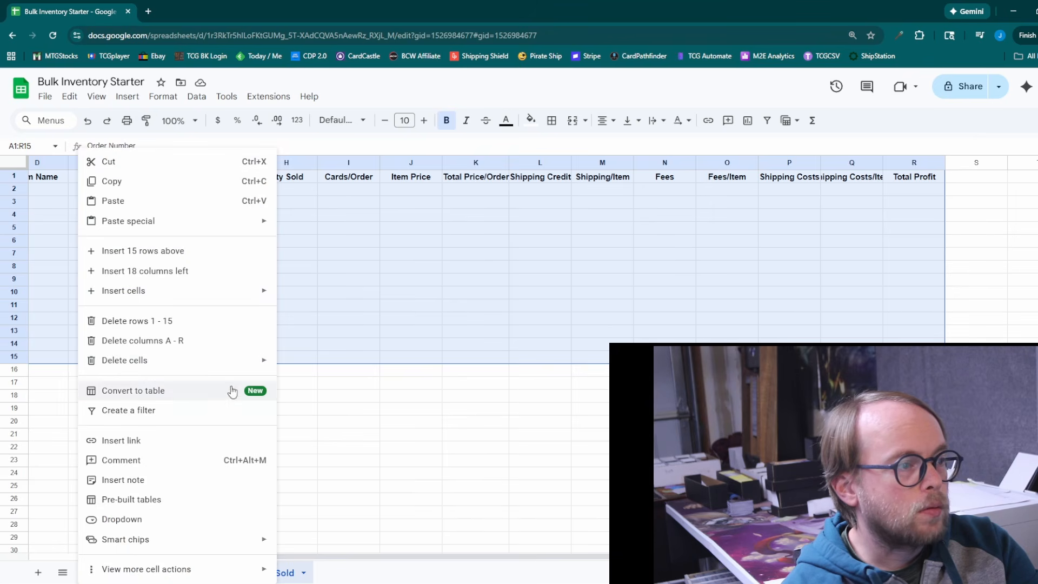
{"action": "left_click", "coordinate": [200, 392]}
{"action": "left_click", "coordinate": [231, 352]}
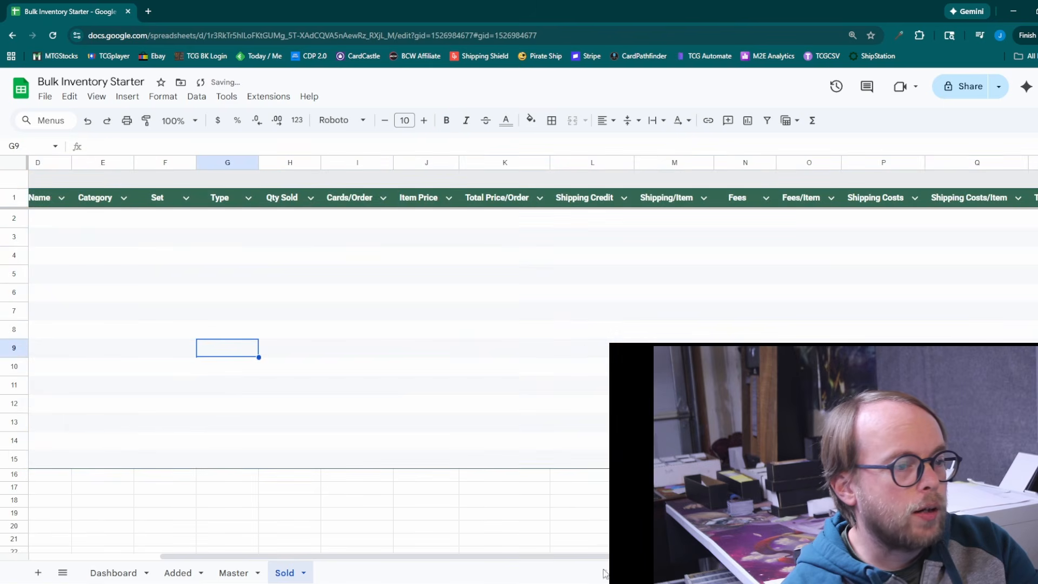
Step: Change the header color of the Sold sheet's table to dark red
{"action": "left_click_drag", "start_coordinate": [599, 557], "coordinate": [373, 541]}
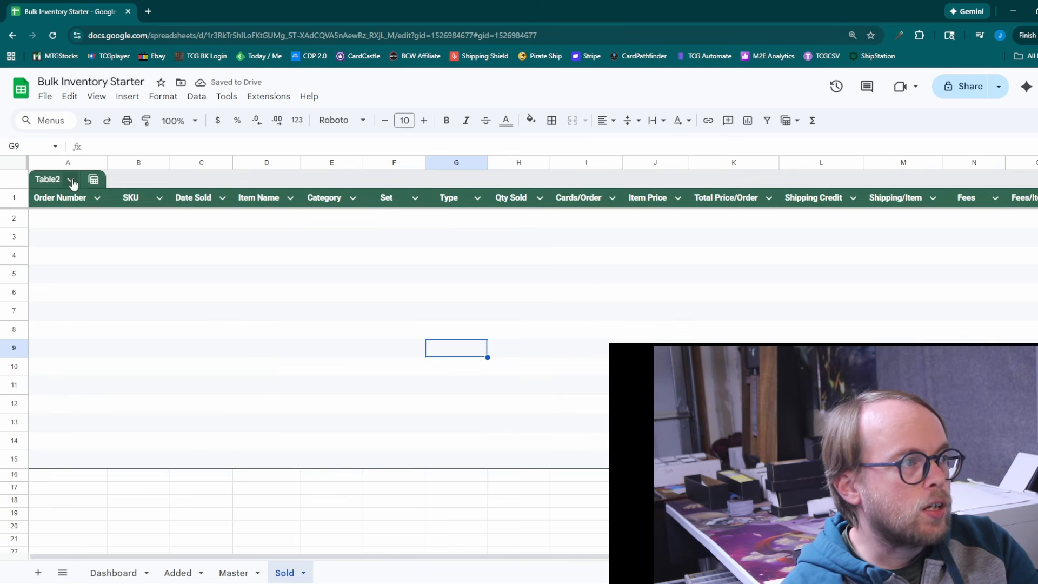
{"action": "left_click", "coordinate": [70, 179]}
{"action": "mouse_move", "coordinate": [116, 254]}
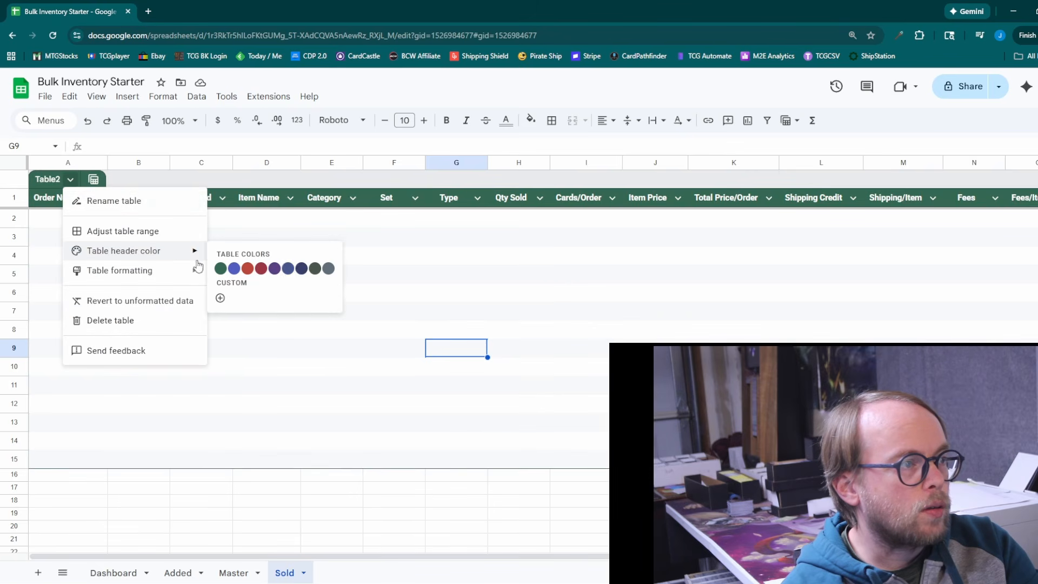
{"action": "left_click", "coordinate": [260, 269]}
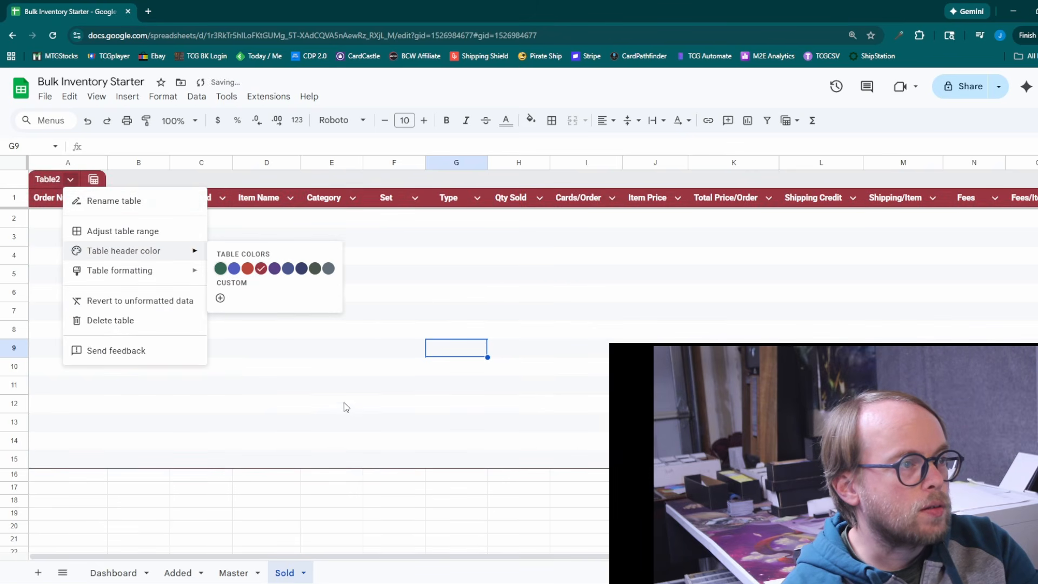
{"action": "left_click", "coordinate": [343, 405]}
Step: Open the Master sheet and select its first header cell, A1
{"action": "left_click", "coordinate": [179, 572]}
{"action": "left_click", "coordinate": [285, 572]}
{"action": "left_click", "coordinate": [235, 570]}
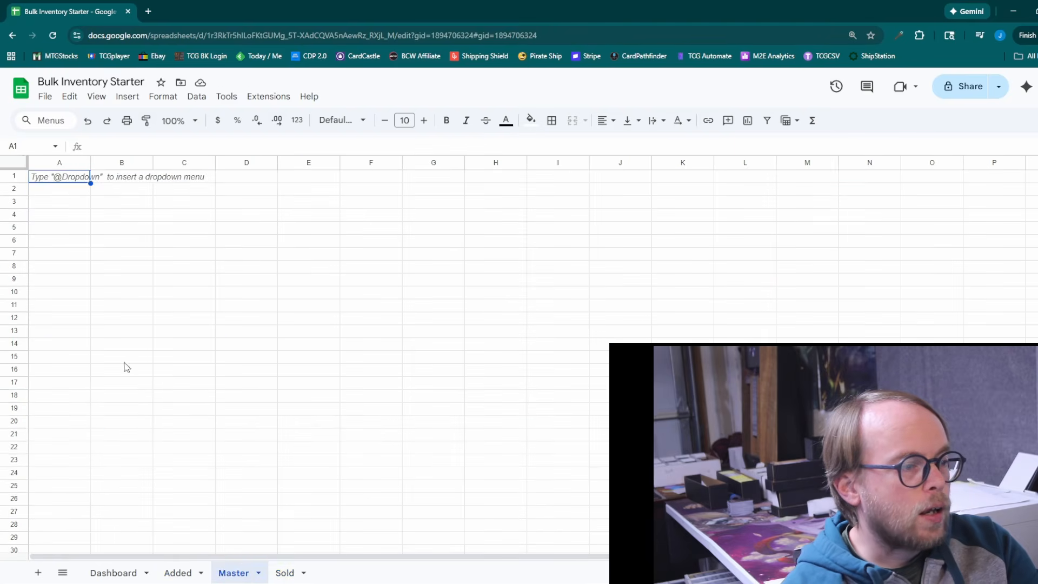
{"action": "left_click_drag", "start_coordinate": [123, 420], "coordinate": [124, 396]}
{"action": "left_click", "coordinate": [65, 179]}
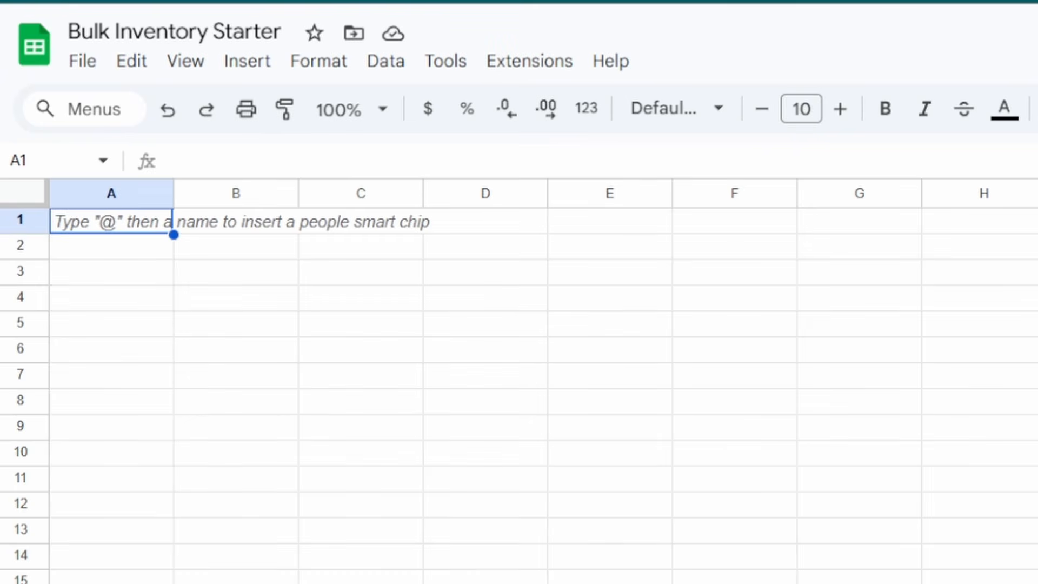
{"action": "type", "text": "Item I"}
{"action": "key", "text": "BackSpace"}
{"action": "key", "text": "BackSpace"}
{"action": "key", "text": "BackSpace"}
{"action": "key", "text": "BackSpace"}
{"action": "key", "text": "BackSpace"}
{"action": "key", "text": "BackSpace"}
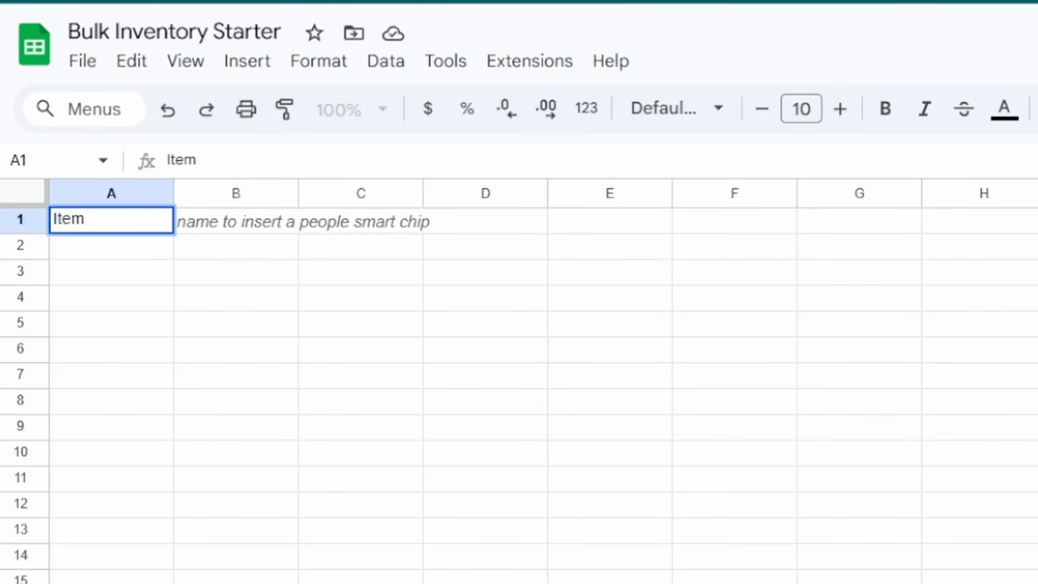
Step: Enter the headers SKU, Item Name, Category, Set and Type in cells A1 to E1 of the Master sheet
{"action": "type", "text": "SKU"}
{"action": "key", "text": "Tab"}
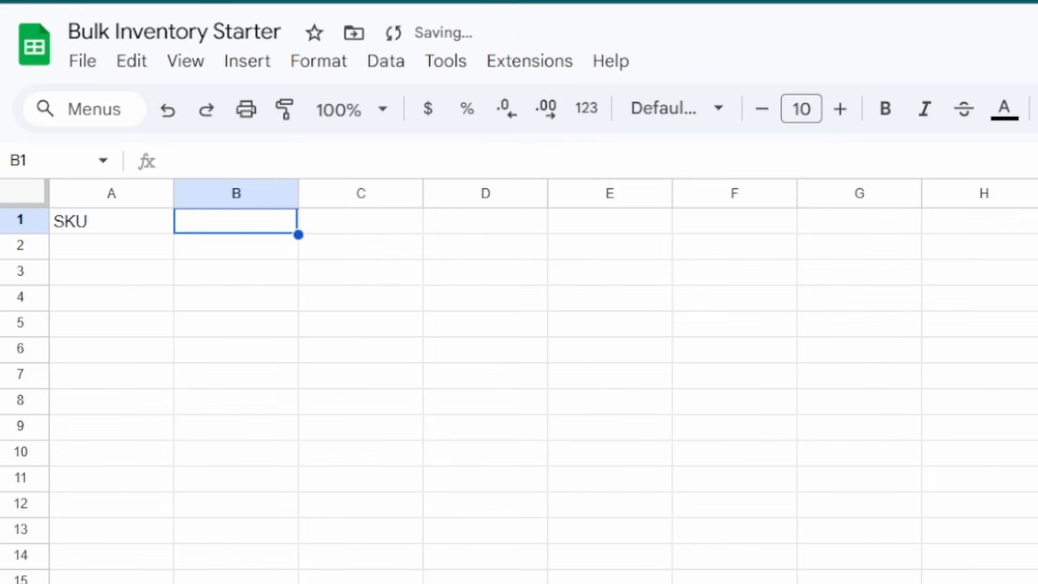
{"action": "type", "text": "Item Name"}
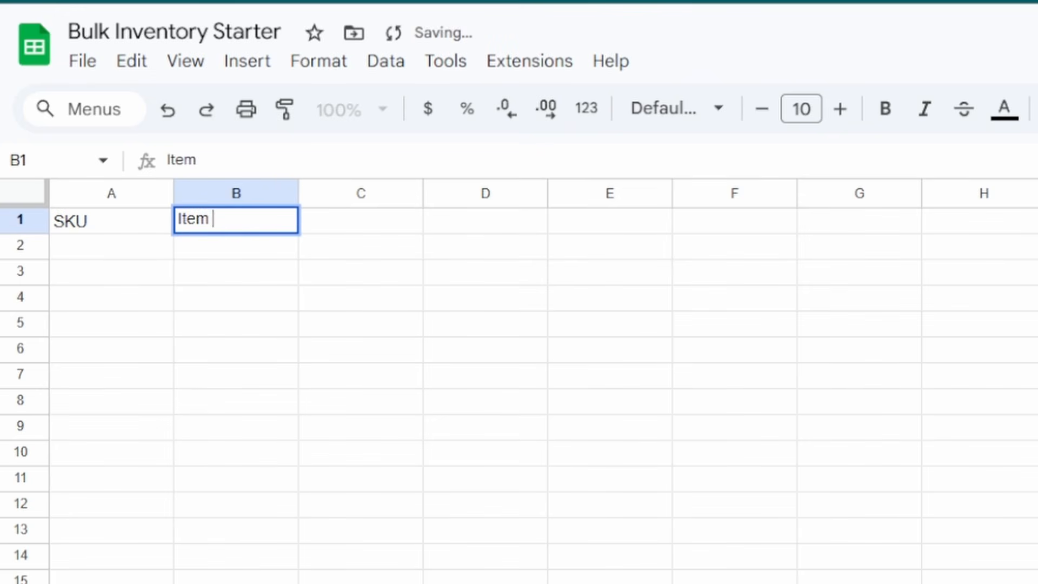
{"action": "key", "text": "Tab"}
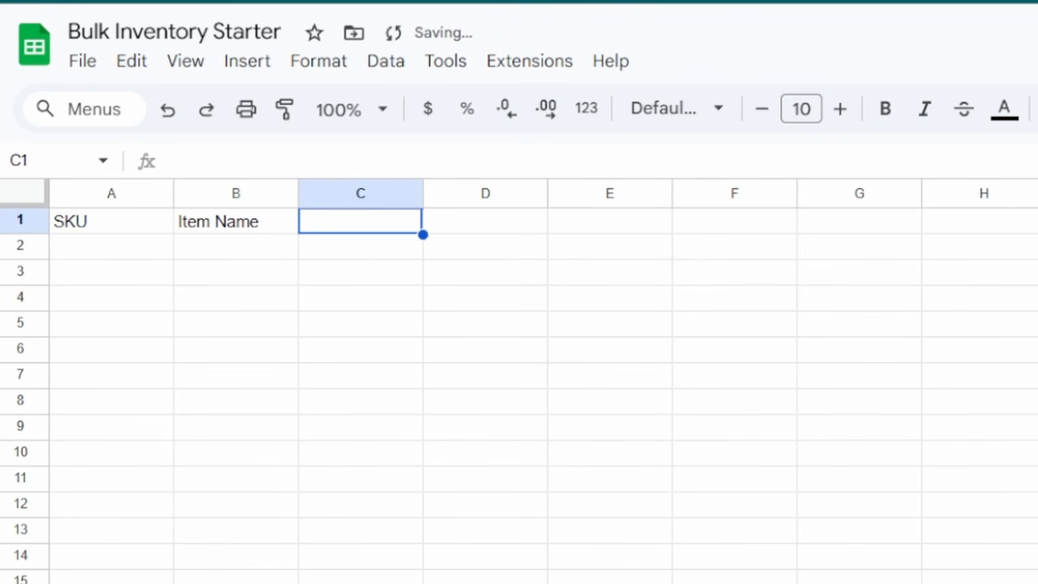
{"action": "type", "text": "Category"}
{"action": "key", "text": "Tab"}
{"action": "type", "text": "Set"}
{"action": "key", "text": "Tab"}
{"action": "type", "text": "Type"}
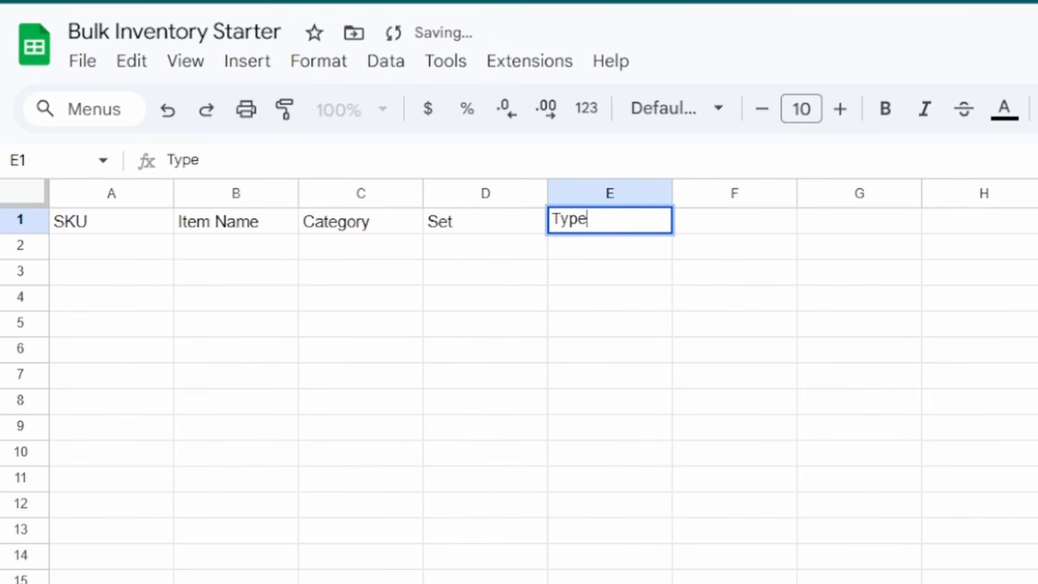
{"action": "key", "text": "Tab"}
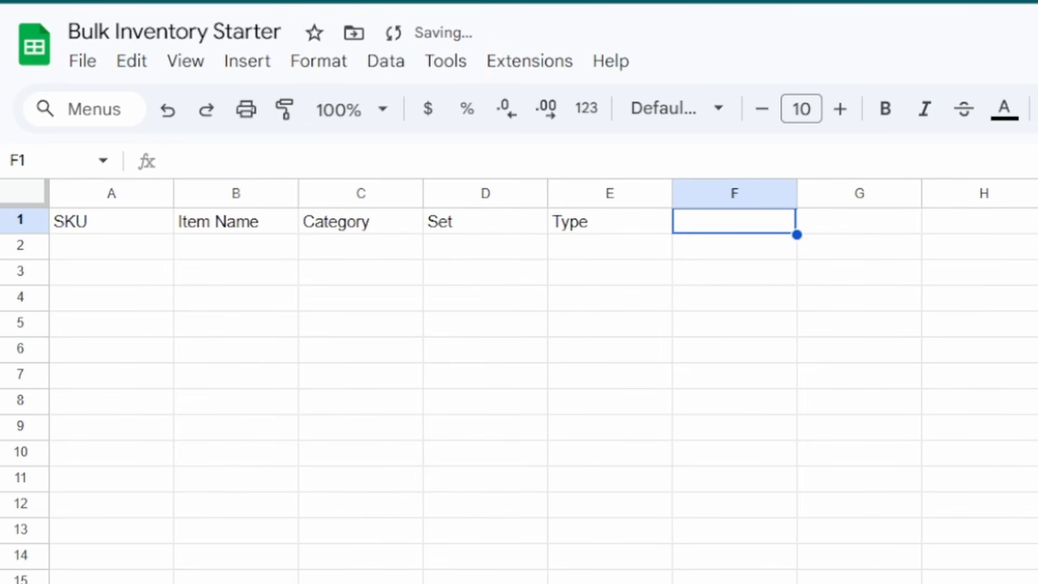
Step: Enter the headers Current Stock, Total Sold and Avg Item Cost in cells F1 to H1 of the Master sheet
{"action": "type", "text": "Current Stoc"}
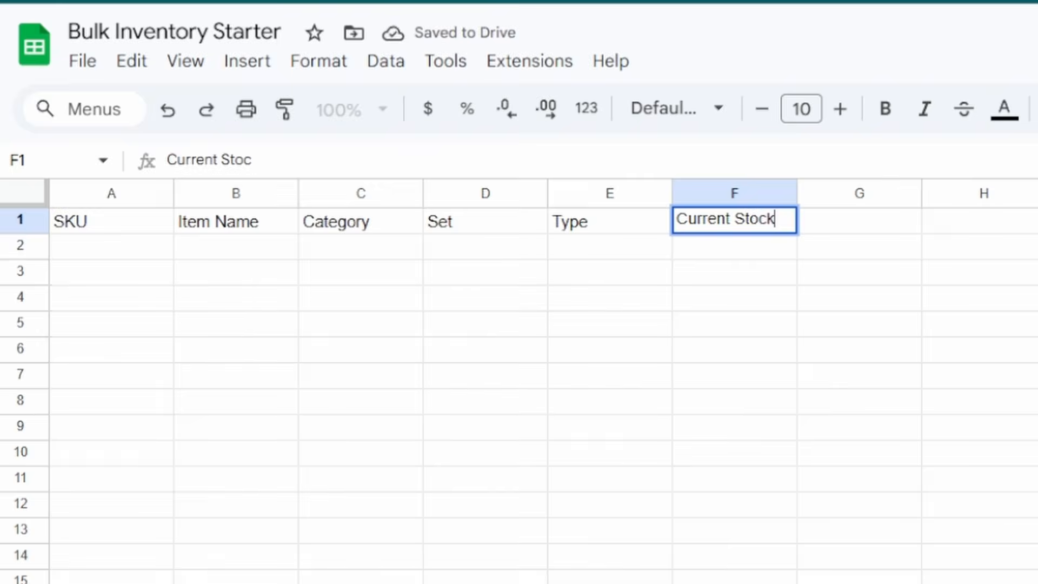
{"action": "type", "text": "k"}
{"action": "key", "text": "Tab"}
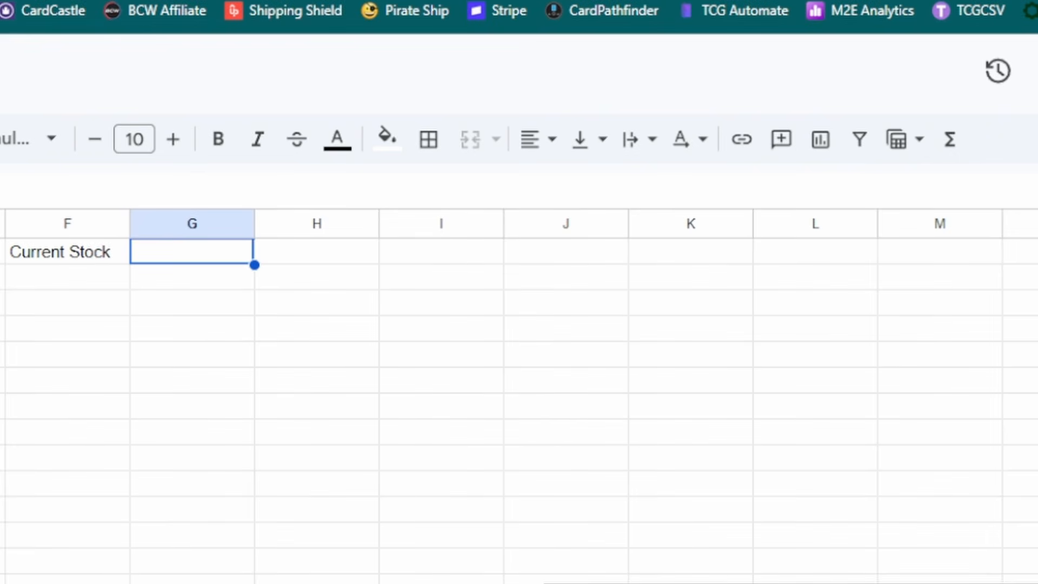
{"action": "type", "text": "Total Sold"}
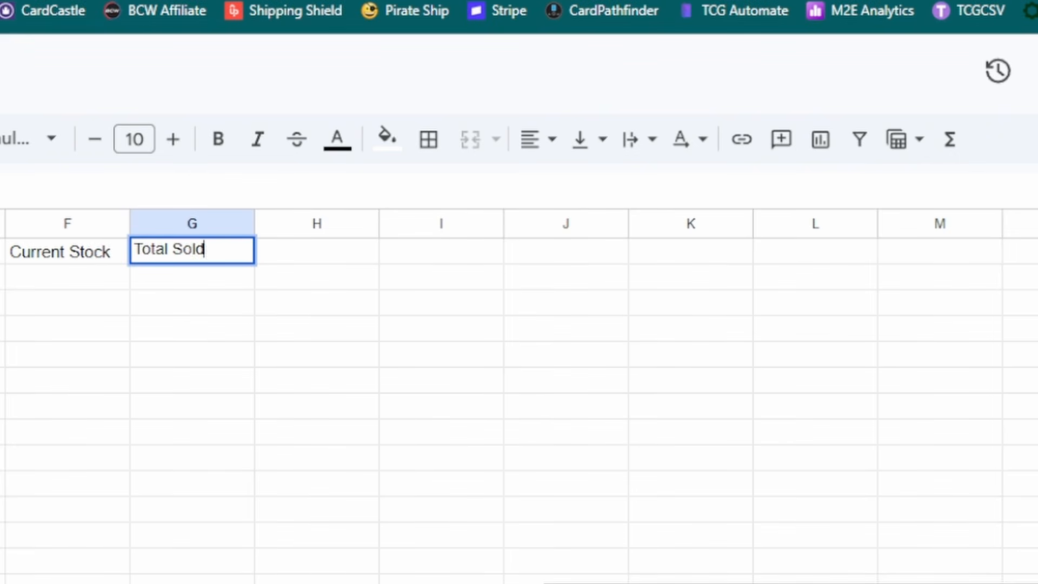
{"action": "key", "text": "Tab"}
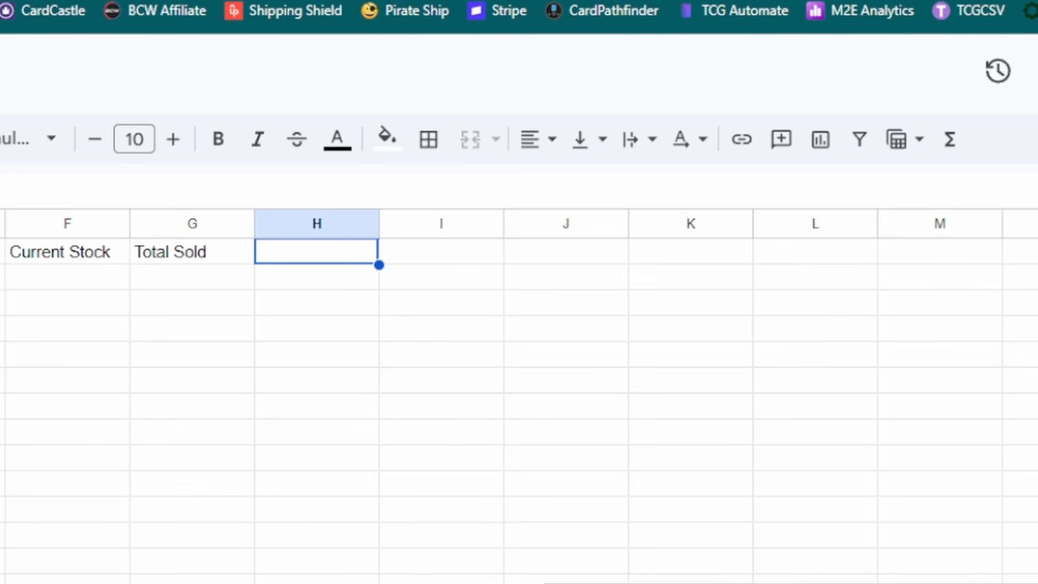
{"action": "type", "text": "Av"}
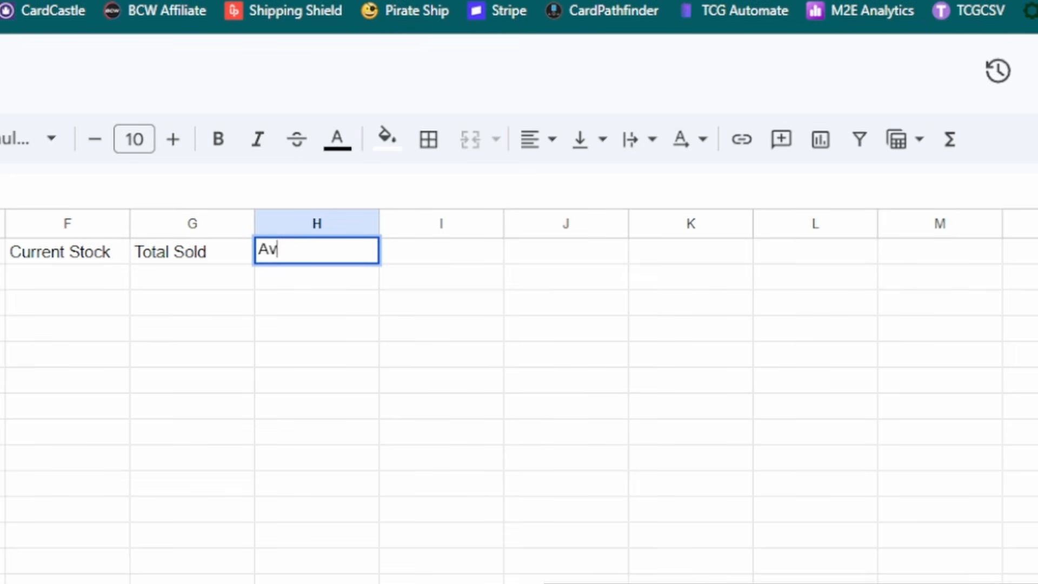
{"action": "type", "text": "g Item Cost"}
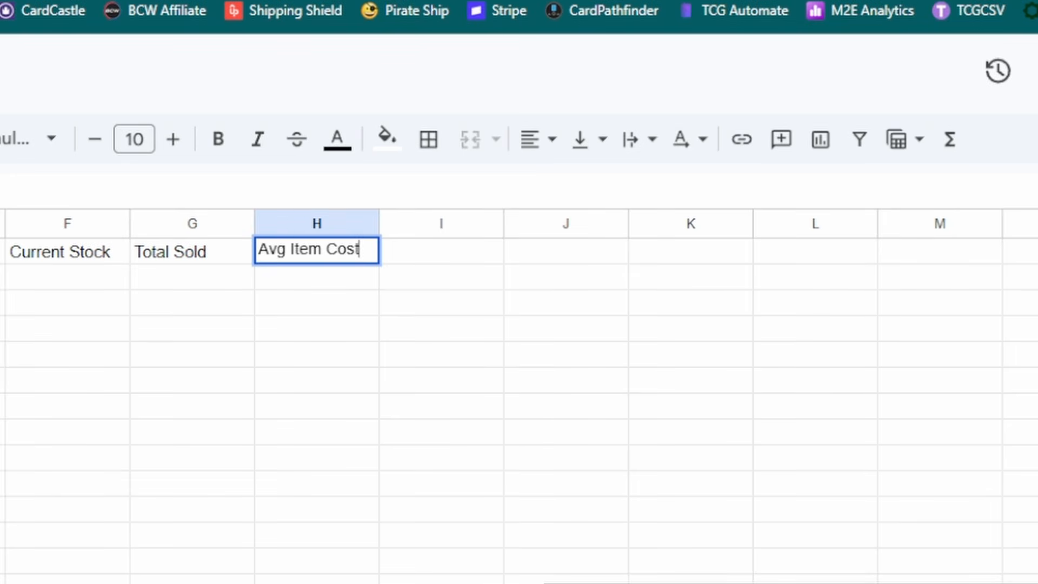
{"action": "key", "text": "Return"}
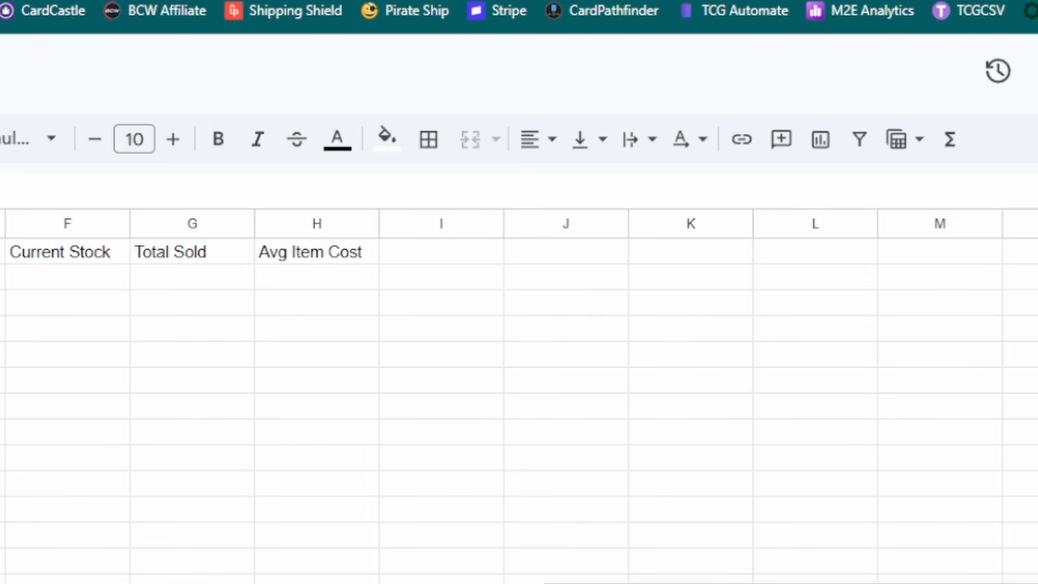
Step: Enter the headers Avg Sale/Item and Total Revenue in cells I1 and J1 of the Master sheet
{"action": "key", "text": "Right"}
{"action": "key", "text": "Right"}
{"action": "key", "text": "Right"}
{"action": "key", "text": "Right"}
{"action": "key", "text": "Left"}
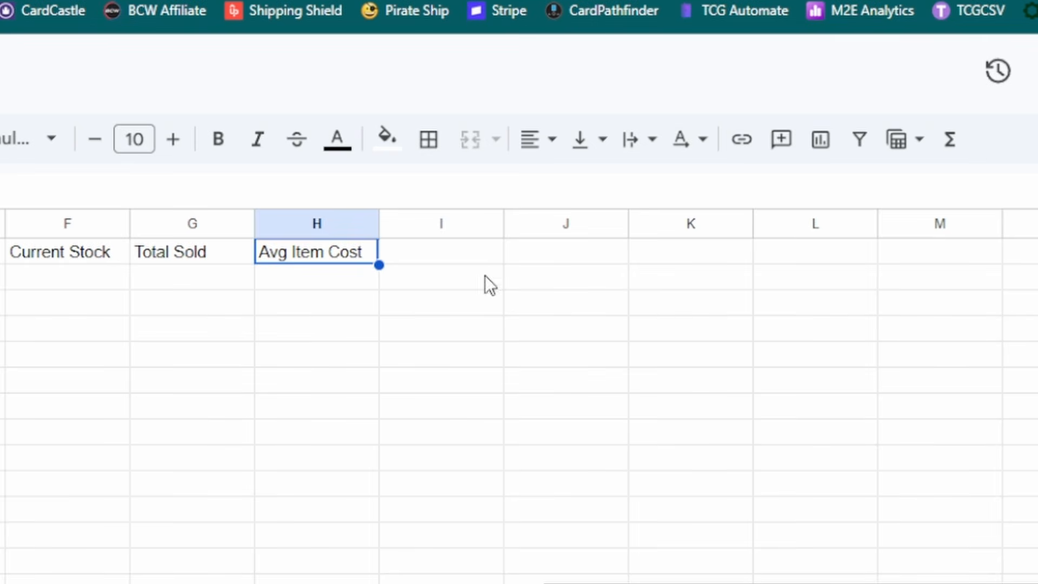
{"action": "left_click", "coordinate": [472, 260]}
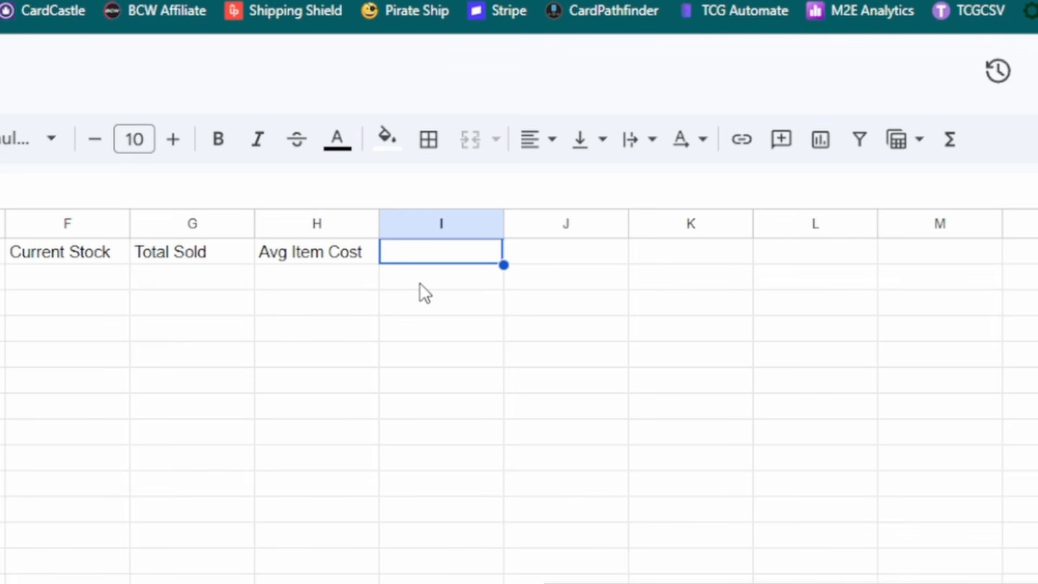
{"action": "type", "text": "Avg"}
{"action": "type", "text": "f"}
{"action": "key", "text": "BackSpace"}
{"action": "type", "text": "Sale/Item"}
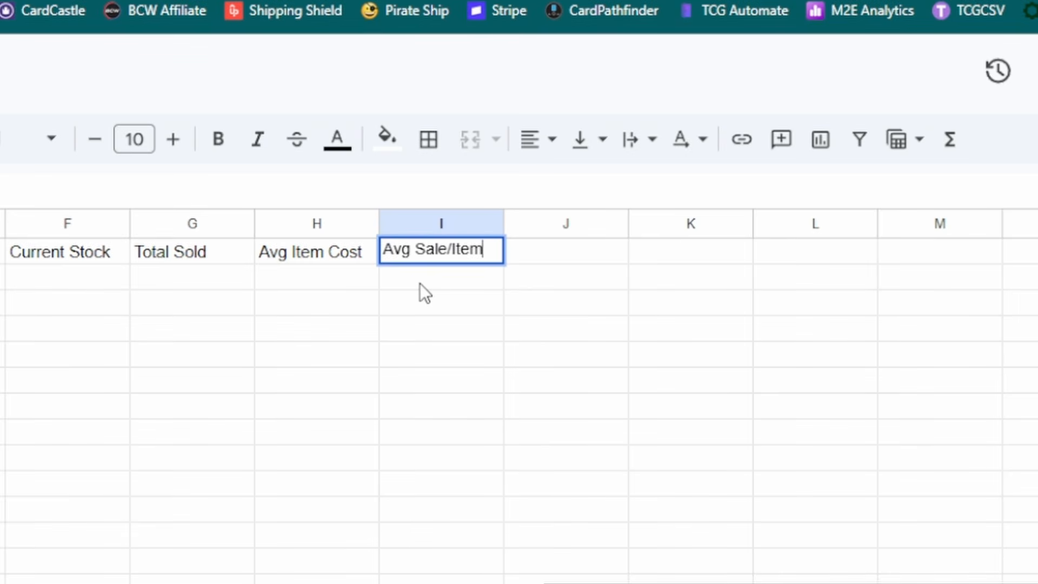
{"action": "key", "text": "Tab"}
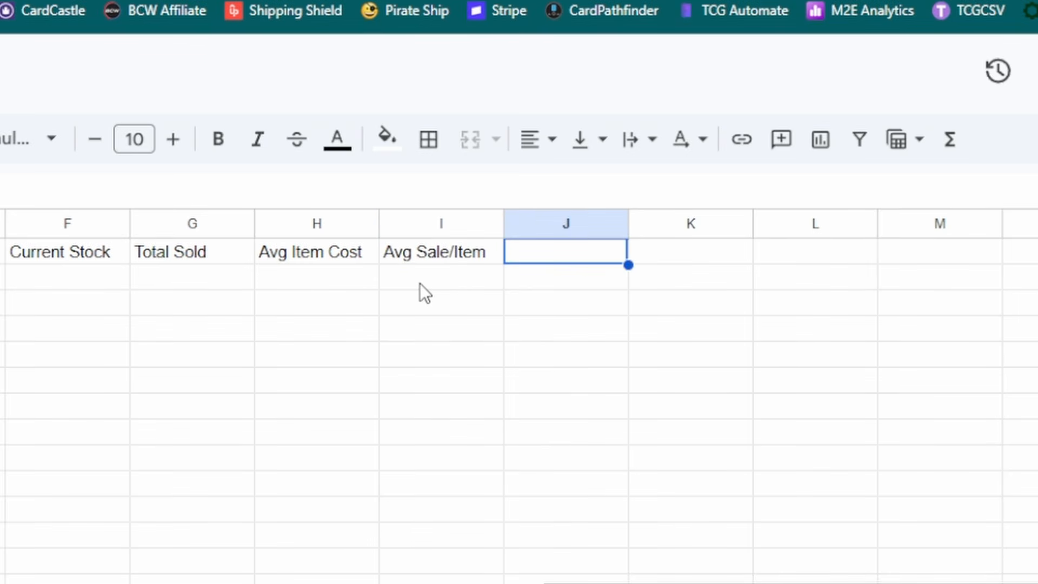
{"action": "type", "text": "Total Revenue"}
{"action": "key", "text": "Tab"}
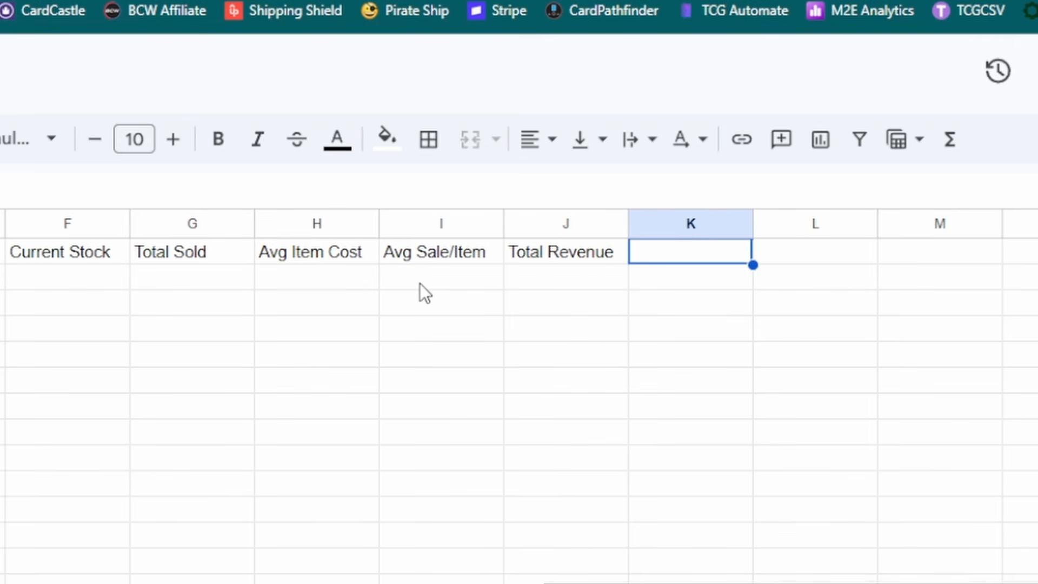
Step: Enter the headers Total Fees, Total Shipping and Total Profit in cells K1 to M1 of the Master sheet
{"action": "type", "text": "Total Fees"}
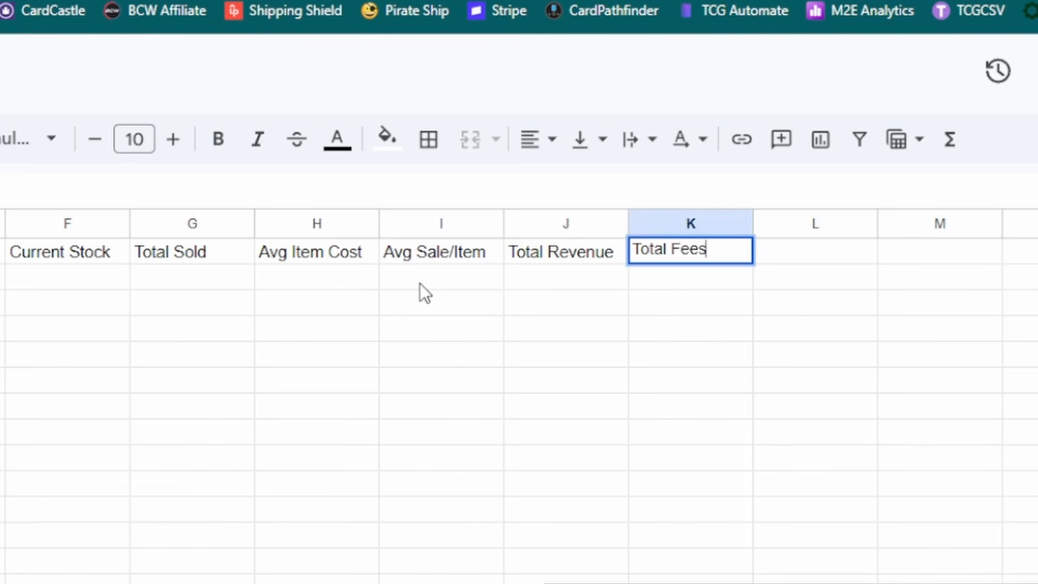
{"action": "key", "text": "Tab"}
{"action": "type", "text": "Ttao"}
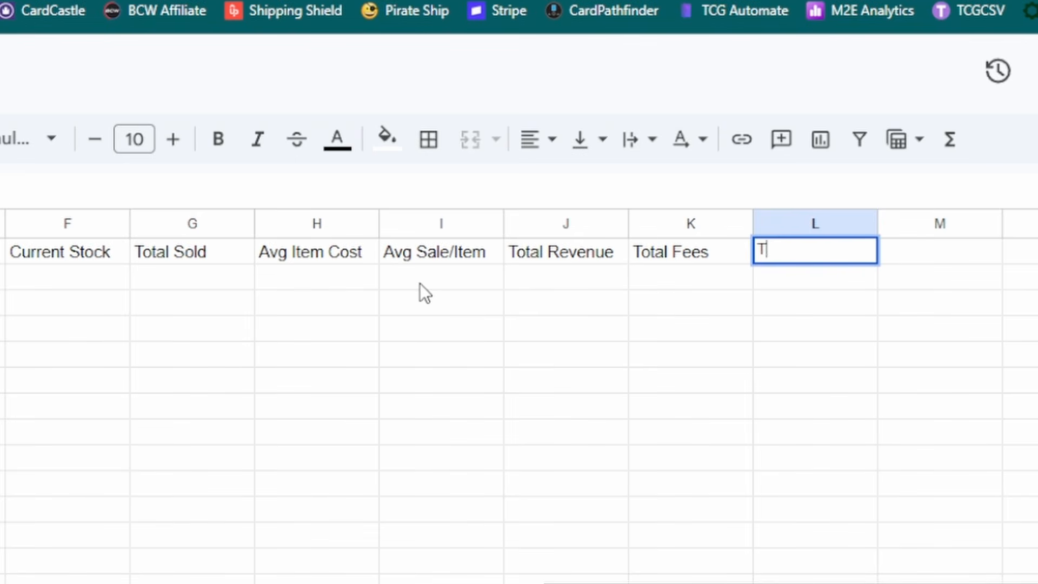
{"action": "key", "text": "BackSpace"}
{"action": "key", "text": "BackSpace"}
{"action": "key", "text": "BackSpace"}
{"action": "type", "text": "otal Shipping"}
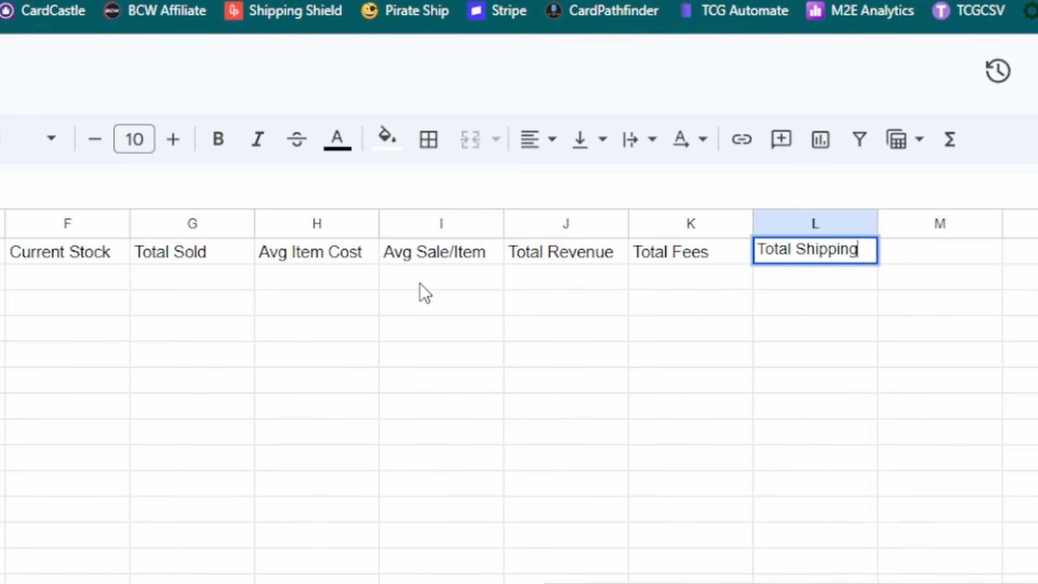
{"action": "key", "text": "Tab"}
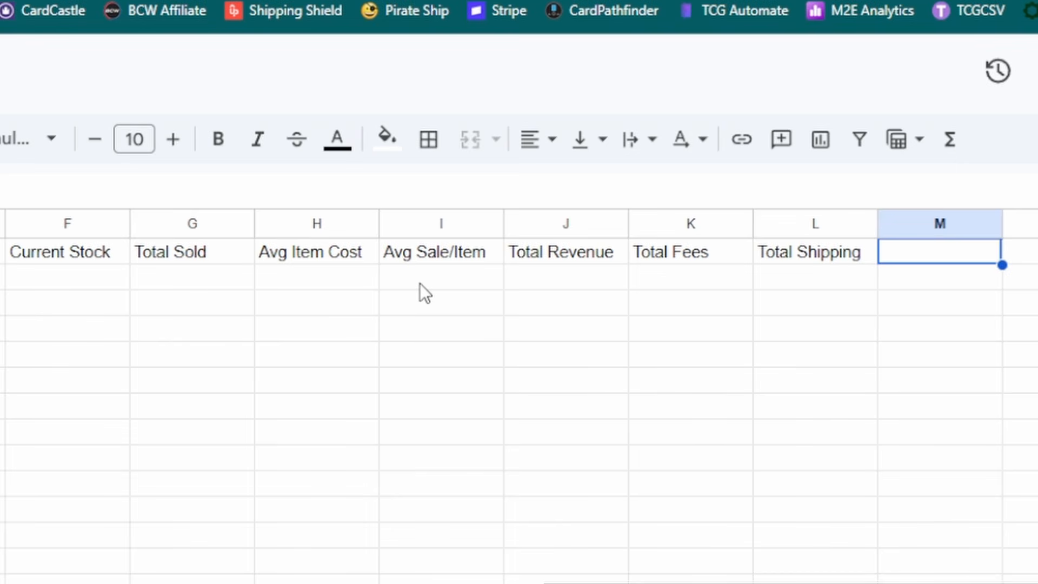
{"action": "type", "text": "Total Pr"}
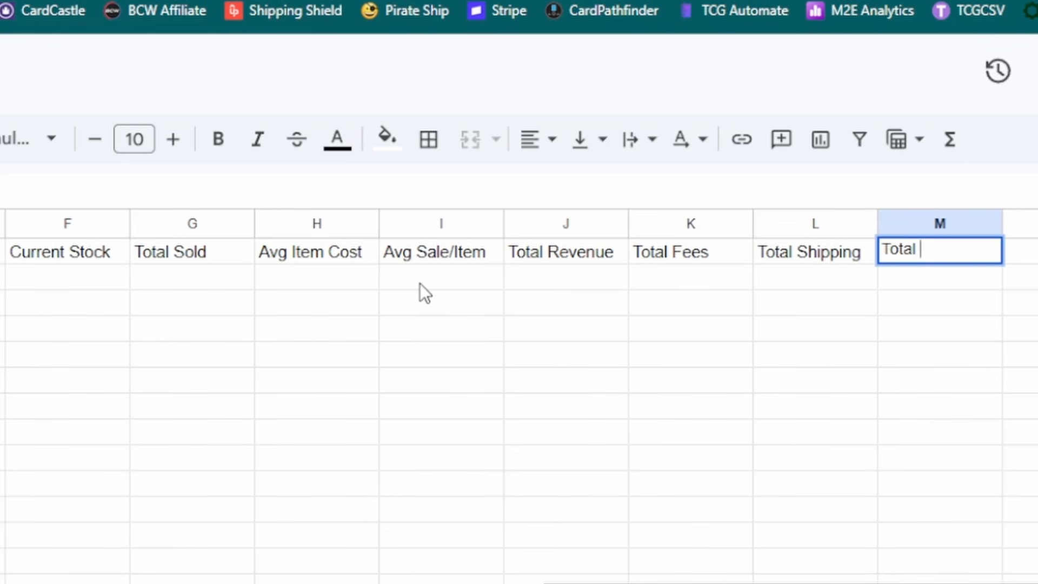
{"action": "type", "text": "ofit"}
{"action": "key", "text": "Tab"}
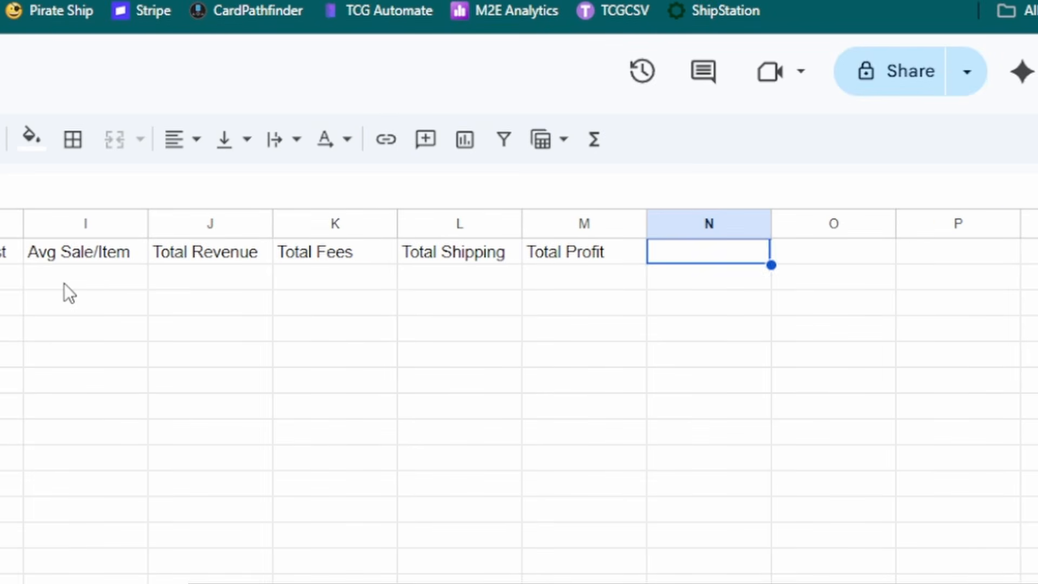
Step: Enter the headers Avg Revenue/Unit and Avg Profit/Unit in cells N1 and O1 of the Master sheet
{"action": "type", "text": "Av"}
{"action": "type", "text": "g"}
{"action": "key", "text": "BackSpace"}
{"action": "type", "text": "vg"}
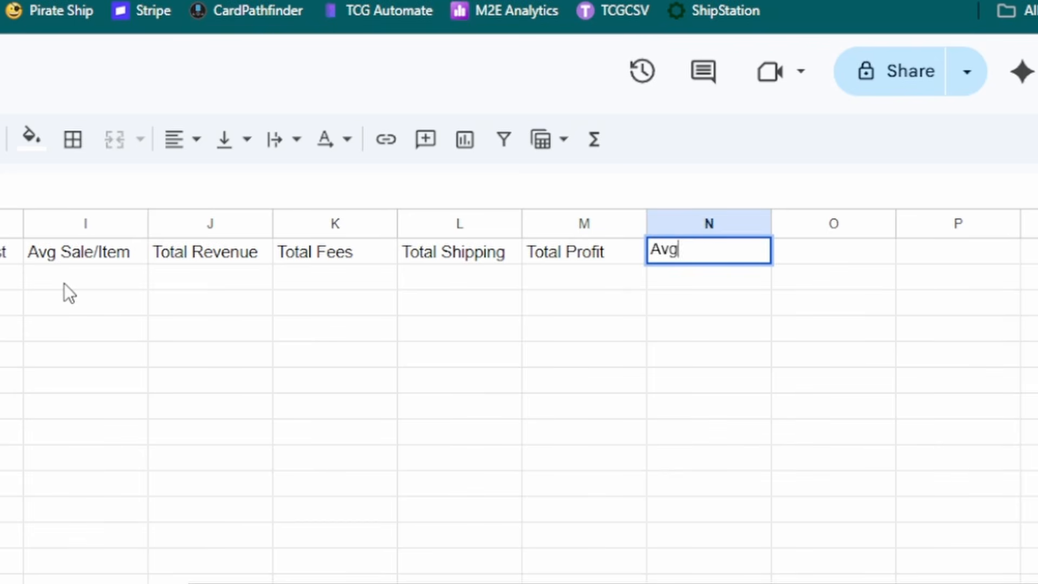
{"action": "type", "text": " Revenue/Unit"}
{"action": "key", "text": "Tab"}
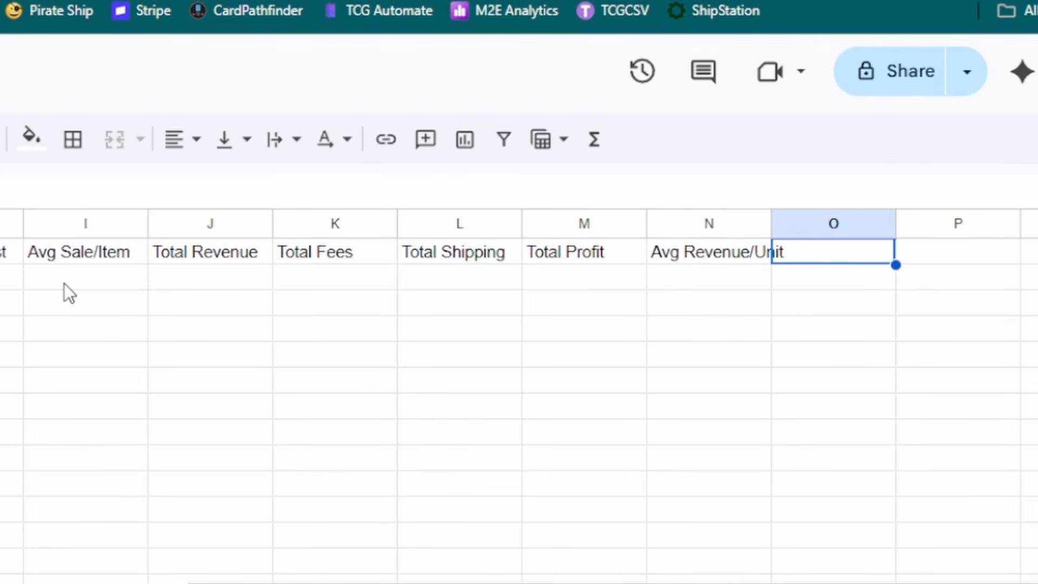
{"action": "type", "text": "Avg Profi"}
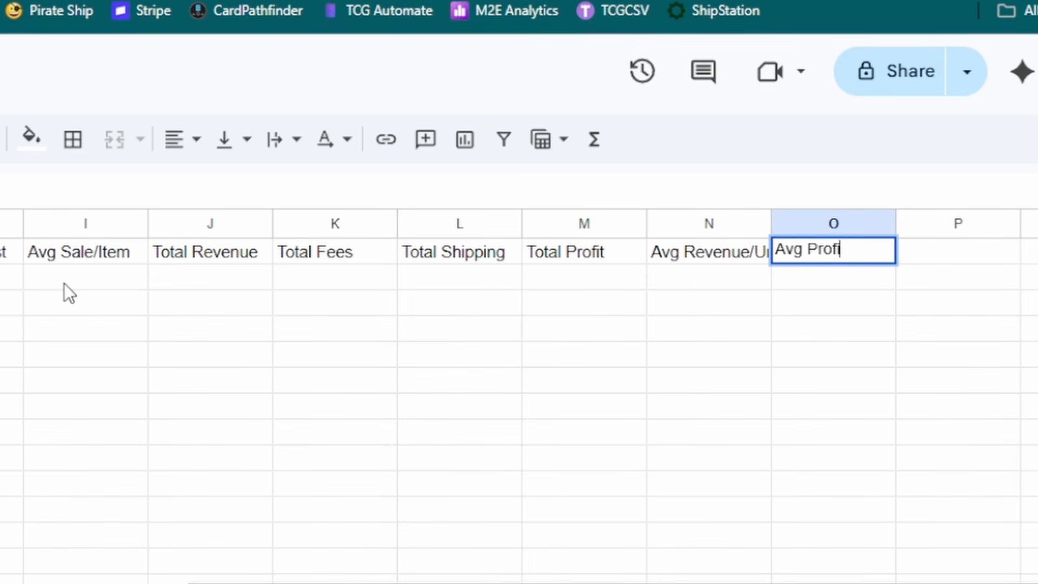
{"action": "type", "text": "t/Unit"}
{"action": "left_click", "coordinate": [64, 283]}
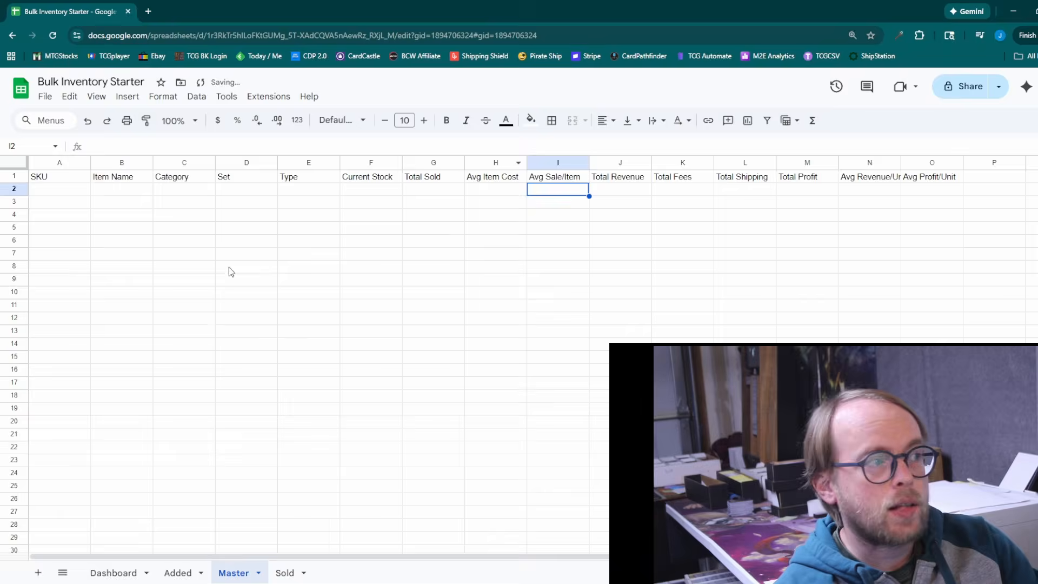
{"action": "left_click_drag", "start_coordinate": [229, 268], "coordinate": [228, 275]}
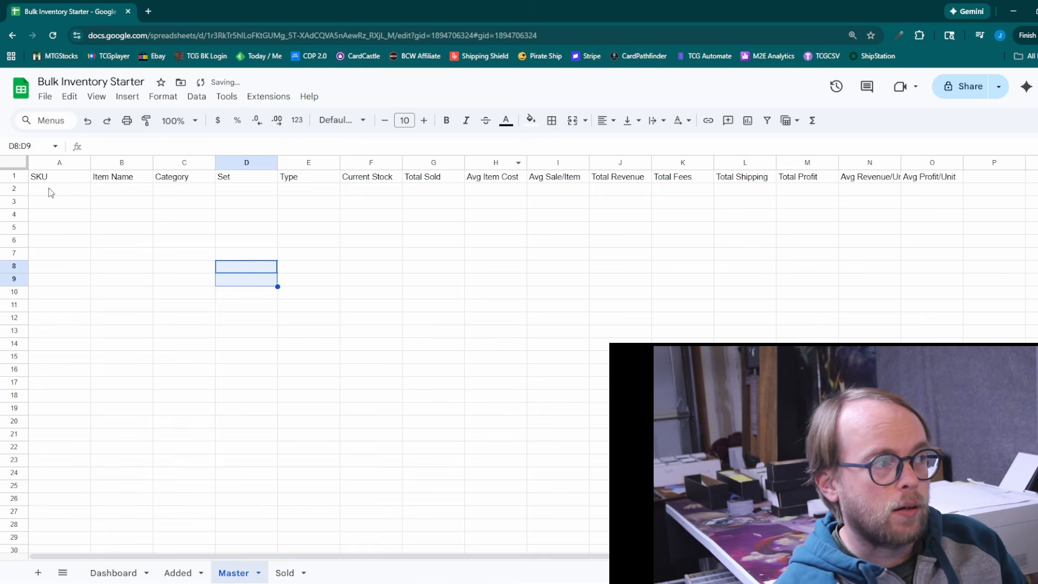
{"action": "left_click", "coordinate": [58, 241]}
{"action": "left_click", "coordinate": [75, 201]}
{"action": "left_click", "coordinate": [76, 190]}
{"action": "left_click", "coordinate": [69, 241]}
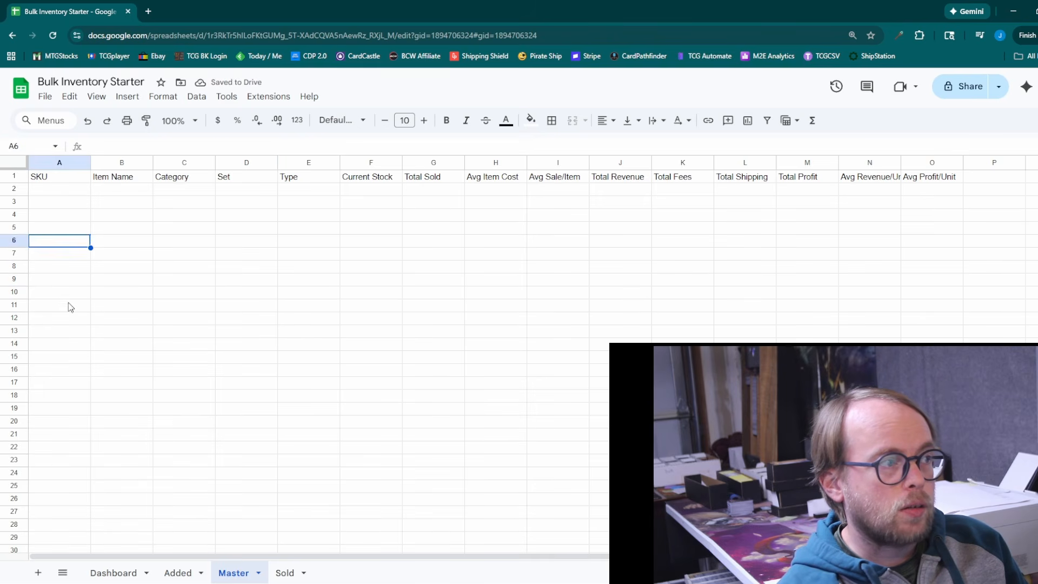
{"action": "left_click", "coordinate": [69, 306]}
{"action": "left_click", "coordinate": [71, 253]}
{"action": "left_click", "coordinate": [75, 215]}
{"action": "left_click", "coordinate": [69, 190]}
{"action": "left_click", "coordinate": [69, 217]}
{"action": "left_click", "coordinate": [72, 332]}
{"action": "left_click", "coordinate": [81, 255]}
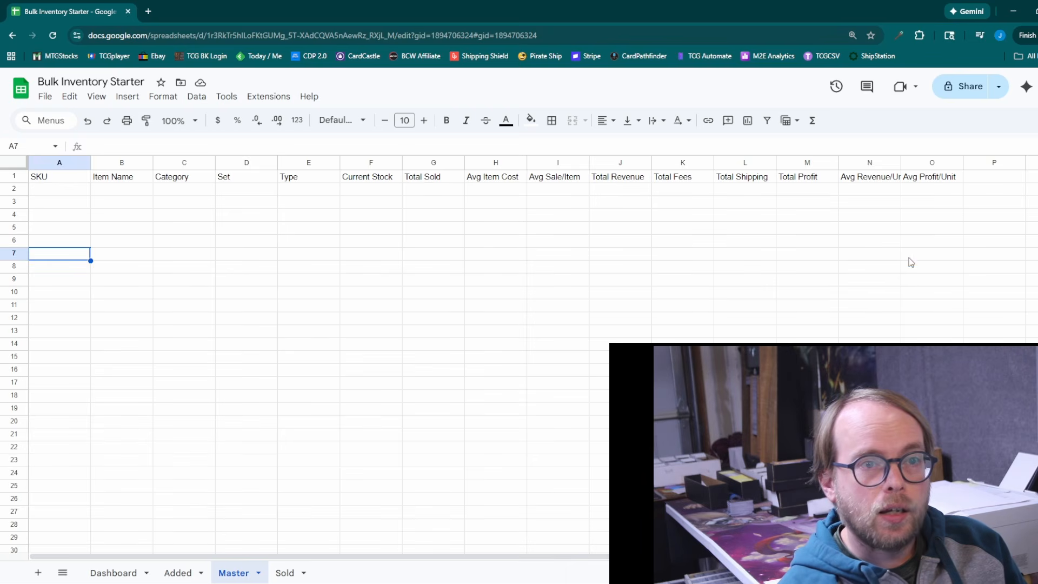
{"action": "left_click", "coordinate": [908, 249]}
{"action": "left_click", "coordinate": [880, 215]}
{"action": "left_click", "coordinate": [870, 297]}
{"action": "left_click_drag", "start_coordinate": [868, 391], "coordinate": [869, 385]}
{"action": "left_click", "coordinate": [866, 266]}
{"action": "left_click", "coordinate": [872, 216]}
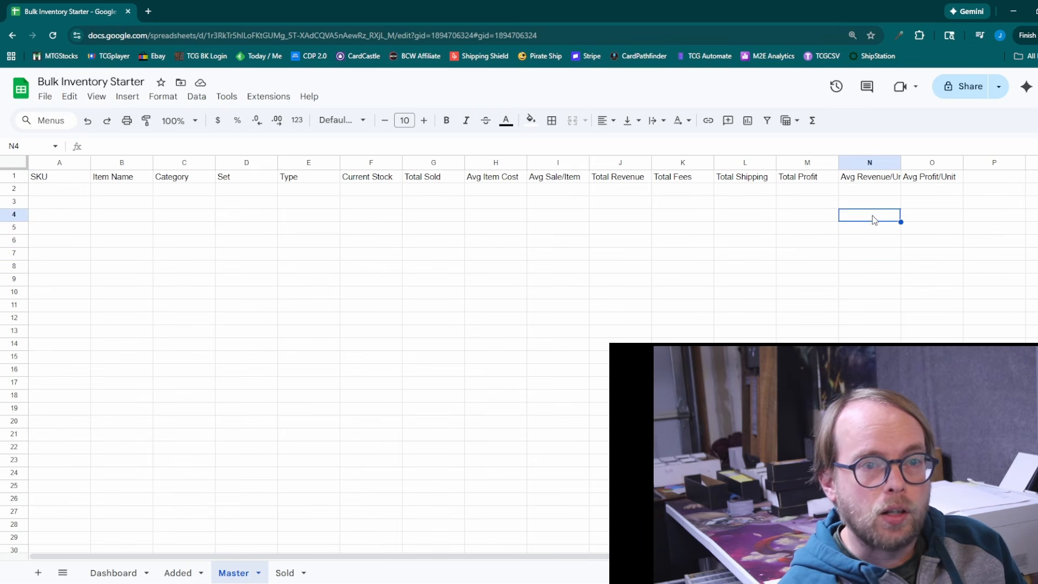
{"action": "left_click", "coordinate": [954, 241]}
{"action": "left_click", "coordinate": [885, 215]}
{"action": "left_click_drag", "start_coordinate": [935, 224], "coordinate": [923, 218]}
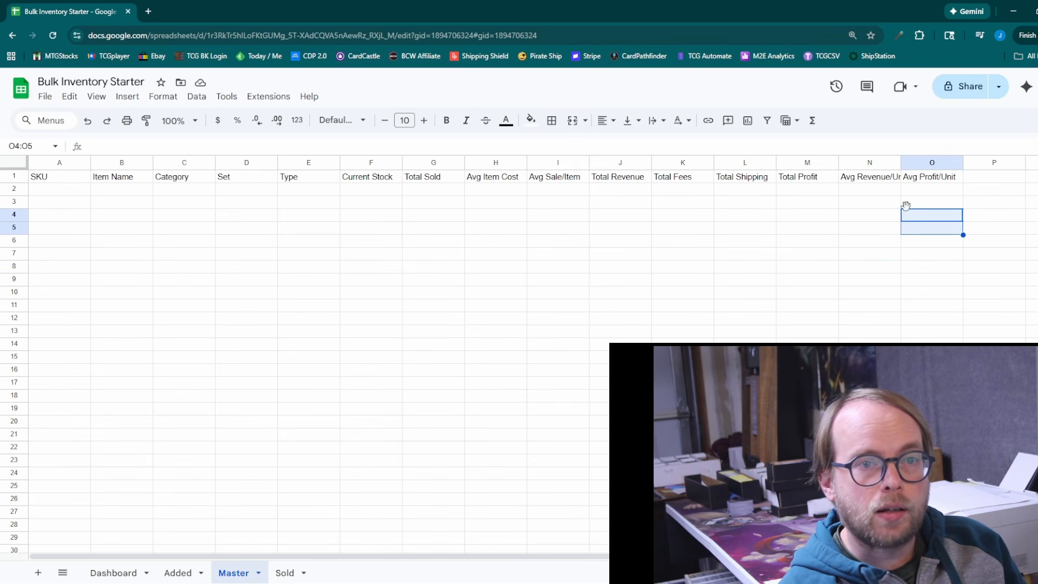
{"action": "left_click", "coordinate": [885, 203]}
{"action": "left_click", "coordinate": [865, 313]}
{"action": "left_click", "coordinate": [870, 249]}
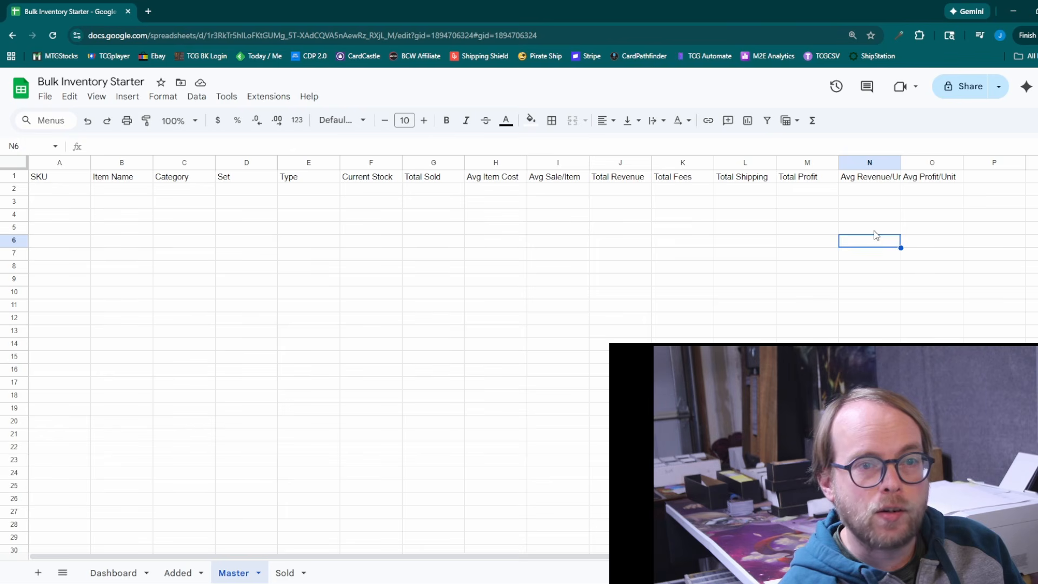
{"action": "left_click", "coordinate": [954, 243]}
{"action": "left_click", "coordinate": [952, 230]}
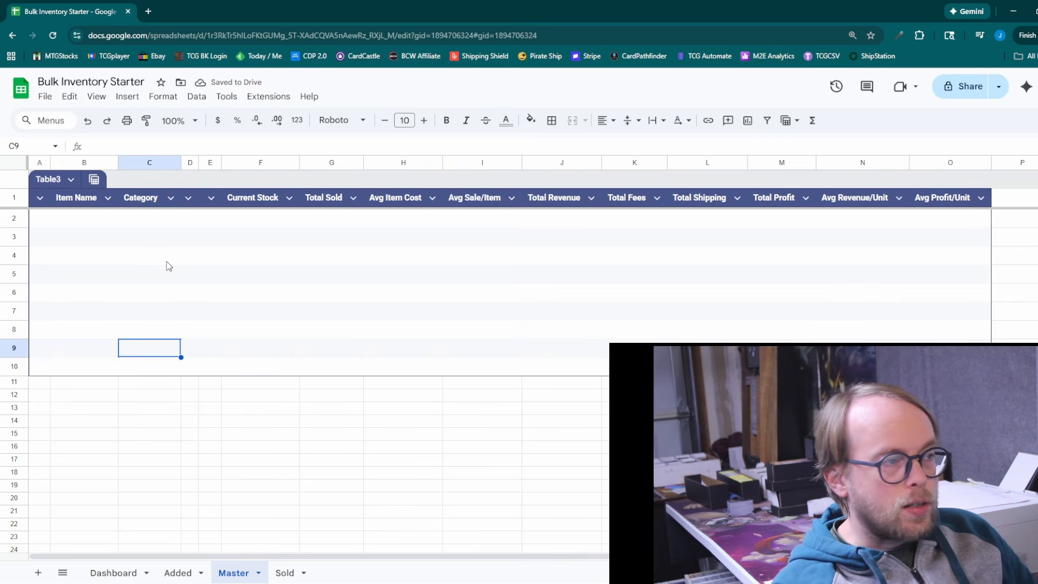
Step: Open the Added sheet and review its table columns from SKU to Total Cost
{"action": "left_click", "coordinate": [176, 572]}
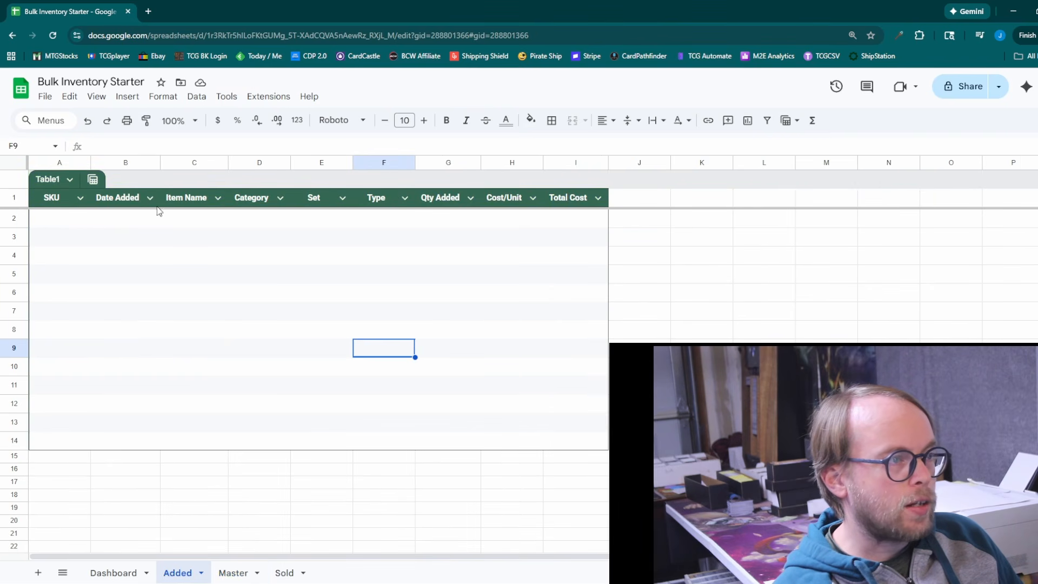
{"action": "left_click_drag", "start_coordinate": [57, 234], "coordinate": [65, 295]}
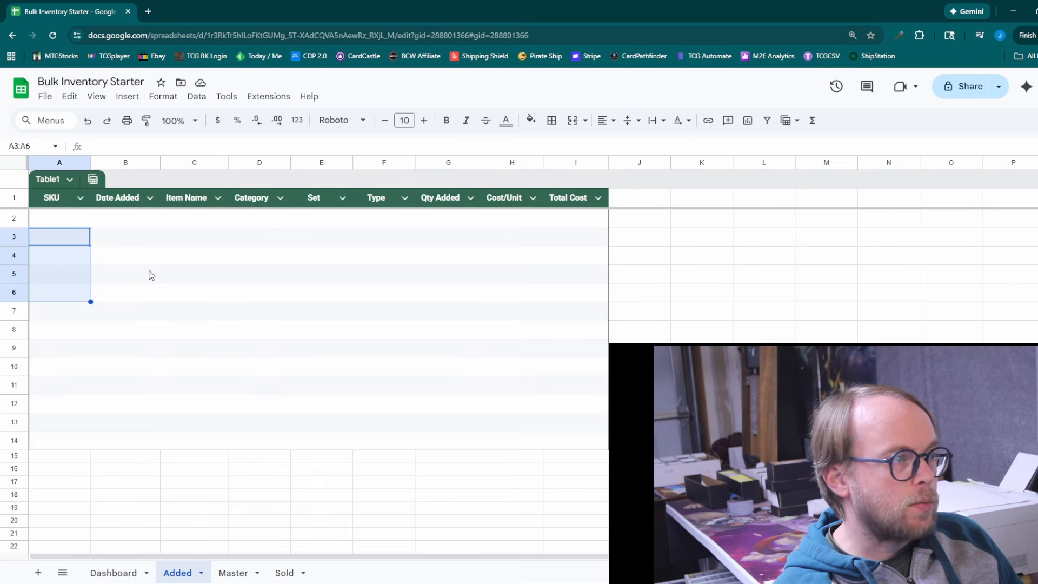
{"action": "left_click_drag", "start_coordinate": [189, 274], "coordinate": [186, 310]}
{"action": "left_click_drag", "start_coordinate": [120, 259], "coordinate": [197, 271]}
{"action": "left_click_drag", "start_coordinate": [314, 240], "coordinate": [427, 257]}
{"action": "left_click", "coordinate": [459, 259]}
{"action": "left_click", "coordinate": [521, 260]}
{"action": "left_click", "coordinate": [580, 231]}
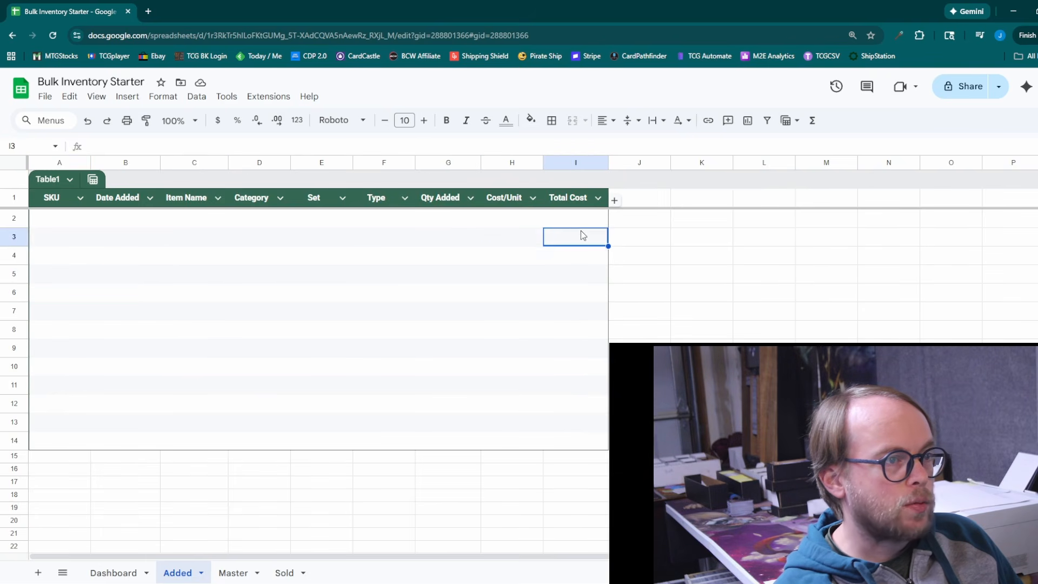
{"action": "left_click", "coordinate": [580, 221]}
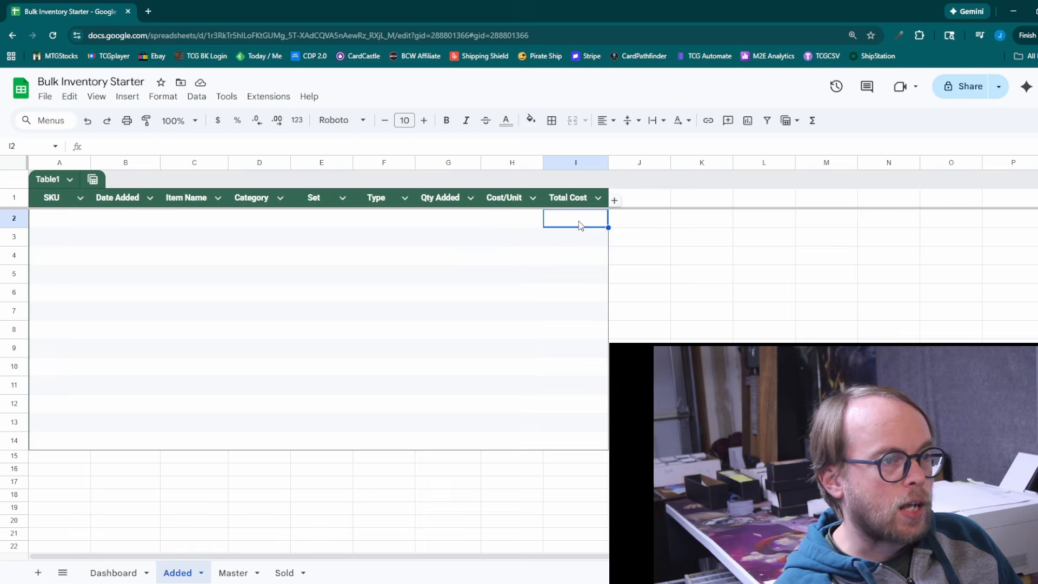
{"action": "left_click", "coordinate": [530, 221]}
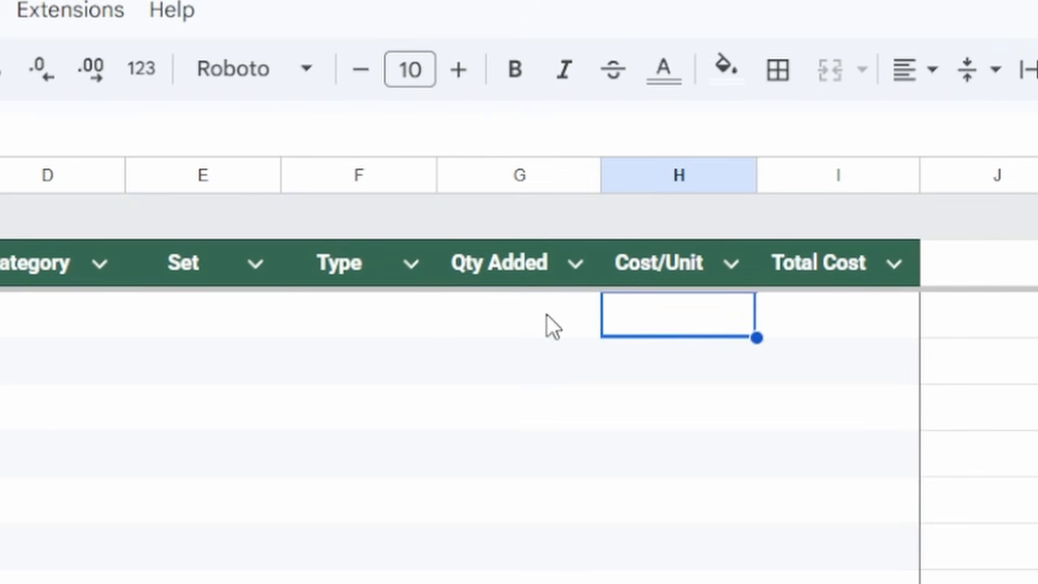
{"action": "left_click", "coordinate": [546, 315]}
{"action": "left_click", "coordinate": [648, 319]}
{"action": "left_click", "coordinate": [528, 320]}
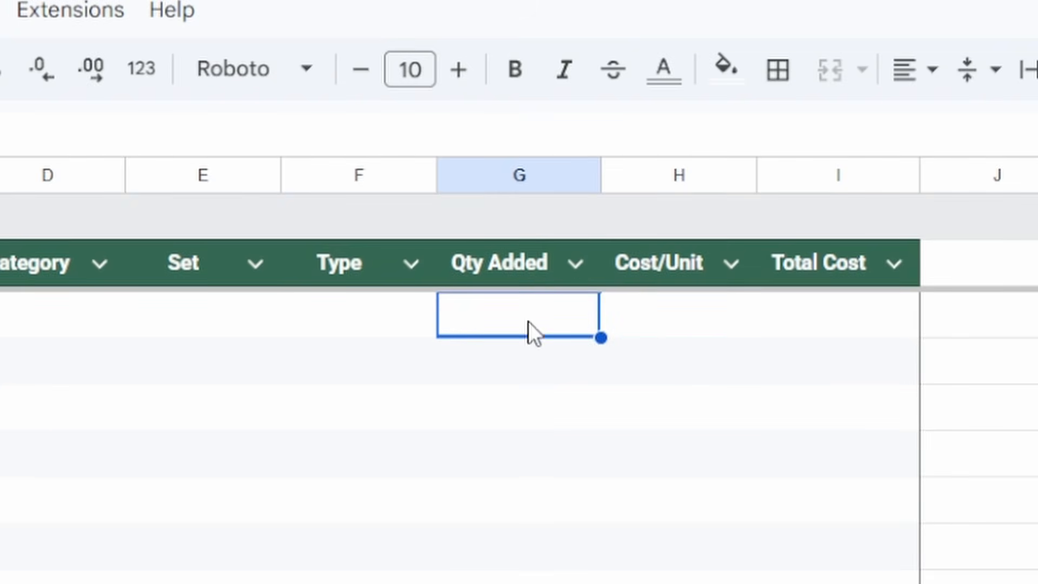
{"action": "left_click", "coordinate": [664, 323]}
Step: Enter the formula =G2*H2 in cell I2 under Total Cost and accept the suggested autofill for the column
{"action": "left_click", "coordinate": [818, 322]}
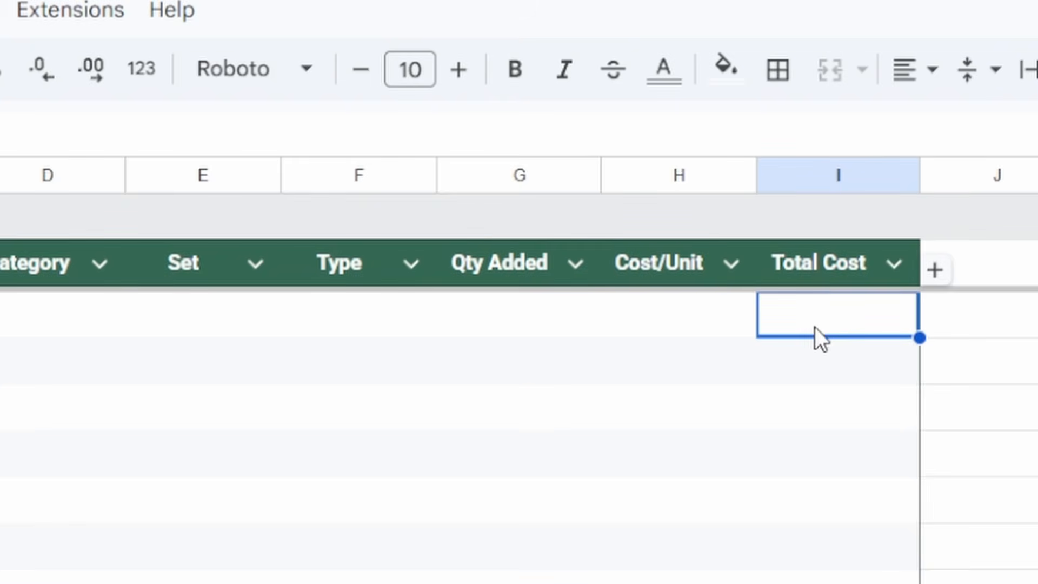
{"action": "type", "text": "="}
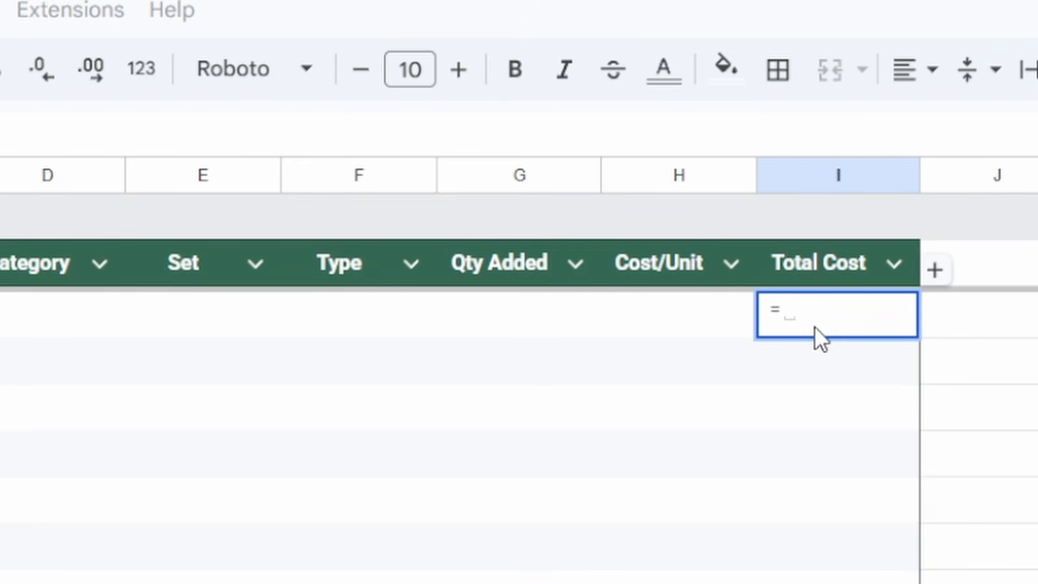
{"action": "left_click", "coordinate": [514, 322]}
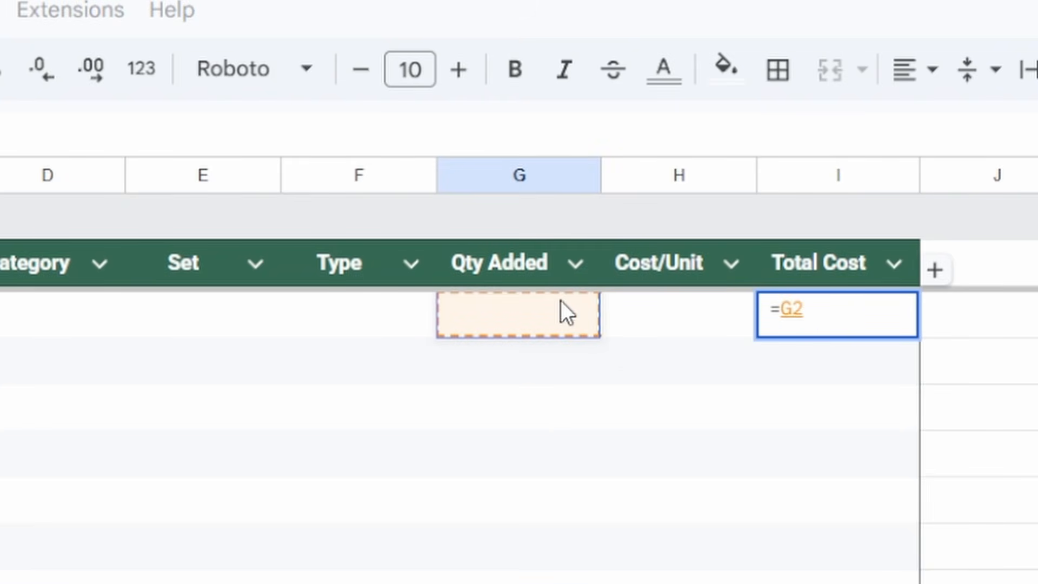
{"action": "type", "text": "*"}
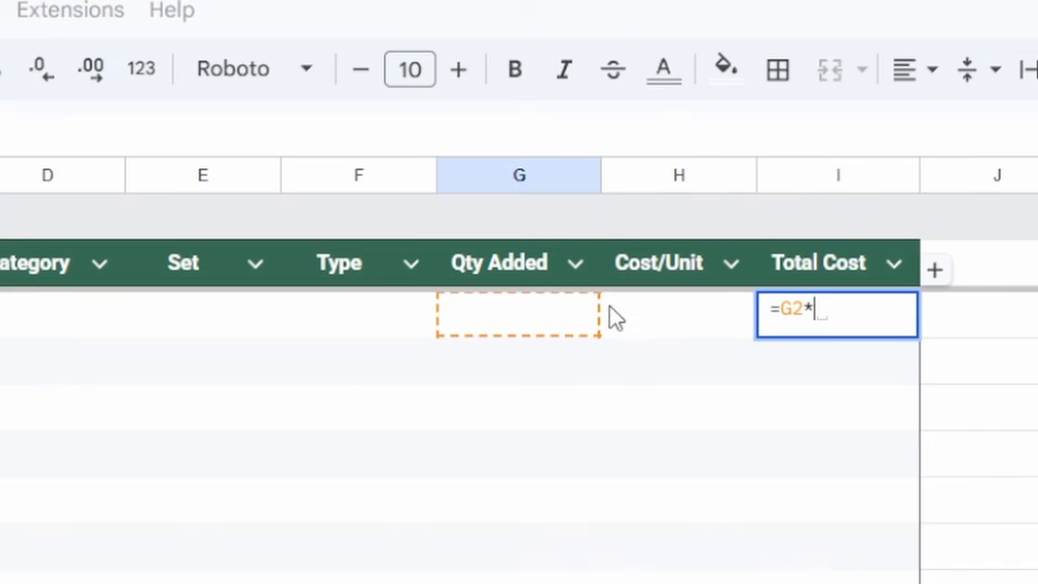
{"action": "left_click", "coordinate": [669, 326]}
{"action": "key", "text": "Return"}
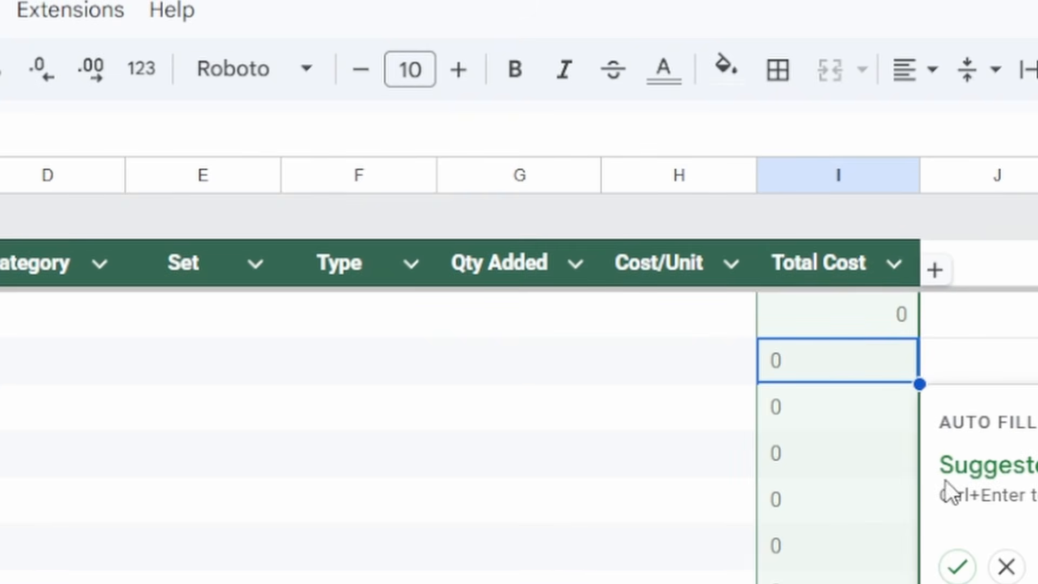
{"action": "left_click", "coordinate": [956, 565]}
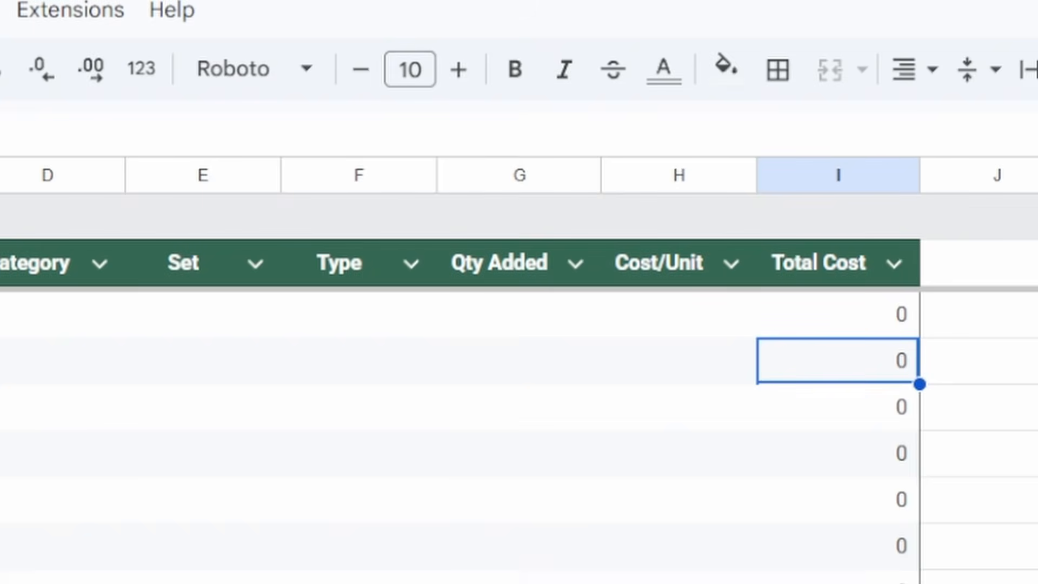
Step: Extend the table range on the Added sheet to A1:I1000
{"action": "left_click", "coordinate": [100, 414]}
{"action": "key", "text": "BackSpace"}
{"action": "type", "text": "000"}
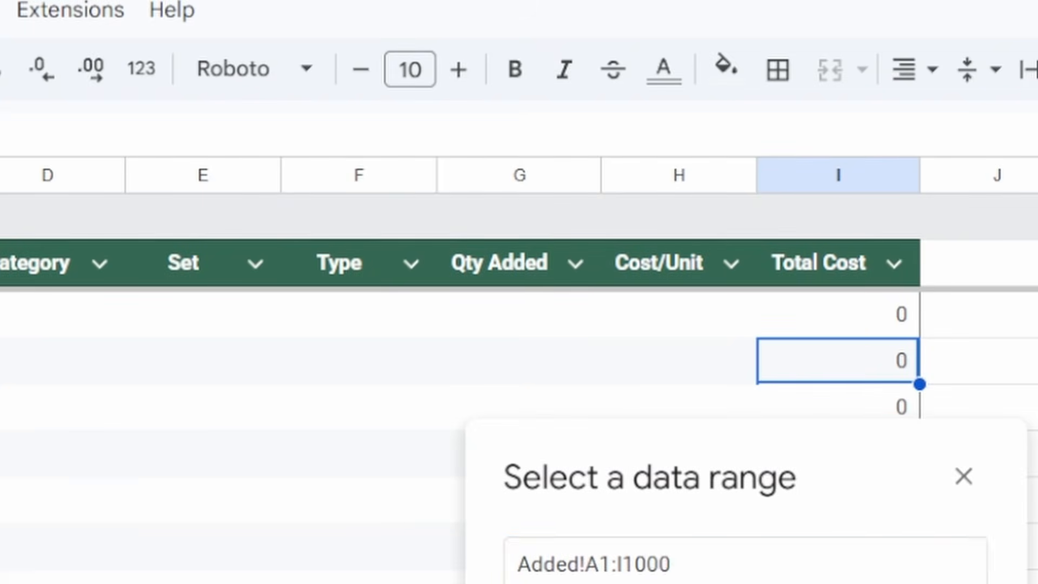
{"action": "key", "text": "Return"}
Step: Inspect the formula in cell I2 and how far the Total Cost column is filled down
{"action": "left_click", "coordinate": [852, 313]}
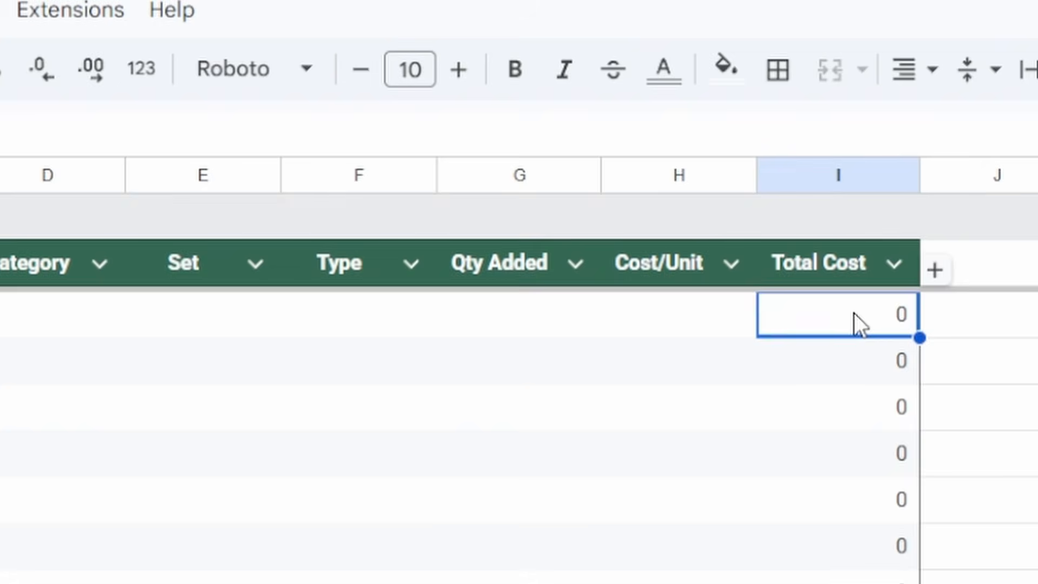
{"action": "double_click", "coordinate": [853, 312]}
{"action": "key", "text": "Return"}
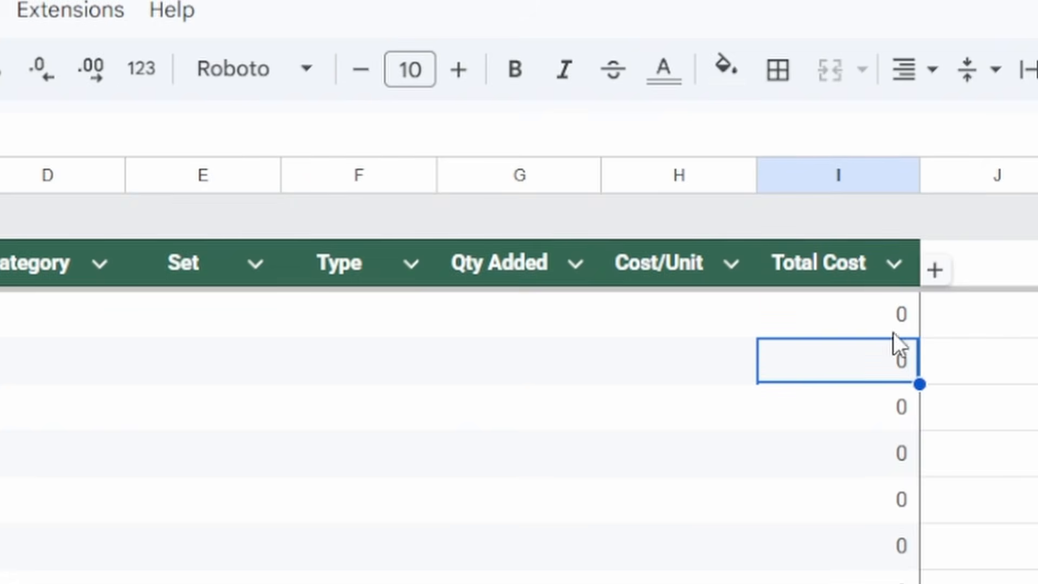
{"action": "key", "text": "Up"}
{"action": "key", "text": "Up"}
{"action": "left_click", "coordinate": [870, 331]}
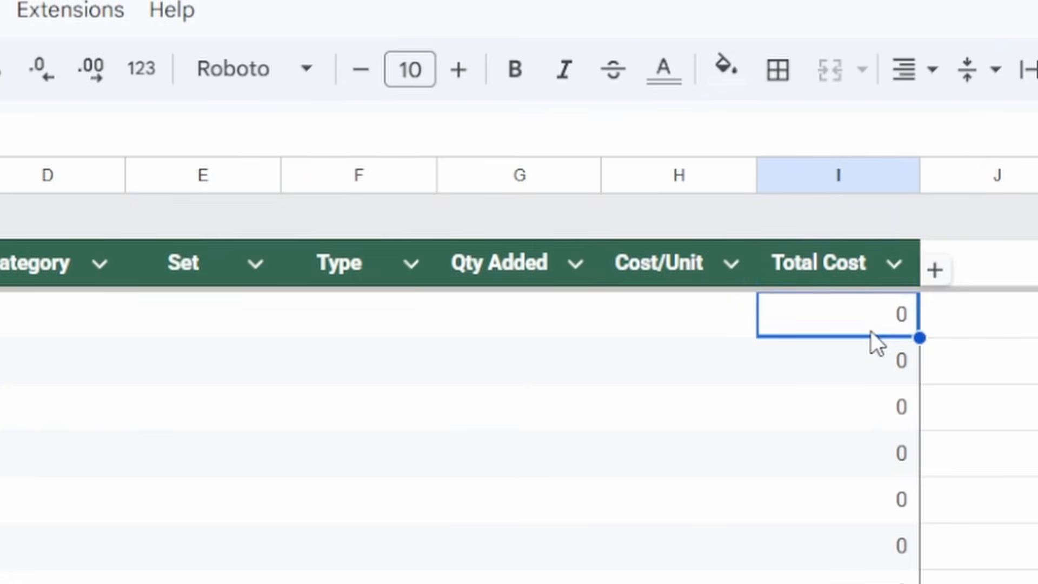
{"action": "key", "text": "ctrl+shift+Down"}
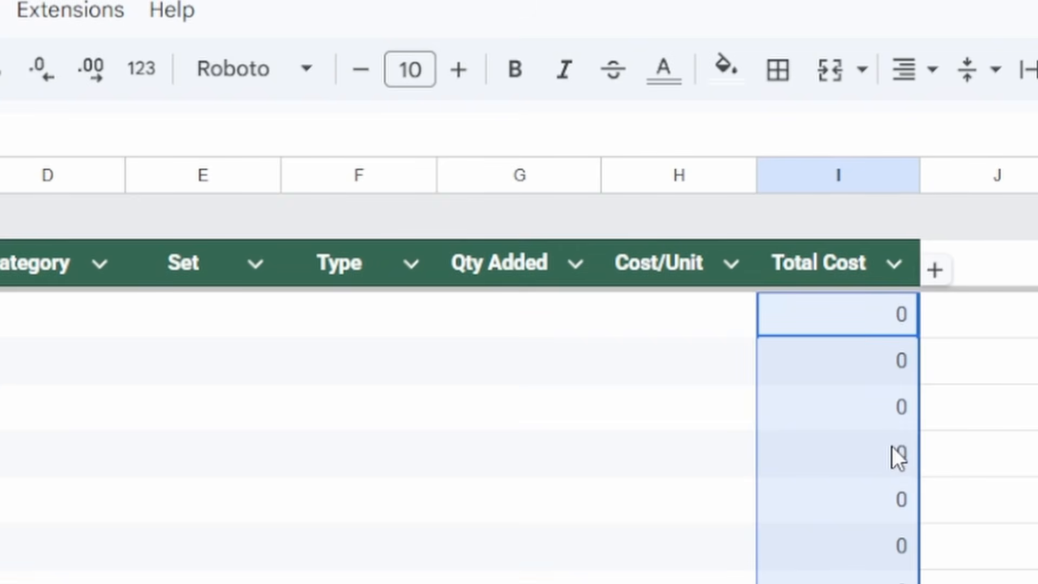
{"action": "scroll", "coordinate": [892, 446], "scroll_direction": "down", "scroll_amount": 2}
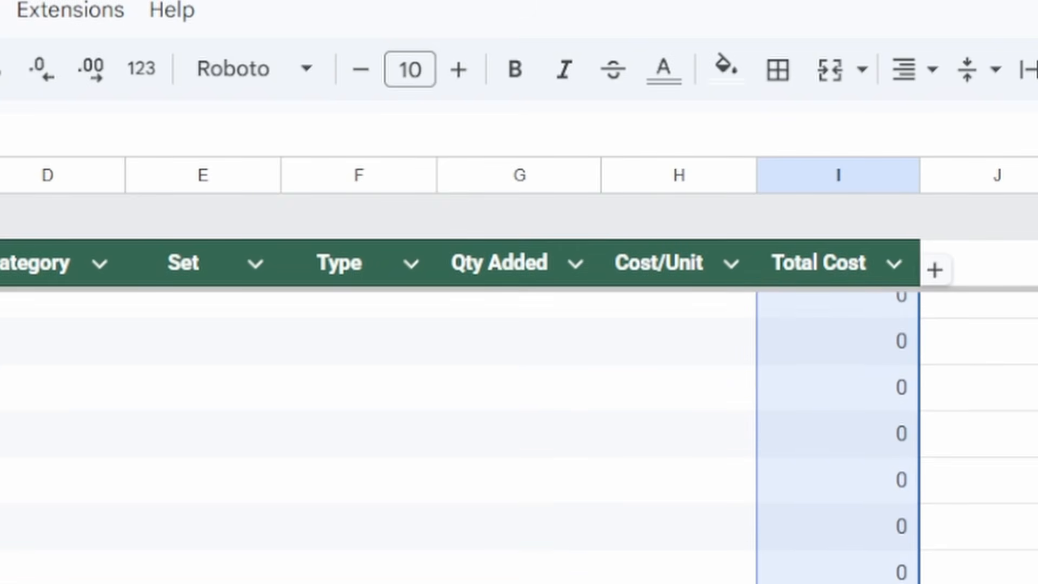
{"action": "scroll", "coordinate": [892, 432], "scroll_direction": "up", "scroll_amount": 2}
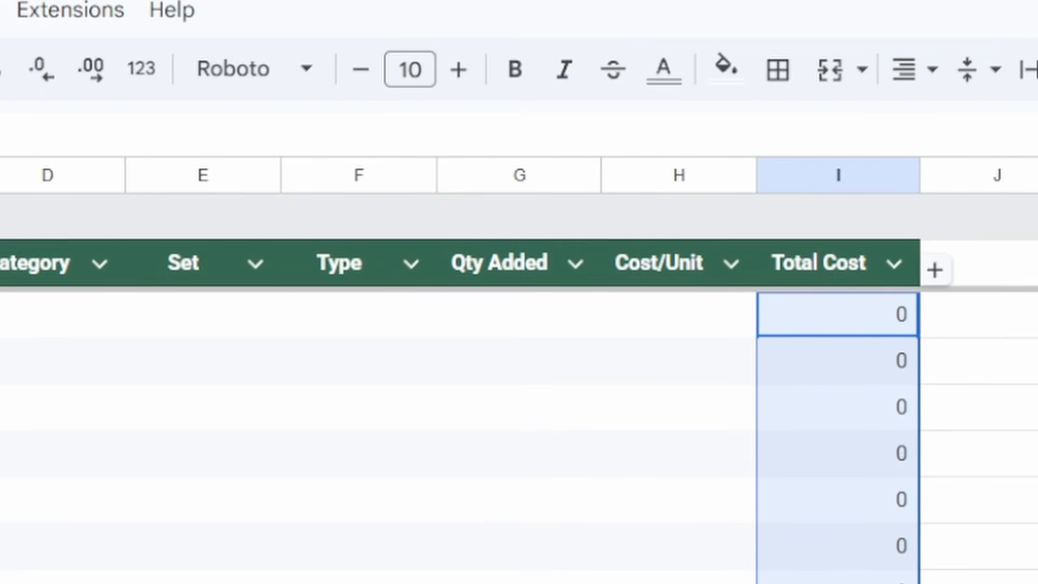
{"action": "key", "text": "ctrl+shift+Up"}
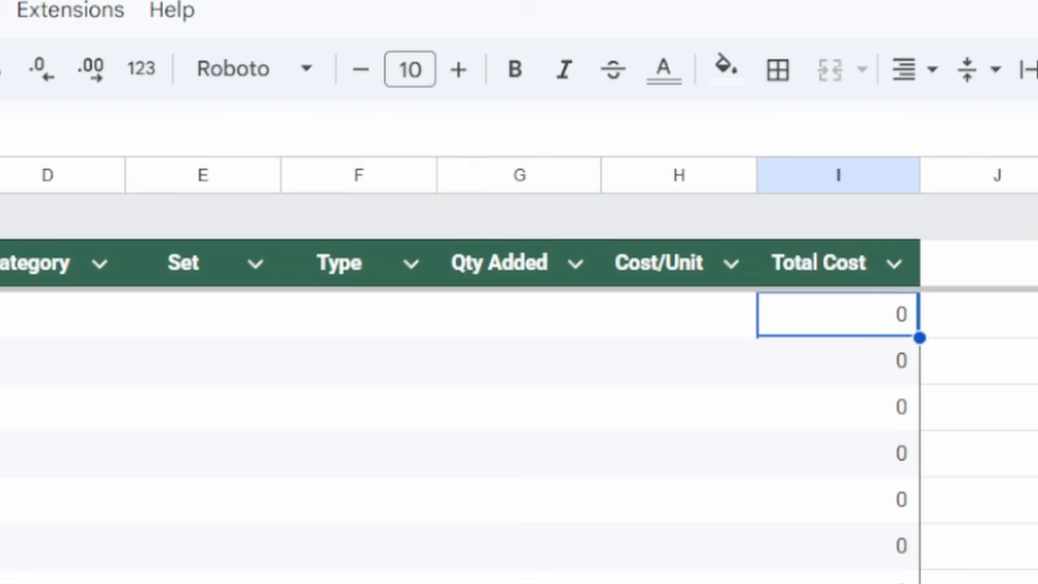
Step: Change the Total Cost formula in cell I2 to =IF(A2=0, , G2*H2)
{"action": "type", "text": "=G2*H2"}
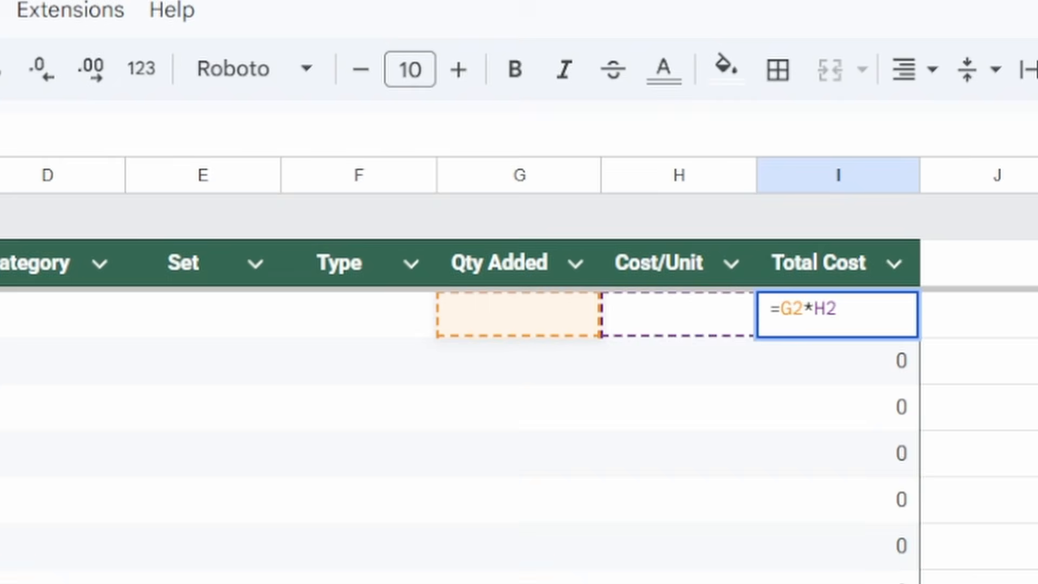
{"action": "type", "text": "IF("}
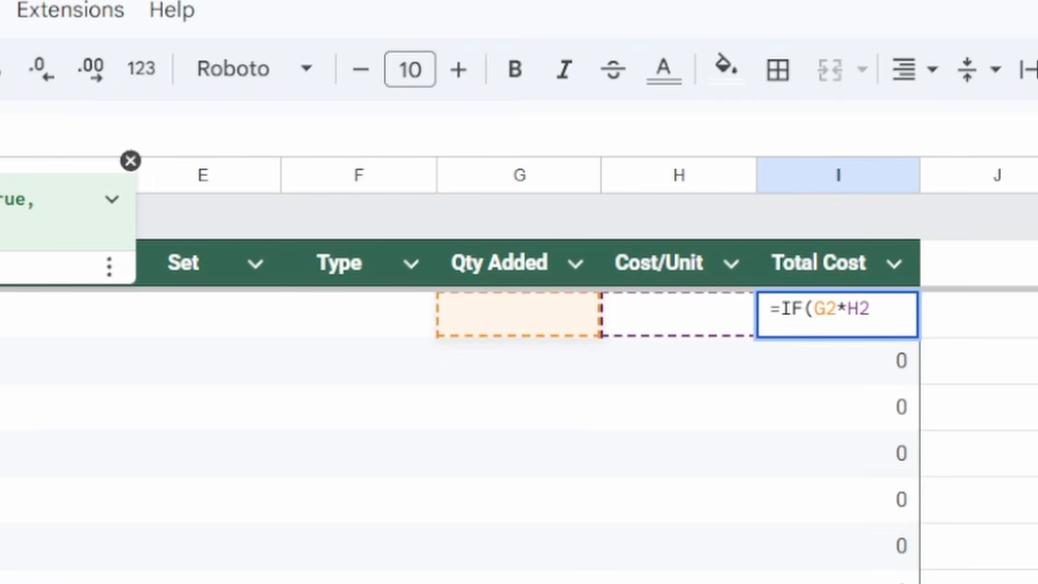
{"action": "type", "text": "A2"}
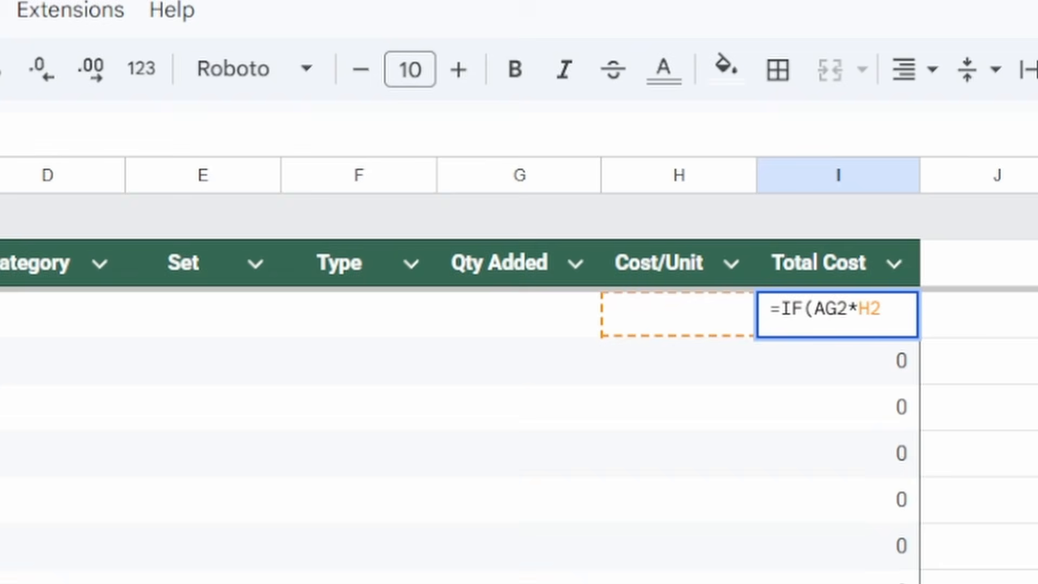
{"action": "type", "text": "="}
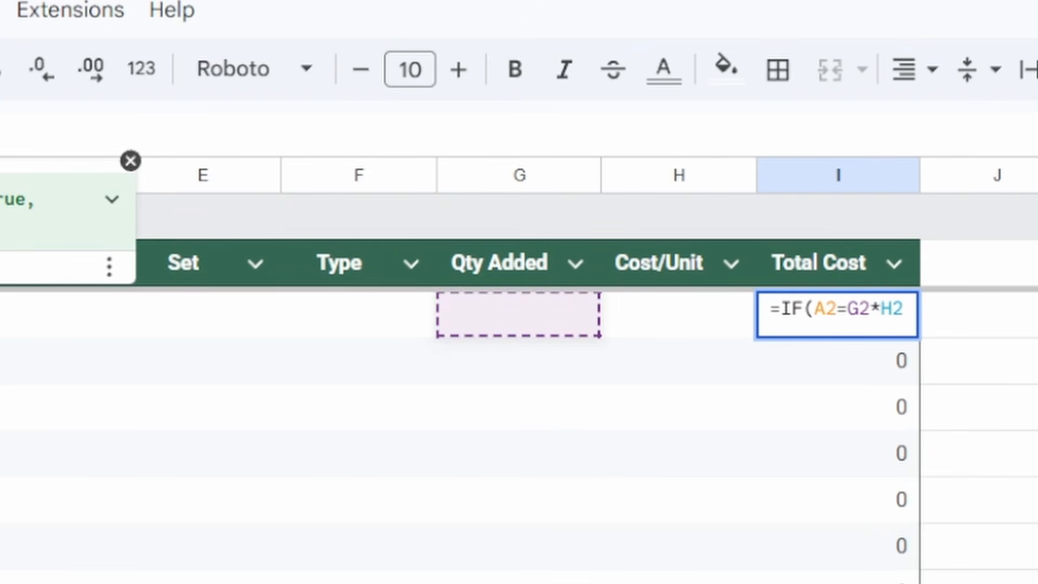
{"action": "type", "text": "0, ,"}
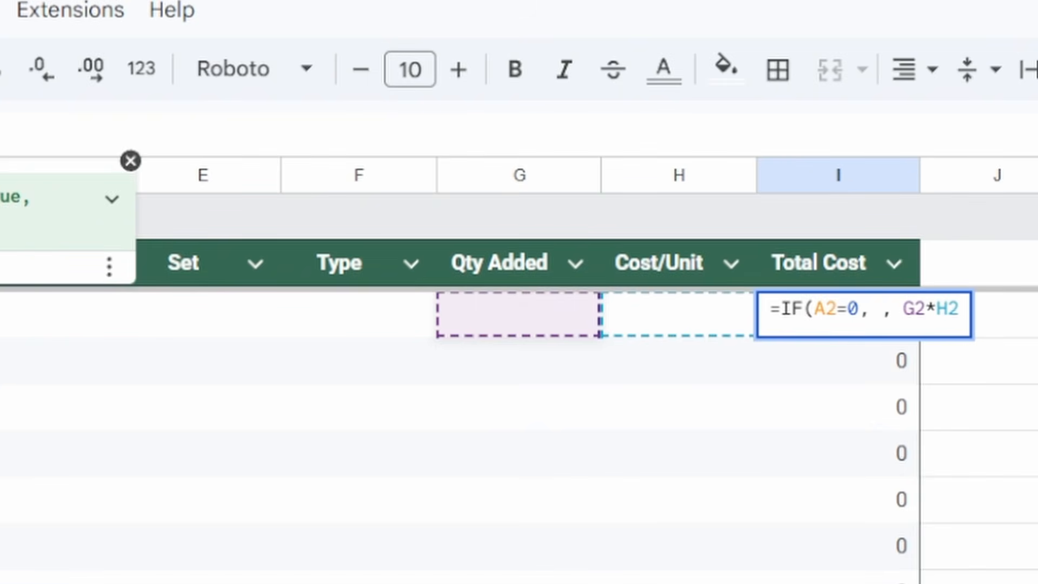
{"action": "key", "text": "End"}
{"action": "key", "text": "Return"}
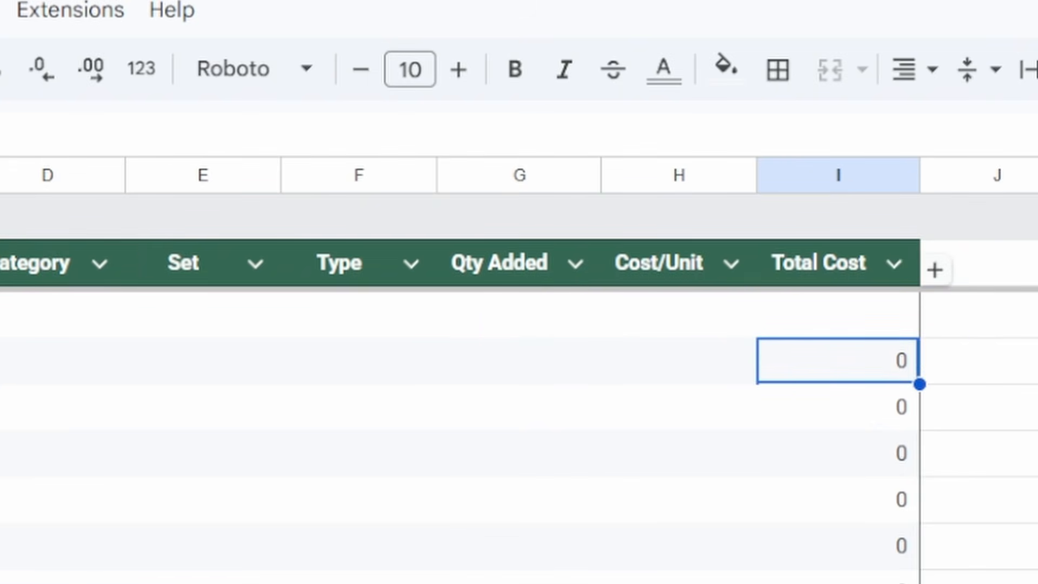
Step: Fill the formula from cell I2 down the whole Total Cost column, I2:I1000
{"action": "left_click", "coordinate": [825, 319]}
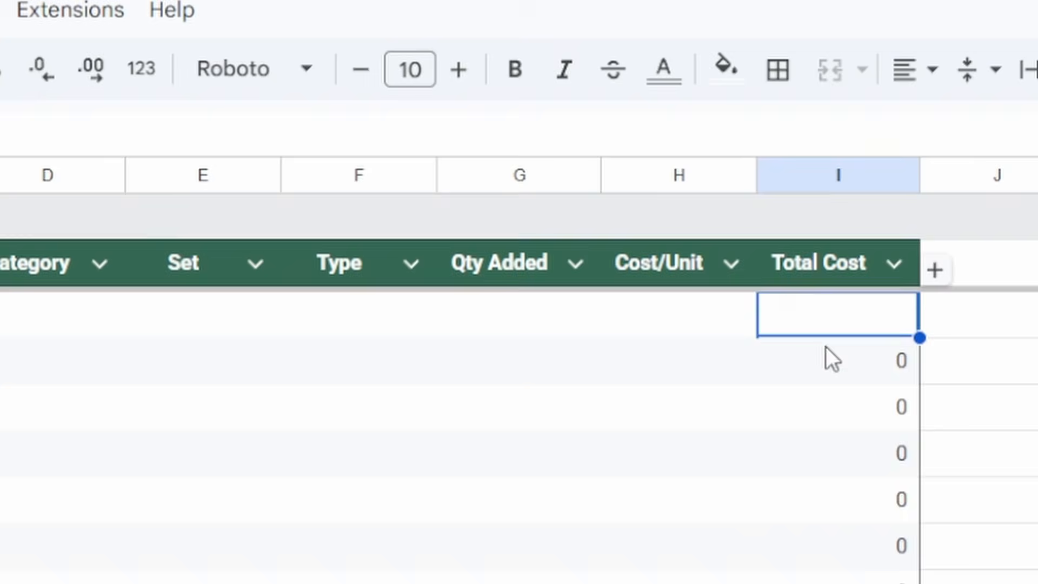
{"action": "left_click", "coordinate": [816, 258]}
{"action": "key", "text": "Delete"}
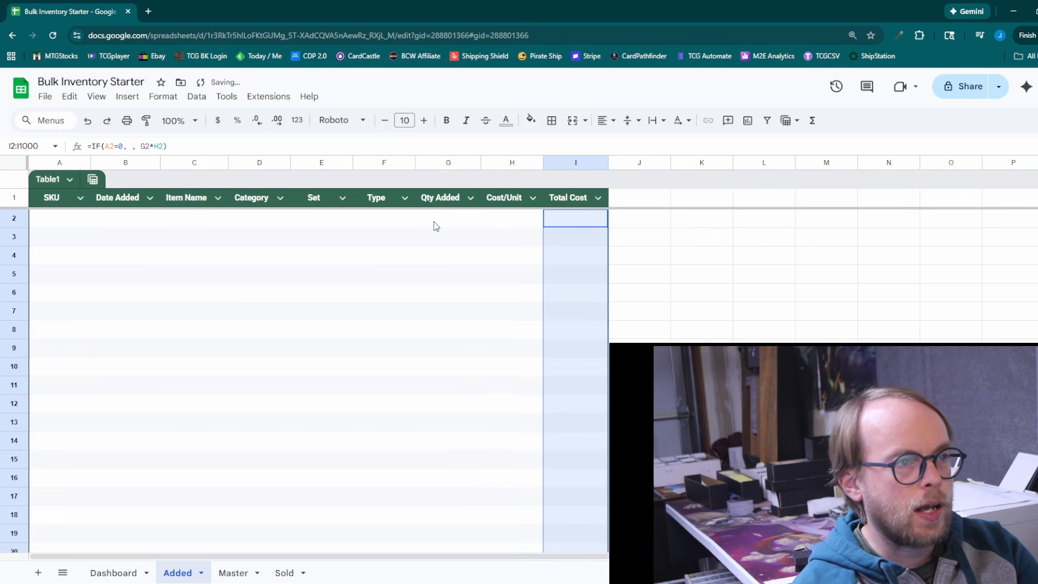
Step: Enter 3 as a test SKU in cell A2 of the Added sheet
{"action": "left_click", "coordinate": [443, 219]}
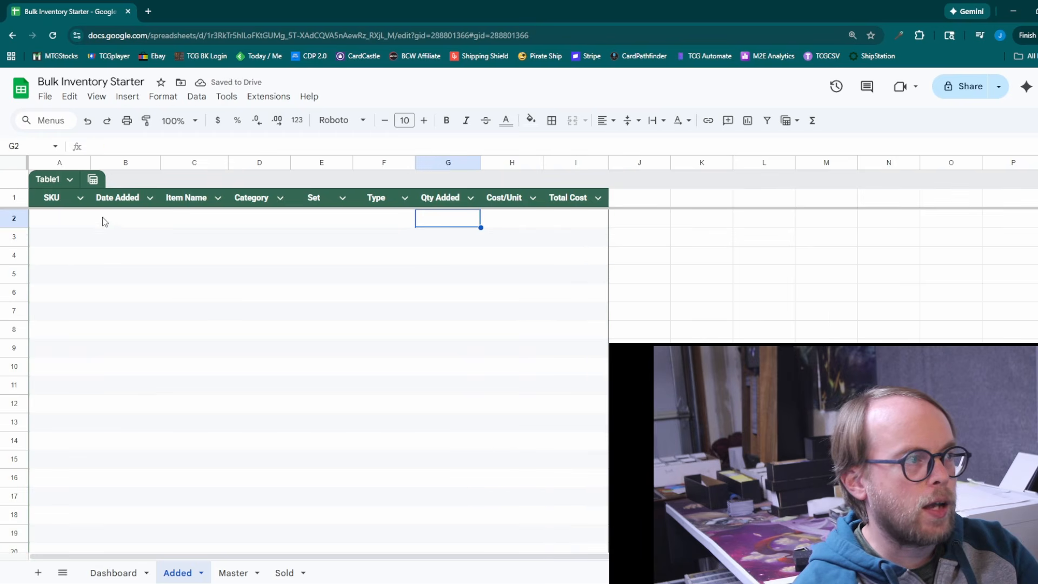
{"action": "left_click", "coordinate": [59, 218]}
{"action": "type", "text": "3"}
{"action": "key", "text": "Return"}
{"action": "type", "text": "514654"}
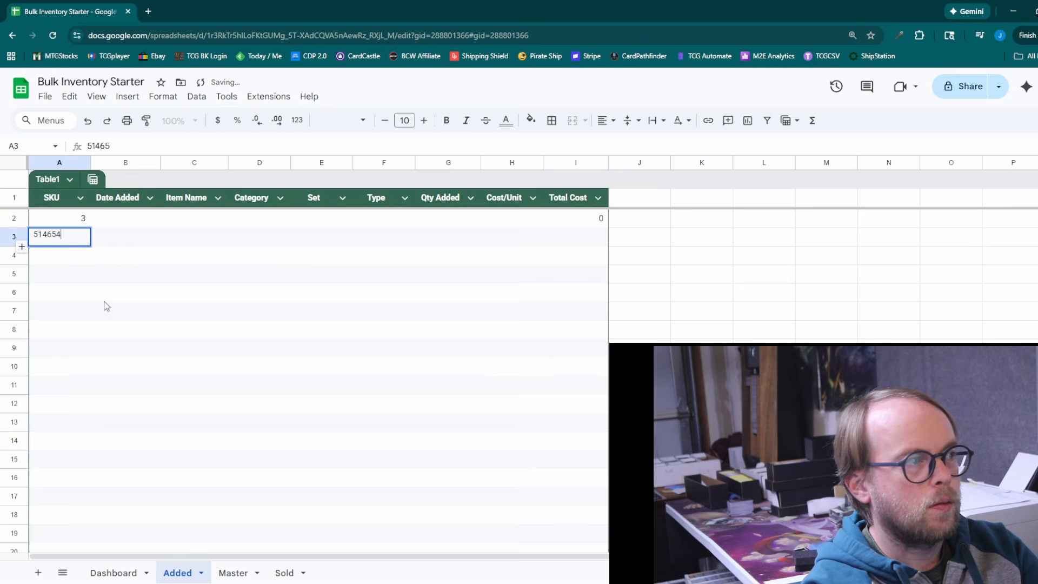
{"action": "key", "text": "BackSpace"}
{"action": "key", "text": "BackSpace"}
{"action": "key", "text": "BackSpace"}
{"action": "key", "text": "BackSpace"}
{"action": "key", "text": "BackSpace"}
{"action": "key", "text": "BackSpace"}
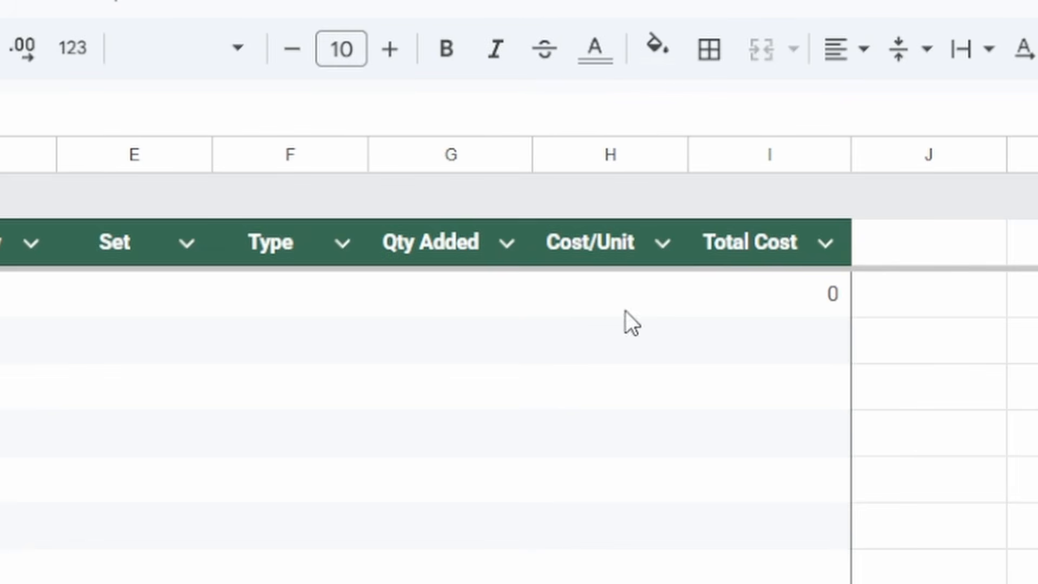
Step: Test the Total Cost formula in row 2 with a Qty Added of 10 and a Cost/Unit of 25
{"action": "left_click", "coordinate": [436, 311]}
{"action": "type", "text": "10"}
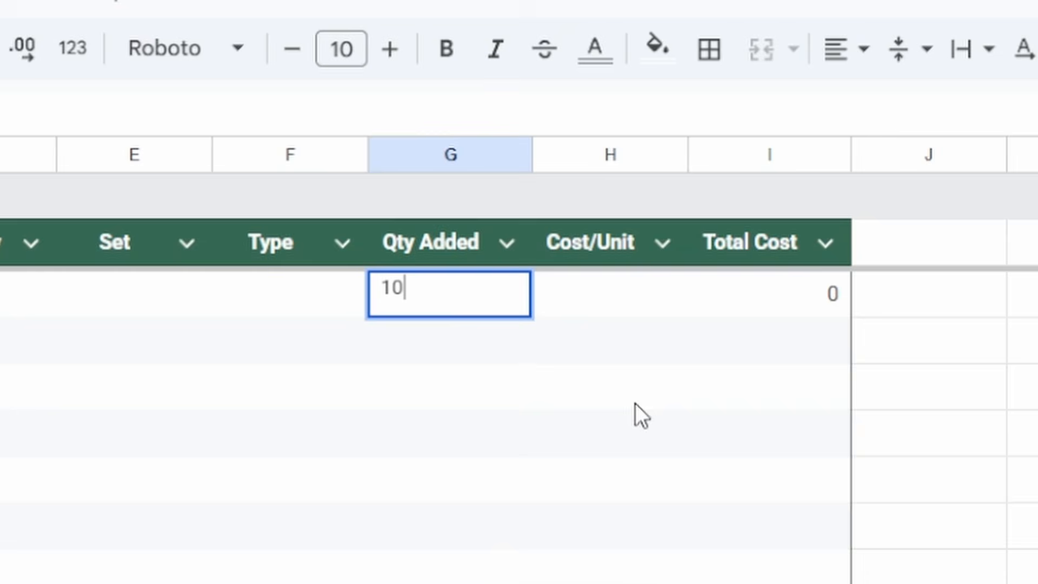
{"action": "left_click", "coordinate": [610, 302]}
{"action": "type", "text": "25"}
{"action": "key", "text": "Return"}
{"action": "left_click", "coordinate": [813, 308]}
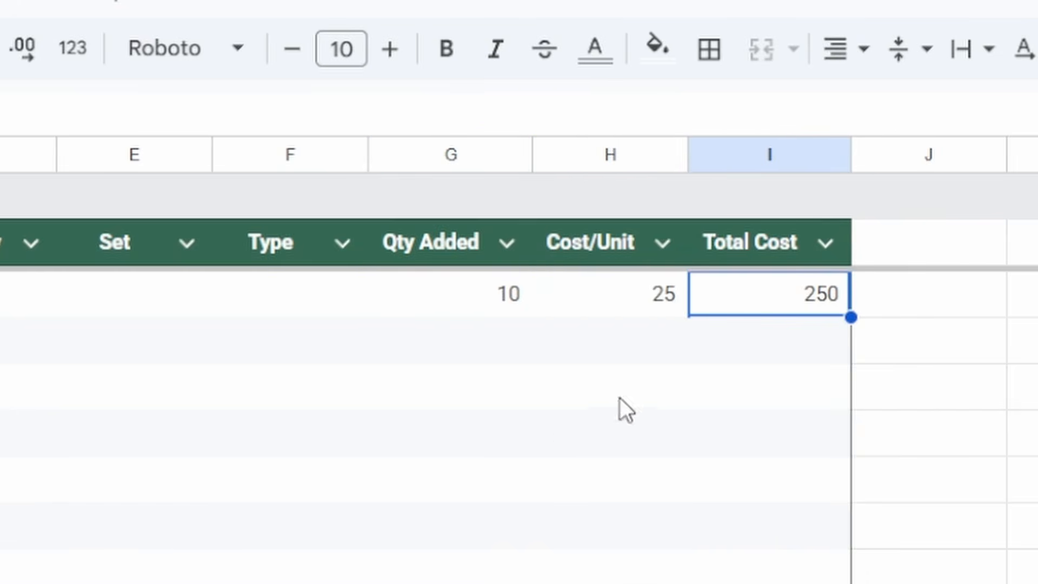
{"action": "left_click", "coordinate": [540, 386]}
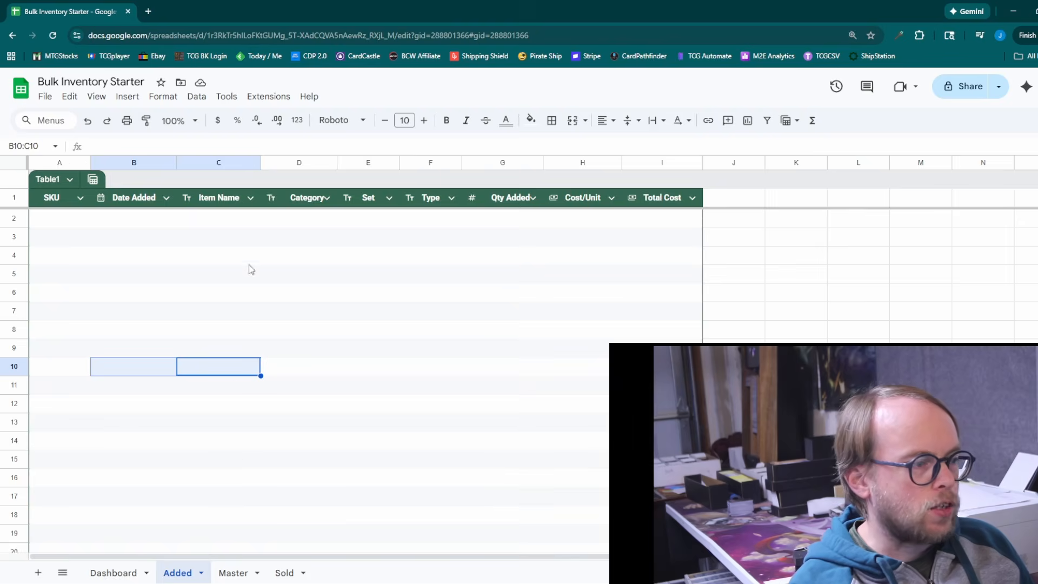
{"action": "left_click", "coordinate": [314, 444]}
{"action": "left_click", "coordinate": [247, 289]}
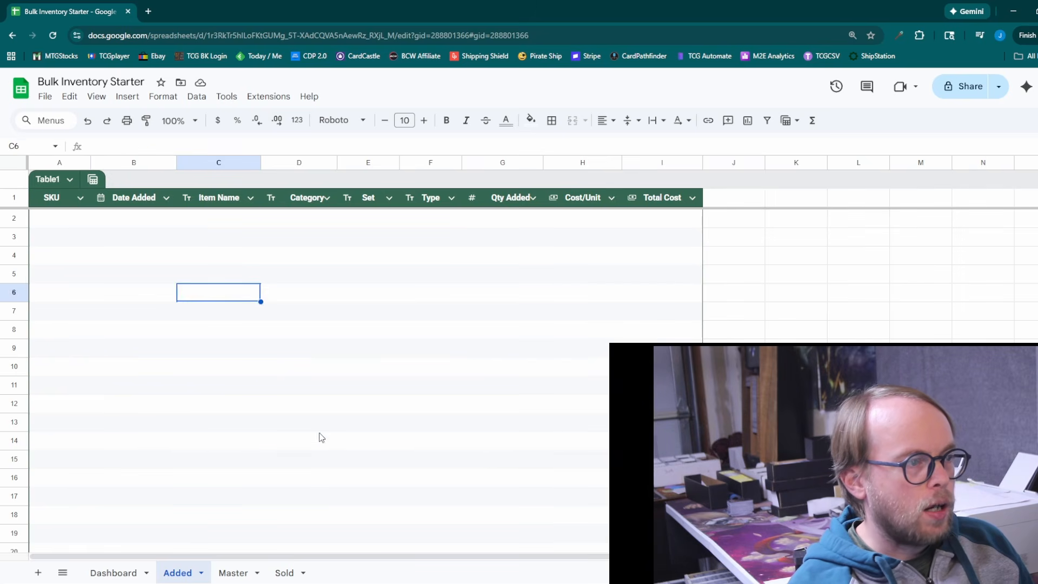
{"action": "left_click", "coordinate": [324, 459]}
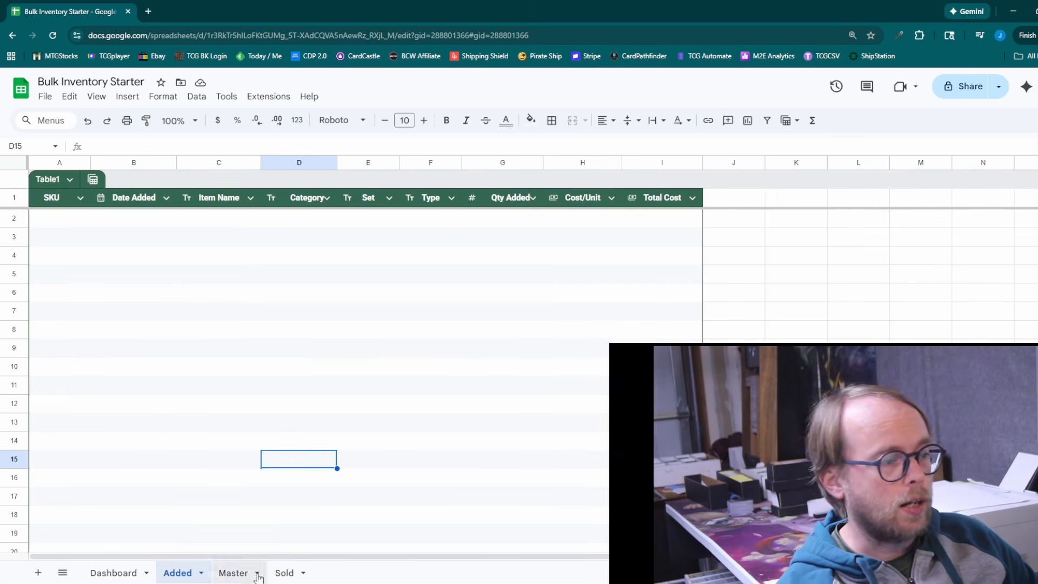
Step: Open the Sold sheet and review its table columns from Order Number to Shipping Costs/Item
{"action": "left_click", "coordinate": [284, 573]}
{"action": "left_click", "coordinate": [229, 315]}
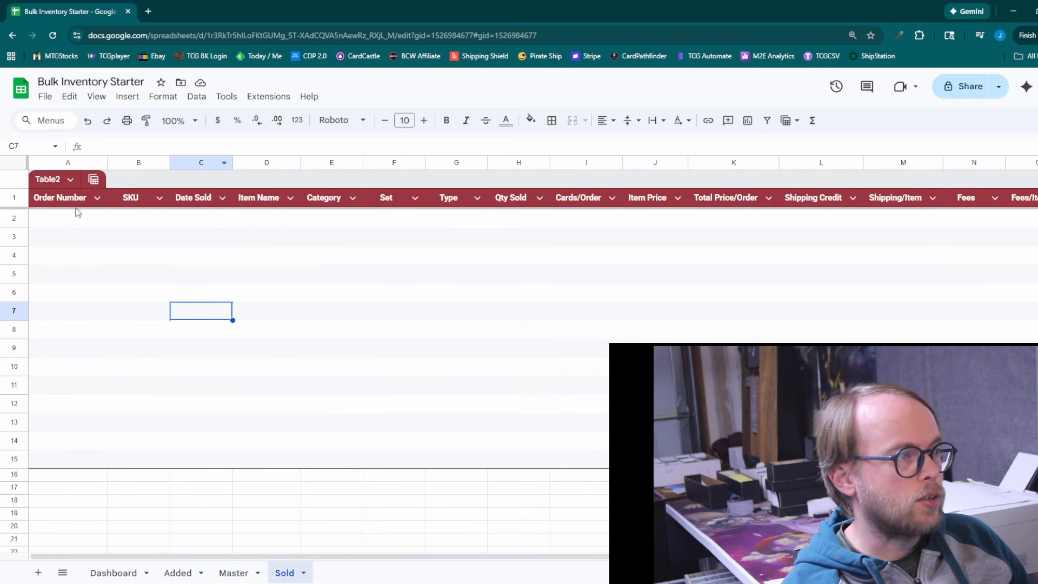
{"action": "left_click", "coordinate": [73, 218]}
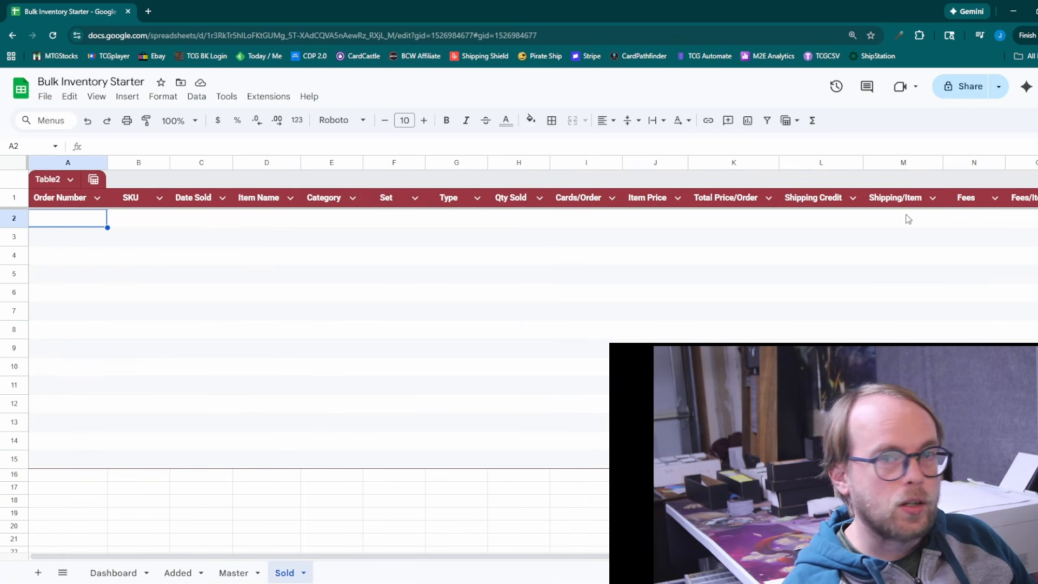
{"action": "left_click_drag", "start_coordinate": [175, 556], "coordinate": [381, 536]}
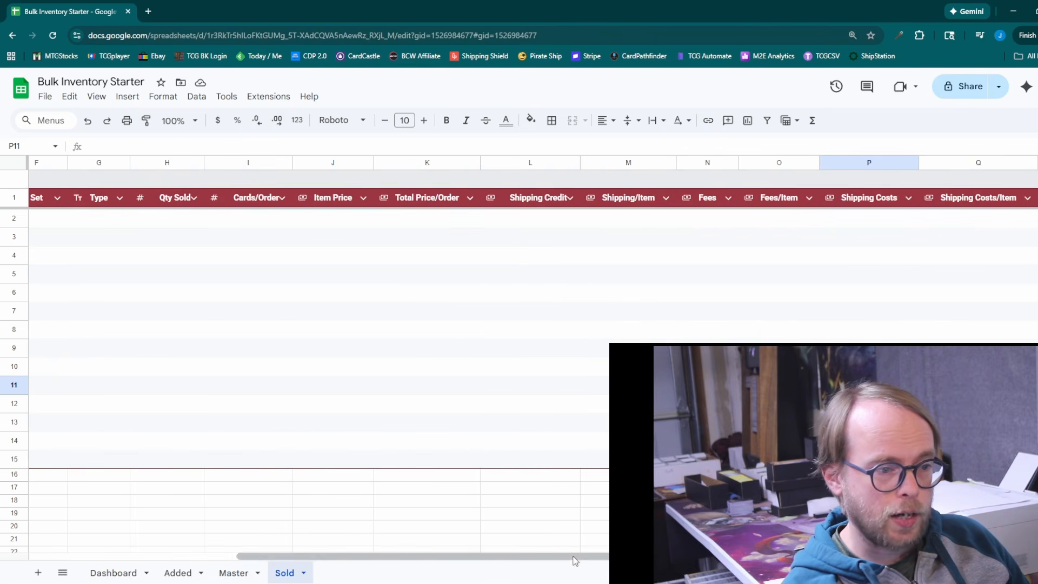
Step: Try a light gray fill on the entire columns K, M, O and Q of the Sold sheet, and undo it
{"action": "left_click_drag", "start_coordinate": [573, 558], "coordinate": [536, 558]}
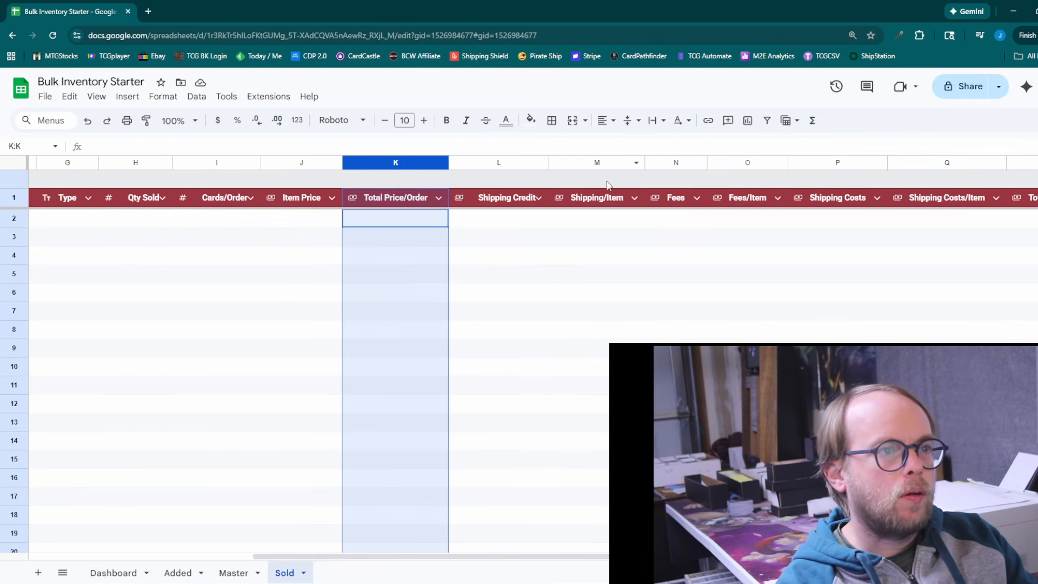
{"action": "left_click", "coordinate": [606, 163], "text": "ctrl"}
{"action": "left_click", "coordinate": [750, 164], "text": "ctrl"}
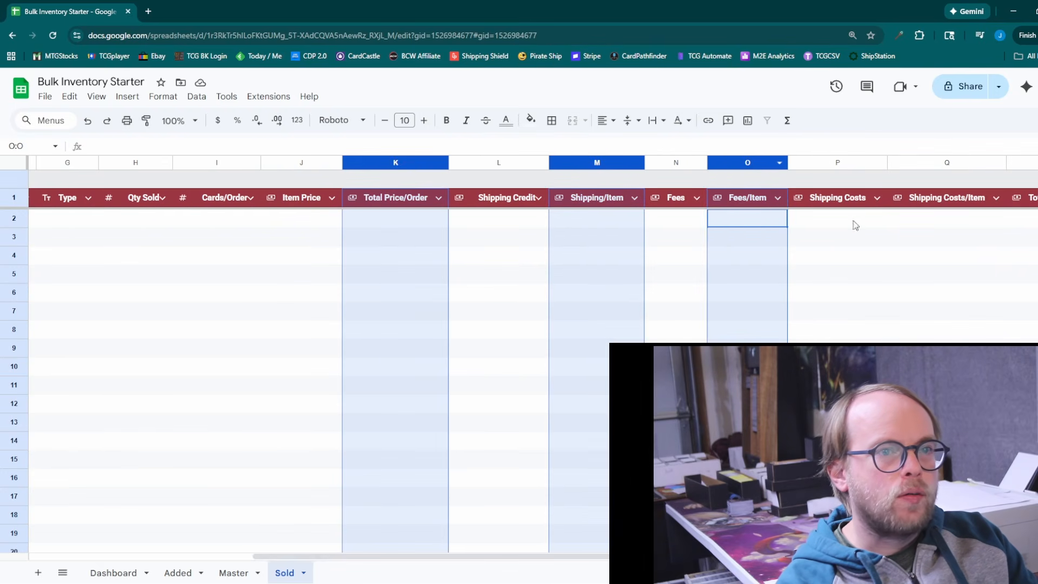
{"action": "left_click", "coordinate": [953, 164], "text": "ctrl"}
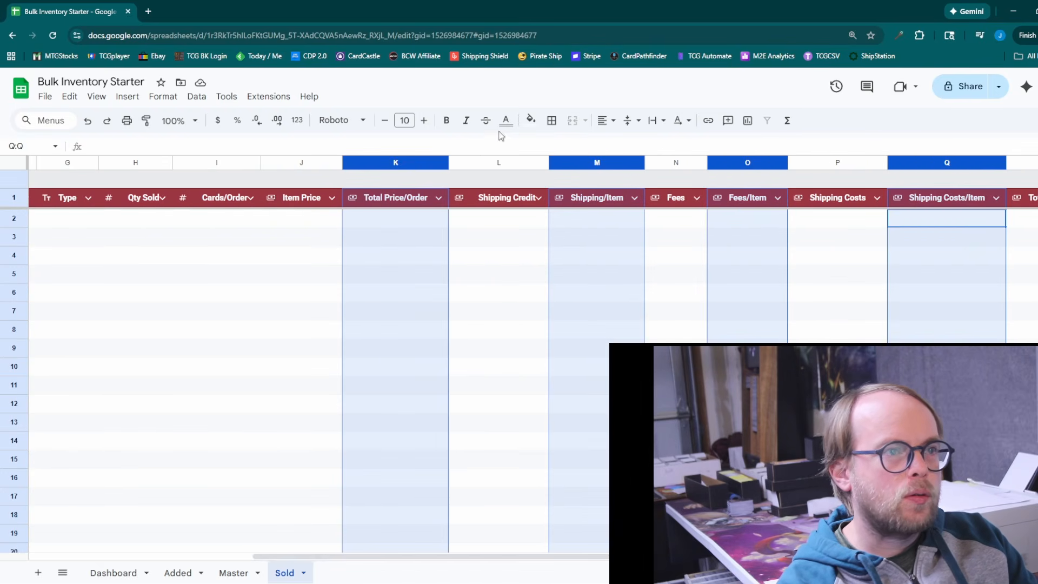
{"action": "left_click", "coordinate": [530, 119]}
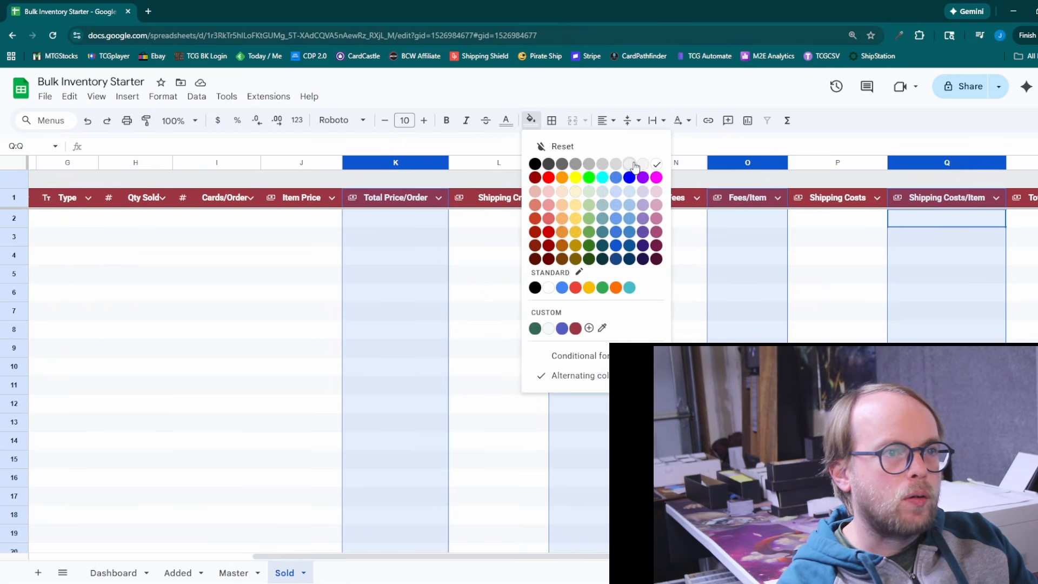
{"action": "left_click", "coordinate": [633, 164]}
{"action": "left_click", "coordinate": [837, 347]}
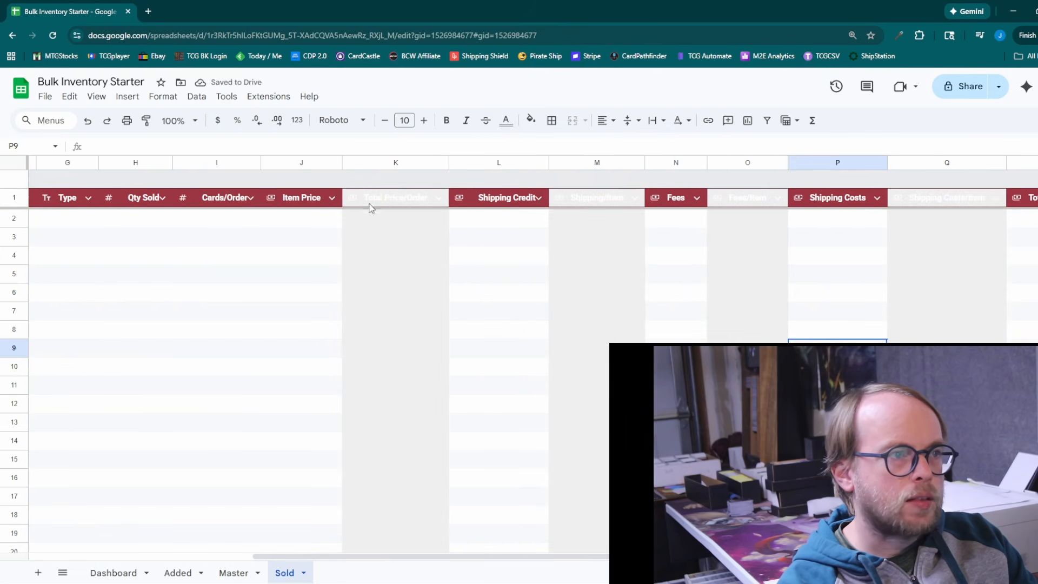
{"action": "key", "text": "ctrl+z"}
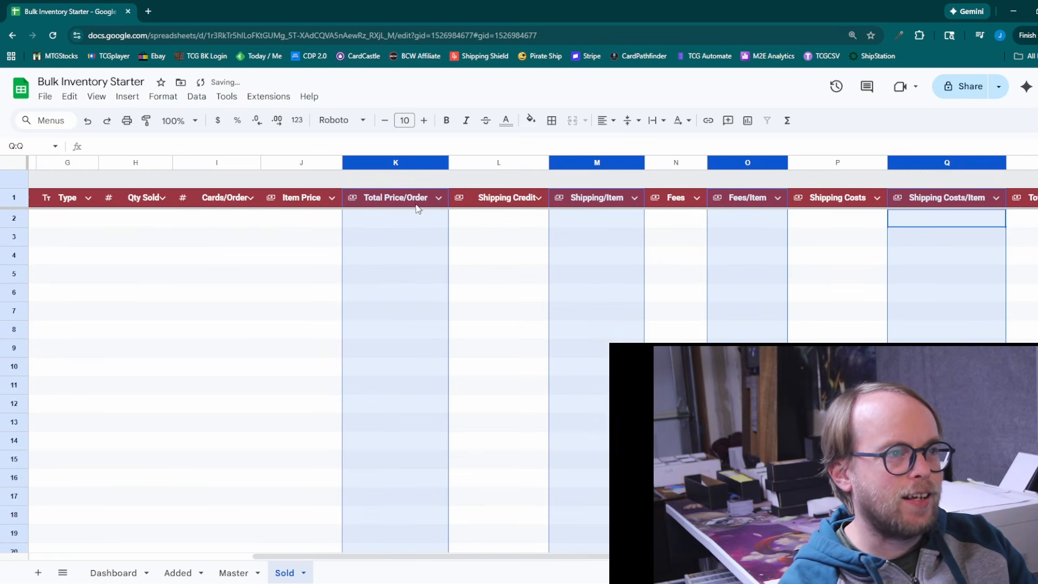
Step: Fill the data cells of columns K, M, O and Q on the Sold sheet with light gray, excluding the header row
{"action": "left_click", "coordinate": [406, 199], "text": "ctrl"}
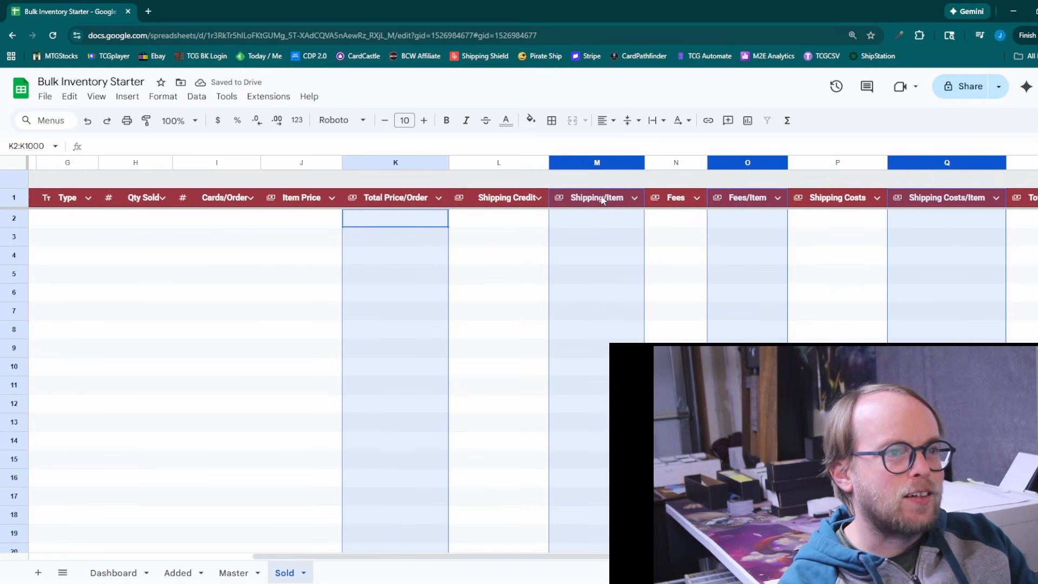
{"action": "left_click", "coordinate": [606, 196], "text": "ctrl"}
{"action": "left_click", "coordinate": [742, 199], "text": "ctrl"}
{"action": "left_click", "coordinate": [940, 200], "text": "ctrl"}
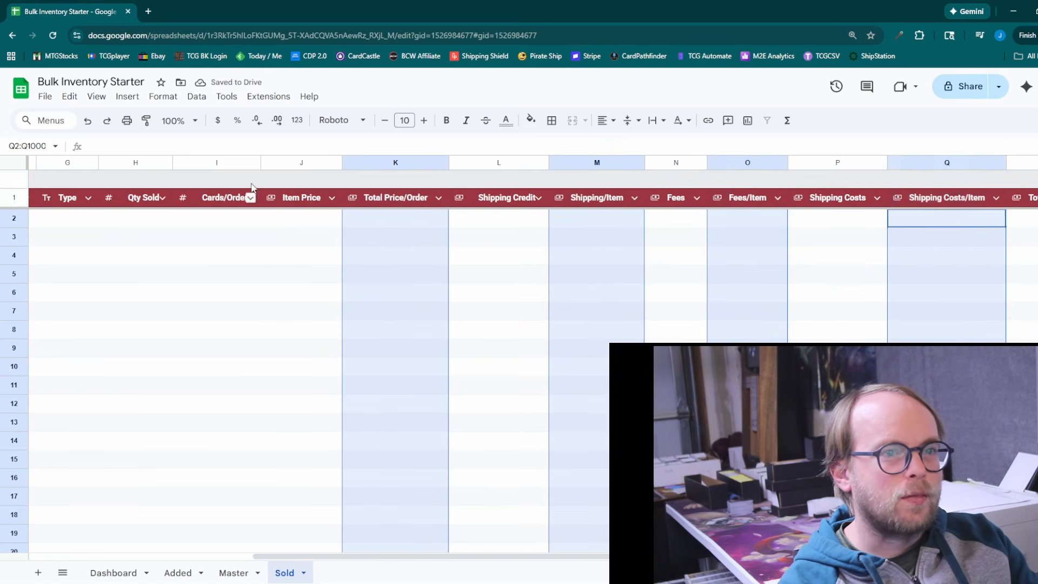
{"action": "left_click", "coordinate": [531, 120]}
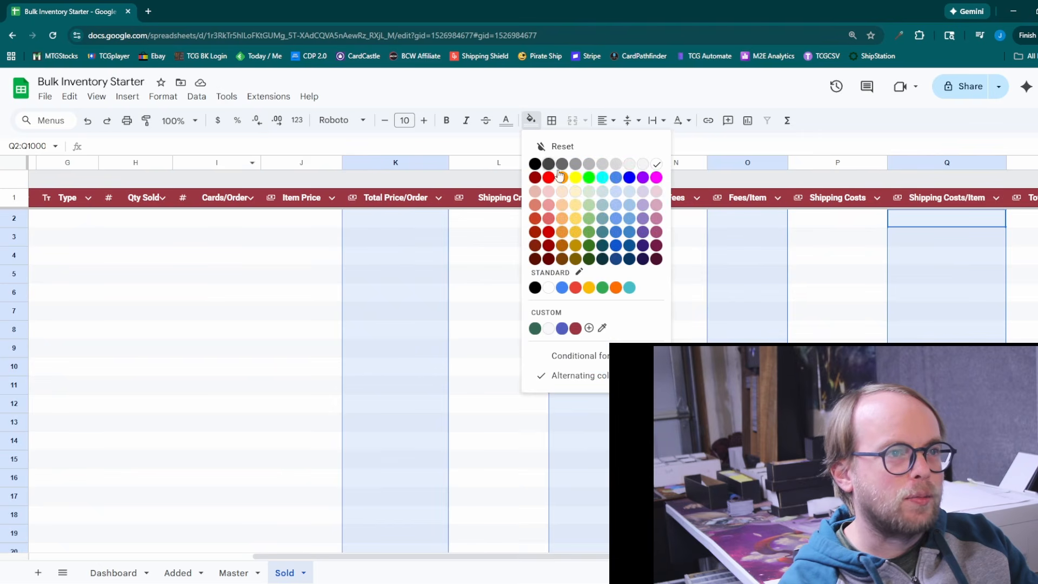
{"action": "left_click", "coordinate": [629, 165]}
{"action": "left_click", "coordinate": [676, 365]}
Step: Fill the data cells of the Total Profit column on the Sold sheet with light green
{"action": "left_click_drag", "start_coordinate": [442, 555], "coordinate": [505, 557]}
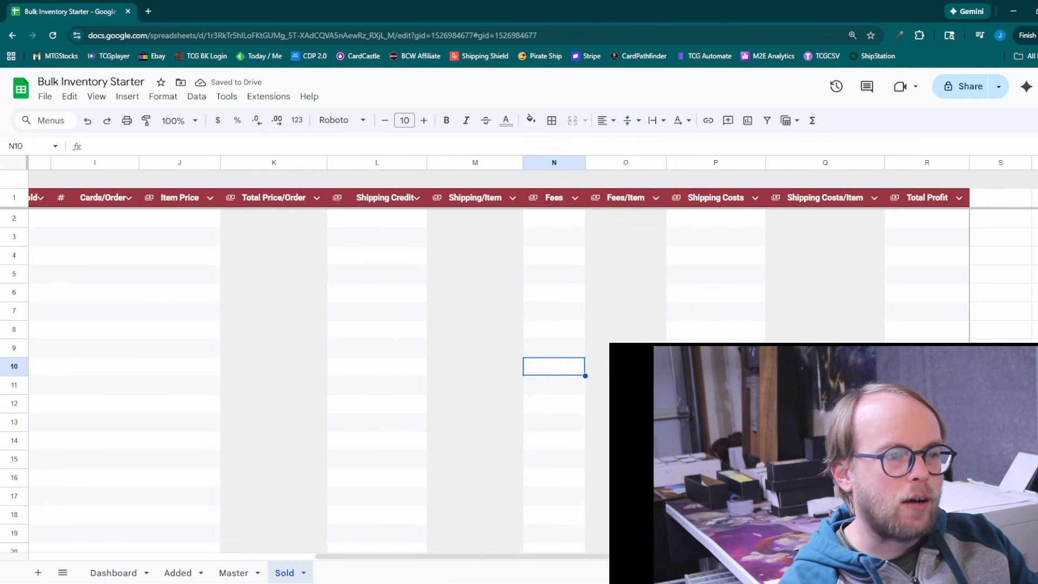
{"action": "left_click_drag", "start_coordinate": [599, 557], "coordinate": [651, 557]}
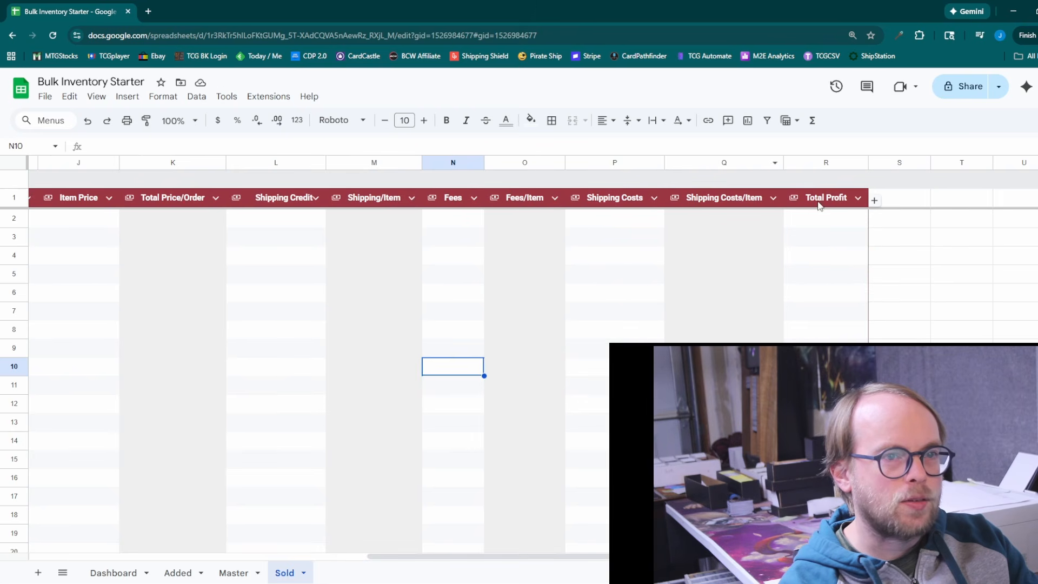
{"action": "left_click", "coordinate": [824, 164]}
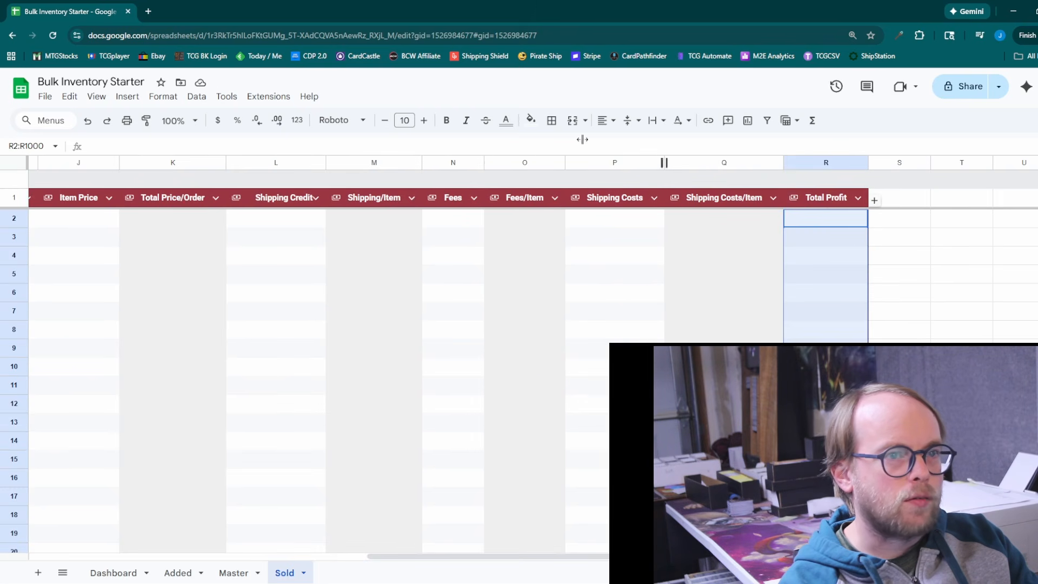
{"action": "left_click", "coordinate": [529, 120]}
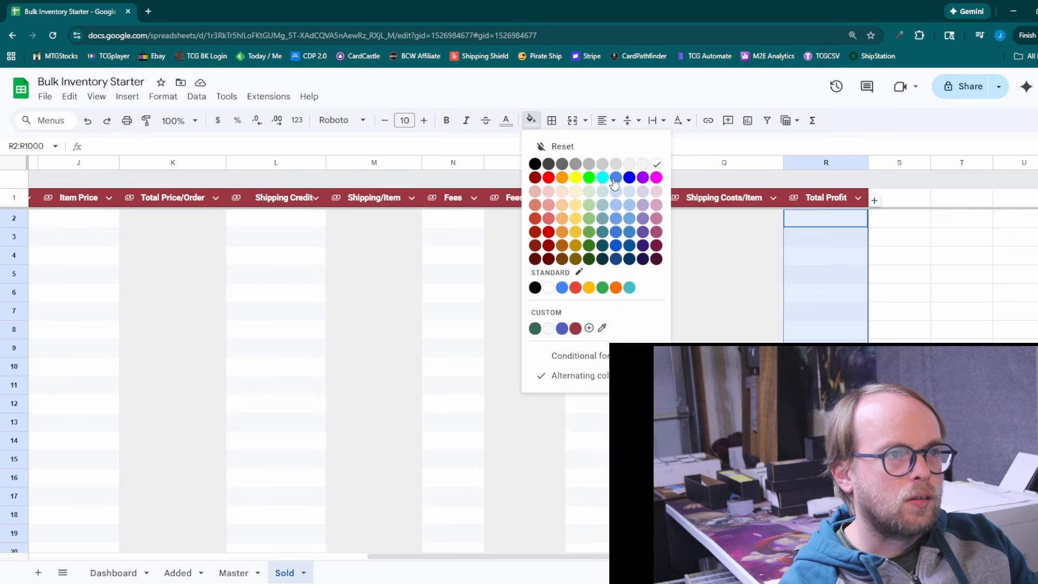
{"action": "left_click", "coordinate": [588, 194]}
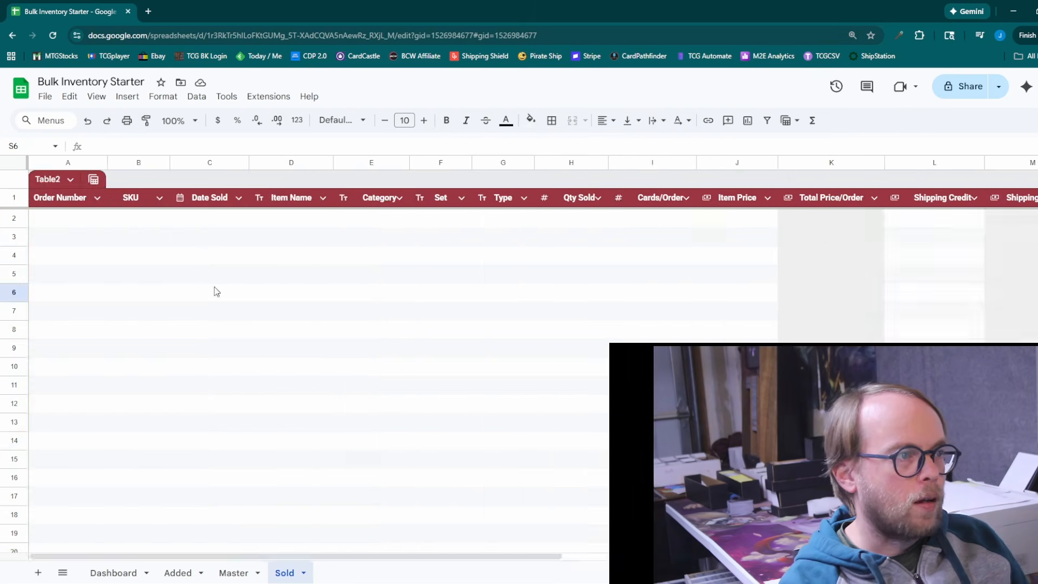
Step: Review the Sold table's manual-entry columns from Order Number to Item Price and its gray calculated columns
{"action": "left_click_drag", "start_coordinate": [76, 217], "coordinate": [703, 363]}
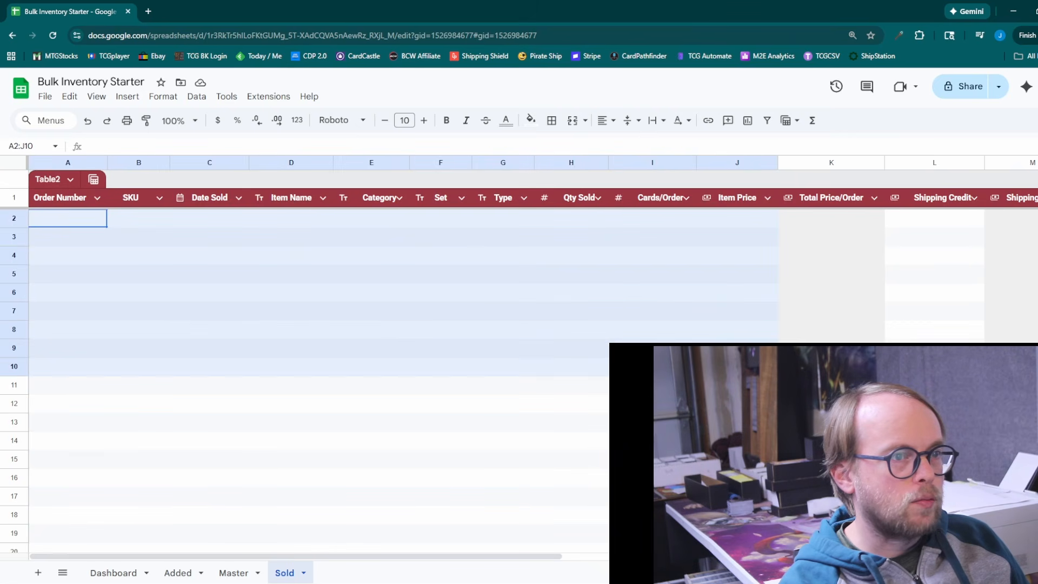
{"action": "left_click", "coordinate": [583, 512]}
{"action": "left_click", "coordinate": [754, 256]}
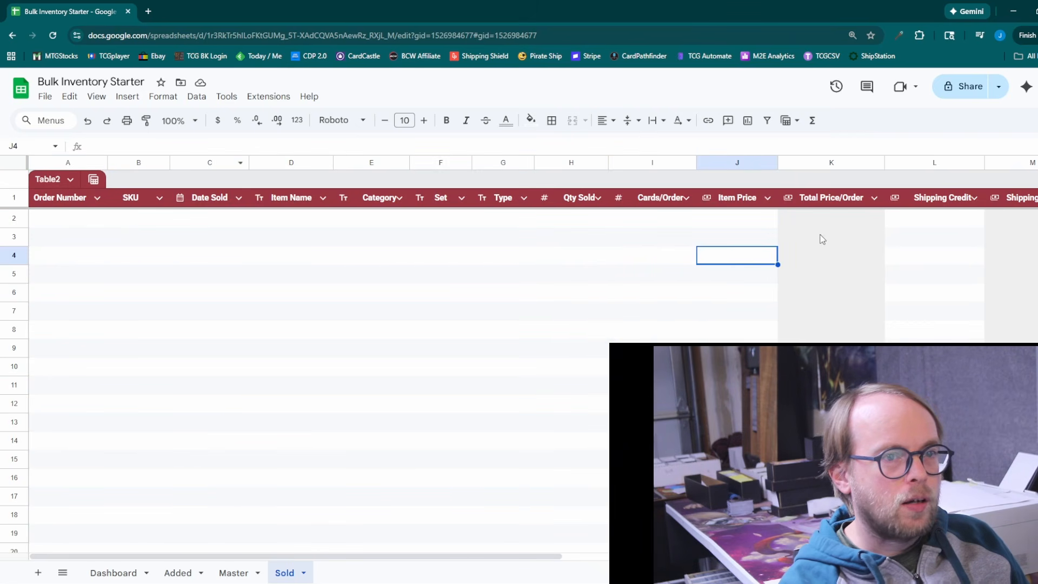
{"action": "left_click", "coordinate": [820, 218]}
{"action": "left_click_drag", "start_coordinate": [529, 555], "coordinate": [801, 555]}
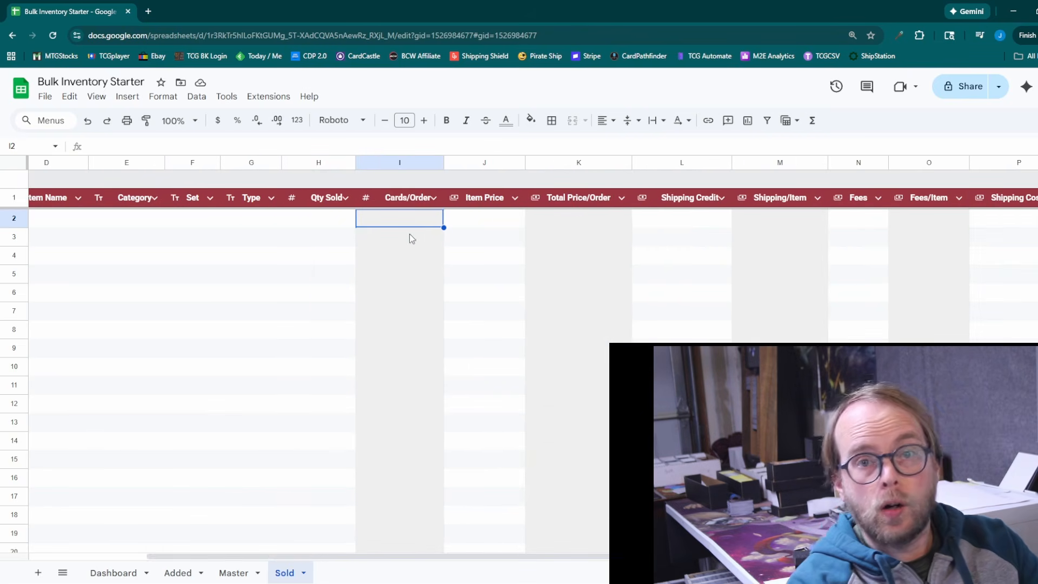
{"action": "mouse_move", "coordinate": [541, 556]}
{"action": "left_mouse_down"}
{"action": "mouse_move", "coordinate": [490, 564]}
{"action": "mouse_move", "coordinate": [538, 562]}
{"action": "left_mouse_up"}
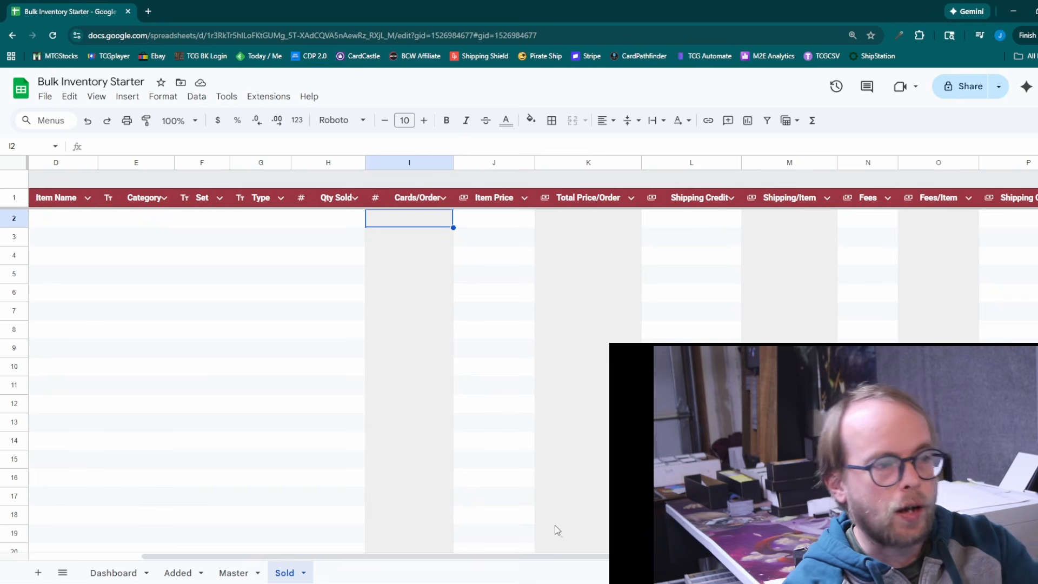
{"action": "left_click_drag", "start_coordinate": [533, 558], "coordinate": [216, 570]}
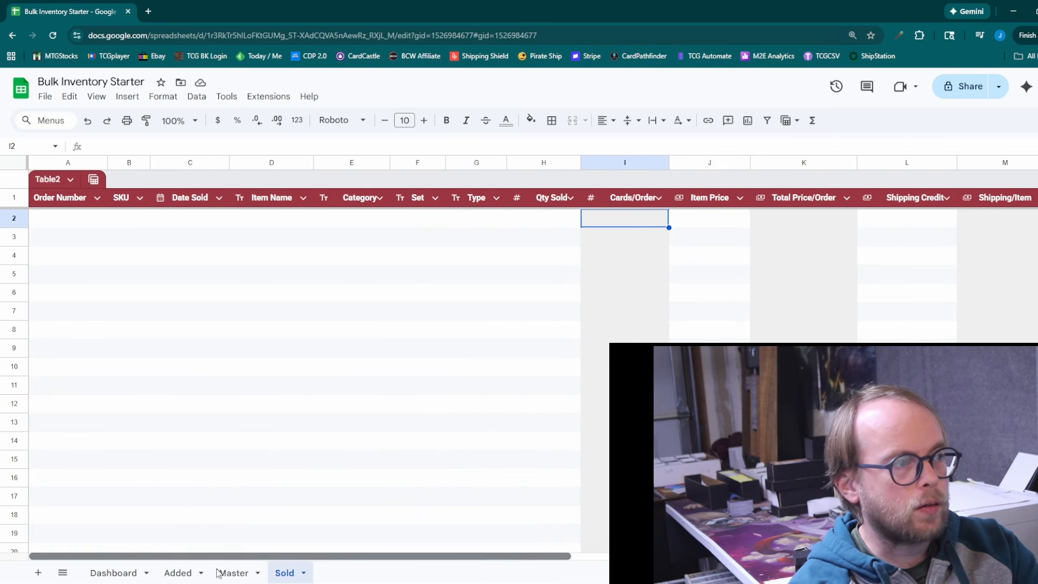
Step: Paste three sample order numbers into cells A2 to A4 of the Sold sheet
{"action": "left_click", "coordinate": [62, 220]}
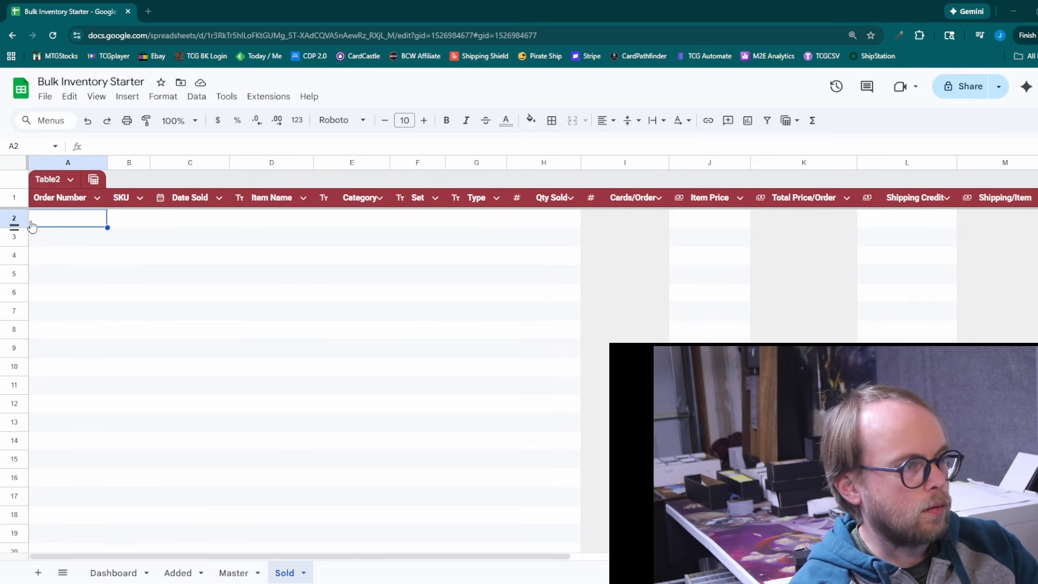
{"action": "left_click", "coordinate": [325, 295]}
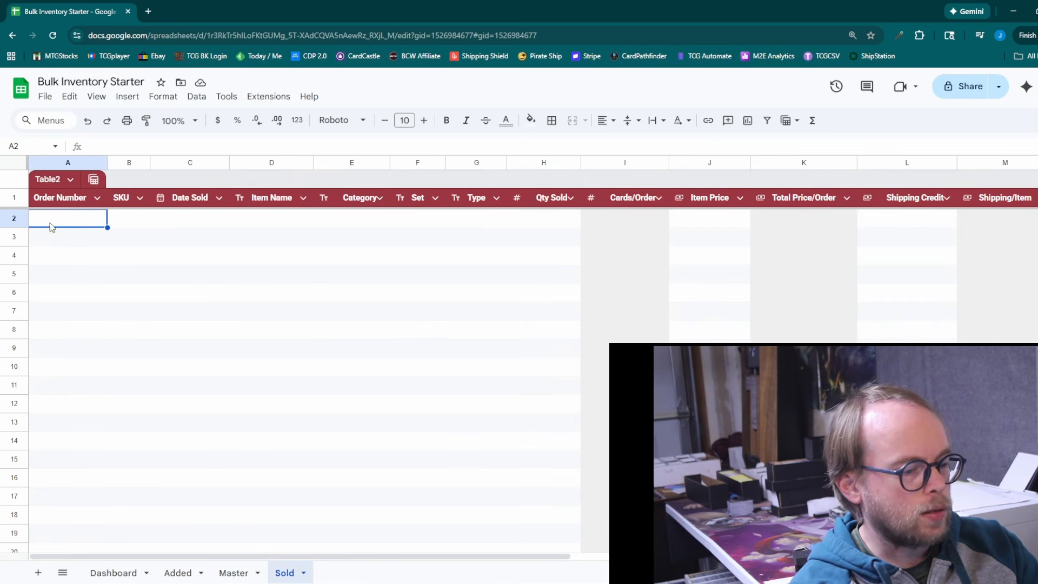
{"action": "key", "text": "ctrl+v"}
{"action": "left_click", "coordinate": [238, 311]}
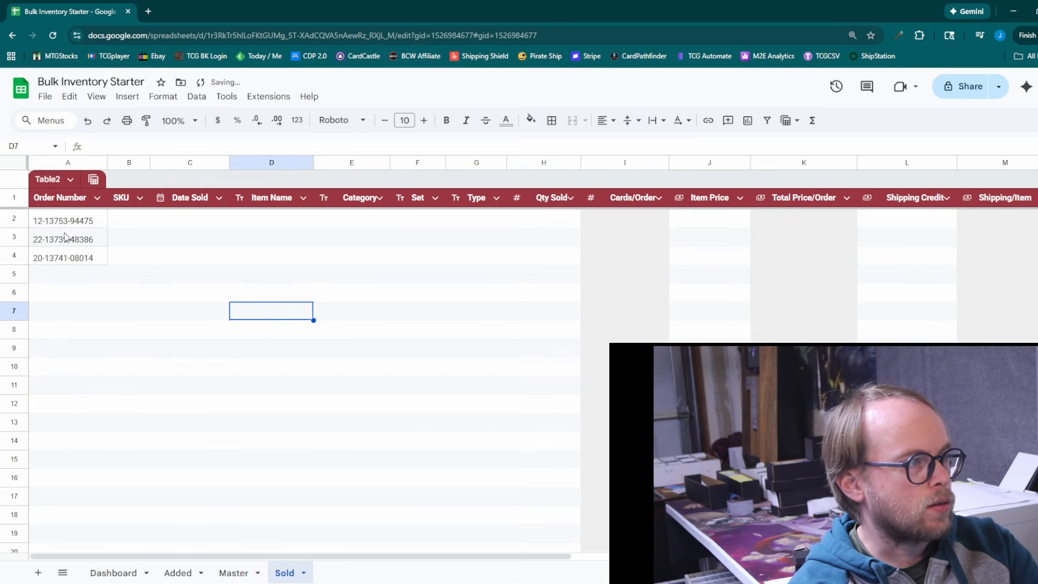
{"action": "left_click_drag", "start_coordinate": [66, 221], "coordinate": [65, 257]}
{"action": "left_click_drag", "start_coordinate": [120, 275], "coordinate": [143, 292]}
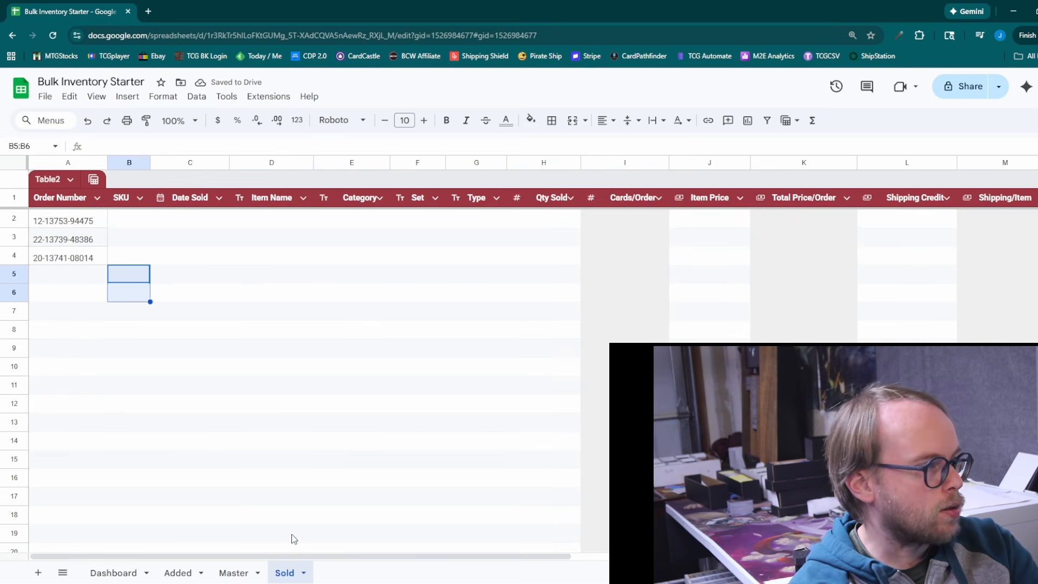
Step: Enter sample Qty Sold values of 2, 3 and 4 in cells H2 to H4
{"action": "left_click_drag", "start_coordinate": [316, 565], "coordinate": [375, 565]}
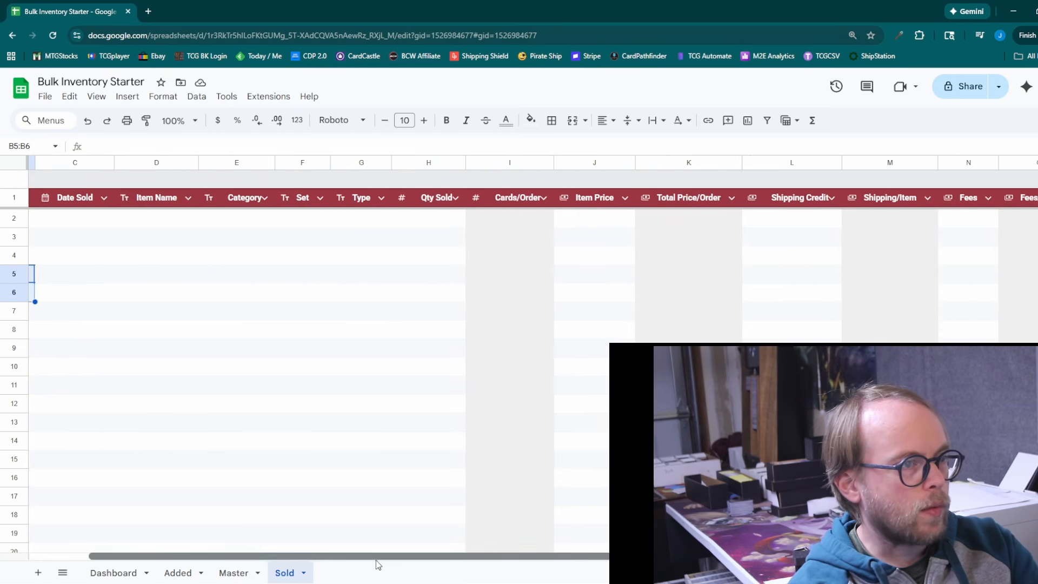
{"action": "left_click", "coordinate": [424, 219]}
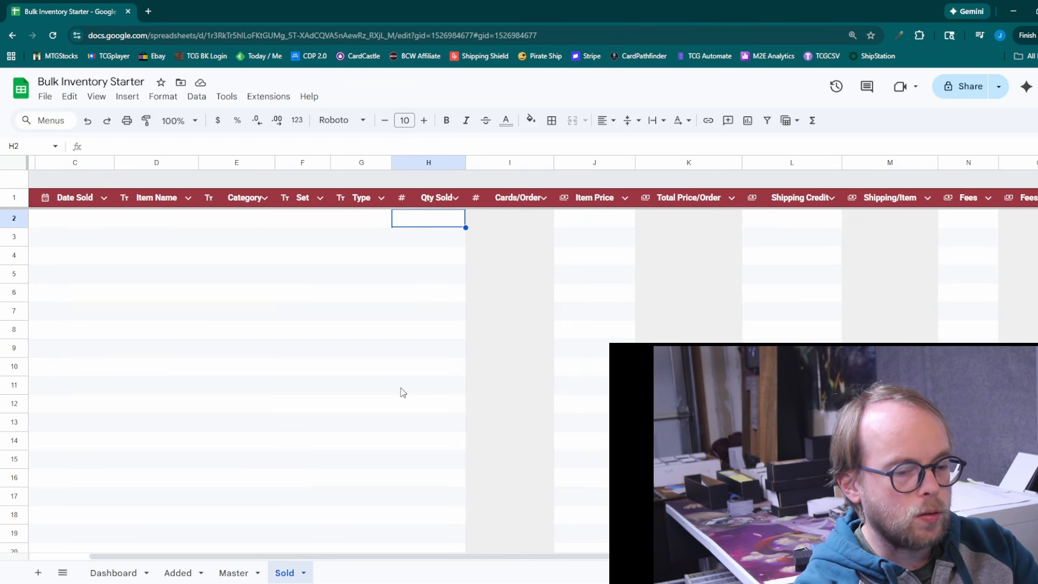
{"action": "type", "text": "2"}
{"action": "key", "text": "Return"}
{"action": "type", "text": "3"}
{"action": "key", "text": "Return"}
{"action": "type", "text": "4"}
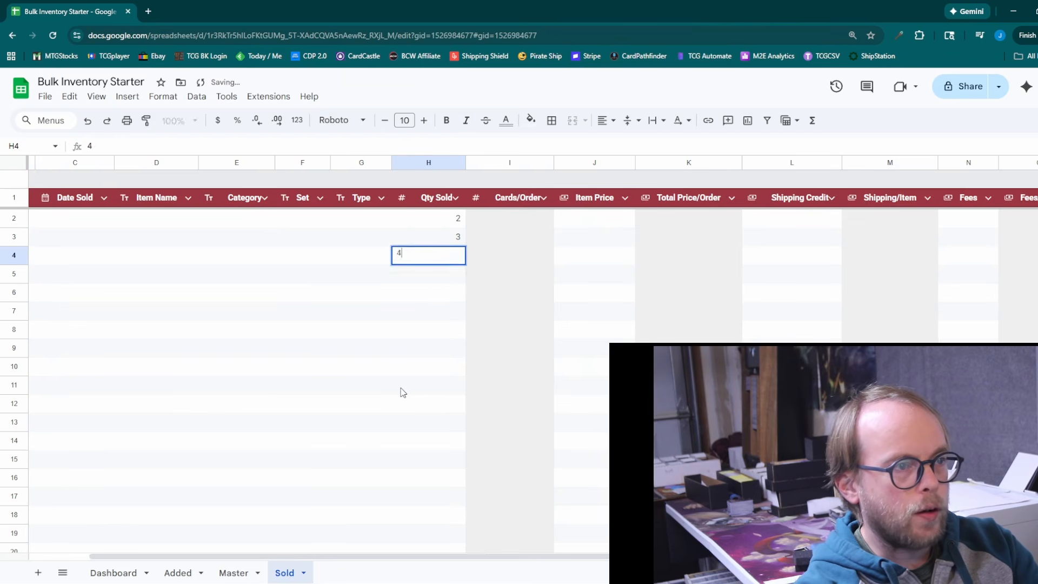
{"action": "key", "text": "Return"}
Step: Compare the order numbers in rows 2 and 3 with their Qty Sold values
{"action": "left_click", "coordinate": [528, 219]}
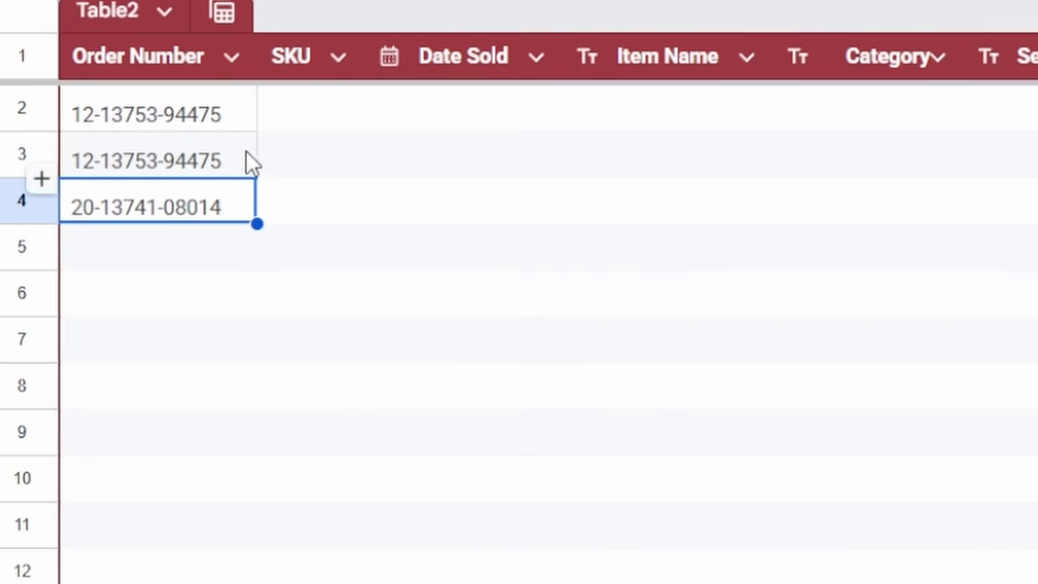
{"action": "left_click", "coordinate": [88, 227]}
{"action": "left_click", "coordinate": [208, 140]}
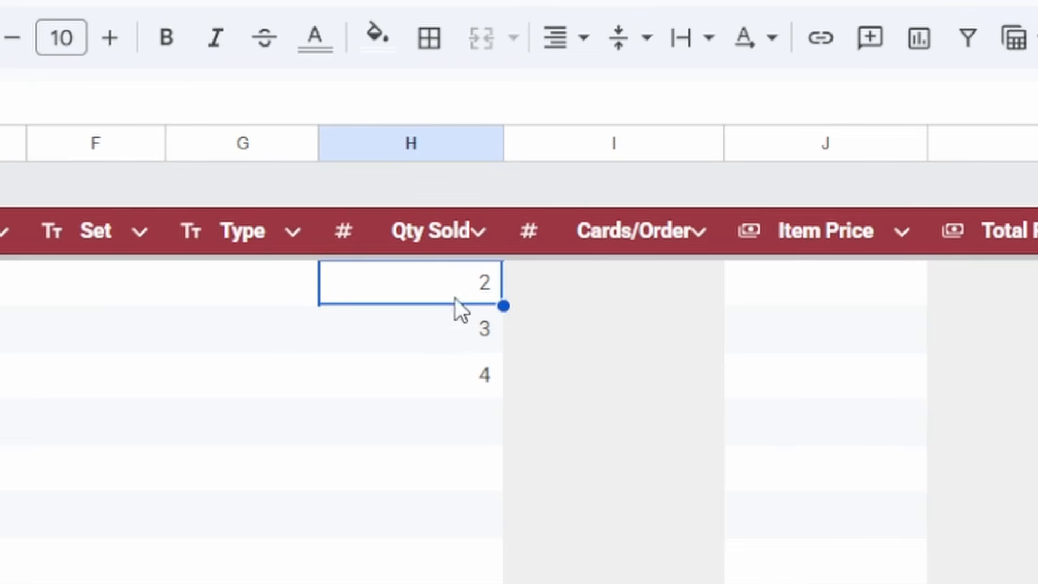
{"action": "left_click", "coordinate": [462, 325]}
{"action": "scroll", "coordinate": [518, 379], "scroll_direction": "right", "scroll_amount": 3}
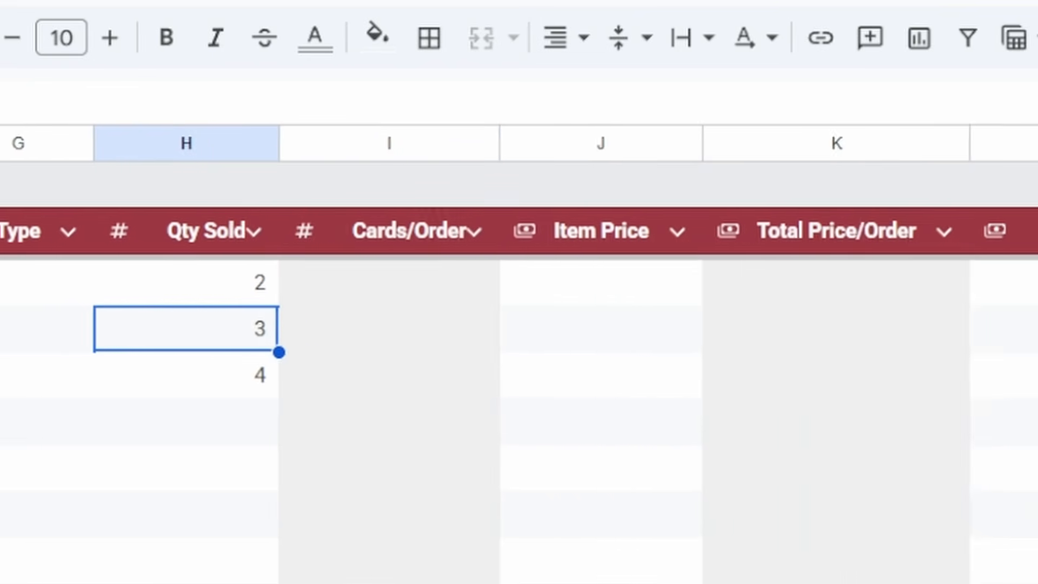
Step: Enter the formula =SUMIF(A:A, A2, H:H) in cell I2 of the Cards/Order column
{"action": "left_click", "coordinate": [459, 267]}
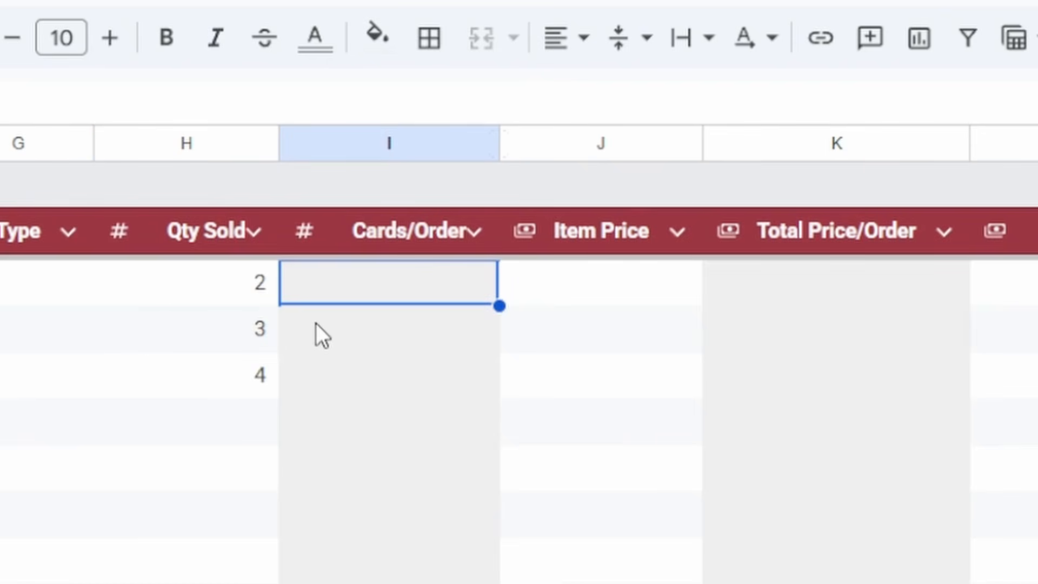
{"action": "type", "text": "="}
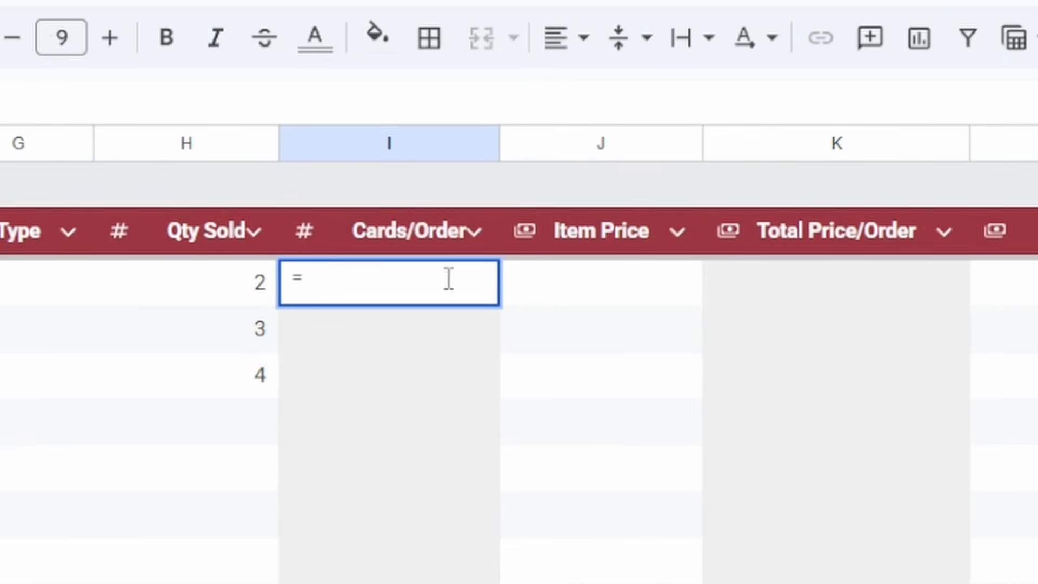
{"action": "type", "text": "S"}
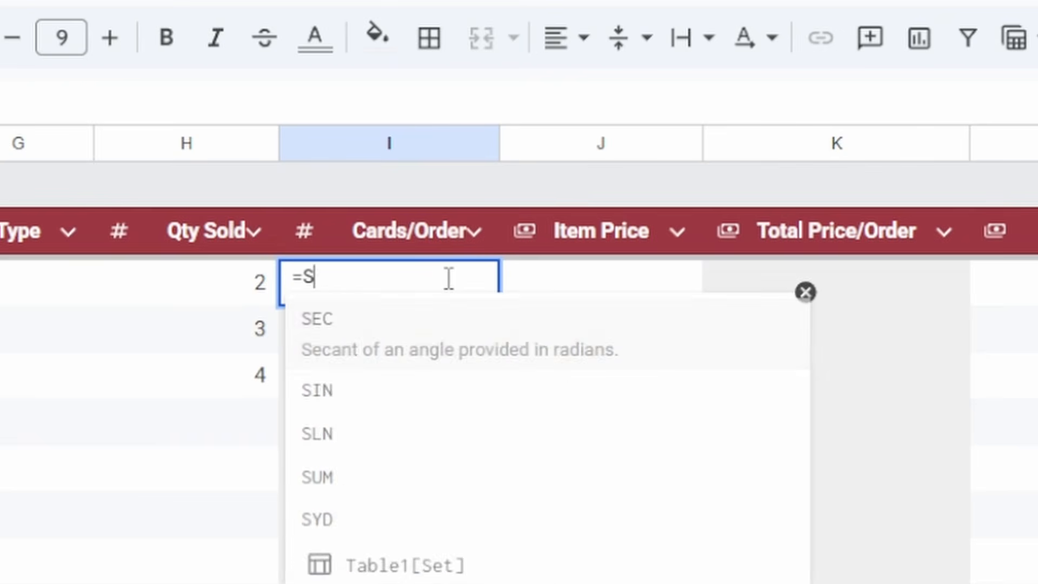
{"action": "type", "text": "UMIF"}
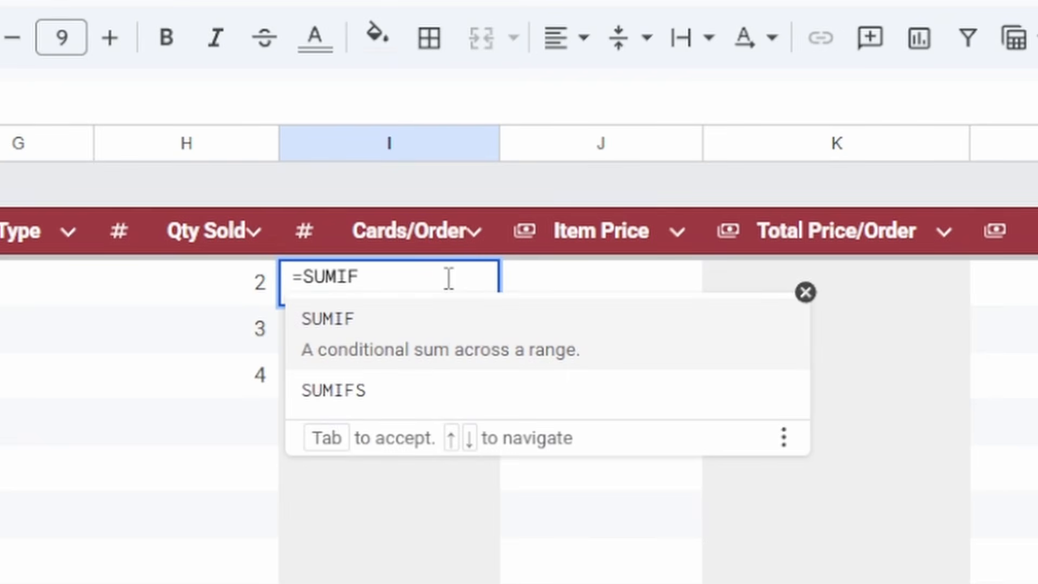
{"action": "left_click", "coordinate": [457, 326]}
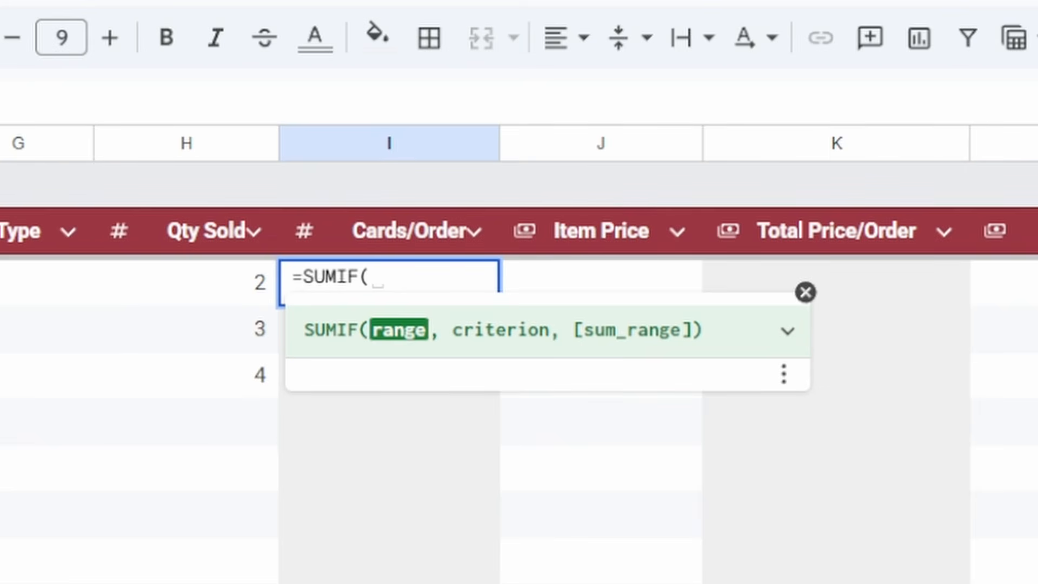
{"action": "scroll", "coordinate": [518, 378], "scroll_direction": "left", "scroll_amount": 4}
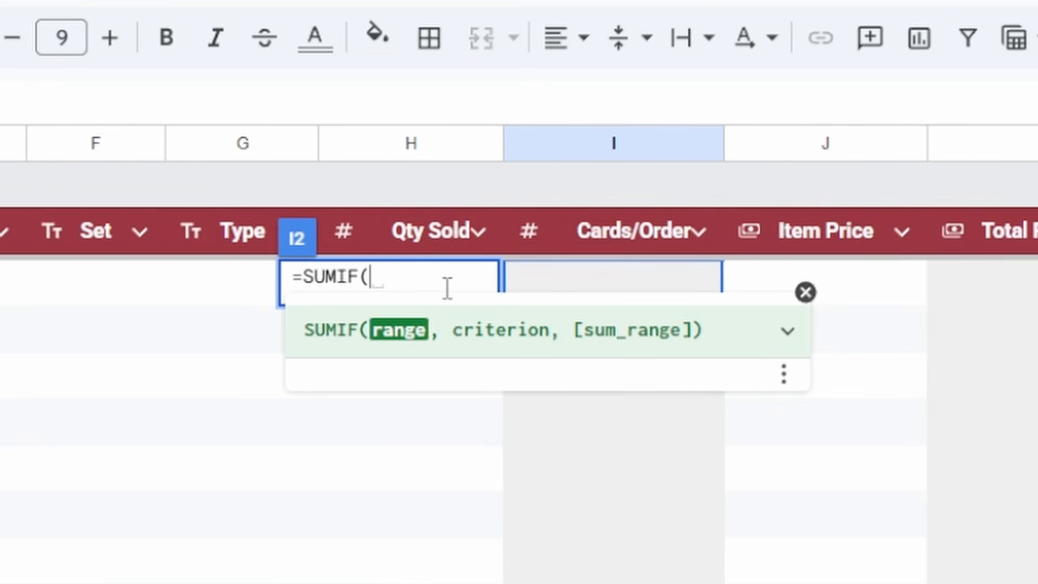
{"action": "type", "text": "A:A"}
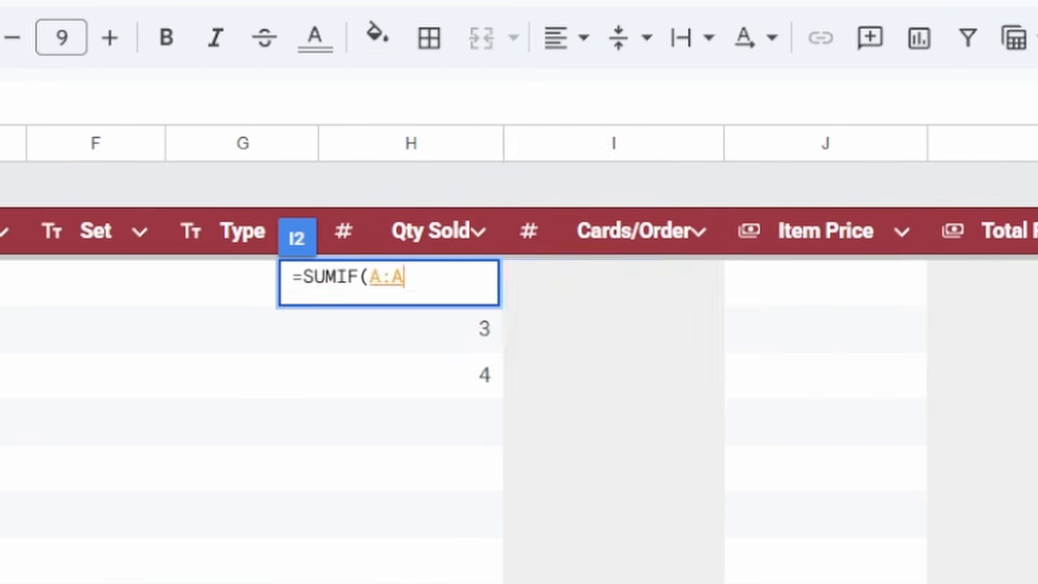
{"action": "left_click", "coordinate": [409, 278]}
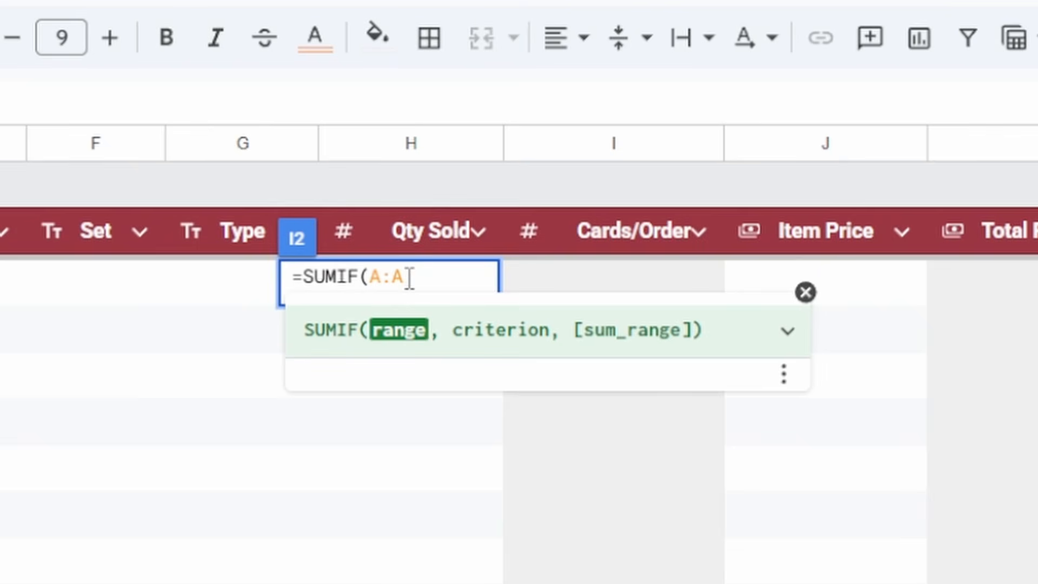
{"action": "type", "text": ","}
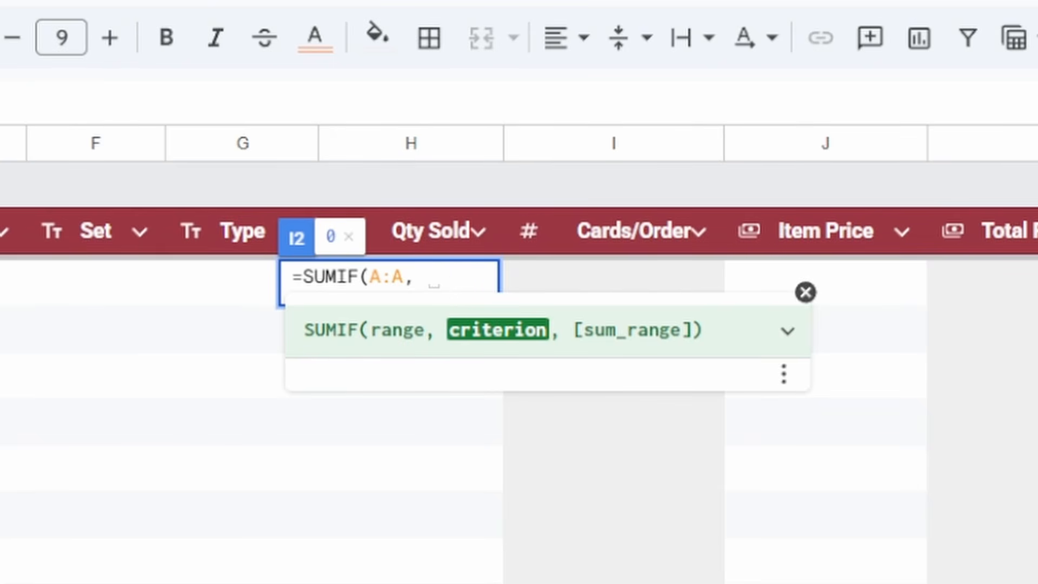
{"action": "type", "text": "A2"}
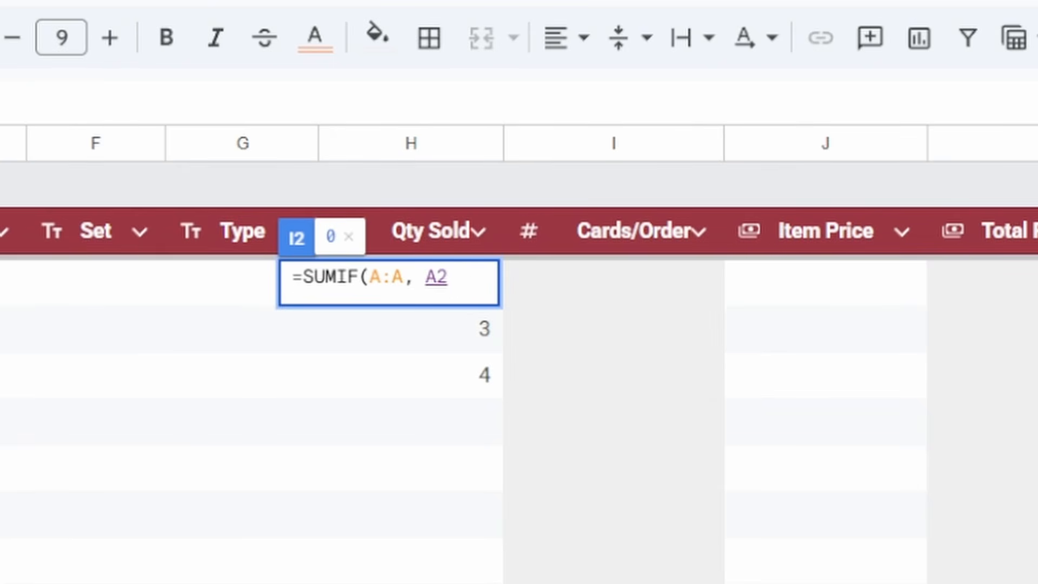
{"action": "type", "text": ","}
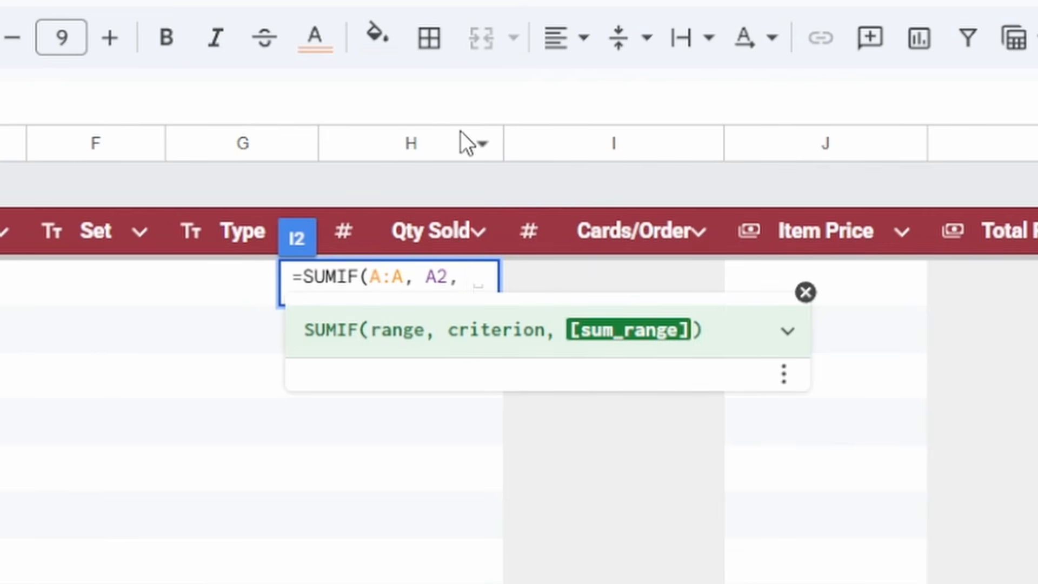
{"action": "left_click", "coordinate": [419, 134]}
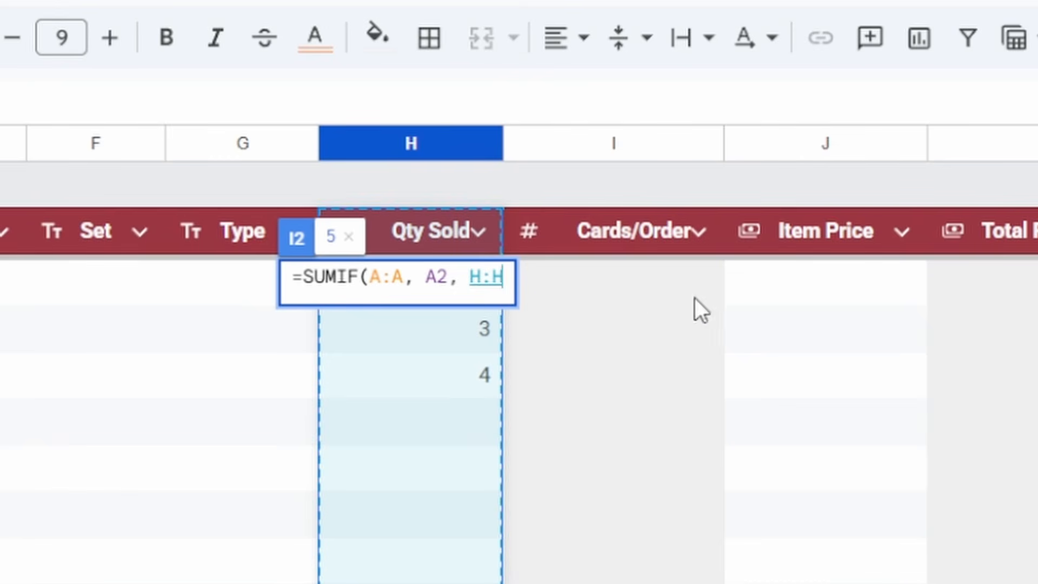
{"action": "type", "text": ")"}
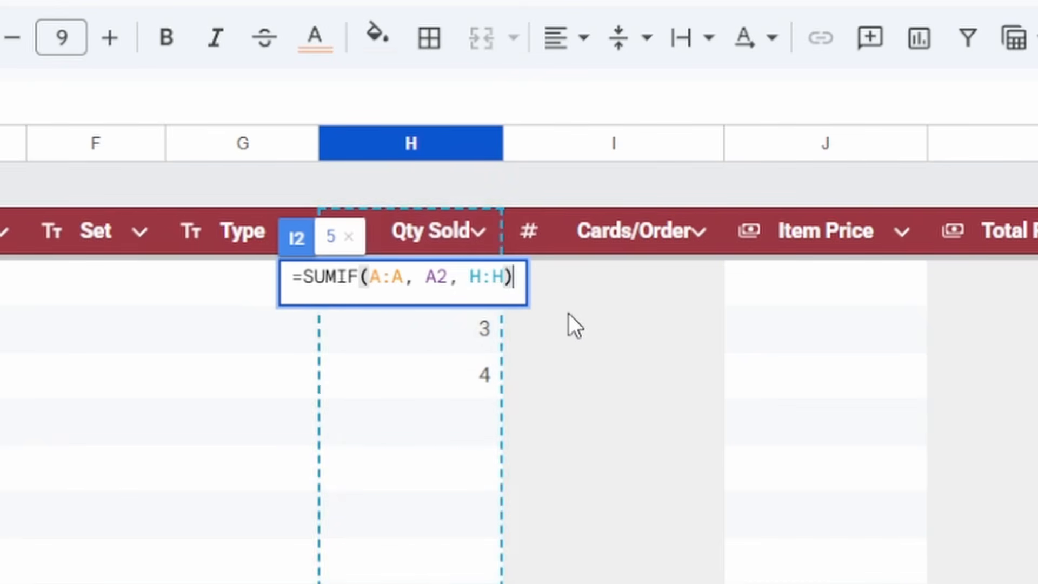
{"action": "key", "text": "Return"}
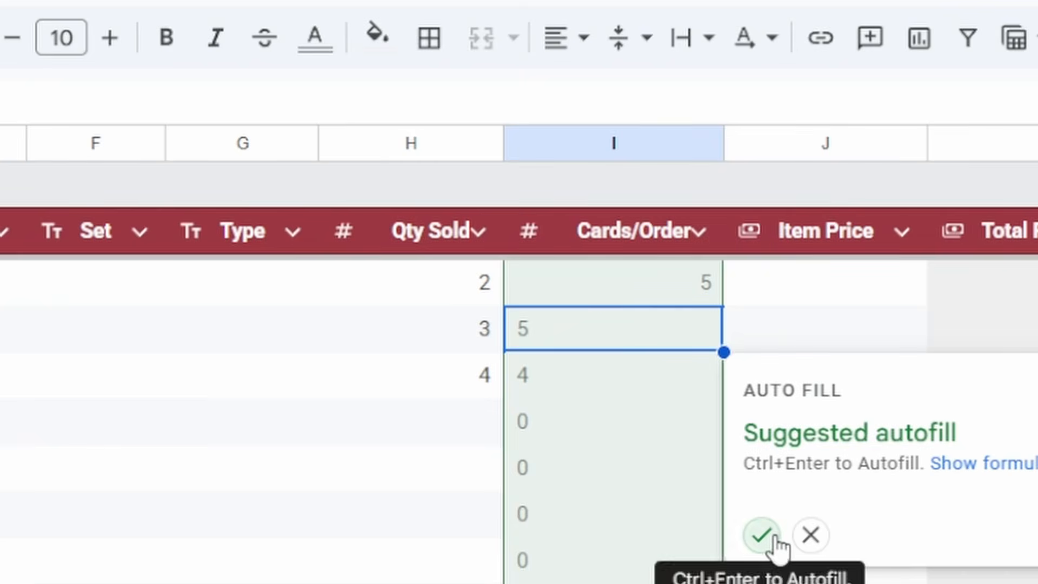
Step: Wrap the I2 formula as =IF(A2=0, , SUMIF(A:A, A2, H:H)) and accept the suggested autofill for the rest of the Cards/Order column
{"action": "left_click", "coordinate": [626, 292]}
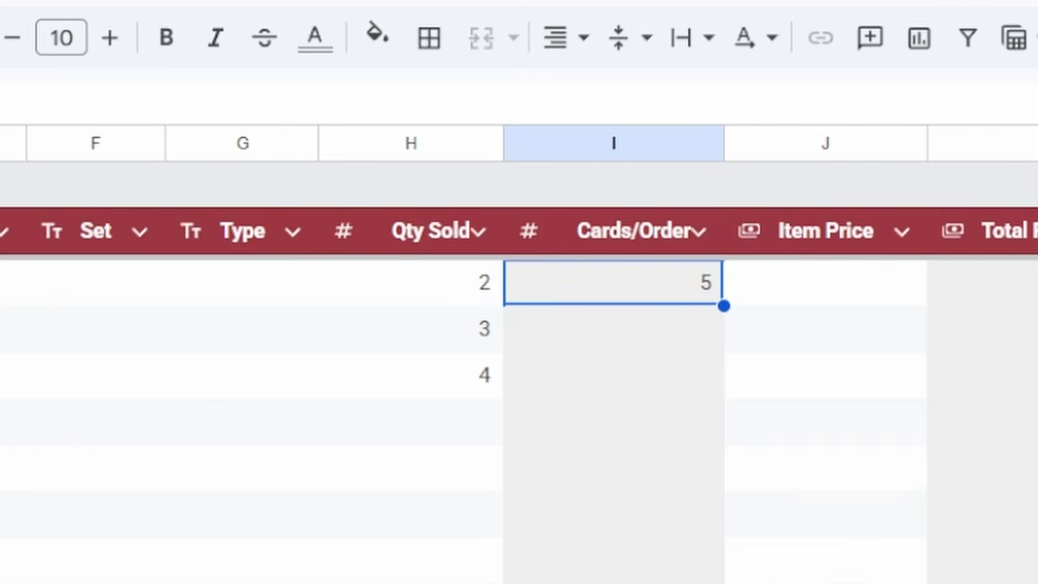
{"action": "key", "text": "F2"}
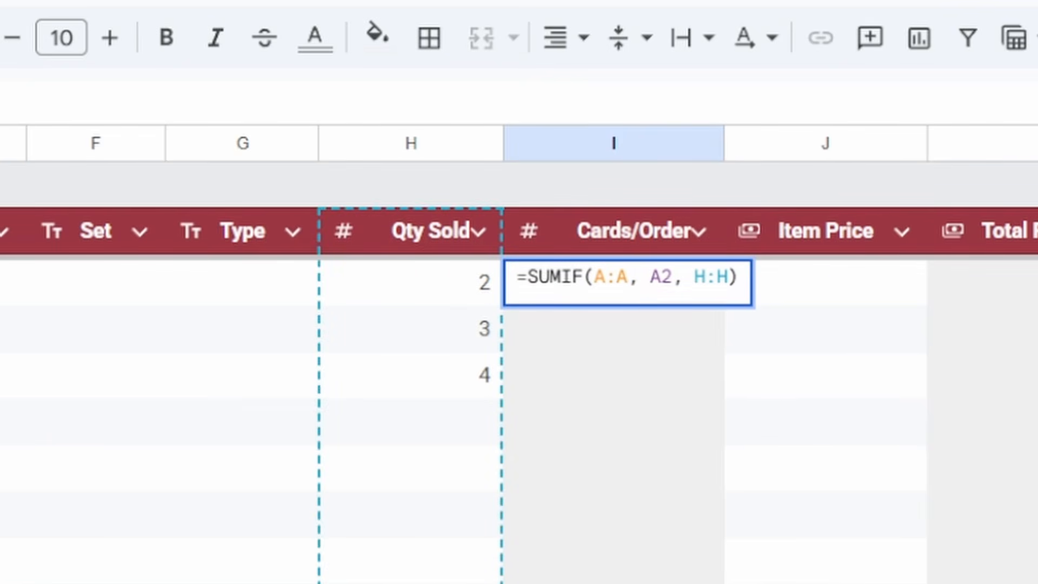
{"action": "type", "text": "I"}
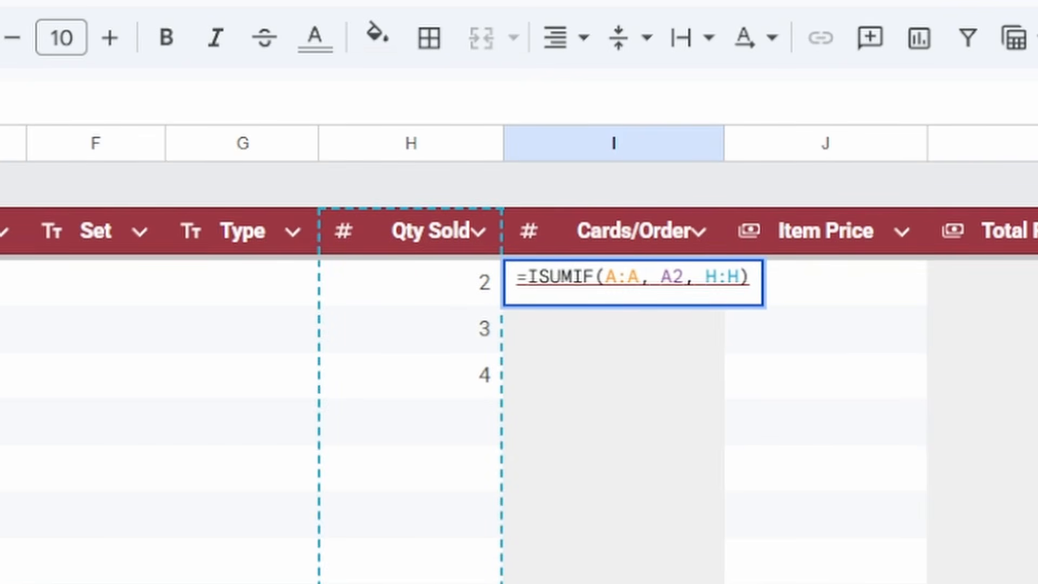
{"action": "type", "text": "F"}
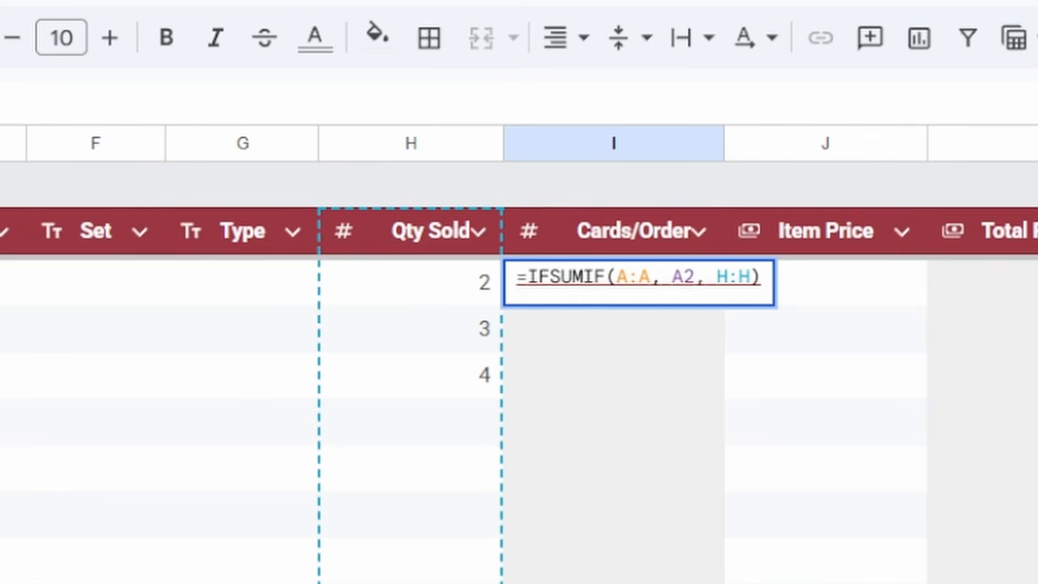
{"action": "type", "text": "(A2"}
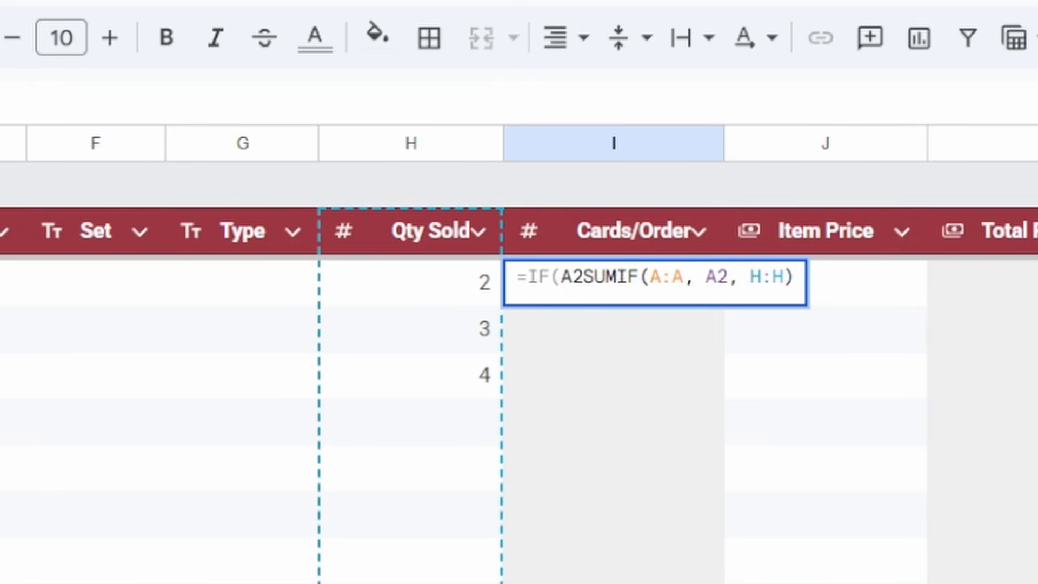
{"action": "type", "text": "=0"}
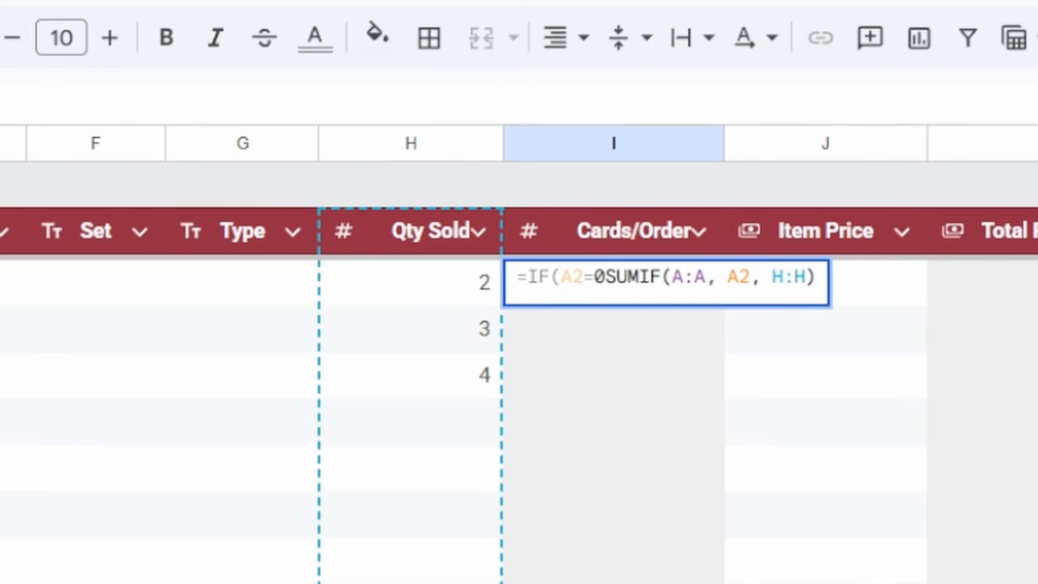
{"action": "type", "text": ", ,"}
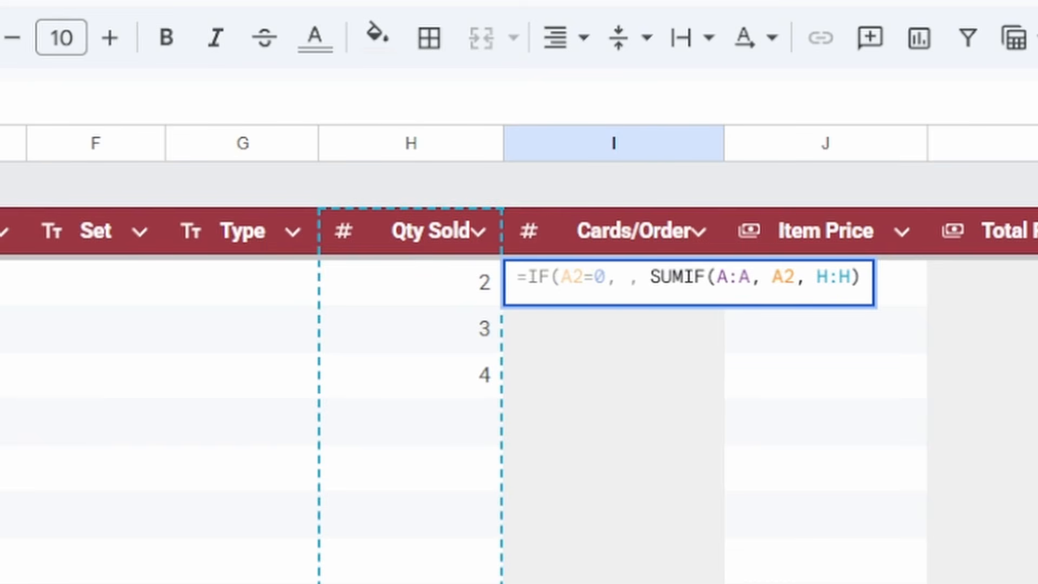
{"action": "type", "text": ")"}
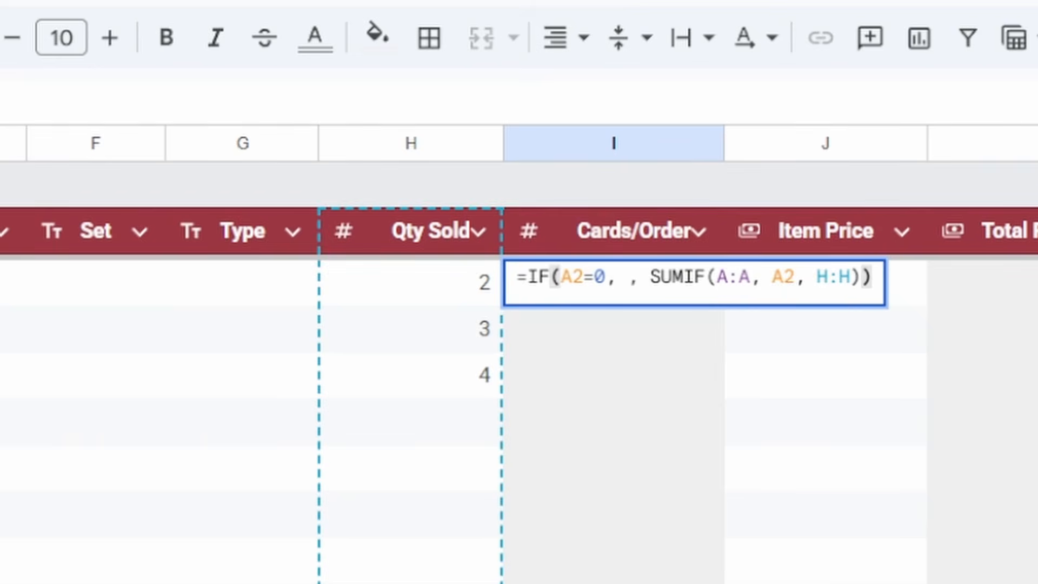
{"action": "key", "text": "Return"}
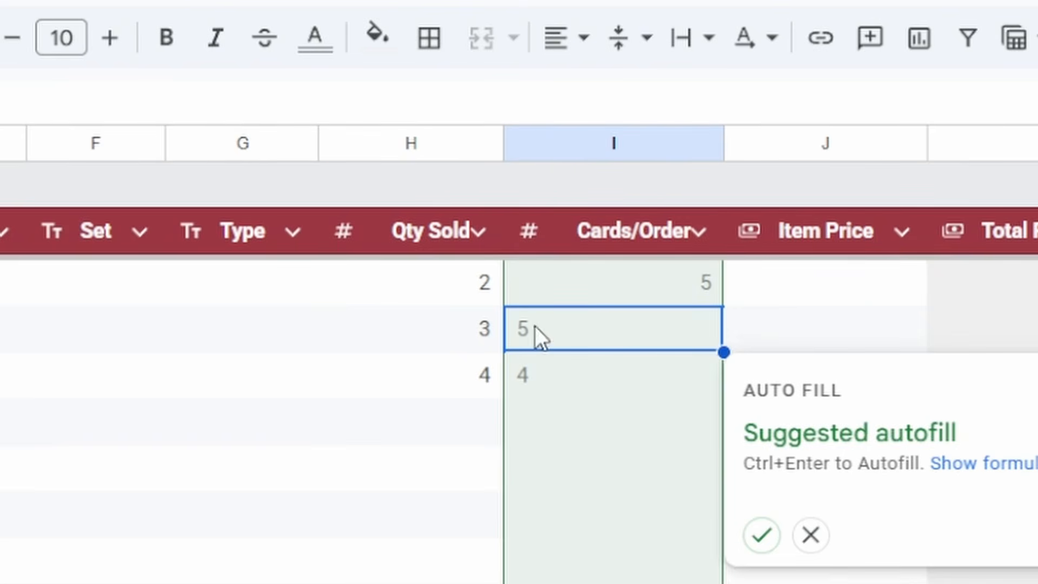
{"action": "left_click", "coordinate": [762, 540]}
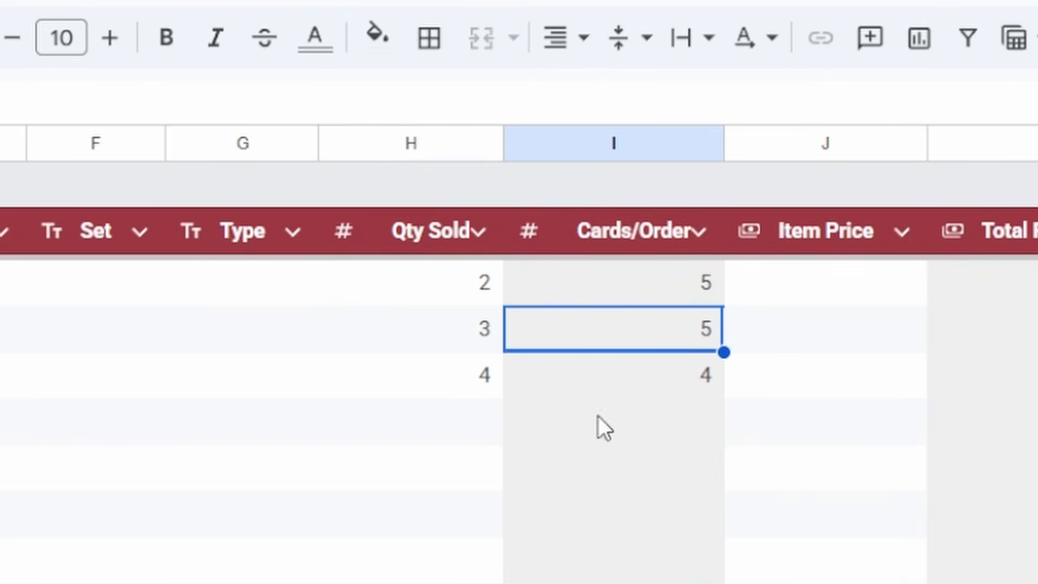
Step: Check the Cards/Order results in the sample rows against Qty Sold, and inspect the cells in the empty rows below
{"action": "left_click", "coordinate": [1032, 373]}
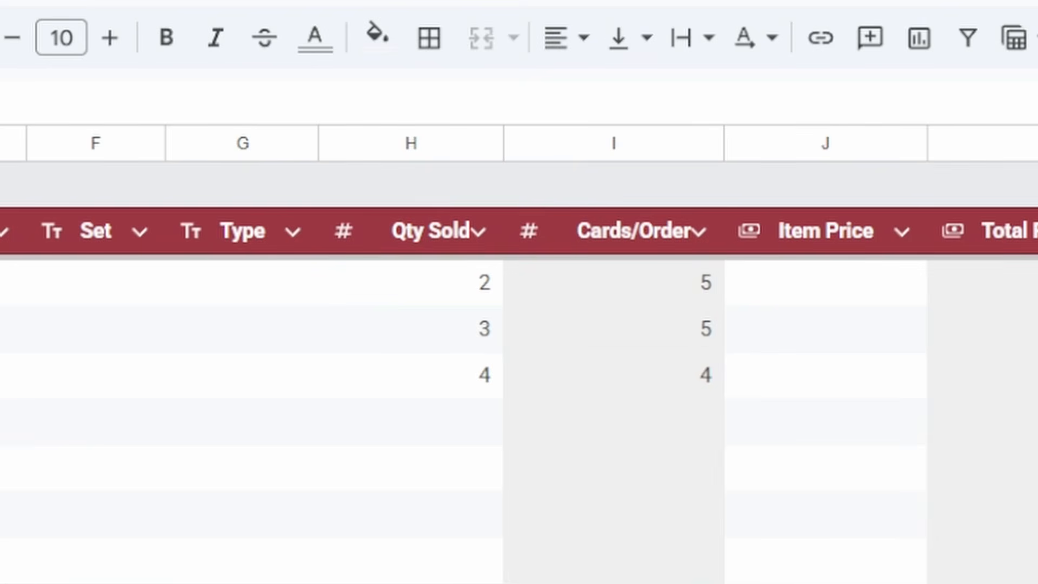
{"action": "left_click", "coordinate": [641, 335]}
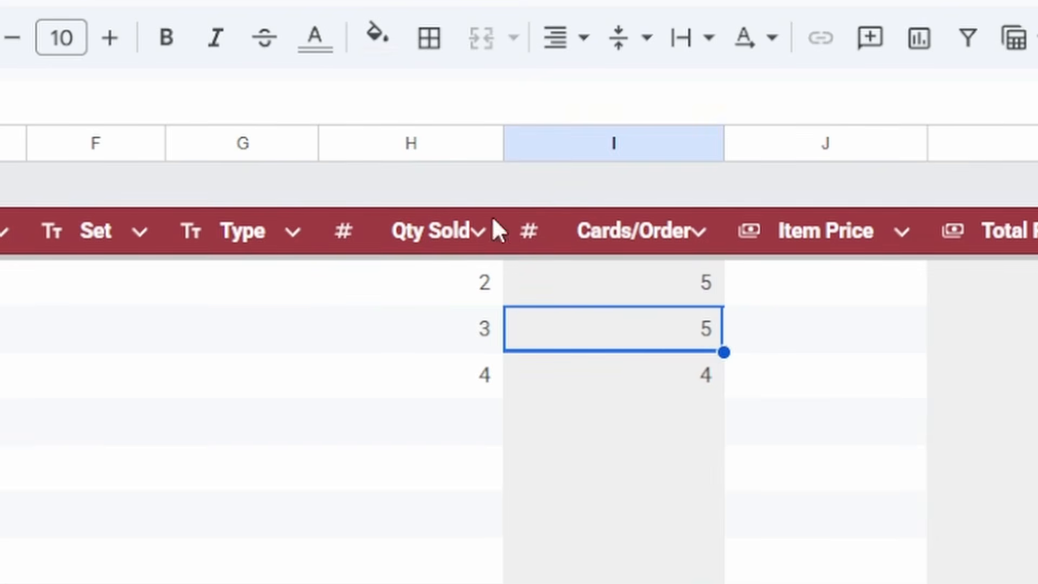
{"action": "left_click", "coordinate": [606, 385]}
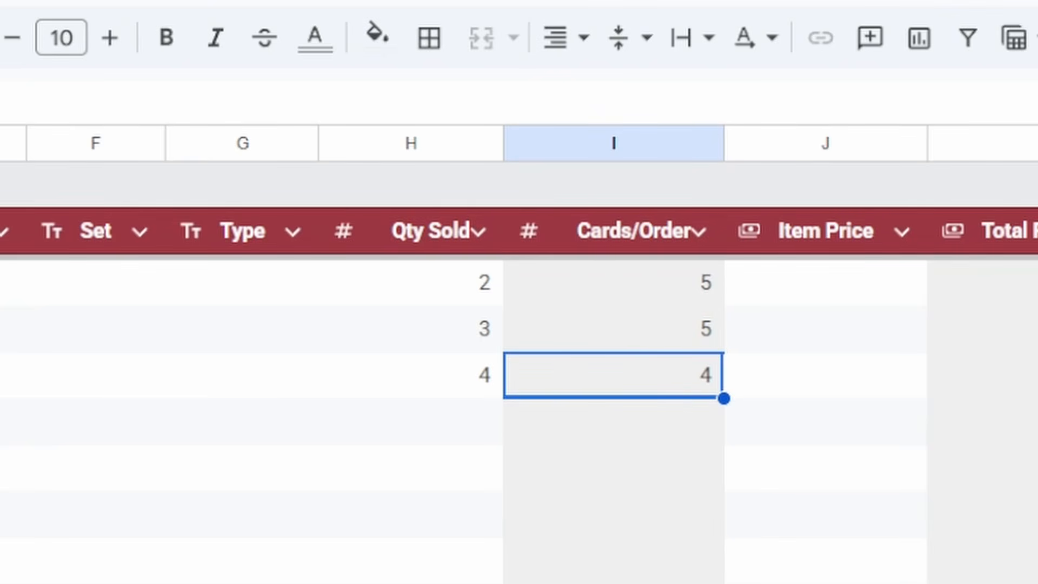
{"action": "left_click", "coordinate": [1032, 432]}
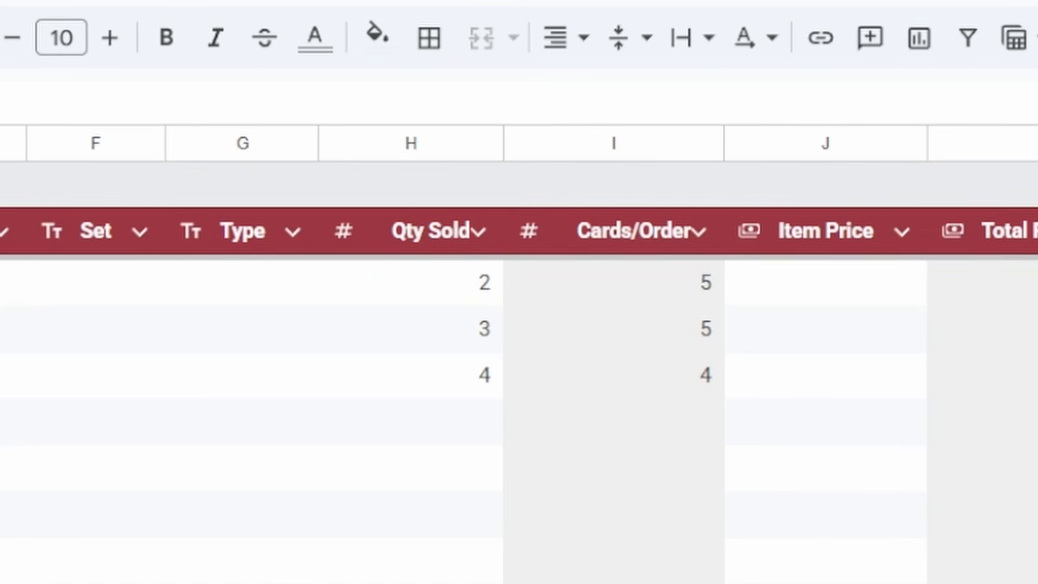
{"action": "left_click", "coordinate": [602, 426]}
{"action": "left_click", "coordinate": [621, 559]}
{"action": "left_click", "coordinate": [621, 582]}
{"action": "left_click", "coordinate": [620, 516]}
{"action": "left_click", "coordinate": [620, 437]}
{"action": "left_click", "coordinate": [619, 582]}
{"action": "left_click", "coordinate": [675, 328]}
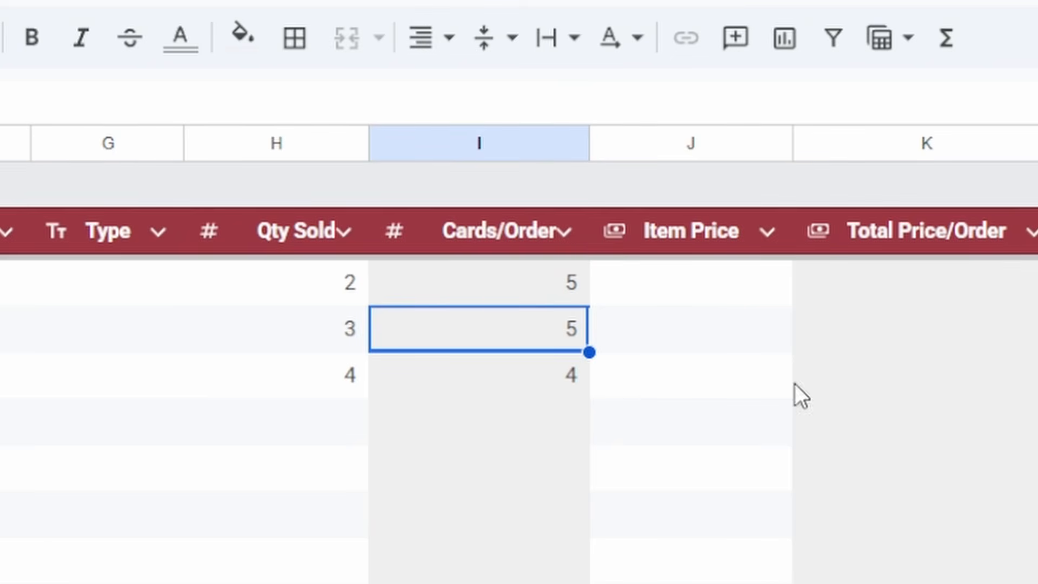
Step: Enter sample Item Price values of 2, 3 and 4 in cells J2 to J4
{"action": "left_click", "coordinate": [650, 281]}
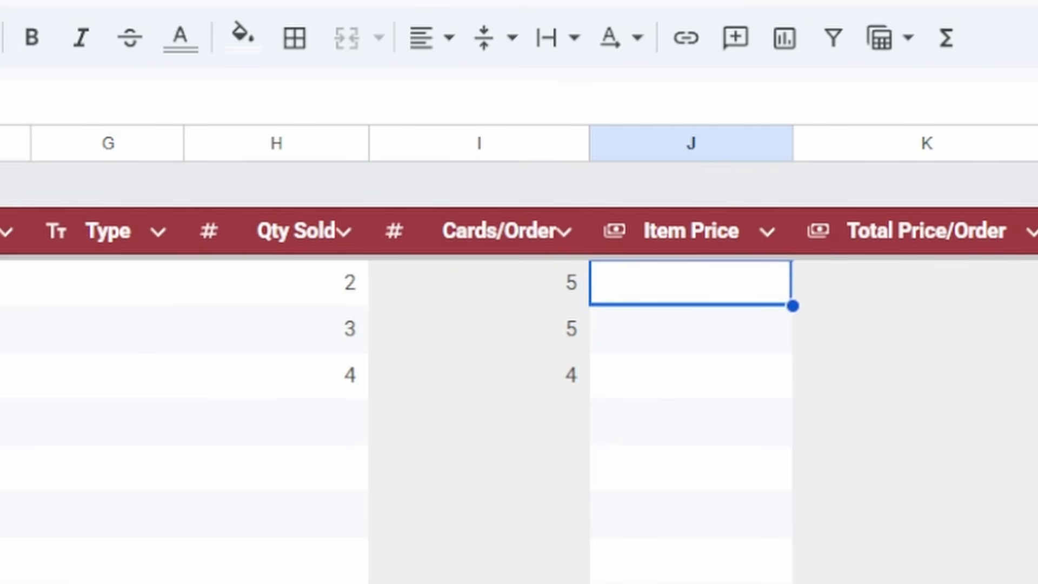
{"action": "type", "text": "2"}
{"action": "key", "text": "Return"}
{"action": "type", "text": "3"}
{"action": "key", "text": "Return"}
{"action": "type", "text": "4"}
{"action": "key", "text": "Return"}
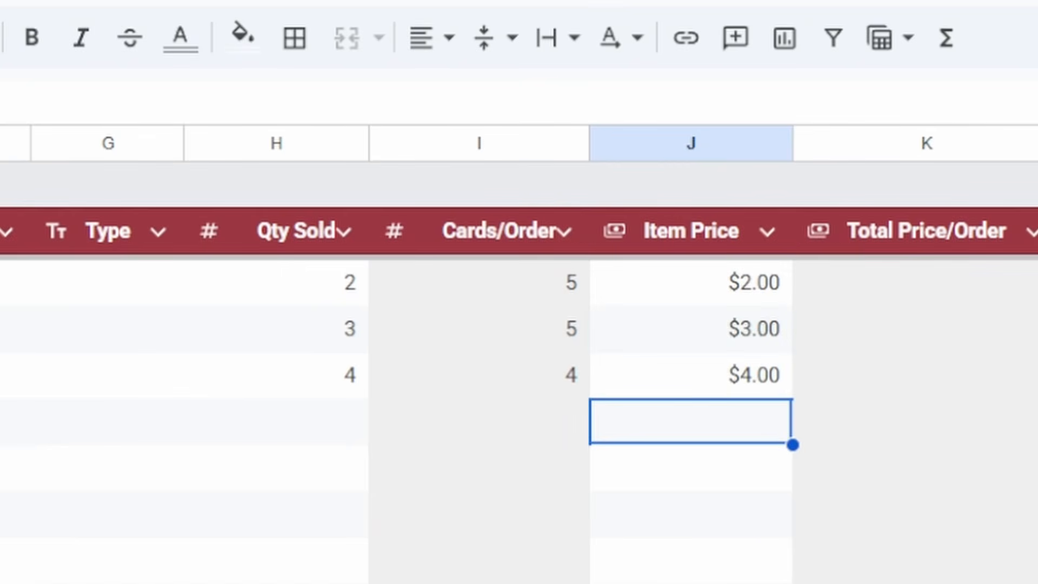
Step: Enter =IF(A2=0, , SUMIF(A:A, A2, J:J)) in K2 and accept the suggested autofill for the rest of the Total Price/Order column
{"action": "left_click", "coordinate": [908, 294]}
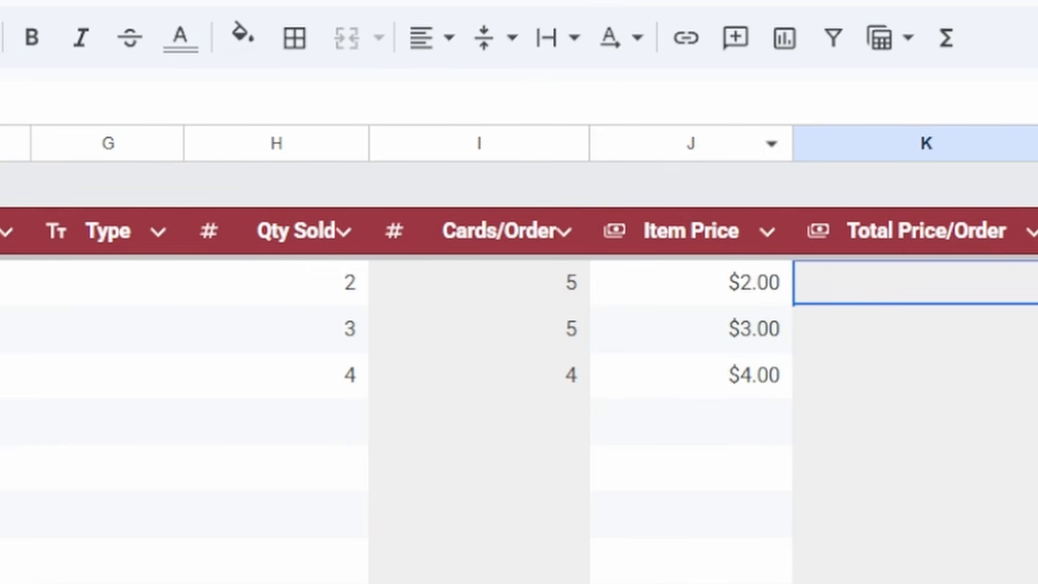
{"action": "scroll", "coordinate": [378, 324], "scroll_direction": "right", "scroll_amount": 10}
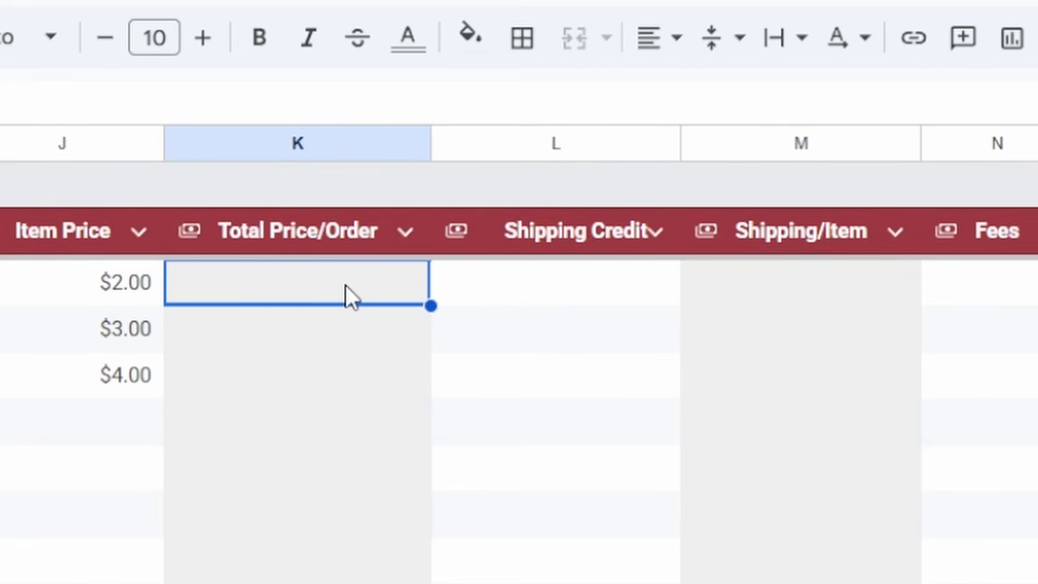
{"action": "type", "text": "=IF(A"}
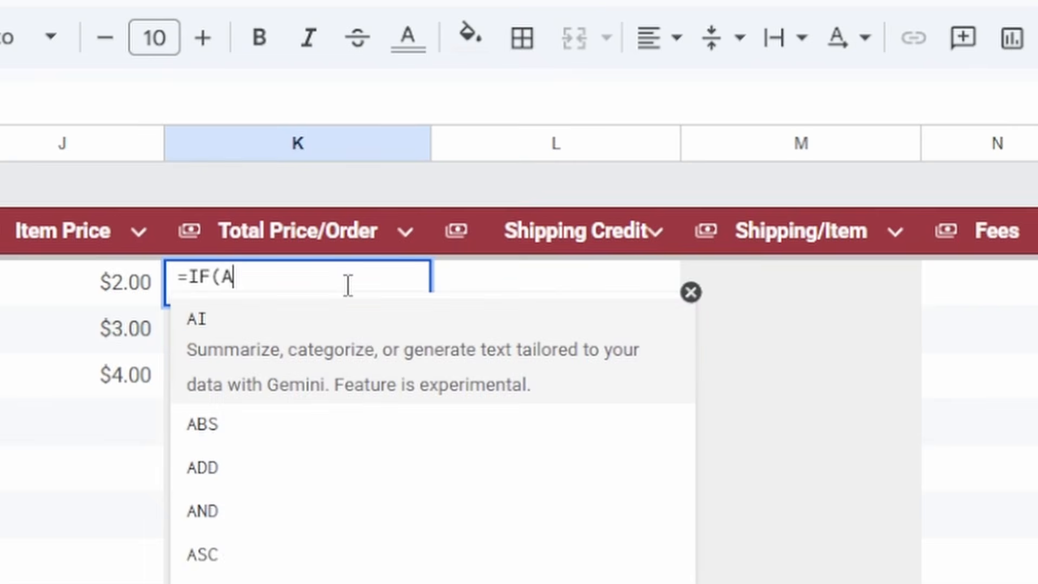
{"action": "type", "text": "2=0, , "}
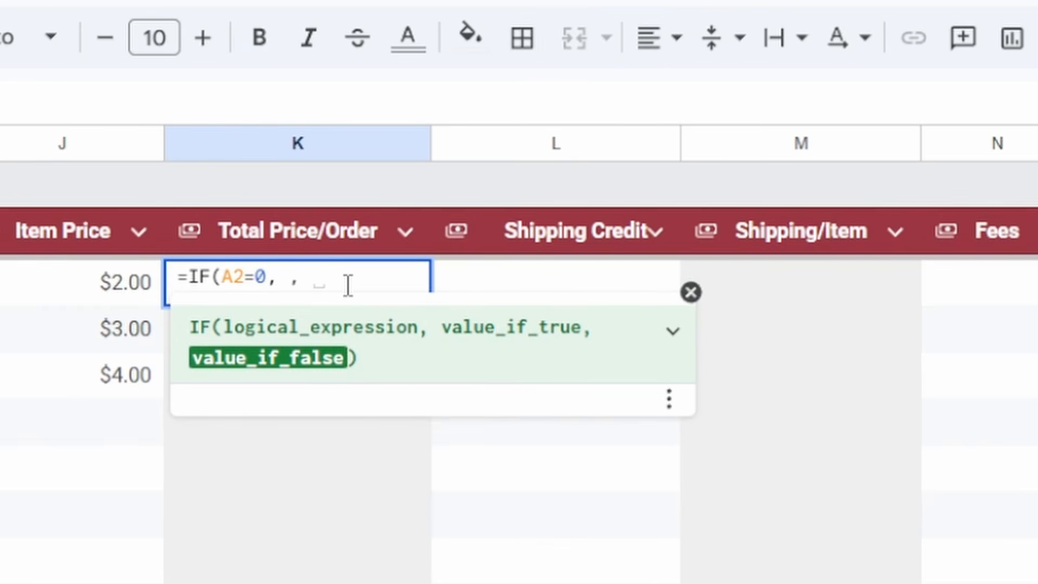
{"action": "type", "text": "SUMIF"}
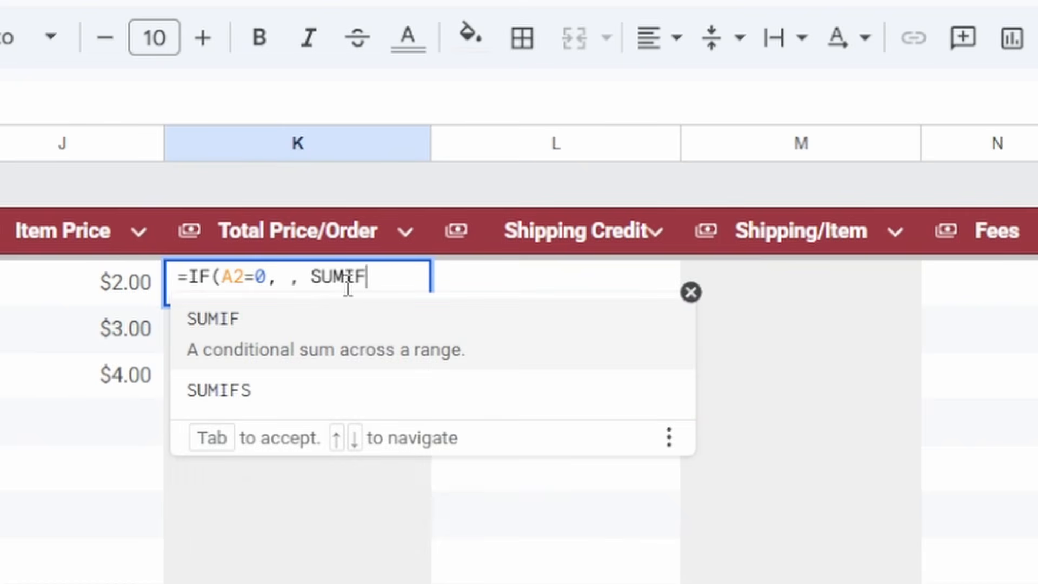
{"action": "type", "text": "(A:A"}
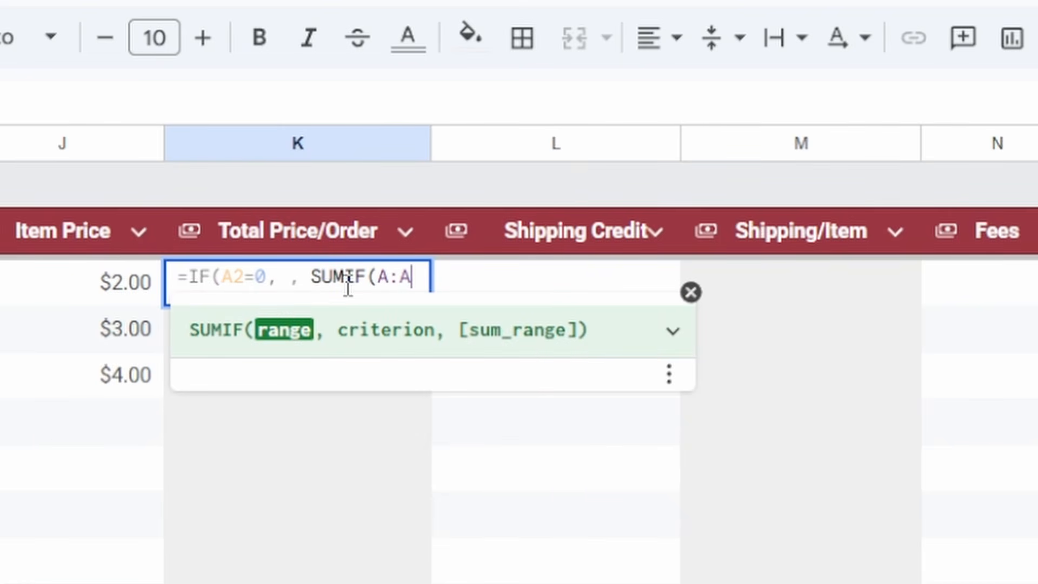
{"action": "type", "text": ", A2, "}
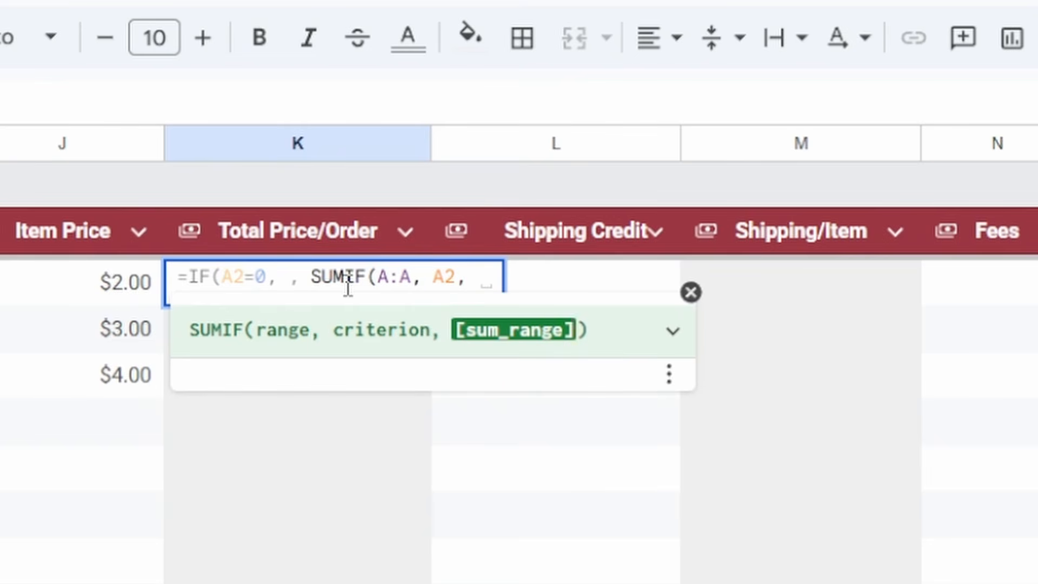
{"action": "type", "text": "J:"}
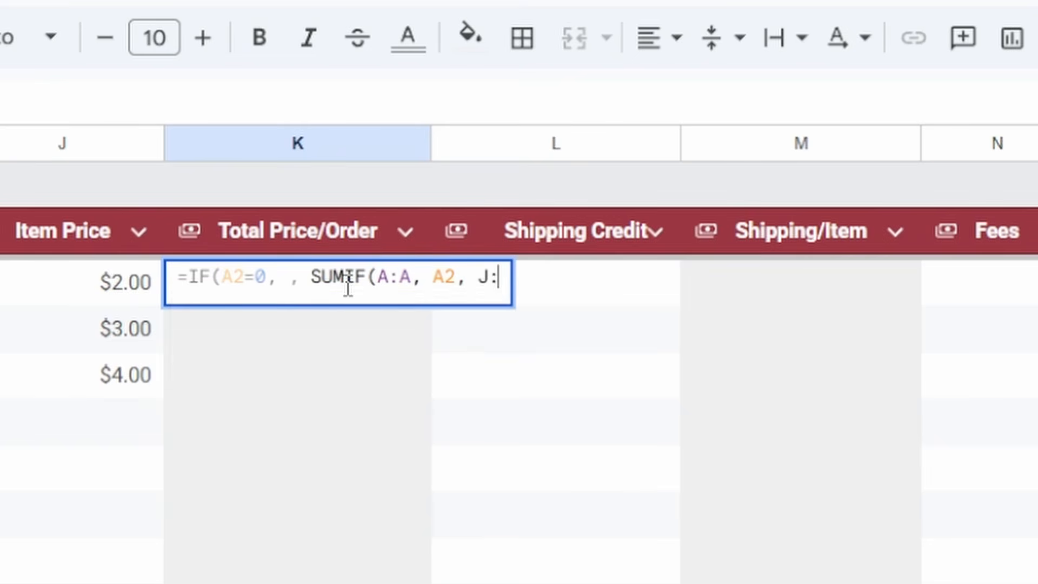
{"action": "type", "text": "J"}
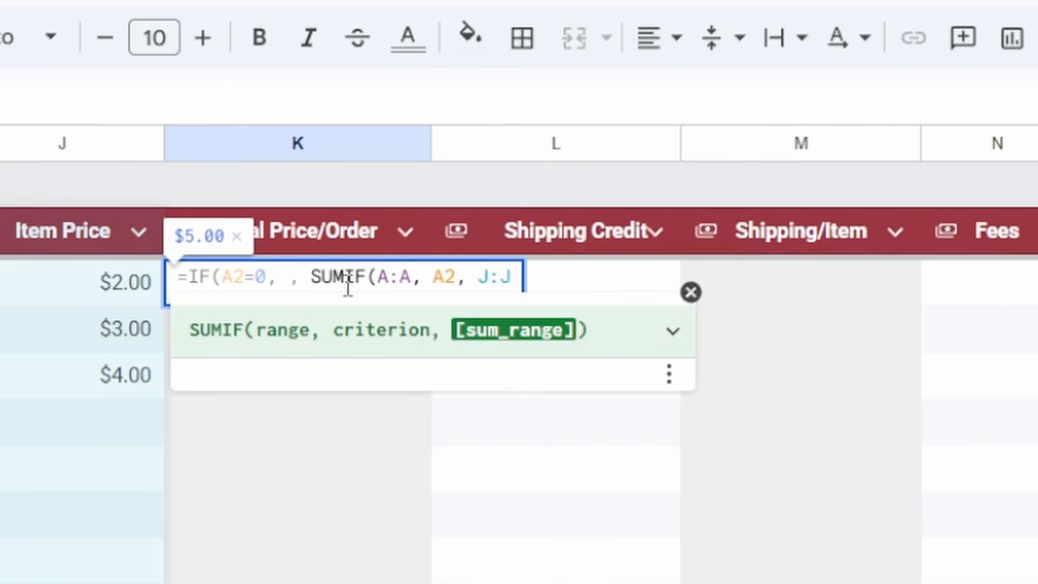
{"action": "type", "text": "))"}
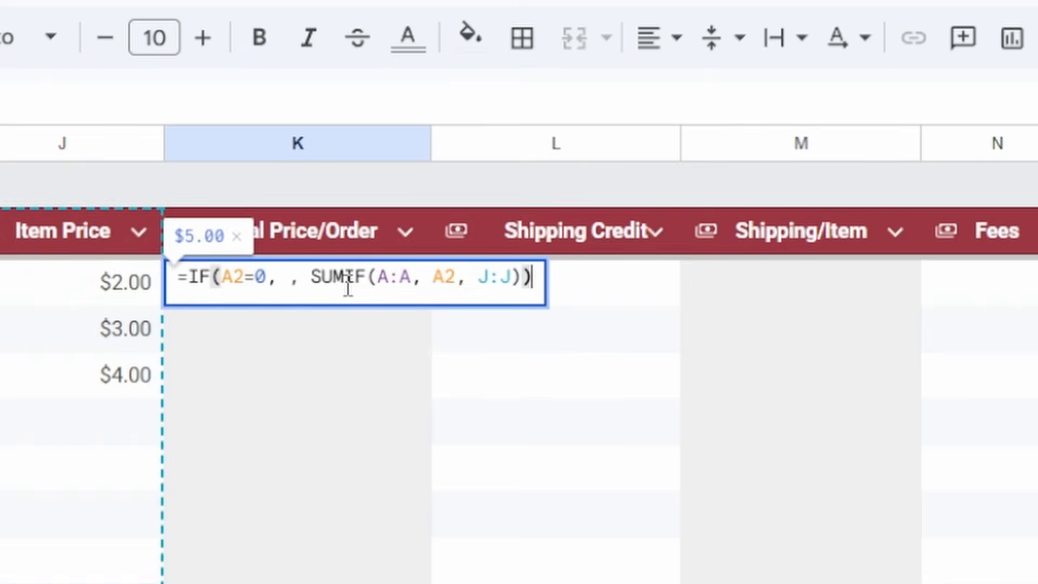
{"action": "key", "text": "Return"}
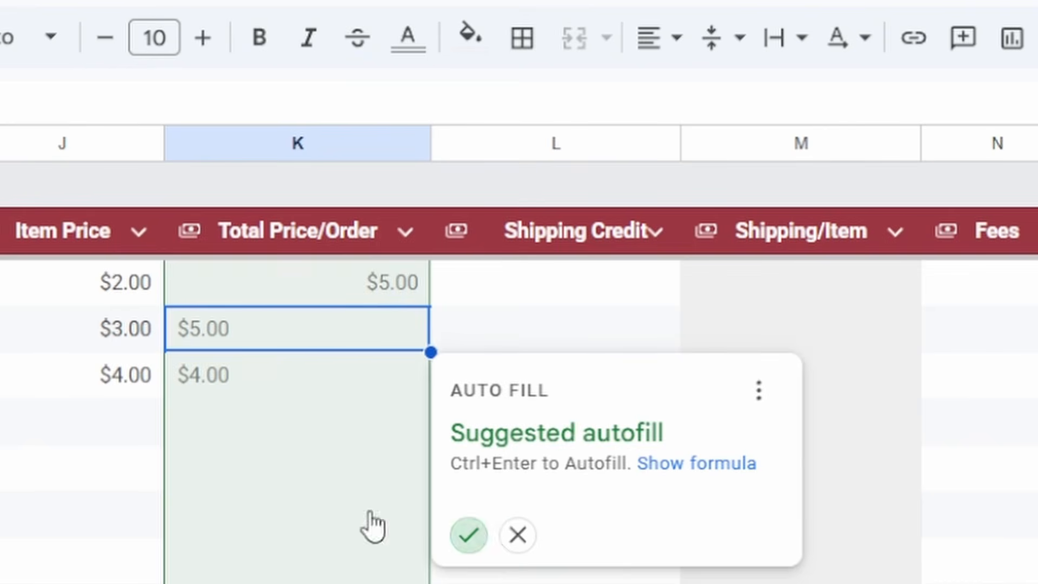
{"action": "left_click", "coordinate": [470, 535]}
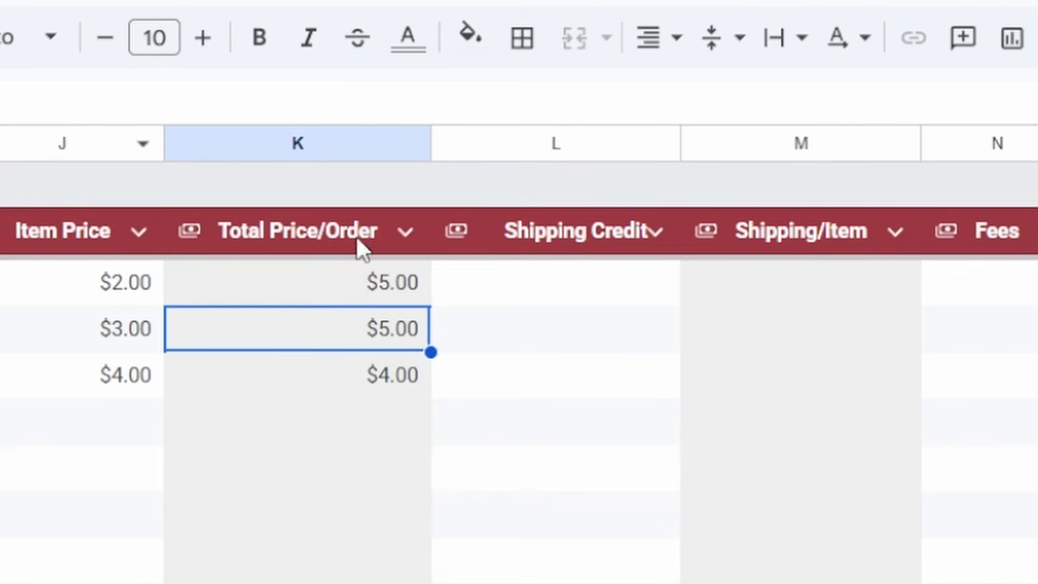
Step: Enter sample Shipping Credit values of .99 in cell L2 and 1.31 in cell L4
{"action": "left_click", "coordinate": [554, 281]}
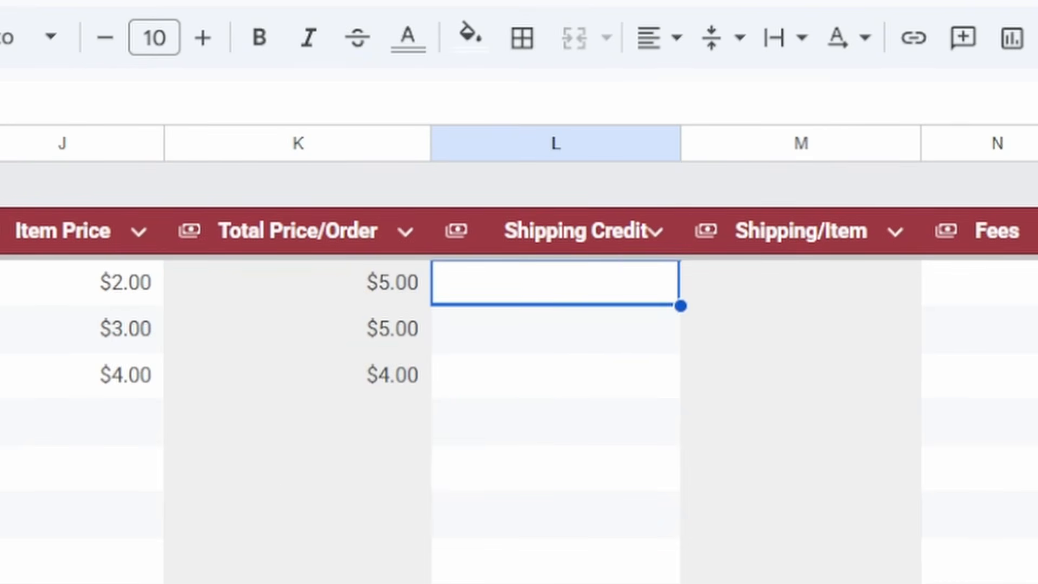
{"action": "type", "text": ".99"}
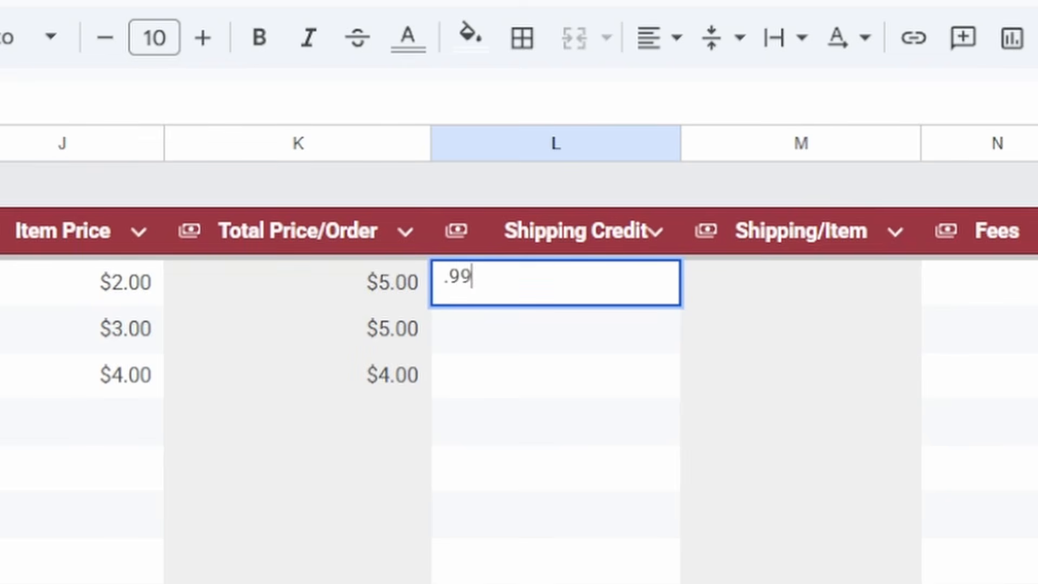
{"action": "key", "text": "Return"}
{"action": "key", "text": "Down"}
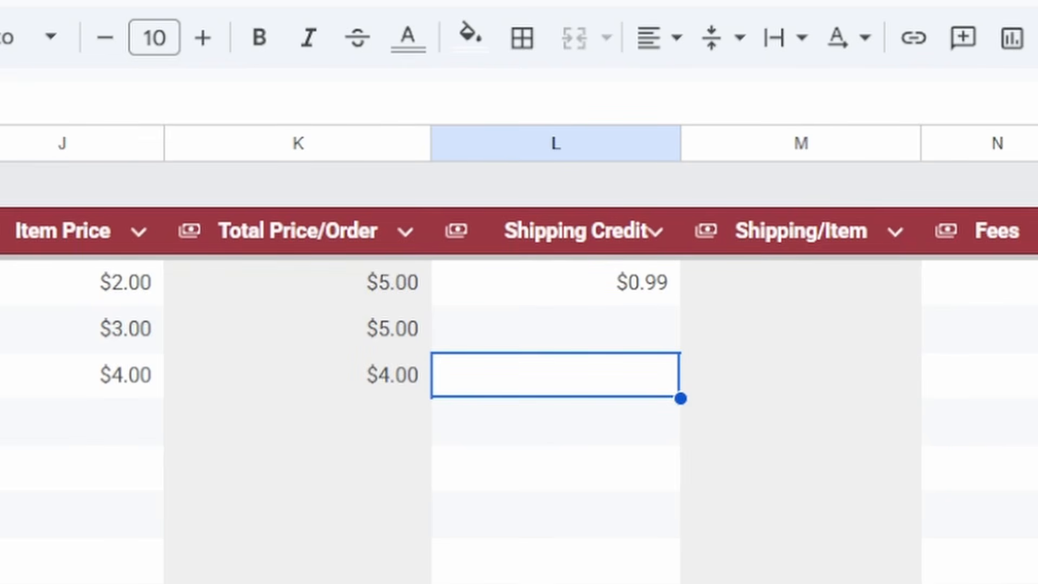
{"action": "type", "text": "1.31"}
{"action": "key", "text": "Return"}
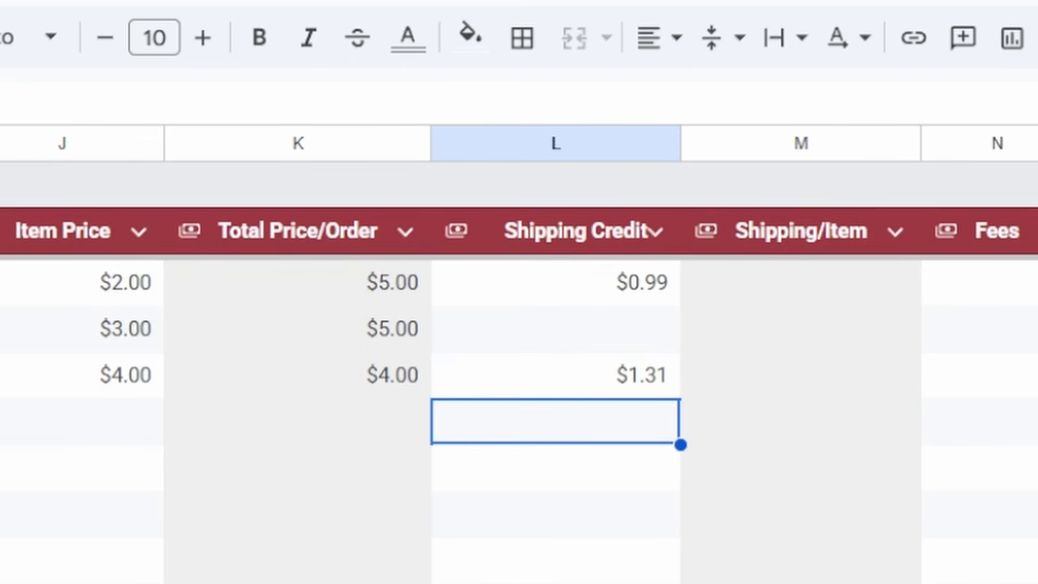
Step: Examine the Shipping Credit cells L2 to L4 alongside the Shipping/Item column to see how the credit relates to each order's rows
{"action": "left_click", "coordinate": [794, 290]}
{"action": "left_click", "coordinate": [627, 344]}
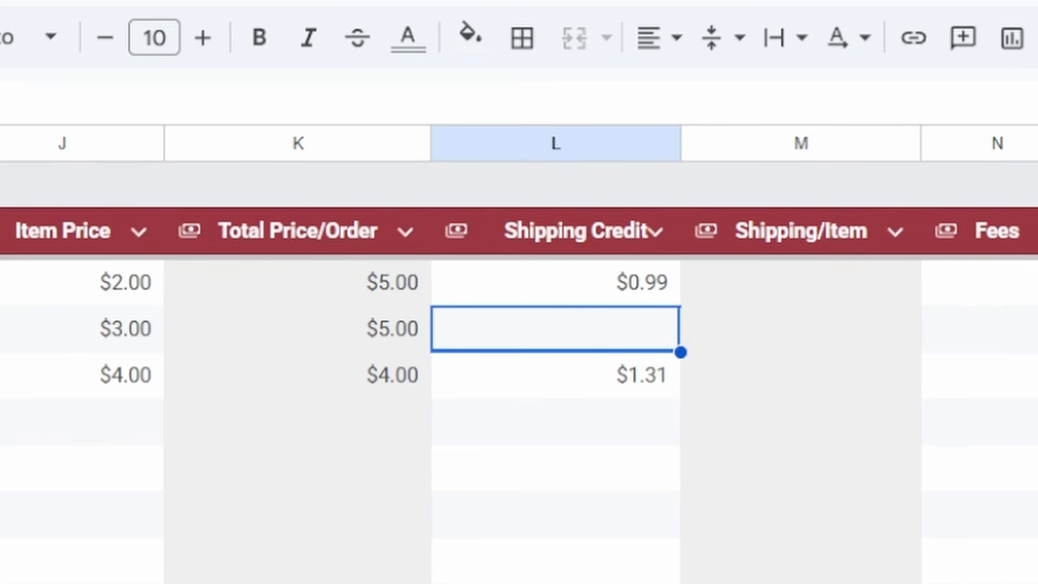
{"action": "left_click", "coordinate": [637, 290]}
{"action": "key", "text": "Down"}
{"action": "left_click", "coordinate": [572, 286]}
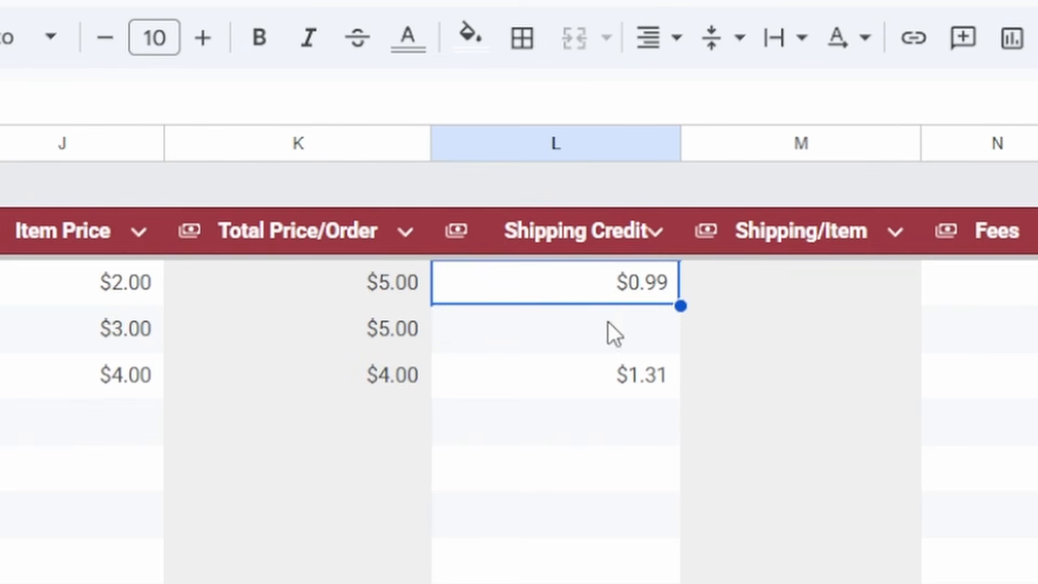
{"action": "left_click", "coordinate": [644, 375]}
{"action": "left_click", "coordinate": [786, 292]}
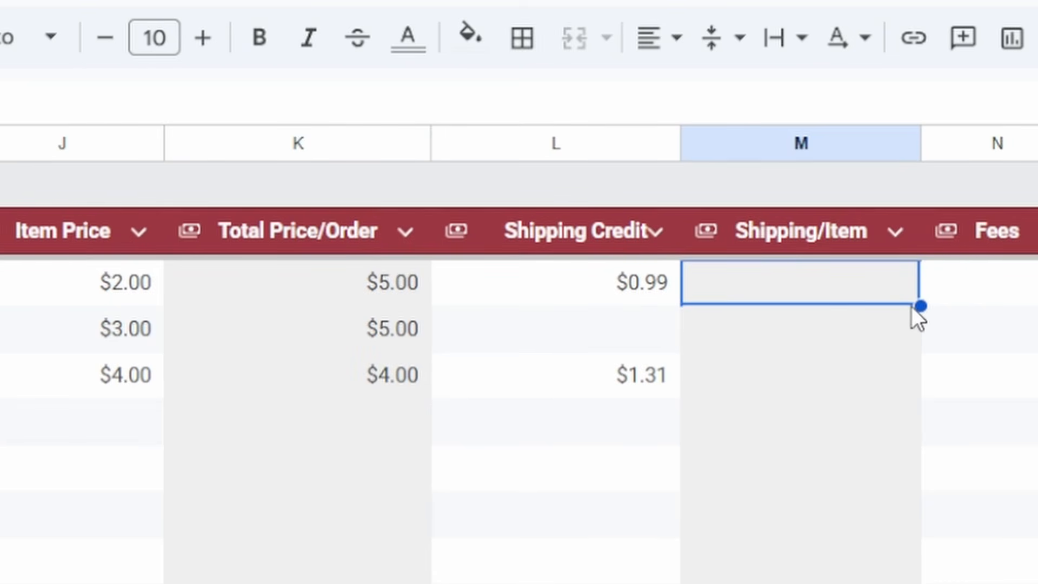
{"action": "left_click", "coordinate": [485, 284]}
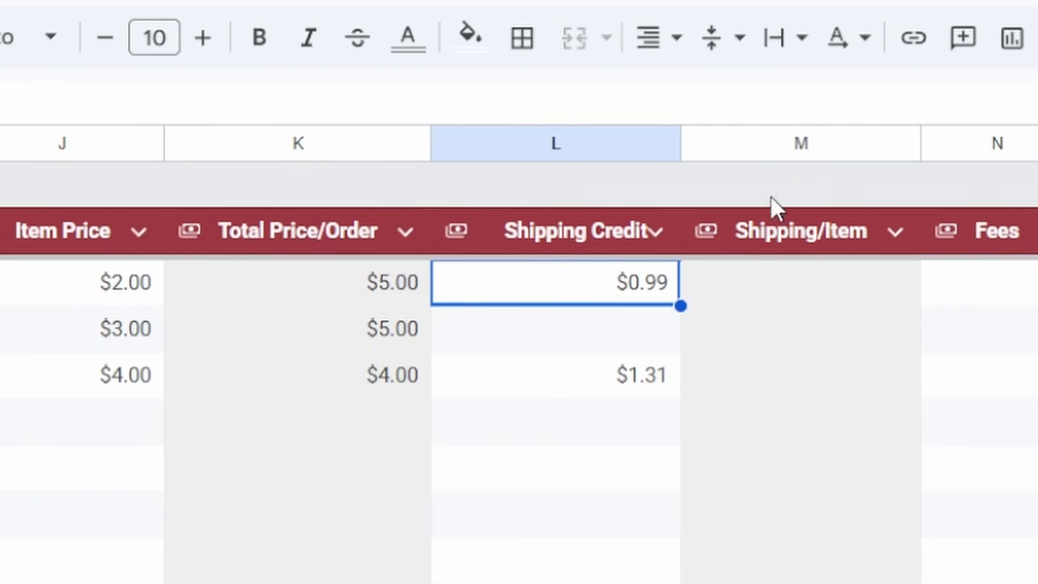
{"action": "left_click", "coordinate": [801, 289]}
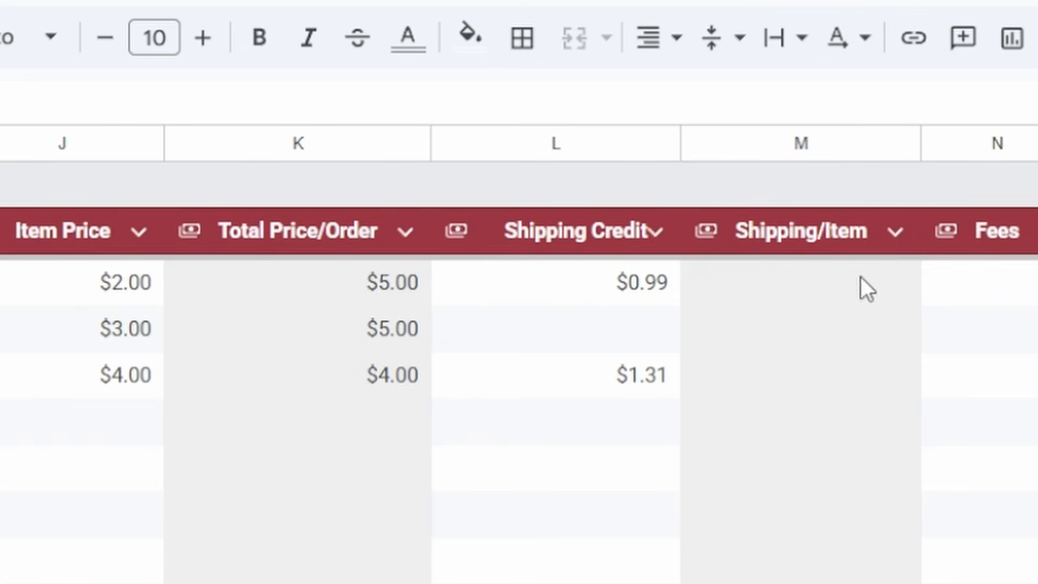
{"action": "left_click", "coordinate": [829, 279]}
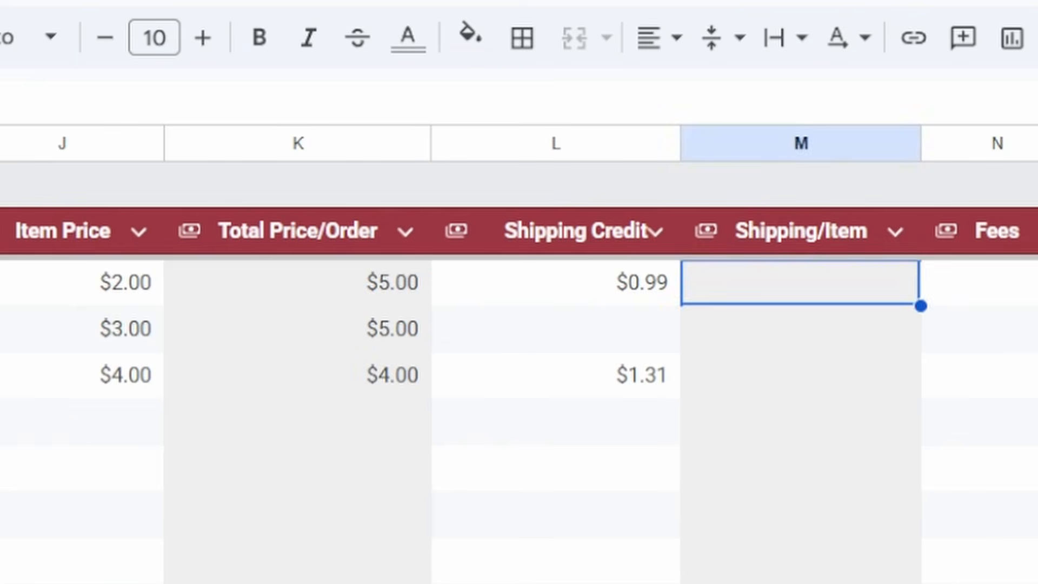
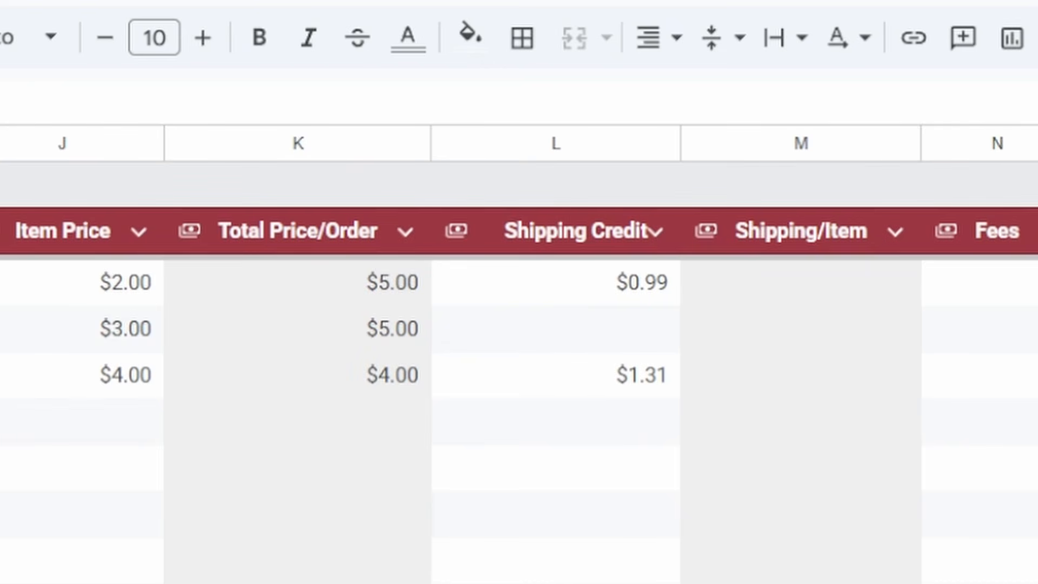
Step: Start the Shipping/Item formula in cell M2 with =IF(A2=0, , SUMIF(A:A, A2, L:L), leaving the cell in editing
{"action": "left_click", "coordinate": [865, 291]}
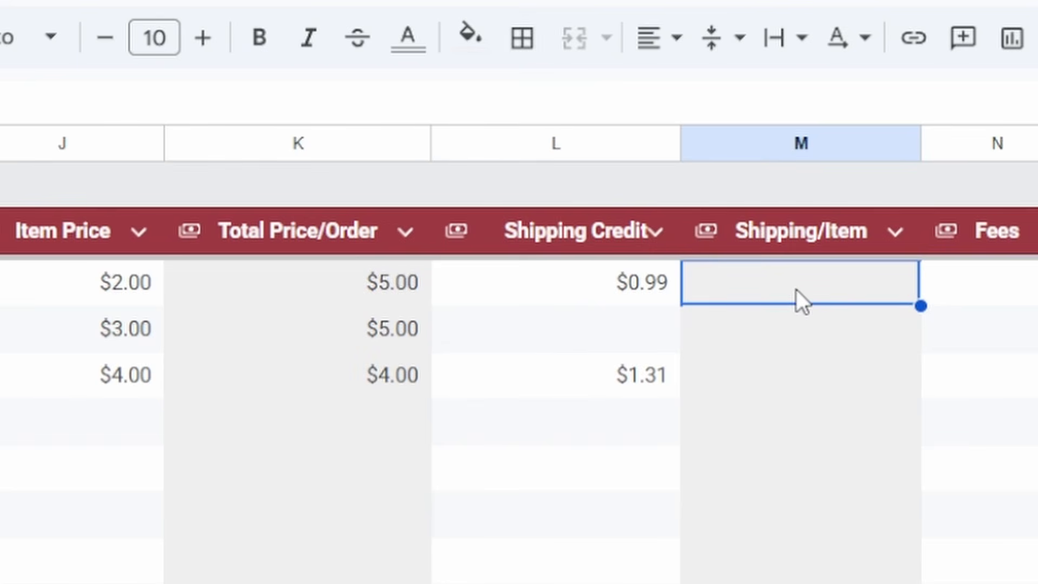
{"action": "type", "text": "+I"}
{"action": "key", "text": "BackSpace"}
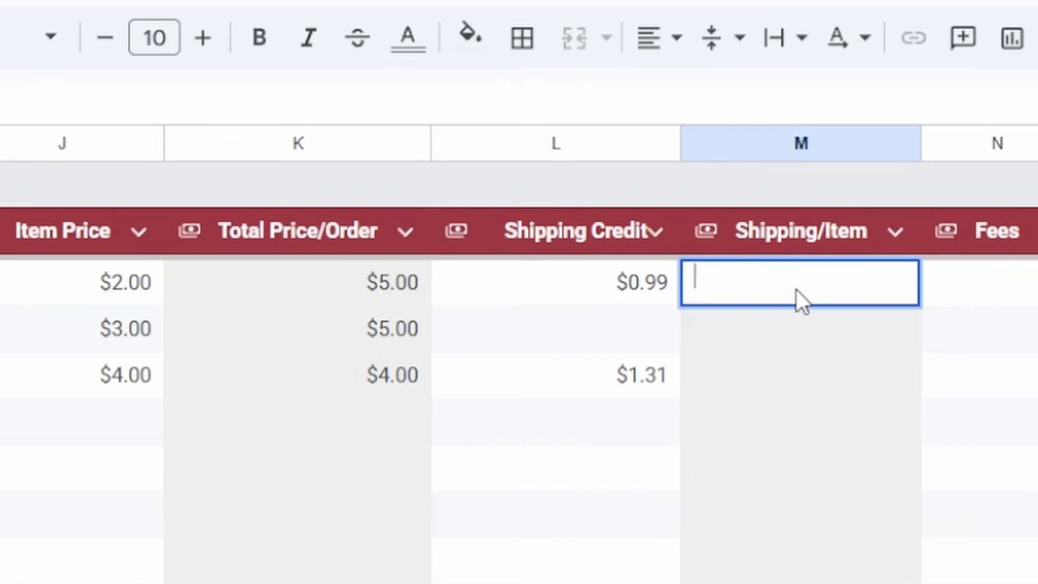
{"action": "key", "text": "BackSpace"}
{"action": "type", "text": "=IF"}
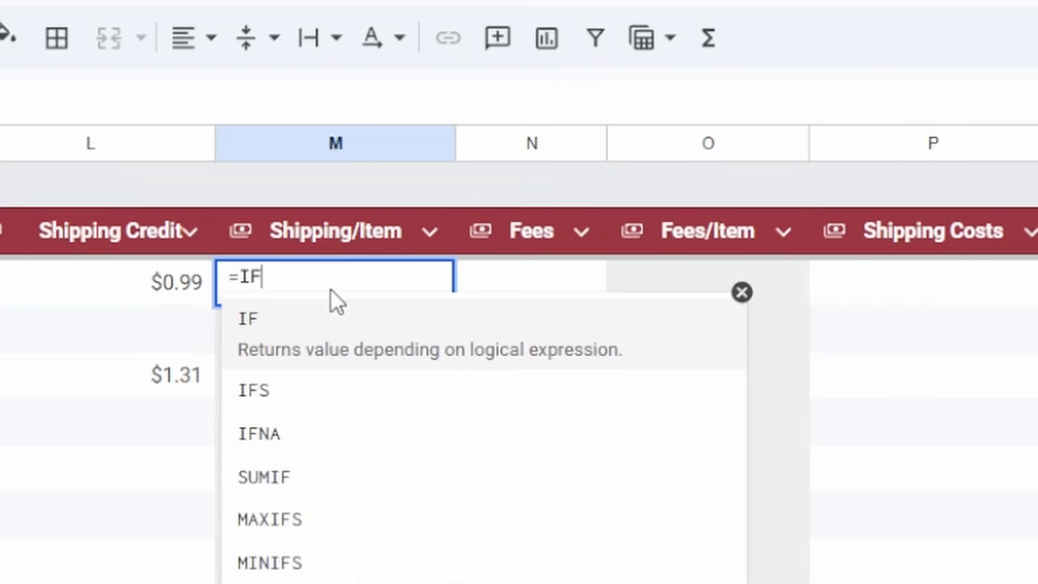
{"action": "type", "text": "(A2"}
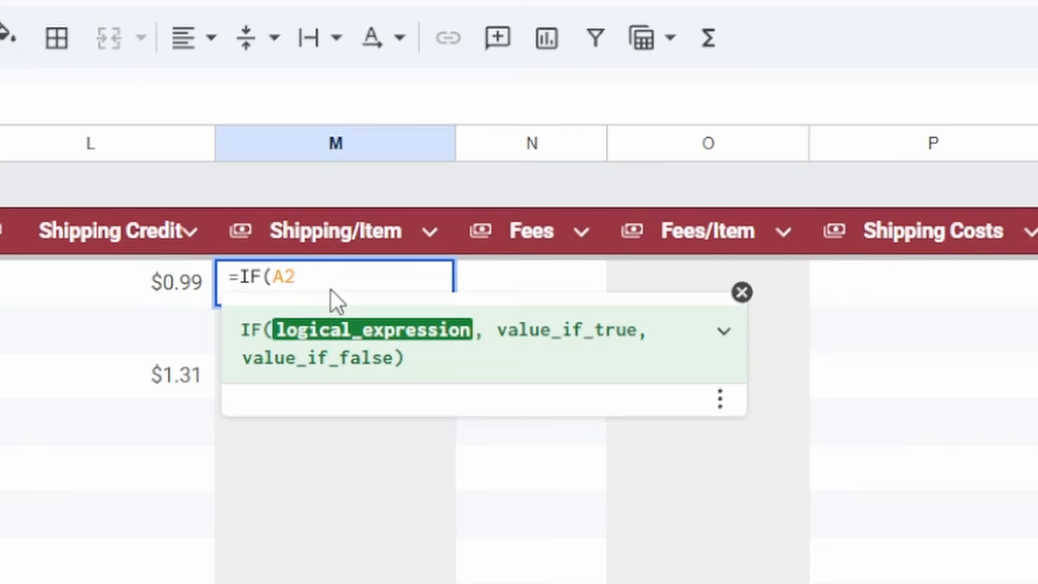
{"action": "type", "text": "=0, ,"}
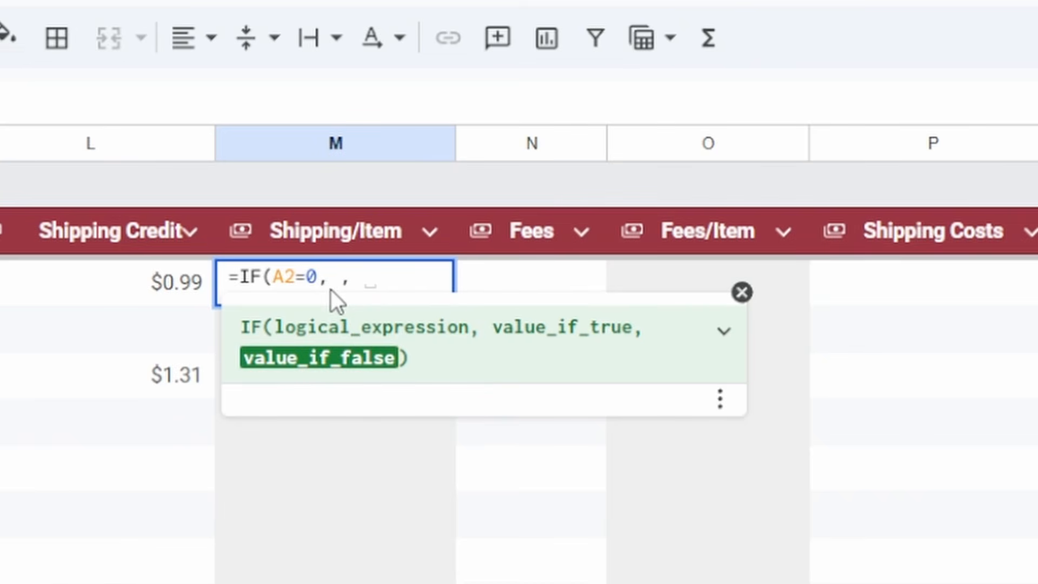
{"action": "type", "text": "SUMIF("}
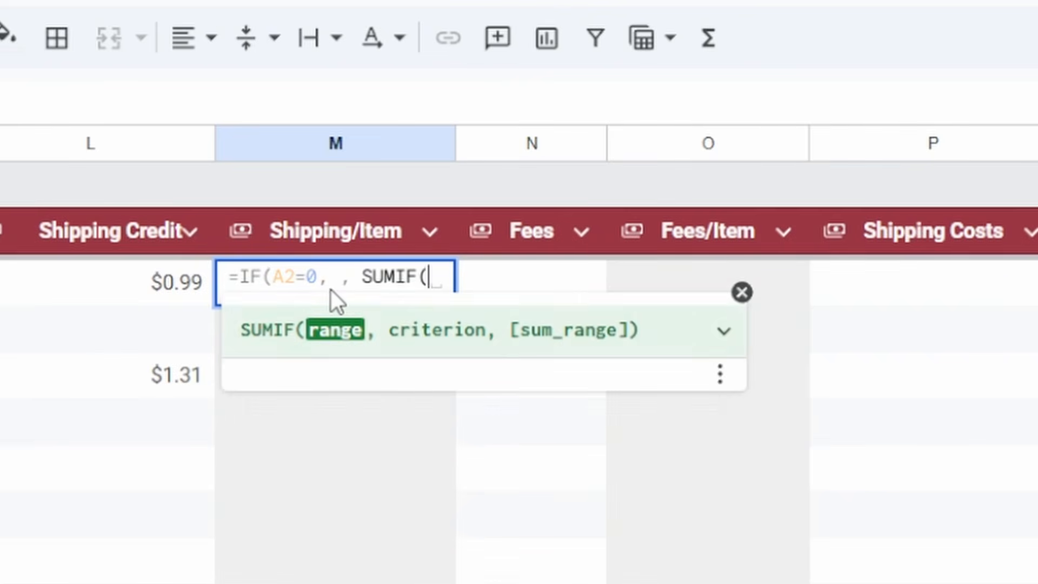
{"action": "type", "text": "A:A"}
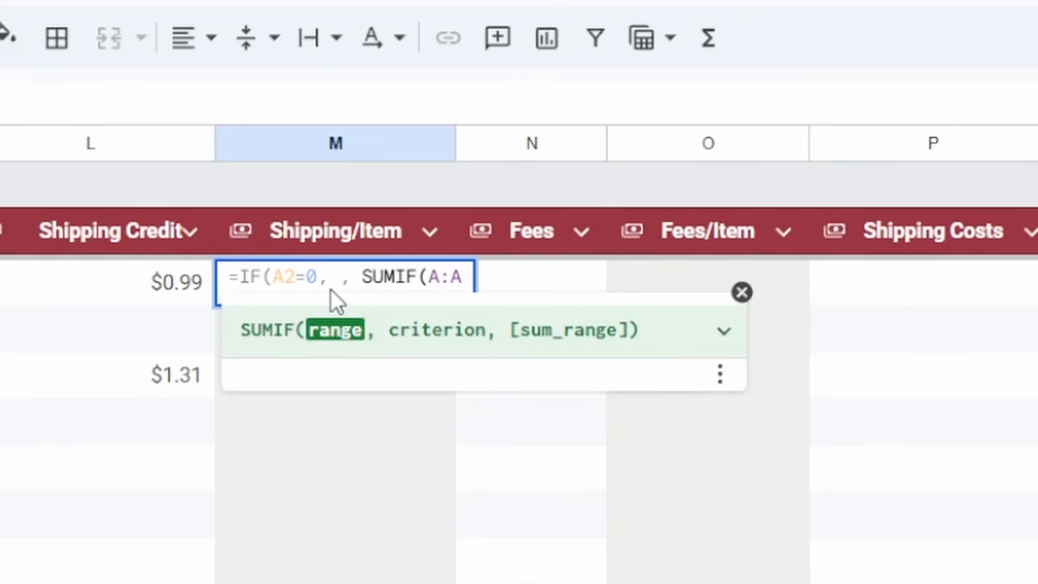
{"action": "type", "text": ", A2, "}
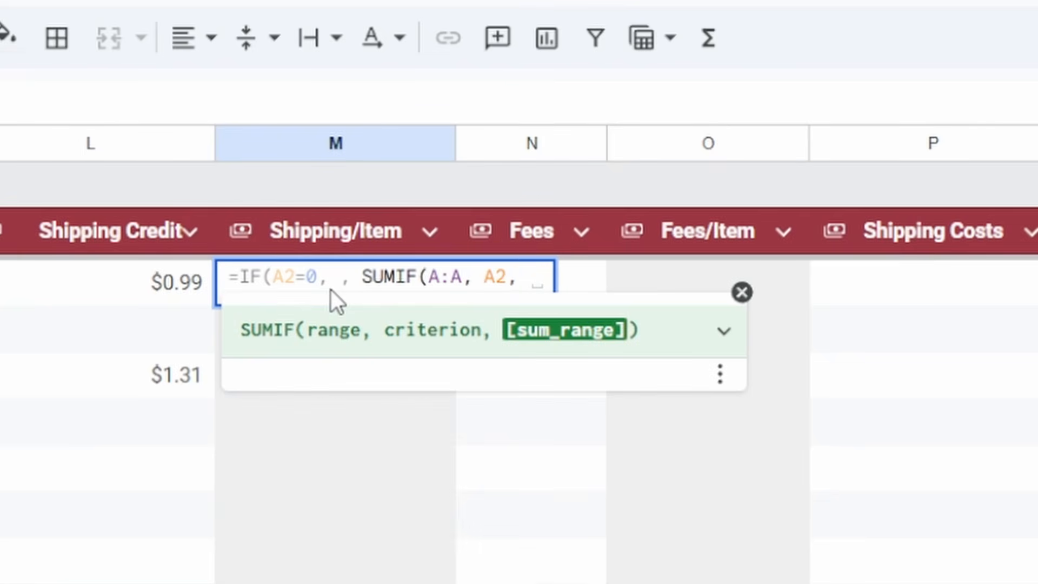
{"action": "type", "text": "L:L)"}
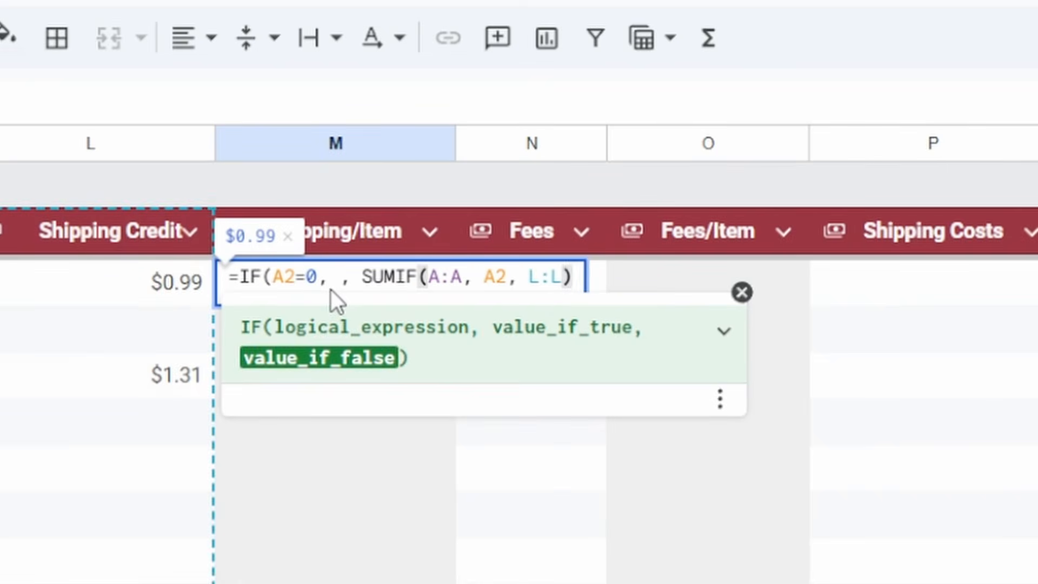
Step: Multiply the SUMIF part of the M2 formula by H2 and enclose it in parentheses as (SUMIF(A:A, A2, L:L)*H2)
{"action": "key", "text": "Left"}
{"action": "key", "text": "Left"}
{"action": "key", "text": "Left"}
{"action": "key", "text": "Left"}
{"action": "key", "text": "Left"}
{"action": "key", "text": "Left"}
{"action": "key", "text": "Left"}
{"action": "key", "text": "Left"}
{"action": "key", "text": "Left"}
{"action": "key", "text": "Left"}
{"action": "key", "text": "Left"}
{"action": "key", "text": "Left"}
{"action": "key", "text": "Left"}
{"action": "key", "text": "Left"}
{"action": "key", "text": "Left"}
{"action": "key", "text": "Left"}
{"action": "key", "text": "Left"}
{"action": "key", "text": "Left"}
{"action": "key", "text": "Left"}
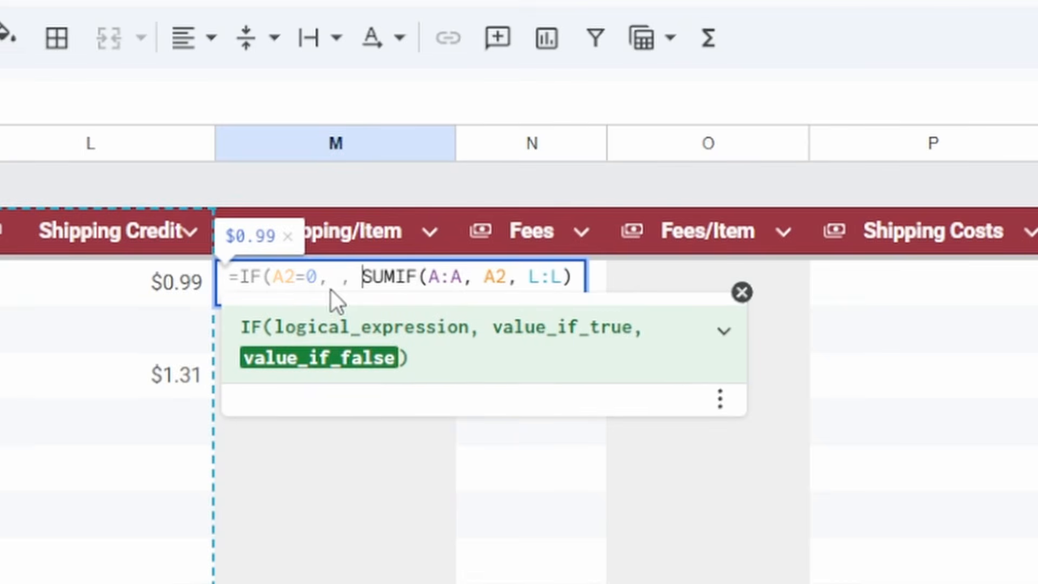
{"action": "key", "text": "Right"}
{"action": "key", "text": "Left"}
{"action": "type", "text": "("}
{"action": "key", "text": "Right"}
{"action": "key", "text": "Right"}
{"action": "key", "text": "Right"}
{"action": "key", "text": "Right"}
{"action": "key", "text": "Right"}
{"action": "key", "text": "Right"}
{"action": "key", "text": "Right"}
{"action": "key", "text": "Right"}
{"action": "key", "text": "Right"}
{"action": "key", "text": "Right"}
{"action": "key", "text": "Right"}
{"action": "key", "text": "Right"}
{"action": "key", "text": "Right"}
{"action": "key", "text": "Right"}
{"action": "key", "text": "Right"}
{"action": "key", "text": "Right"}
{"action": "key", "text": "Right"}
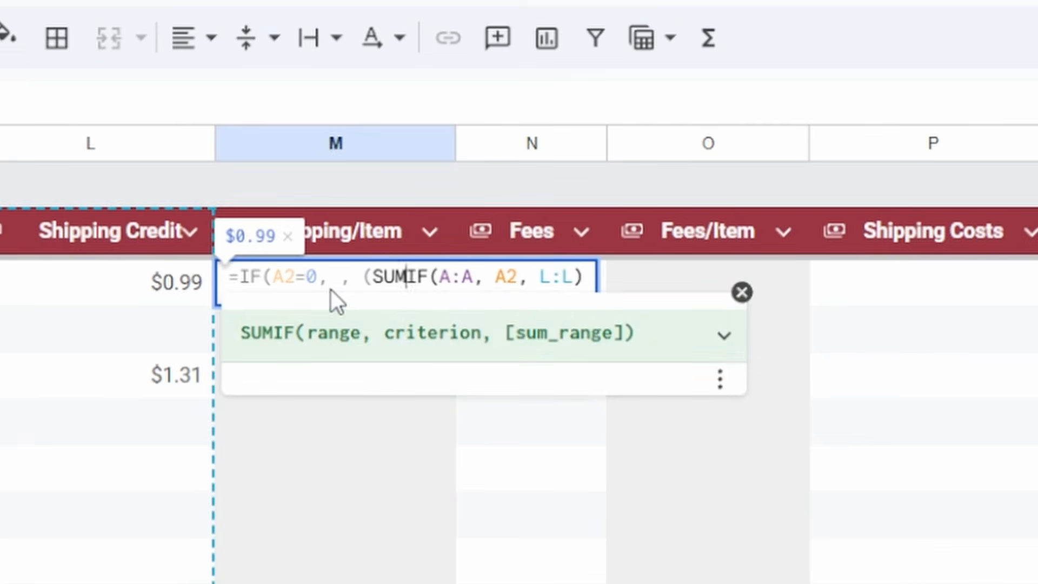
{"action": "key", "text": "Right"}
{"action": "key", "text": "Right"}
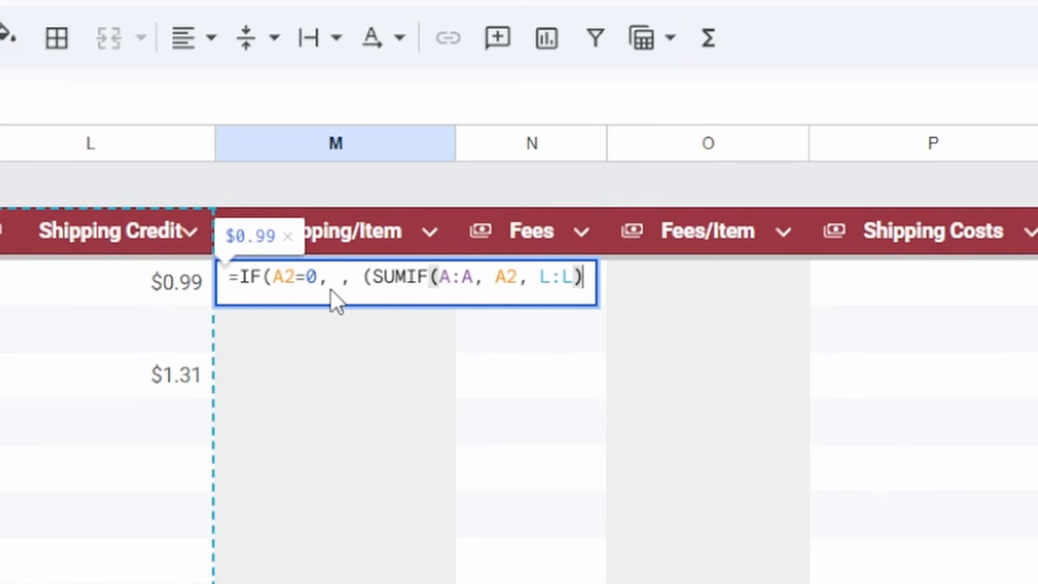
{"action": "type", "text": "*"}
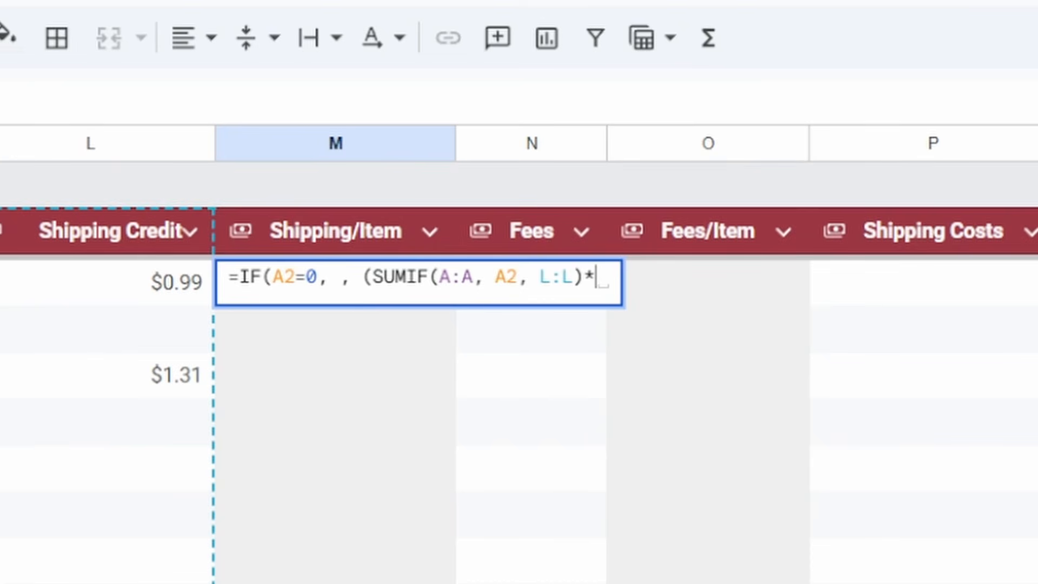
{"action": "type", "text": "H2"}
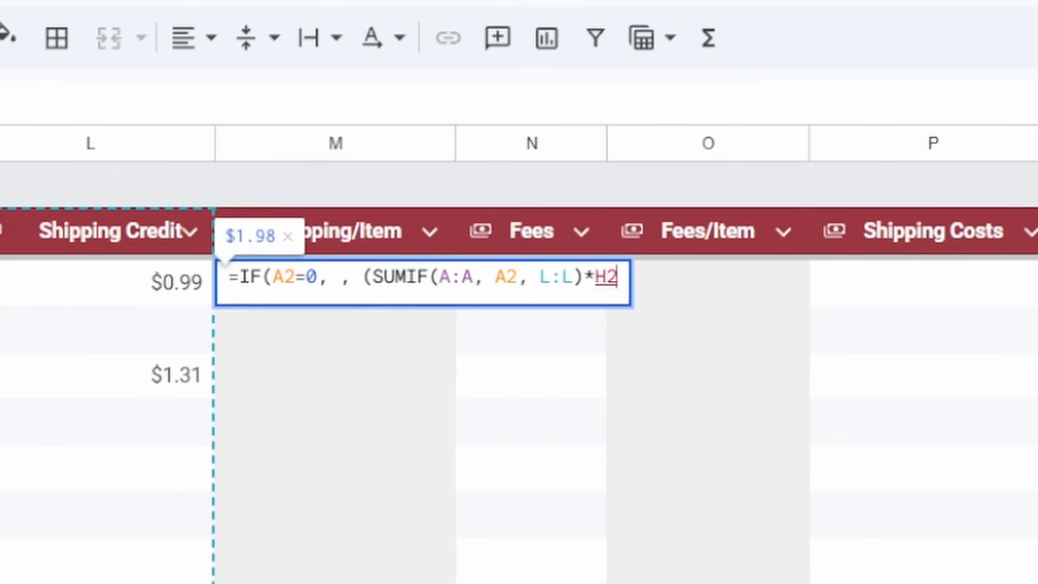
{"action": "type", "text": ")"}
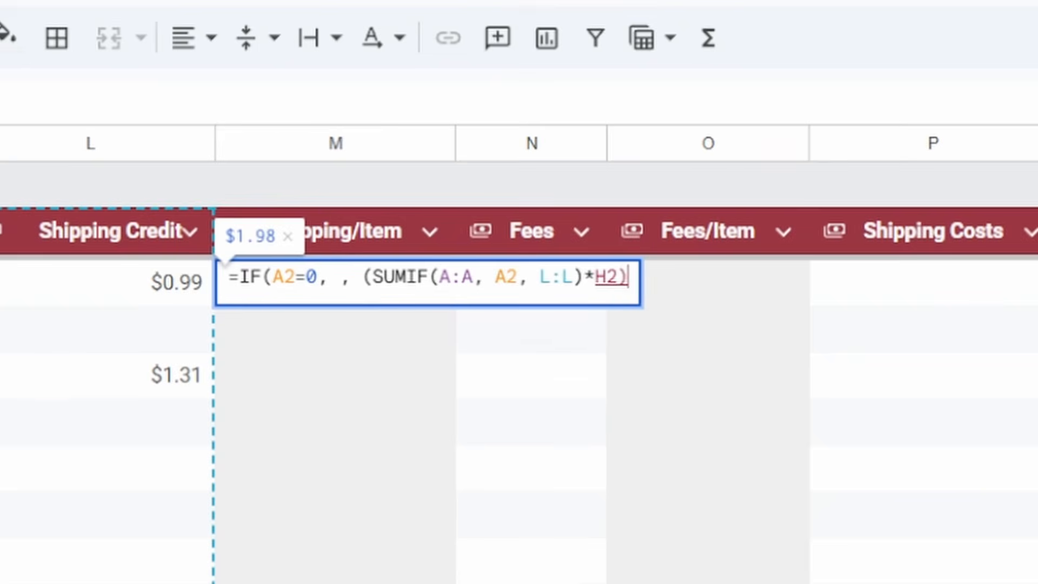
Step: Complete the M2 formula as =IF(A2=0, , ((SUMIF(A:A, A2, L:L)*H2)/I2)) and accept the suggested autofill for the rest of the Shipping/Item column
{"action": "key", "text": "Left"}
{"action": "key", "text": "Left"}
{"action": "key", "text": "Left"}
{"action": "key", "text": "Left"}
{"action": "key", "text": "Left"}
{"action": "key", "text": "Left"}
{"action": "key", "text": "Left"}
{"action": "key", "text": "Left"}
{"action": "key", "text": "Left"}
{"action": "key", "text": "Left"}
{"action": "key", "text": "Left"}
{"action": "key", "text": "Left"}
{"action": "key", "text": "Left"}
{"action": "key", "text": "Left"}
{"action": "key", "text": "Left"}
{"action": "key", "text": "Left"}
{"action": "key", "text": "Left"}
{"action": "key", "text": "Left"}
{"action": "key", "text": "Left"}
{"action": "key", "text": "Left"}
{"action": "key", "text": "Left"}
{"action": "key", "text": "Left"}
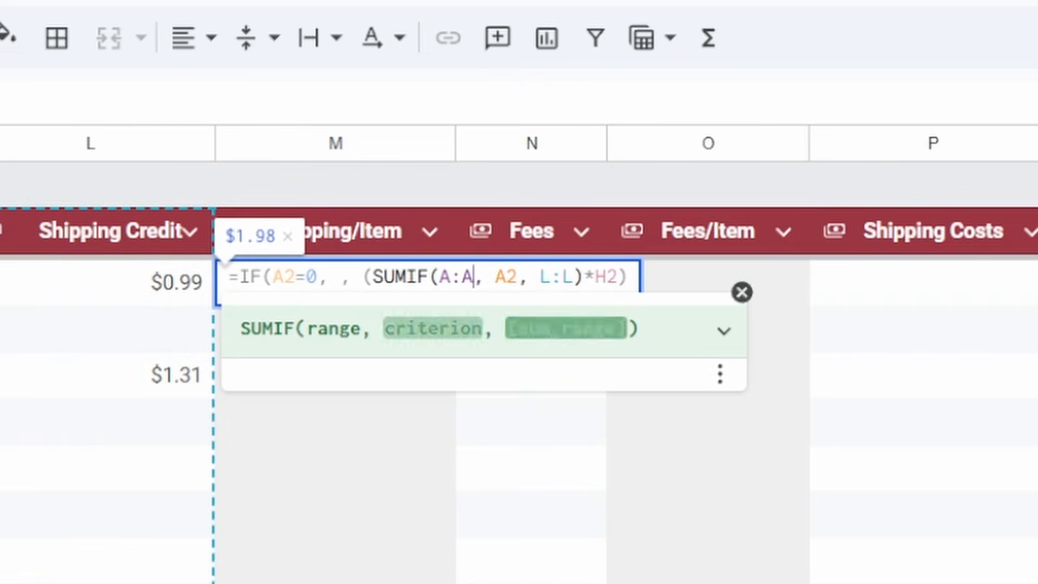
{"action": "key", "text": "Left"}
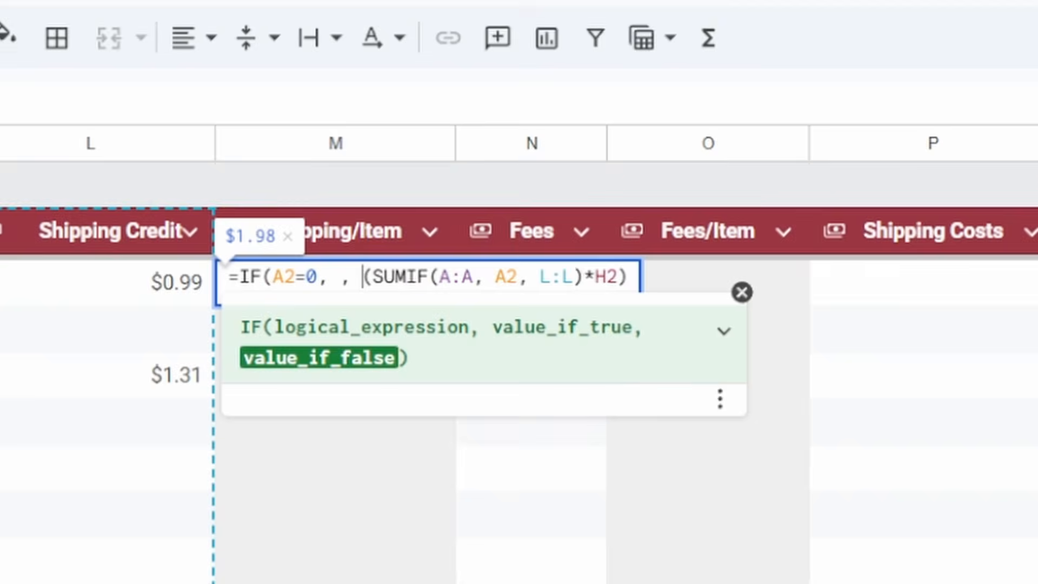
{"action": "type", "text": "("}
{"action": "key", "text": "Right"}
{"action": "key", "text": "Right"}
{"action": "key", "text": "Right"}
{"action": "key", "text": "Right"}
{"action": "key", "text": "Right"}
{"action": "key", "text": "Right"}
{"action": "key", "text": "Right"}
{"action": "key", "text": "Right"}
{"action": "key", "text": "Right"}
{"action": "key", "text": "Right"}
{"action": "key", "text": "Right"}
{"action": "key", "text": "Right"}
{"action": "key", "text": "Right"}
{"action": "key", "text": "Right"}
{"action": "key", "text": "Right"}
{"action": "key", "text": "Right"}
{"action": "key", "text": "Right"}
{"action": "key", "text": "Right"}
{"action": "key", "text": "Right"}
{"action": "key", "text": "Right"}
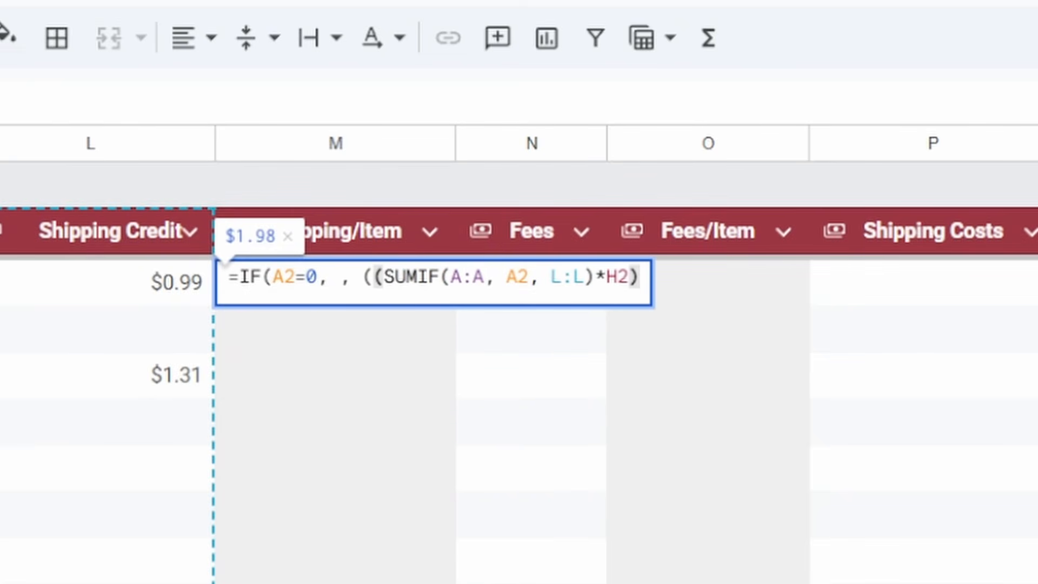
{"action": "type", "text": "/"}
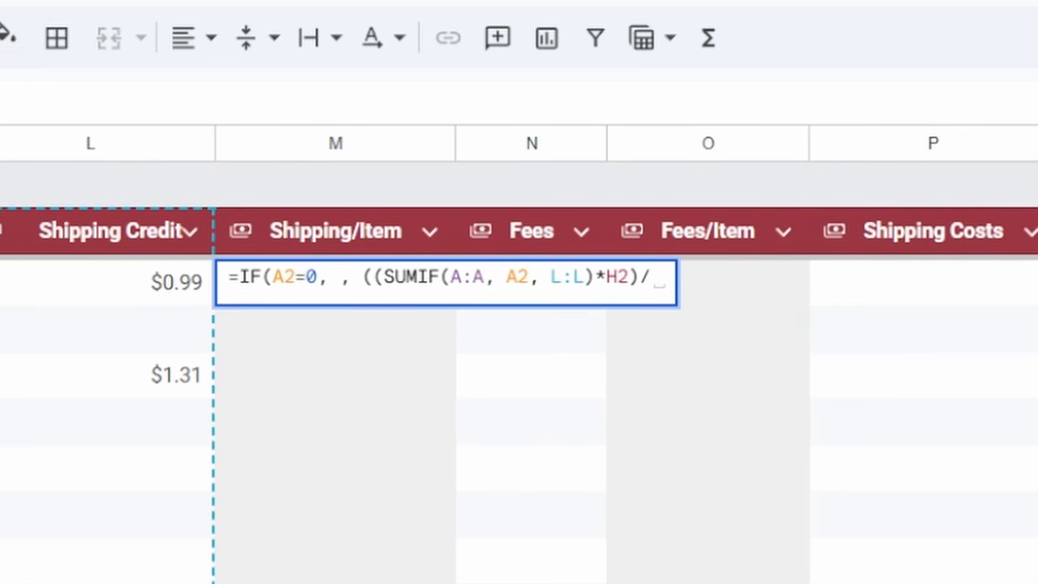
{"action": "type", "text": "I2"}
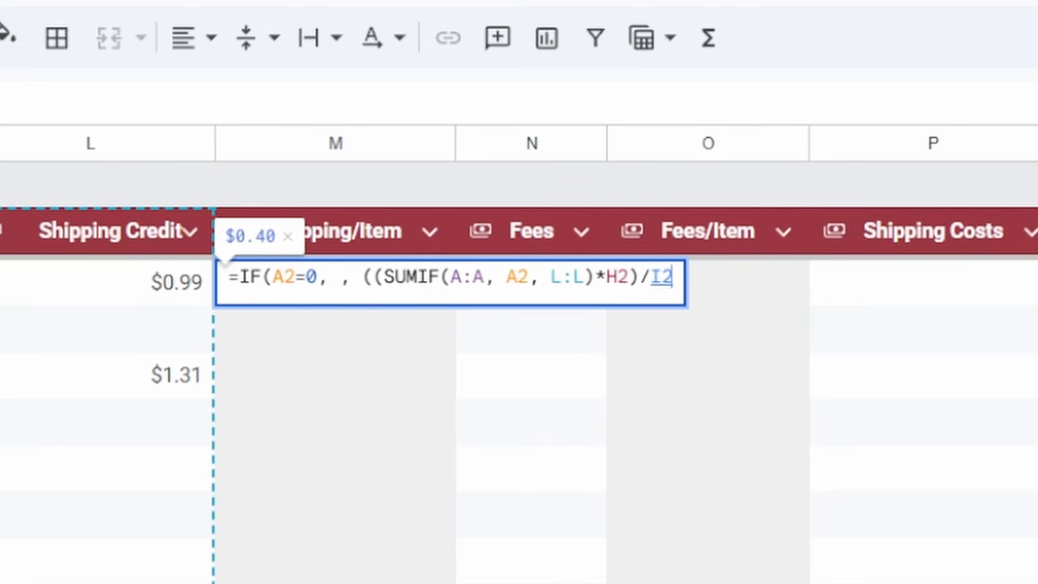
{"action": "type", "text": ")"}
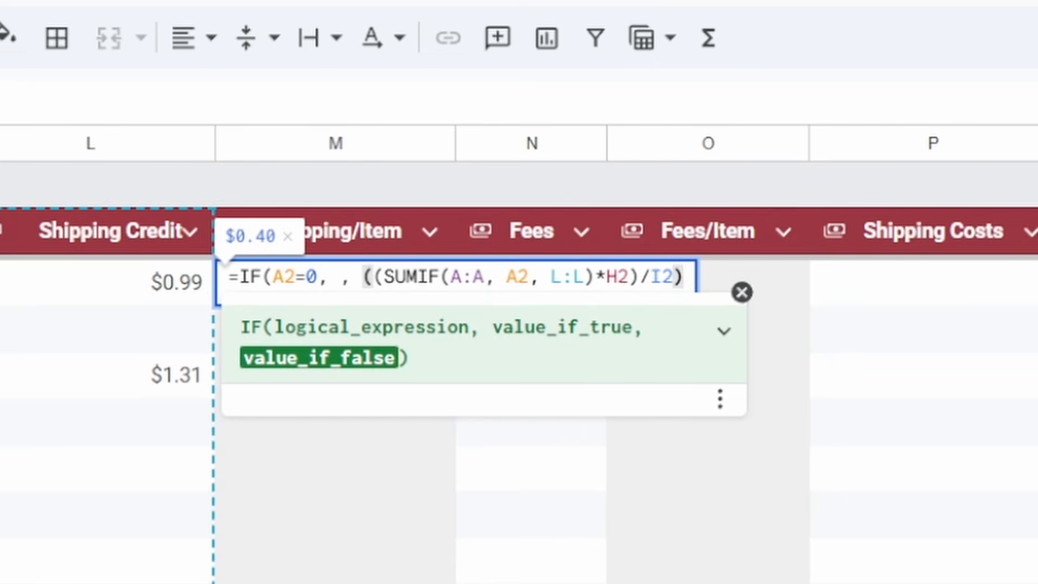
{"action": "type", "text": ")"}
{"action": "key", "text": "Return"}
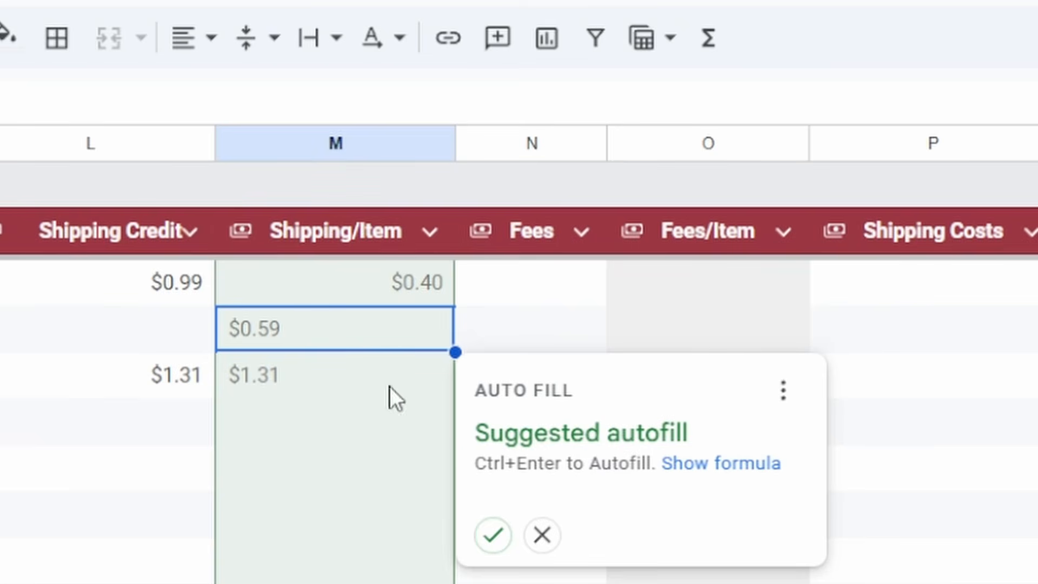
{"action": "left_click", "coordinate": [493, 534]}
Step: Compare the Shipping/Item cells M2 to M4 with their Shipping Credit entries and review the formula filled into M3
{"action": "left_click", "coordinate": [171, 296]}
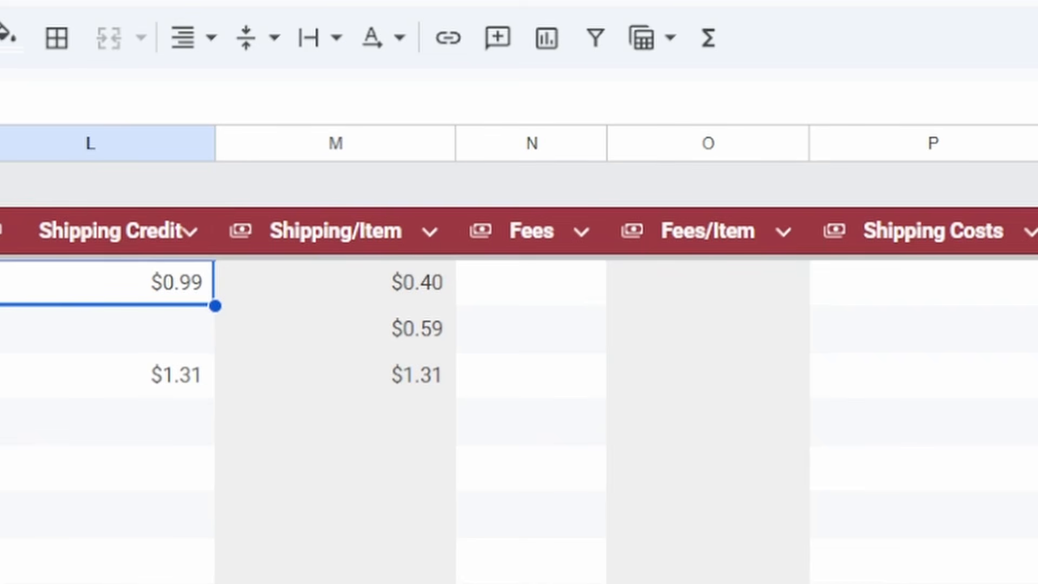
{"action": "left_click", "coordinate": [341, 281]}
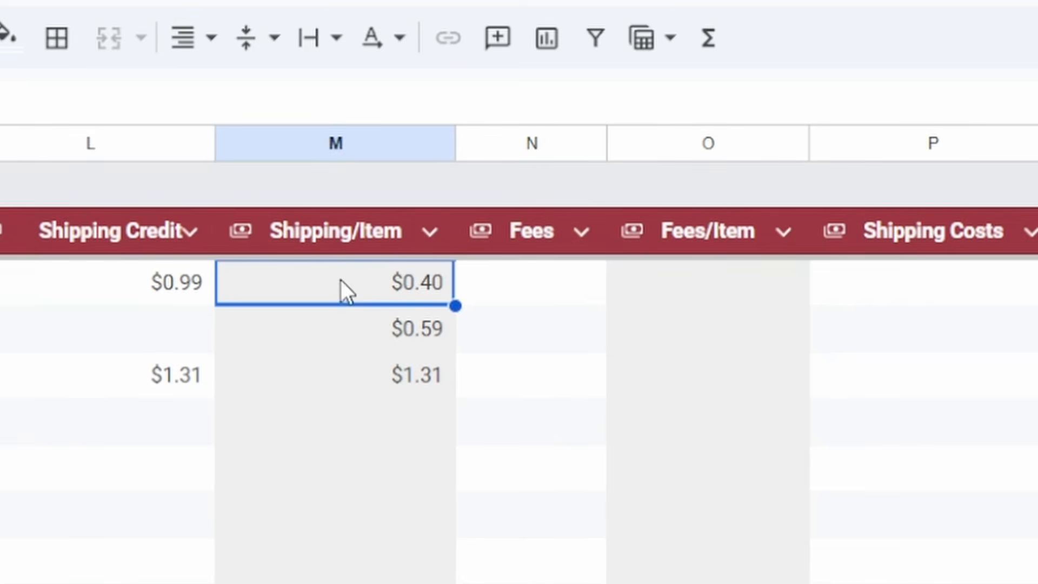
{"action": "left_click", "coordinate": [378, 328]}
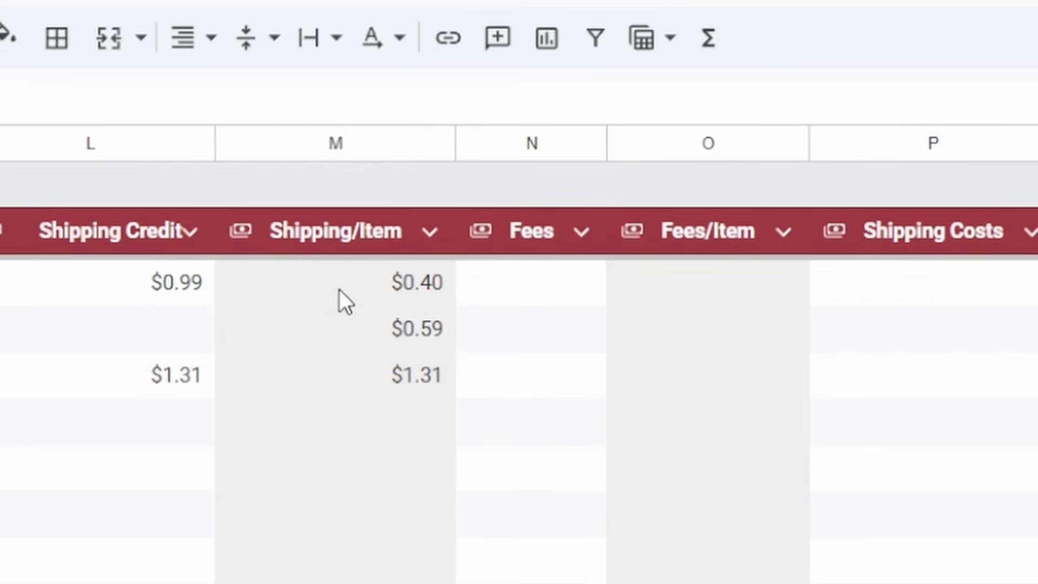
{"action": "left_click", "coordinate": [340, 291]}
{"action": "key", "text": "Down"}
{"action": "left_click", "coordinate": [341, 291]}
{"action": "left_click", "coordinate": [331, 342]}
{"action": "left_click", "coordinate": [332, 286]}
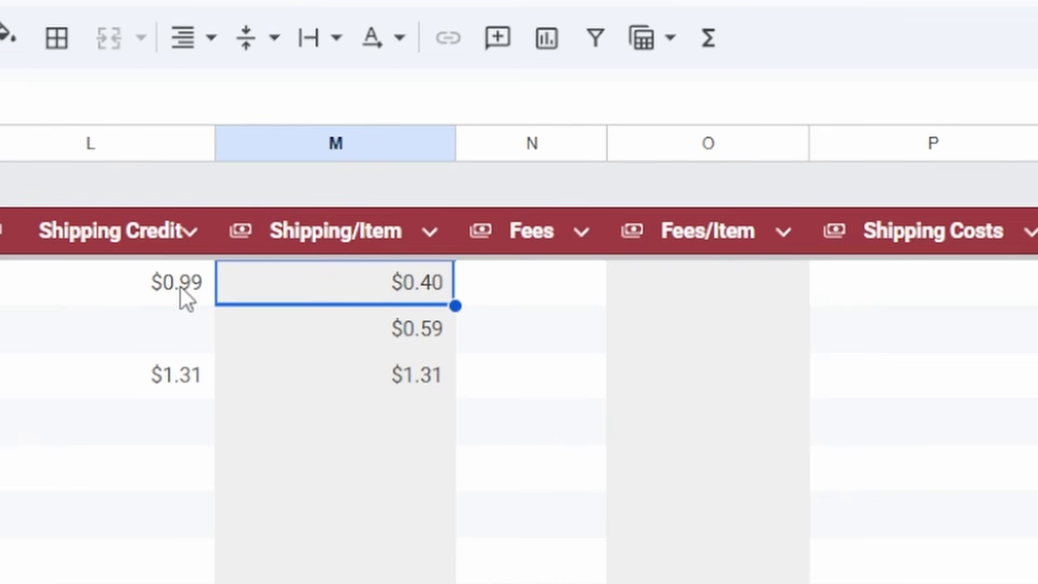
{"action": "left_click", "coordinate": [146, 301]}
{"action": "left_click", "coordinate": [161, 327]}
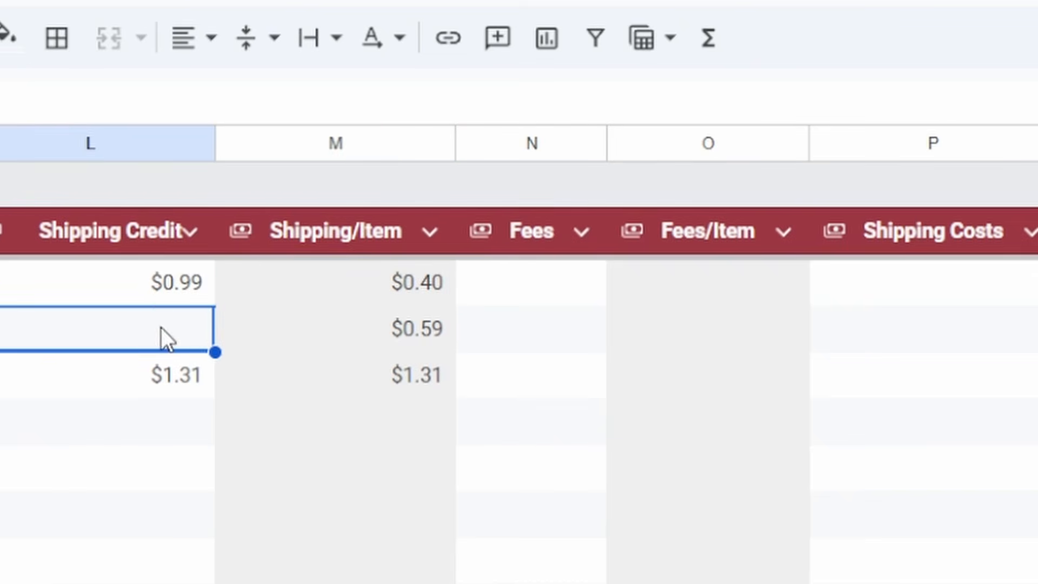
{"action": "left_click", "coordinate": [154, 293]}
{"action": "left_click", "coordinate": [326, 313]}
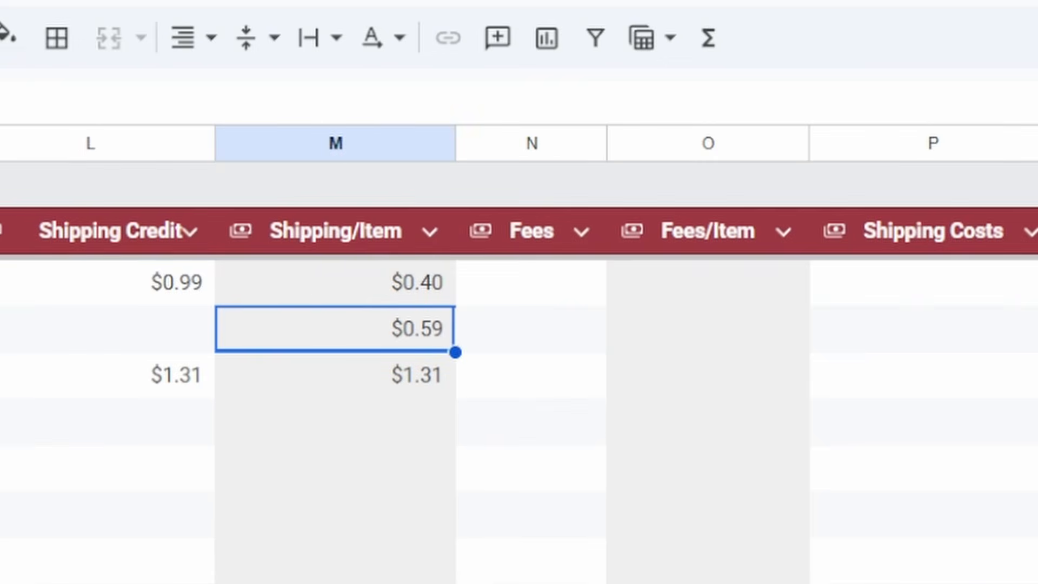
{"action": "key", "text": "Return"}
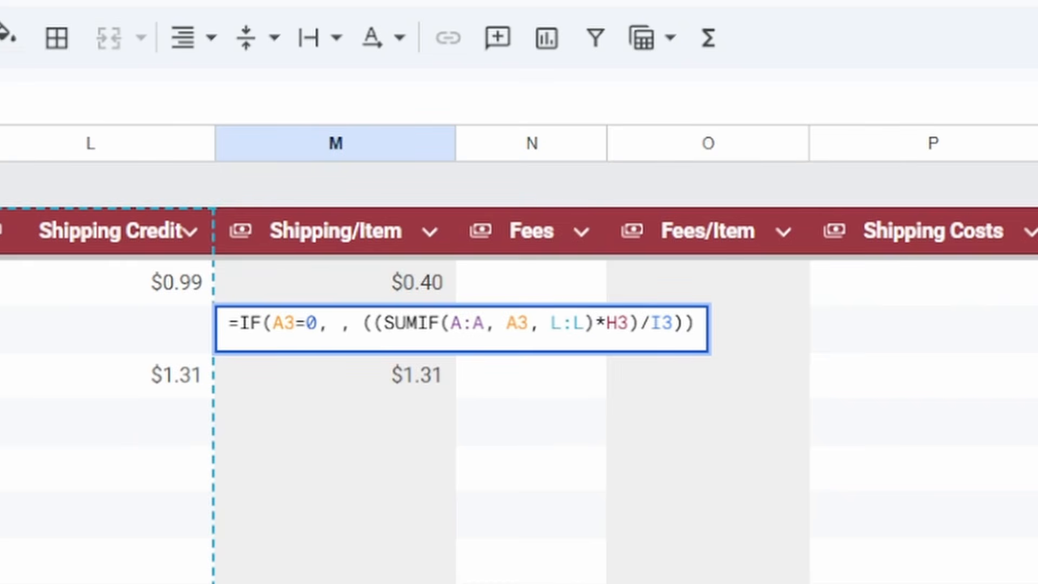
{"action": "key", "text": "Return"}
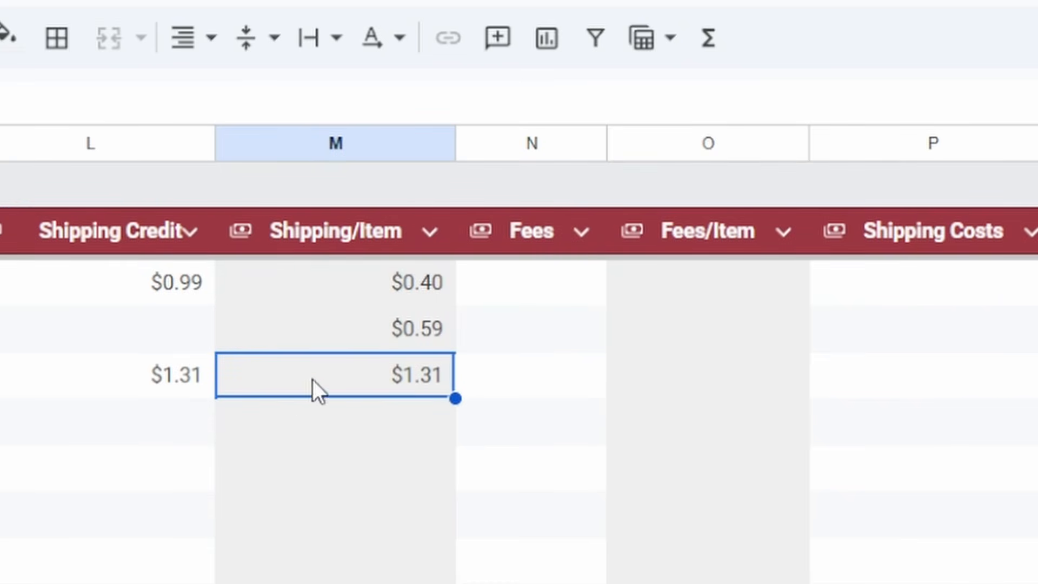
{"action": "left_click", "coordinate": [183, 381]}
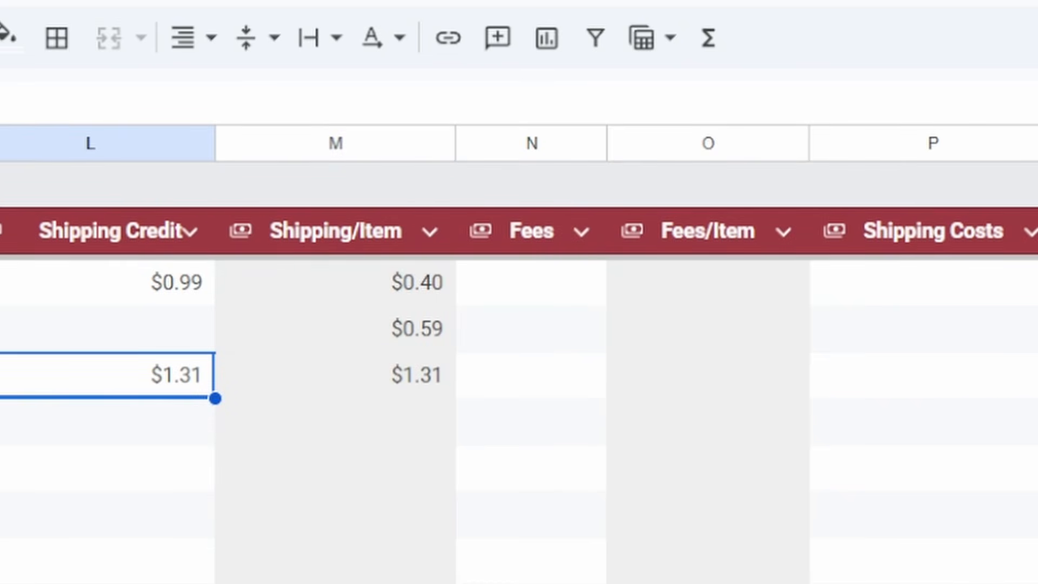
{"action": "left_click", "coordinate": [453, 382]}
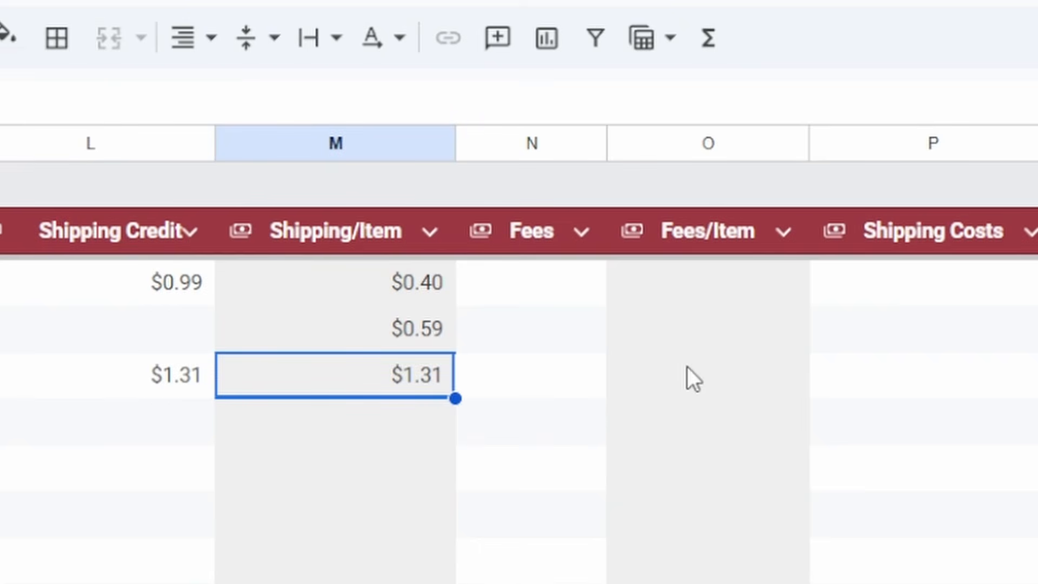
Step: Enter sample Fees values of .52 in cell N2 and .65 in cell N4
{"action": "left_click", "coordinate": [520, 273]}
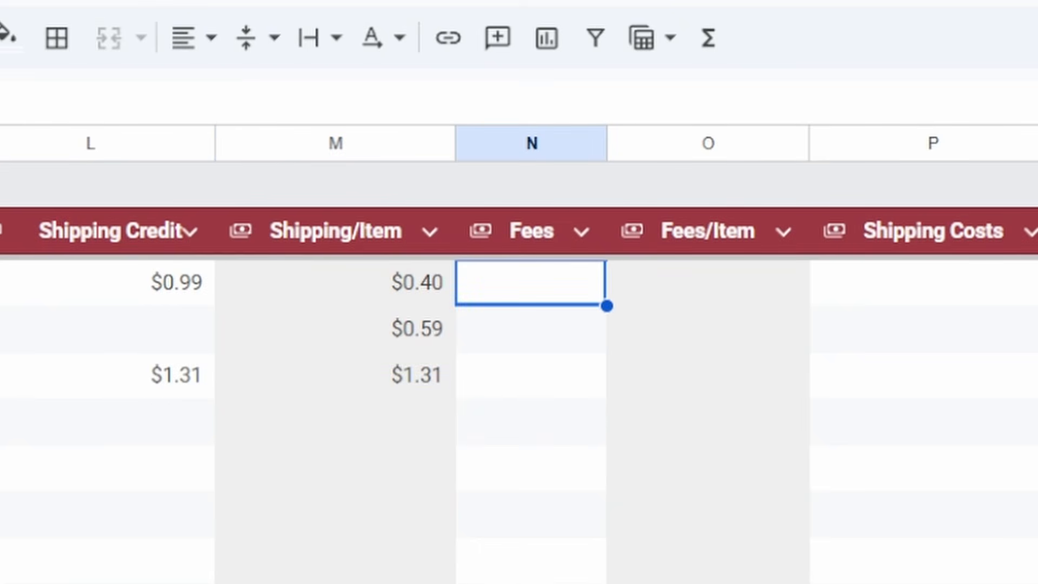
{"action": "type", "text": ".52"}
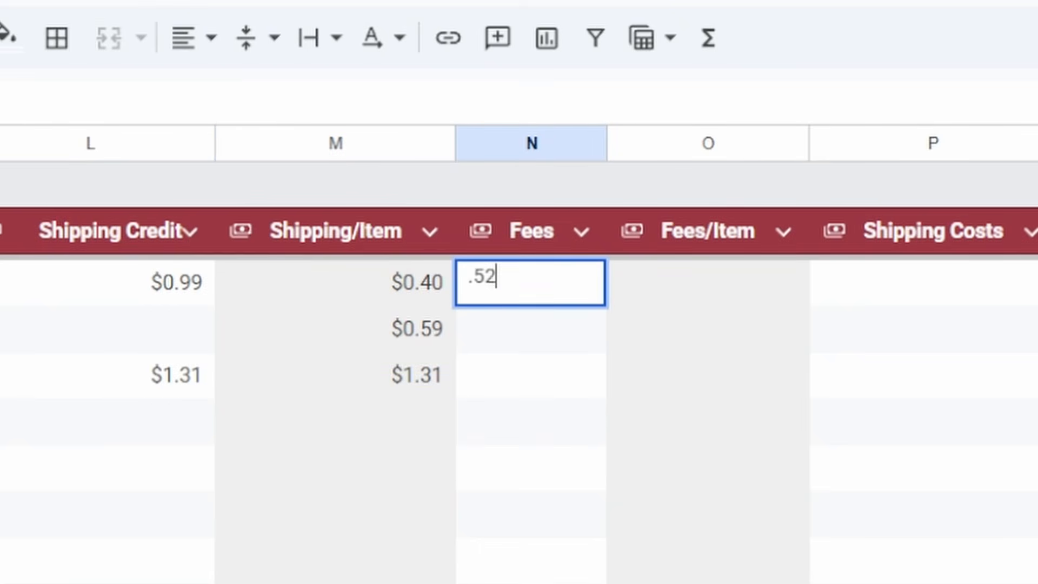
{"action": "key", "text": "Return"}
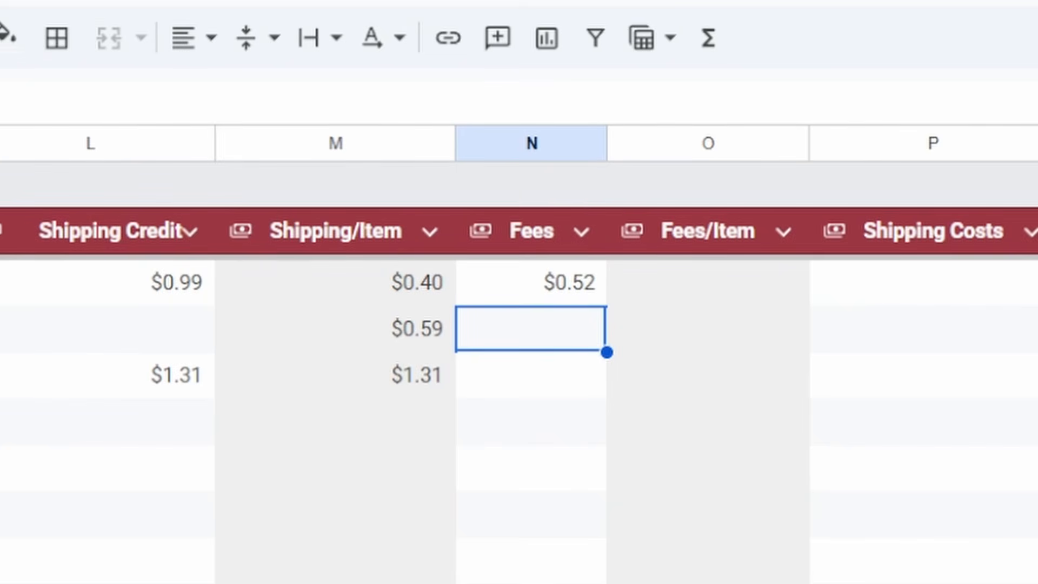
{"action": "key", "text": "Return"}
{"action": "key", "text": "Return"}
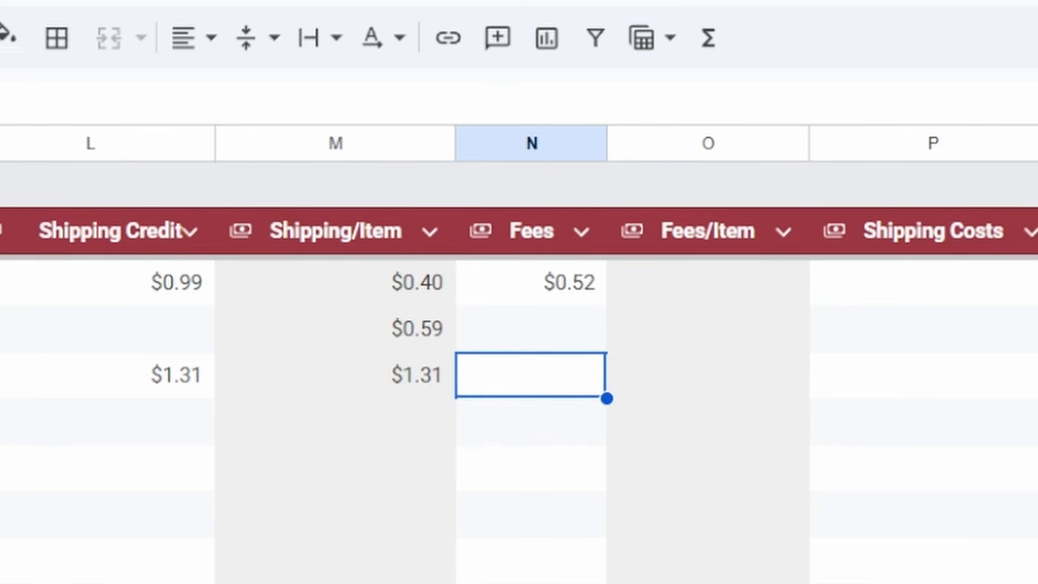
{"action": "type", "text": ".65"}
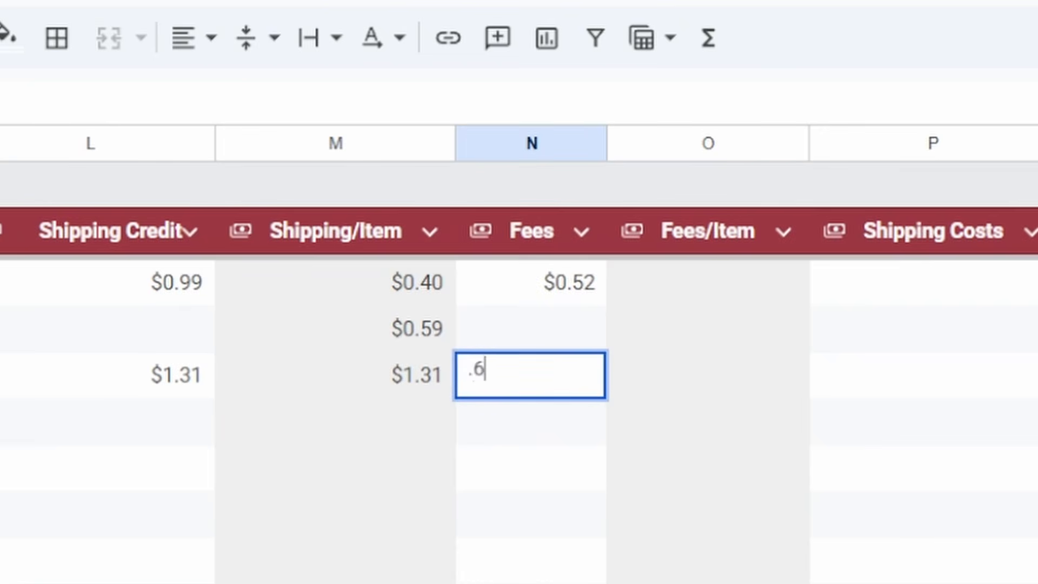
{"action": "key", "text": "Return"}
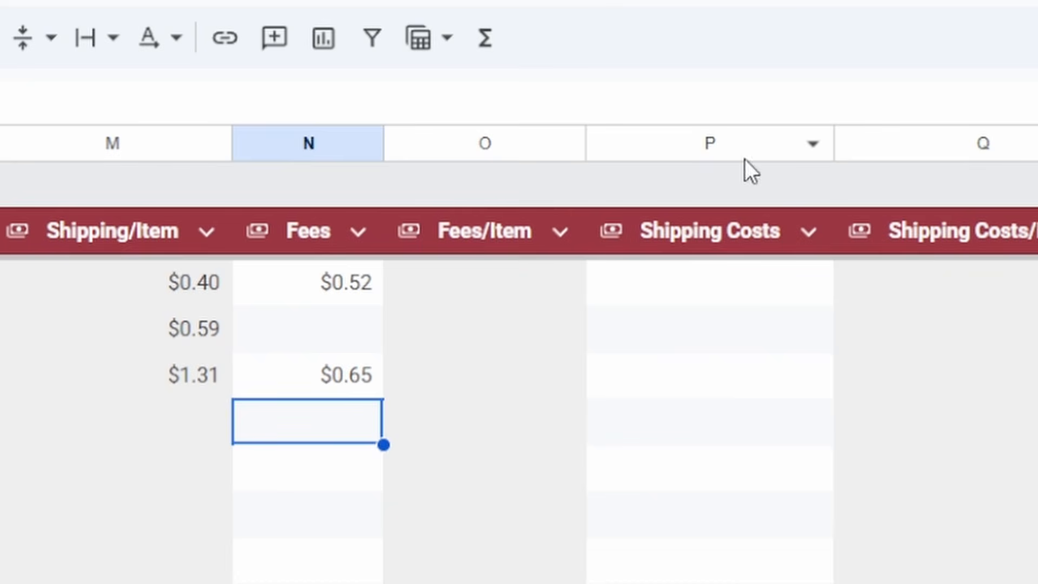
Step: Start the Fees/Item formula in cell O2 with =IF(A2=0, , leaving the value-if-true argument blank
{"action": "left_click", "coordinate": [400, 275]}
{"action": "type", "text": "=IF("}
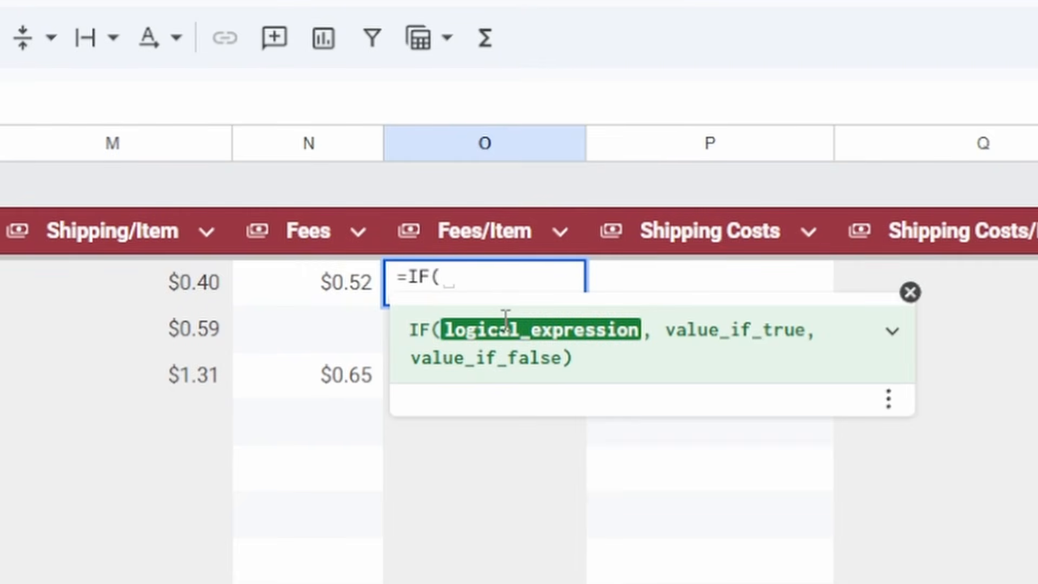
{"action": "type", "text": "A2:"}
{"action": "key", "text": "BackSpace"}
{"action": "type", "text": "=0, , "}
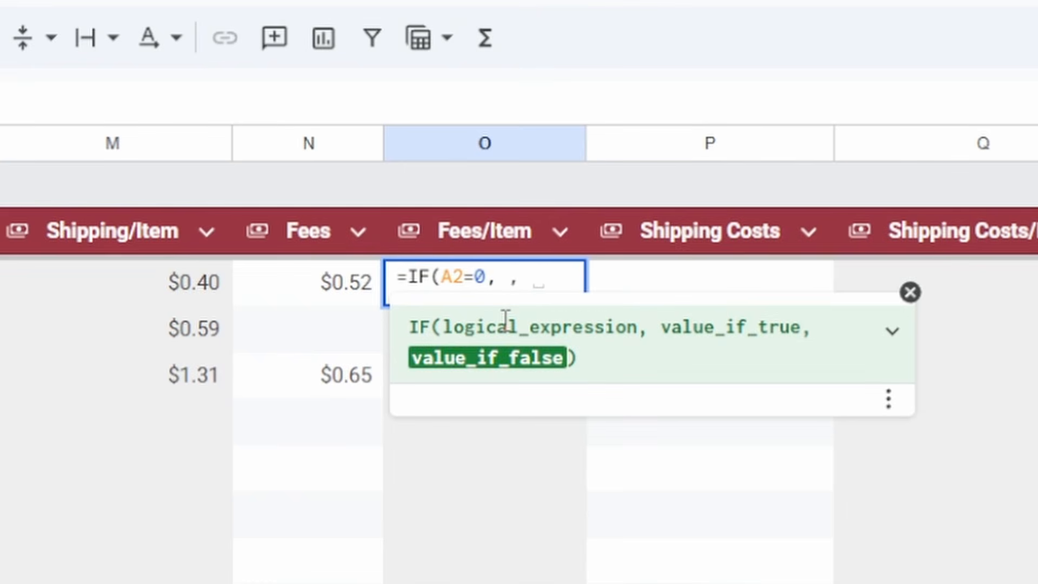
Step: Add ((SUMIF(A:A, A2, N:N)) to the O2 formula as the start of its value-if-false argument, summing the matching Fees
{"action": "type", "text": "((SUM"}
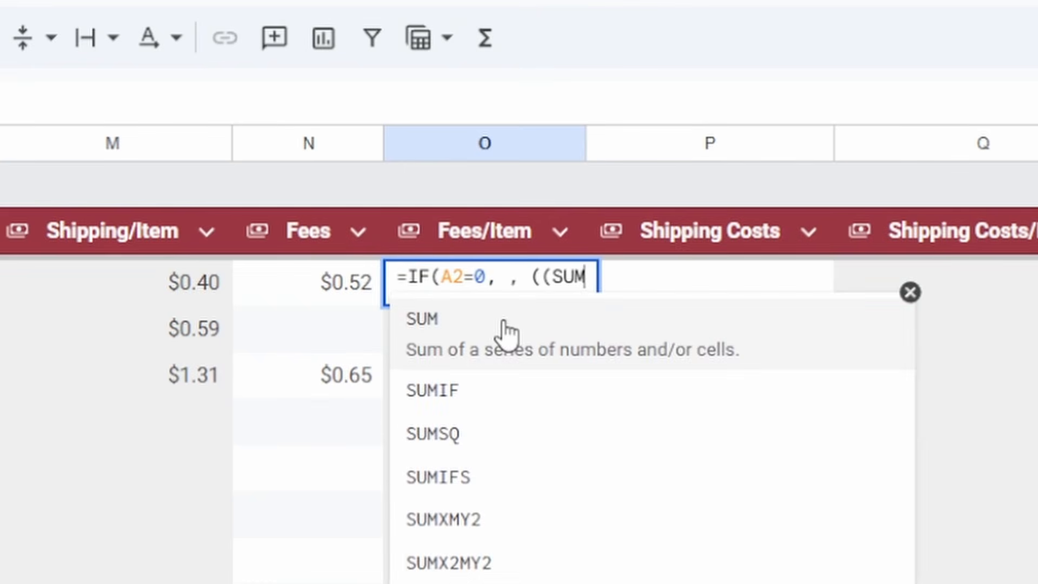
{"action": "type", "text": "IF("}
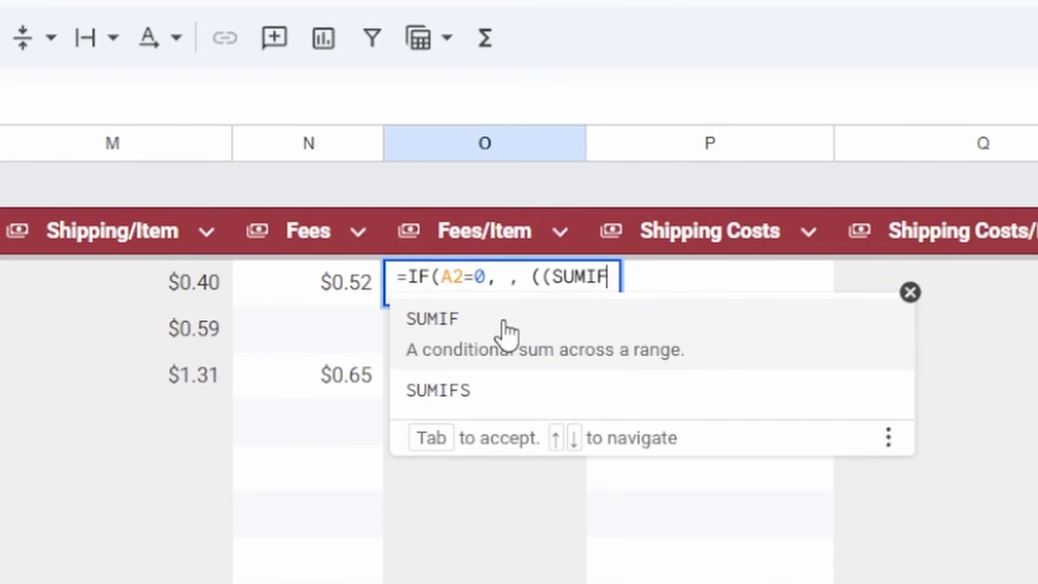
{"action": "type", "text": "A:"}
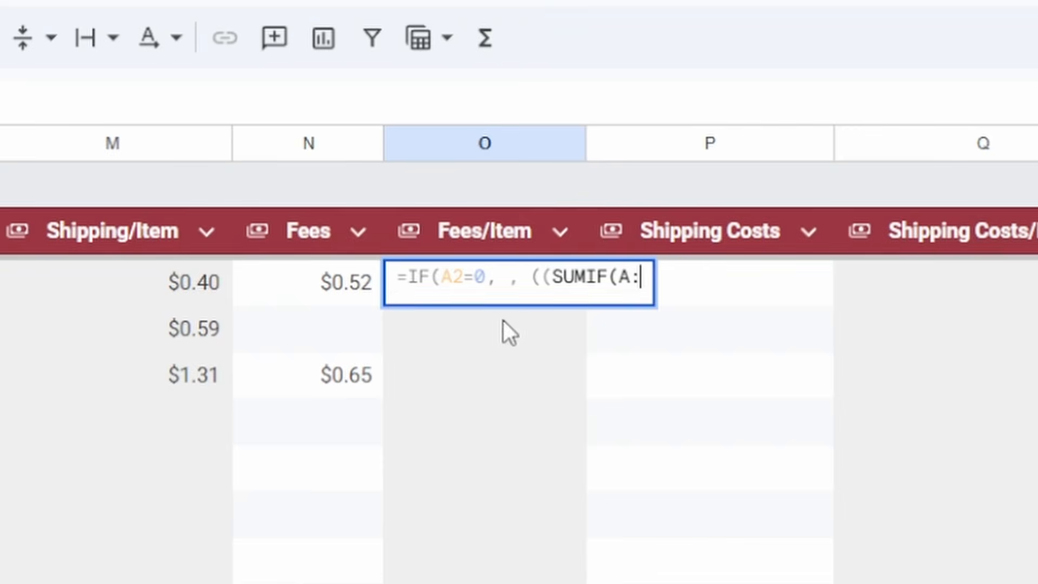
{"action": "type", "text": "A, "}
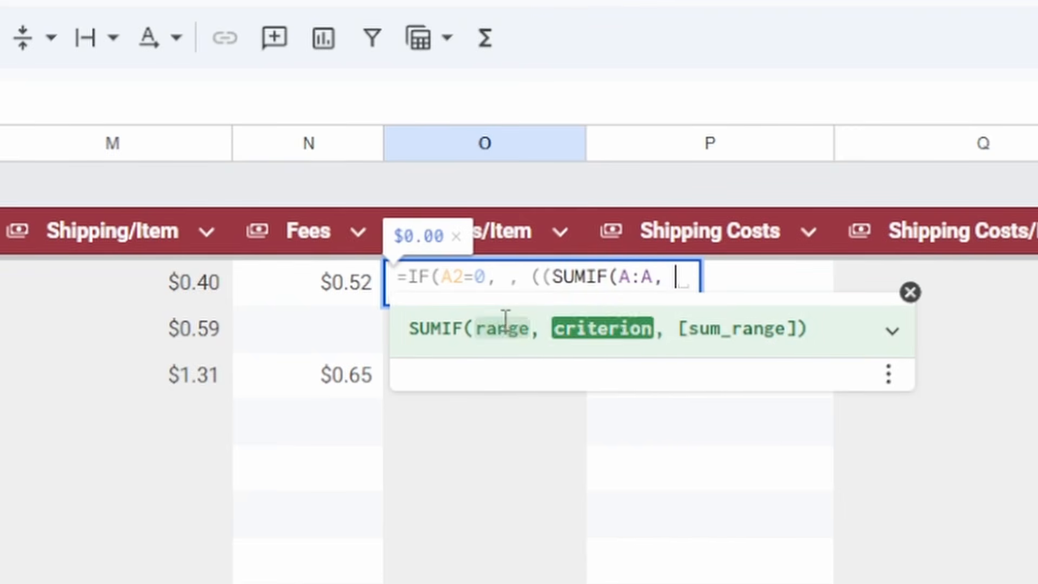
{"action": "type", "text": "A2, "}
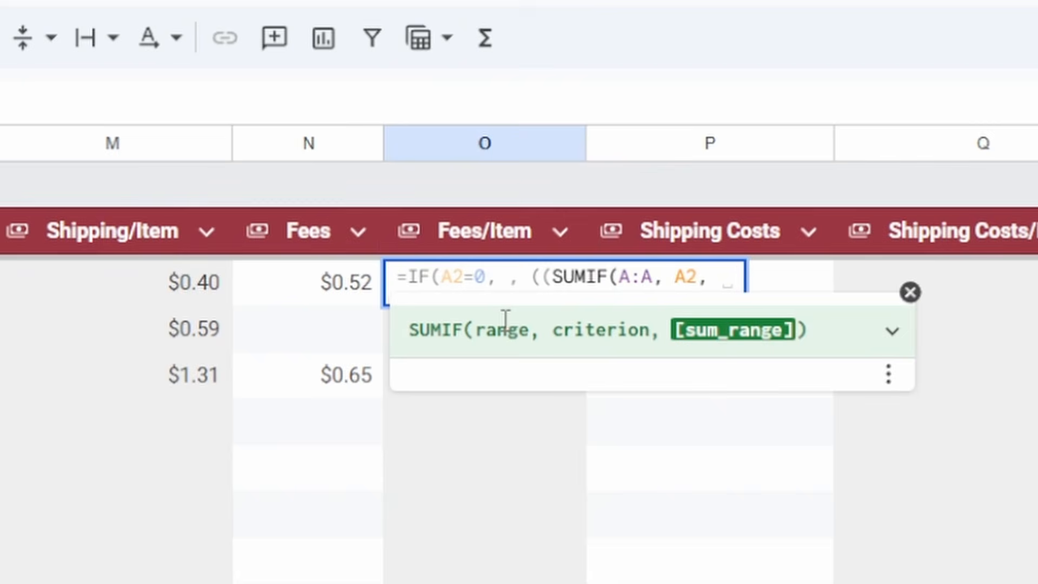
{"action": "type", "text": "N:N"}
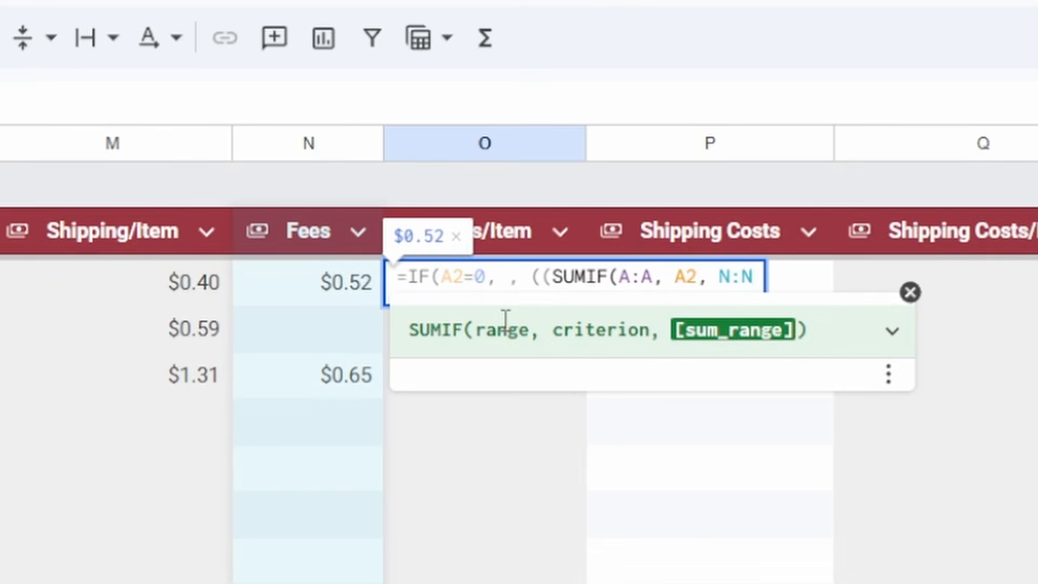
{"action": "type", "text": "))"}
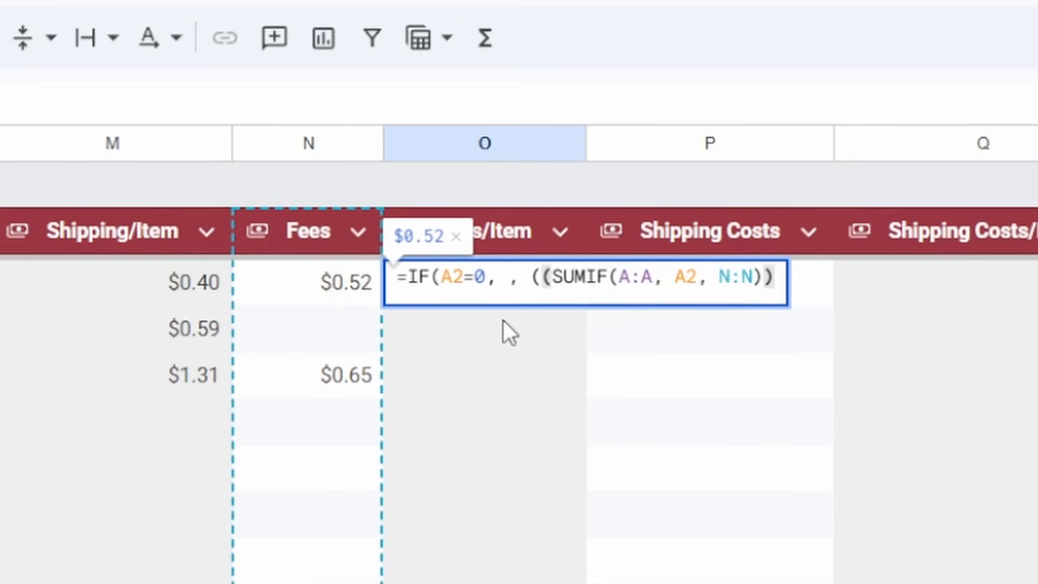
Step: Multiply the SUMIF part by H2 and divide by I2, completing O2 as =IF(A2=0, , ((SUMIF(A:A, A2, N:N))*H2)/I2)
{"action": "type", "text": "*"}
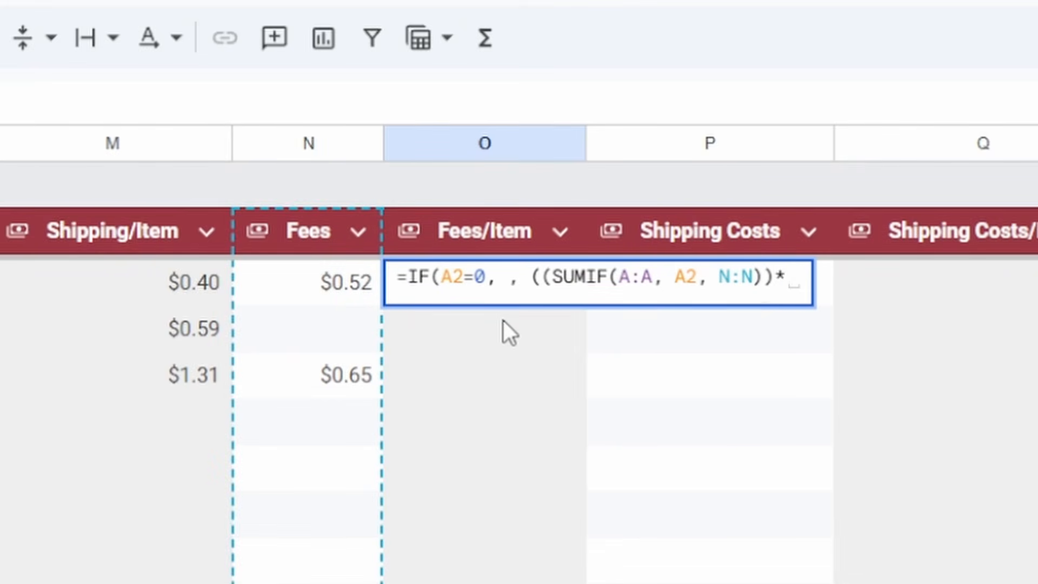
{"action": "type", "text": "H2"}
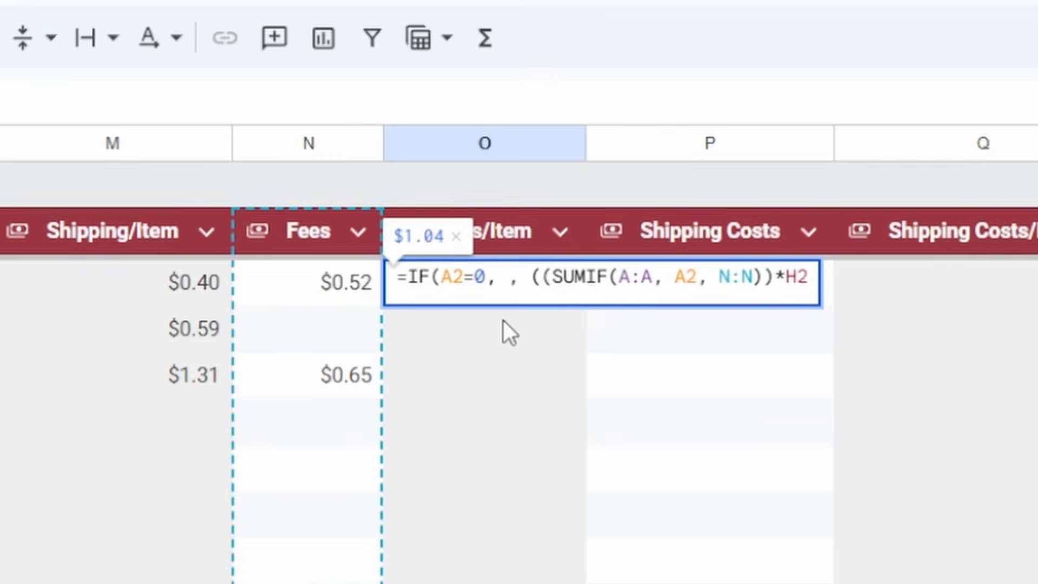
{"action": "type", "text": ")/I2)"}
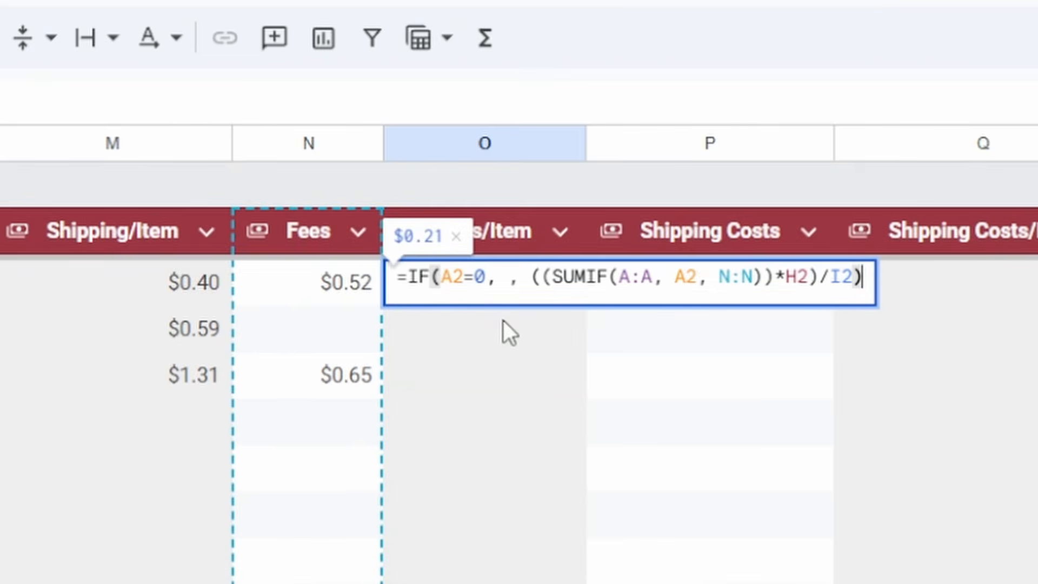
Step: Commit the Fees/Item formula =IF(A2=0, , ((SUMIF(A:A, A2, N:N))*H2)/I2) and accept the suggested autofill for the rest of the column
{"action": "key", "text": "Return"}
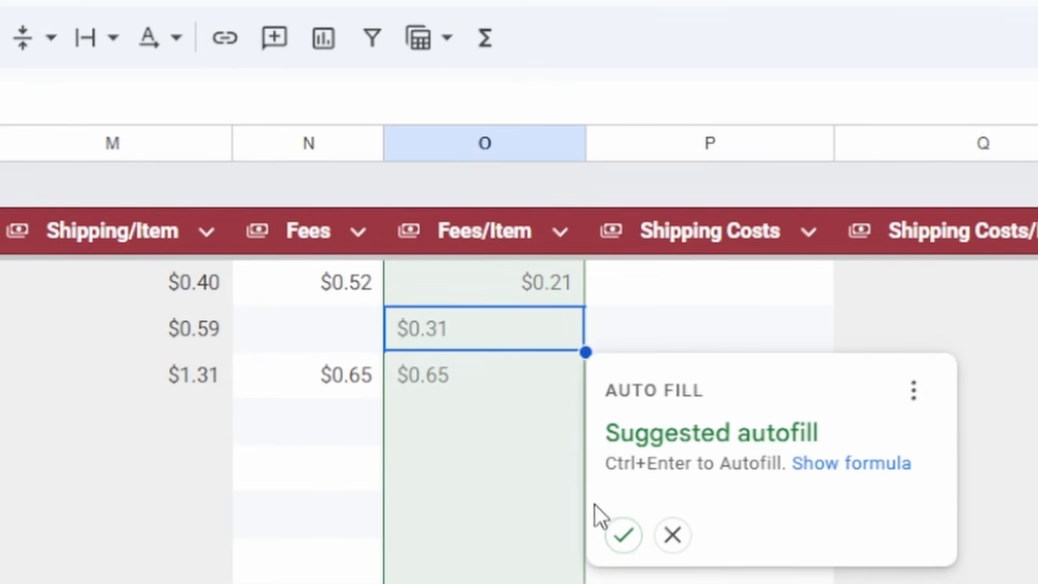
{"action": "left_click", "coordinate": [622, 535]}
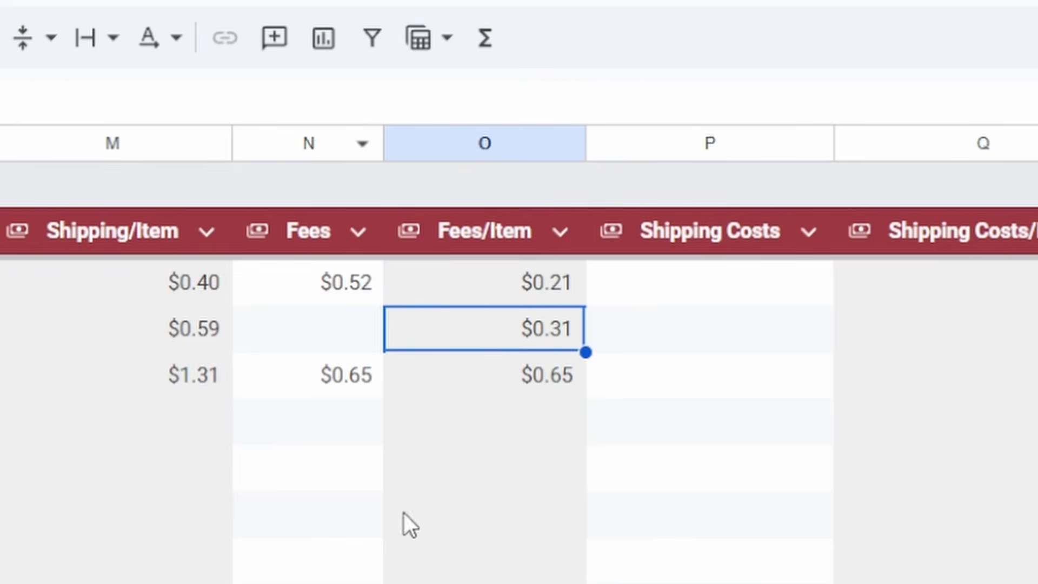
{"action": "left_click", "coordinate": [516, 459]}
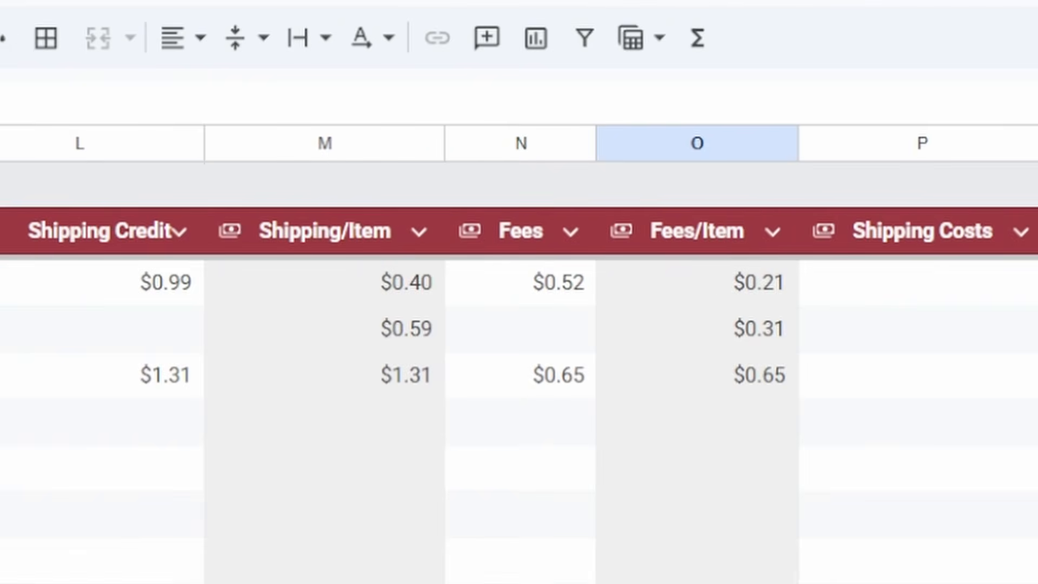
Step: Enter a shipping cost of .74 in the first and third data rows of the Shipping Costs column
{"action": "scroll", "coordinate": [519, 379], "scroll_direction": "right", "scroll_amount": 1}
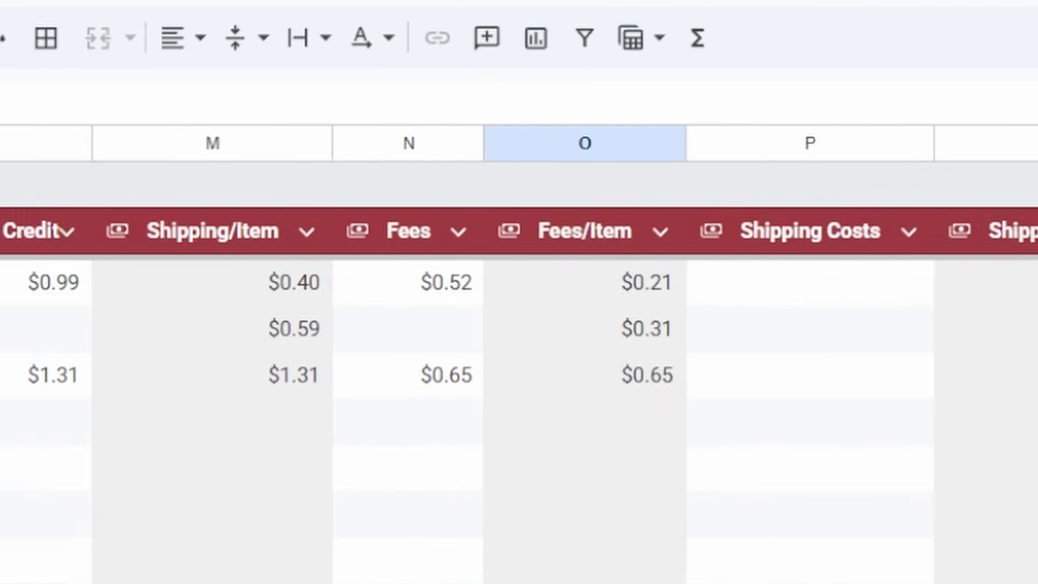
{"action": "scroll", "coordinate": [519, 378], "scroll_direction": "right", "scroll_amount": 3}
{"action": "left_click", "coordinate": [265, 289]}
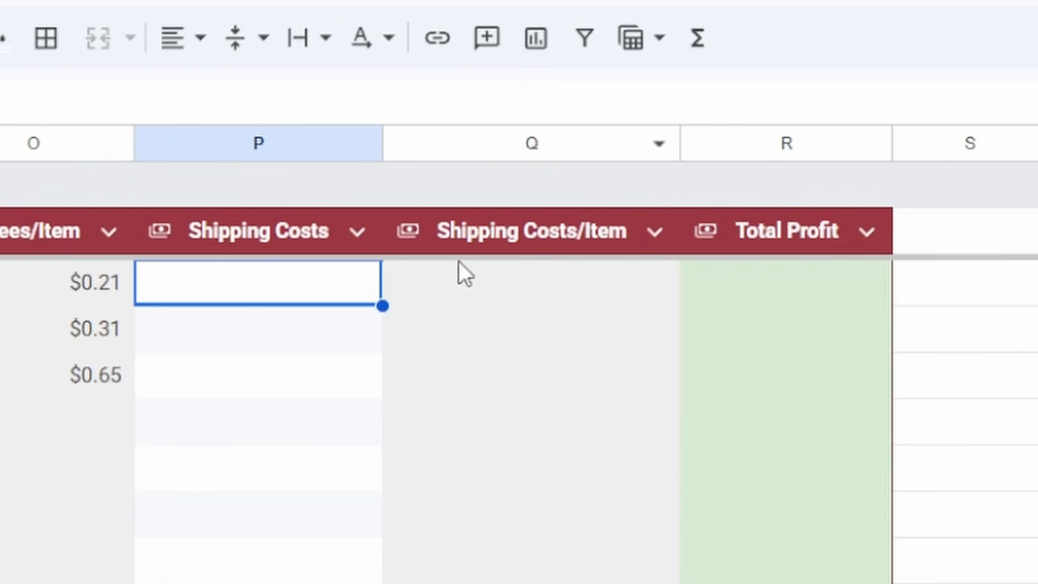
{"action": "type", "text": ".74"}
{"action": "key", "text": "Return"}
{"action": "key", "text": "Return"}
{"action": "key", "text": "Return"}
{"action": "type", "text": ".74"}
{"action": "key", "text": "Return"}
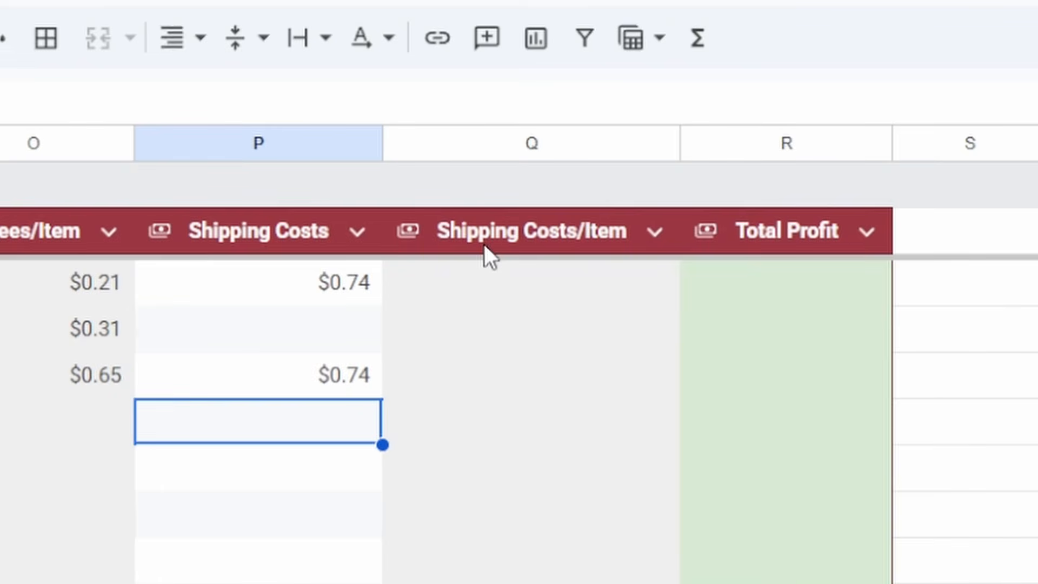
Step: Start a formula in the first Shipping Costs/Item cell with =IF(A2=0, , ((SUMIF(A:A, A2, P:P))
{"action": "left_click", "coordinate": [497, 280]}
{"action": "left_click", "coordinate": [342, 287]}
{"action": "key", "text": "Tab"}
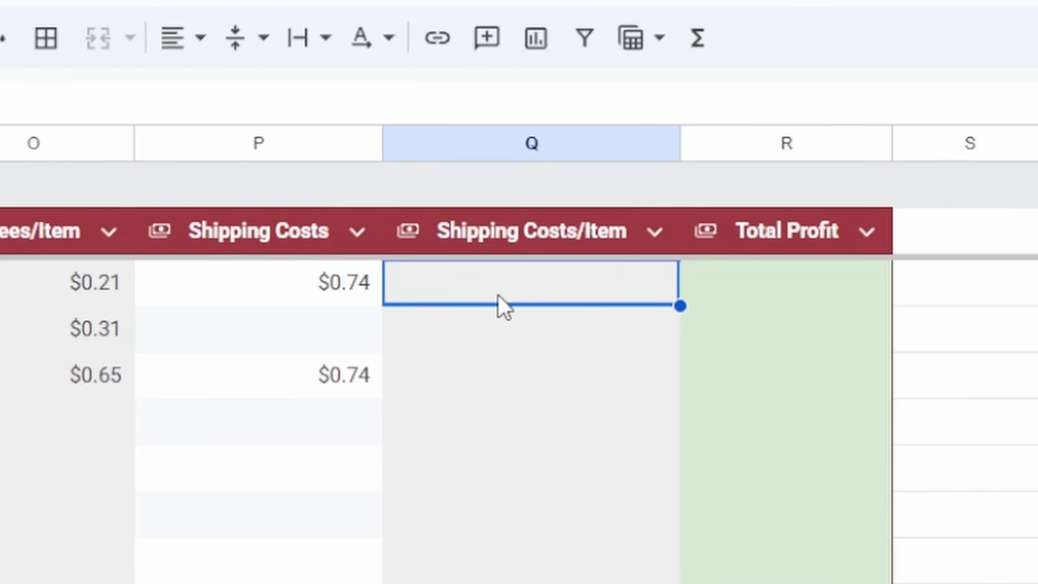
{"action": "type", "text": "=IF("}
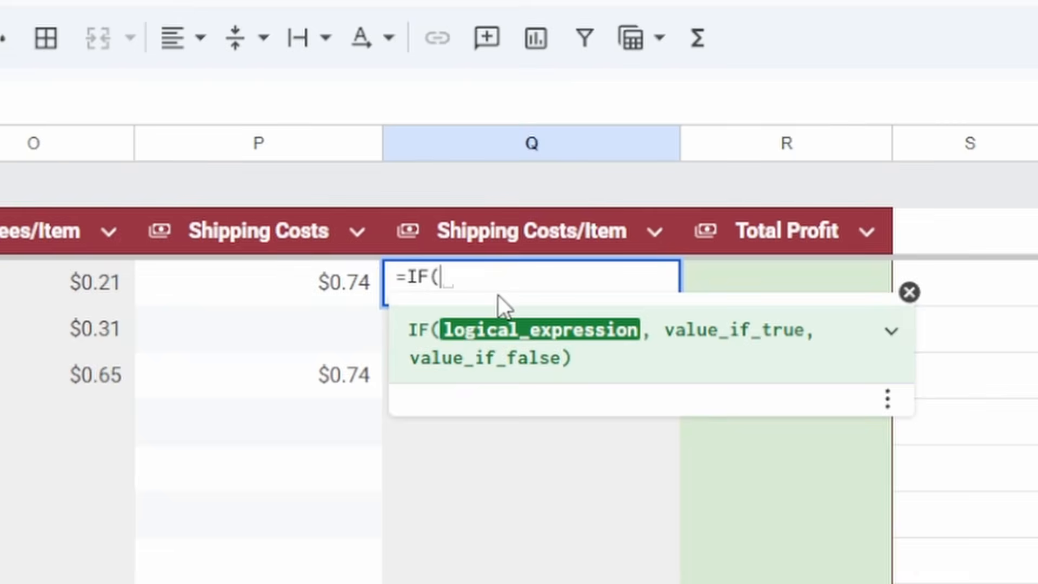
{"action": "type", "text": "A2=0, , "}
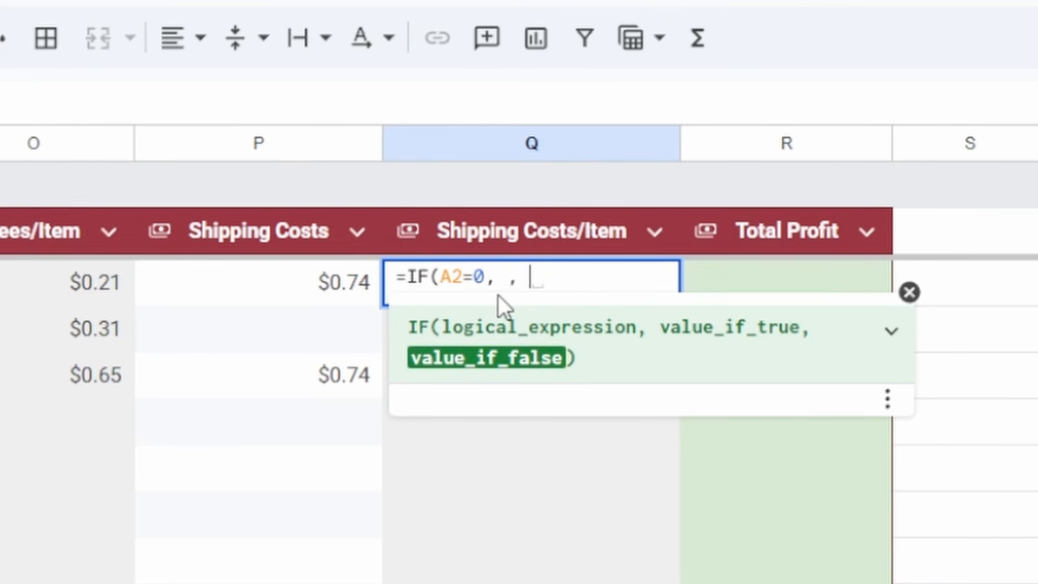
{"action": "type", "text": "((SUMIF(A"}
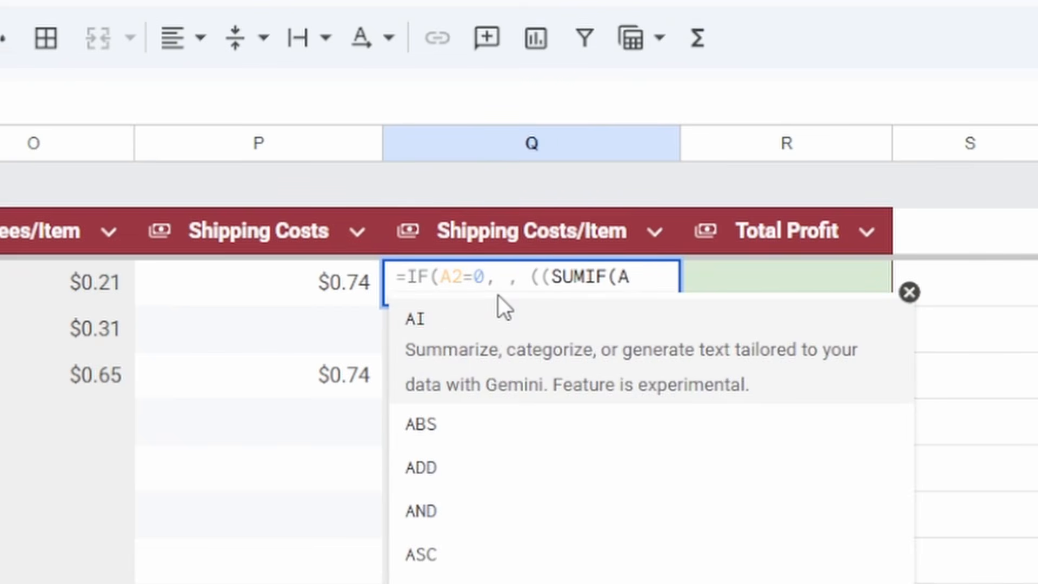
{"action": "type", "text": ":A, A2"}
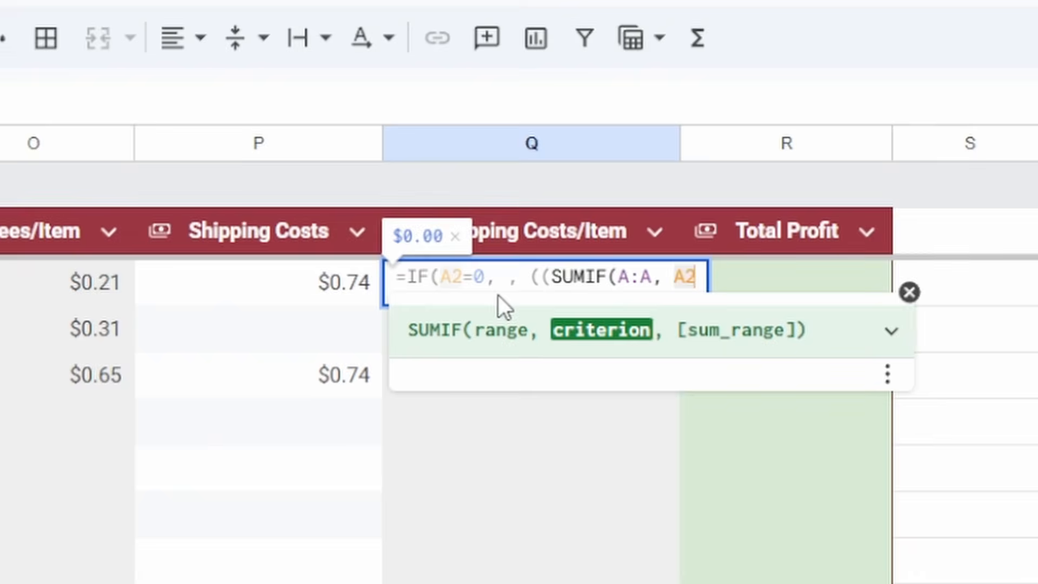
{"action": "type", "text": "<"}
{"action": "key", "text": "BackSpace"}
{"action": "key", "text": "BackSpace"}
{"action": "type", "text": ", "}
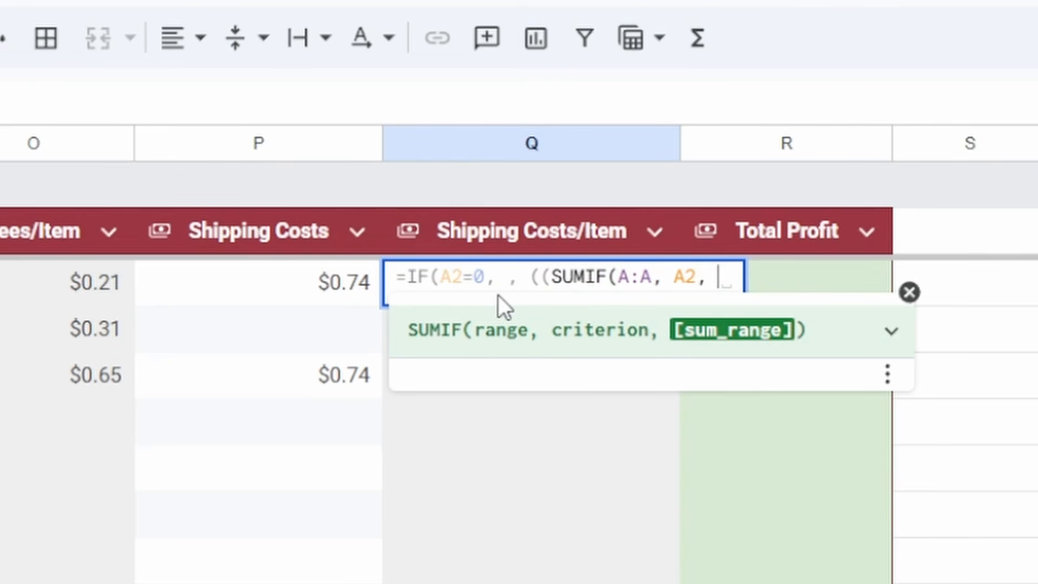
{"action": "type", "text": "P:P"}
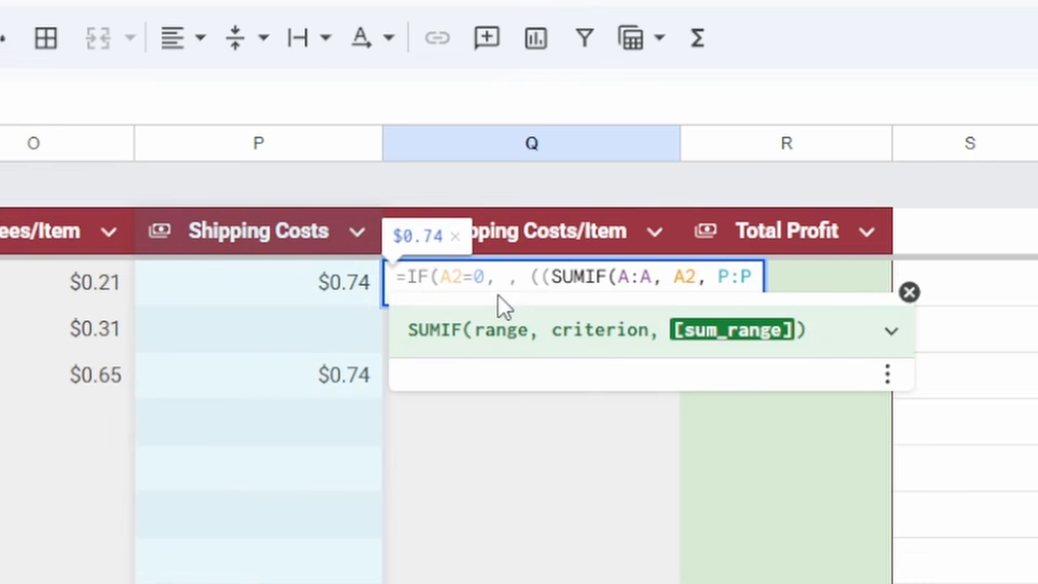
{"action": "type", "text": ")"}
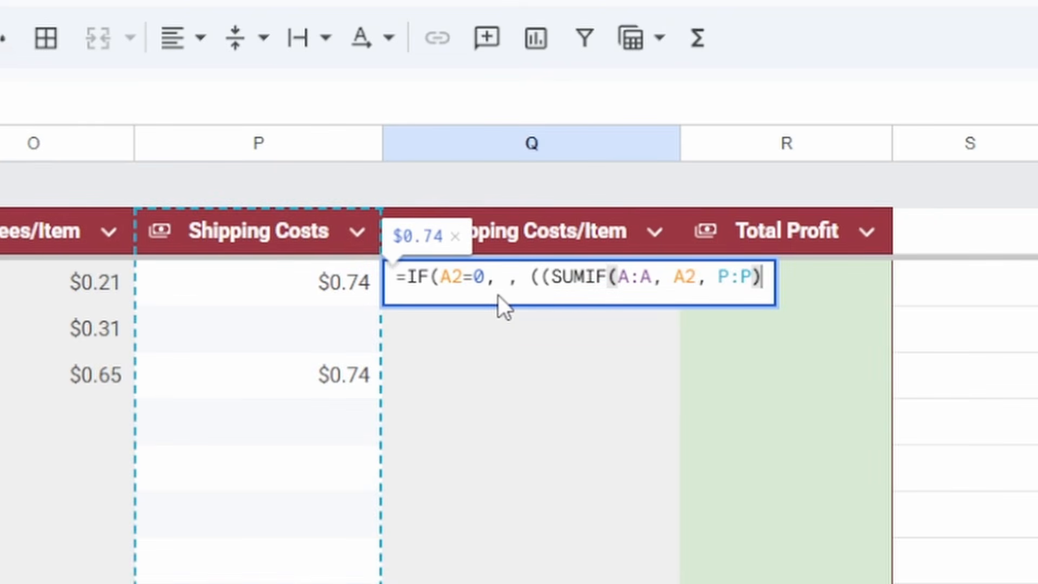
{"action": "type", "text": ")"}
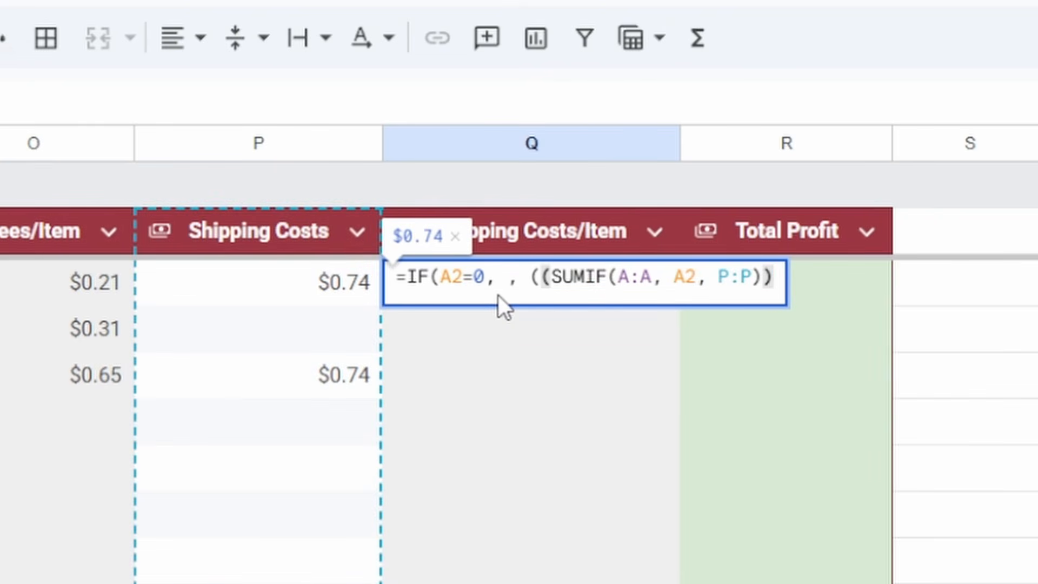
Step: Complete the Shipping Costs/Item formula as =IF(A2=0, , ((SUMIF(A:A, A2, P:P))*H2)/I2) and commit it
{"action": "type", "text": "*"}
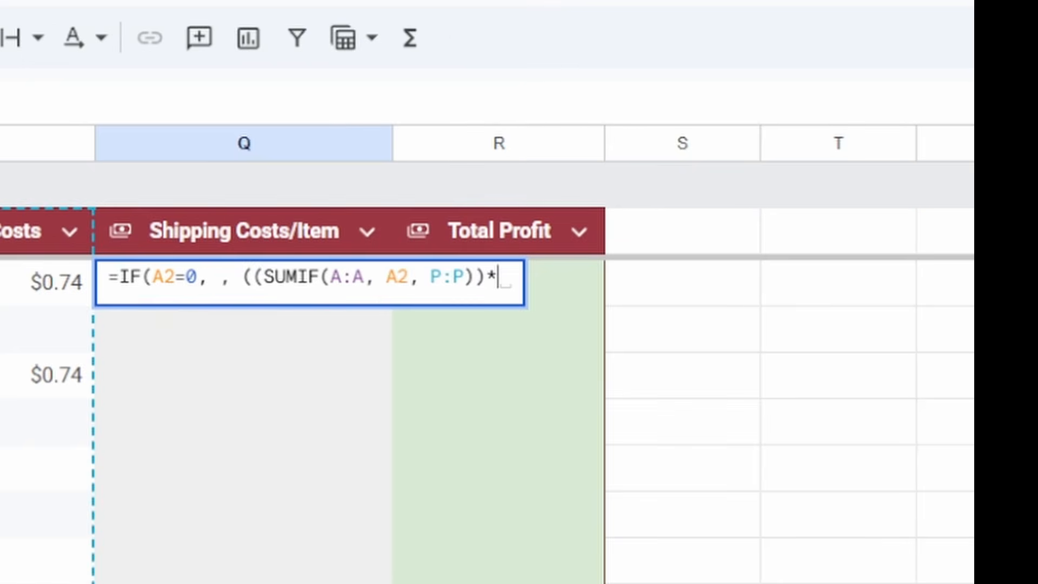
{"action": "scroll", "coordinate": [519, 422], "scroll_direction": "left", "scroll_amount": 5}
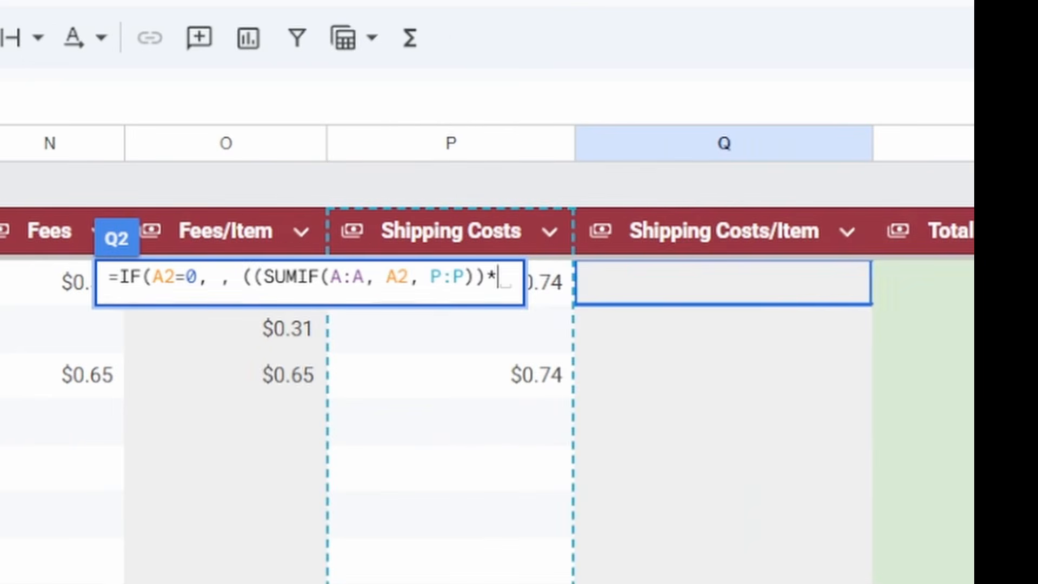
{"action": "type", "text": "H2"}
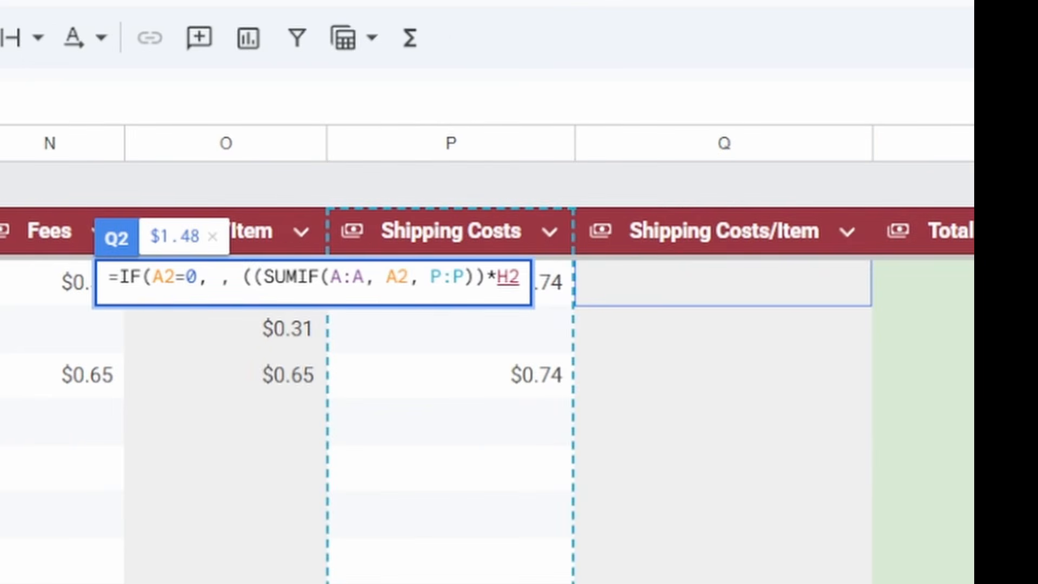
{"action": "type", "text": ")/"}
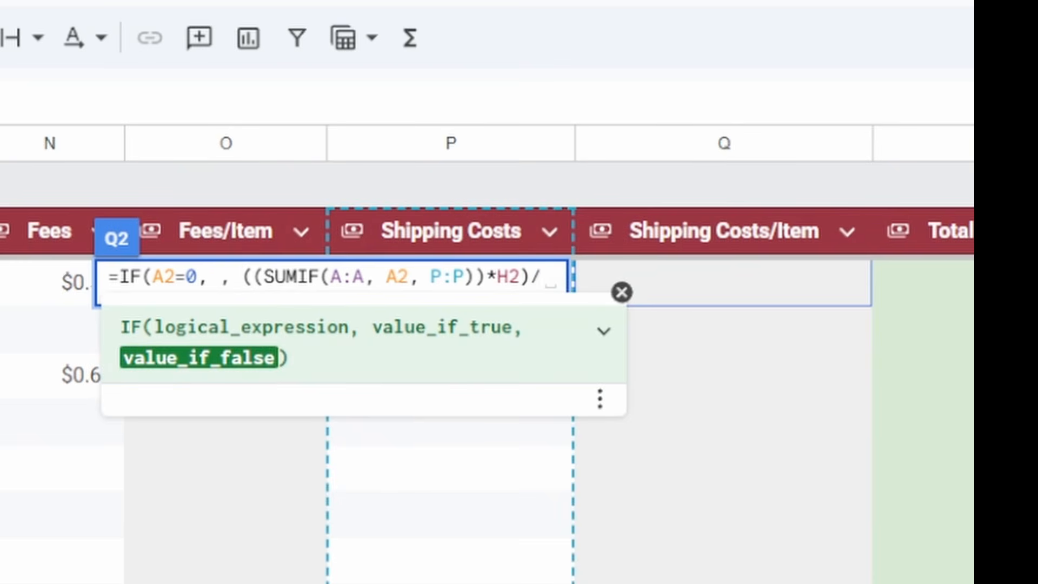
{"action": "type", "text": "I2))"}
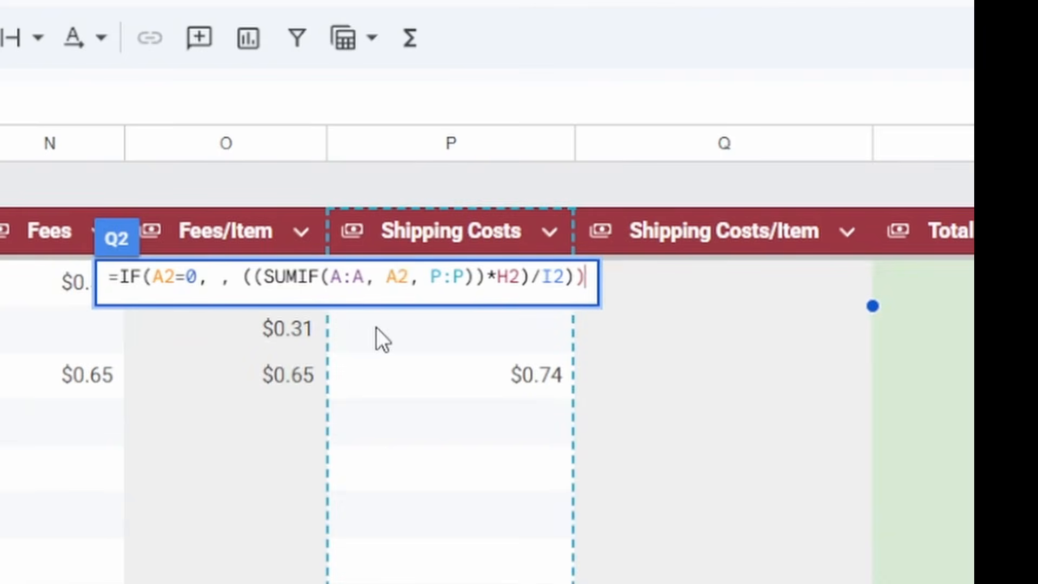
{"action": "key", "text": "Return"}
{"action": "key", "text": "Return"}
{"action": "left_click", "coordinate": [765, 457]}
{"action": "left_click", "coordinate": [704, 318]}
{"action": "left_click", "coordinate": [749, 288]}
{"action": "double_click", "coordinate": [821, 279]}
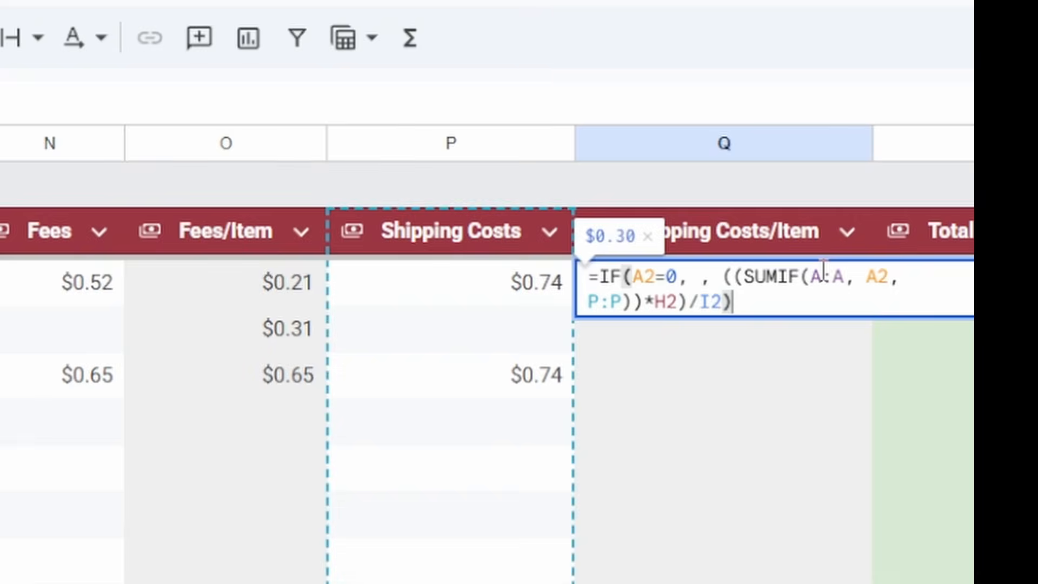
{"action": "key", "text": "Return"}
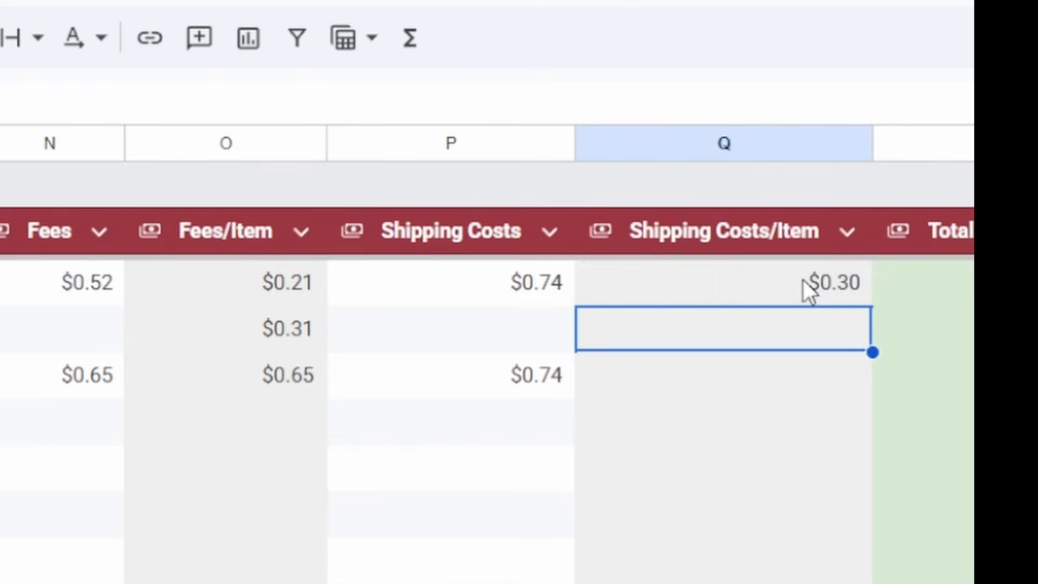
Step: Fill the first row's formula down the entire Shipping Costs/Item column
{"action": "left_click", "coordinate": [794, 296]}
{"action": "left_click", "coordinate": [742, 232]}
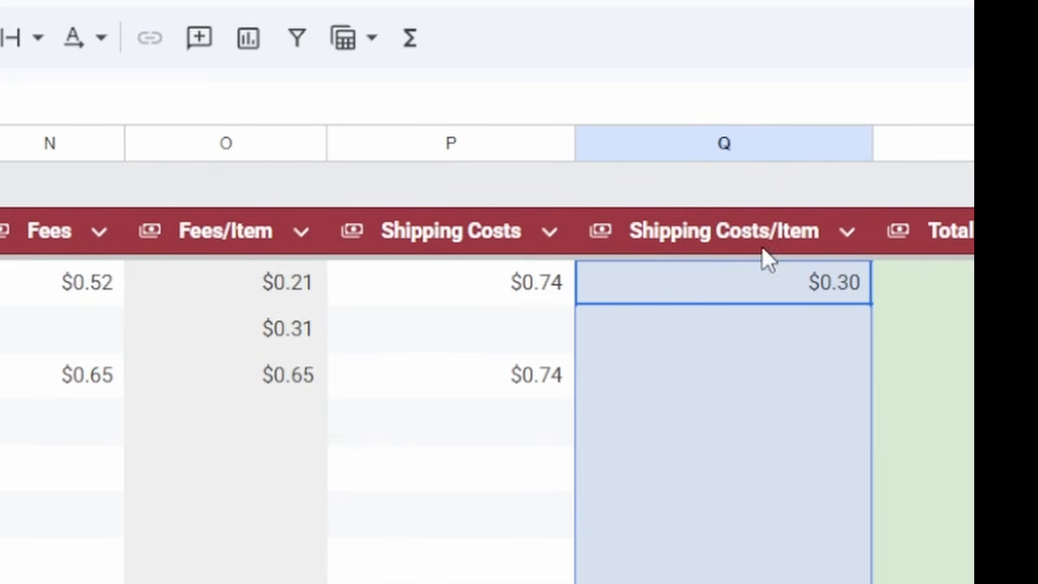
{"action": "key", "text": "ctrl+d"}
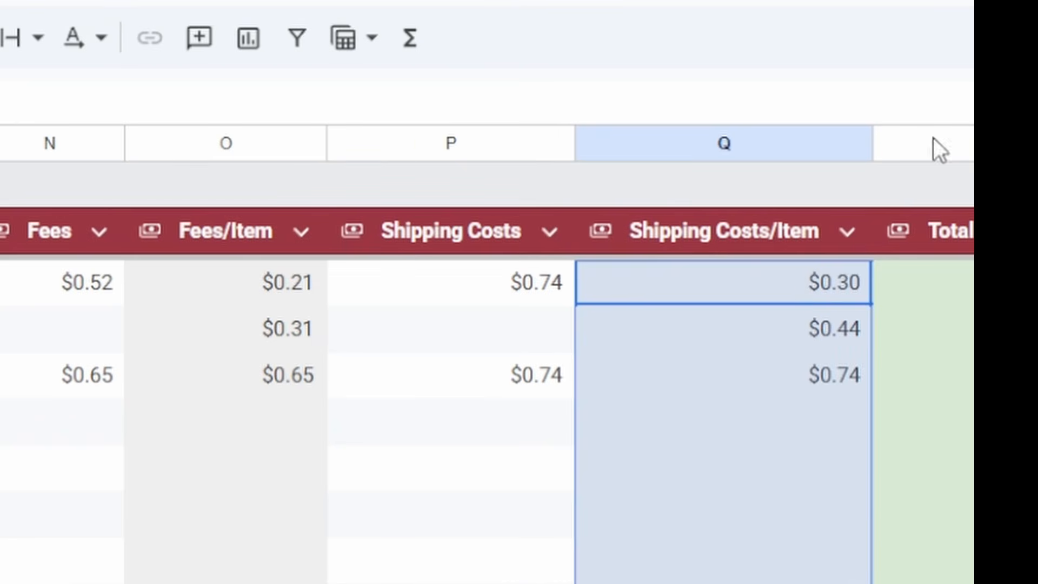
{"action": "left_click", "coordinate": [728, 580]}
{"action": "left_click", "coordinate": [782, 508]}
{"action": "left_click", "coordinate": [754, 460]}
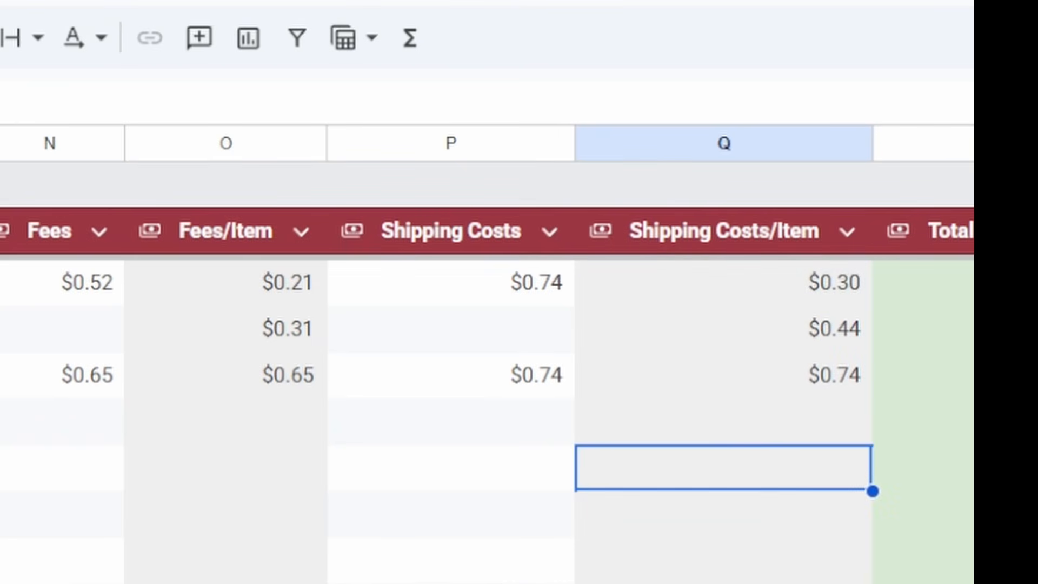
Step: Calculate Total Profit in the first data row with =J2+L2-N2-P2 and accept the suggested autofill for the column
{"action": "left_click", "coordinate": [923, 283]}
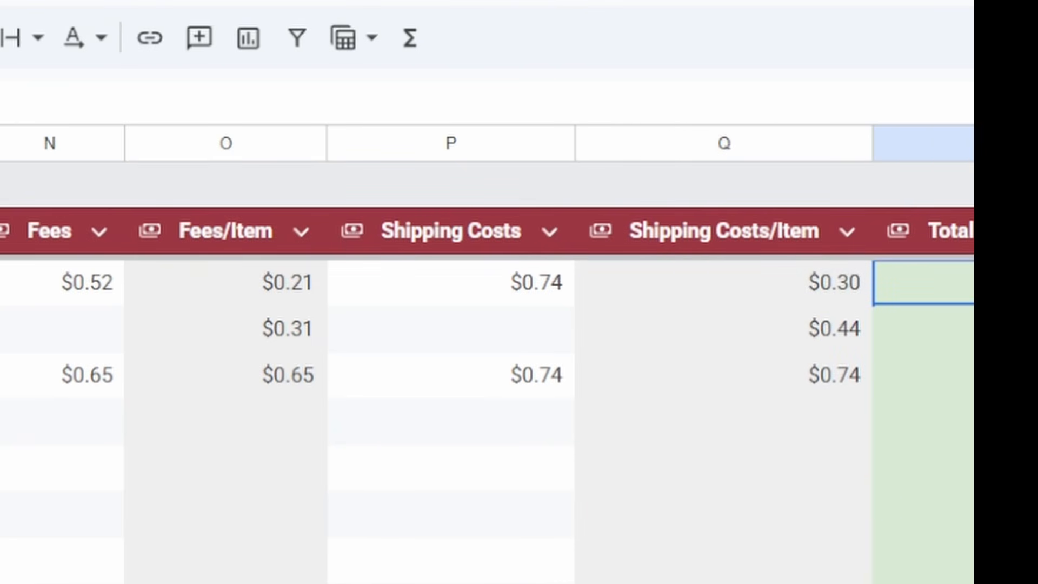
{"action": "scroll", "coordinate": [486, 368], "scroll_direction": "right", "scroll_amount": 2}
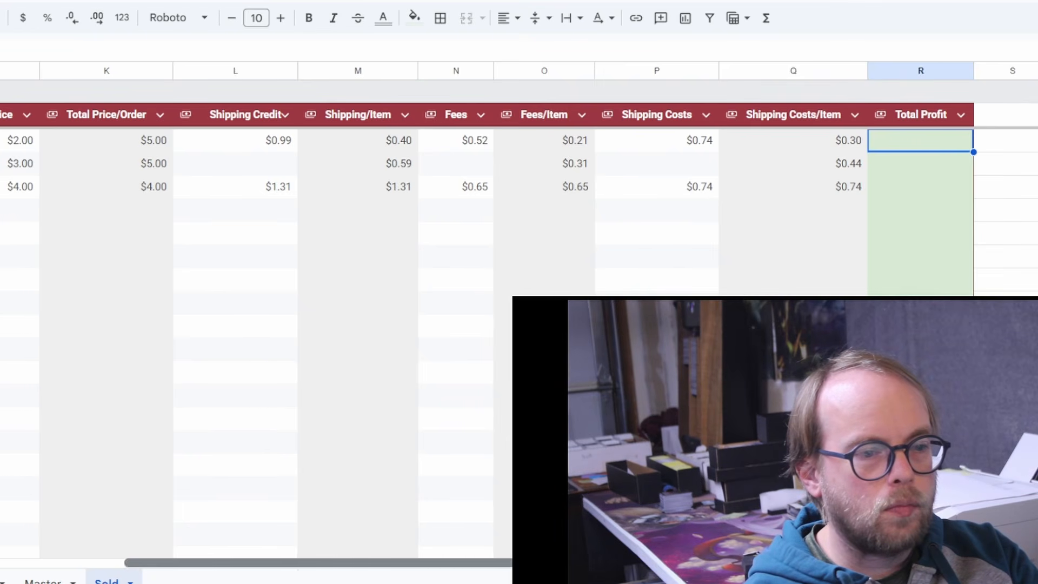
{"action": "scroll", "coordinate": [519, 270], "scroll_direction": "left", "scroll_amount": 2}
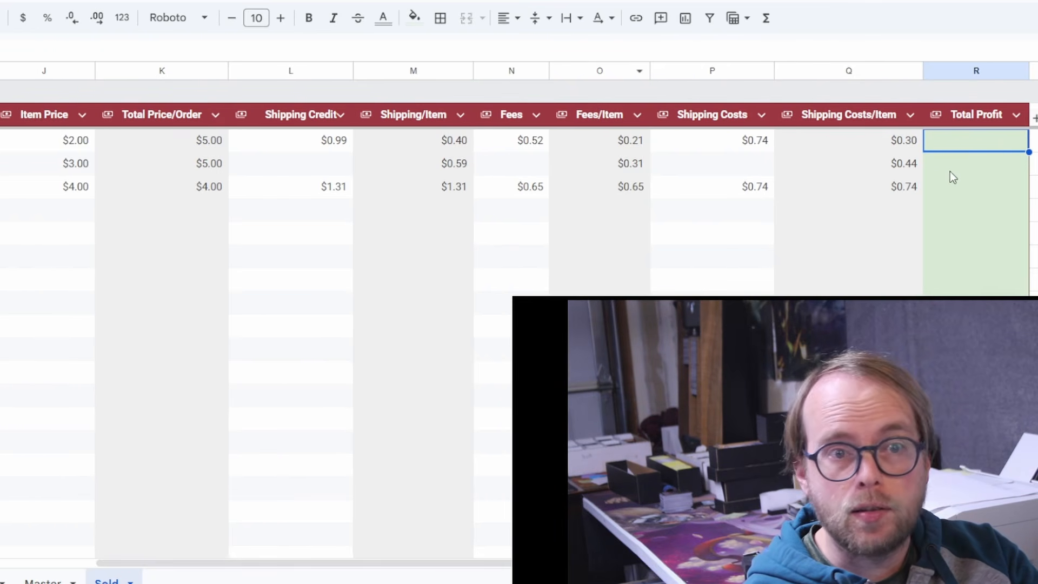
{"action": "type", "text": "="}
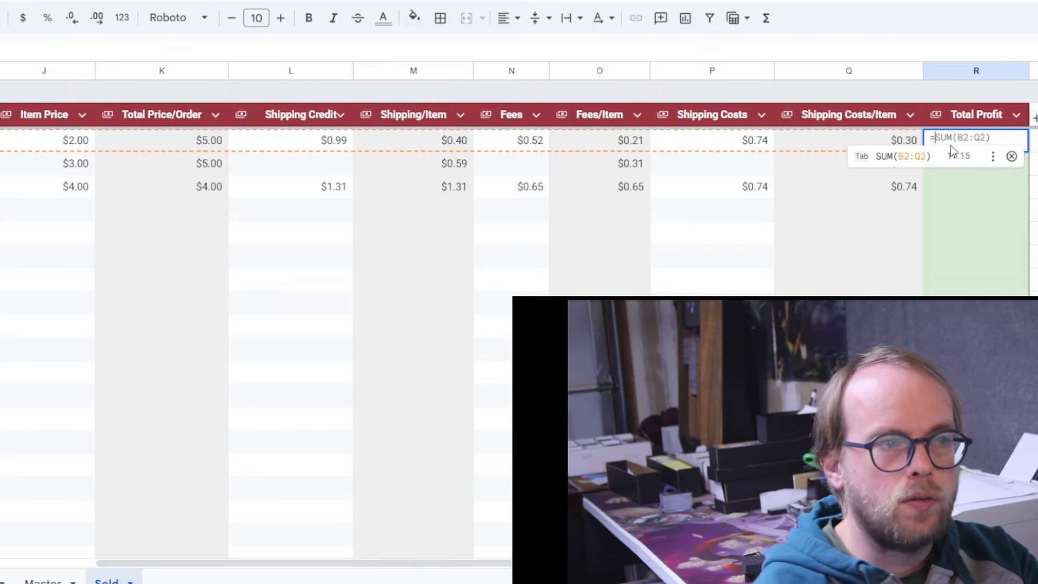
{"action": "left_click", "coordinate": [58, 146]}
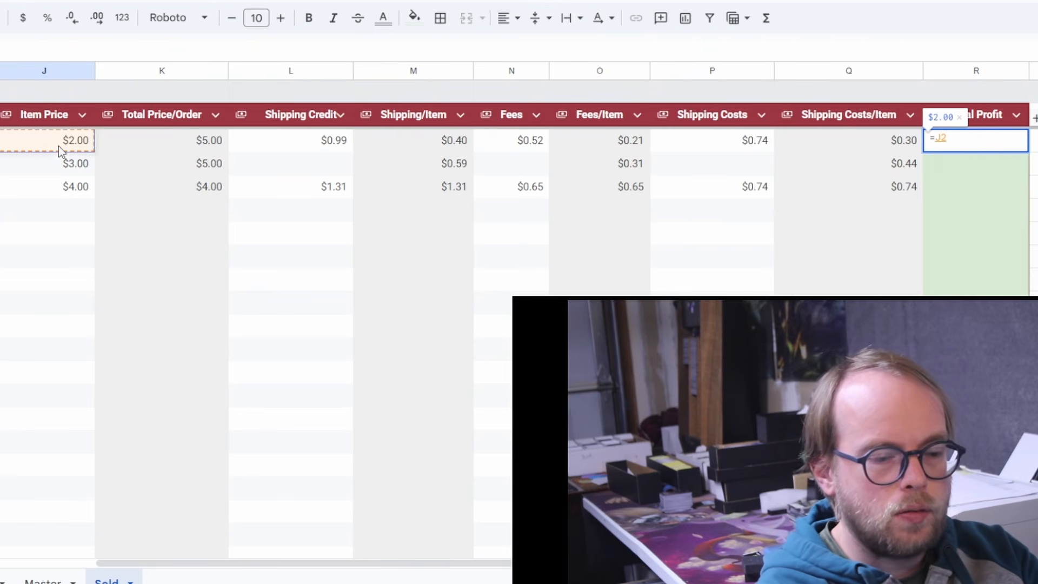
{"action": "type", "text": "+"}
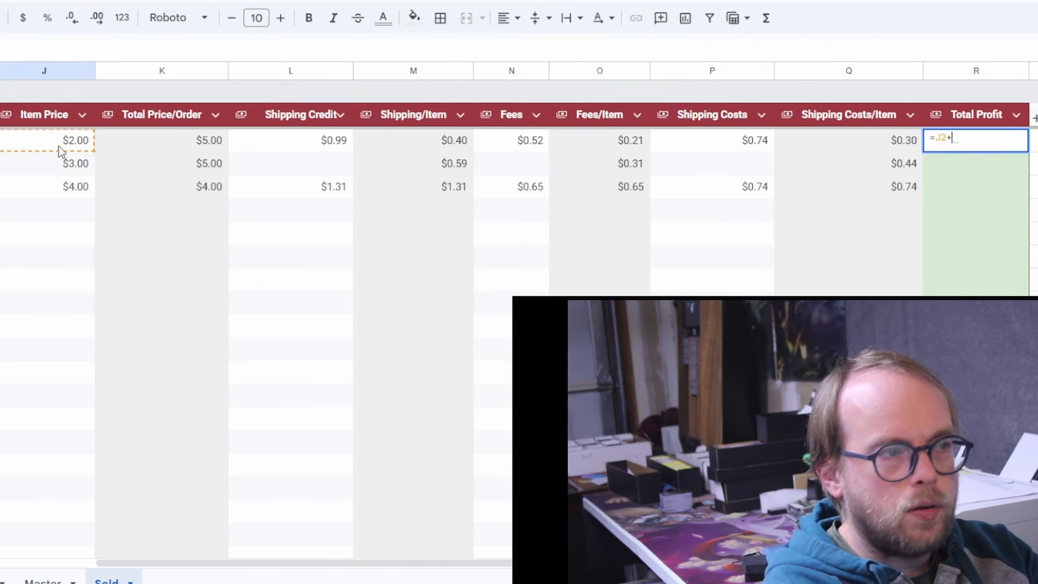
{"action": "left_click", "coordinate": [341, 147]}
{"action": "type", "text": "-"}
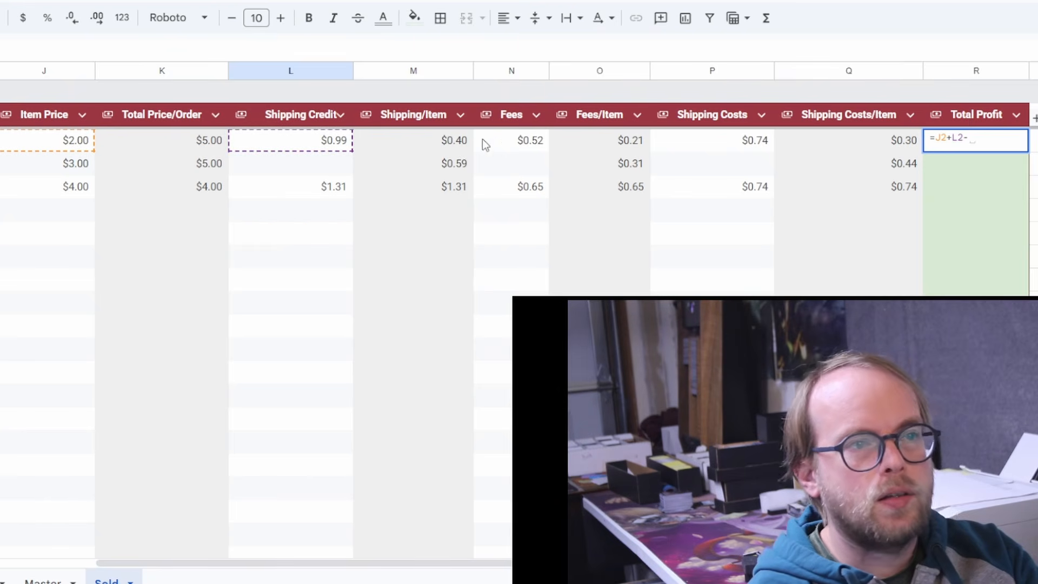
{"action": "left_click", "coordinate": [498, 143]}
{"action": "type", "text": "-"}
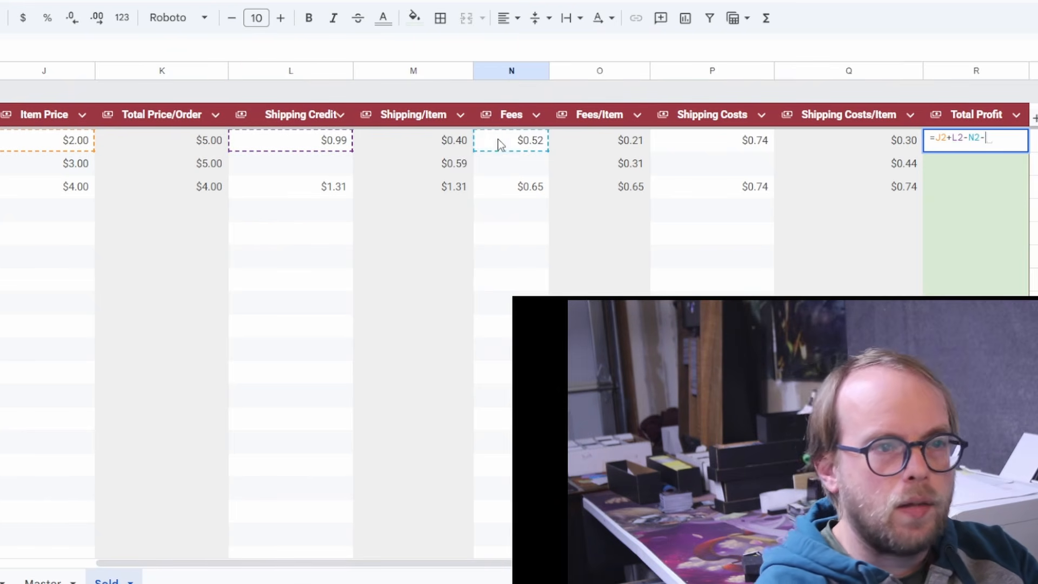
{"action": "left_click", "coordinate": [740, 143]}
{"action": "key", "text": "Return"}
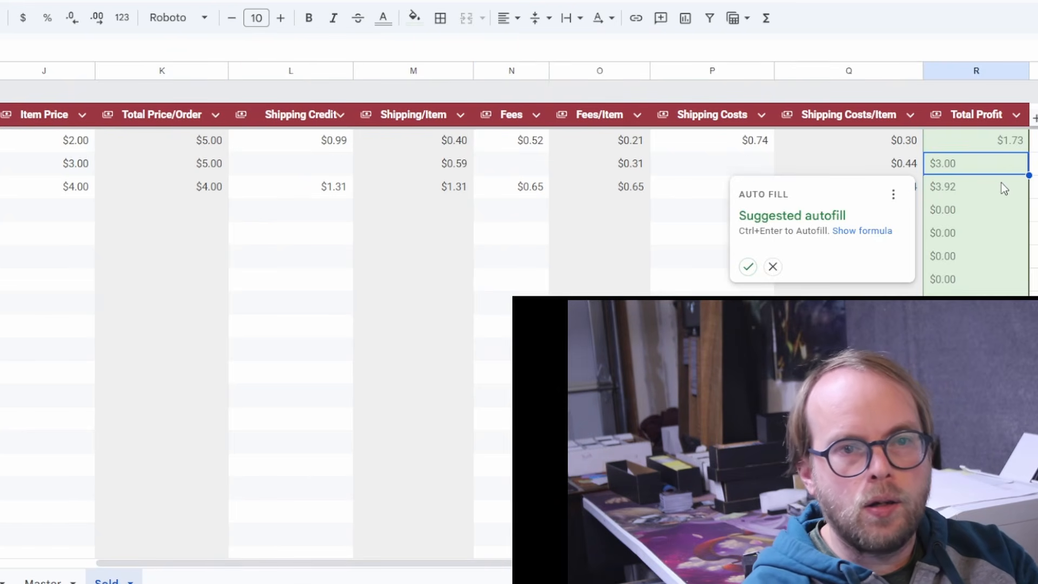
{"action": "left_click", "coordinate": [747, 267]}
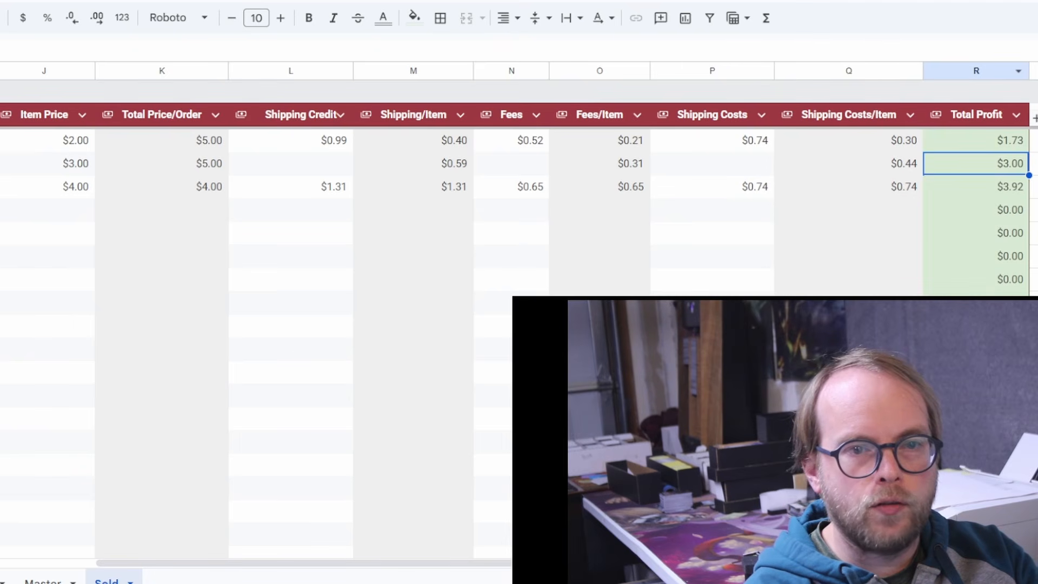
Step: Change the first Total Profit formula to =IF(A2=0, , J2+L2-N2-P2) and apply the suggested update to the entire column
{"action": "left_click", "coordinate": [974, 143]}
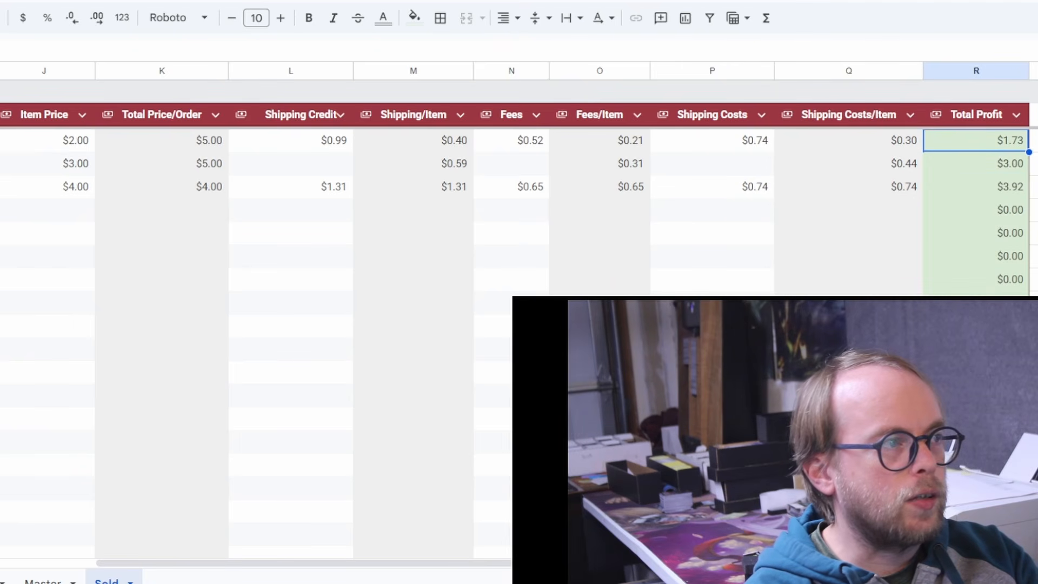
{"action": "key", "text": "Return"}
{"action": "type", "text": "IF("}
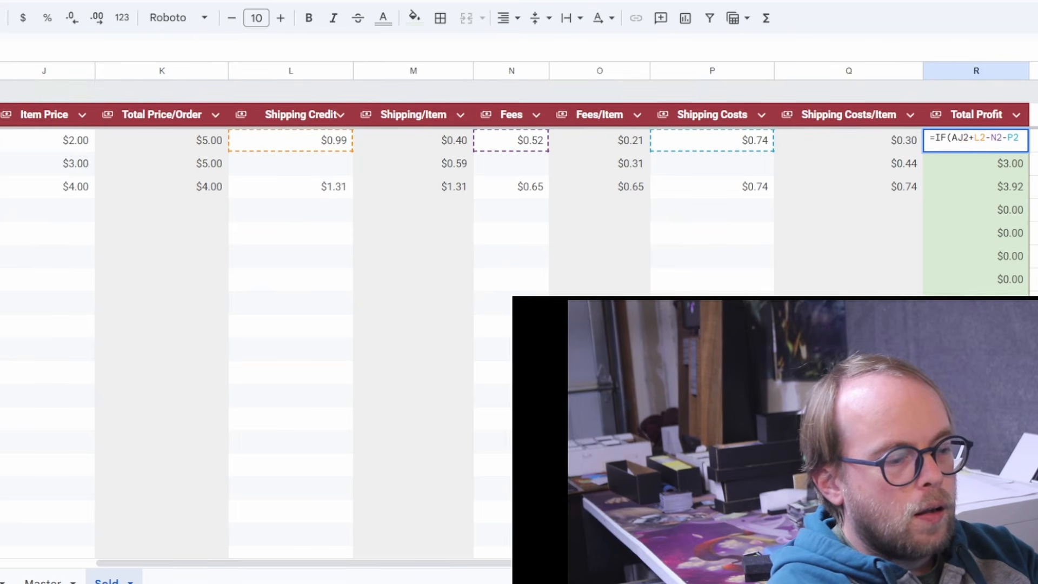
{"action": "type", "text": "A2=0, ,"}
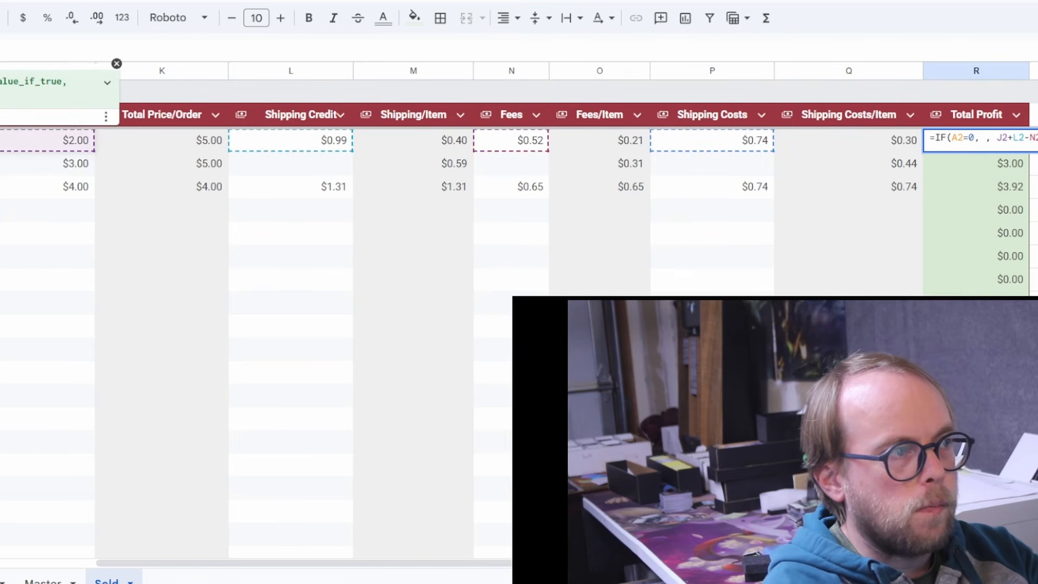
{"action": "key", "text": "End"}
{"action": "key", "text": "Return"}
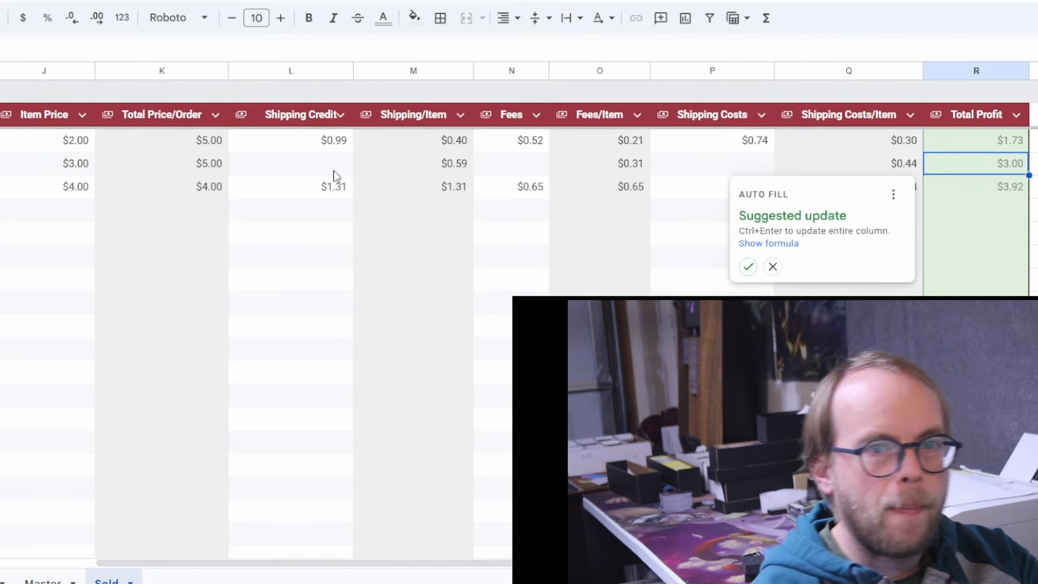
{"action": "key", "text": "ctrl+Return"}
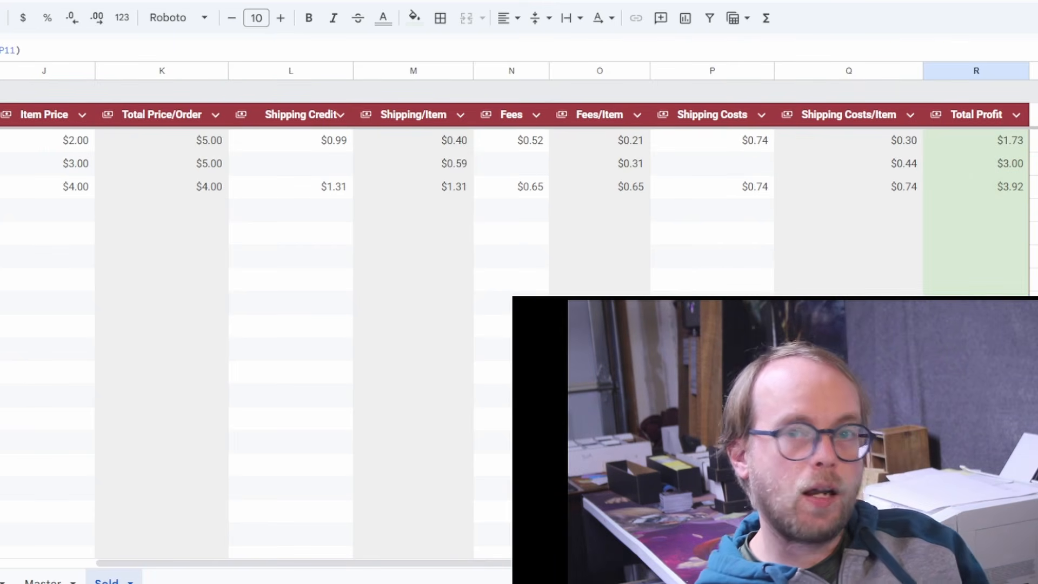
{"action": "left_click", "coordinate": [827, 287]}
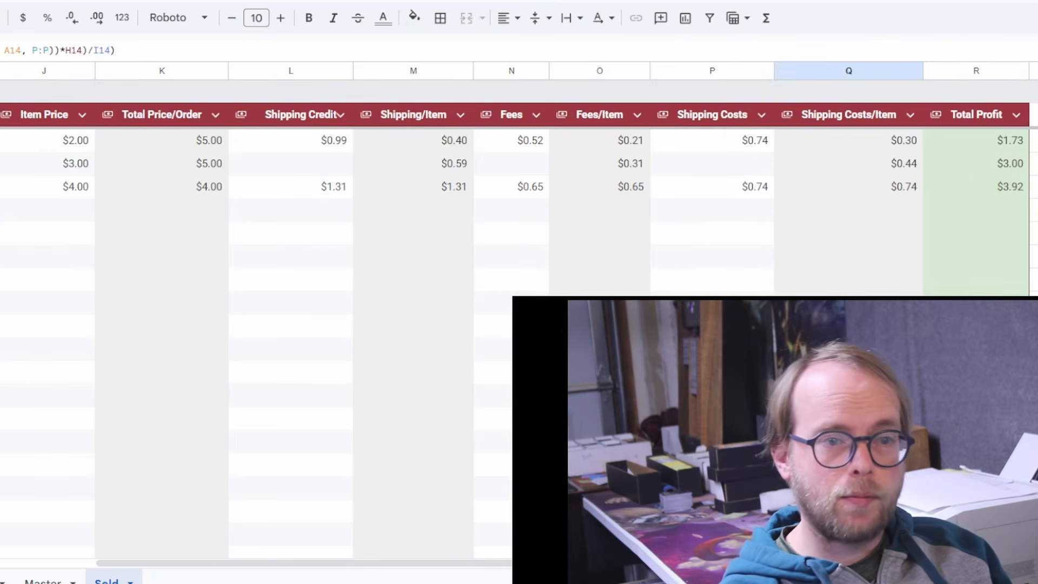
{"action": "left_click", "coordinate": [319, 377]}
{"action": "scroll", "coordinate": [328, 414], "scroll_direction": "down", "scroll_amount": 5}
{"action": "scroll", "coordinate": [329, 414], "scroll_direction": "up", "scroll_amount": 5}
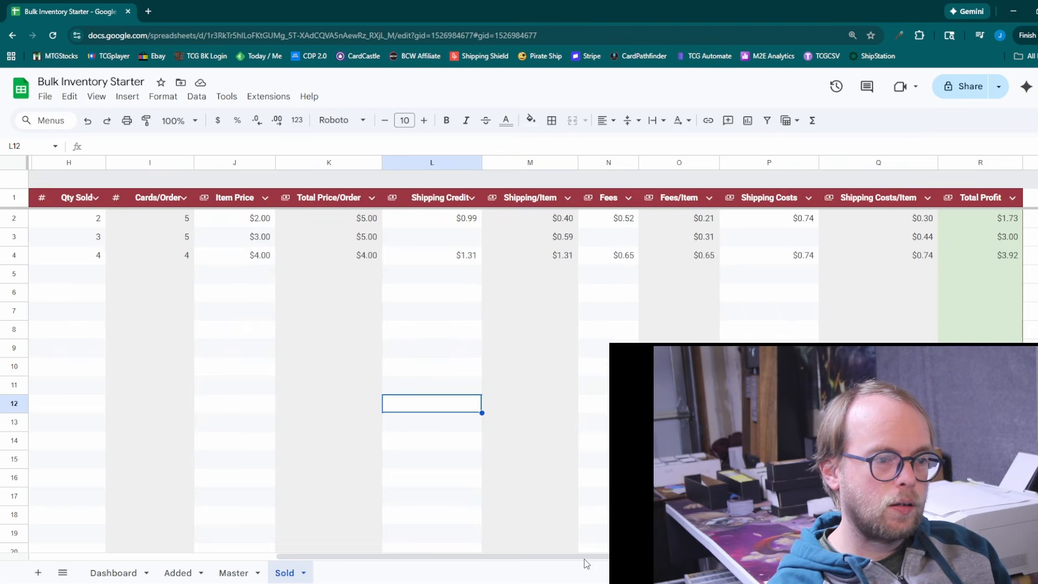
Step: Begin a new sale in row 5 with "New order" as its Order Number
{"action": "left_click_drag", "start_coordinate": [584, 559], "coordinate": [169, 540]}
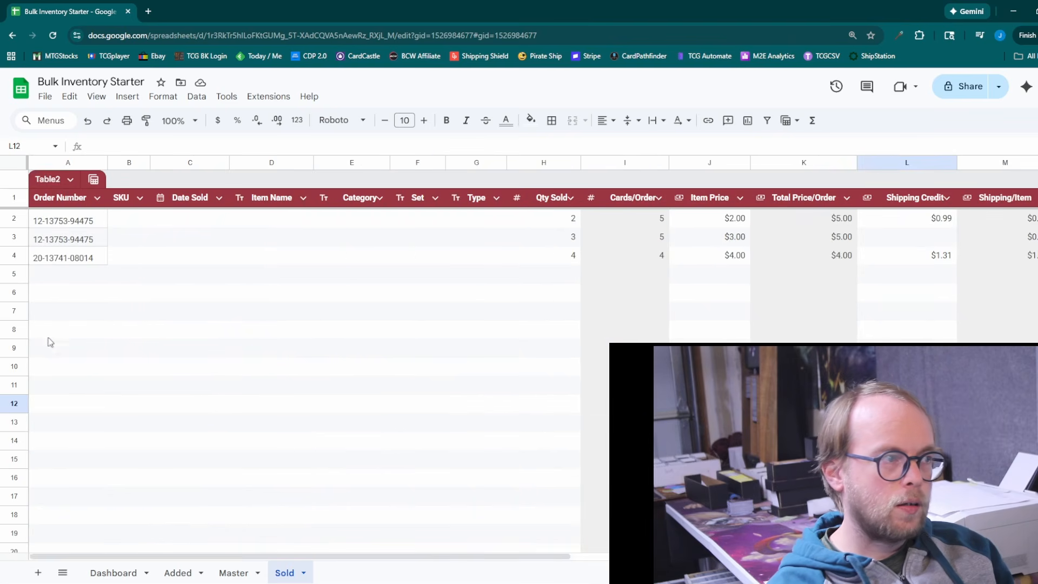
{"action": "left_click", "coordinate": [71, 280]}
{"action": "type", "text": "Ner ord"}
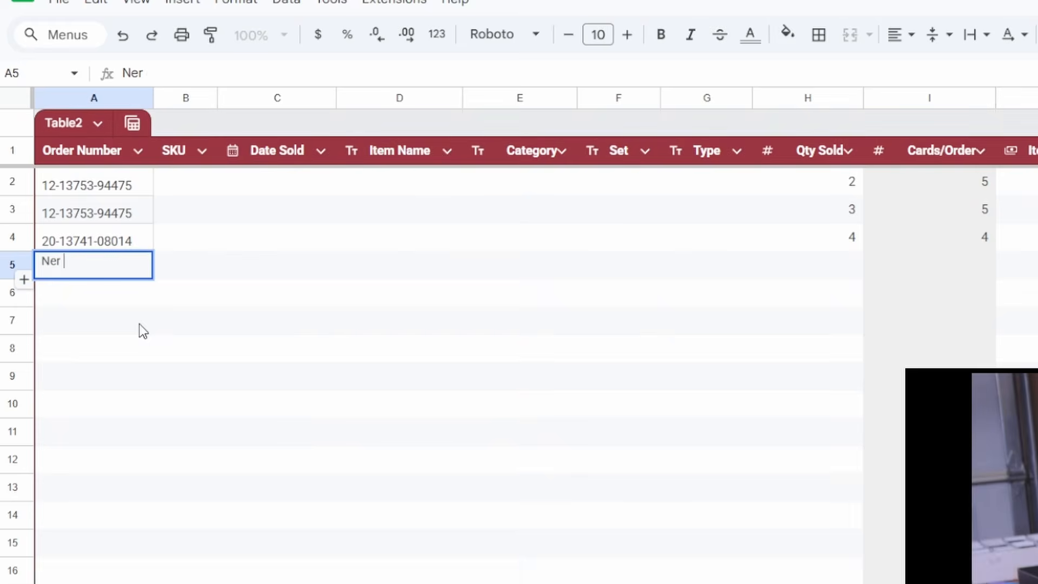
{"action": "key", "text": "BackSpace"}
{"action": "key", "text": "BackSpace"}
{"action": "key", "text": "BackSpace"}
{"action": "key", "text": "BackSpace"}
{"action": "key", "text": "BackSpace"}
{"action": "type", "text": "w order"}
{"action": "key", "text": "Tab"}
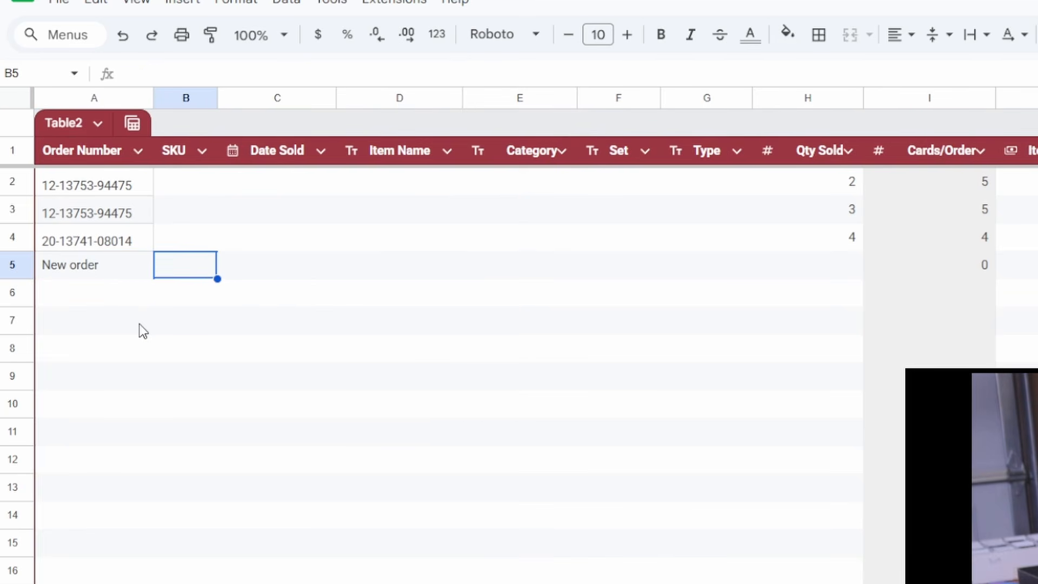
Step: Give the new order the SKU 123456 and the Date Sold 11/26/2025
{"action": "type", "text": "123456"}
{"action": "key", "text": "Tab"}
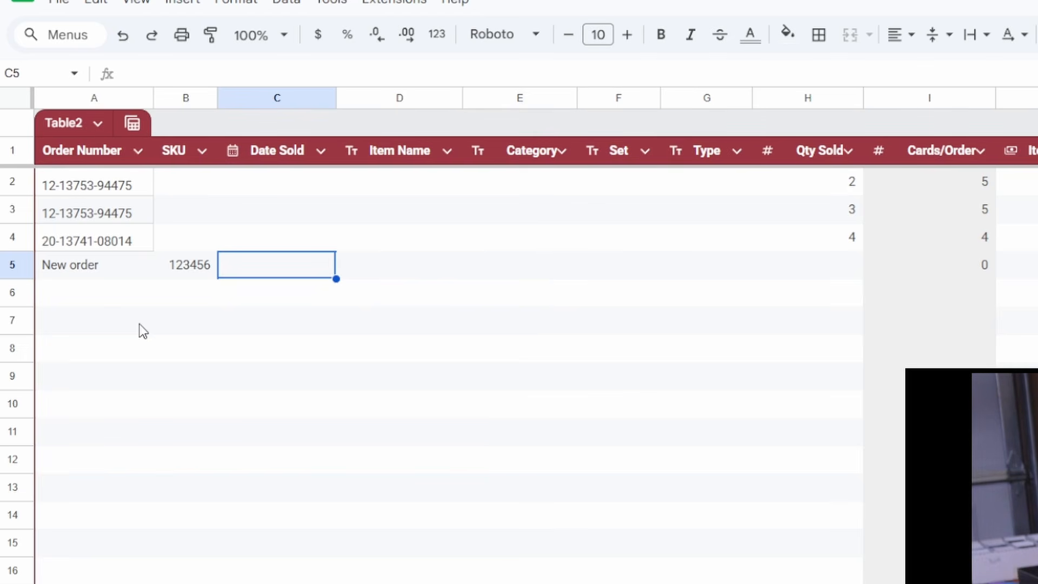
{"action": "type", "text": "11/26/2025"}
{"action": "key", "text": "Tab"}
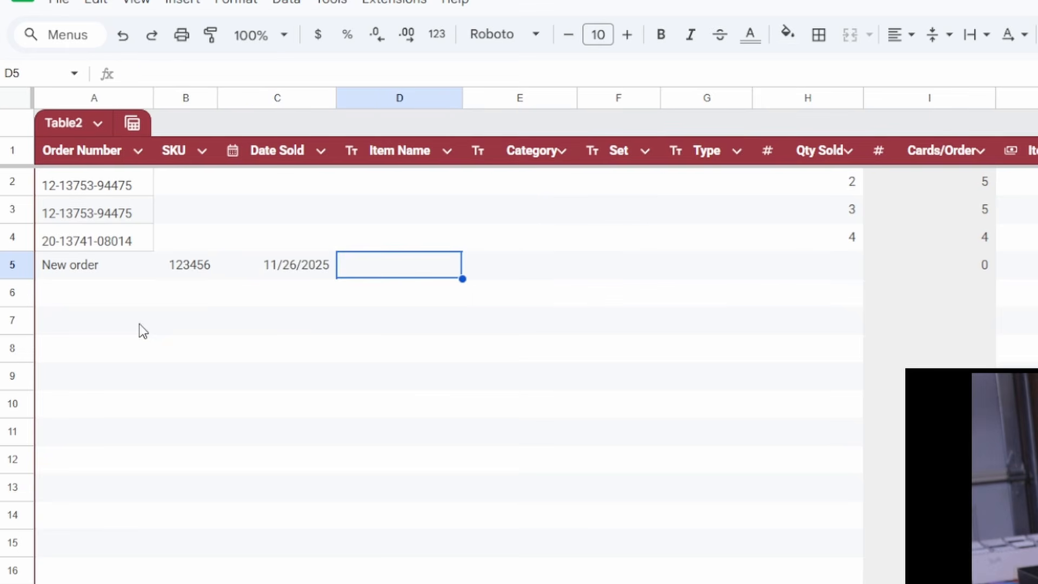
Step: Enter Cleansing Wildfire as the new order's Item Name and Magic as its Category
{"action": "type", "text": "Cleansing Wildfire"}
{"action": "key", "text": "Tab"}
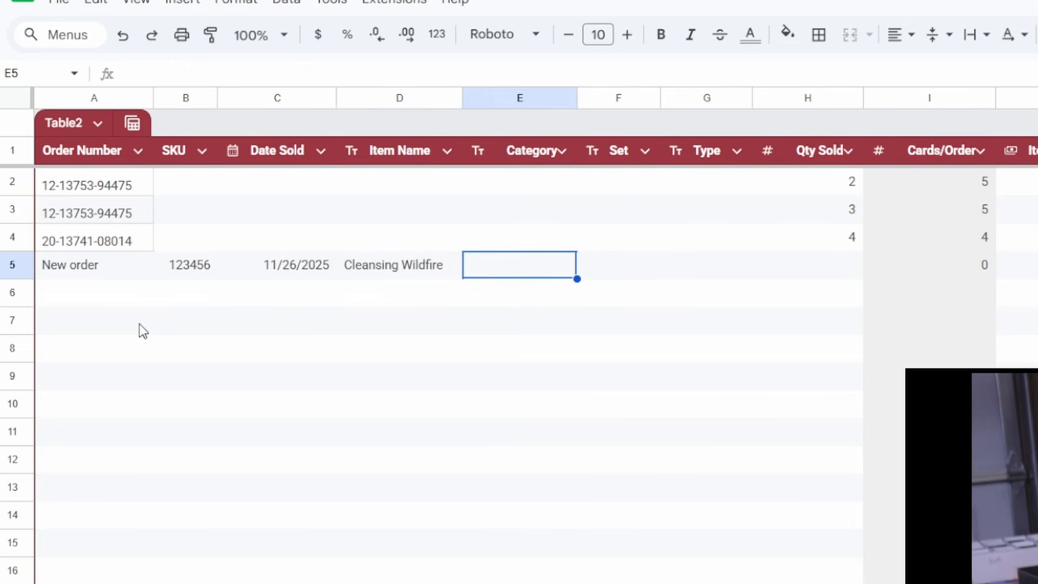
{"action": "type", "text": "Magic"}
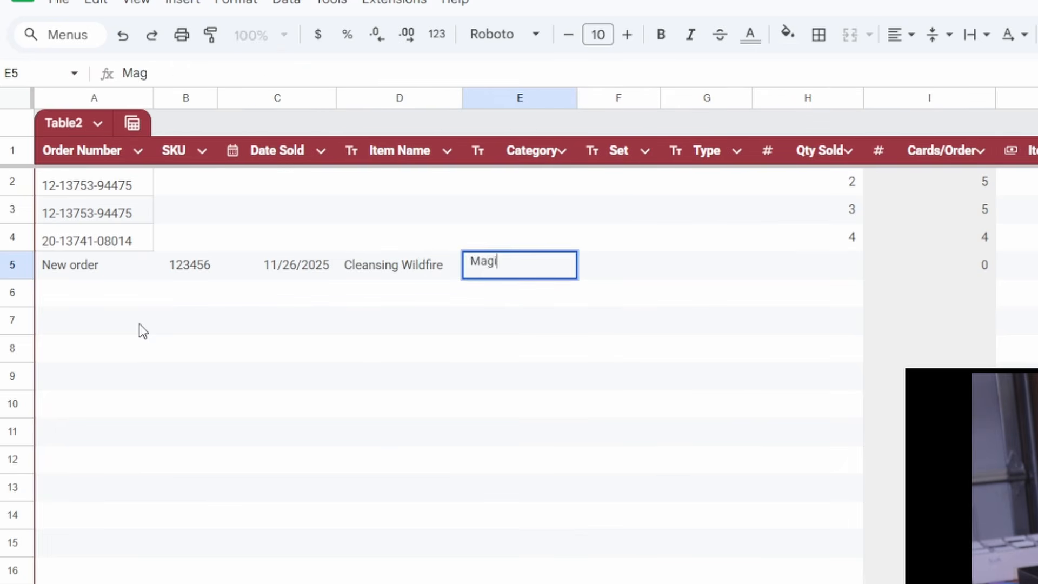
{"action": "key", "text": "Tab"}
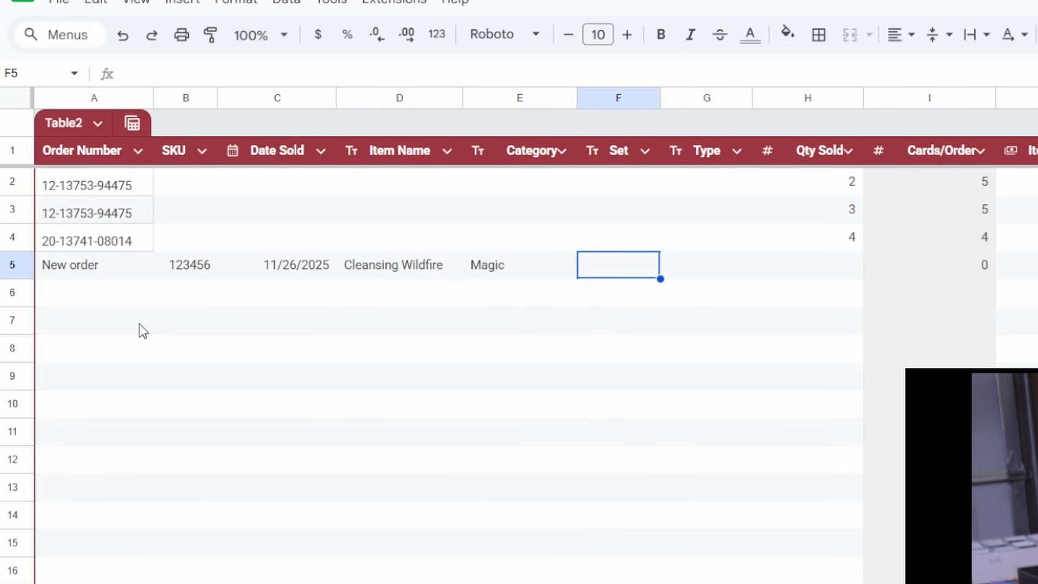
Step: Set the new order's Set to Zendikar Rising and its Type to Near Mint Foil
{"action": "type", "text": "Zendikar Rising"}
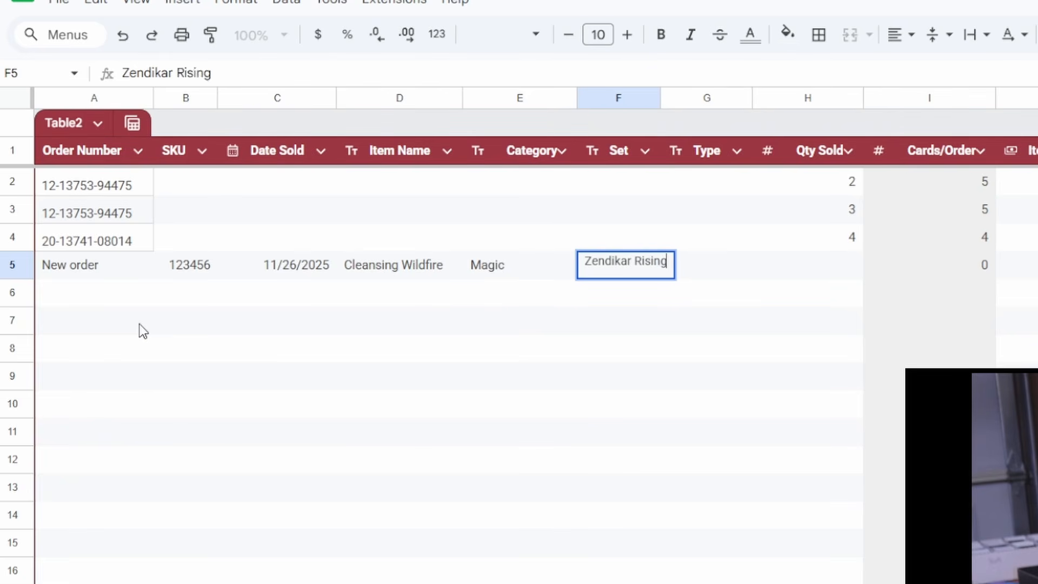
{"action": "key", "text": "Tab"}
{"action": "type", "text": "Near Mint Fioli"}
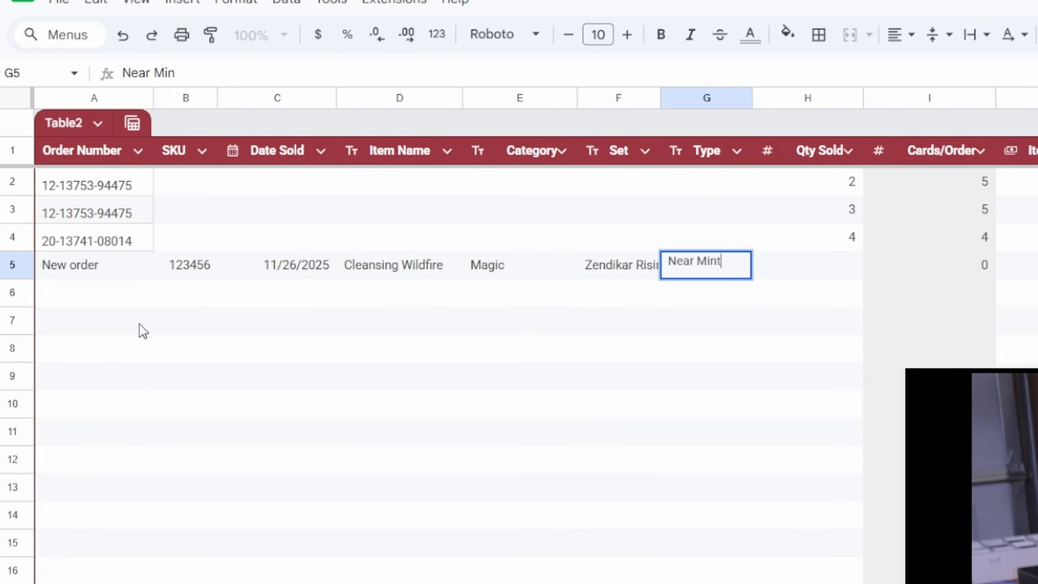
{"action": "key", "text": "BackSpace"}
{"action": "key", "text": "BackSpace"}
{"action": "key", "text": "BackSpace"}
{"action": "key", "text": "BackSpace"}
{"action": "type", "text": "oil"}
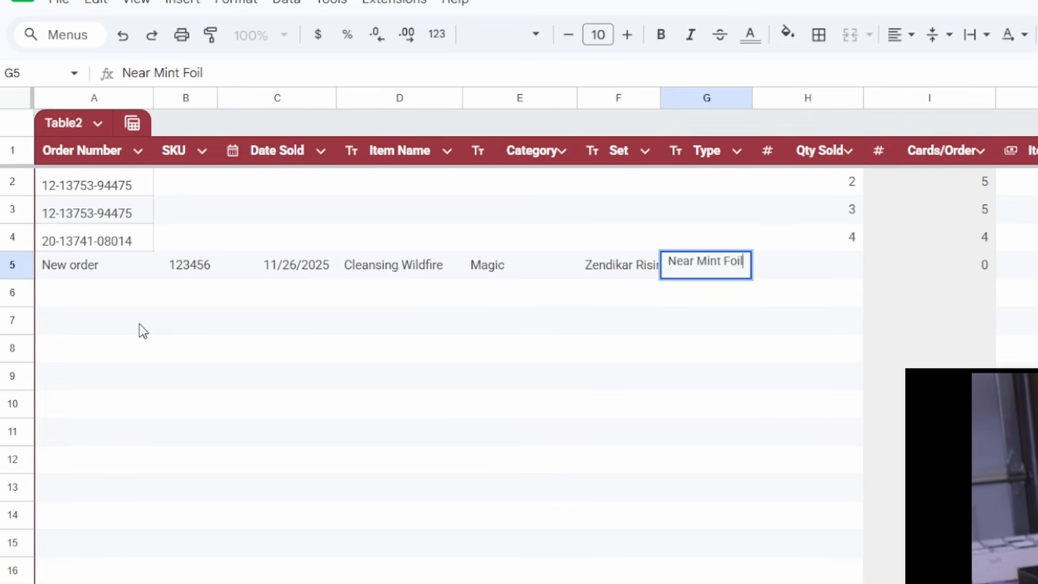
{"action": "key", "text": "Tab"}
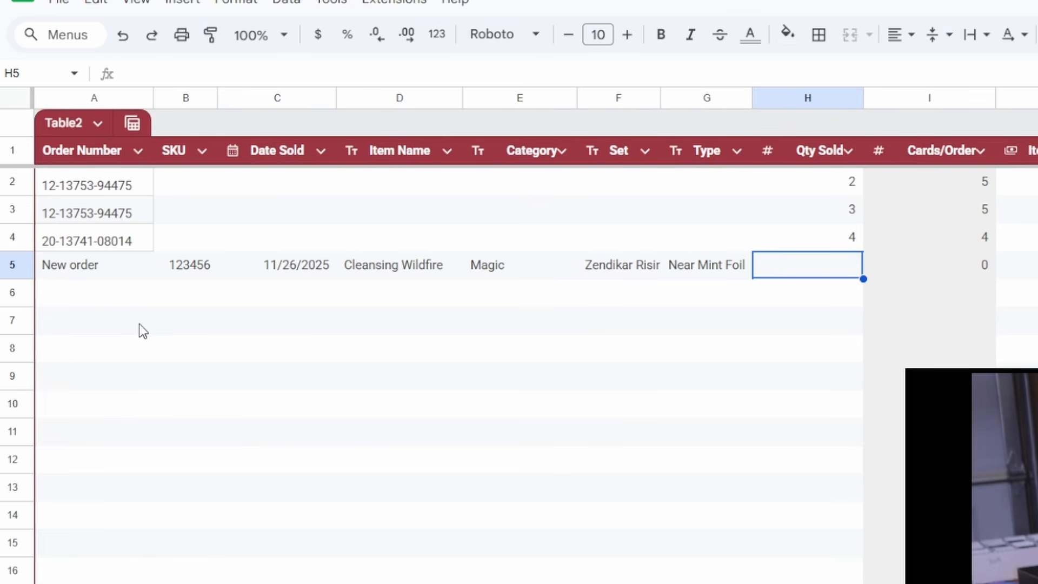
Step: Enter a Qty Sold of 3 and an Item Price of 1.2 for the new order
{"action": "type", "text": "3"}
{"action": "key", "text": "Tab"}
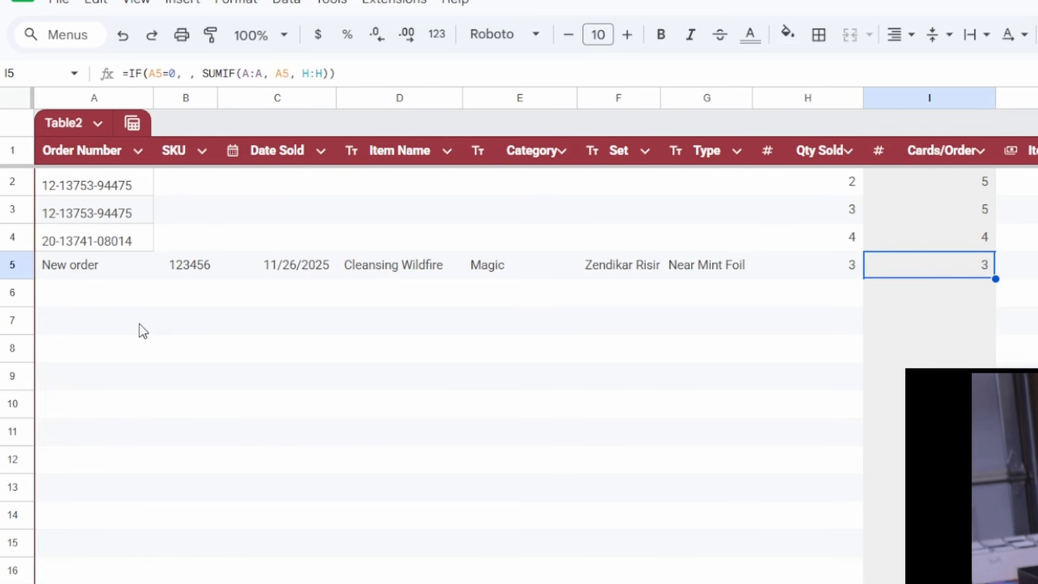
{"action": "key", "text": "Tab"}
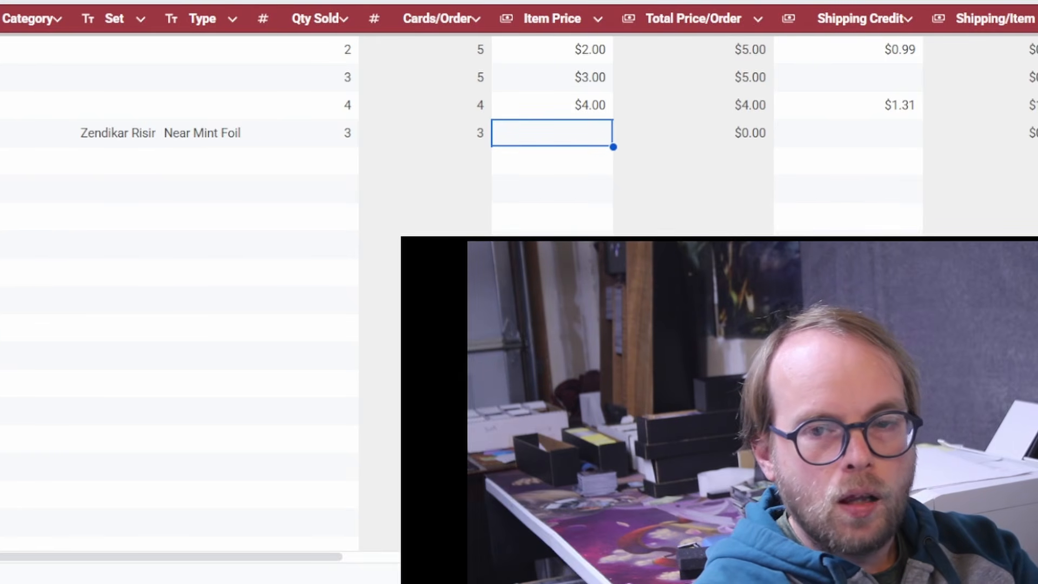
{"action": "key", "text": "Return"}
{"action": "type", "text": "1.2"}
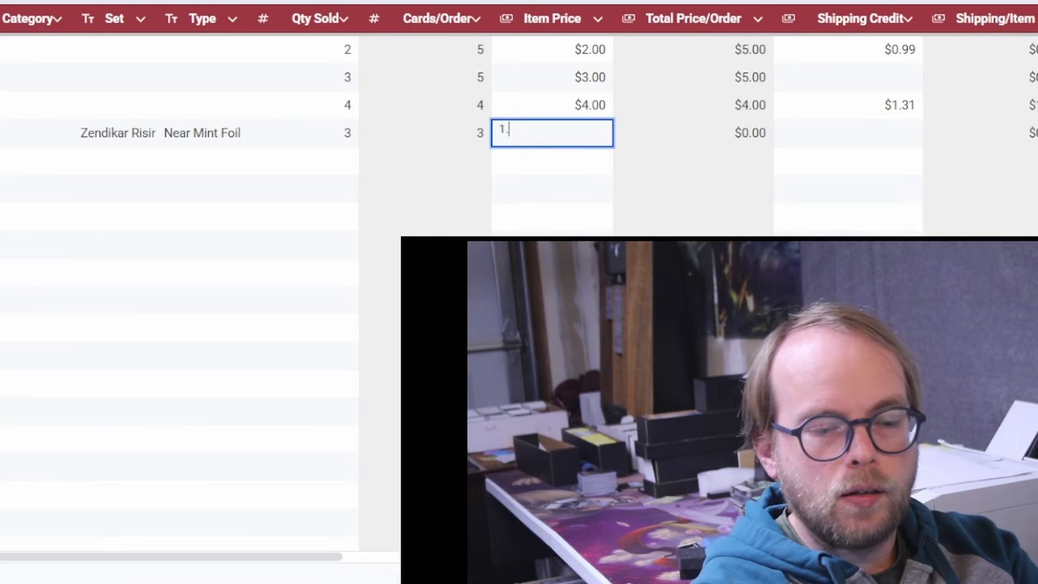
{"action": "key", "text": "Tab"}
{"action": "key", "text": "Tab"}
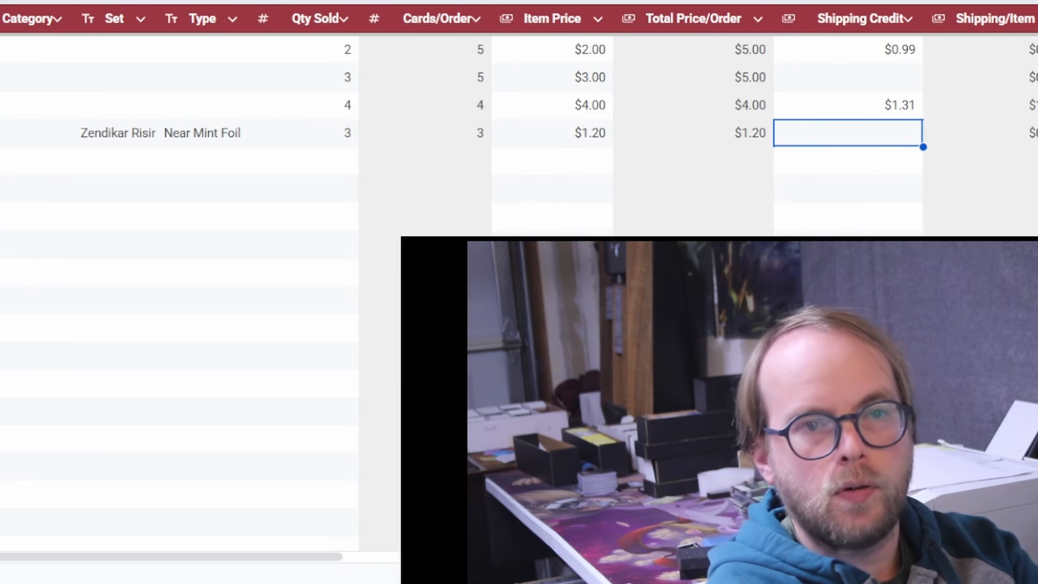
Step: Enter a Shipping Credit of 1.31 and Fees of .63 in the new order's row
{"action": "type", "text": "1.31"}
{"action": "key", "text": "Tab"}
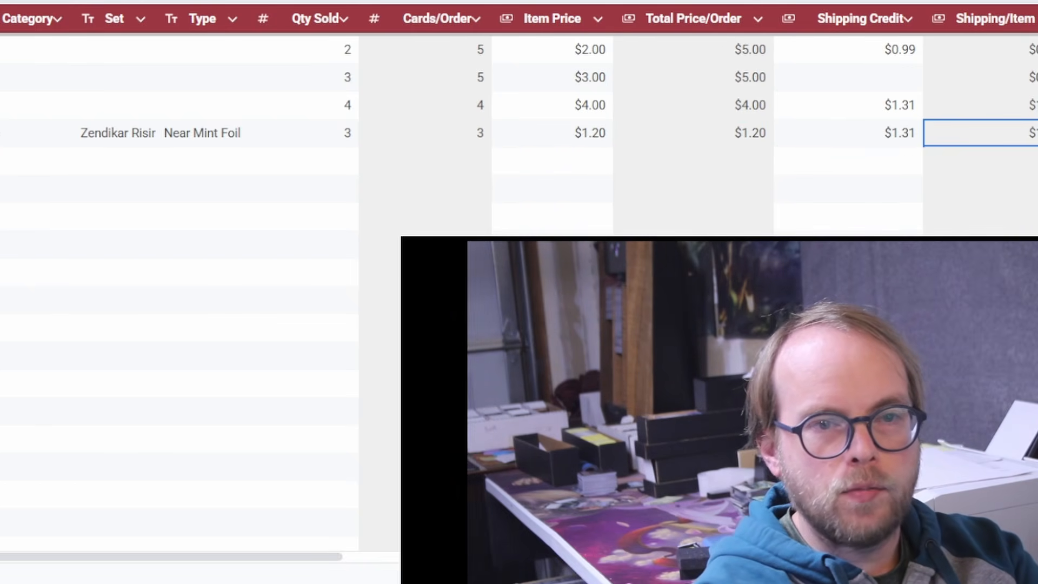
{"action": "key", "text": "Tab"}
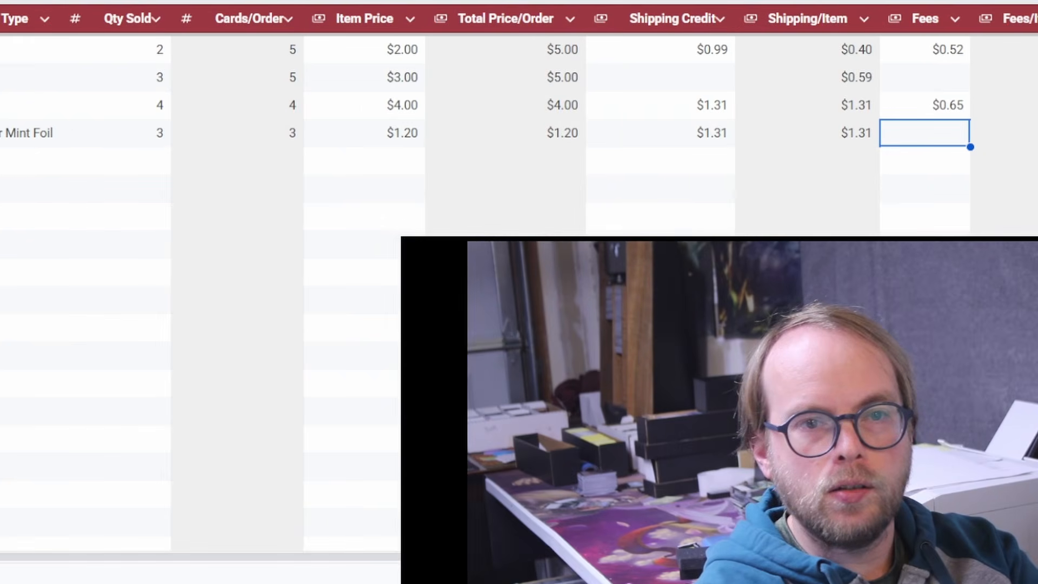
{"action": "type", "text": ".63"}
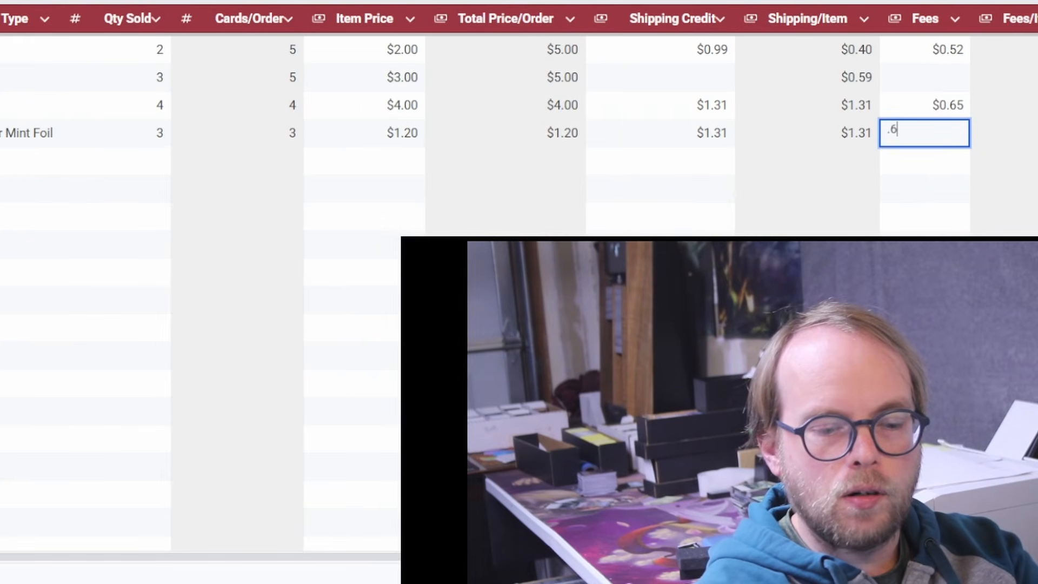
{"action": "key", "text": "Return"}
{"action": "key", "text": "Up"}
{"action": "key", "text": "Right"}
{"action": "key", "text": "Right"}
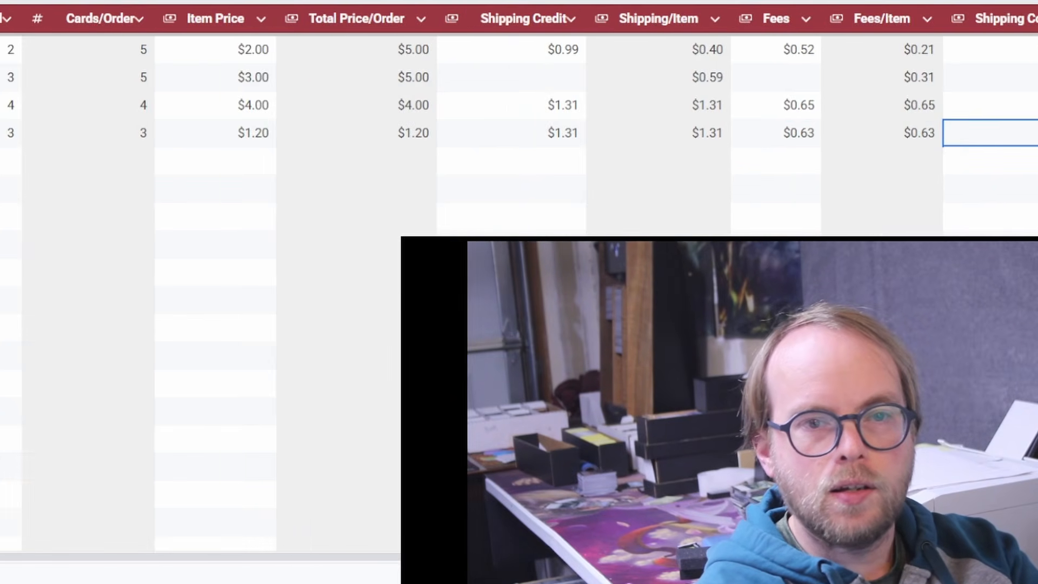
Step: Enter .74 as the new order's Shipping Costs and go to its Total Profit
{"action": "type", "text": ".74"}
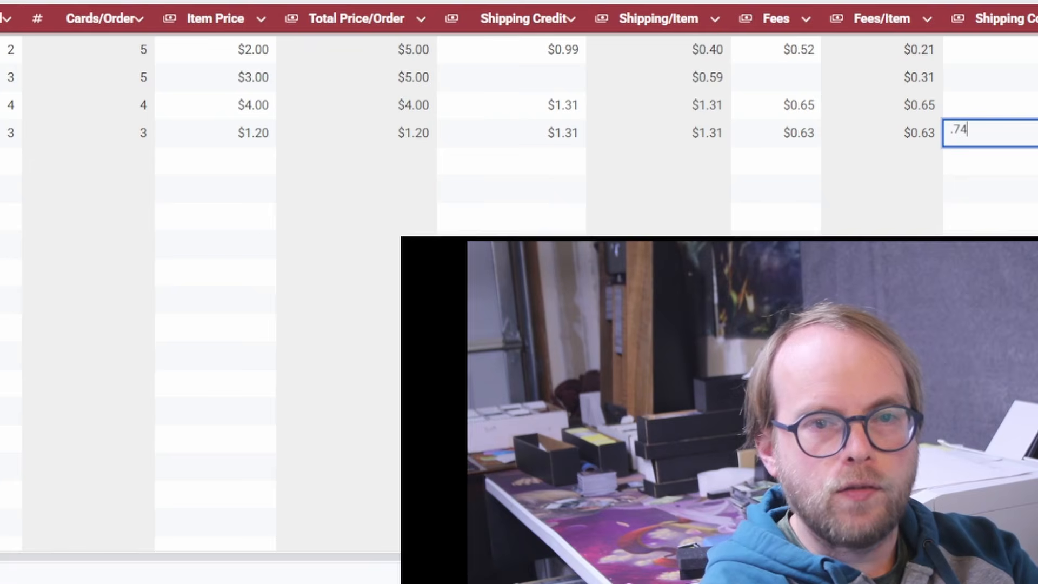
{"action": "key", "text": "Tab"}
{"action": "key", "text": "Right"}
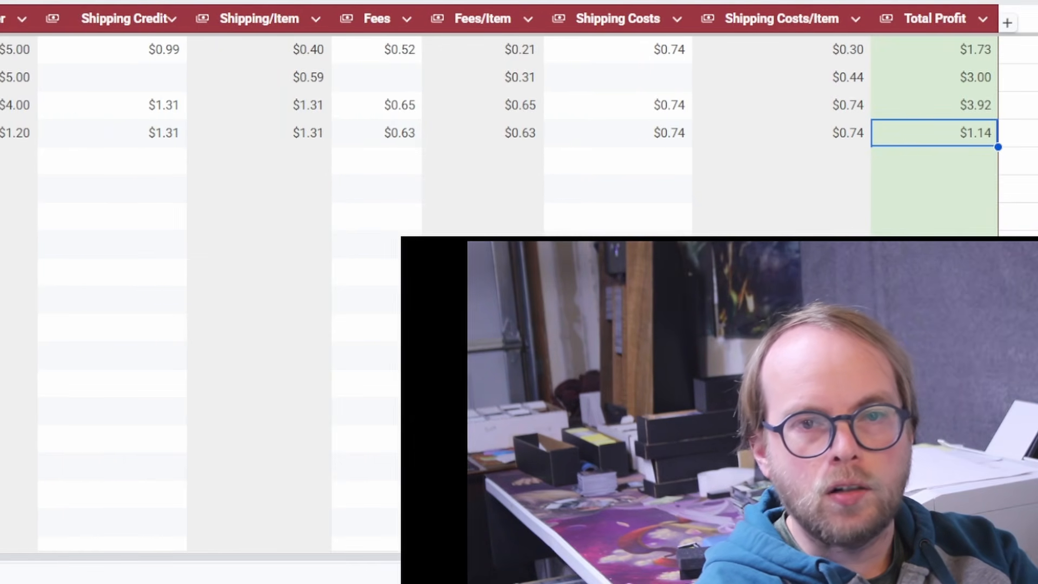
Step: Try Shipping Costs of .89 for the new order and check the effect on its Total Profit
{"action": "key", "text": "Left"}
{"action": "key", "text": "Left"}
{"action": "key", "text": "Right"}
{"action": "key", "text": "Right"}
{"action": "key", "text": "Left"}
{"action": "key", "text": "Left"}
{"action": "key", "text": "Right"}
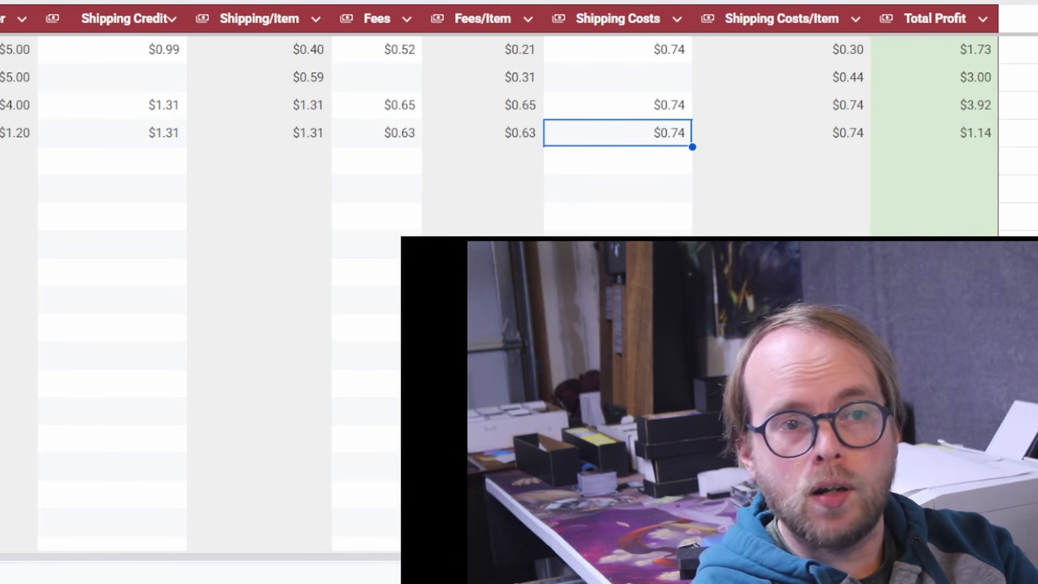
{"action": "key", "text": "Left"}
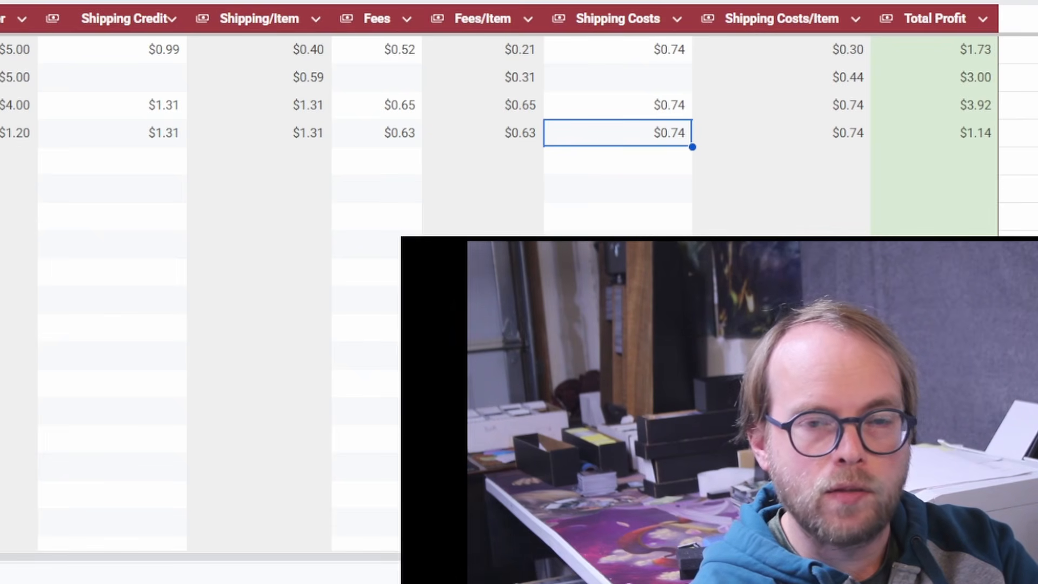
{"action": "type", "text": ".89"}
{"action": "key", "text": "Return"}
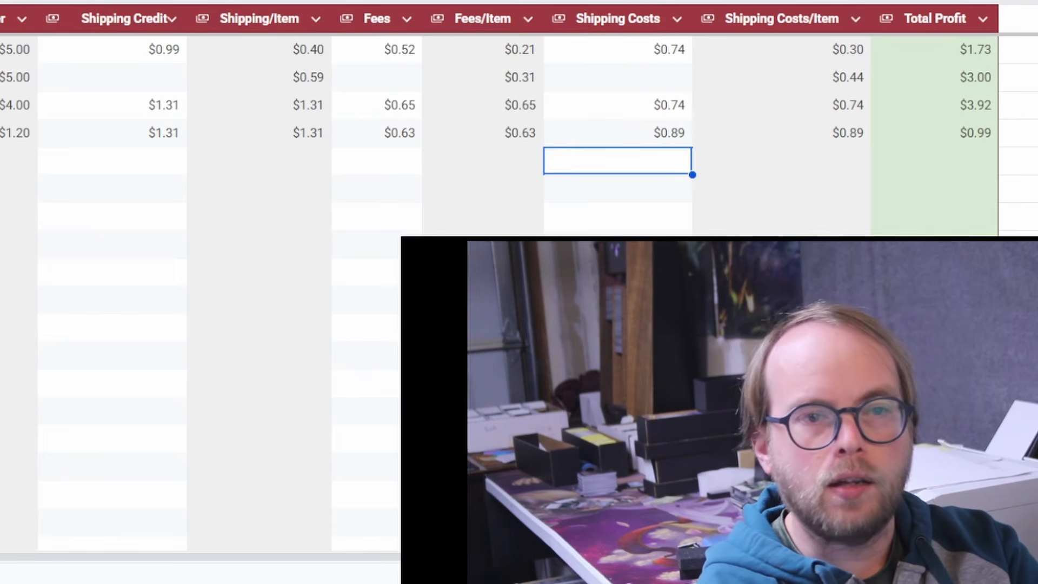
{"action": "key", "text": "Up"}
{"action": "key", "text": "Right"}
{"action": "key", "text": "Right"}
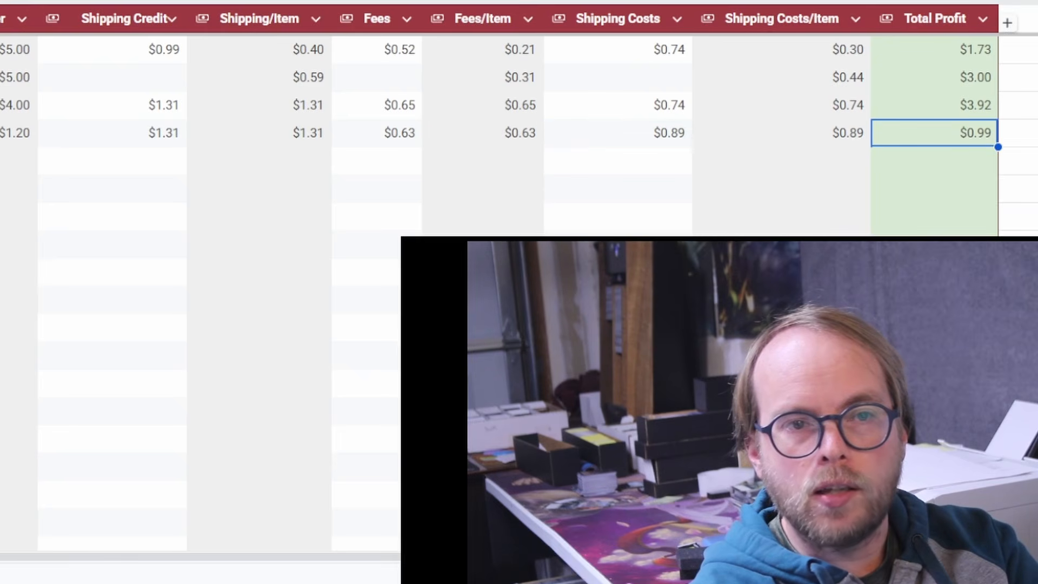
Step: Set the new order's Shipping Costs back to .74
{"action": "key", "text": "Left"}
{"action": "key", "text": "Left"}
{"action": "type", "text": ".74"}
{"action": "key", "text": "Return"}
Step: Leave the sales table and switch to the Added sheet
{"action": "left_click", "coordinate": [77, 275]}
{"action": "left_click", "coordinate": [483, 355]}
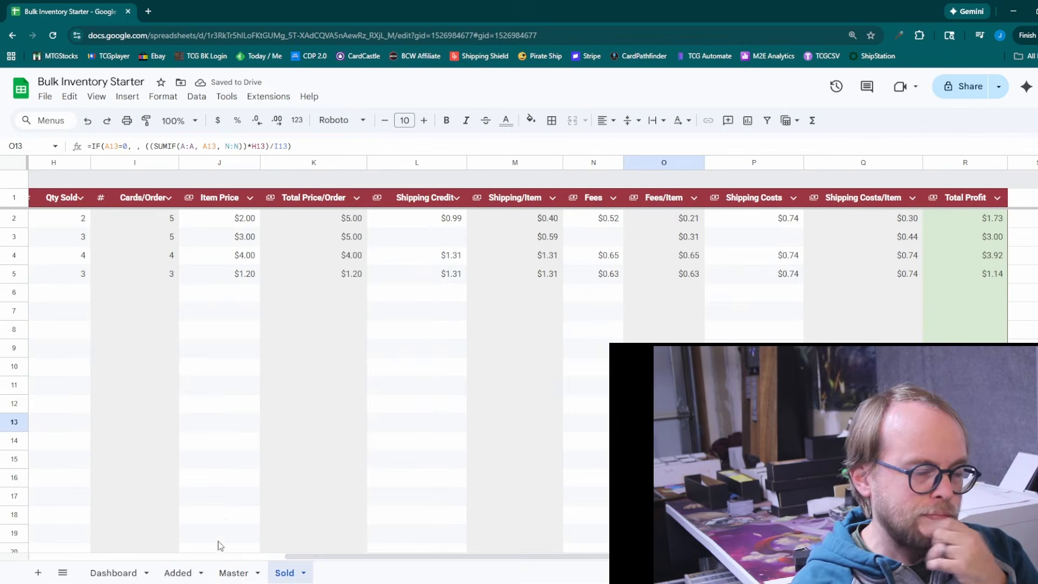
{"action": "left_click", "coordinate": [177, 571]}
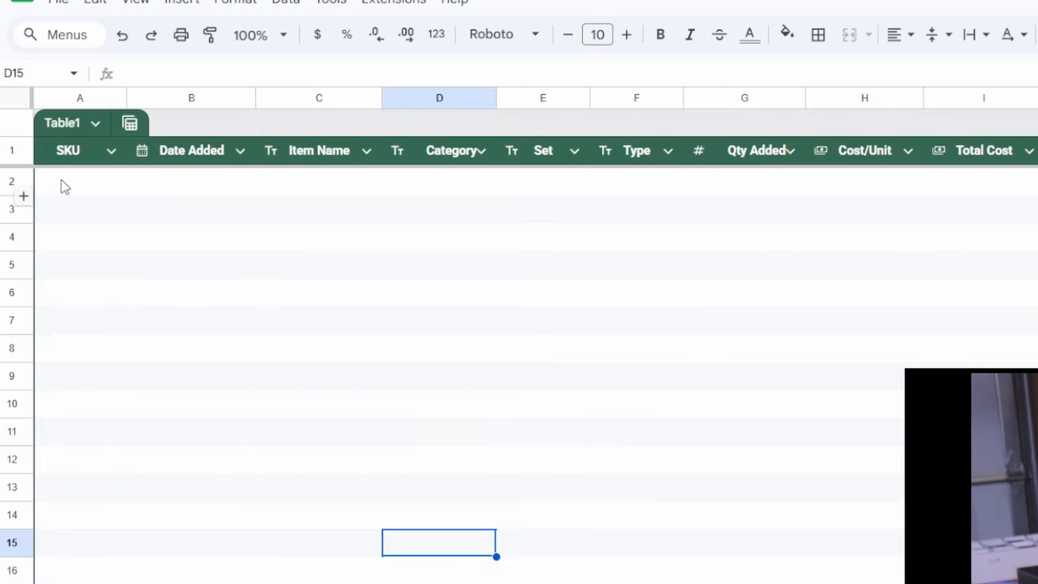
Step: Enter SKU 123456 in the first Added row and copy Cleansing Wildfire's name, category, set and type there from the sales table
{"action": "left_click", "coordinate": [63, 186]}
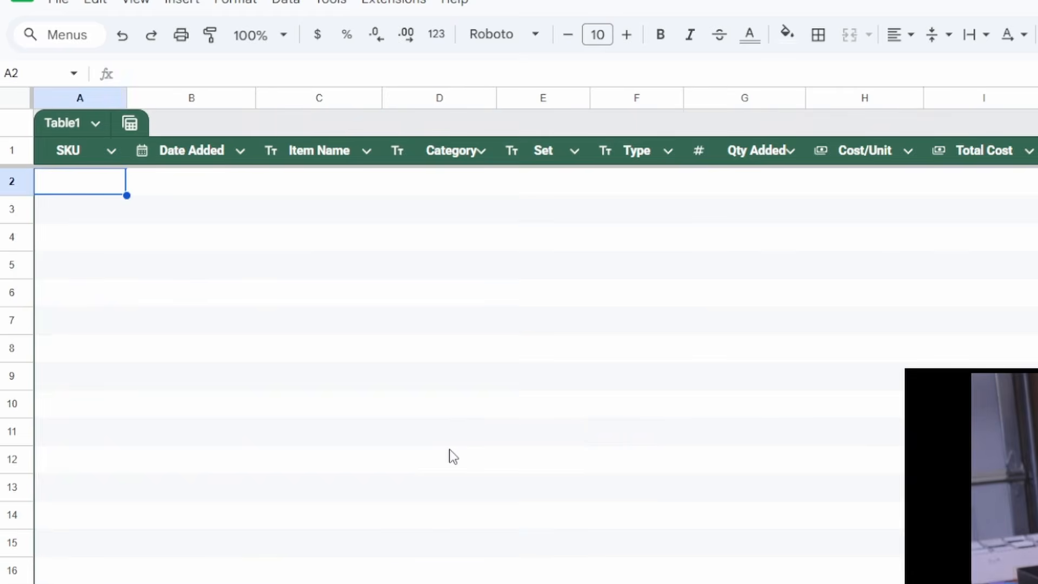
{"action": "type", "text": "123456"}
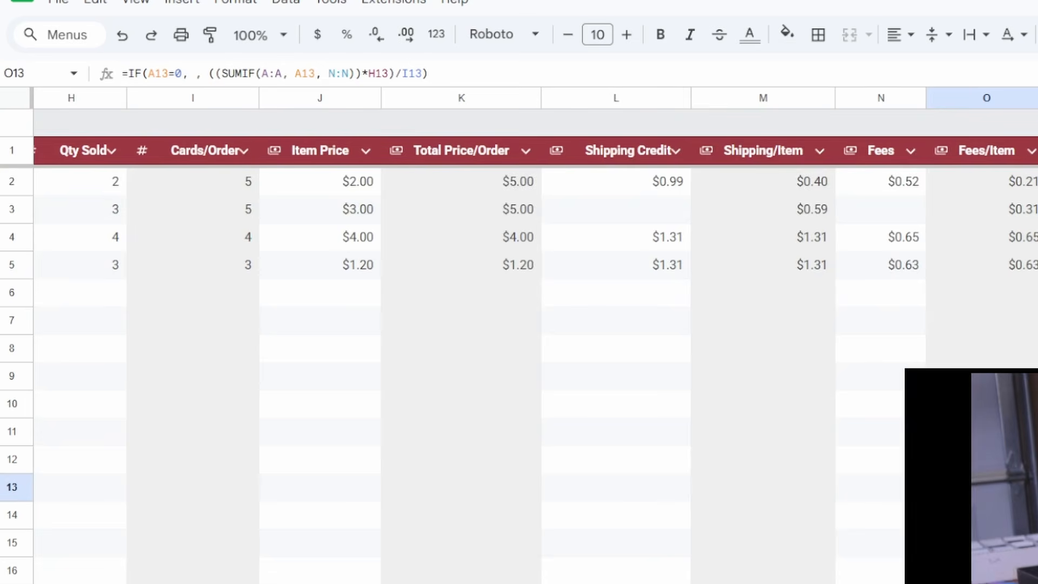
{"action": "scroll", "coordinate": [519, 324], "scroll_direction": "left", "scroll_amount": 10}
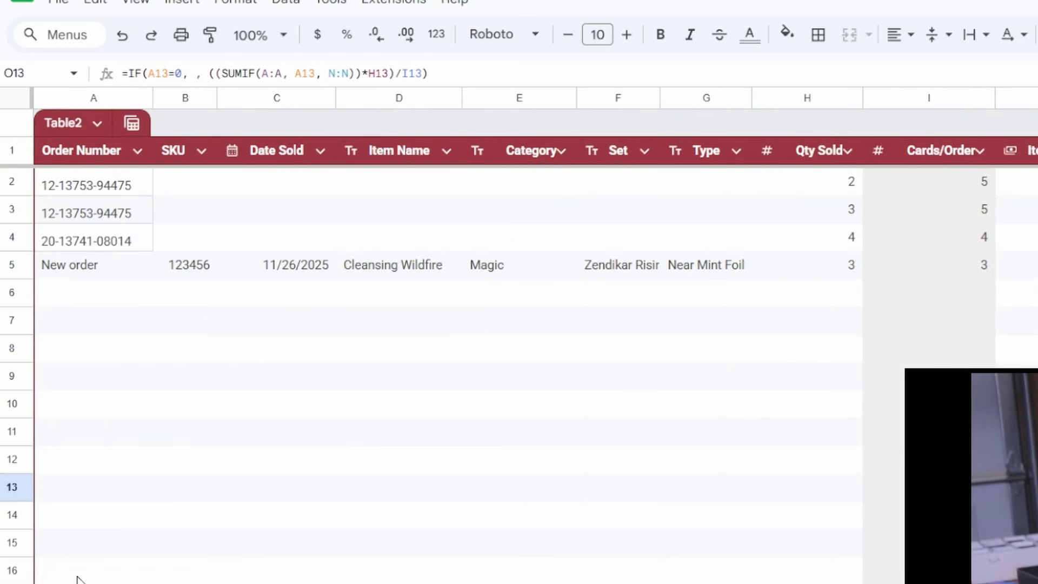
{"action": "left_click", "coordinate": [186, 265]}
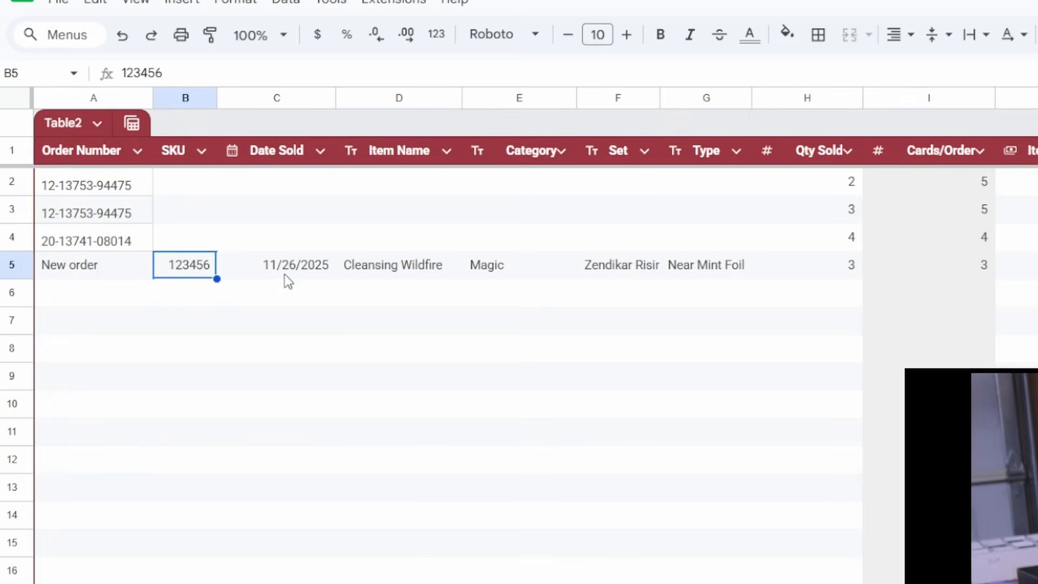
{"action": "left_click_drag", "start_coordinate": [363, 268], "coordinate": [712, 266]}
{"action": "key", "text": "ctrl+c"}
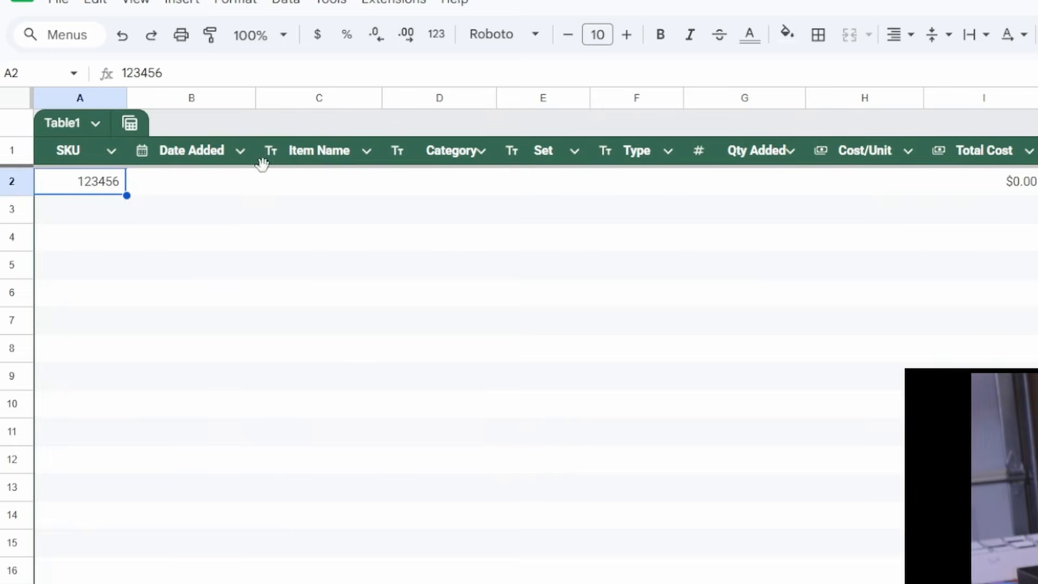
{"action": "left_click", "coordinate": [319, 189]}
{"action": "key", "text": "ctrl+v"}
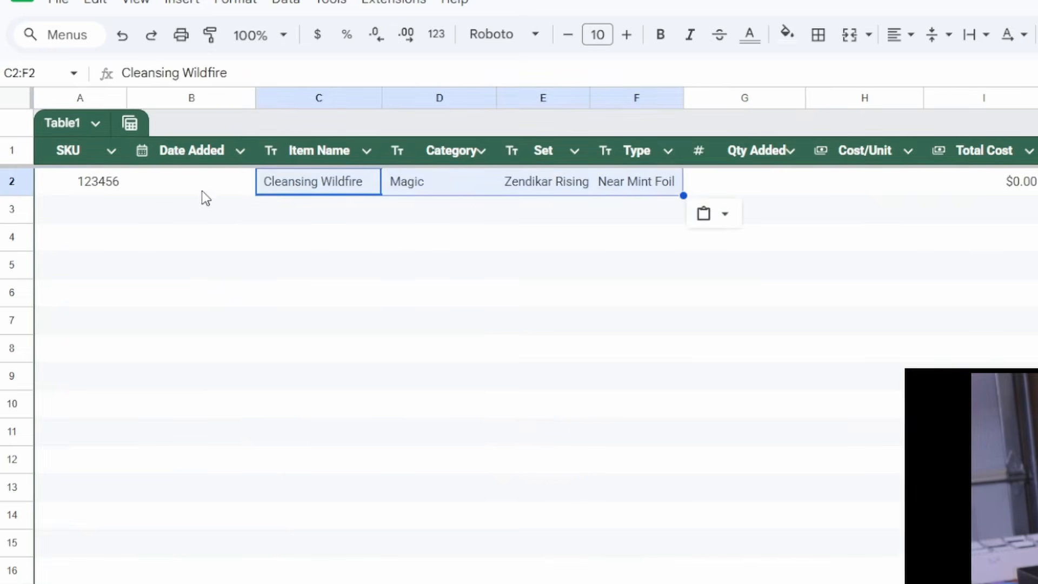
Step: Set the Date Added of the Cleansing Wildfire row to 11/23/2025
{"action": "left_click", "coordinate": [209, 193]}
{"action": "type", "text": "11/23/2025"}
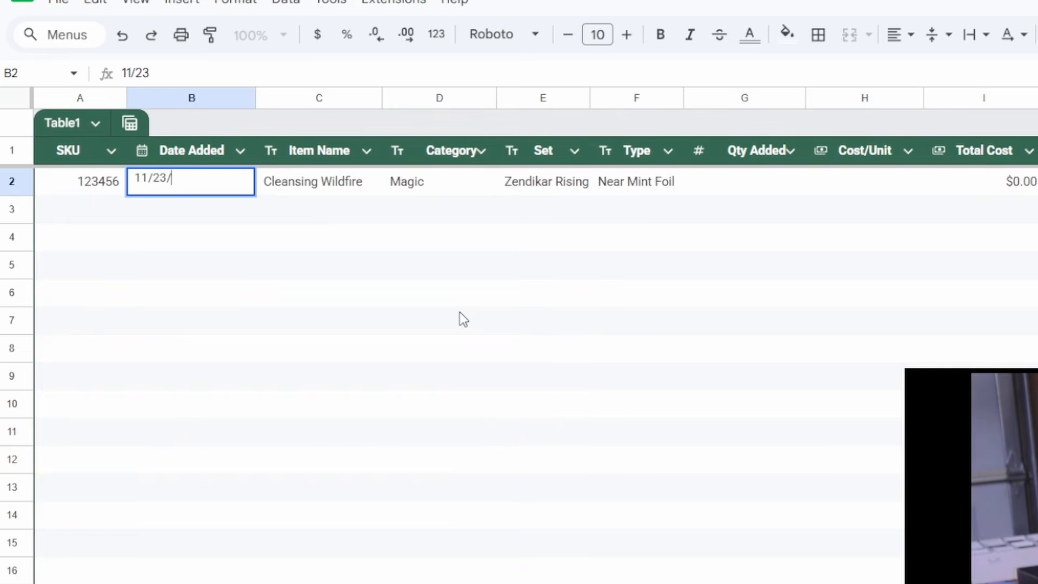
{"action": "key", "text": "Tab"}
Step: Enter a Qty Added of 10 and a Cost/Unit of .01 for Cleansing Wildfire
{"action": "key", "text": "Tab"}
{"action": "key", "text": "Tab"}
{"action": "key", "text": "Tab"}
{"action": "key", "text": "Tab"}
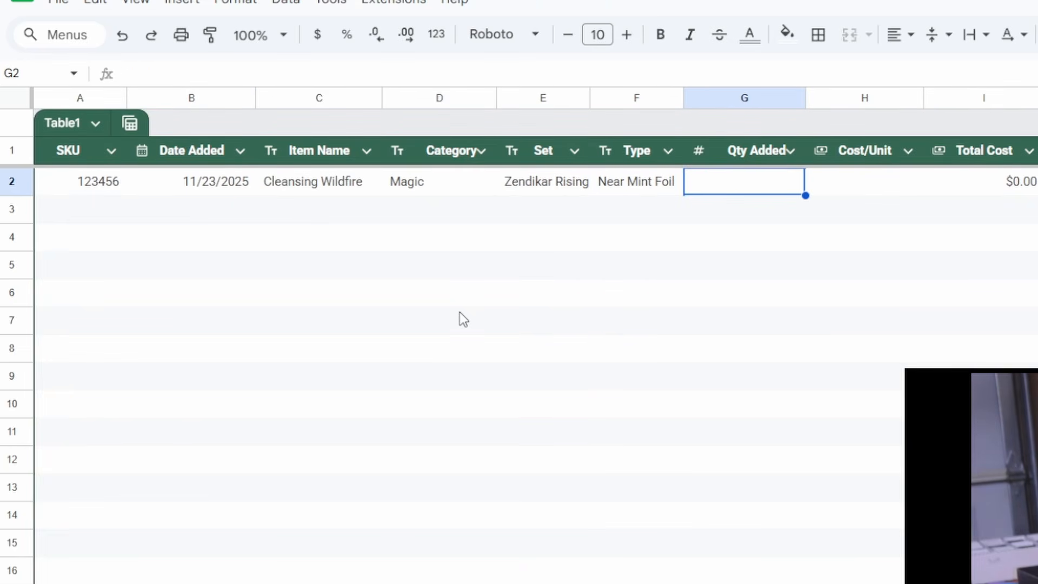
{"action": "type", "text": "10"}
{"action": "key", "text": "Tab"}
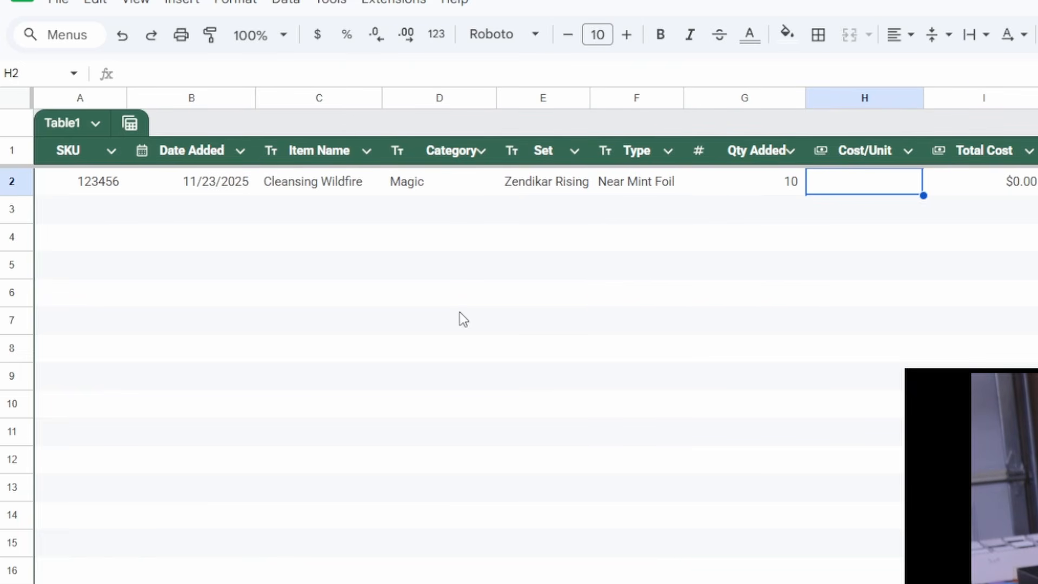
{"action": "type", "text": ".01"}
{"action": "key", "text": "Tab"}
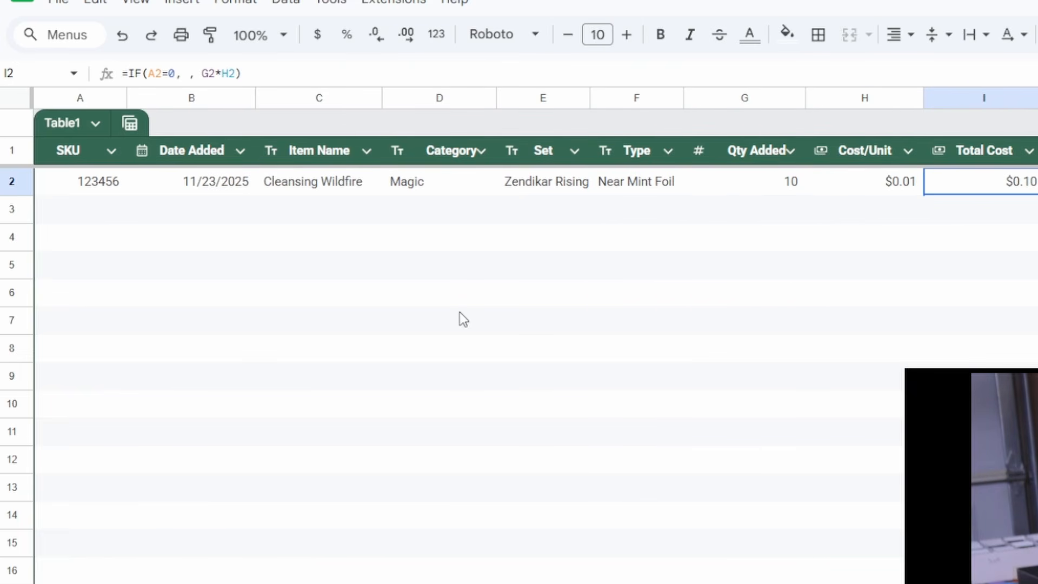
{"action": "key", "text": "Down"}
{"action": "key", "text": "Up"}
Step: Switch to the Master sheet and go to the first empty SKU cell of its table
{"action": "left_click", "coordinate": [335, 583]}
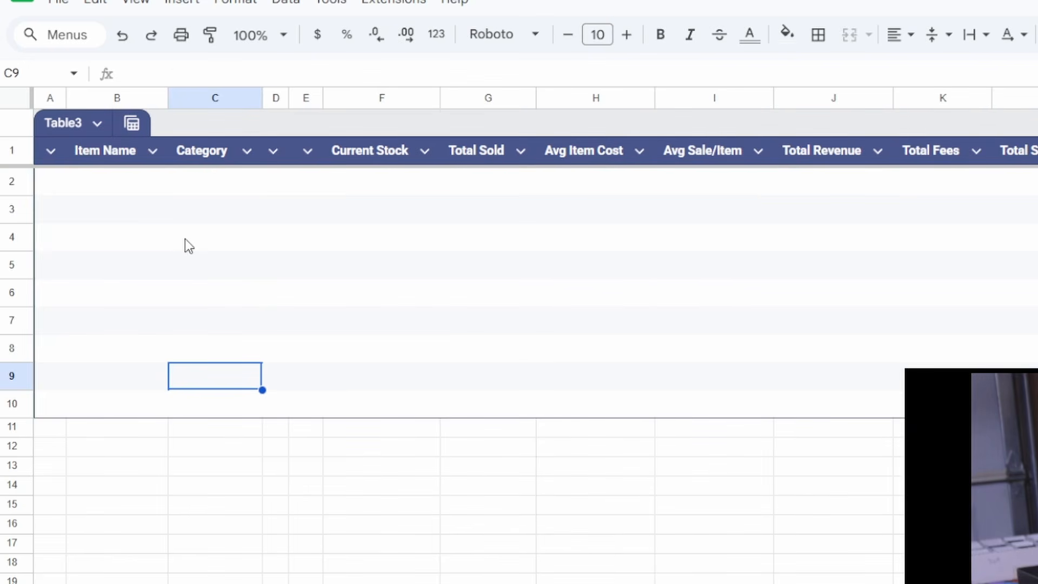
{"action": "left_click", "coordinate": [113, 190]}
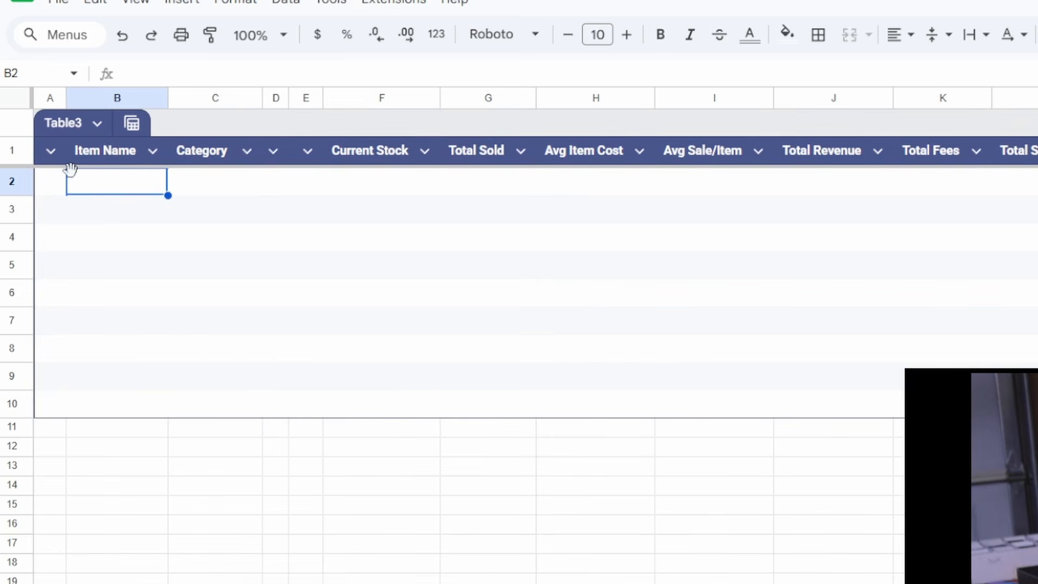
{"action": "left_click", "coordinate": [61, 184]}
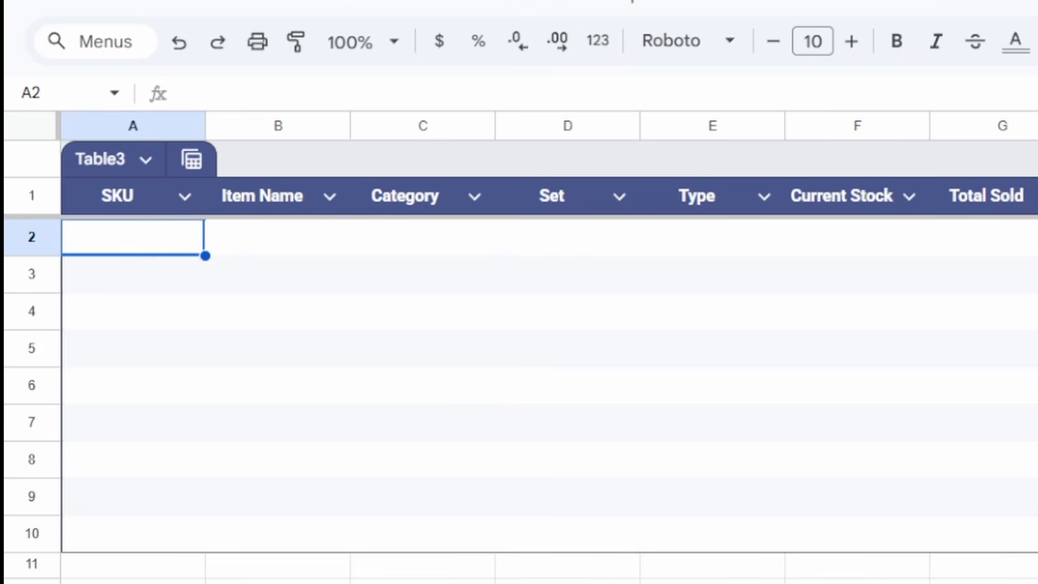
{"action": "left_click", "coordinate": [968, 581]}
{"action": "left_click", "coordinate": [127, 243]}
{"action": "left_click", "coordinate": [901, 458]}
{"action": "left_click", "coordinate": [139, 250]}
Step: Enter a UNIQUE formula in Master's cell A2 that references the Added sheet's SKU range Added!A2:A
{"action": "type", "text": "=U"}
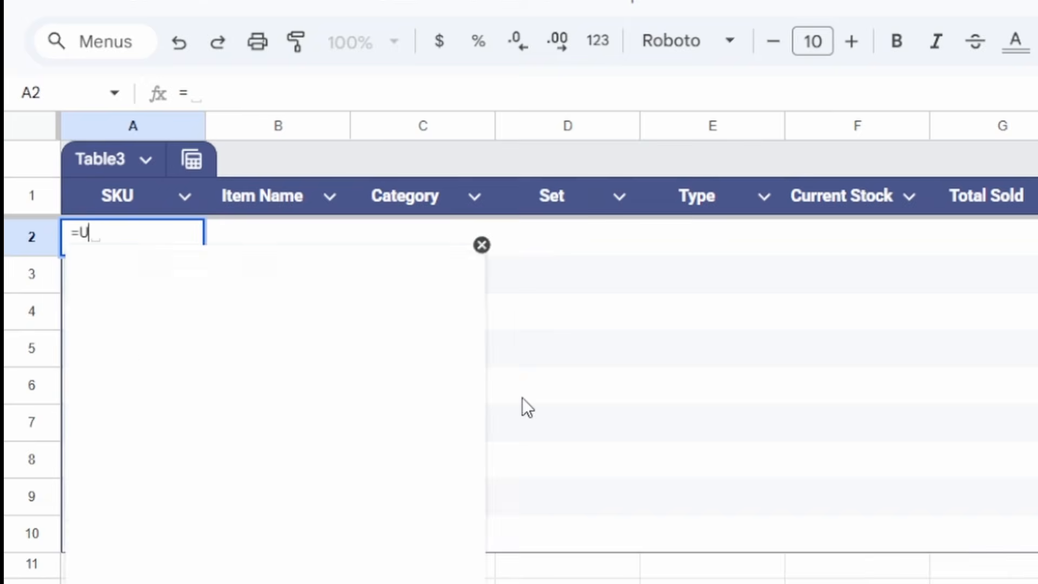
{"action": "type", "text": "NIQUE"}
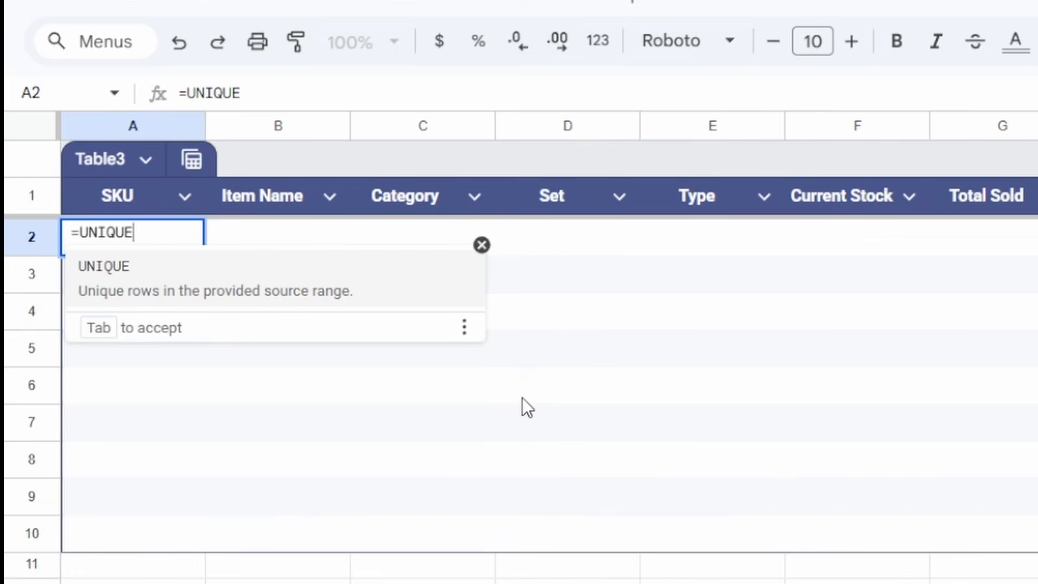
{"action": "type", "text": "("}
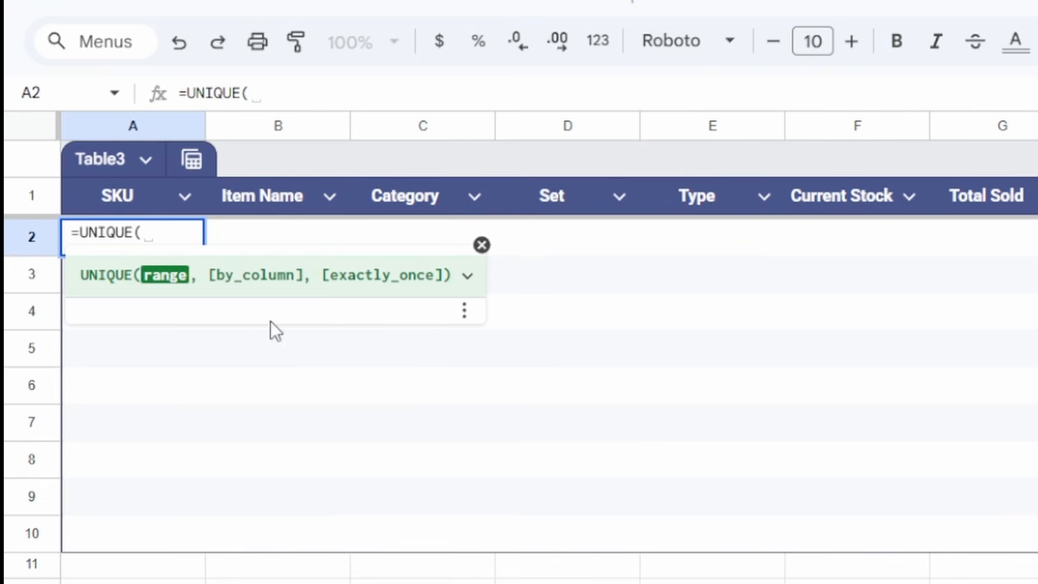
{"action": "left_click", "coordinate": [254, 583]}
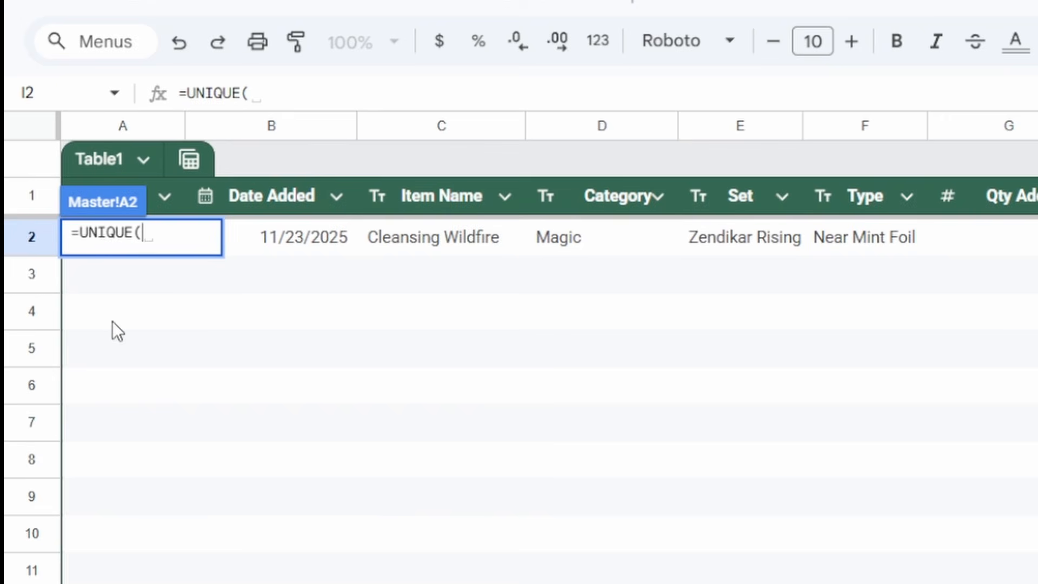
{"action": "left_click", "coordinate": [118, 127]}
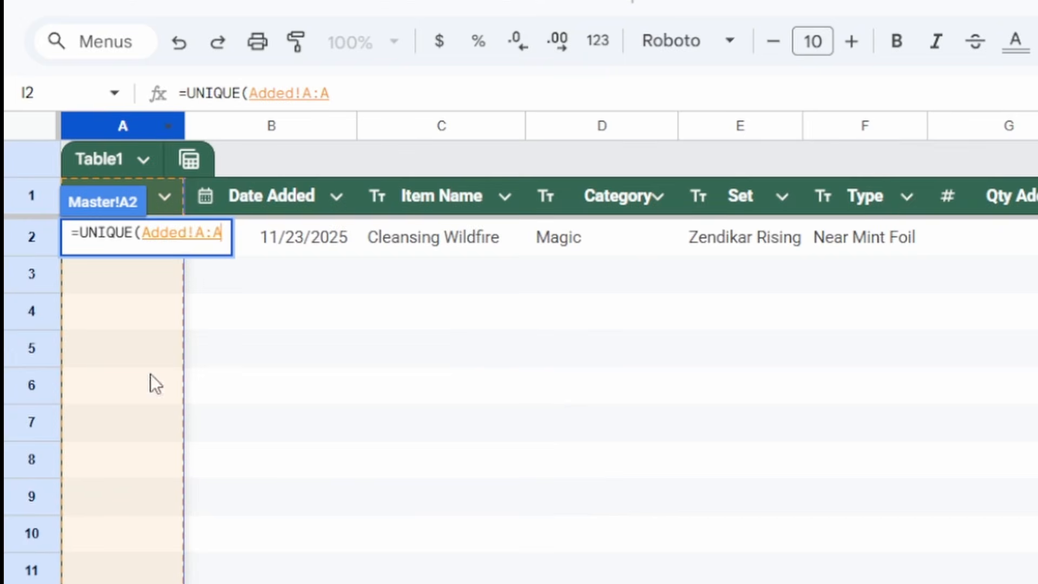
{"action": "key", "text": "Left"}
{"action": "key", "text": "Left"}
{"action": "type", "text": "2"}
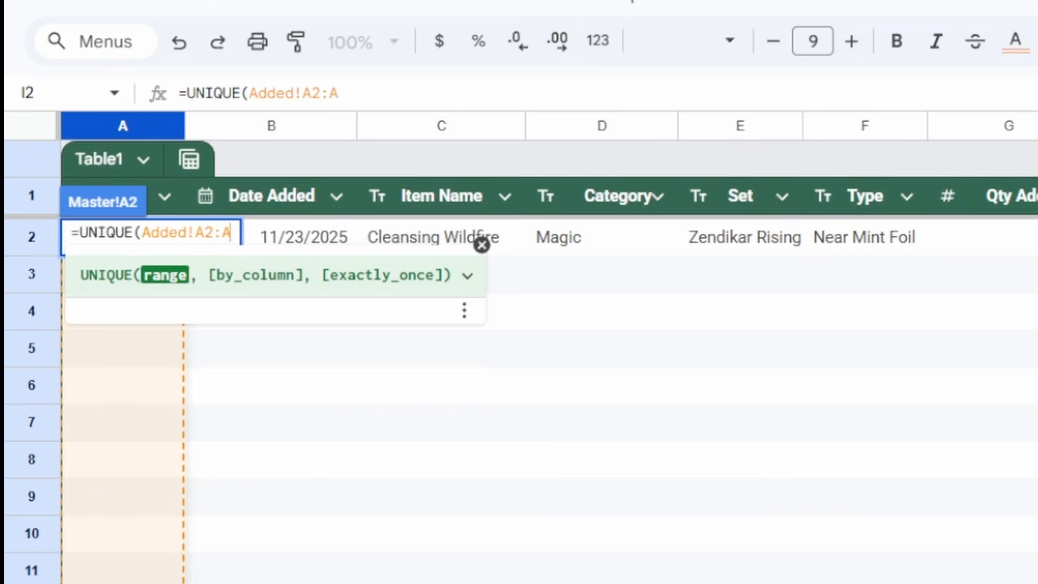
{"action": "key", "text": "Return"}
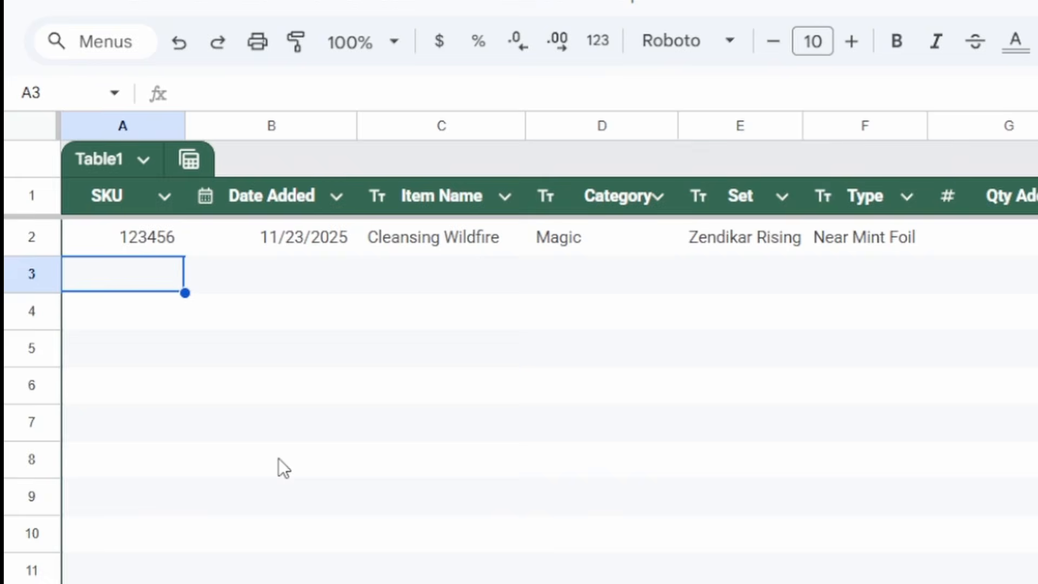
Step: Start a second row in the Added table with SKU 987654 and Date Added 11/24/2025
{"action": "key", "text": "Return"}
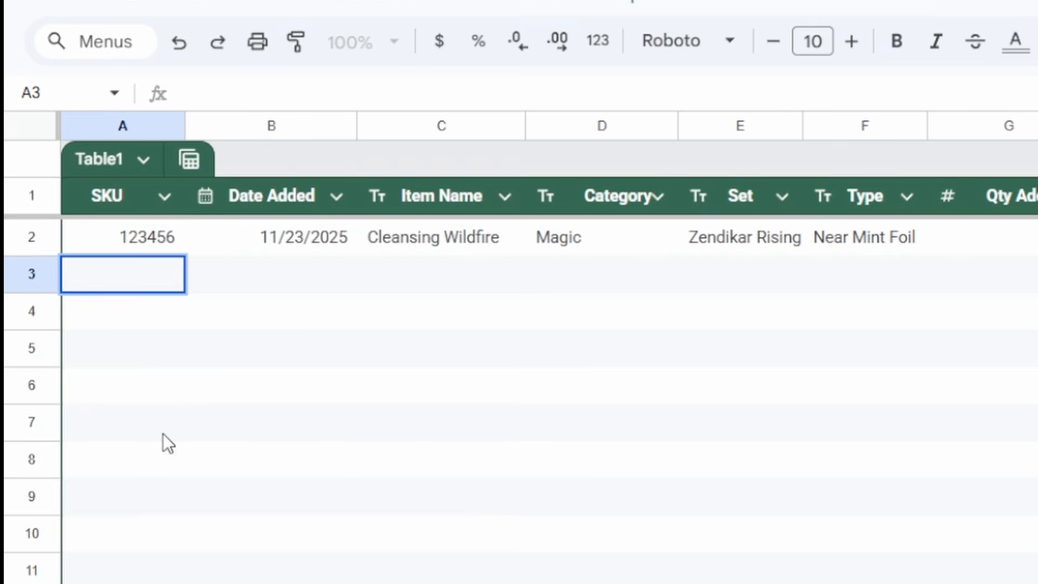
{"action": "left_click_drag", "start_coordinate": [135, 422], "coordinate": [134, 390]}
{"action": "left_click", "coordinate": [124, 291]}
{"action": "type", "text": "987654"}
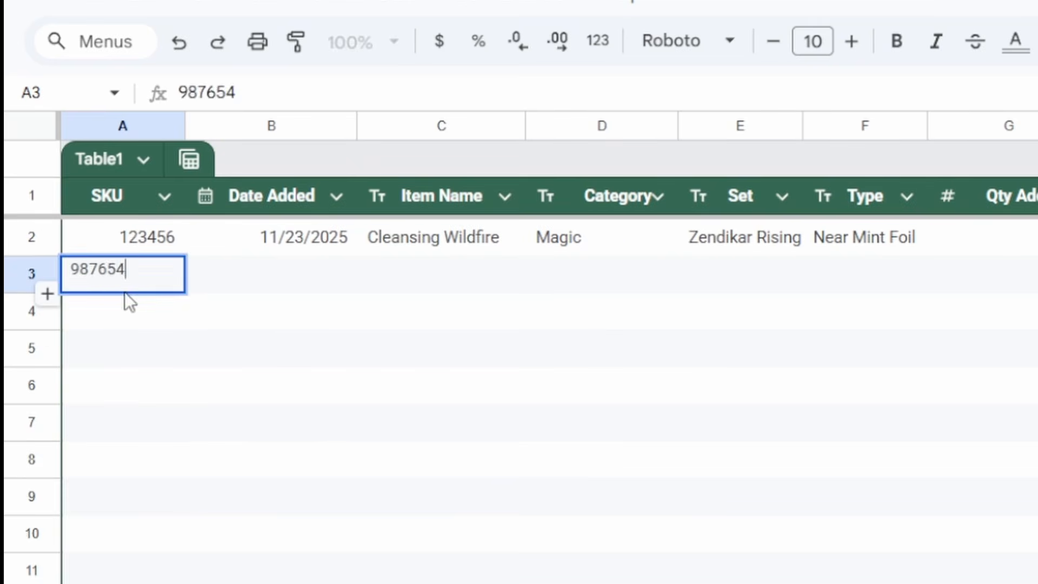
{"action": "key", "text": "Return"}
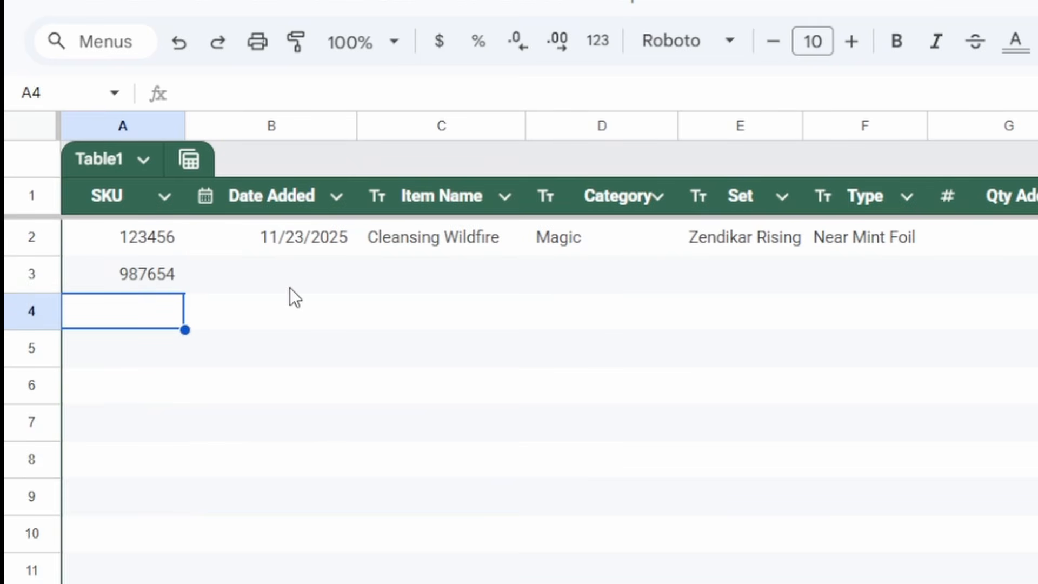
{"action": "left_click", "coordinate": [328, 290]}
{"action": "type", "text": "1"}
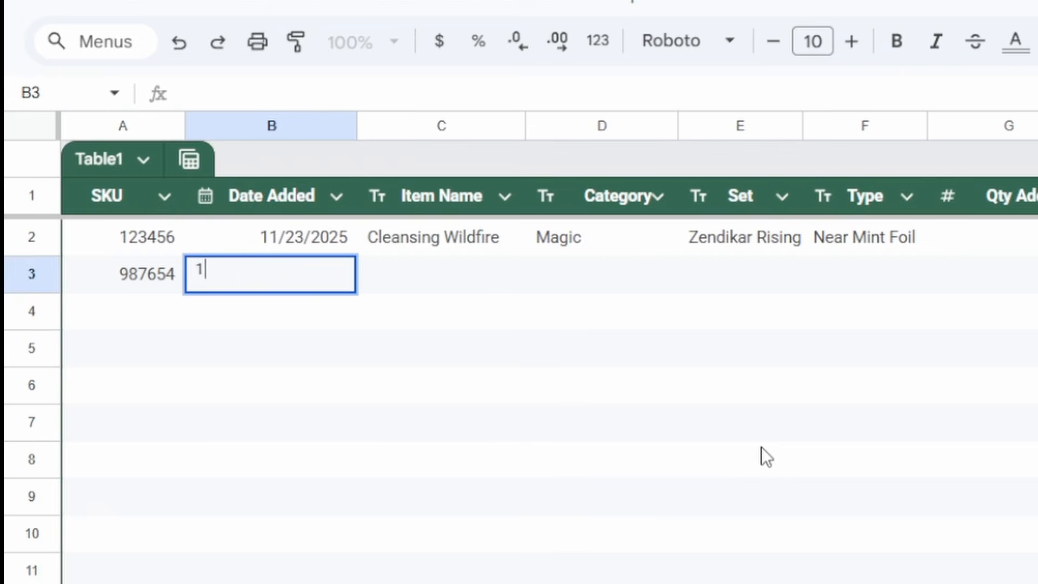
{"action": "type", "text": "1/24/2025"}
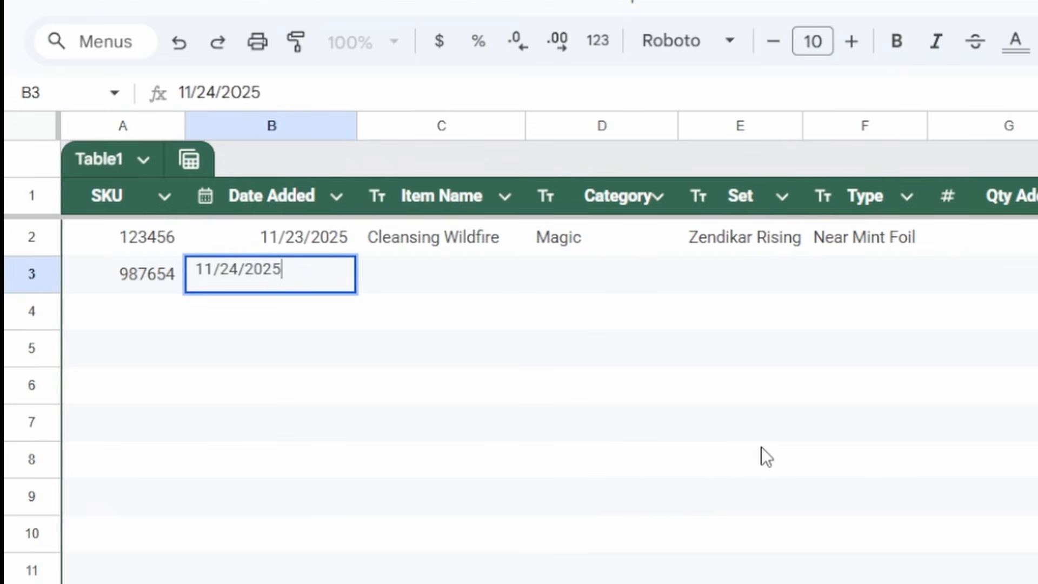
{"action": "key", "text": "Tab"}
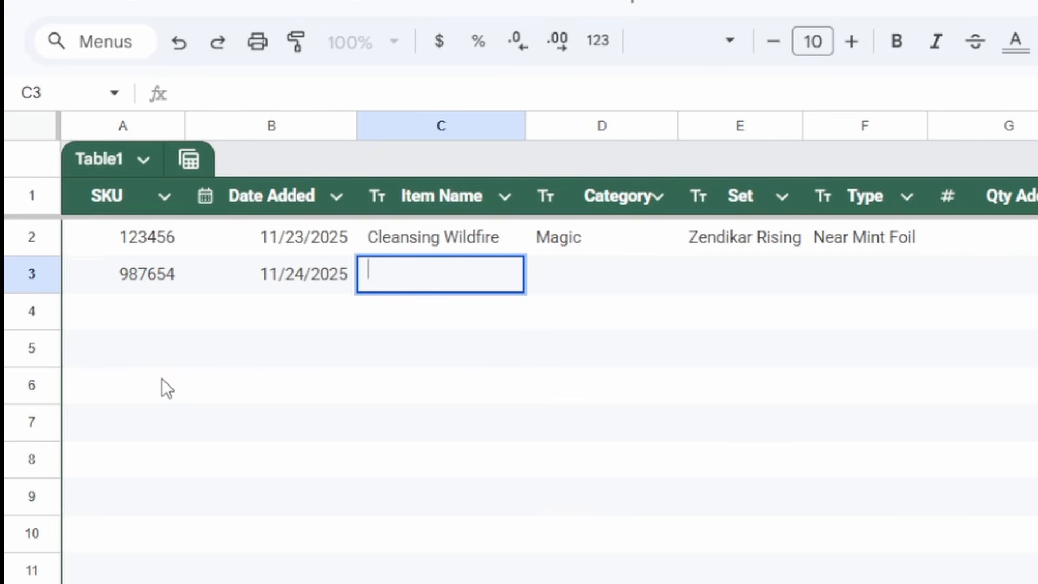
Step: Fill in the second item's name as Heartflame Duelist, its category as Magic and its set as Wilds of Eldraine
{"action": "type", "text": "Heartflame Duelist"}
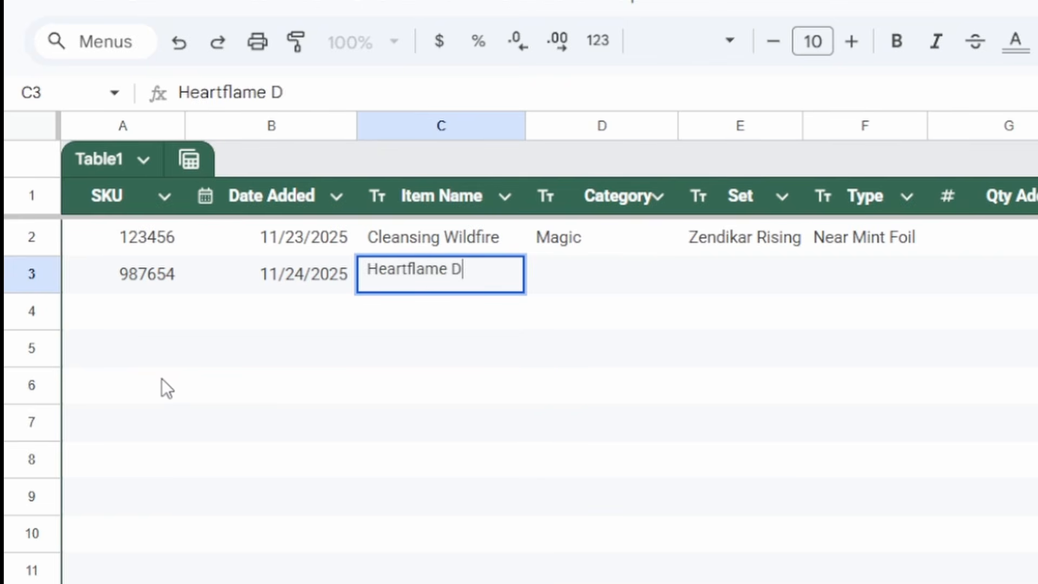
{"action": "key", "text": "Tab"}
{"action": "type", "text": "Magic"}
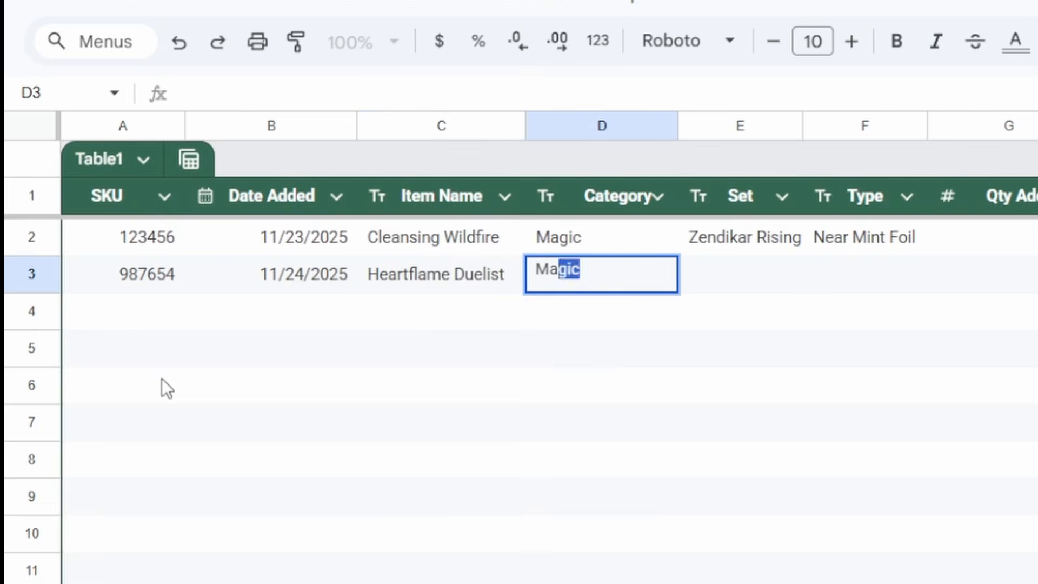
{"action": "key", "text": "Tab"}
{"action": "type", "text": "Wilds of Eldrain"}
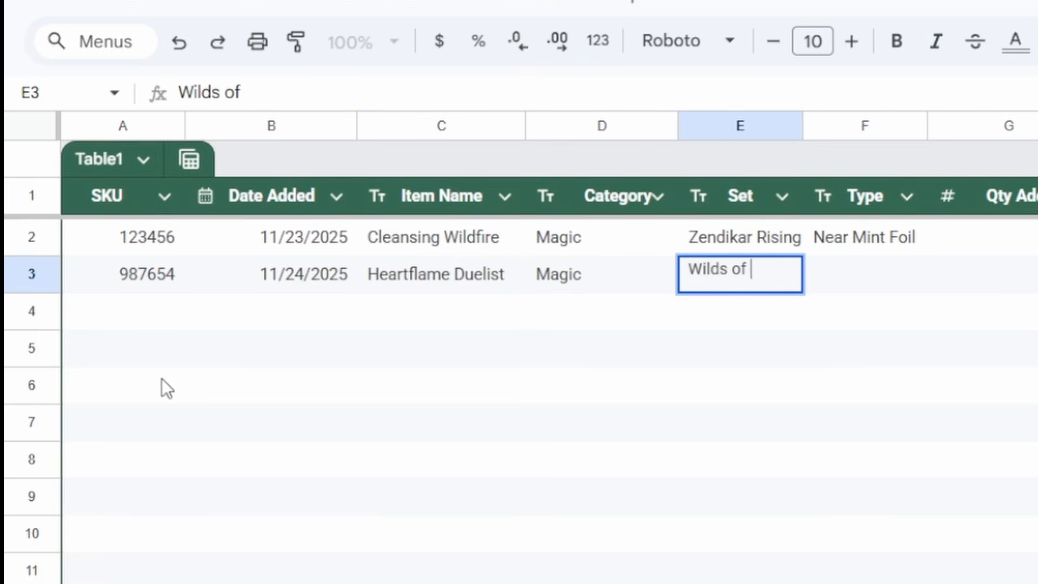
{"action": "key", "text": "Tab"}
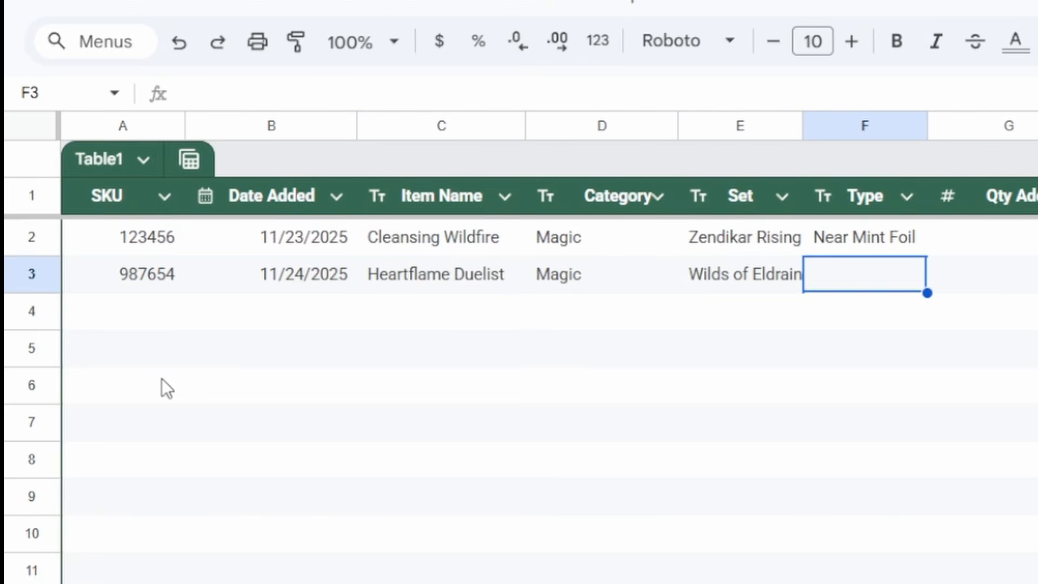
Step: Extend the second item's name to Heartflame Duelist (Showcase)
{"action": "left_click", "coordinate": [471, 273]}
{"action": "left_click", "coordinate": [549, 90]}
{"action": "type", "text": "(Showace"}
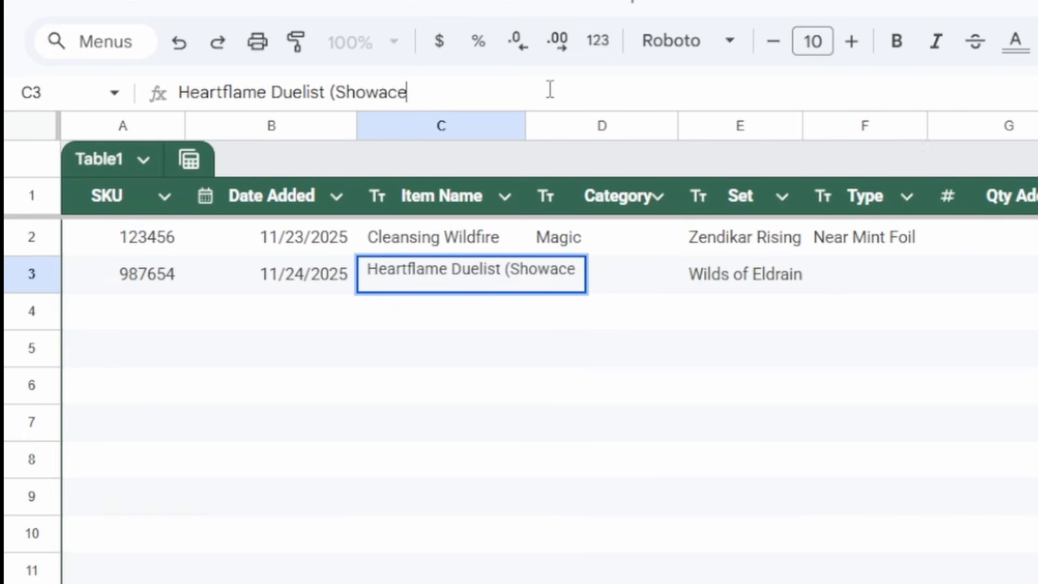
{"action": "key", "text": "BackSpace"}
{"action": "key", "text": "BackSpace"}
{"action": "key", "text": "BackSpace"}
{"action": "type", "text": "case)"}
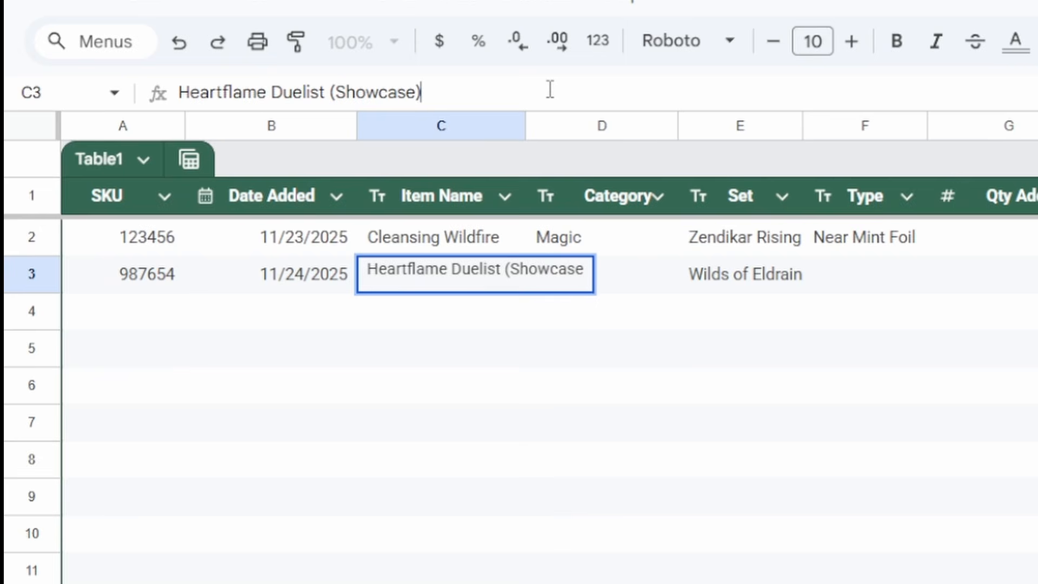
{"action": "left_click", "coordinate": [774, 280]}
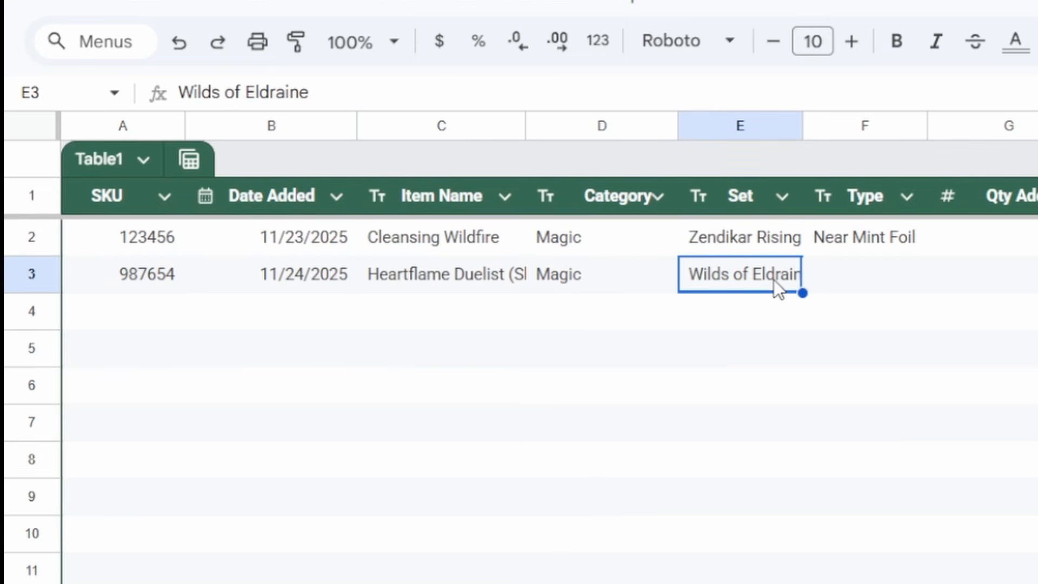
Step: Complete the second Added row with type Near Mint Foil, quantity added 25 and .01 in the column after the quantity
{"action": "left_click", "coordinate": [895, 279]}
{"action": "type", "text": "Near Mint Foil"}
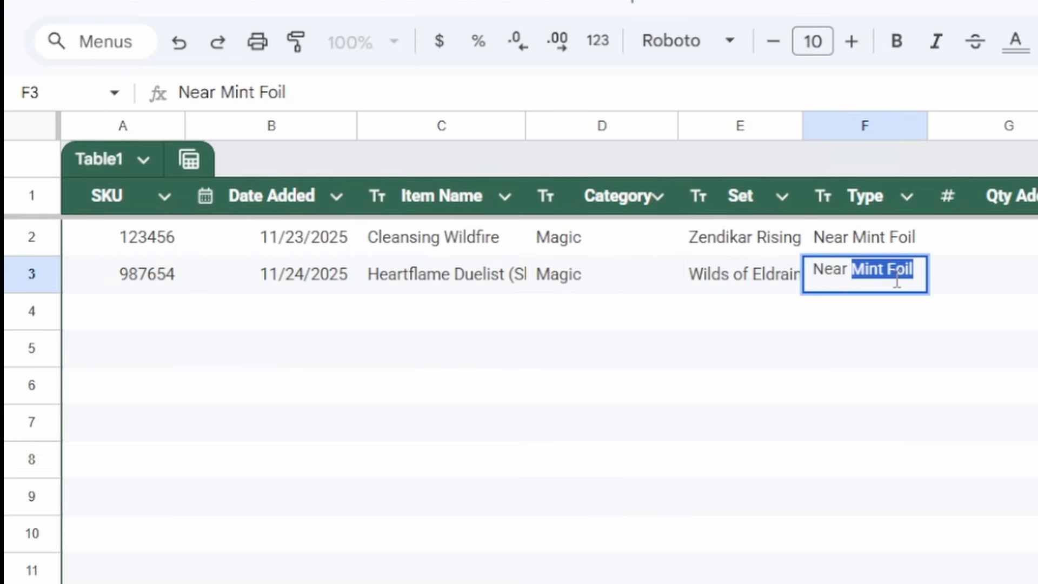
{"action": "key", "text": "Tab"}
{"action": "type", "text": "25"}
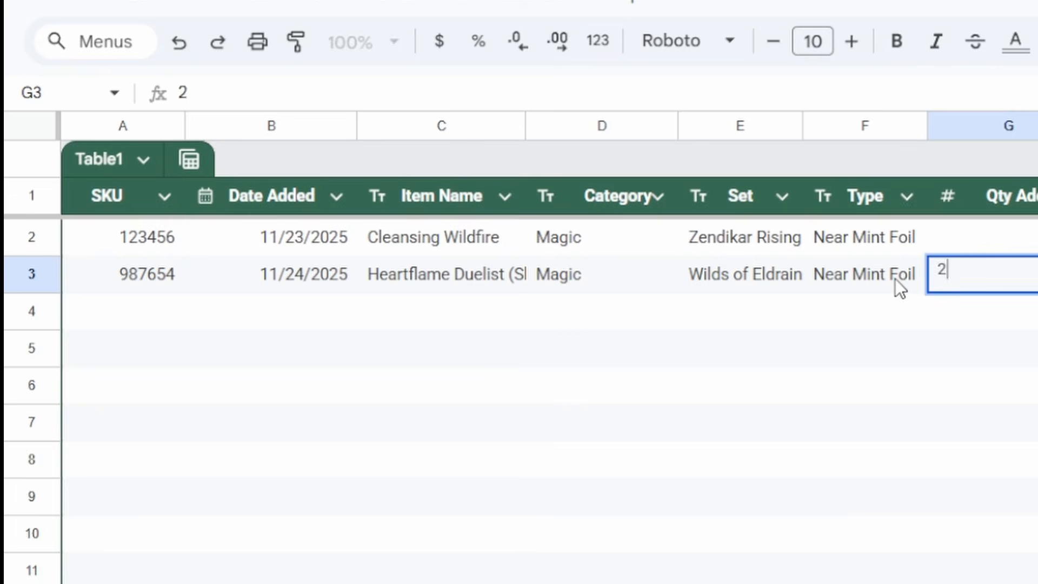
{"action": "key", "text": "Tab"}
{"action": "type", "text": ".01"}
{"action": "key", "text": "Return"}
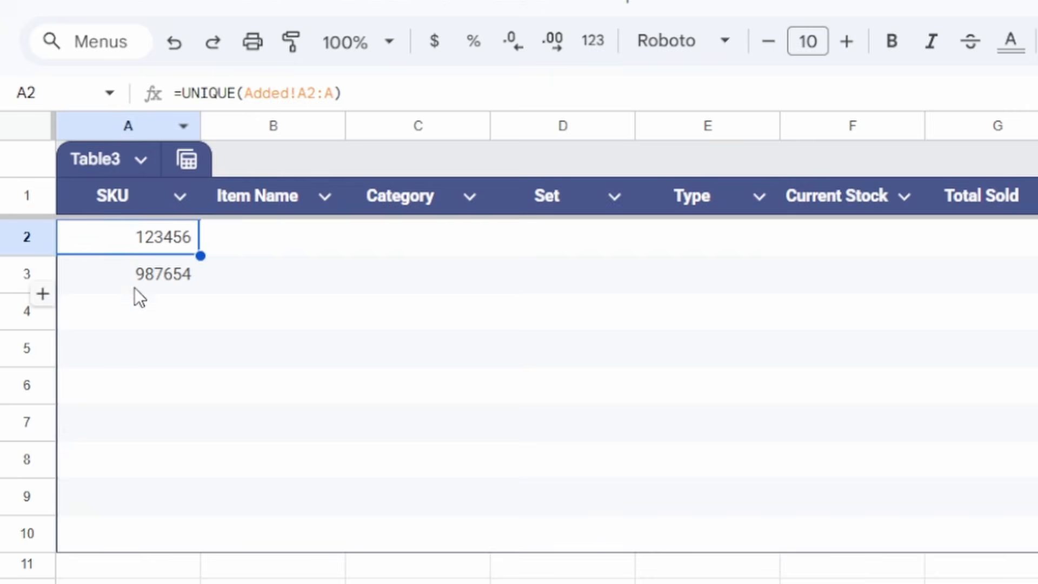
Step: On the Master sheet, examine the SKU list produced by A2's UNIQUE formula and the item detail columns beside it
{"action": "left_click", "coordinate": [134, 282]}
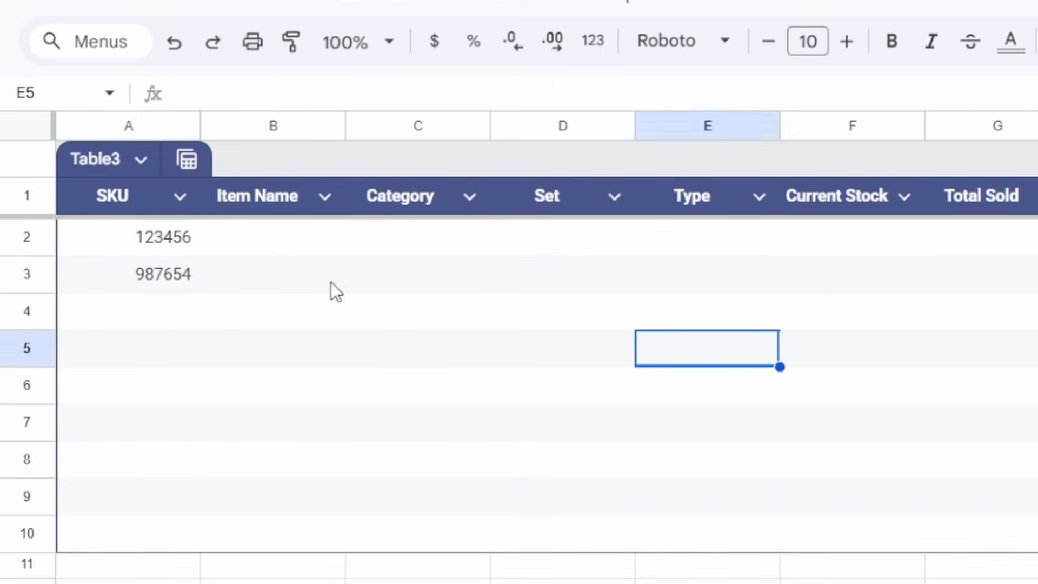
{"action": "left_click", "coordinate": [161, 234]}
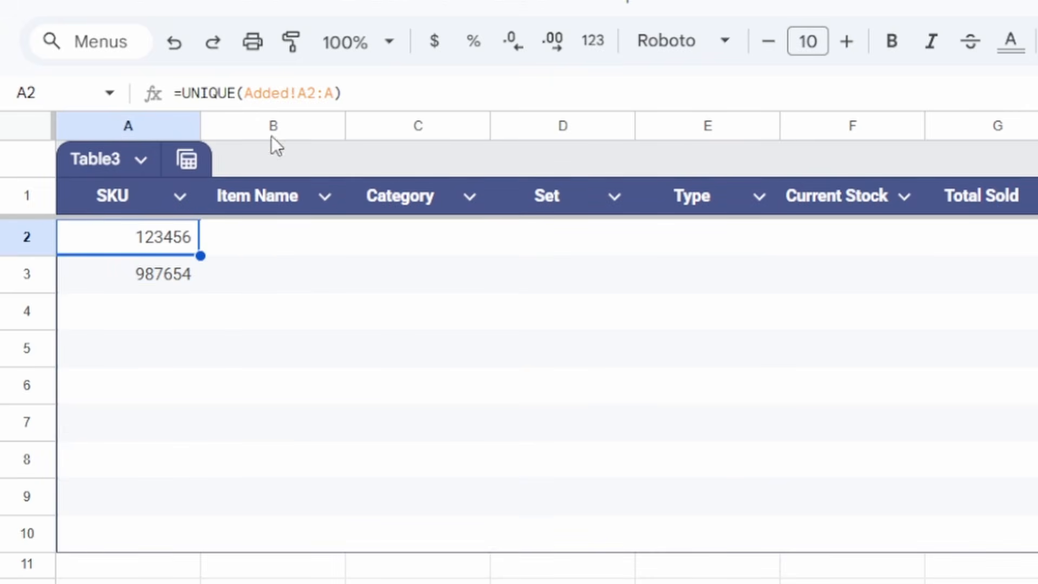
{"action": "left_click", "coordinate": [243, 236]}
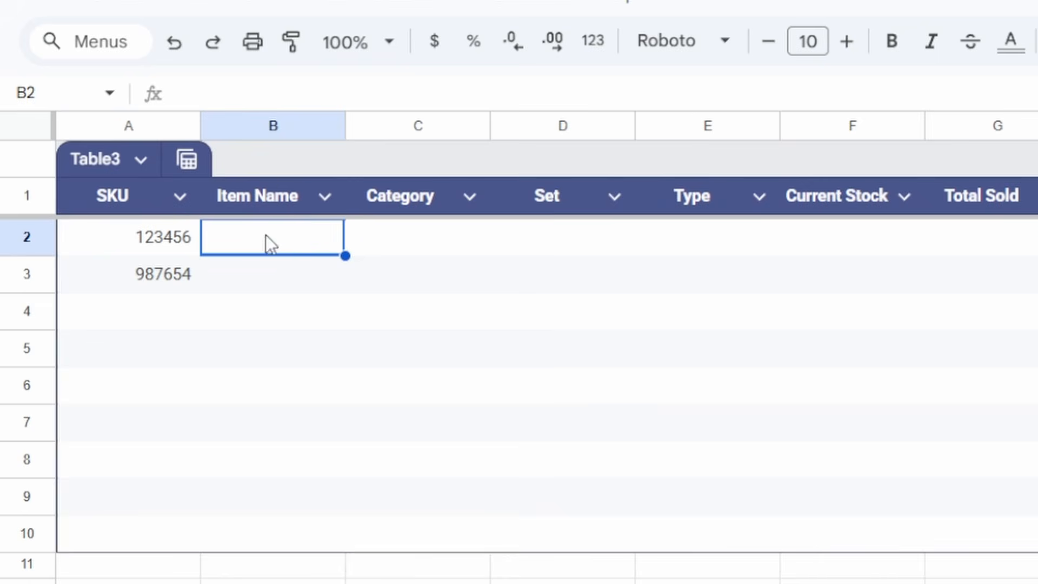
{"action": "left_click", "coordinate": [170, 245]}
{"action": "left_click_drag", "start_coordinate": [147, 242], "coordinate": [157, 530]}
{"action": "left_click", "coordinate": [160, 311]}
{"action": "left_click", "coordinate": [290, 288]}
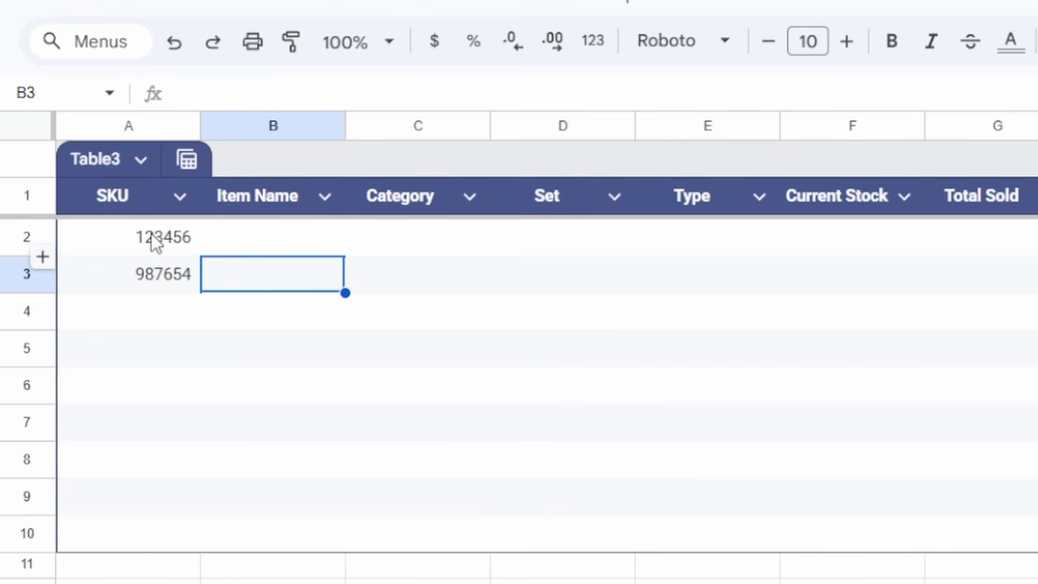
{"action": "left_click", "coordinate": [254, 241]}
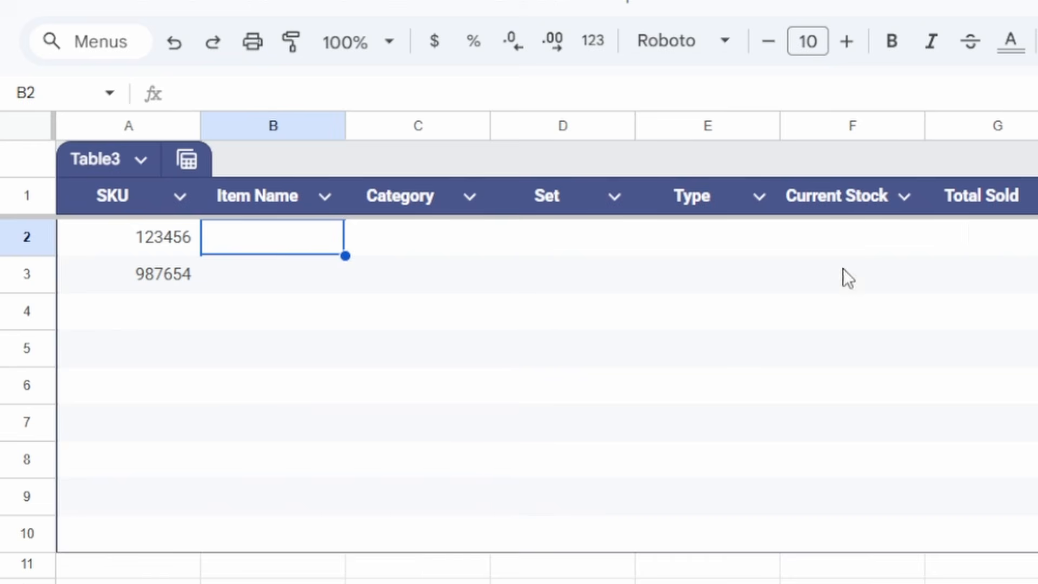
{"action": "left_click_drag", "start_coordinate": [338, 238], "coordinate": [984, 250]}
{"action": "left_click", "coordinate": [160, 245]}
{"action": "left_click", "coordinate": [481, 380]}
Step: Begin an IFERROR formula in Master's Item Name cell B2 containing a VLOOKUP with A2 as its search key
{"action": "left_click", "coordinate": [276, 244]}
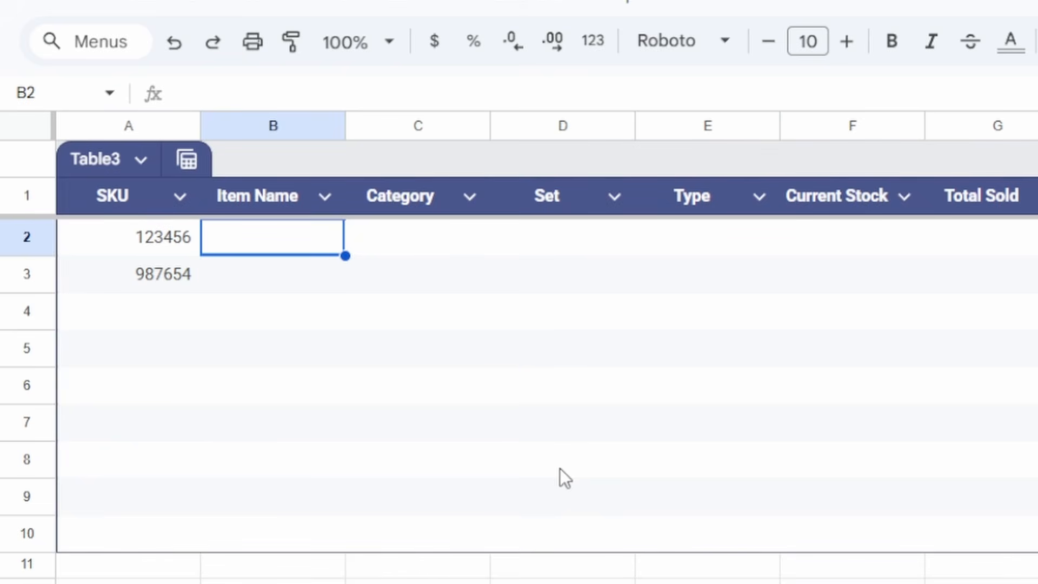
{"action": "type", "text": "="}
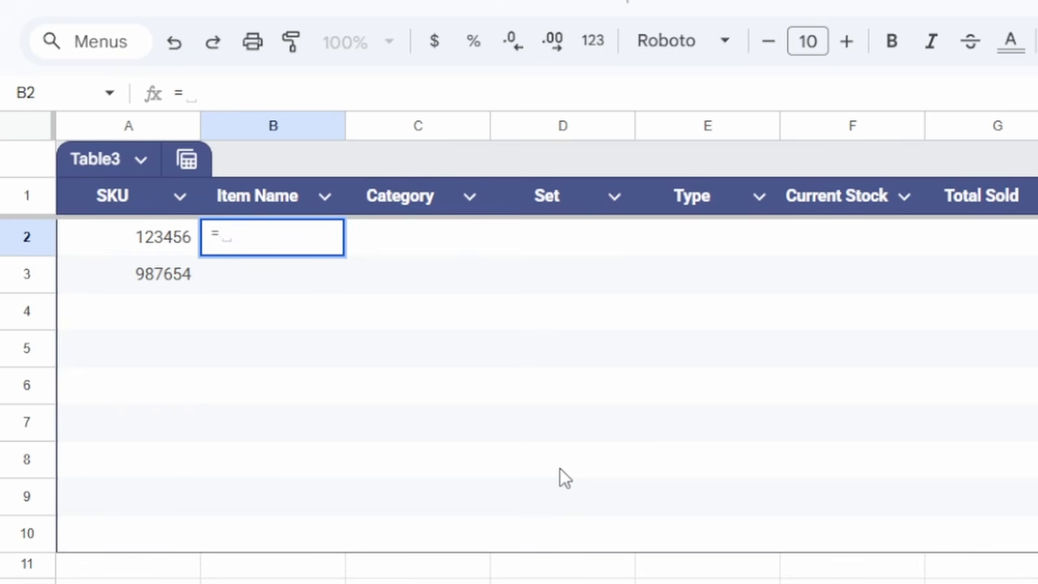
{"action": "type", "text": "IFERRo"}
{"action": "key", "text": "BackSpace"}
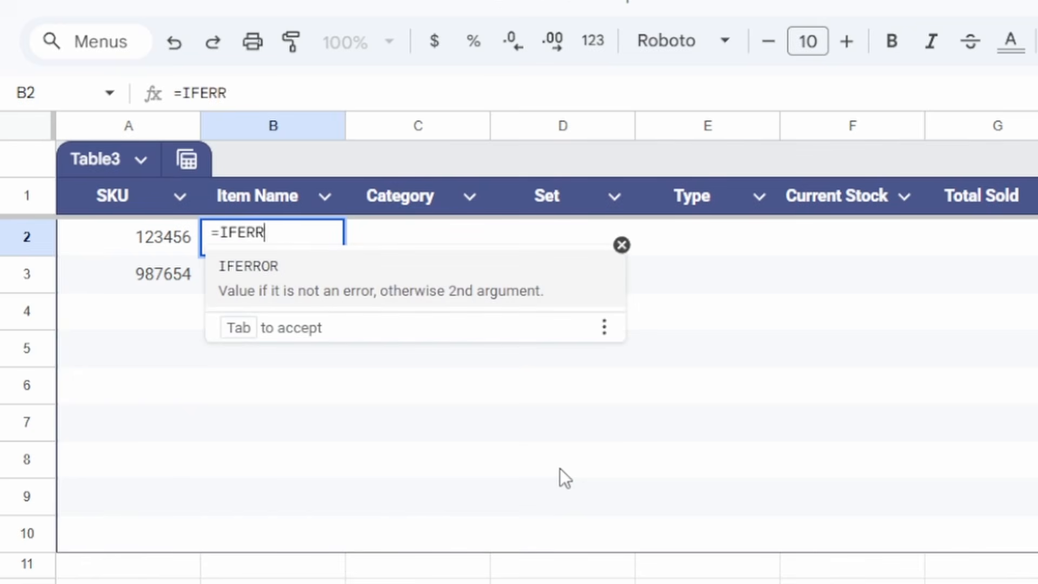
{"action": "type", "text": "OR("}
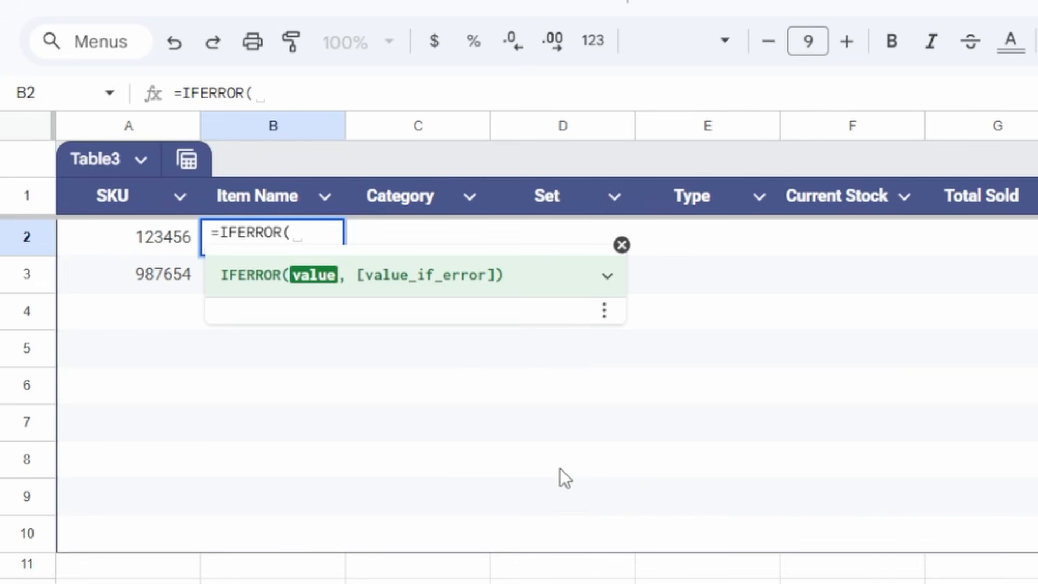
{"action": "type", "text": "VLOOKUP"}
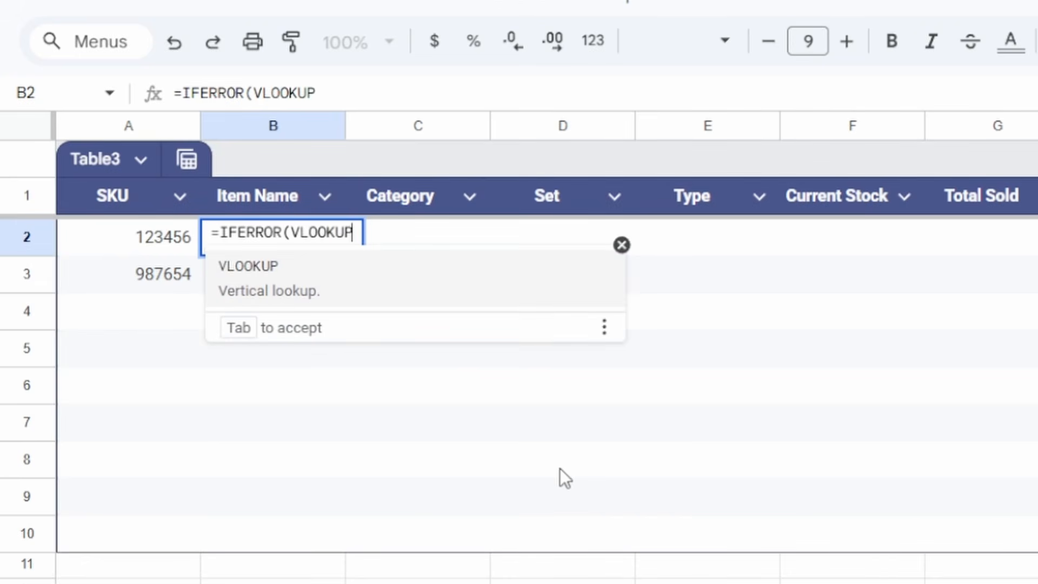
{"action": "type", "text": "(A"}
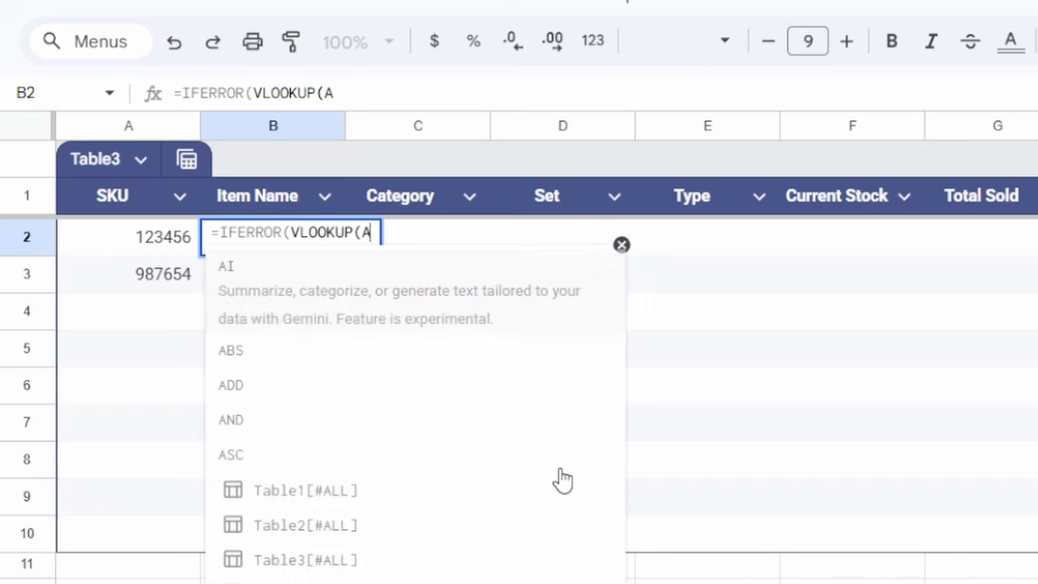
{"action": "type", "text": "2"}
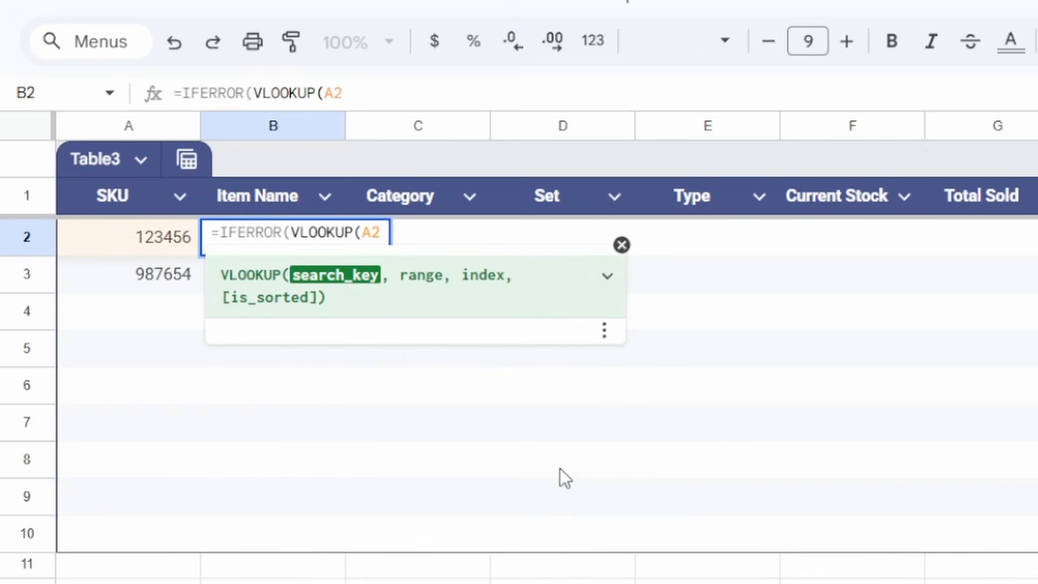
{"action": "type", "text": ","}
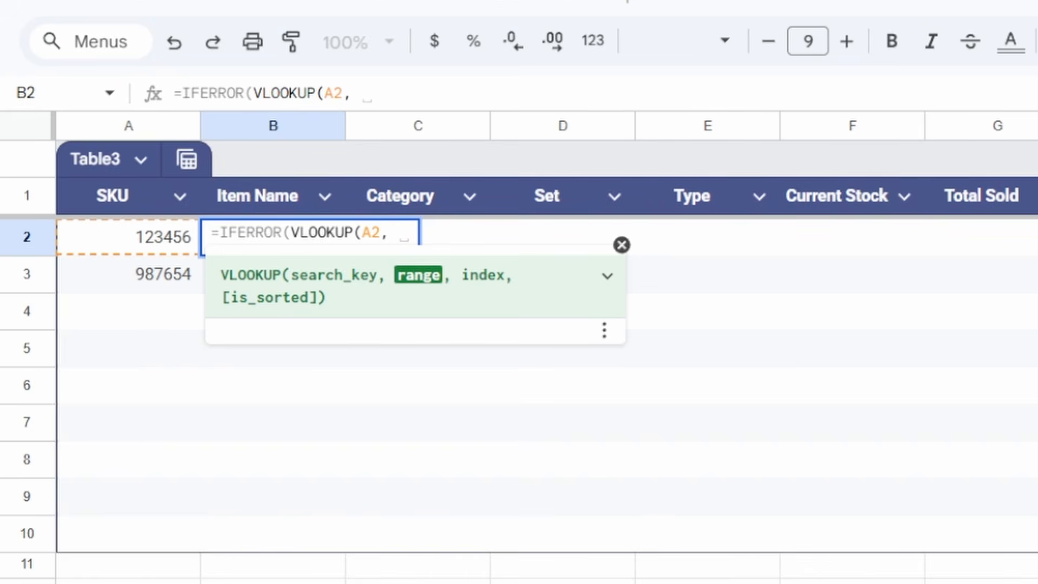
Step: Set the VLOOKUP range to the Added sheet's columns A through I (Added!A:I)
{"action": "key", "text": "ctrl+shift+Page_Up"}
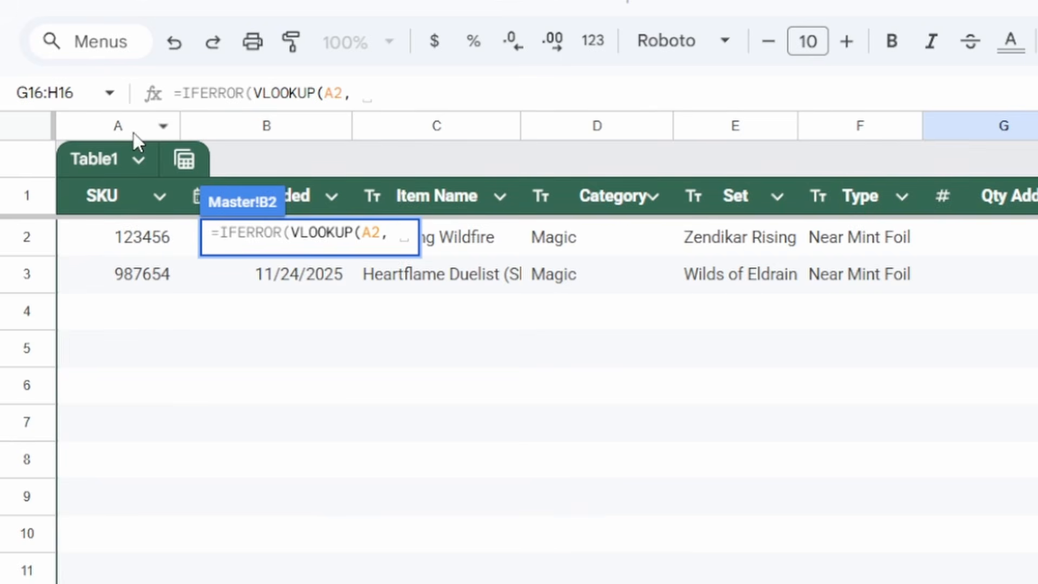
{"action": "left_click_drag", "start_coordinate": [131, 140], "coordinate": [1037, 129]}
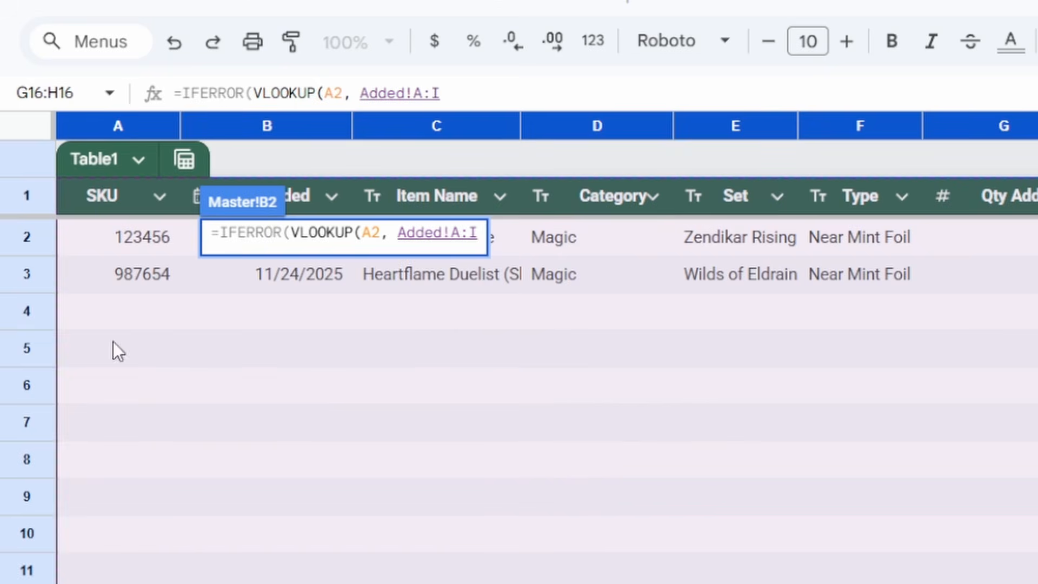
{"action": "type", "text": ","}
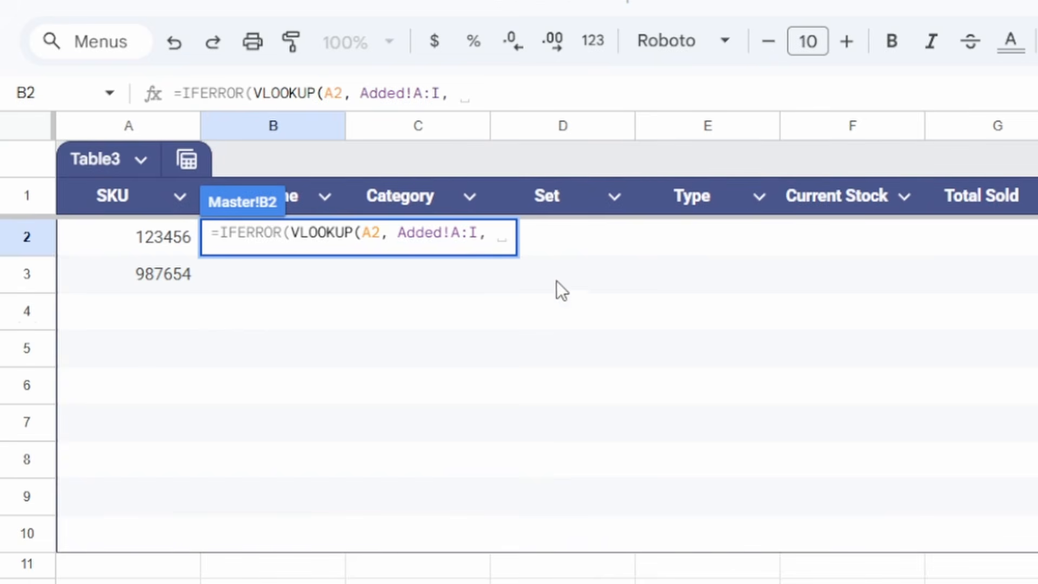
{"action": "left_click", "coordinate": [498, 235]}
{"action": "key", "text": "BackSpace"}
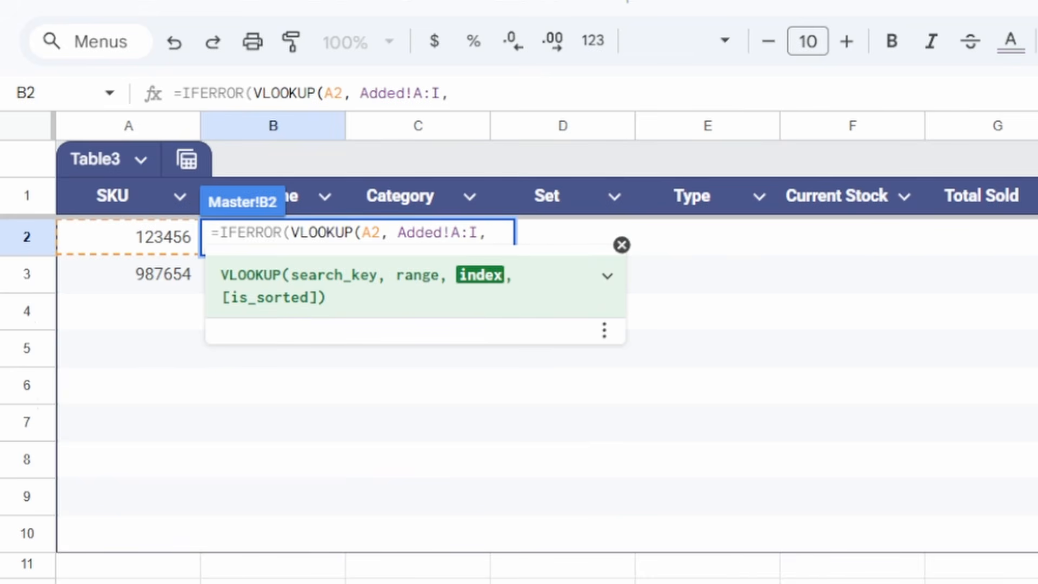
Step: Finish the B2 formula with column index 3, is_sorted 0 and an empty error value
{"action": "key", "text": "ctrl+shift+Page_Up"}
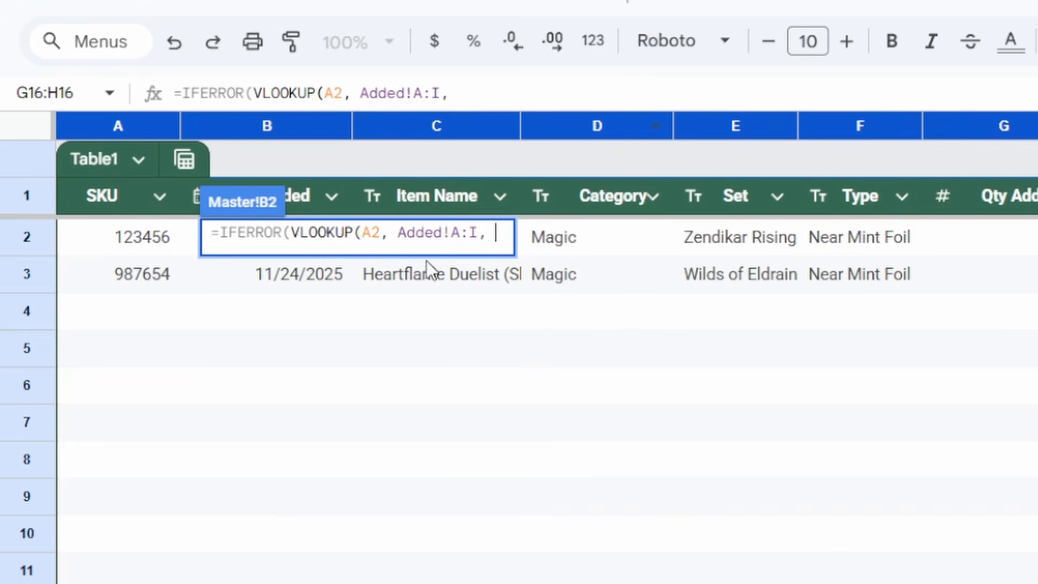
{"action": "type", "text": "3"}
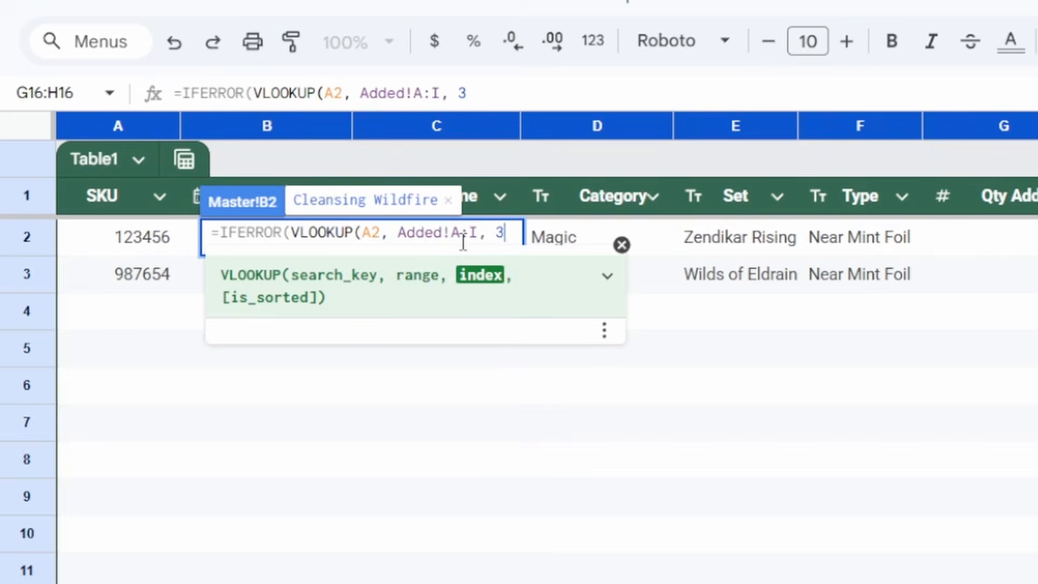
{"action": "type", "text": ", "}
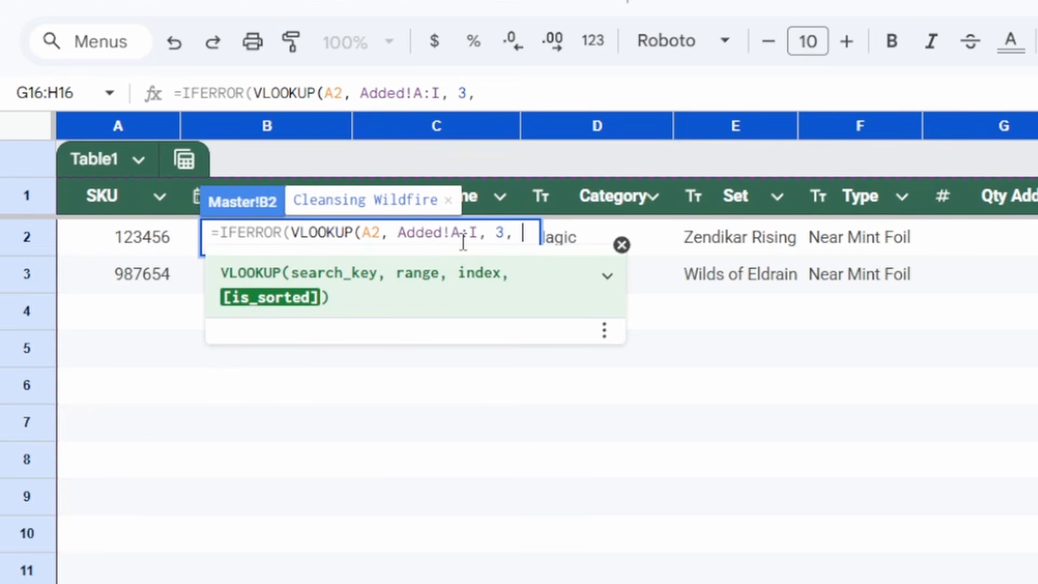
{"action": "type", "text": "0"}
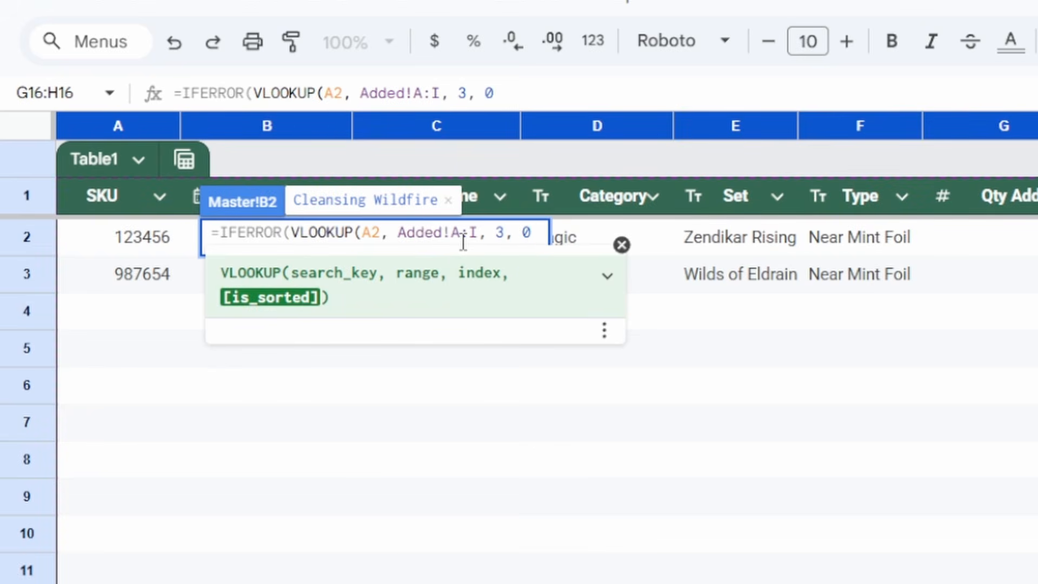
{"action": "type", "text": "), "}
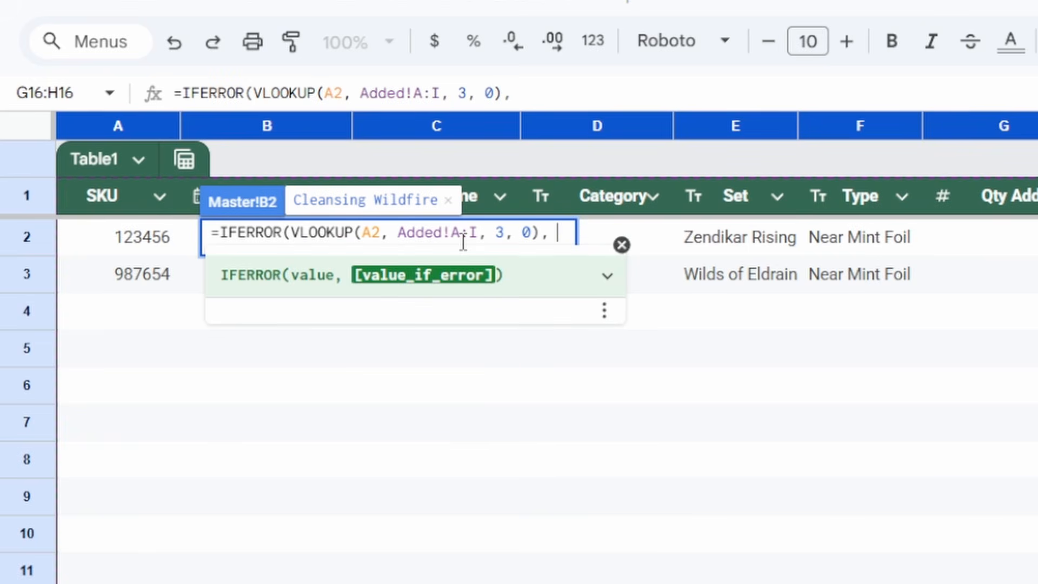
{"action": "type", "text": ")"}
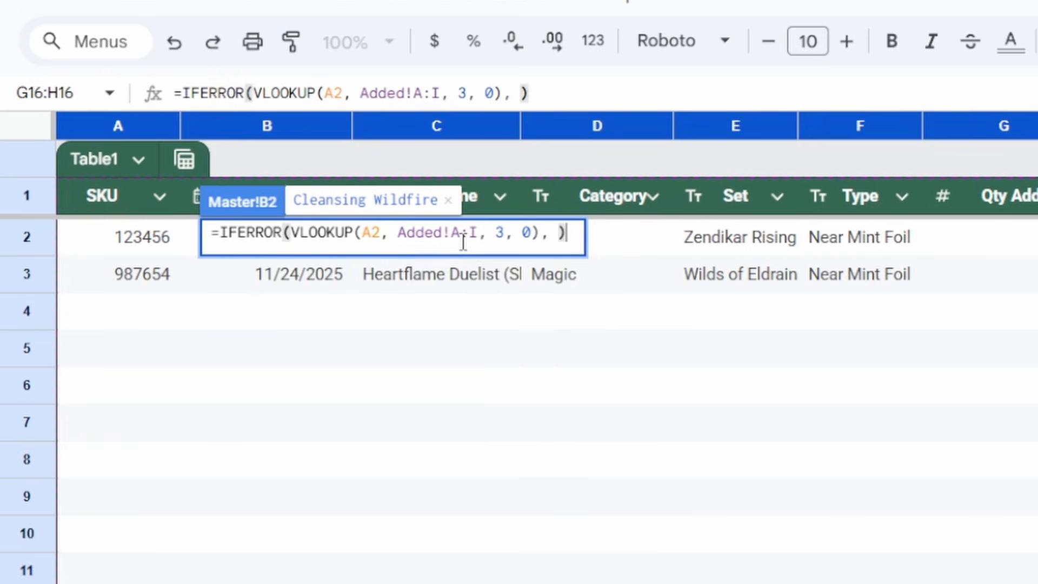
{"action": "key", "text": "Return"}
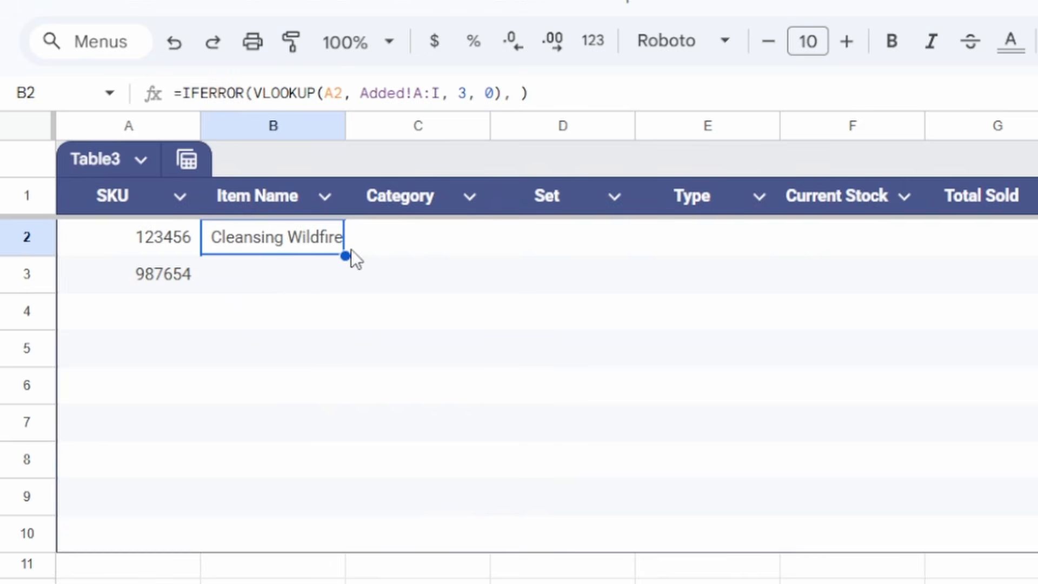
Step: Extend the Master table's range to Master!A1:O1000
{"action": "left_click", "coordinate": [140, 159]}
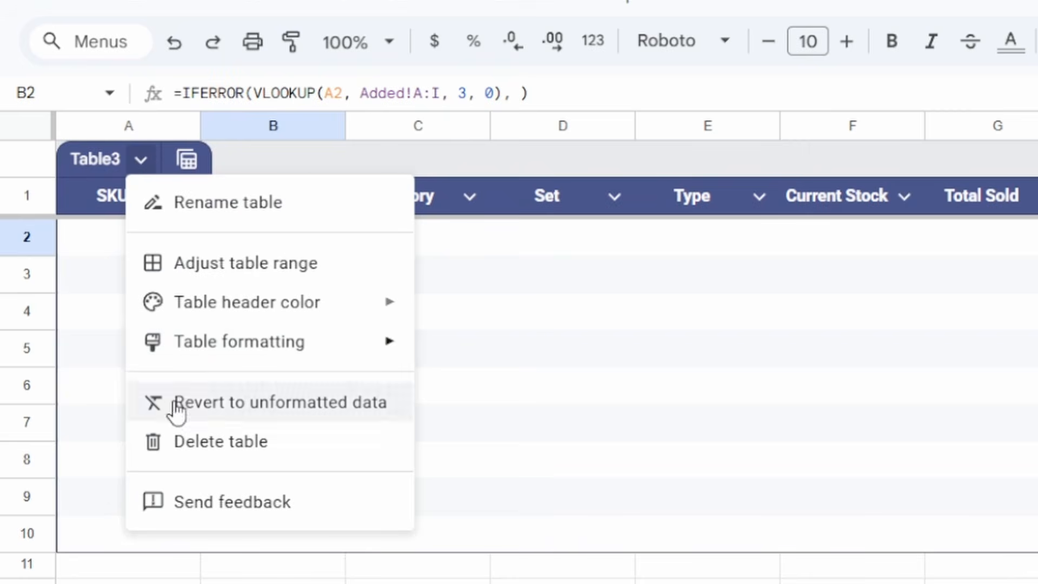
{"action": "left_click", "coordinate": [255, 264]}
{"action": "type", "text": "000"}
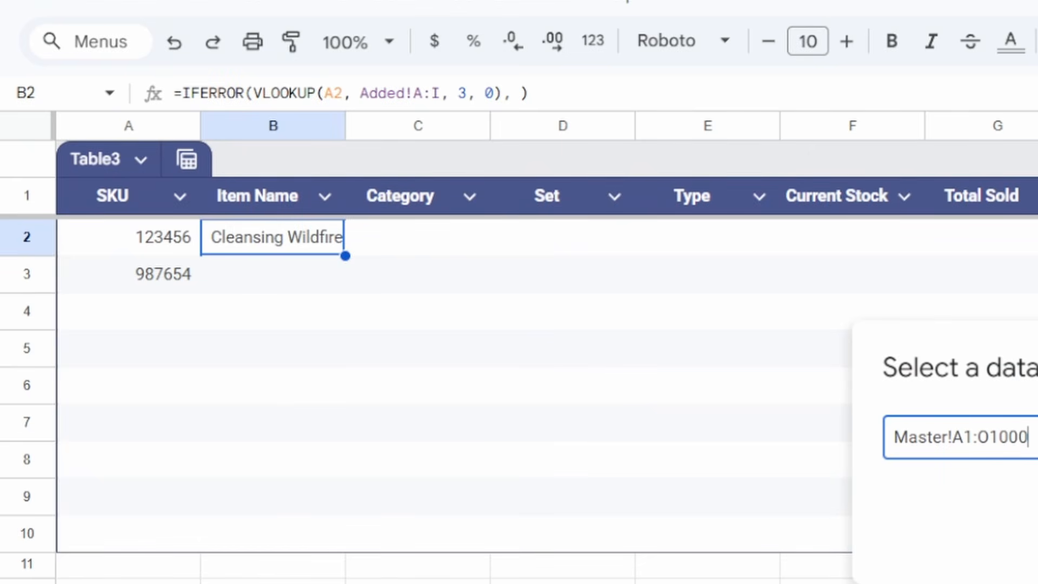
{"action": "key", "text": "Return"}
{"action": "scroll", "coordinate": [539, 559], "scroll_direction": "down", "scroll_amount": 4}
{"action": "scroll", "coordinate": [498, 520], "scroll_direction": "up", "scroll_amount": 4}
Step: Fill B2's lookup formula down the Item Name column through row 1000 and fit the column's width to its contents
{"action": "key", "text": "ctrl+space"}
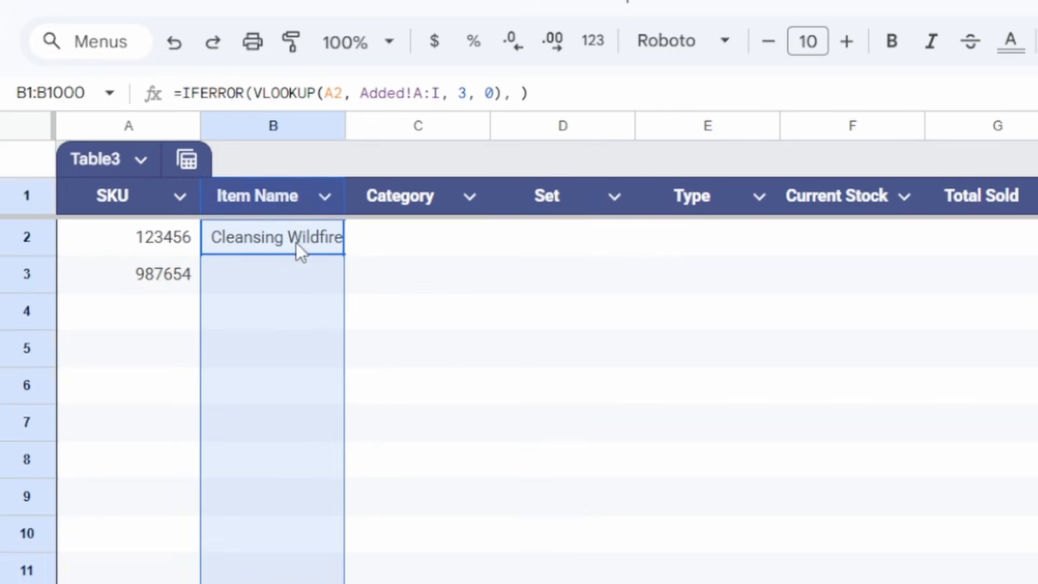
{"action": "left_click", "coordinate": [291, 202]}
{"action": "key", "text": "ctrl+d"}
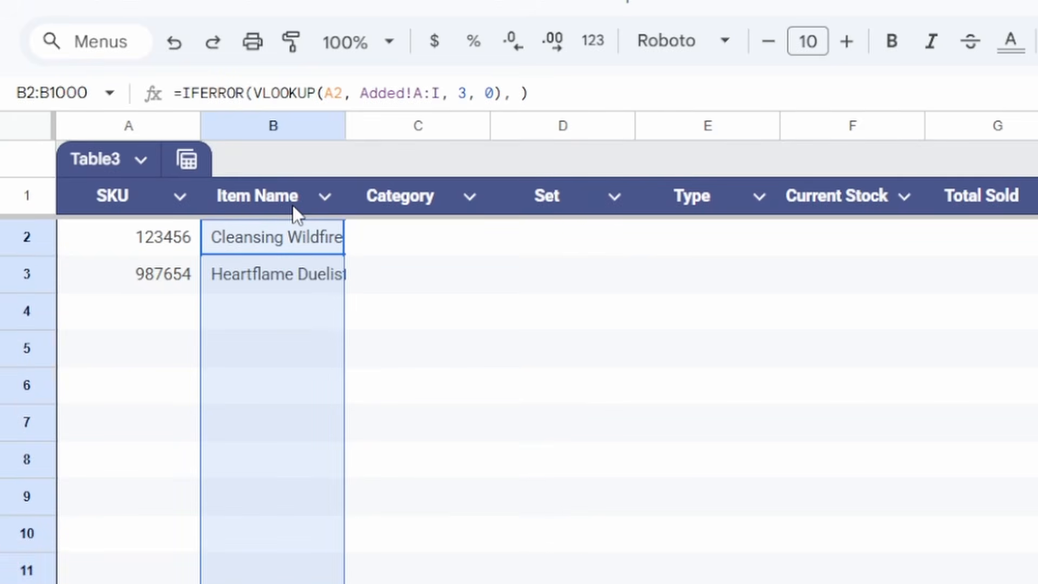
{"action": "left_click", "coordinate": [373, 381]}
{"action": "left_click", "coordinate": [280, 271]}
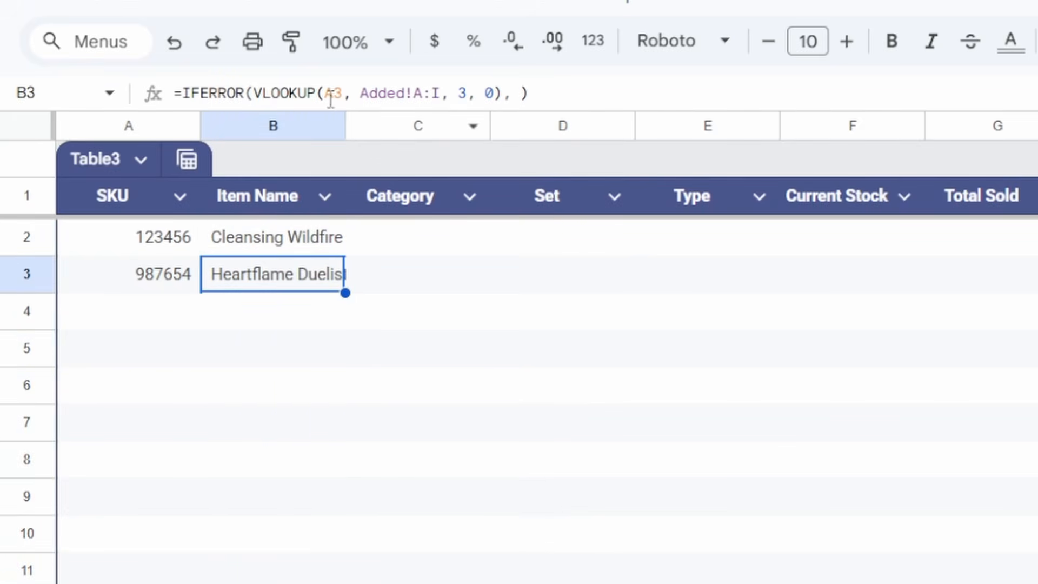
{"action": "double_click", "coordinate": [347, 126]}
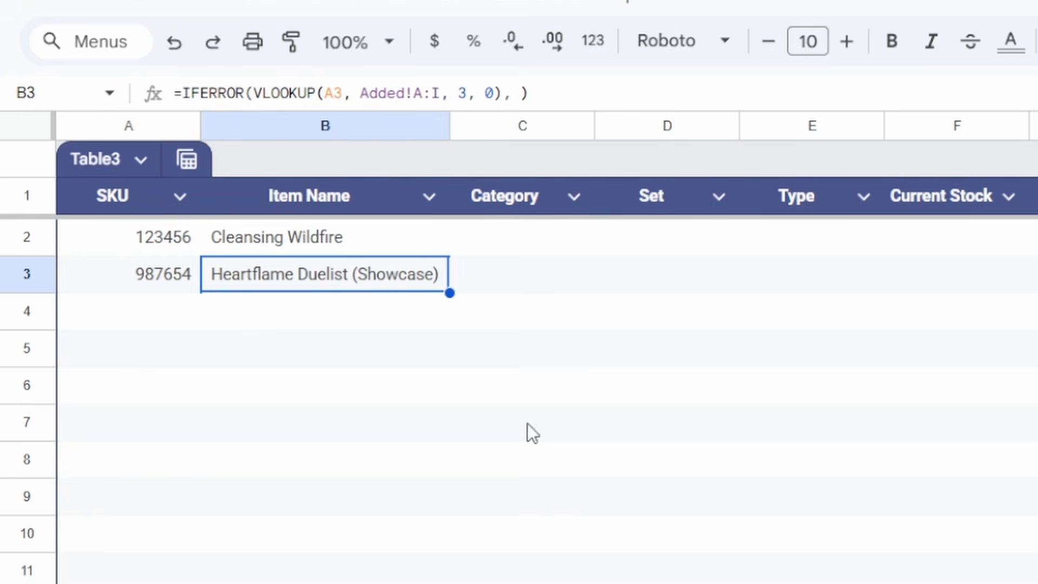
{"action": "left_click", "coordinate": [597, 320]}
{"action": "left_click", "coordinate": [541, 244]}
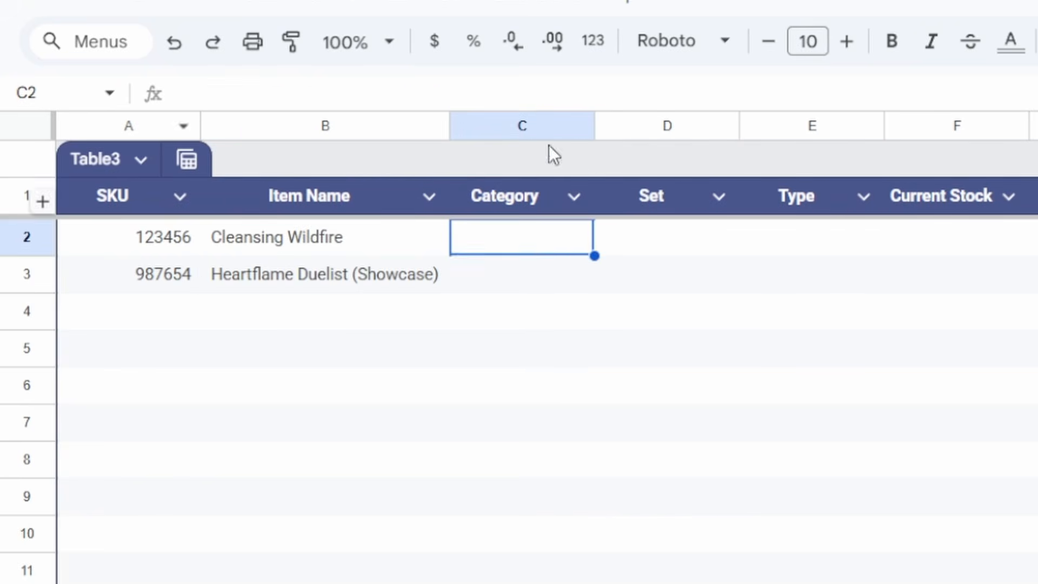
{"action": "left_click", "coordinate": [362, 274]}
{"action": "left_click", "coordinate": [363, 228]}
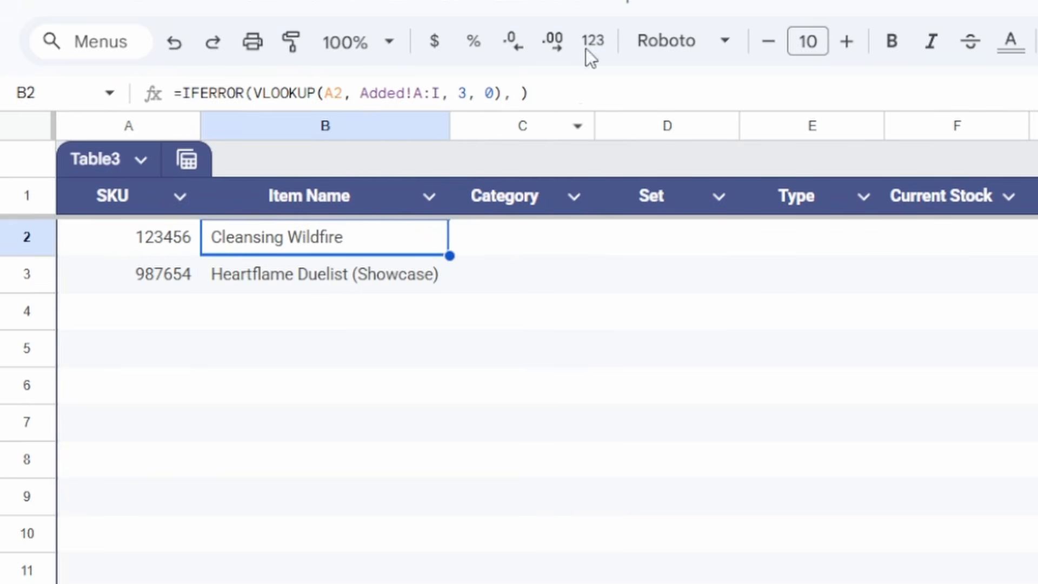
{"action": "left_click", "coordinate": [488, 238]}
{"action": "left_click", "coordinate": [644, 237]}
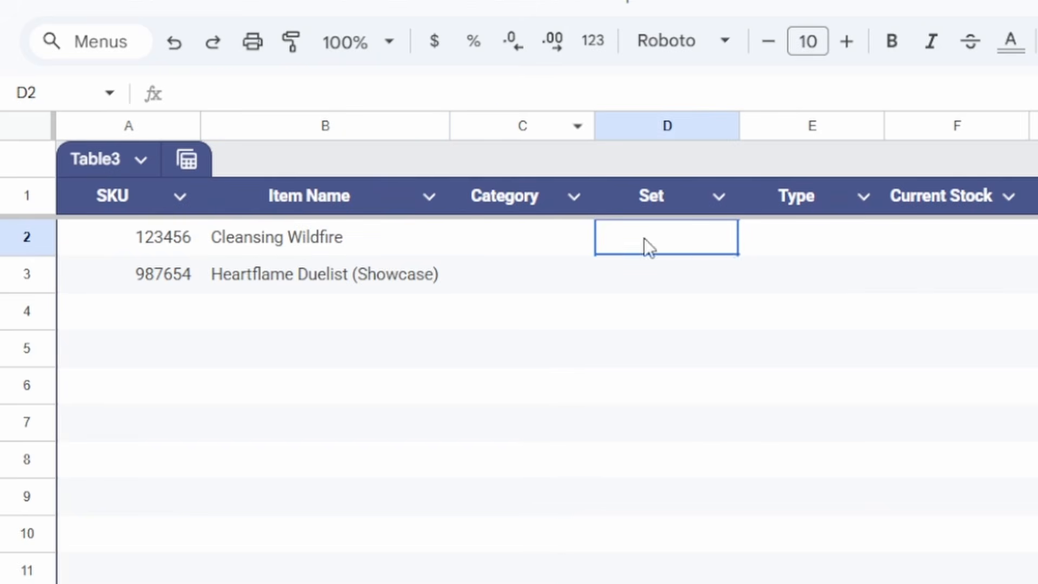
{"action": "left_click", "coordinate": [810, 247]}
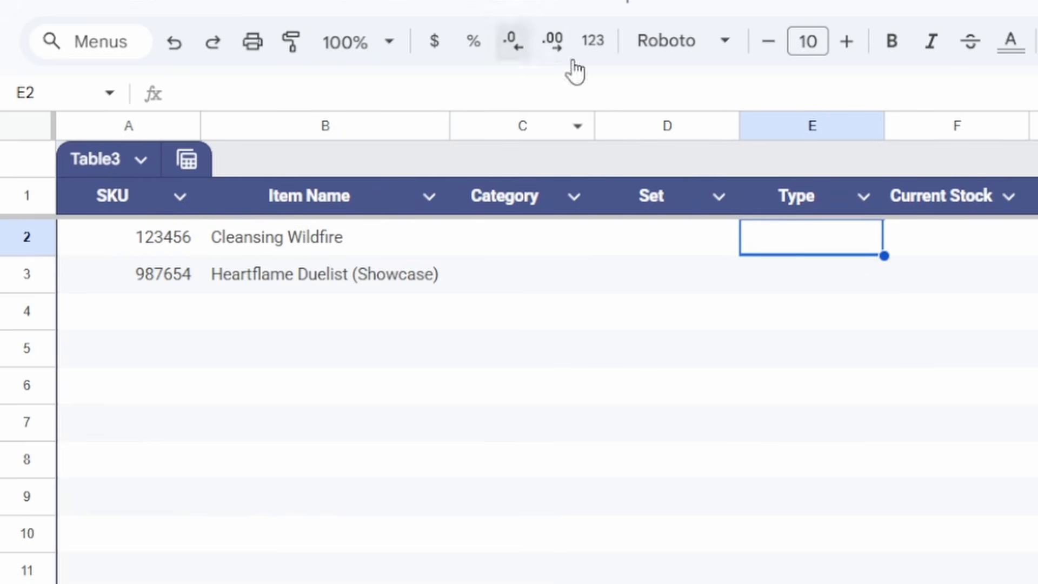
{"action": "left_click", "coordinate": [310, 230]}
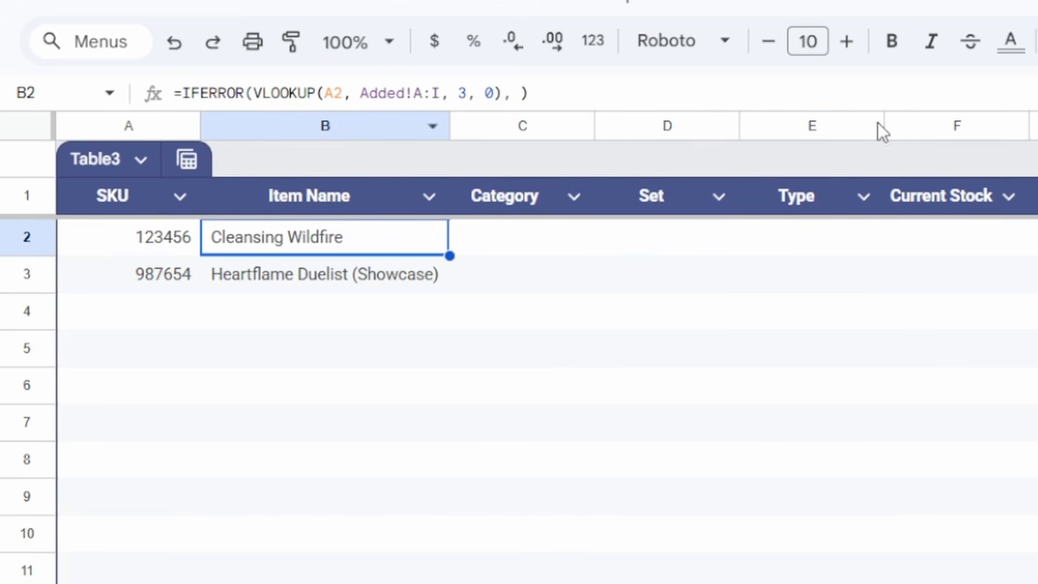
{"action": "left_click", "coordinate": [513, 248]}
Step: Make the VLOOKUP search key in B2's formula fully absolute as $A$2
{"action": "left_click", "coordinate": [307, 222]}
{"action": "left_click", "coordinate": [323, 93]}
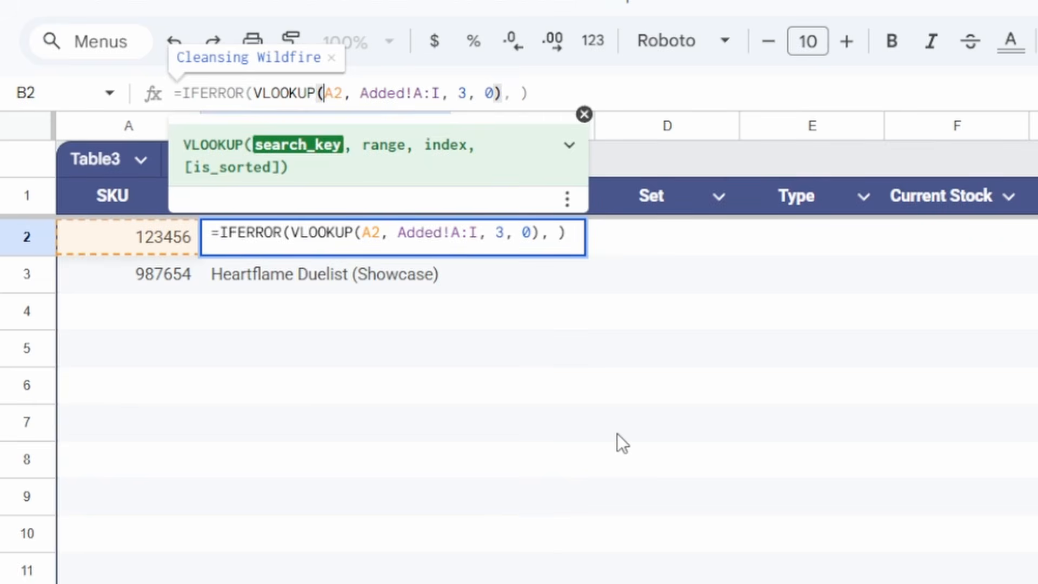
{"action": "type", "text": "$"}
{"action": "left_click", "coordinate": [353, 96]}
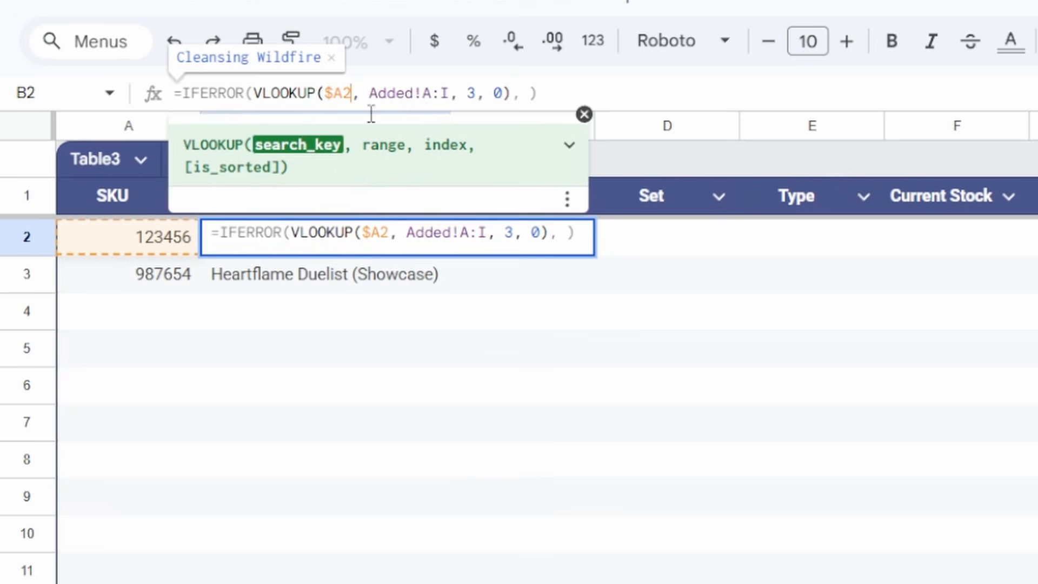
{"action": "key", "text": "Left"}
{"action": "type", "text": "$"}
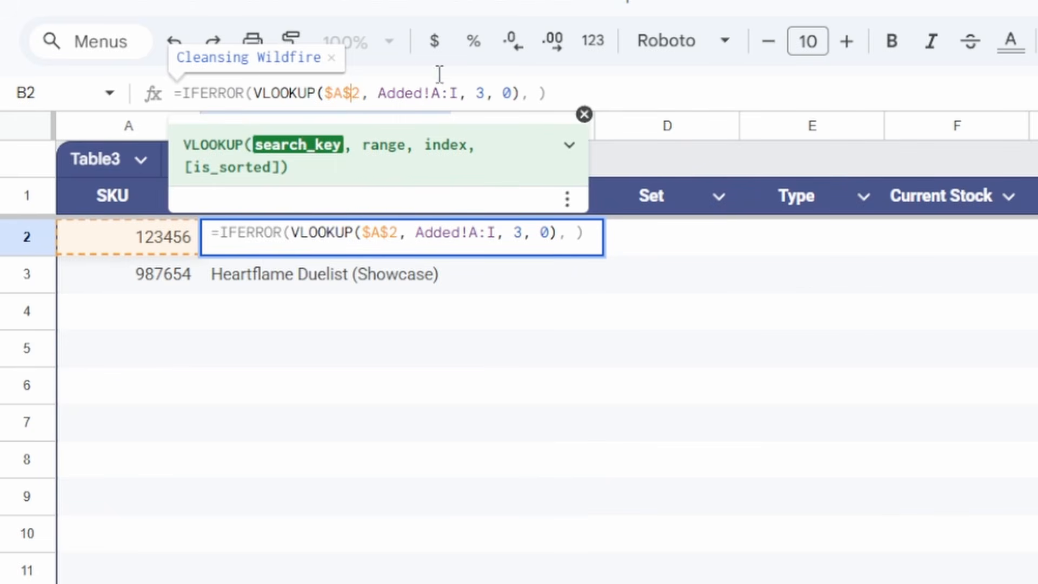
Step: Lock the lookup range columns in B2's formula as Added!$A:$I and reject the suggested column update
{"action": "left_click", "coordinate": [431, 93]}
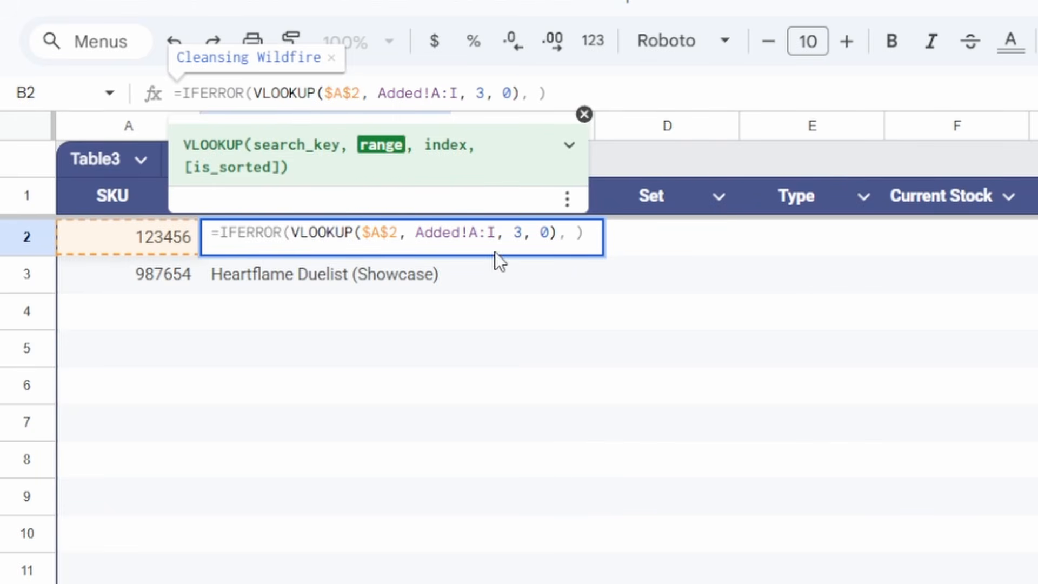
{"action": "type", "text": "$"}
{"action": "left_click", "coordinate": [460, 93]}
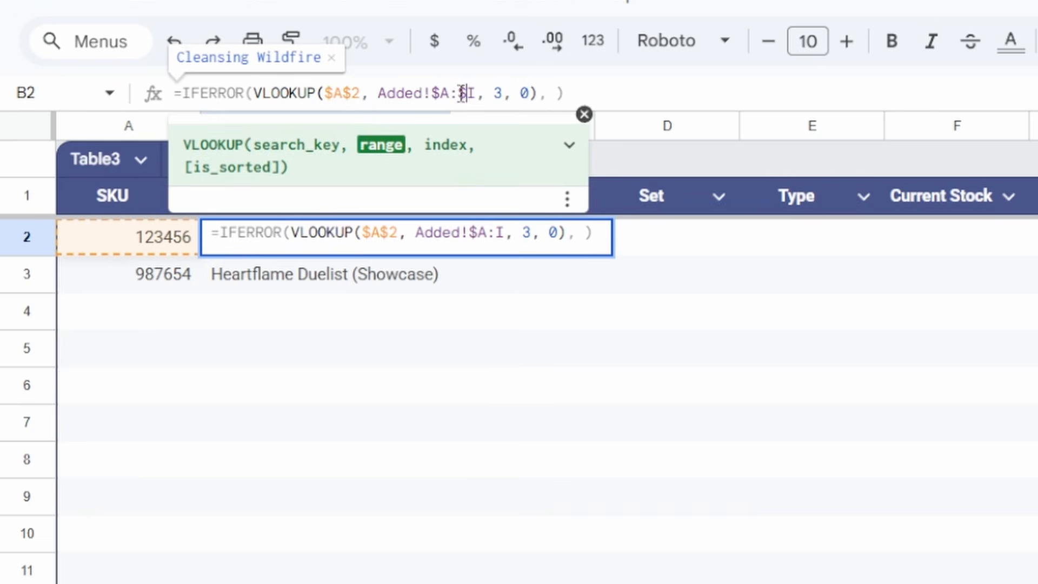
{"action": "type", "text": "$"}
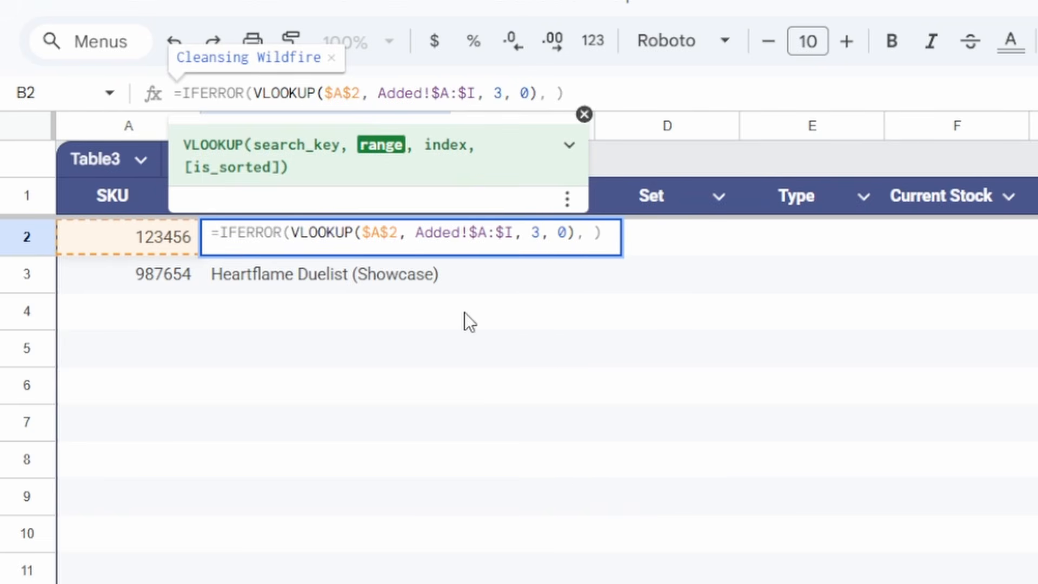
{"action": "key", "text": "Return"}
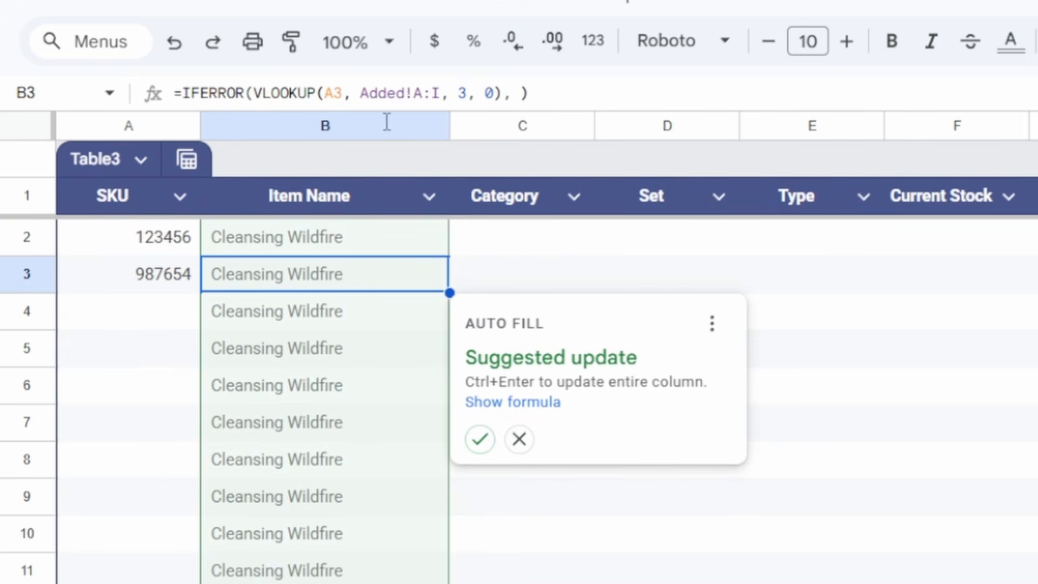
{"action": "left_click", "coordinate": [519, 438]}
Step: Change the search key in B2's formula to $A2 so only the column stays locked
{"action": "left_click", "coordinate": [388, 242]}
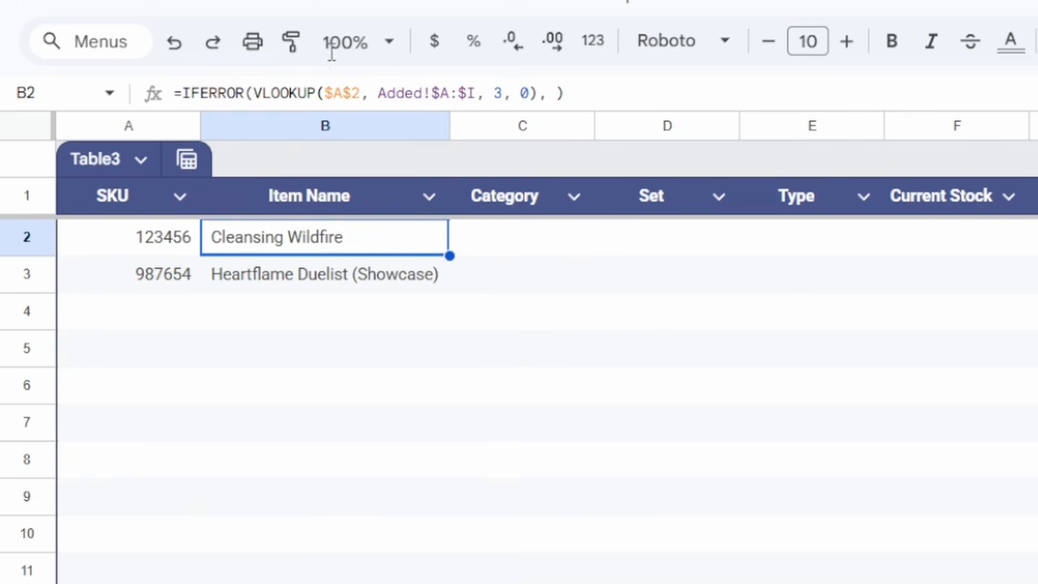
{"action": "left_click", "coordinate": [350, 93]}
{"action": "key", "text": "BackSpace"}
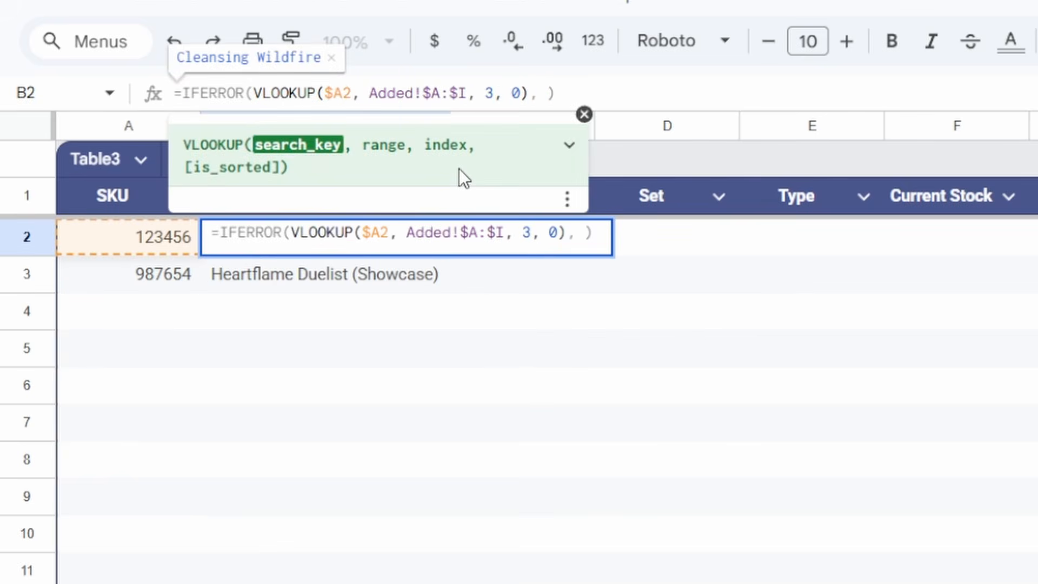
{"action": "key", "text": "Return"}
Step: Fill B2's revised lookup formula down the Item Name column through row 1000
{"action": "left_click", "coordinate": [329, 249]}
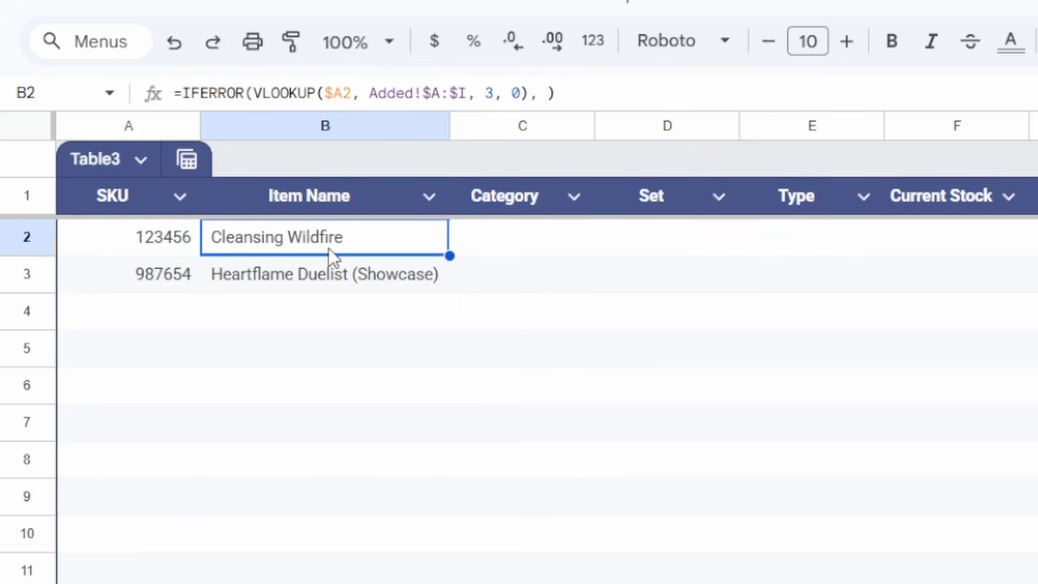
{"action": "left_click", "coordinate": [326, 175]}
{"action": "left_click", "coordinate": [325, 176]}
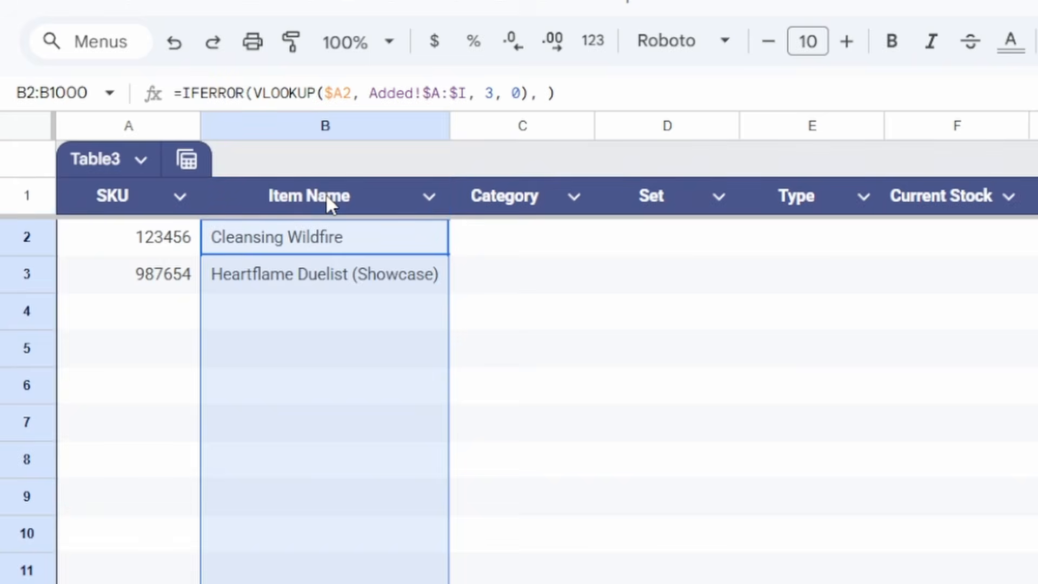
{"action": "left_click", "coordinate": [663, 469]}
Step: Examine the filled Item Name formulas alongside the empty SKU cells from row 4 down
{"action": "left_click", "coordinate": [363, 314]}
{"action": "left_click", "coordinate": [337, 417]}
{"action": "left_click", "coordinate": [352, 542]}
{"action": "left_click", "coordinate": [350, 583]}
{"action": "left_click", "coordinate": [336, 460]}
{"action": "left_click", "coordinate": [314, 384]}
{"action": "left_click", "coordinate": [310, 327]}
{"action": "left_click", "coordinate": [129, 319]}
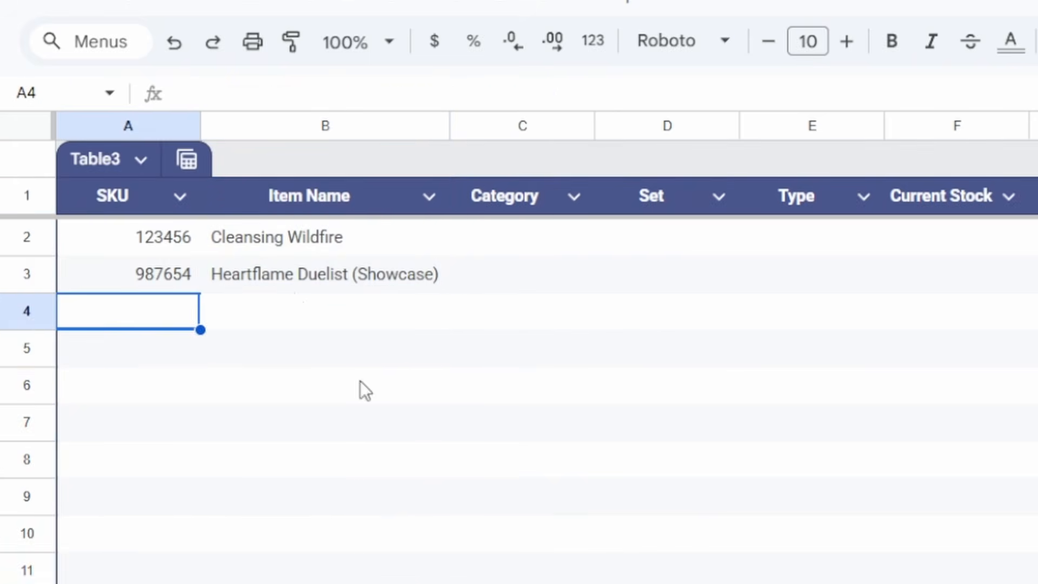
{"action": "left_click", "coordinate": [349, 324]}
{"action": "left_click", "coordinate": [157, 318]}
{"action": "left_click_drag", "start_coordinate": [141, 425], "coordinate": [138, 446]}
{"action": "left_click", "coordinate": [146, 380]}
{"action": "left_click", "coordinate": [168, 319]}
{"action": "left_click", "coordinate": [281, 320]}
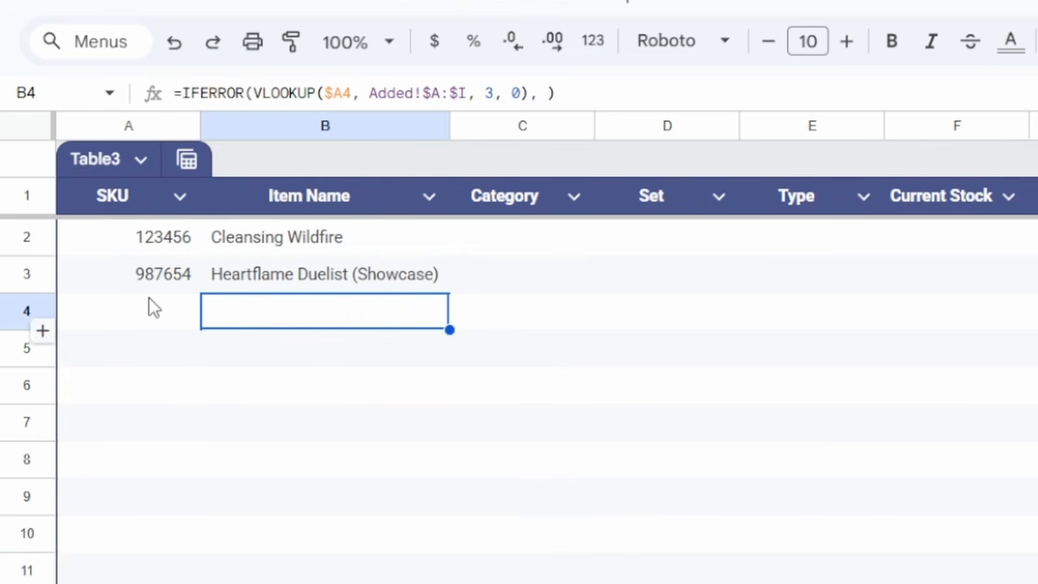
{"action": "left_click", "coordinate": [521, 222]}
Step: Copy B2's lookup formula into the Category cell C2 and set its column index to 4
{"action": "left_click", "coordinate": [344, 253]}
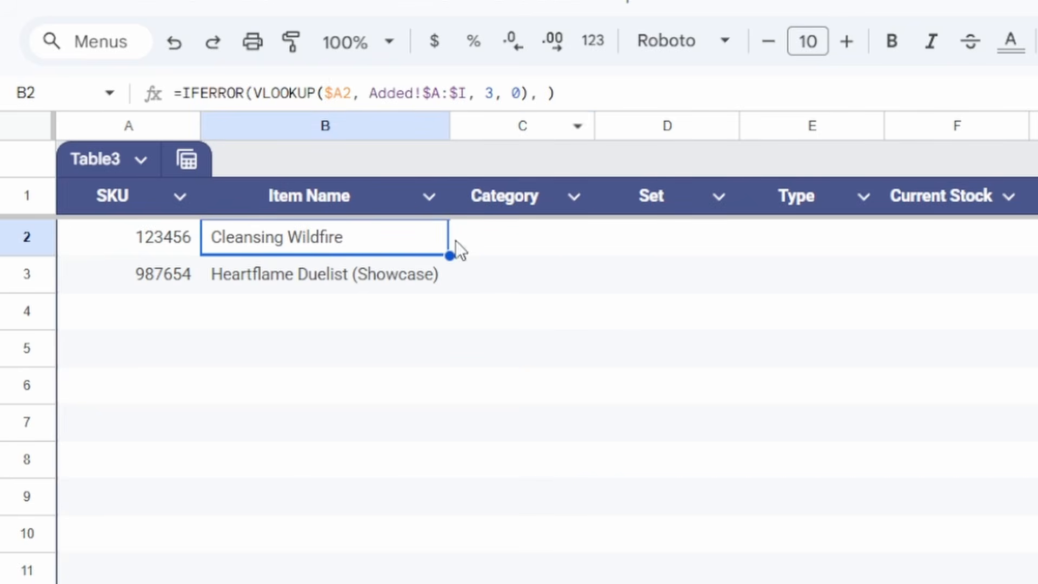
{"action": "left_click_drag", "start_coordinate": [452, 249], "coordinate": [519, 253]}
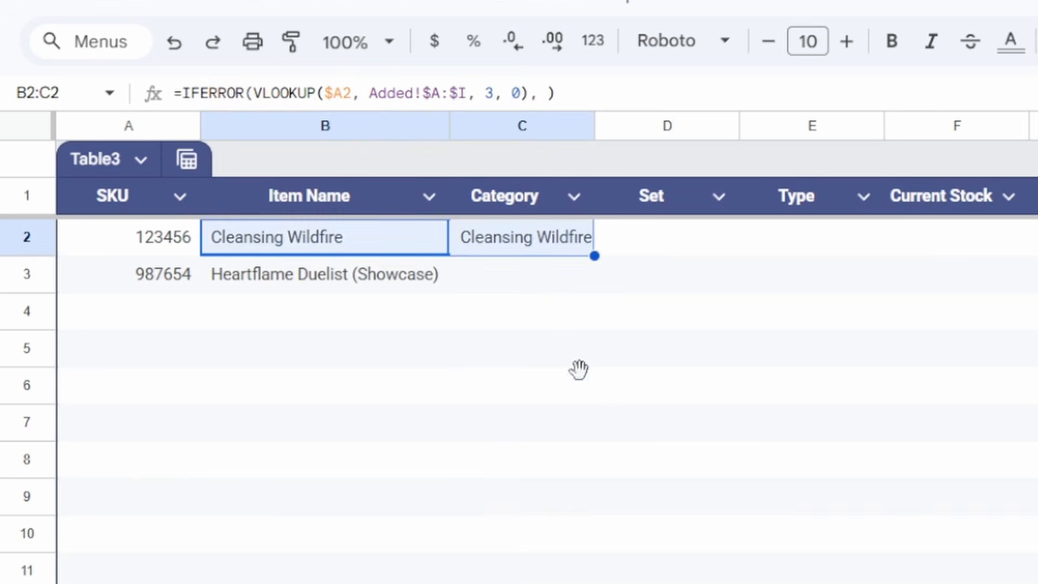
{"action": "left_click", "coordinate": [581, 379]}
{"action": "left_click", "coordinate": [532, 244]}
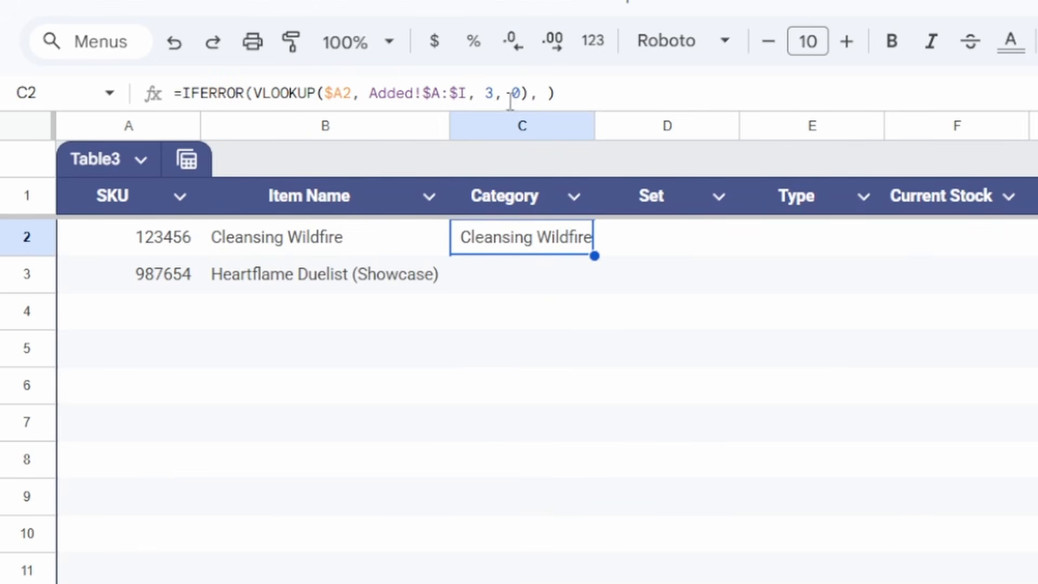
{"action": "left_click", "coordinate": [494, 93]}
{"action": "key", "text": "BackSpace"}
{"action": "type", "text": "4"}
{"action": "key", "text": "Return"}
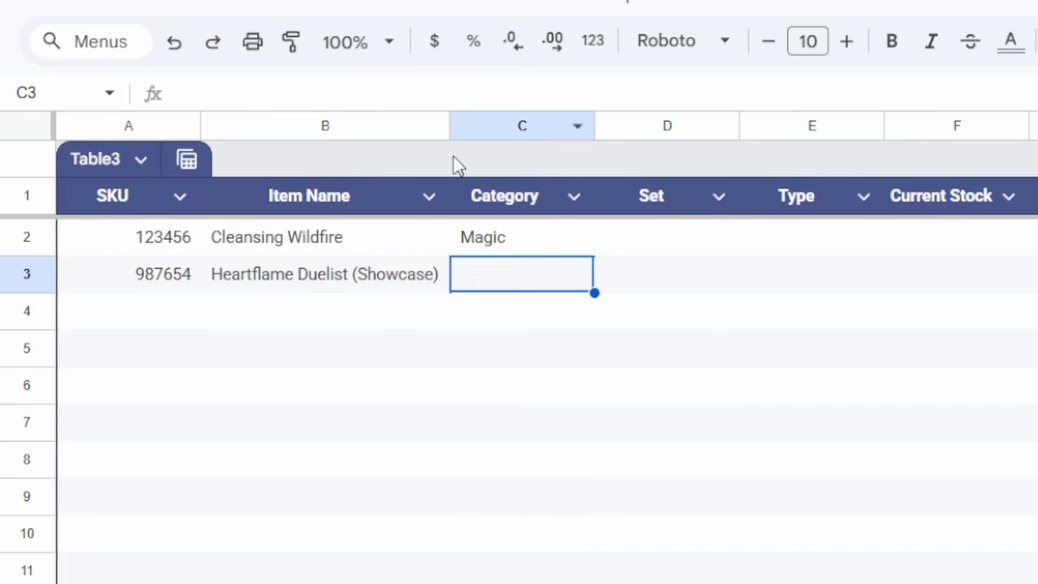
Step: Copy the Category lookup formula from C2 into the Set cell D2
{"action": "left_click", "coordinate": [489, 251]}
{"action": "left_click_drag", "start_coordinate": [594, 255], "coordinate": [622, 241]}
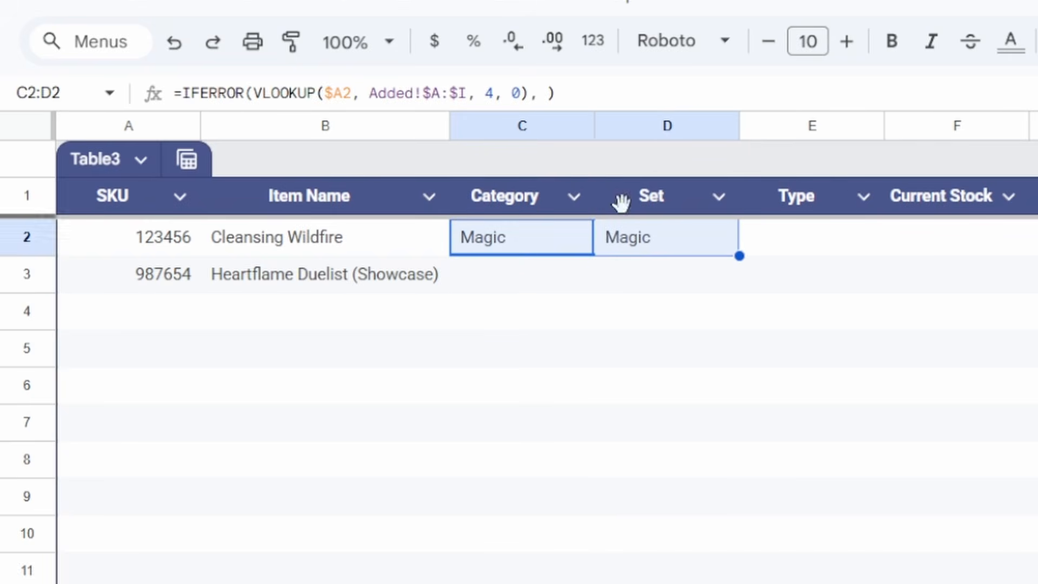
{"action": "left_click", "coordinate": [490, 92]}
{"action": "key", "text": "BackSpace"}
{"action": "type", "text": "5"}
{"action": "key", "text": "Return"}
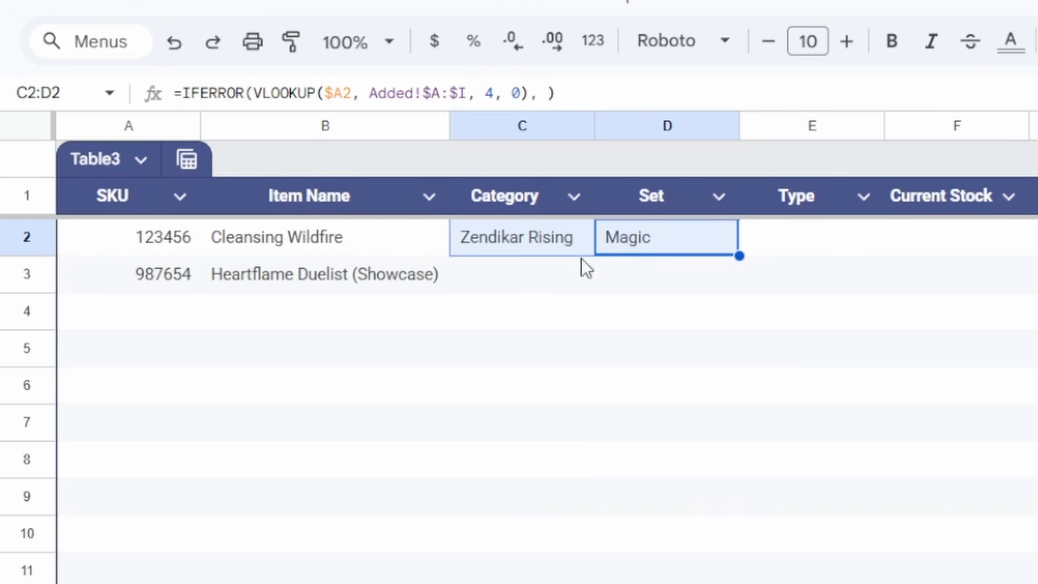
{"action": "left_click", "coordinate": [556, 304]}
{"action": "left_click", "coordinate": [530, 241]}
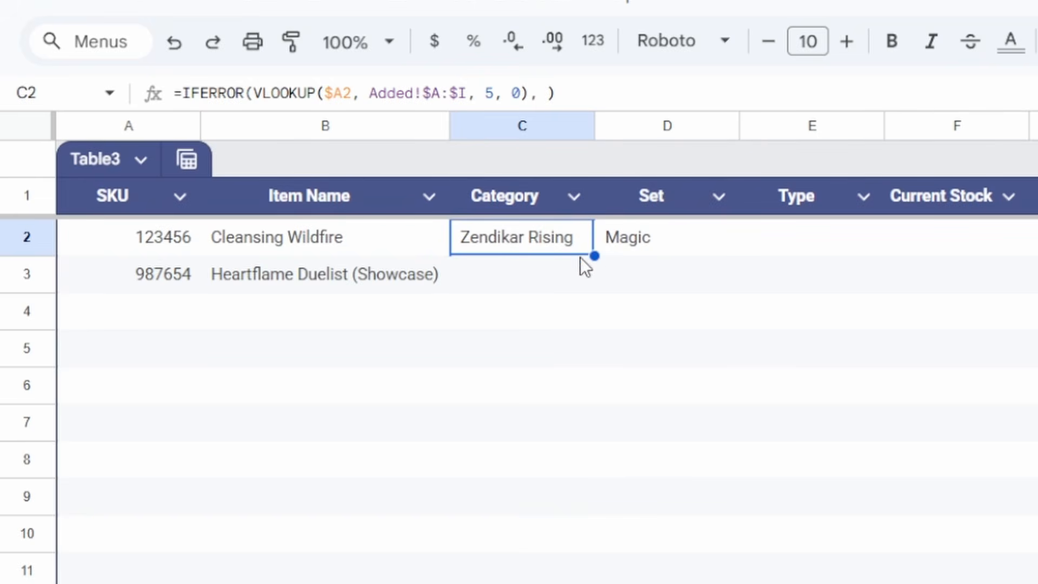
{"action": "key", "text": "ctrl+z"}
Step: Set the column index in D2's lookup formula to 5
{"action": "left_click", "coordinate": [626, 245]}
{"action": "left_click", "coordinate": [498, 91]}
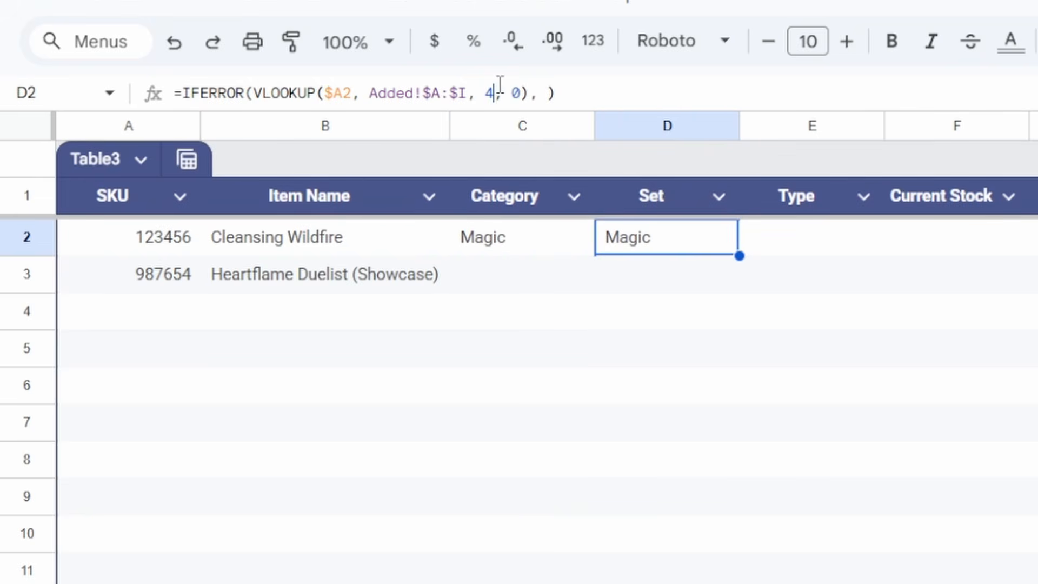
{"action": "key", "text": "BackSpace"}
{"action": "type", "text": "5"}
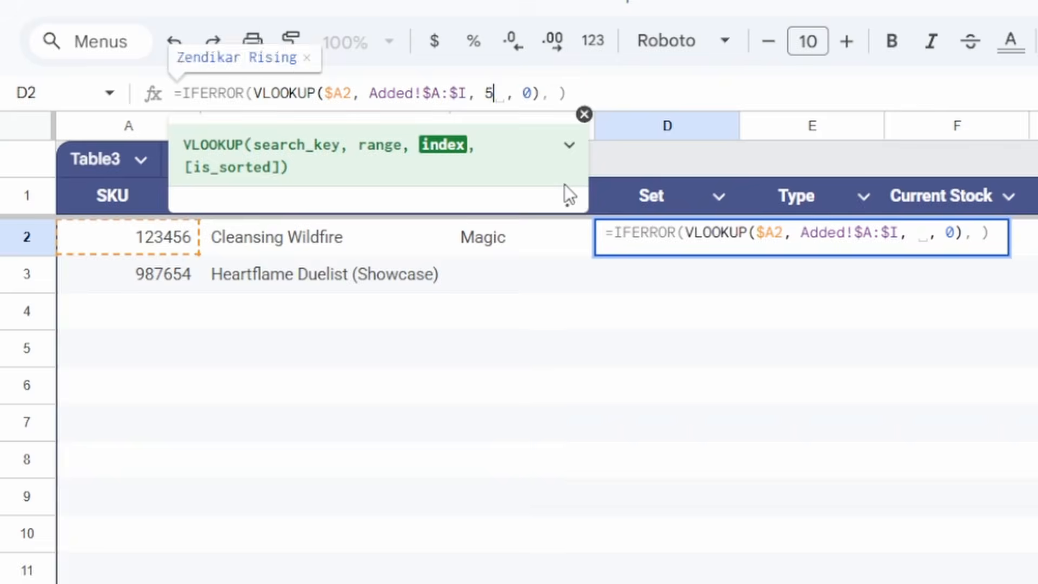
{"action": "key", "text": "Return"}
{"action": "left_click_drag", "start_coordinate": [789, 376], "coordinate": [797, 354]}
Step: Copy D2's lookup formula into the Type cell E2 and set its column index to 6
{"action": "left_click", "coordinate": [709, 241]}
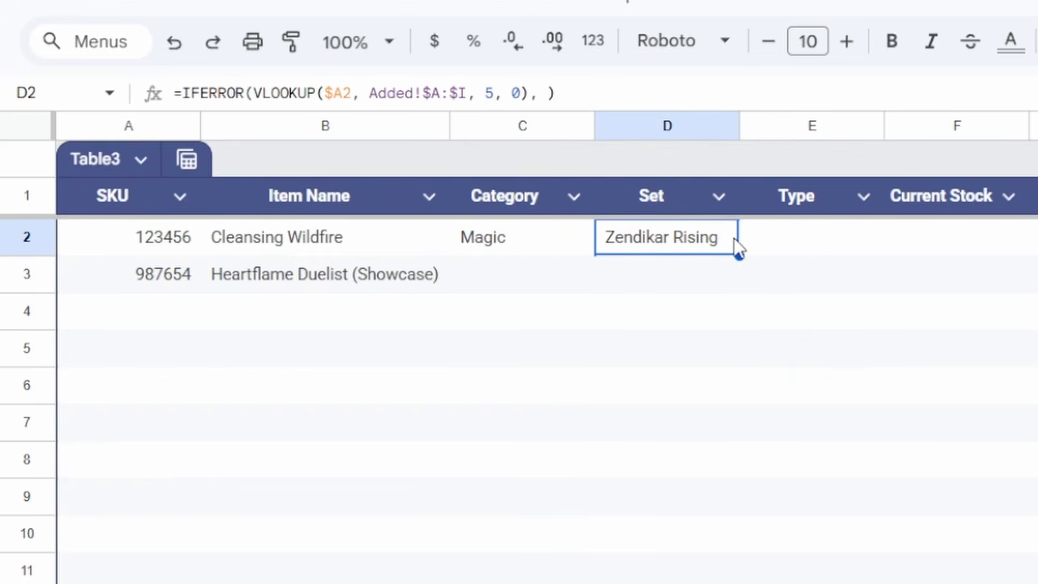
{"action": "left_click_drag", "start_coordinate": [739, 255], "coordinate": [783, 251]}
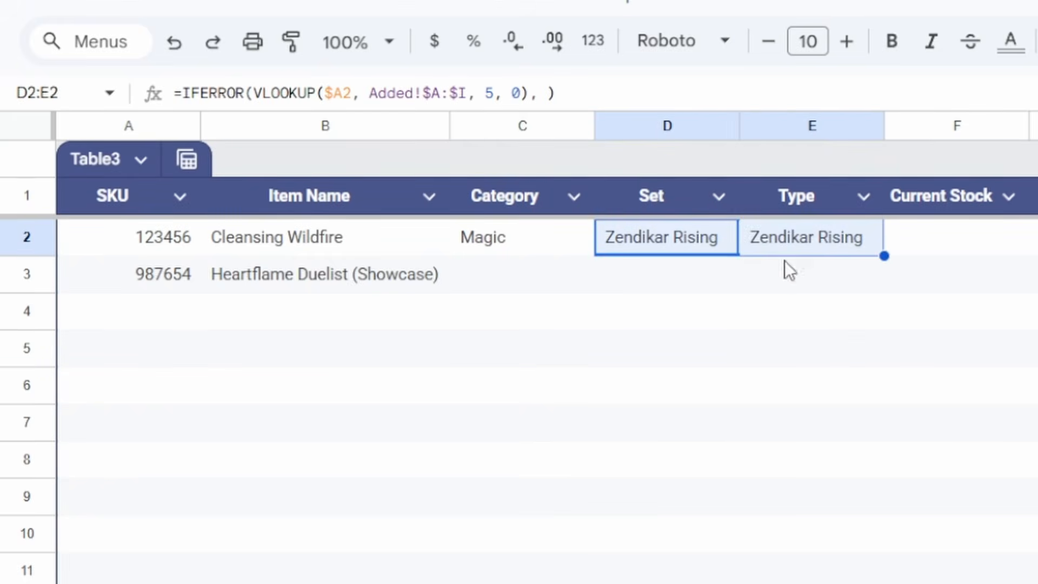
{"action": "left_click", "coordinate": [795, 311]}
{"action": "left_click", "coordinate": [802, 240]}
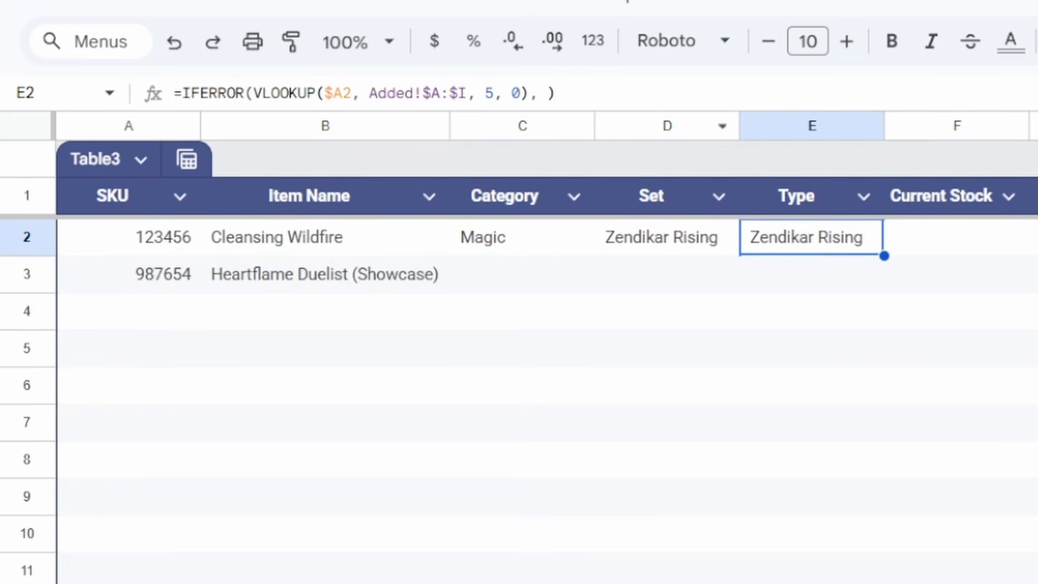
{"action": "left_click", "coordinate": [484, 93]}
{"action": "key", "text": "Right"}
{"action": "key", "text": "BackSpace"}
{"action": "type", "text": "6"}
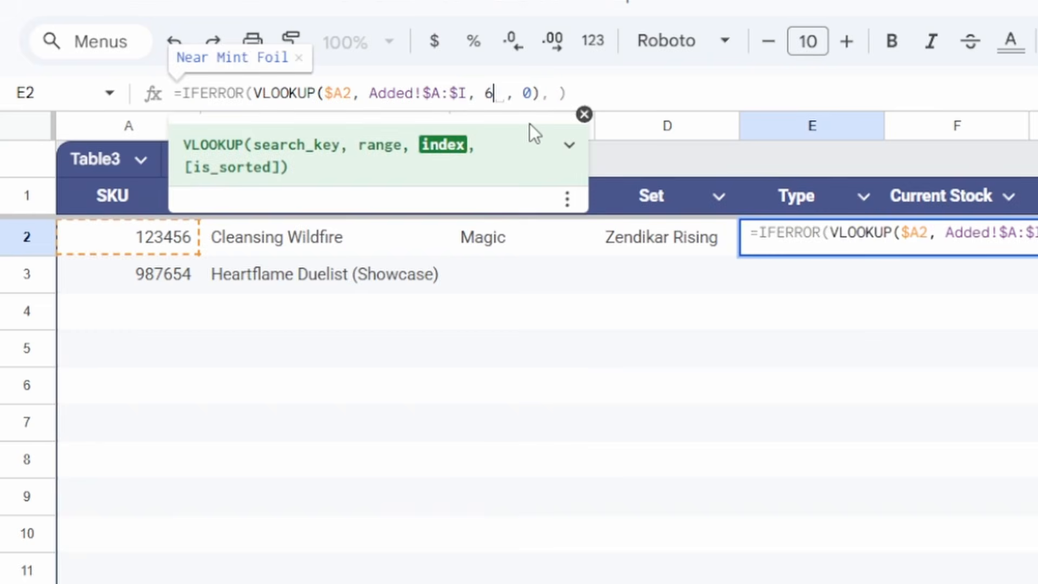
{"action": "key", "text": "Return"}
{"action": "left_click_drag", "start_coordinate": [862, 487], "coordinate": [843, 469]}
Step: Fill C2's lookup formula down the Category column through row 1000
{"action": "left_click", "coordinate": [466, 229]}
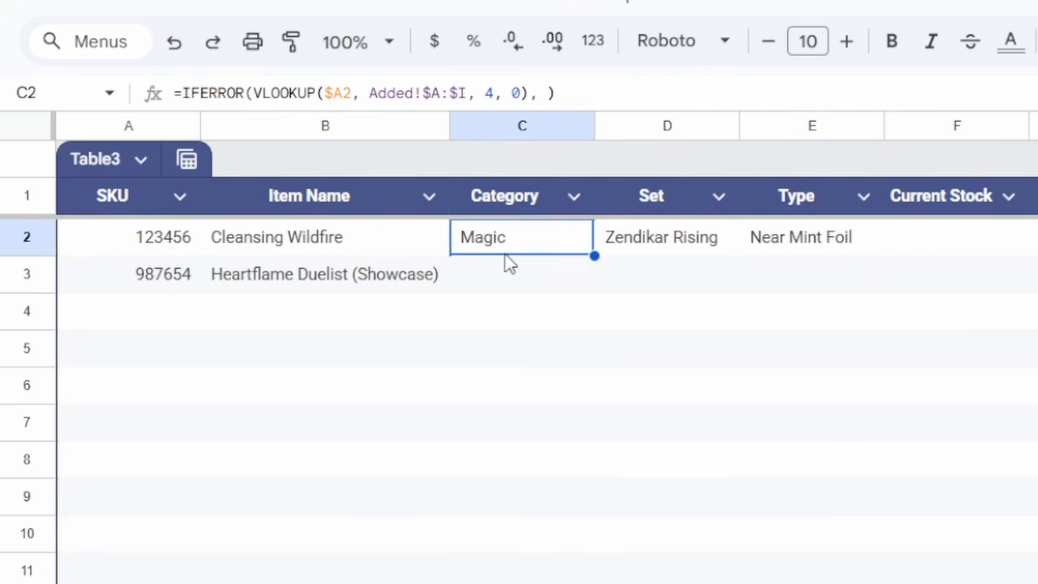
{"action": "left_click", "coordinate": [492, 186]}
{"action": "left_click", "coordinate": [495, 196]}
{"action": "key", "text": "ctrl+d"}
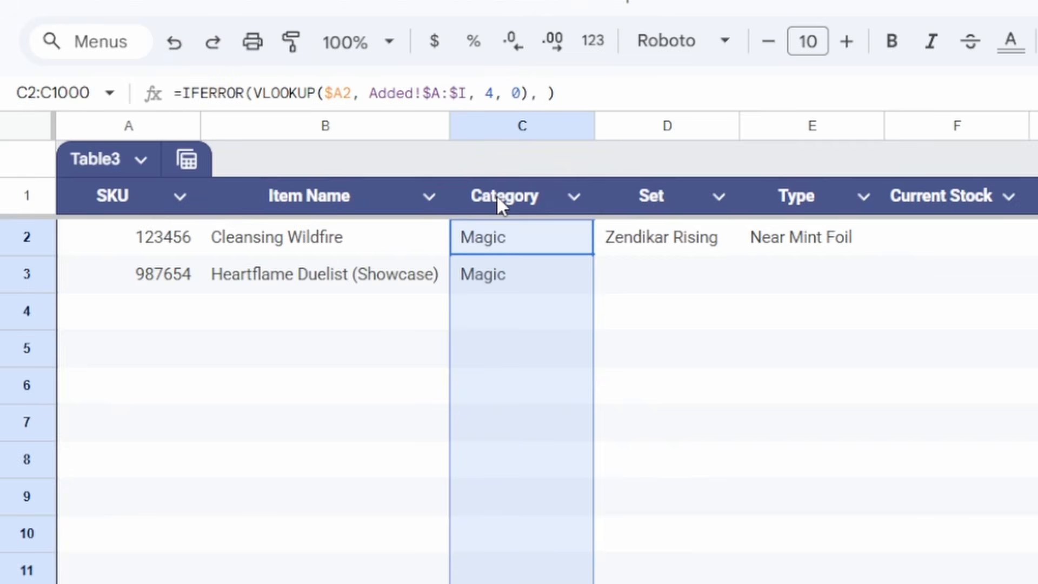
Step: Fill D2's lookup formula down the Set column through row 1000
{"action": "left_click", "coordinate": [701, 234]}
{"action": "left_click", "coordinate": [630, 204]}
{"action": "left_click", "coordinate": [630, 187]}
{"action": "key", "text": "ctrl+d"}
{"action": "left_click", "coordinate": [799, 240]}
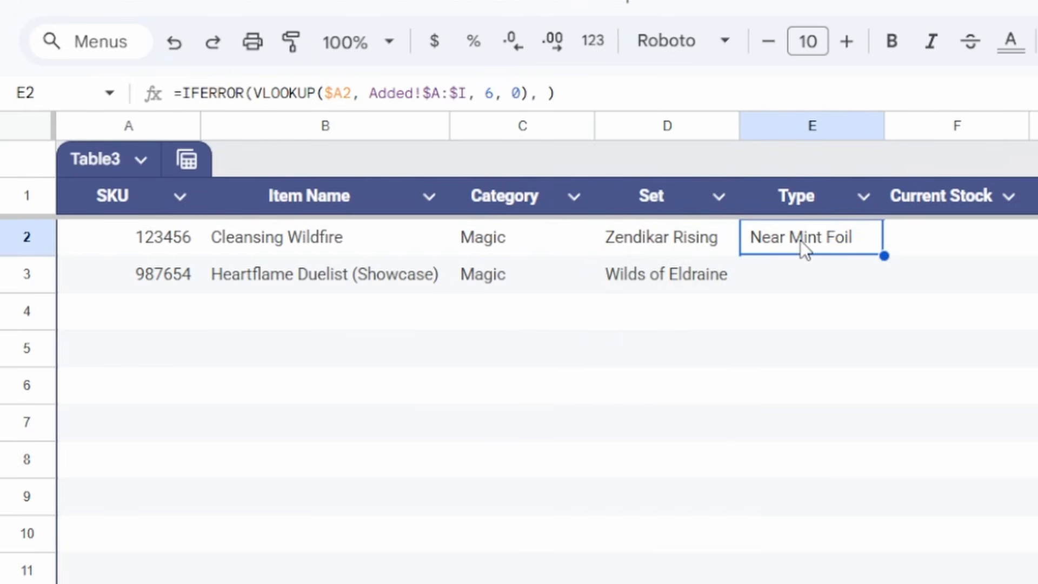
{"action": "key", "text": "ctrl+space"}
{"action": "key", "text": "ctrl+d"}
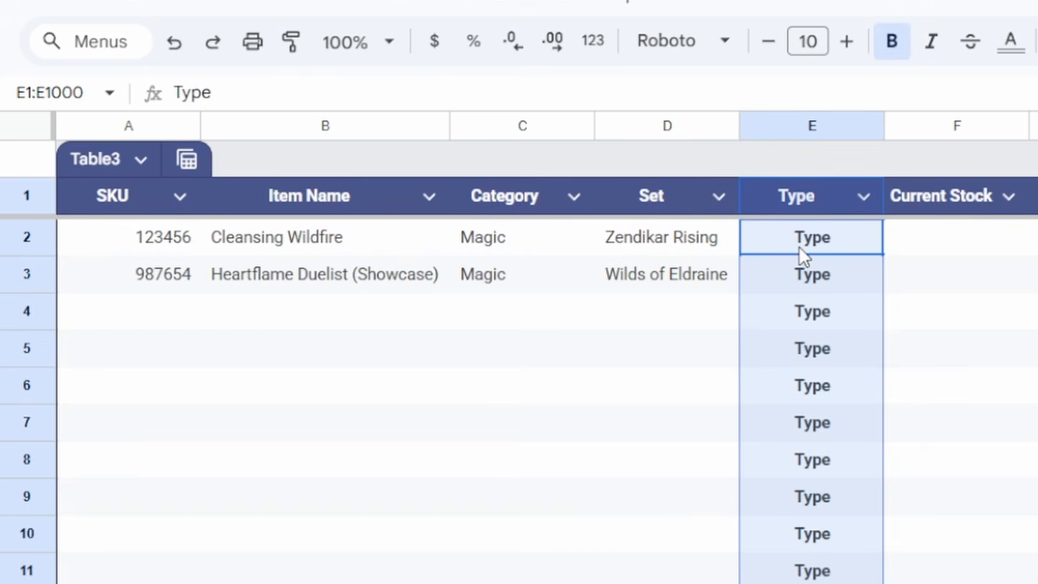
{"action": "key", "text": "ctrl+z"}
Step: Fill E2's lookup formula down the Type column through row 1000, leaving the header row out
{"action": "left_click", "coordinate": [838, 245]}
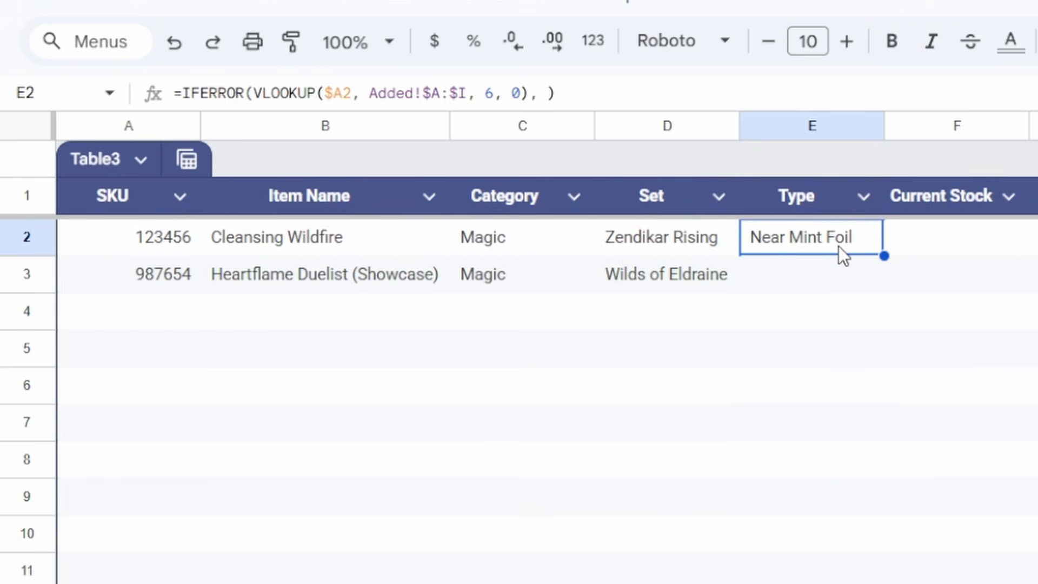
{"action": "key", "text": "ctrl+space"}
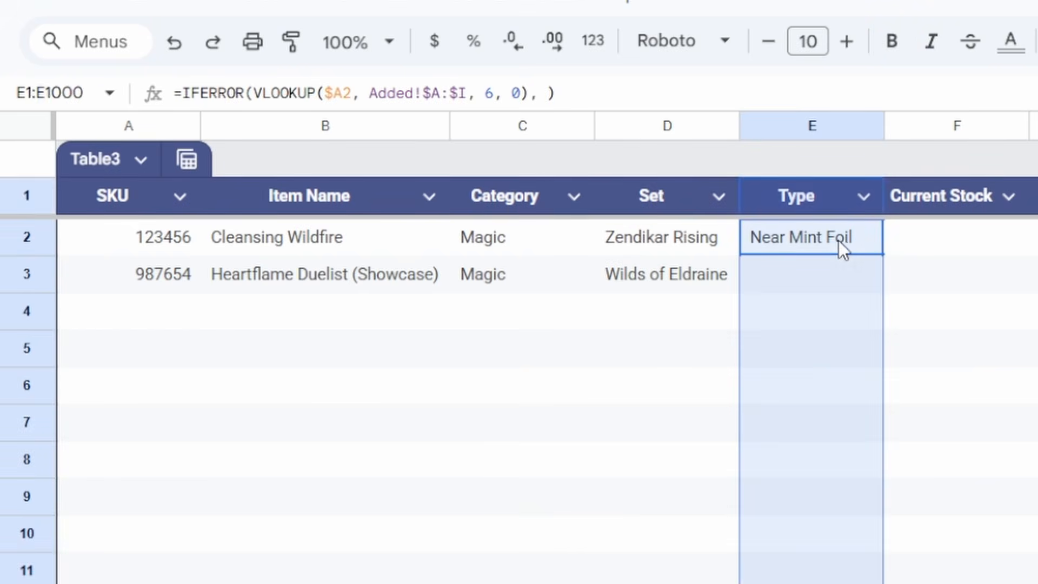
{"action": "left_click", "coordinate": [818, 203]}
{"action": "key", "text": "ctrl+d"}
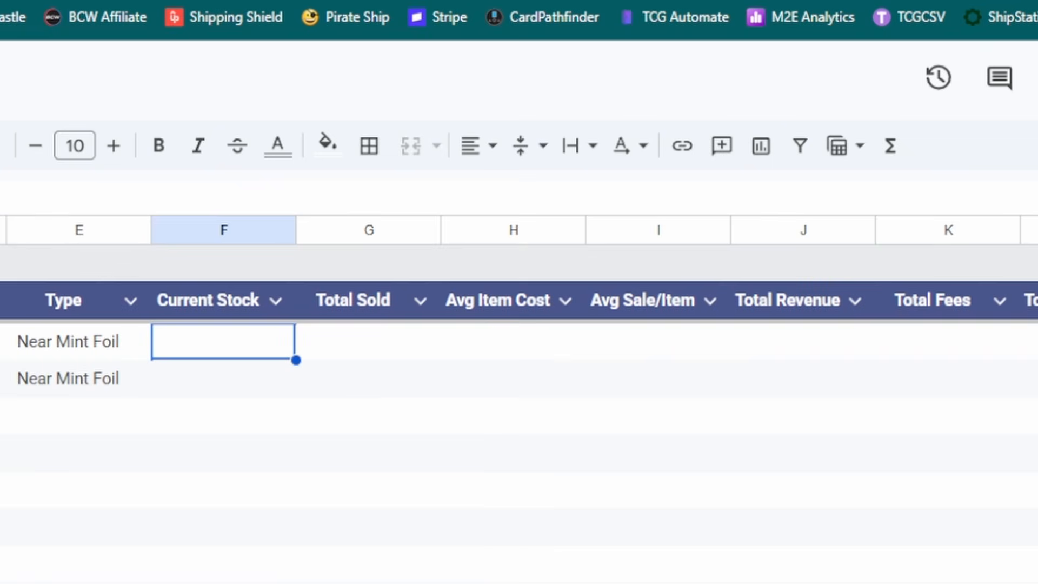
{"action": "left_click", "coordinate": [378, 583]}
{"action": "left_click", "coordinate": [187, 345]}
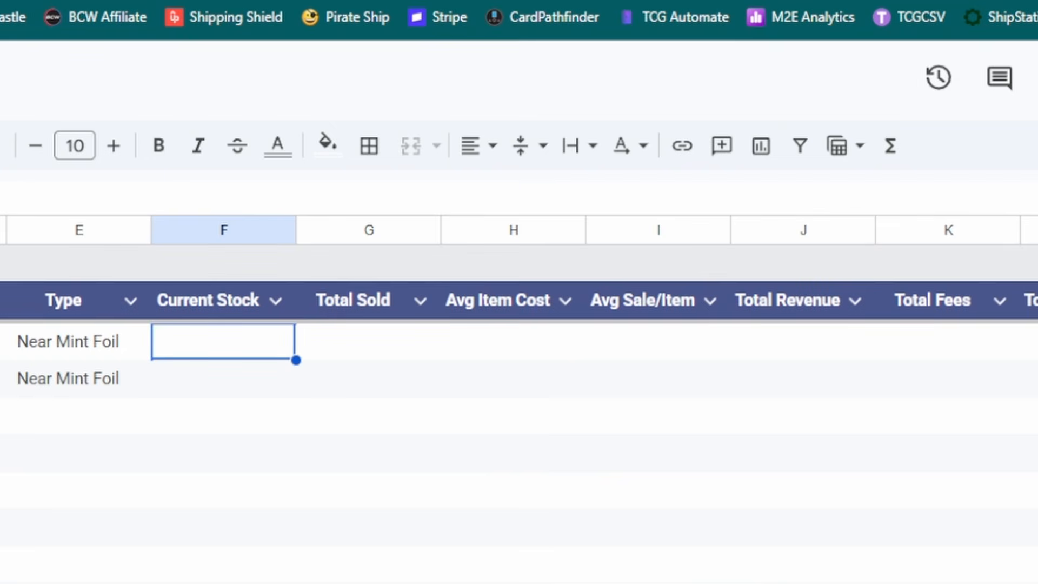
{"action": "left_click", "coordinate": [1, 342]}
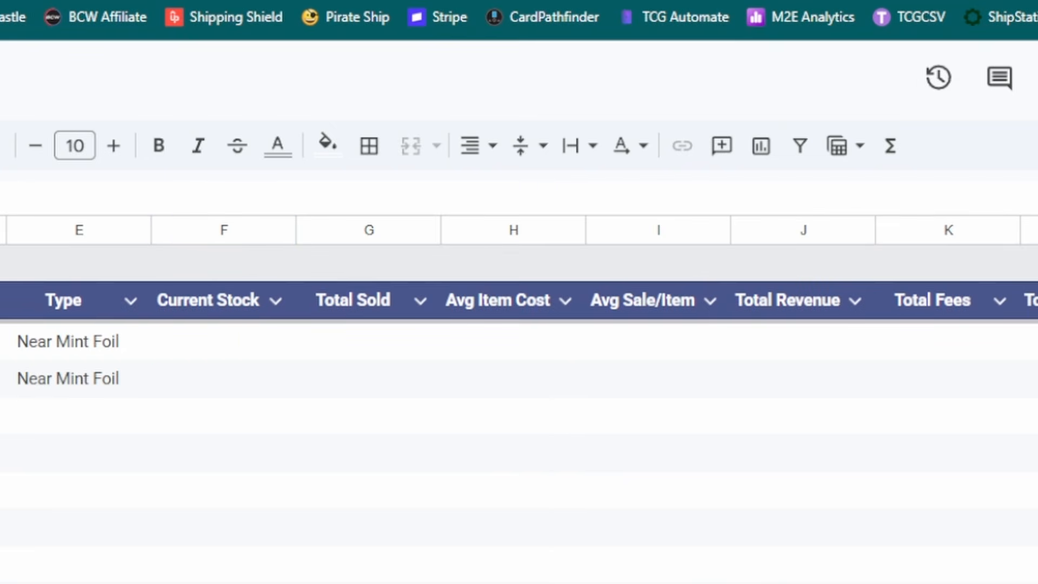
{"action": "left_click", "coordinate": [217, 582]}
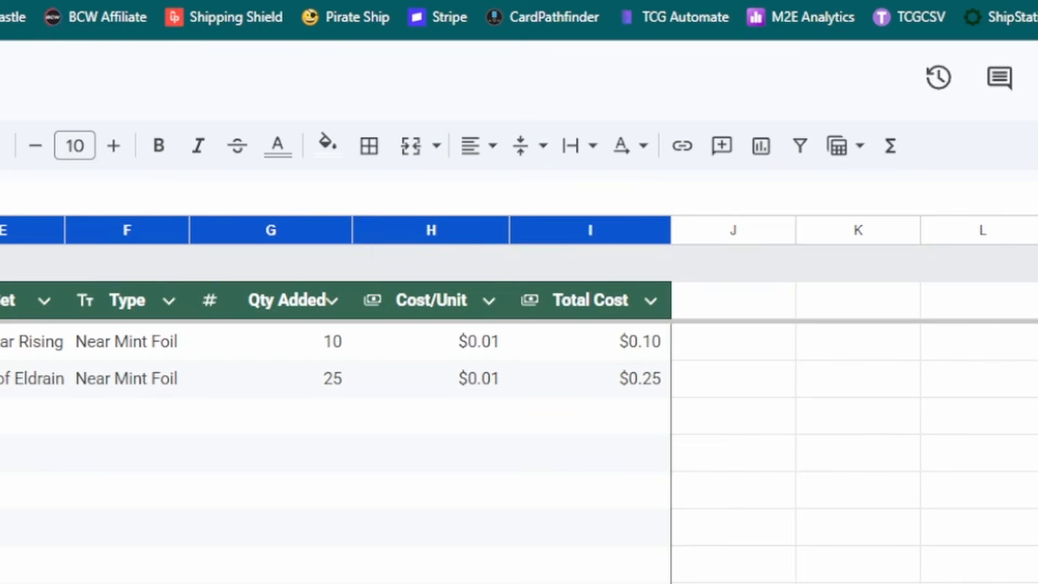
{"action": "left_click", "coordinate": [109, 582]}
Step: Start a SUMIF formula in the Current Stock cell F2 with Added!A:A as its range
{"action": "left_click", "coordinate": [204, 350]}
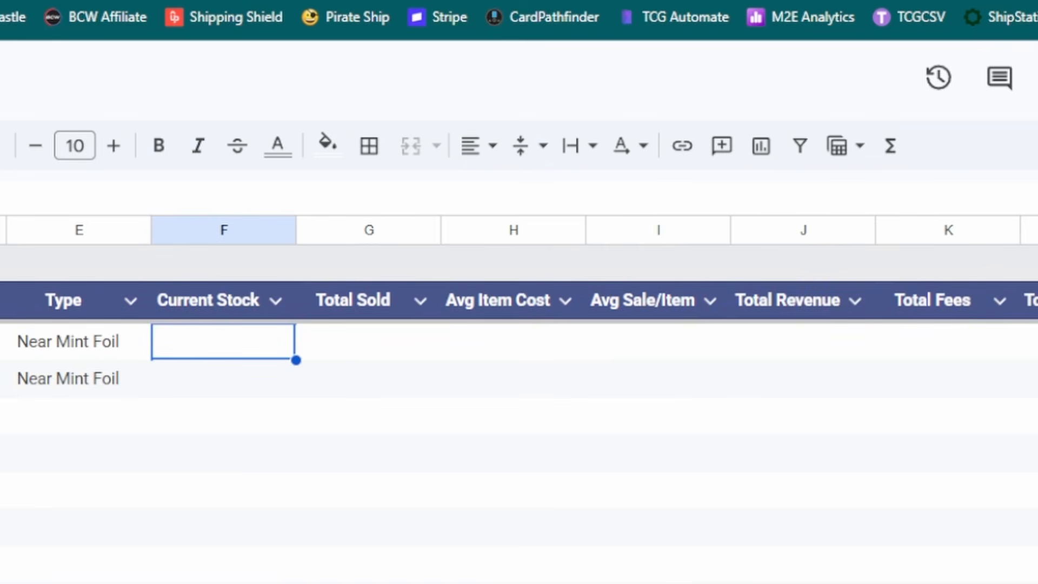
{"action": "type", "text": "="}
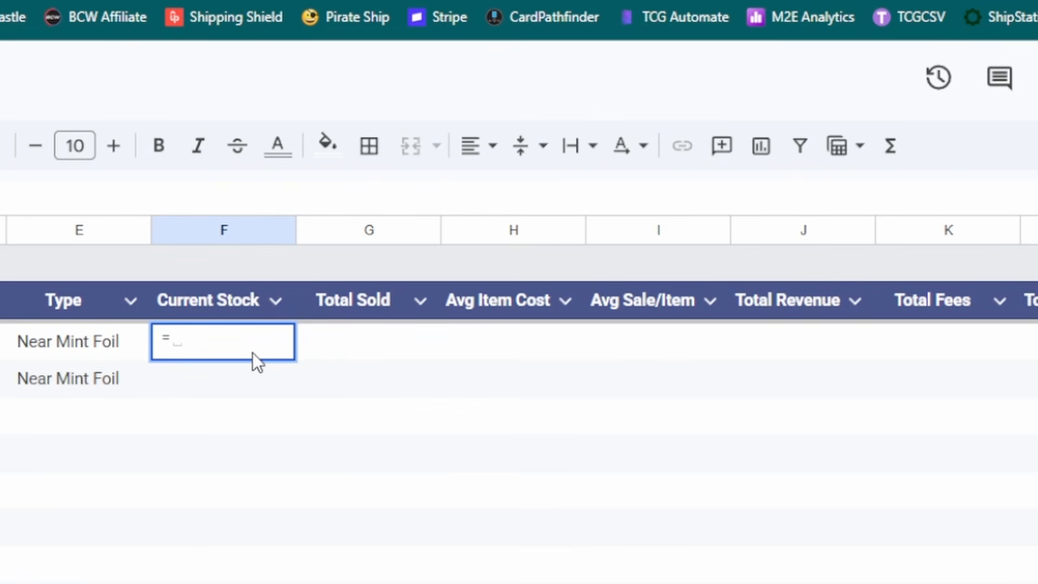
{"action": "type", "text": "S"}
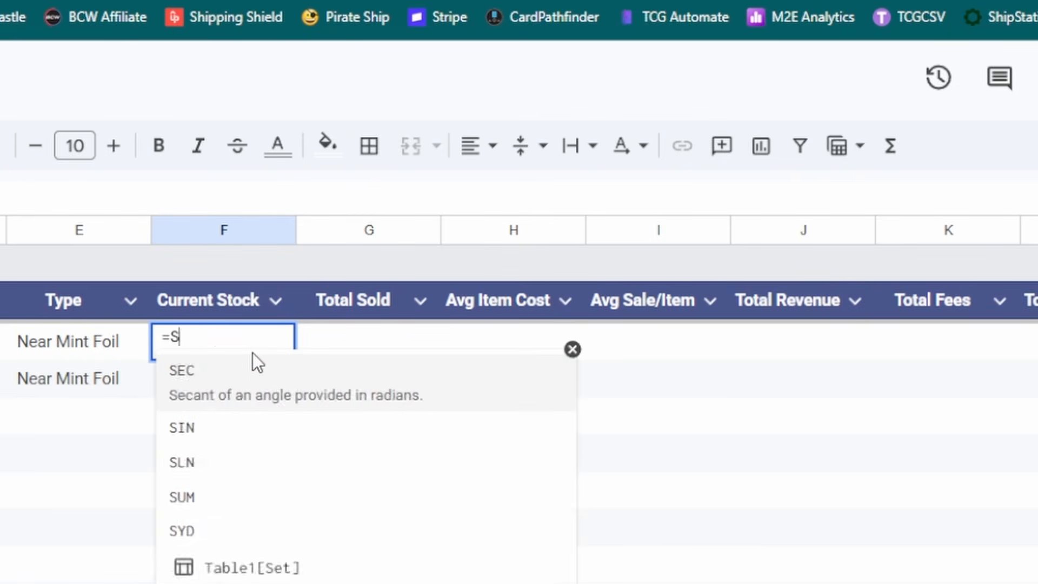
{"action": "type", "text": "UMIF("}
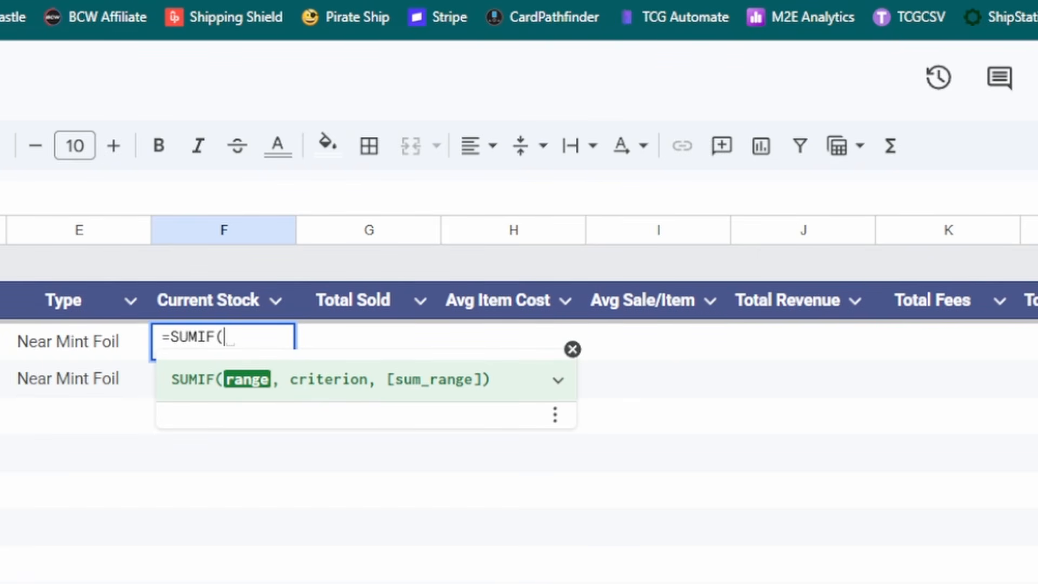
{"action": "key", "text": "ctrl+shift+Page_Down"}
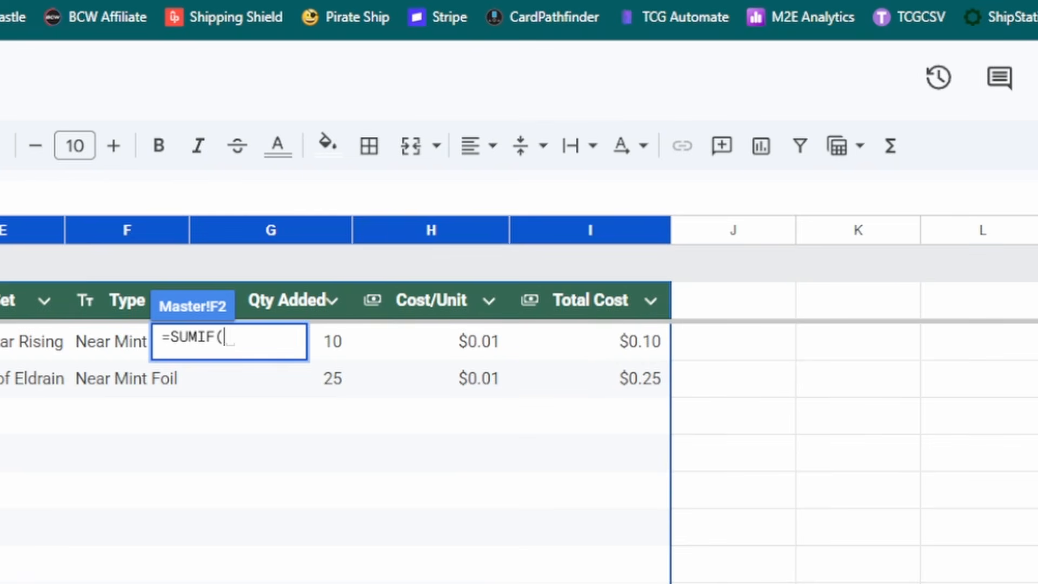
{"action": "left_click", "coordinate": [0, 230]}
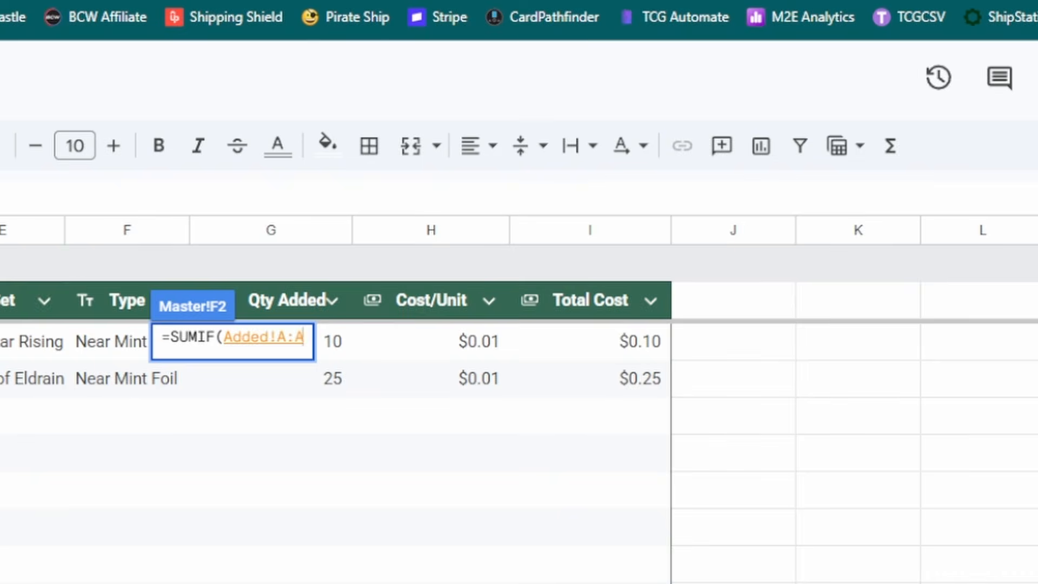
{"action": "left_click", "coordinate": [0, 583]}
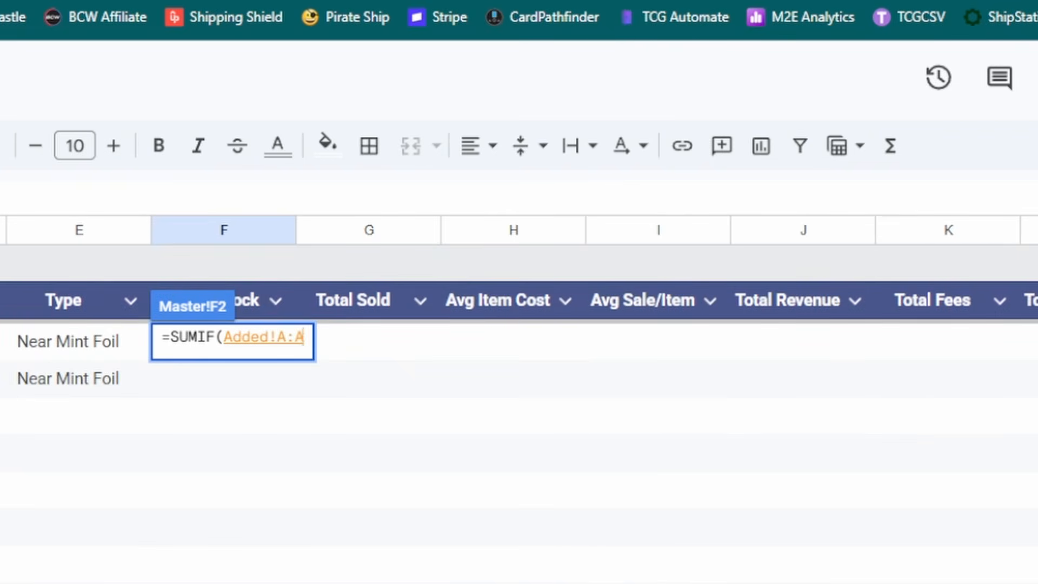
Step: Complete F2's SUMIF with criterion A2 and sum range Added!G:G, and accept the suggested autofill for the Current Stock column
{"action": "type", "text": ", "}
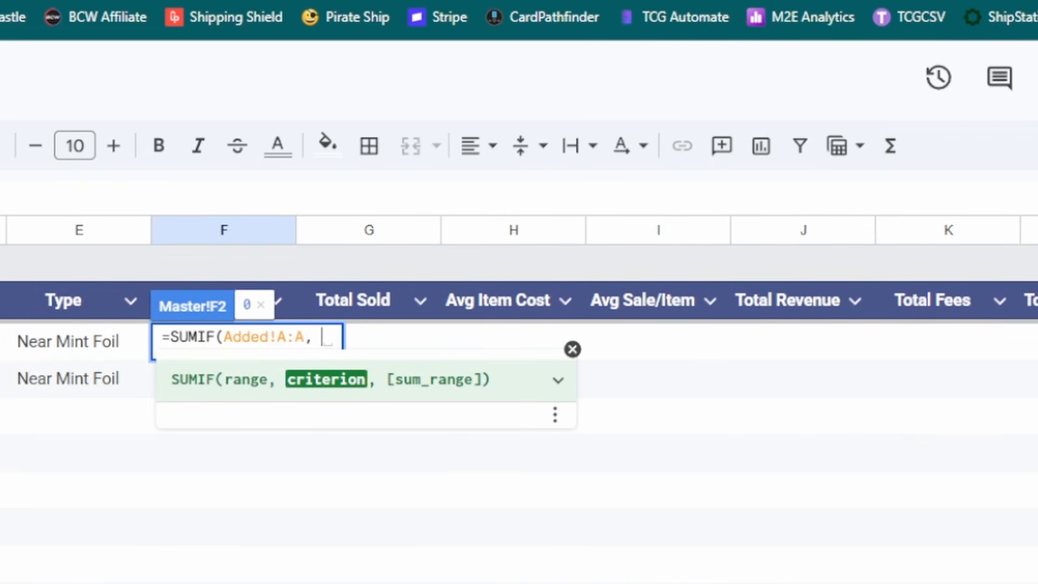
{"action": "type", "text": "A2"}
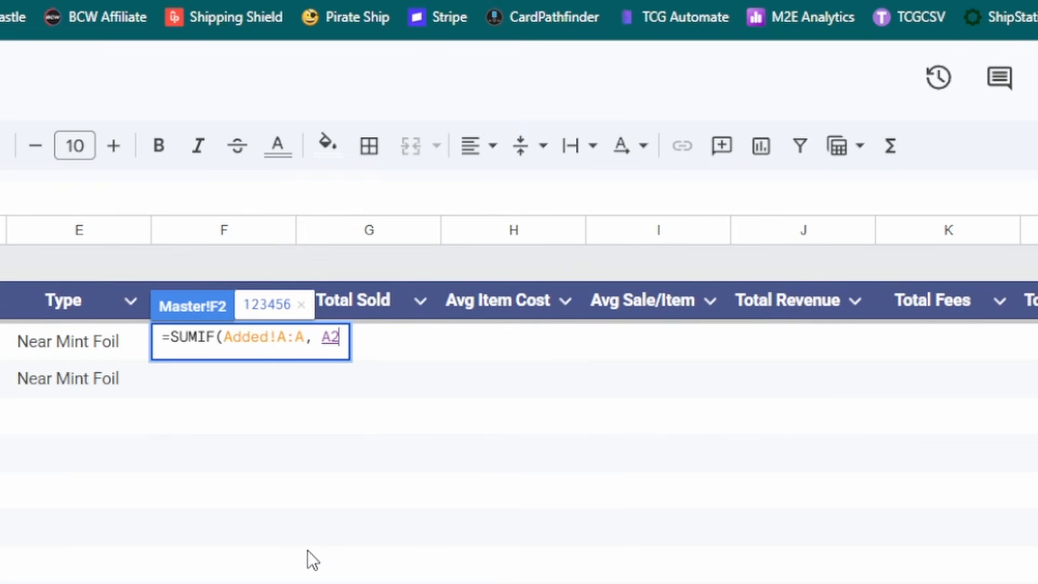
{"action": "type", "text": ","}
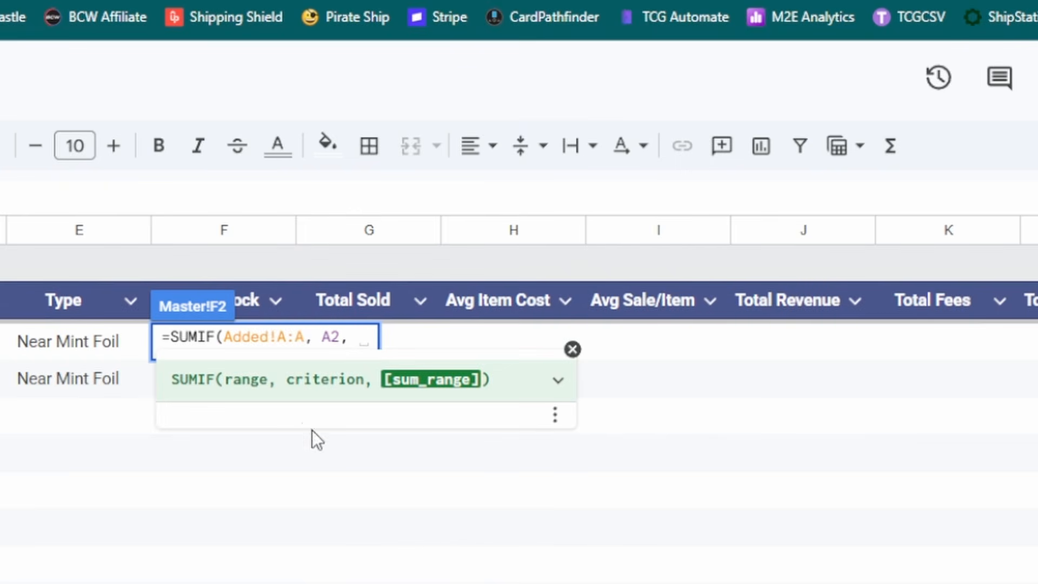
{"action": "left_click", "coordinate": [108, 583]}
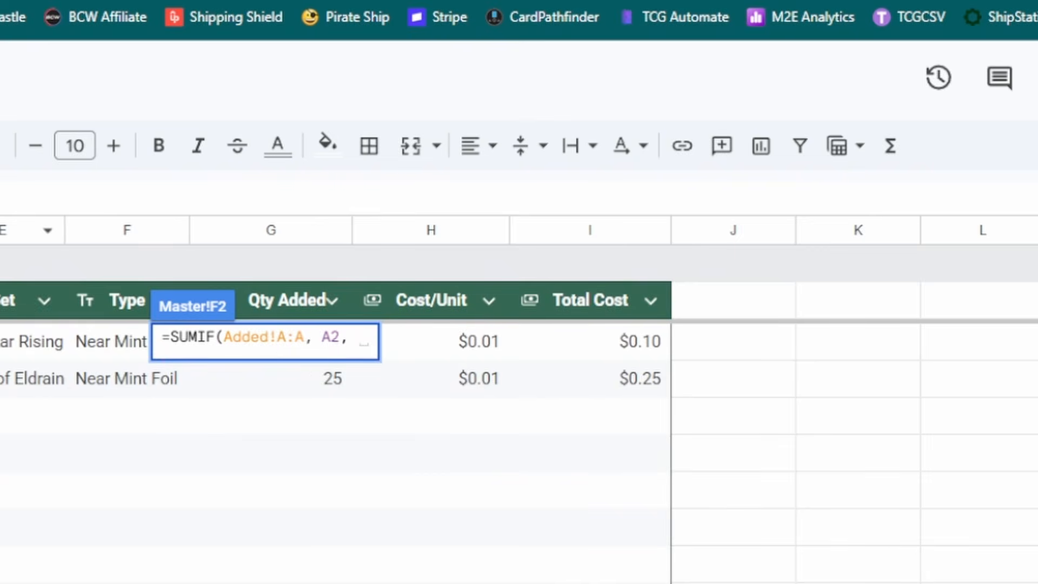
{"action": "left_click", "coordinate": [280, 225]}
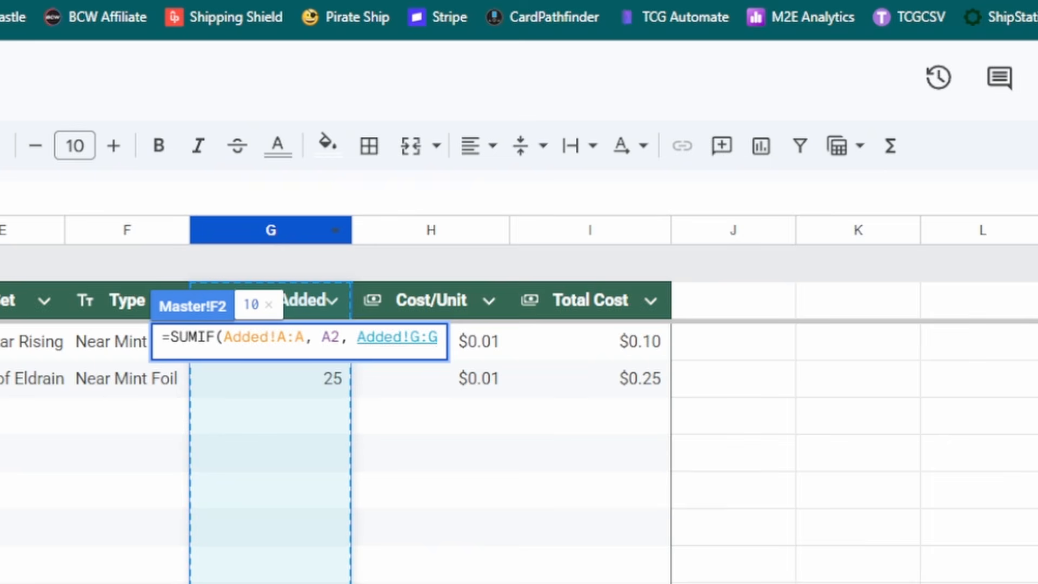
{"action": "left_click", "coordinate": [379, 583]}
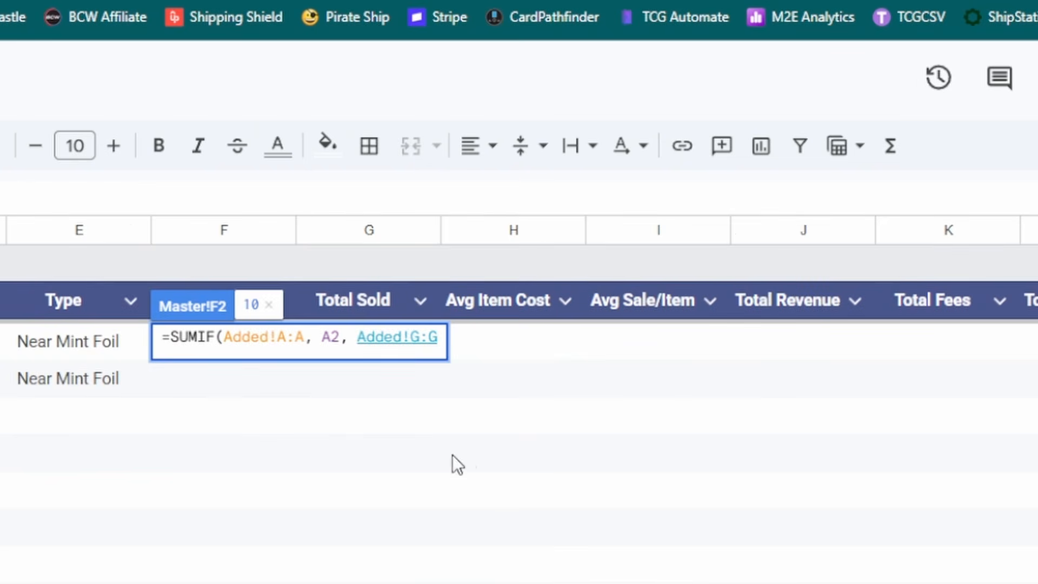
{"action": "type", "text": ")"}
{"action": "key", "text": "Return"}
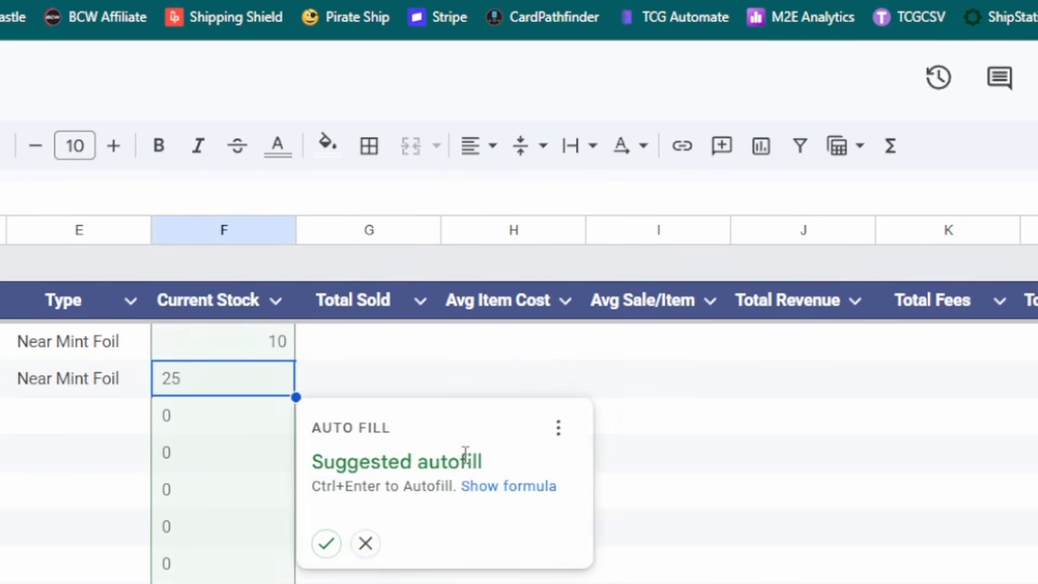
{"action": "left_click", "coordinate": [326, 541]}
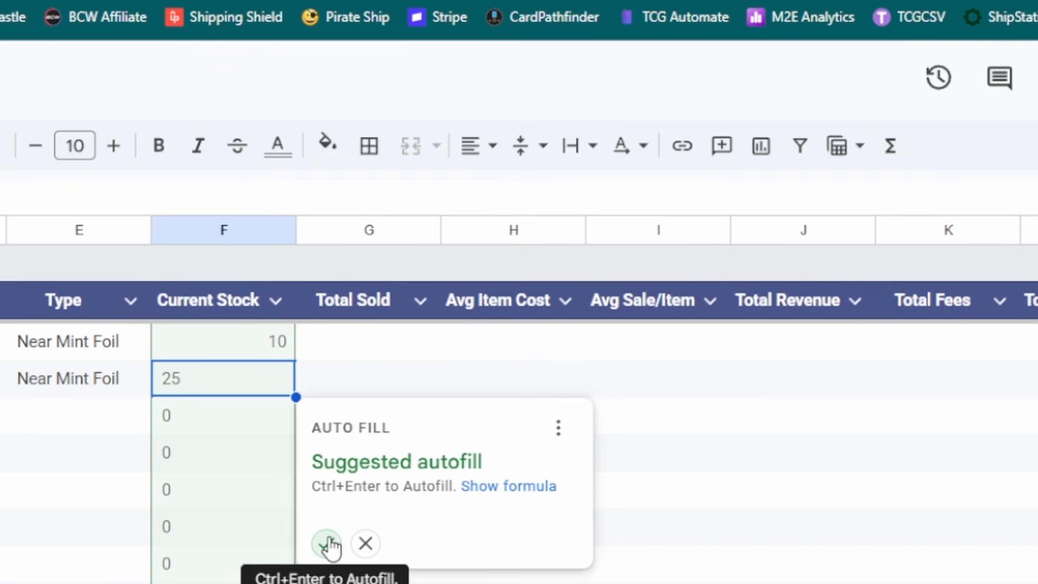
Step: Extend F2's formula to subtract a second SUMIF that uses Sold!B:B as its range
{"action": "left_click", "coordinate": [245, 329]}
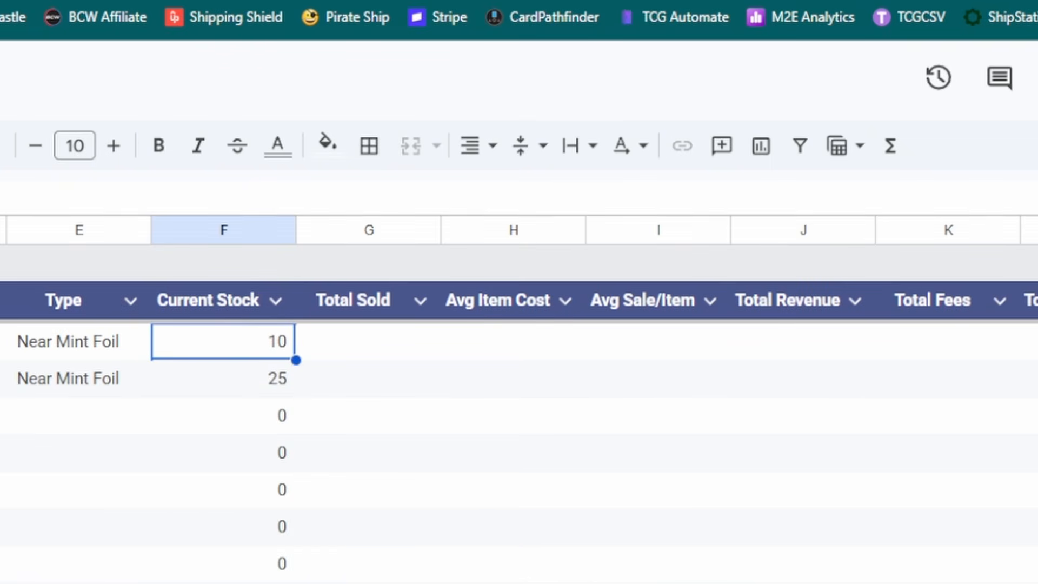
{"action": "key", "text": "F2"}
{"action": "type", "text": "- "}
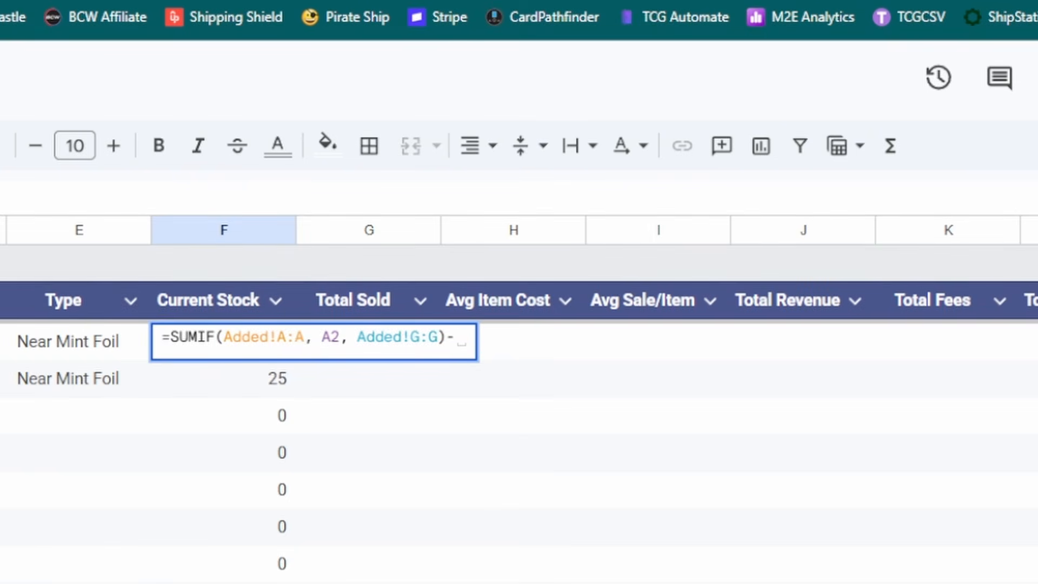
{"action": "type", "text": "SUMIF("}
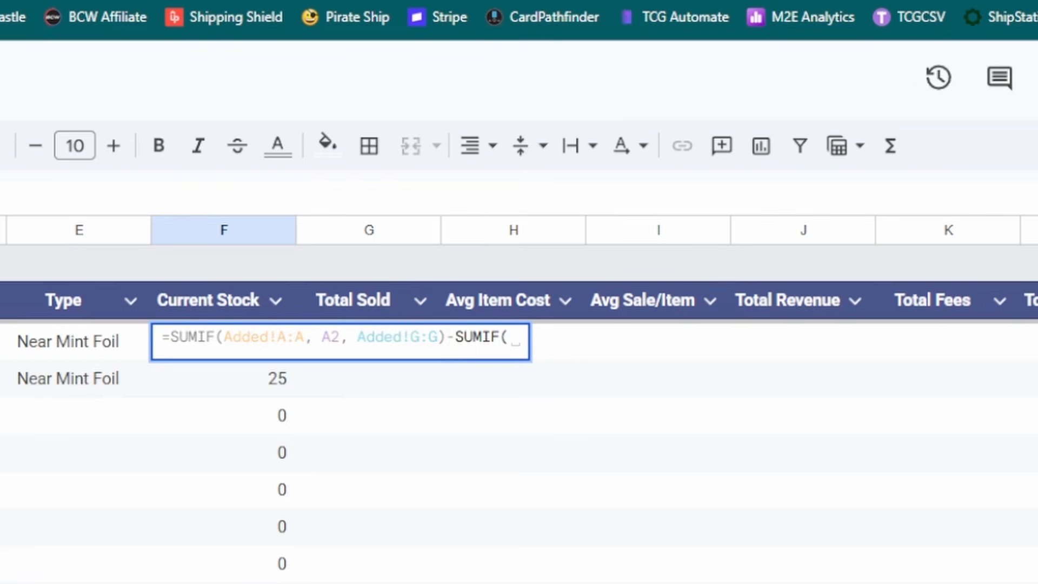
{"action": "left_click", "coordinate": [594, 581]}
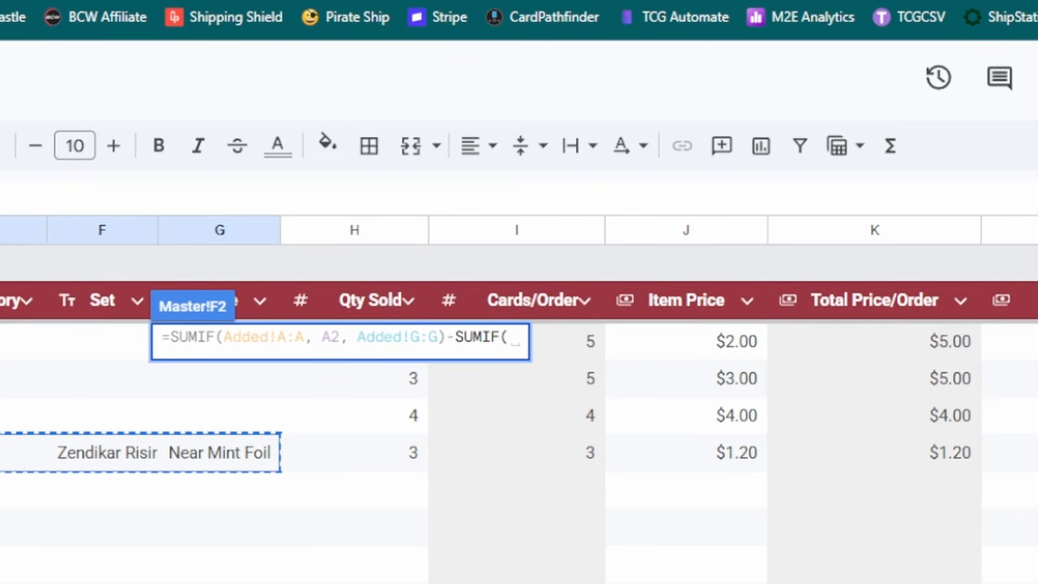
{"action": "left_click", "coordinate": [1, 230]}
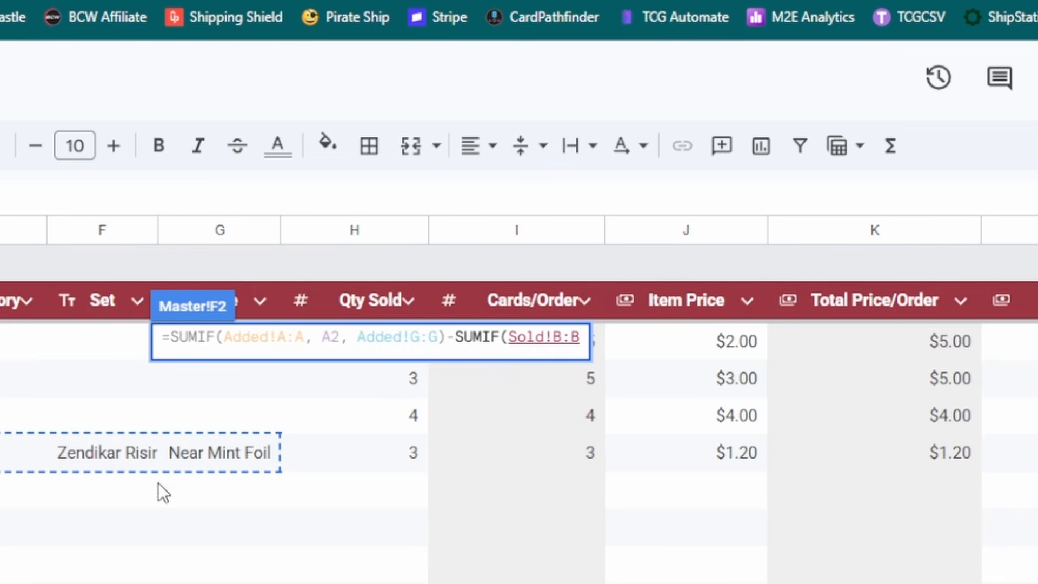
Step: Complete the subtracted SUMIF with criterion A2 and sum range Sold!H:H, and fill F2's formula down the Current Stock column
{"action": "type", "text": ", "}
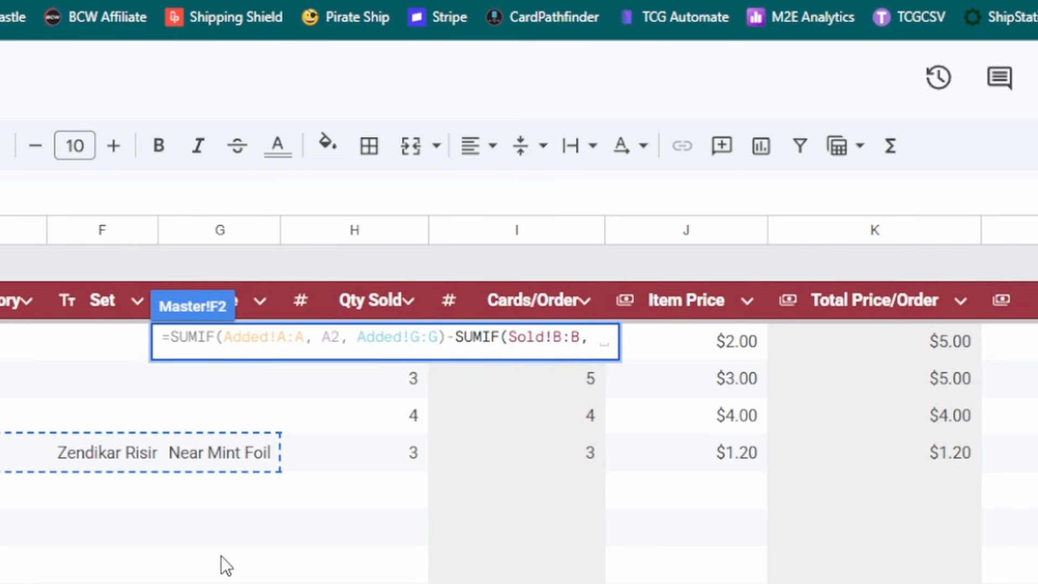
{"action": "type", "text": "A2,"}
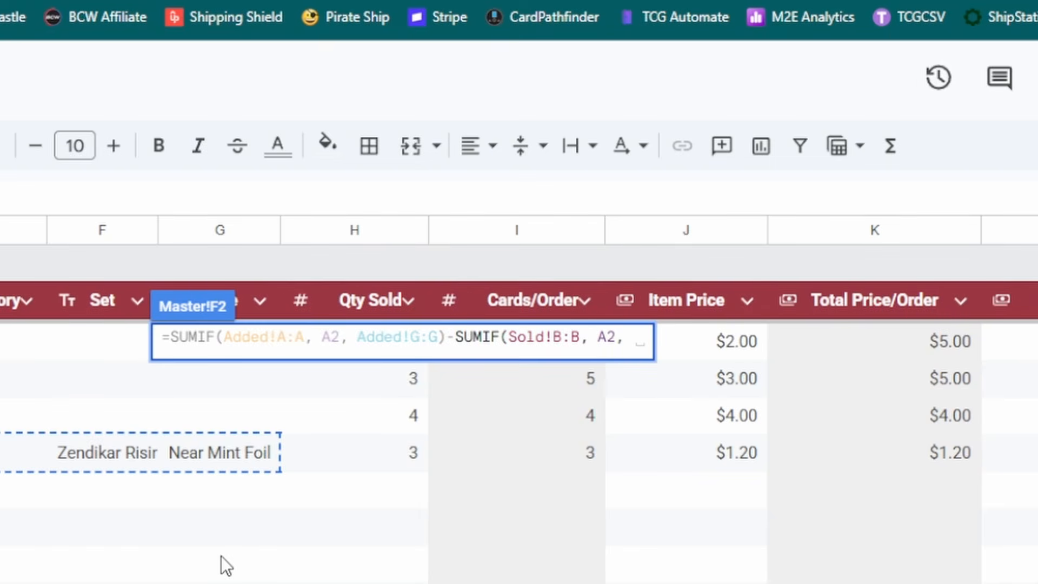
{"action": "left_click", "coordinate": [357, 236]}
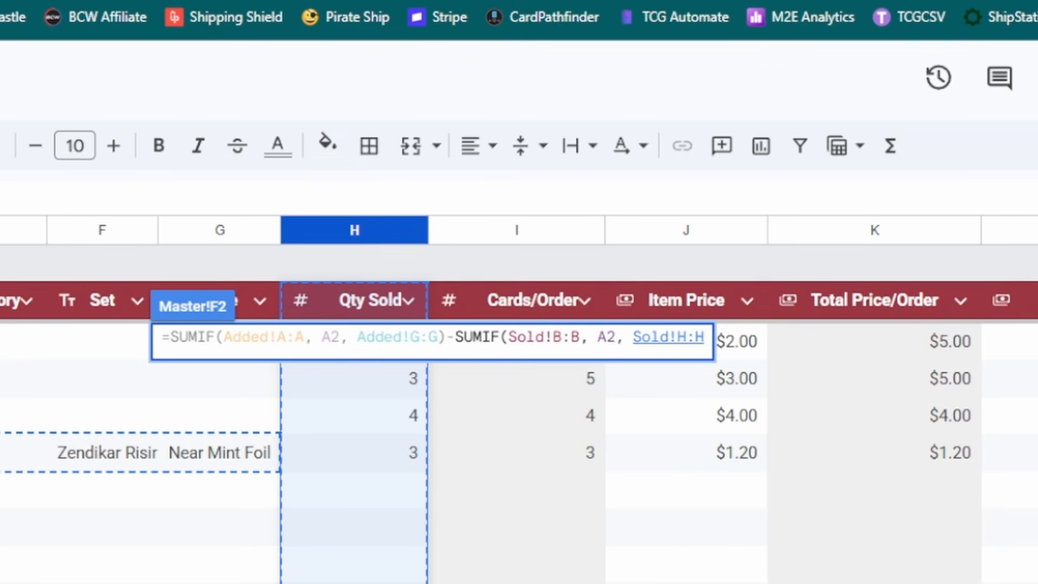
{"action": "type", "text": ")"}
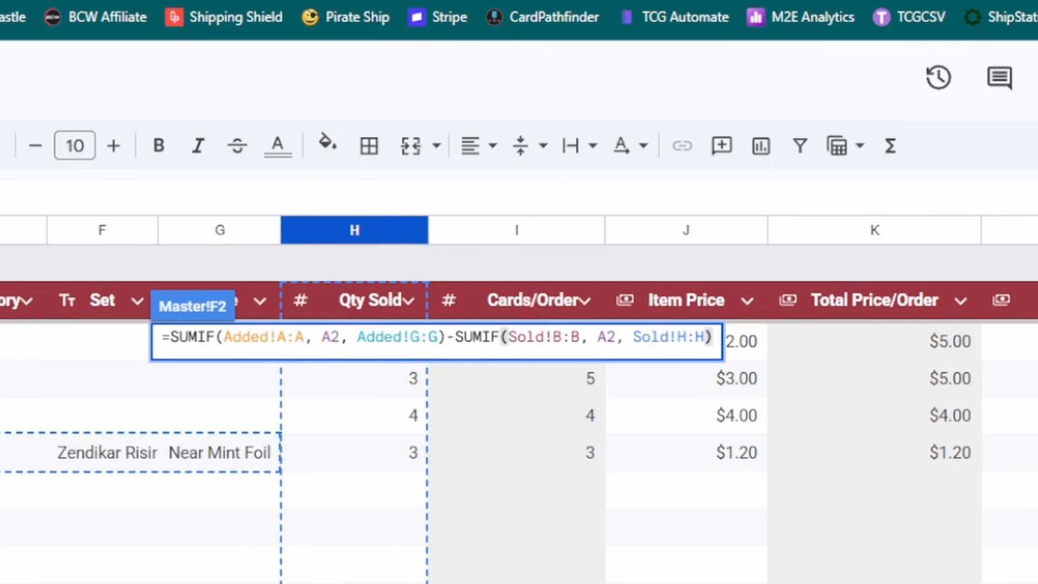
{"action": "key", "text": "Return"}
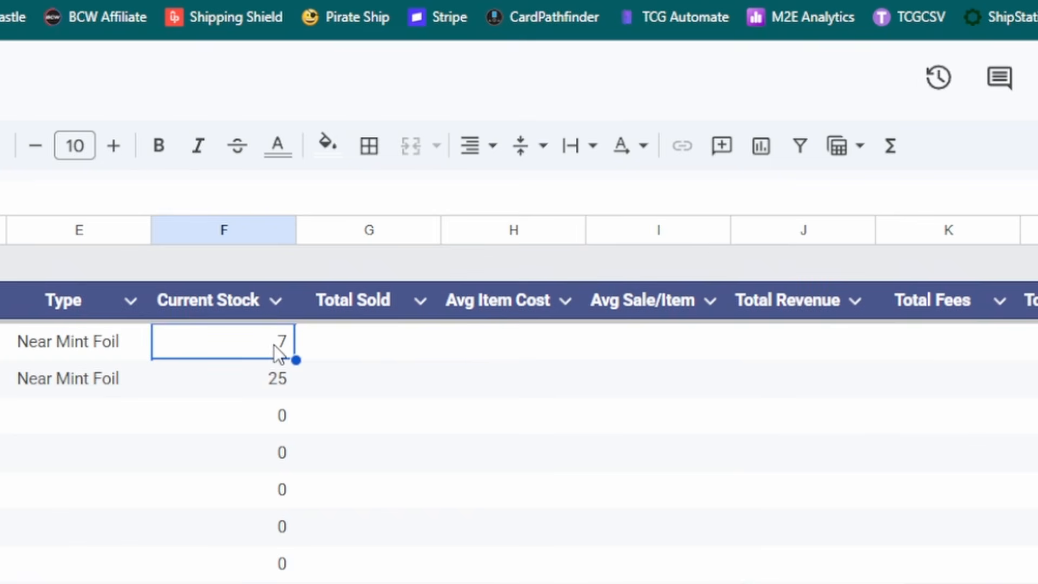
{"action": "key", "text": "ctrl+shift+Down"}
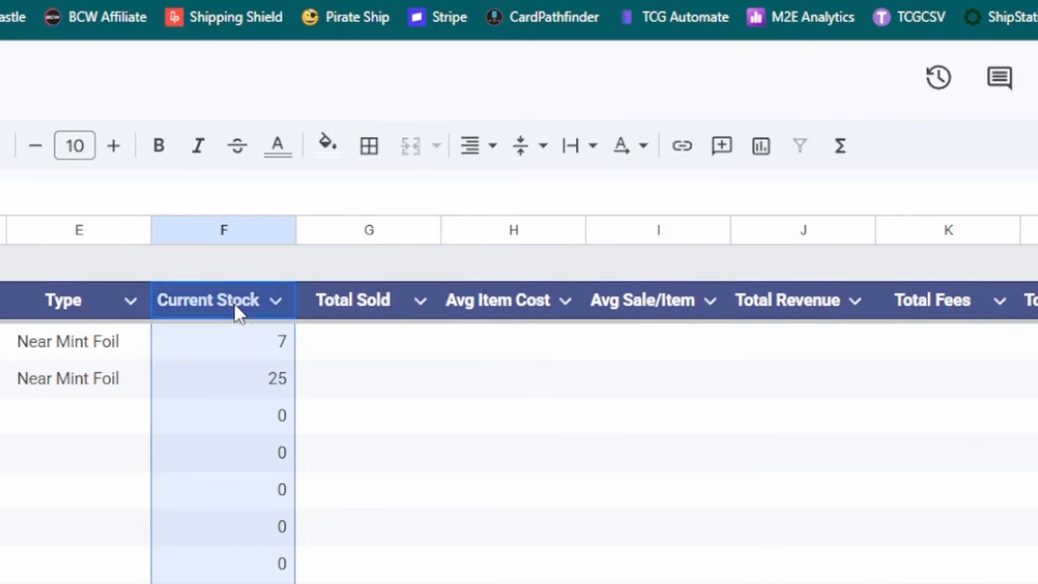
{"action": "left_click", "coordinate": [627, 583]}
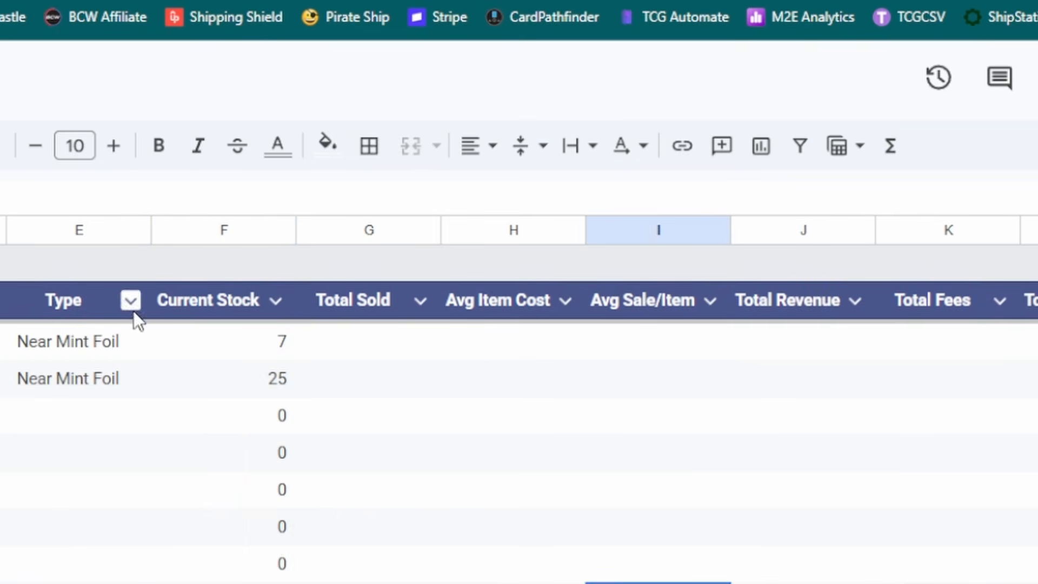
Step: Wrap F2's stock formula in IF(A2=0, , …) and apply the suggested update to the entire Current Stock column
{"action": "left_click", "coordinate": [250, 574]}
{"action": "left_click", "coordinate": [213, 358]}
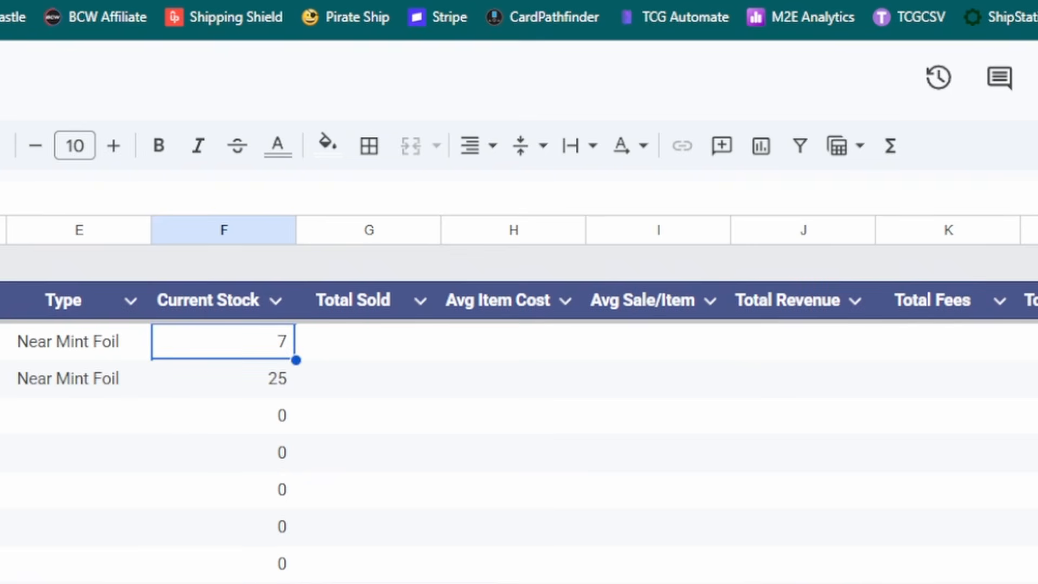
{"action": "key", "text": "F2"}
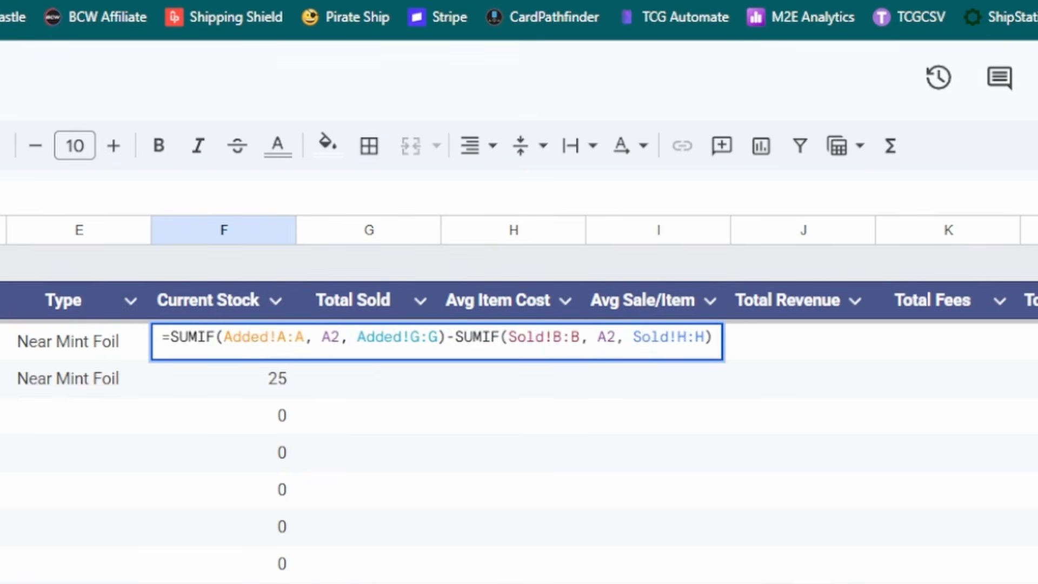
{"action": "type", "text": "IF(A2="}
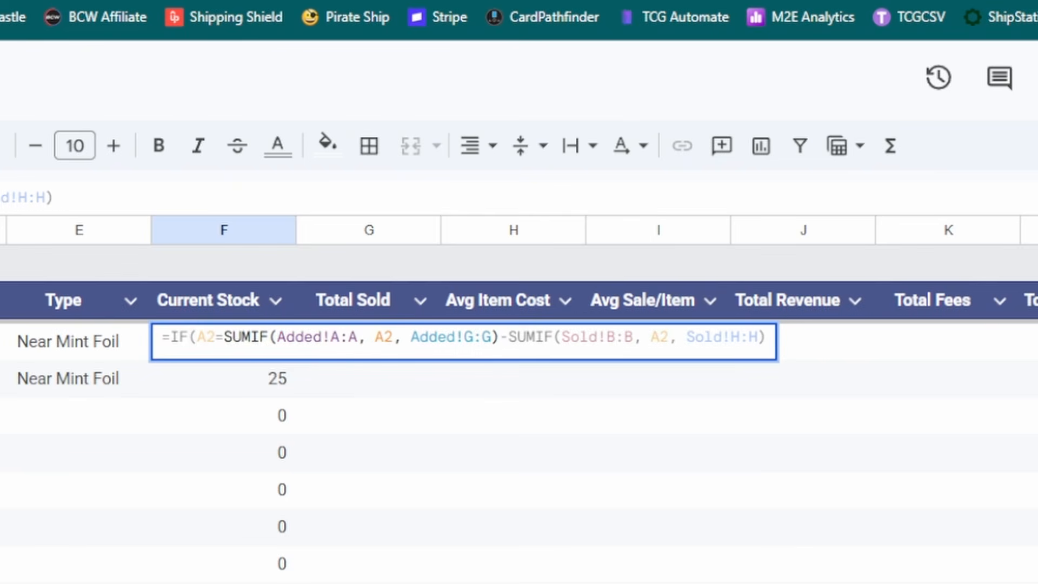
{"action": "type", "text": "0"}
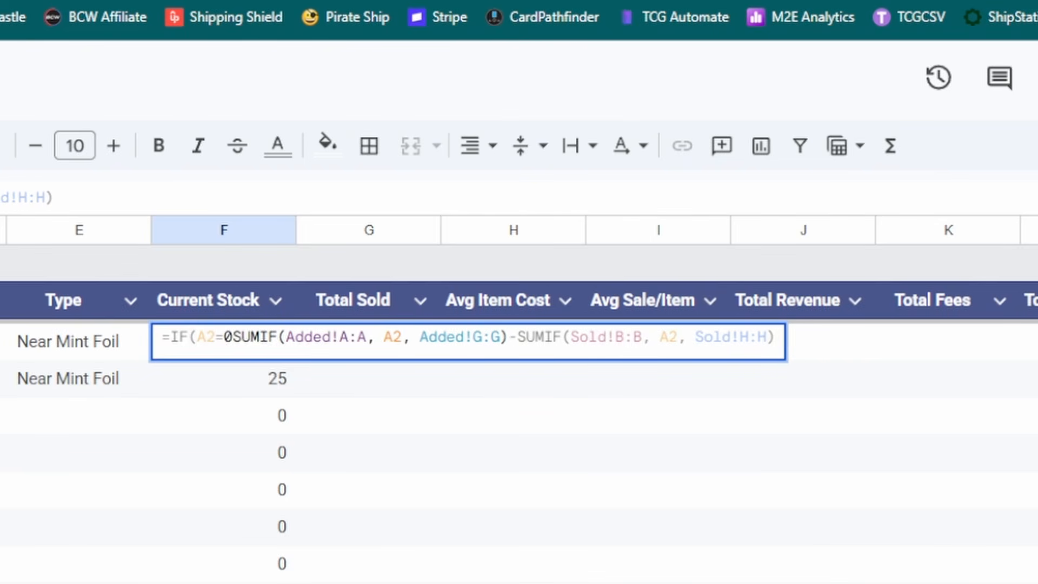
{"action": "type", "text": ","}
{"action": "type", "text": ","}
{"action": "key", "text": "End"}
{"action": "type", "text": ")"}
{"action": "key", "text": "Return"}
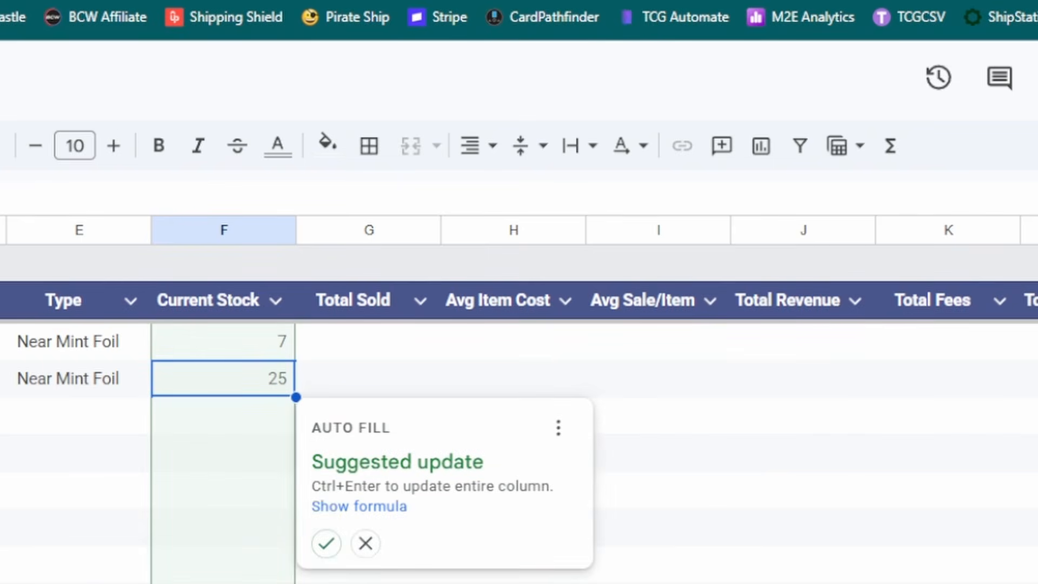
{"action": "left_click", "coordinate": [326, 543]}
{"action": "left_click", "coordinate": [267, 392]}
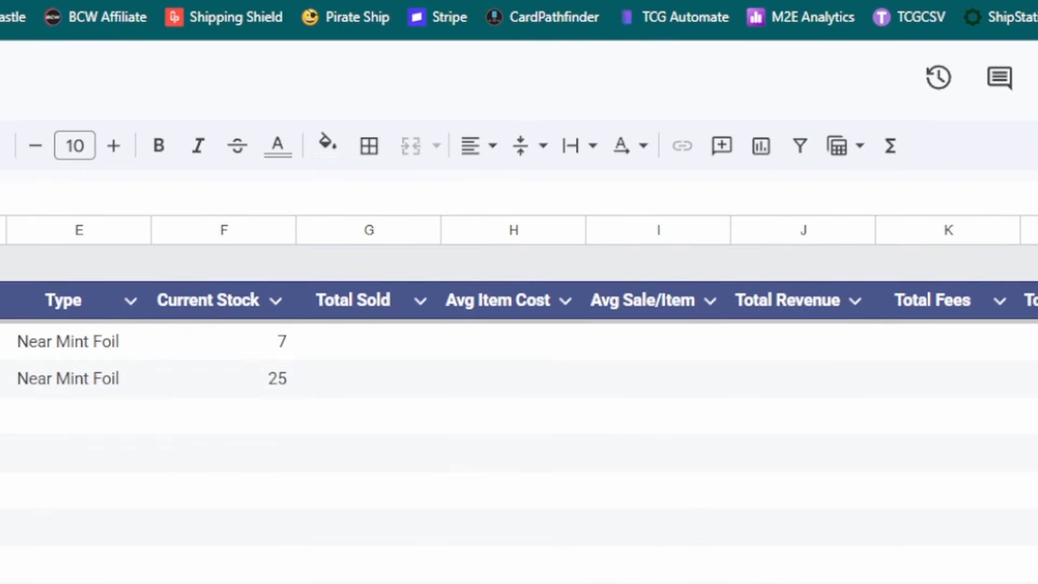
{"action": "left_click", "coordinate": [248, 379]}
{"action": "left_click", "coordinate": [233, 339]}
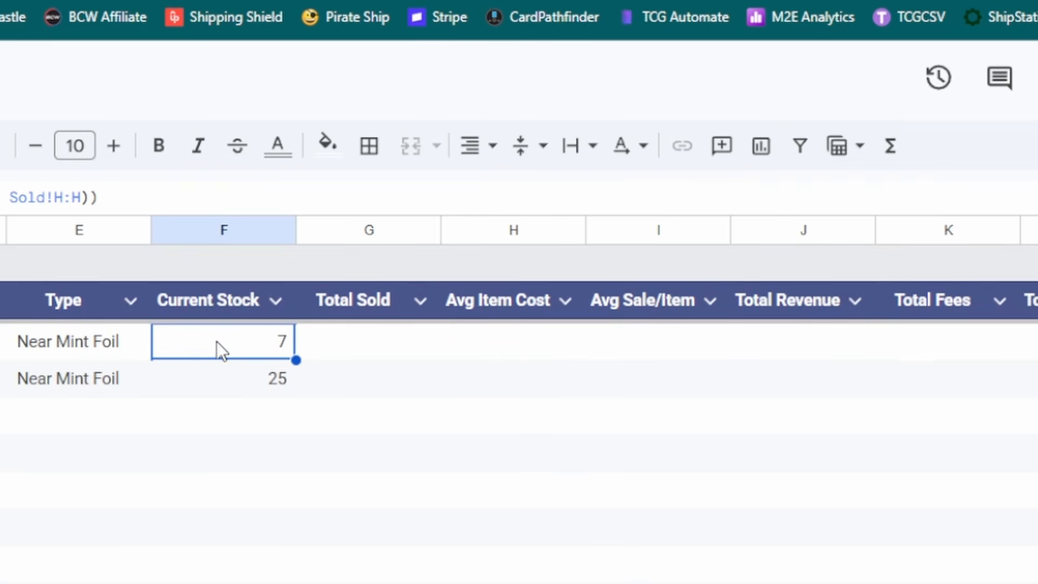
{"action": "left_click", "coordinate": [225, 362]}
{"action": "left_click", "coordinate": [229, 349]}
Step: Reuse F2's second SUMIF as =SUMIF(Sold!B:B, A2, Sold!H:H) in the Total Sold cell G2 and accept the suggested autofill
{"action": "left_click", "coordinate": [362, 348]}
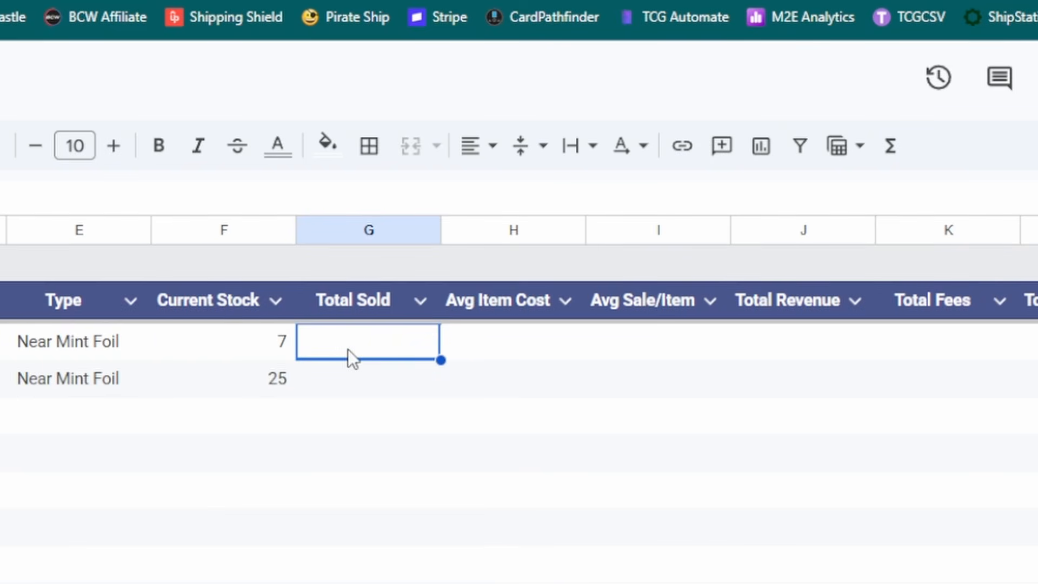
{"action": "left_click", "coordinate": [355, 230]}
{"action": "left_click", "coordinate": [209, 360]}
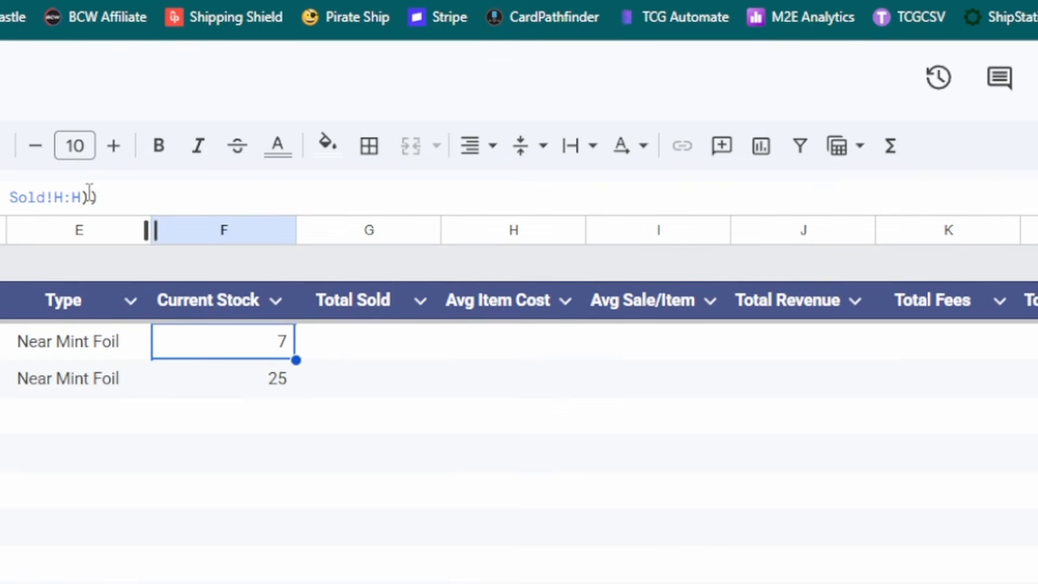
{"action": "left_click_drag", "start_coordinate": [91, 197], "coordinate": [1, 198]}
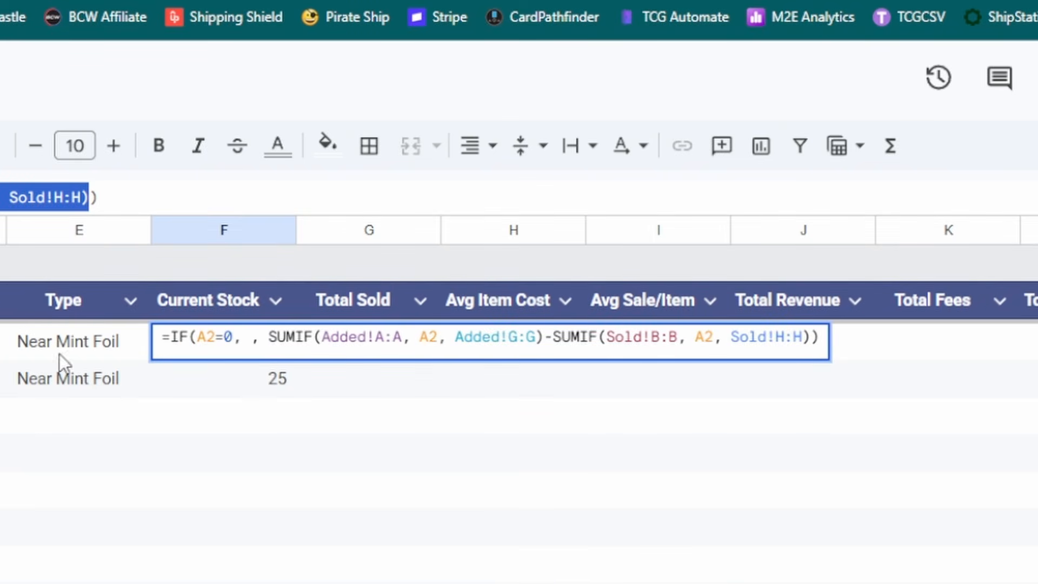
{"action": "left_click", "coordinate": [507, 504]}
{"action": "left_click", "coordinate": [381, 338]}
{"action": "type", "text": "="}
{"action": "type", "text": "SUMIF(Sold!D:D, A2, Sold!H:H)"}
{"action": "key", "text": "Return"}
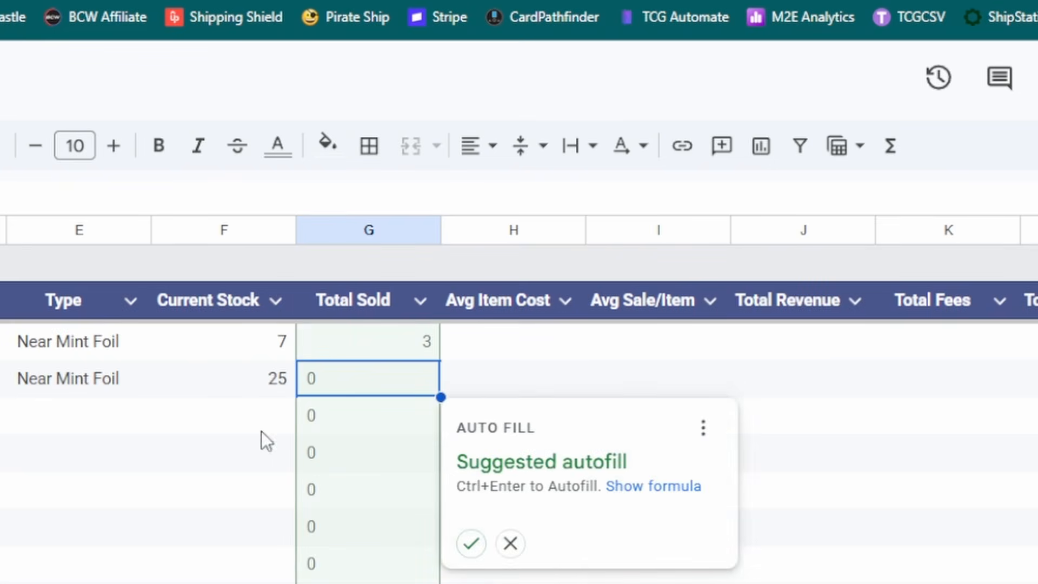
{"action": "left_click", "coordinate": [471, 542]}
{"action": "left_click", "coordinate": [947, 583]}
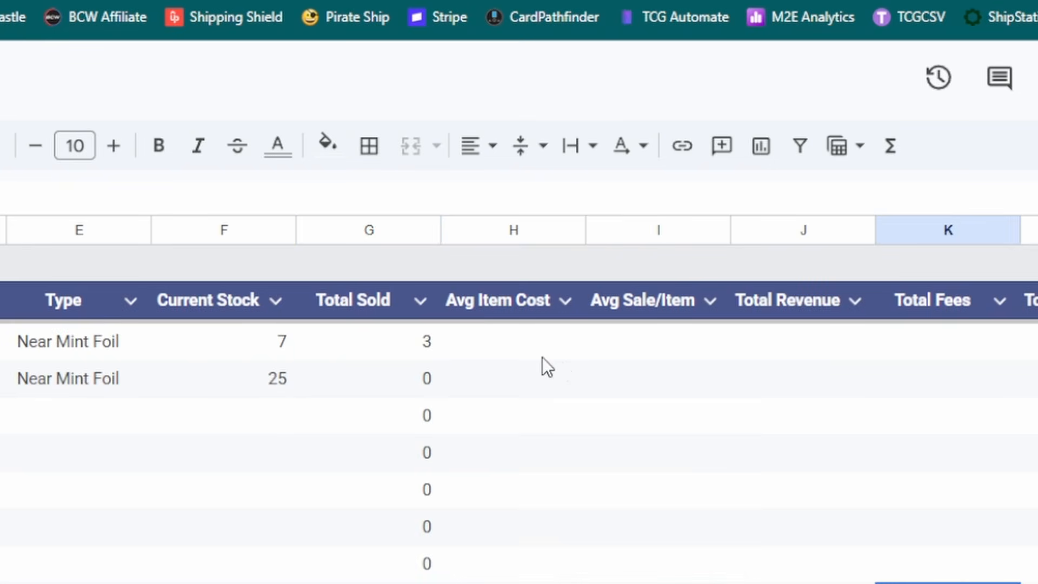
Step: Enter =SUMIF(Added!A:A, A2, Added!I:I) as the first part of the Avg Item Cost formula in H2
{"action": "left_click", "coordinate": [532, 345]}
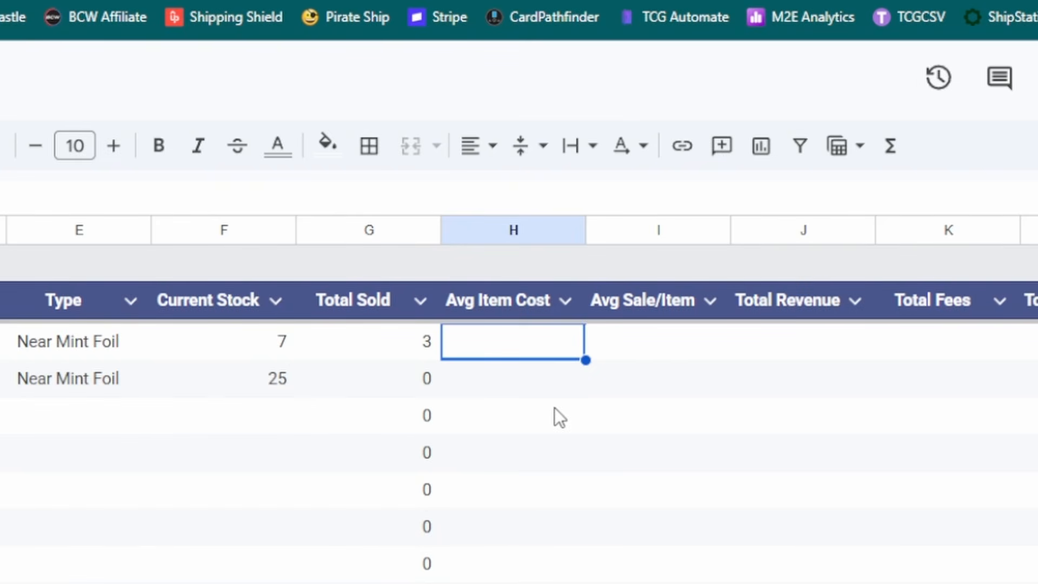
{"action": "type", "text": "=SUMIF(Added!A:A"}
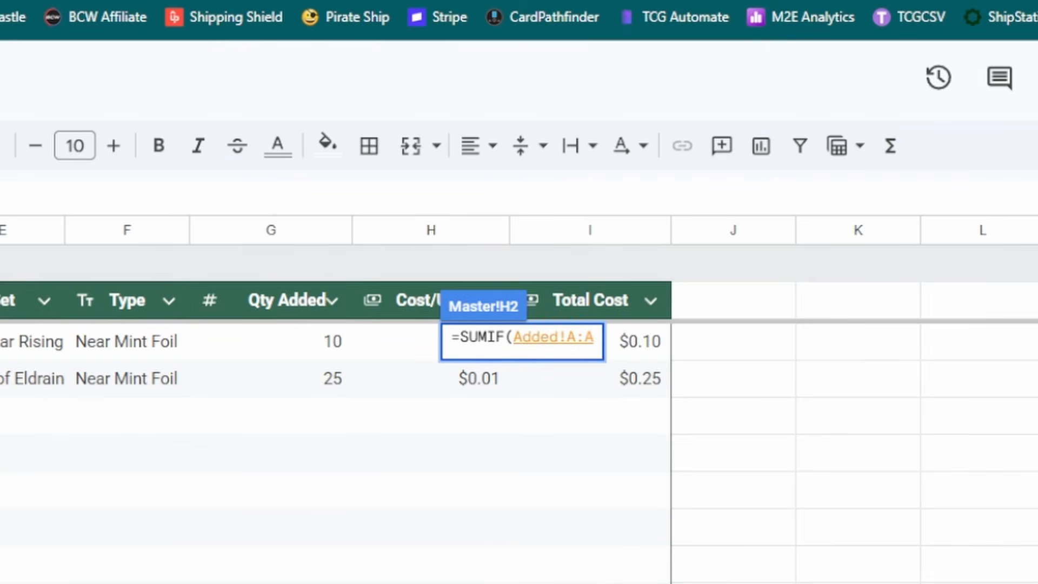
{"action": "type", "text": ", A2,"}
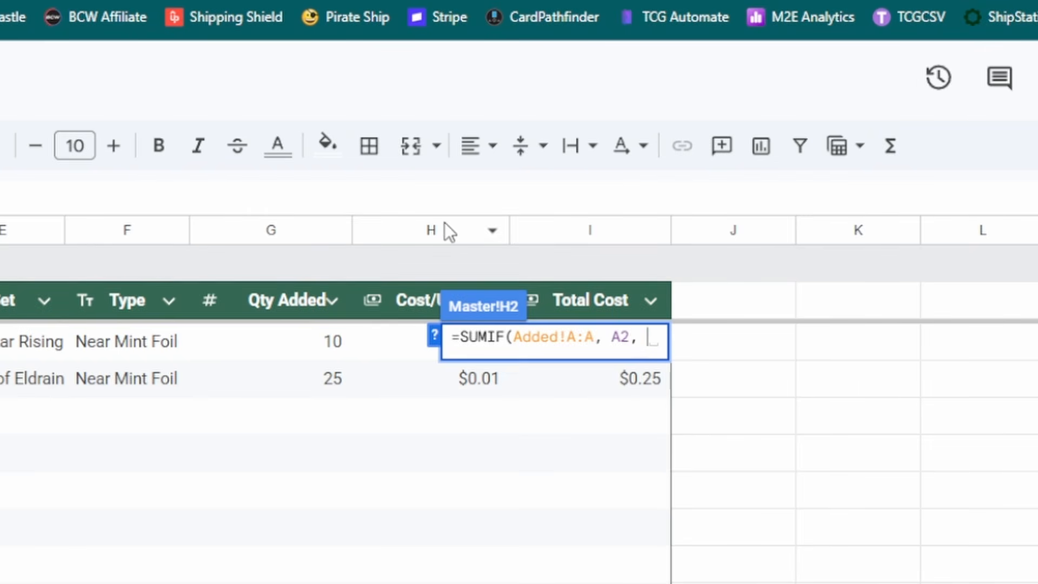
{"action": "left_click", "coordinate": [550, 237]}
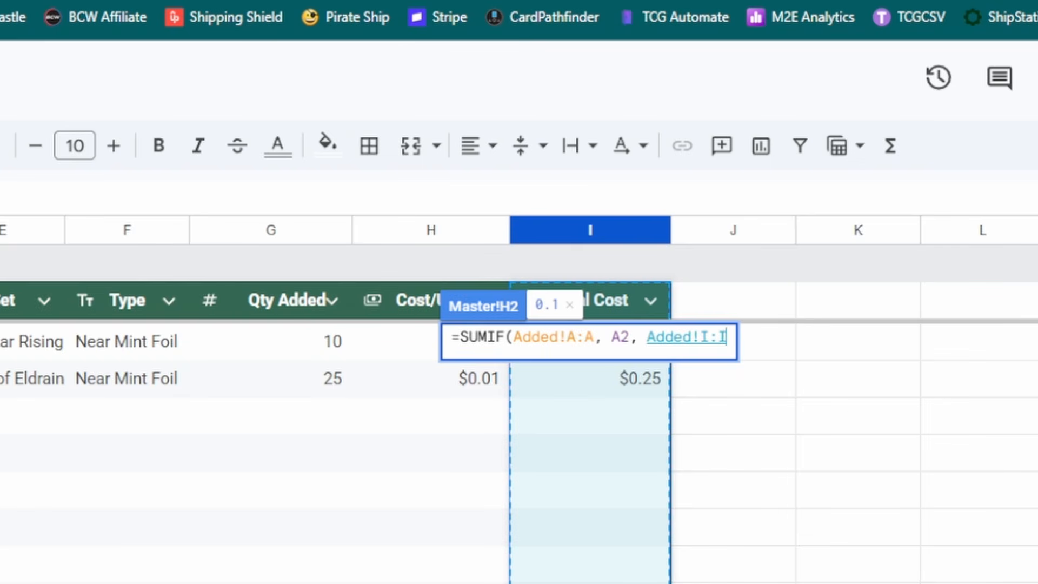
{"action": "type", "text": ")"}
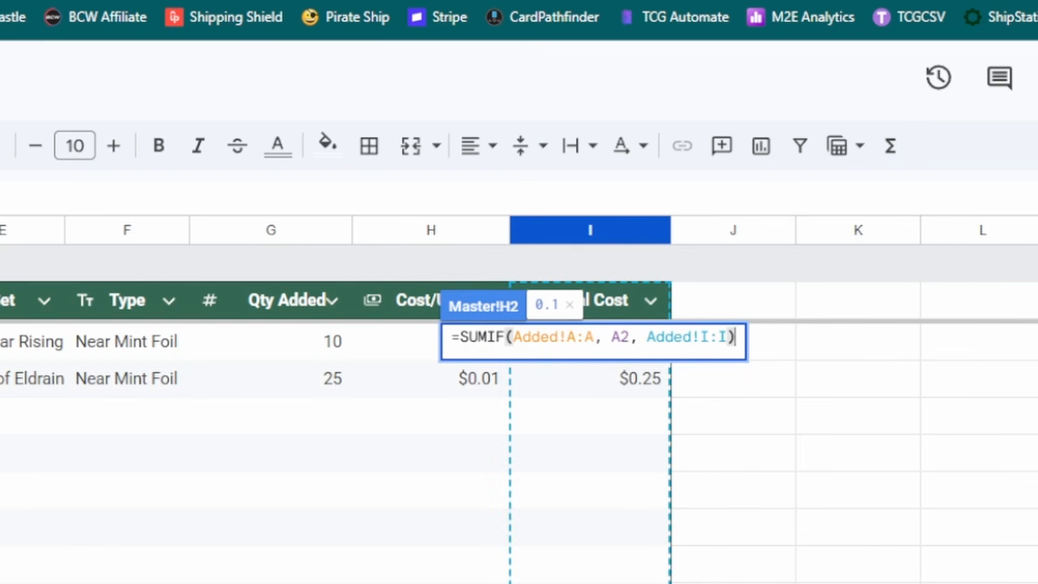
Step: Divide H2's SUMIF by a parenthesized SUMIF(Added!A:A, A2, Added!G:G)
{"action": "type", "text": "/"}
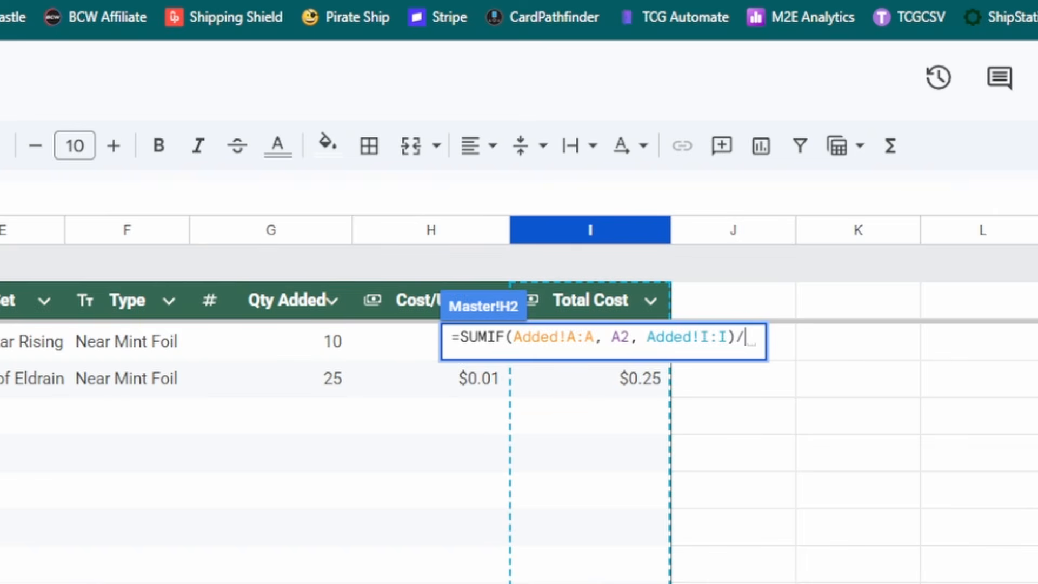
{"action": "left_click", "coordinate": [1, 583]}
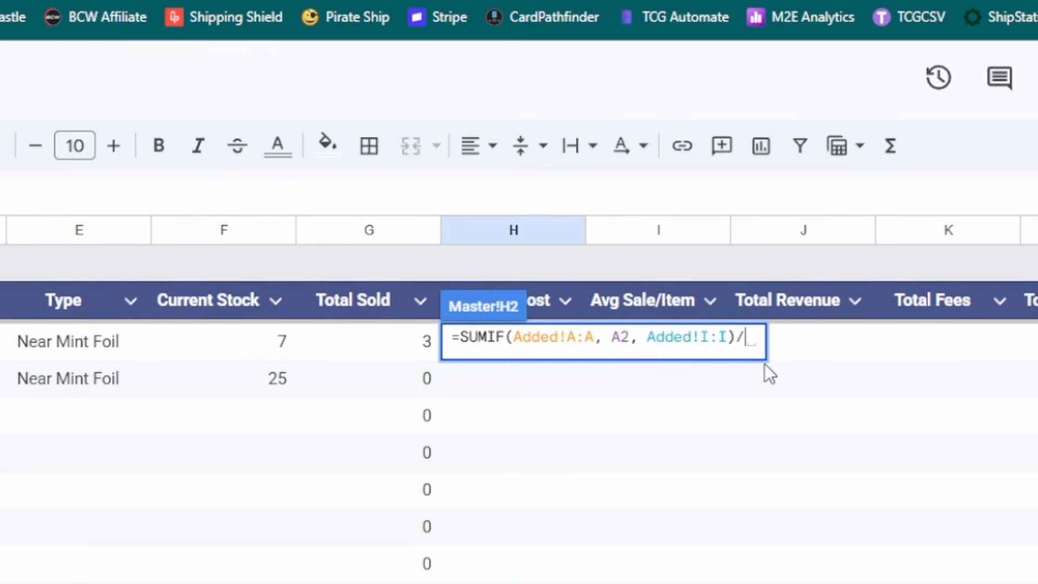
{"action": "type", "text": "SUMIF(Added!A:A, A2, Added!G:G)"}
{"action": "left_click", "coordinate": [745, 336]}
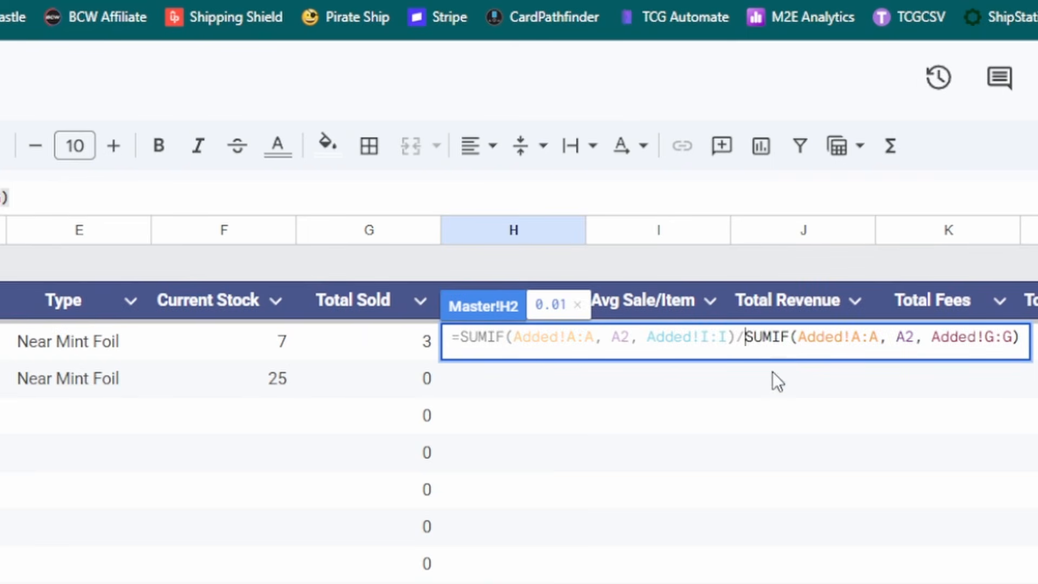
{"action": "type", "text": "("}
{"action": "key", "text": "End"}
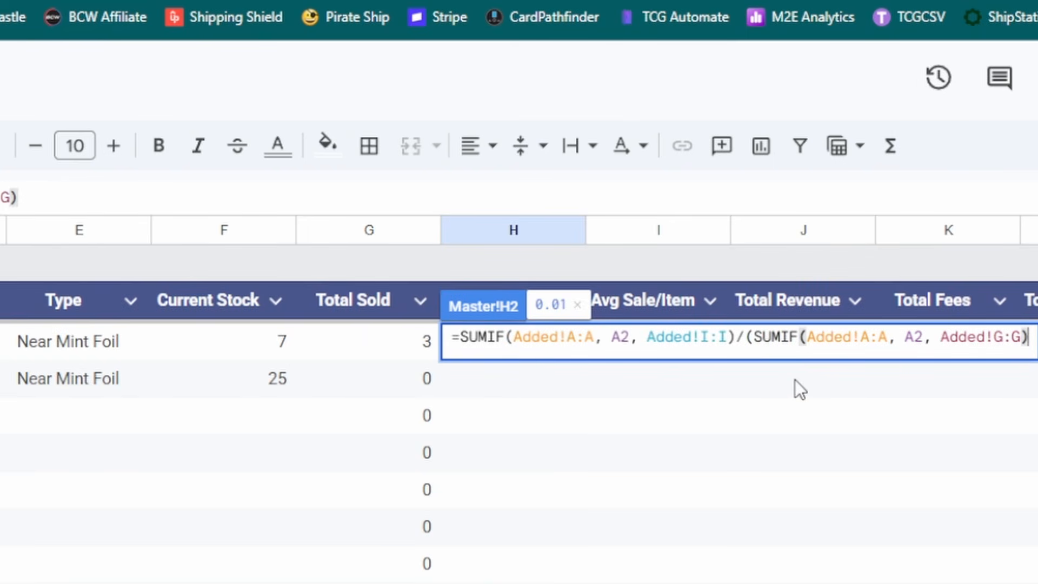
{"action": "type", "text": ")"}
Step: Enclose the first SUMIF in H2's formula, the one before the division sign, in its own parentheses
{"action": "left_click", "coordinate": [731, 338]}
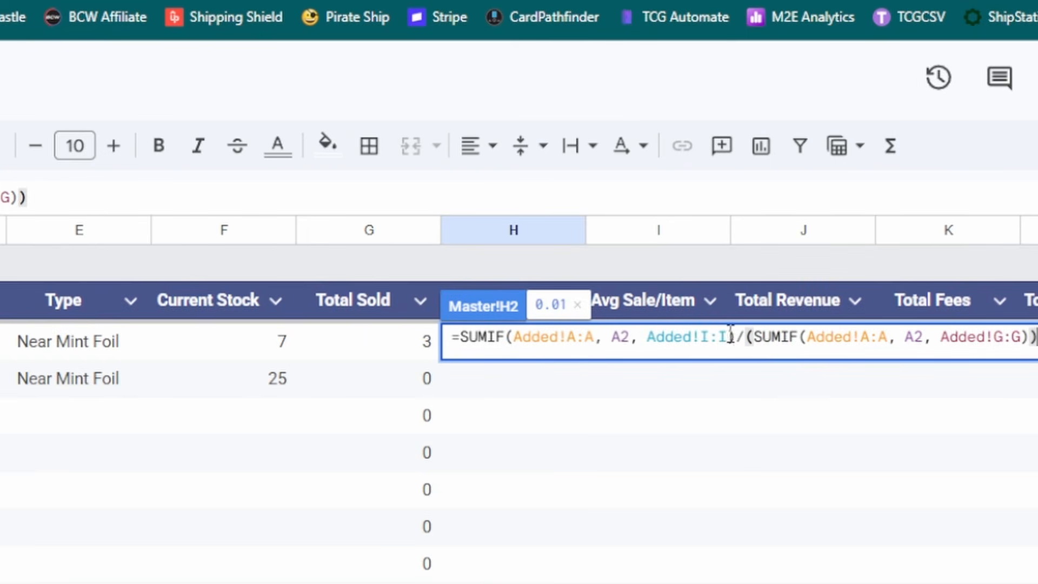
{"action": "type", "text": ")"}
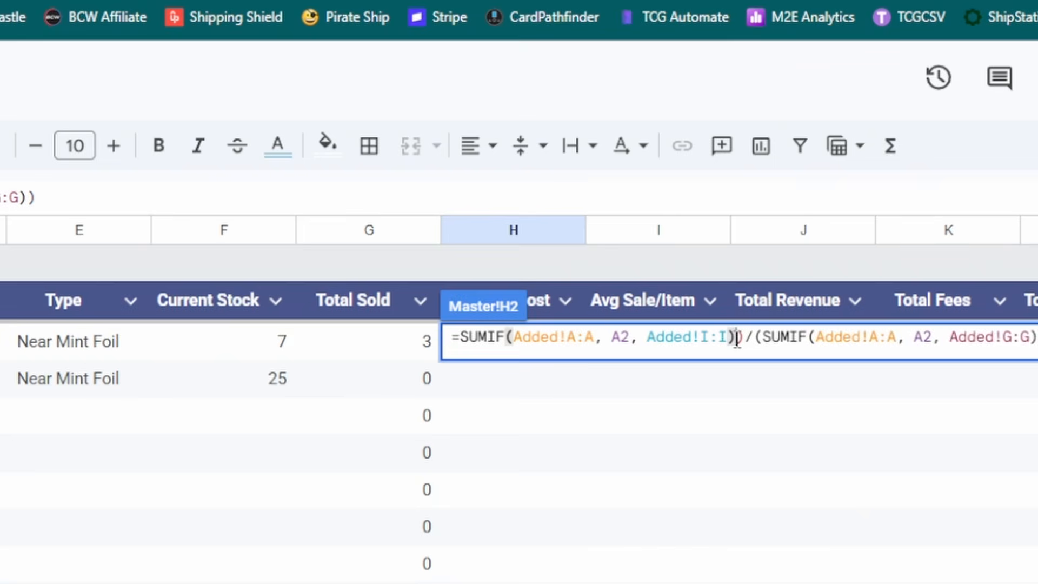
{"action": "key", "text": "Left"}
{"action": "key", "text": "Left"}
{"action": "key", "text": "Left"}
{"action": "key", "text": "Left"}
{"action": "key", "text": "Left"}
{"action": "key", "text": "Left"}
{"action": "key", "text": "Left"}
{"action": "key", "text": "Left"}
{"action": "key", "text": "Left"}
{"action": "key", "text": "Left"}
{"action": "key", "text": "Left"}
{"action": "key", "text": "Left"}
{"action": "key", "text": "Left"}
{"action": "key", "text": "Left"}
{"action": "key", "text": "Left"}
{"action": "key", "text": "Left"}
{"action": "key", "text": "Left"}
{"action": "key", "text": "Left"}
{"action": "key", "text": "Left"}
{"action": "key", "text": "Left"}
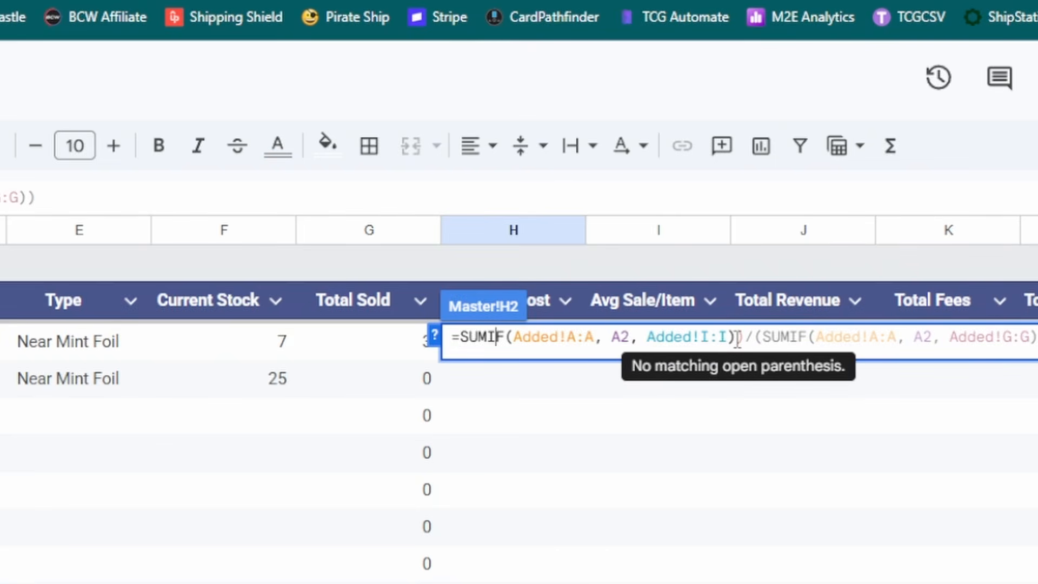
{"action": "type", "text": "("}
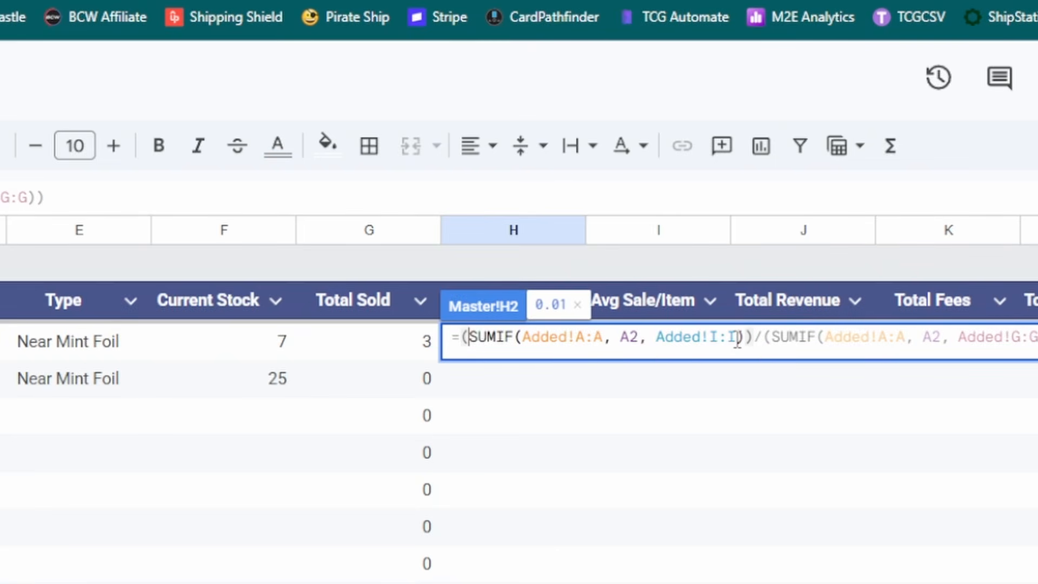
Step: Wrap H2's average cost formula in IF(A2=0, , …) and fill it down the Avg Item Cost column
{"action": "key", "text": "Left"}
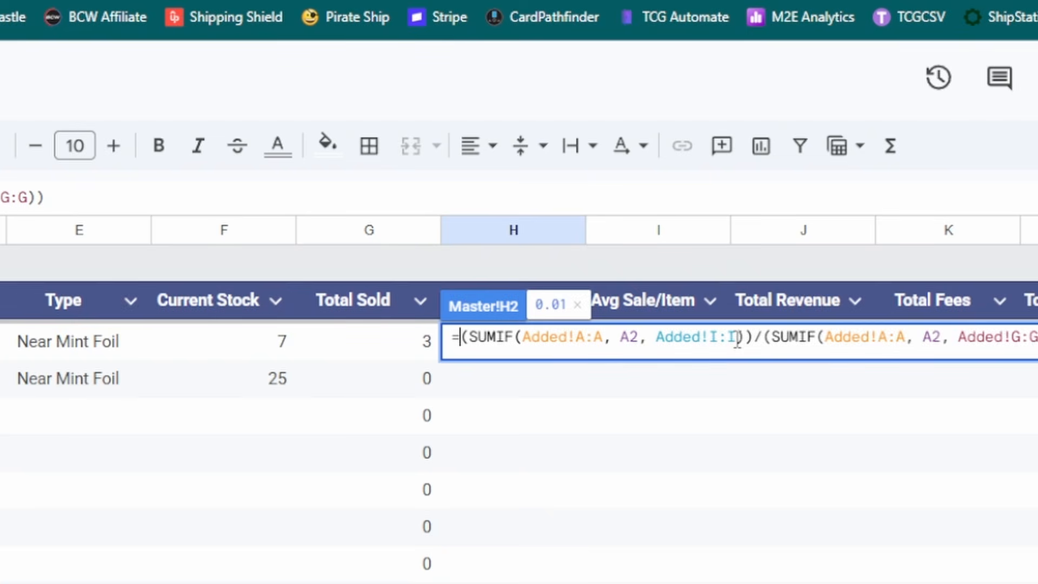
{"action": "type", "text": "IF(A2"}
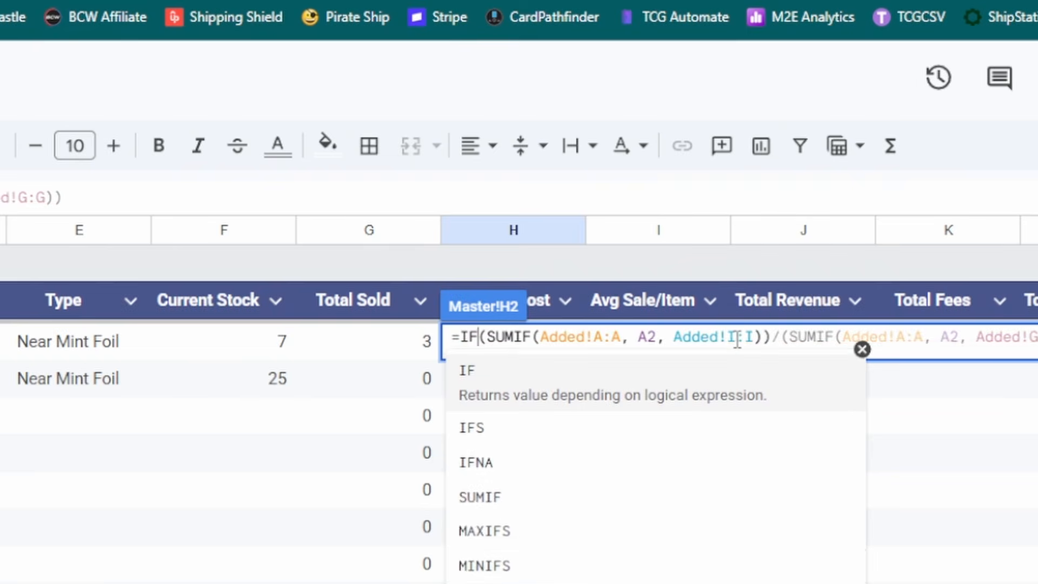
{"action": "type", "text": "=0, ,"}
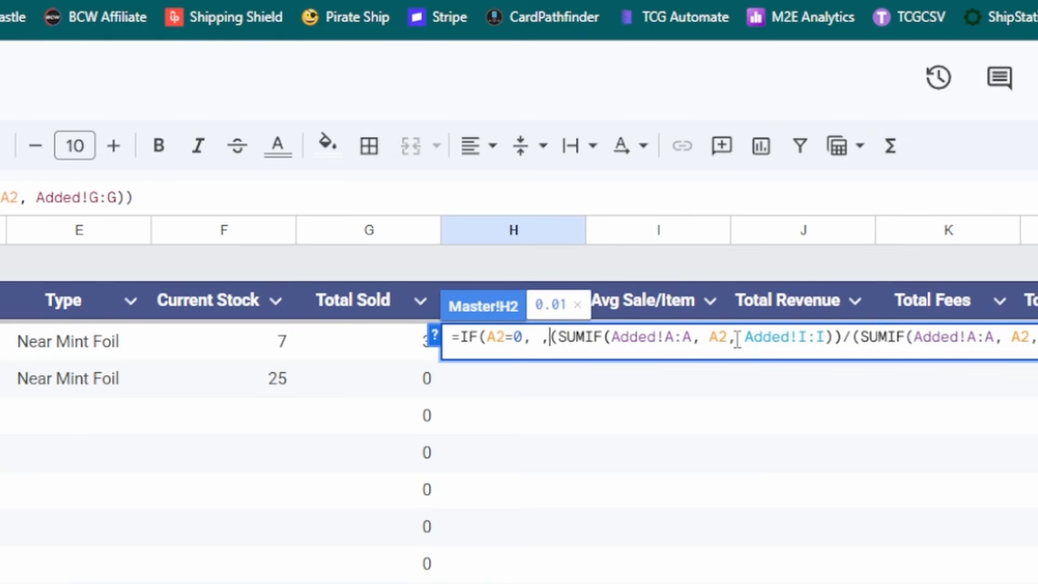
{"action": "key", "text": "End"}
{"action": "type", "text": ")"}
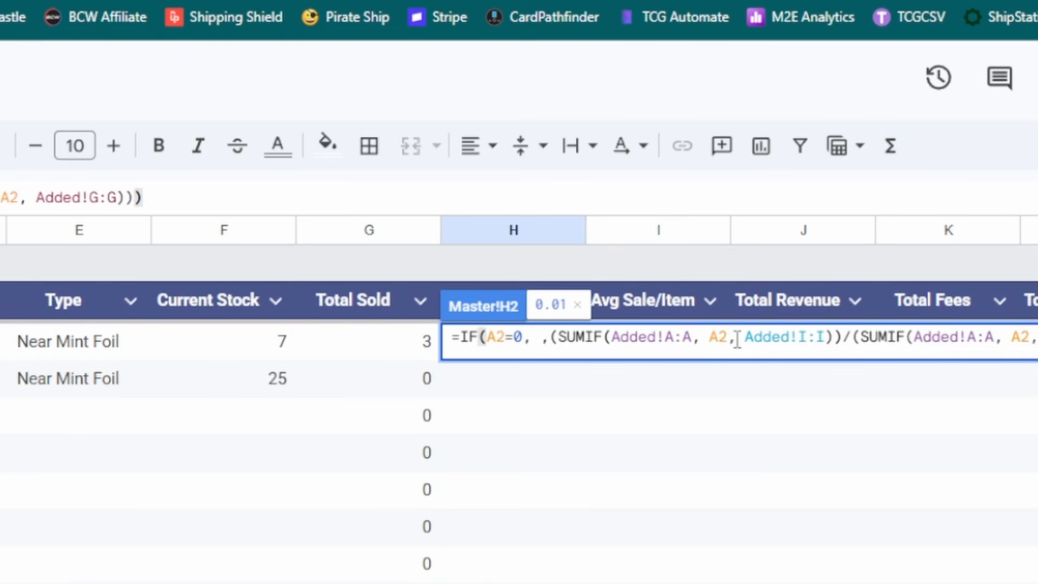
{"action": "key", "text": "Return"}
{"action": "key", "text": "ctrl+Return"}
{"action": "left_click", "coordinate": [572, 340]}
{"action": "left_click", "coordinate": [559, 380]}
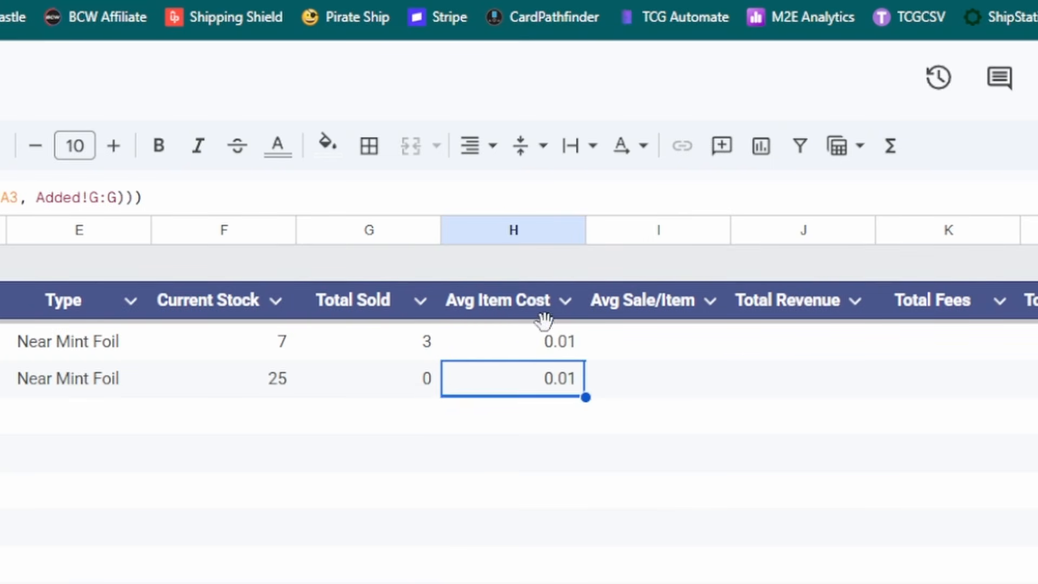
{"action": "left_click", "coordinate": [549, 341]}
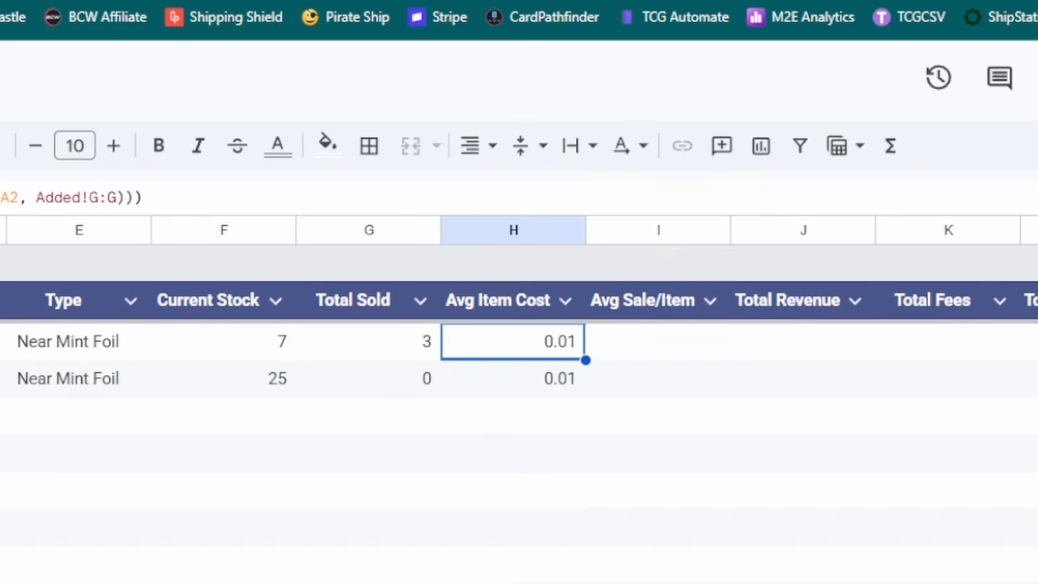
Step: Add a row 4 entry on the Added sheet for the first item with quantity 30 and unit cost 0.2, and return to Master
{"action": "key", "text": "ctrl+shift+Page_Down"}
{"action": "left_click", "coordinate": [1, 415]}
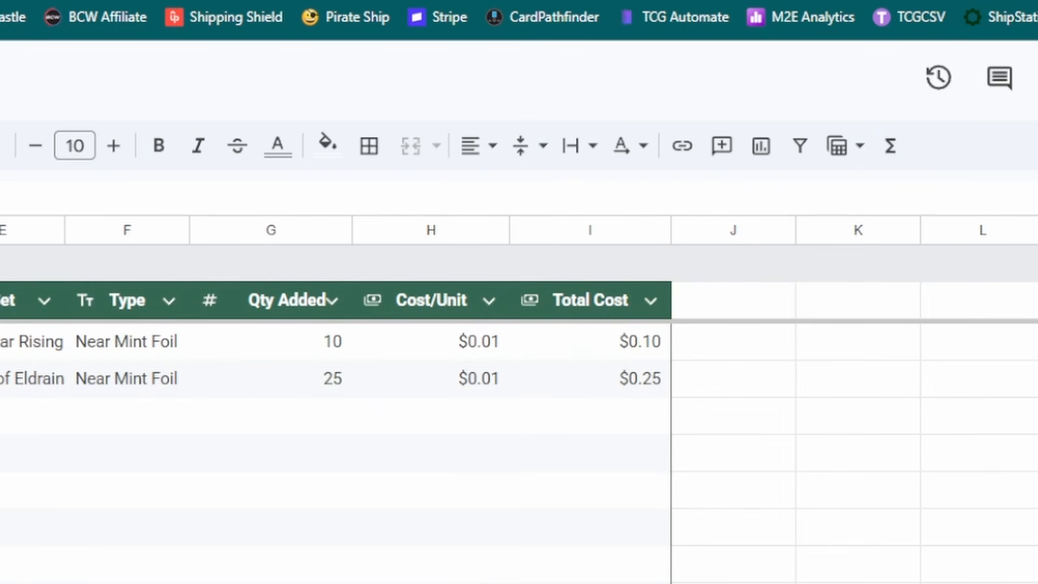
{"action": "key", "text": "Tab"}
{"action": "key", "text": "Tab"}
{"action": "key", "text": "Tab"}
{"action": "key", "text": "shift+Tab"}
{"action": "type", "text": "30"}
{"action": "key", "text": "Tab"}
{"action": "type", "text": ".2"}
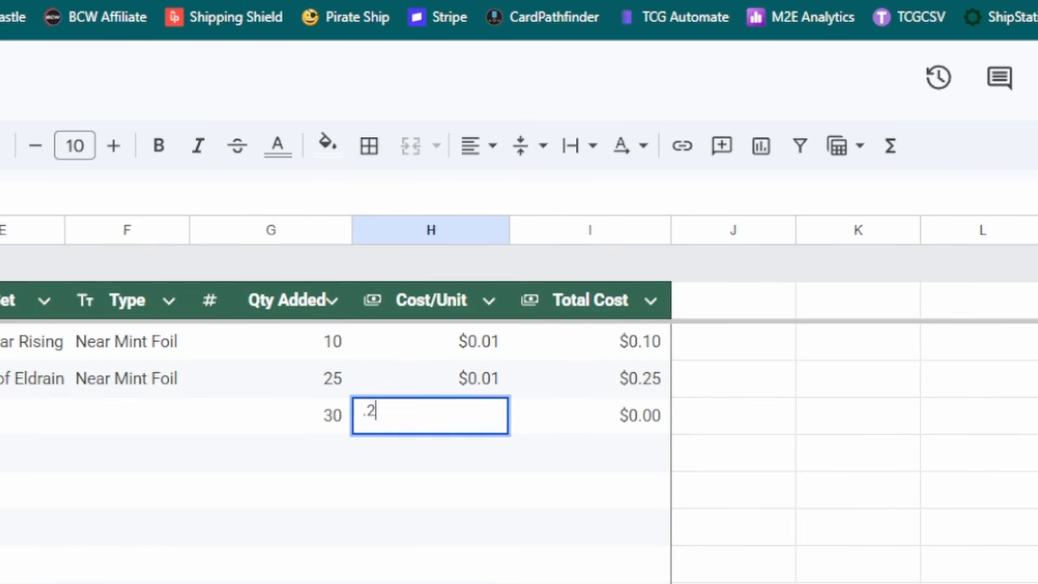
{"action": "key", "text": "Return"}
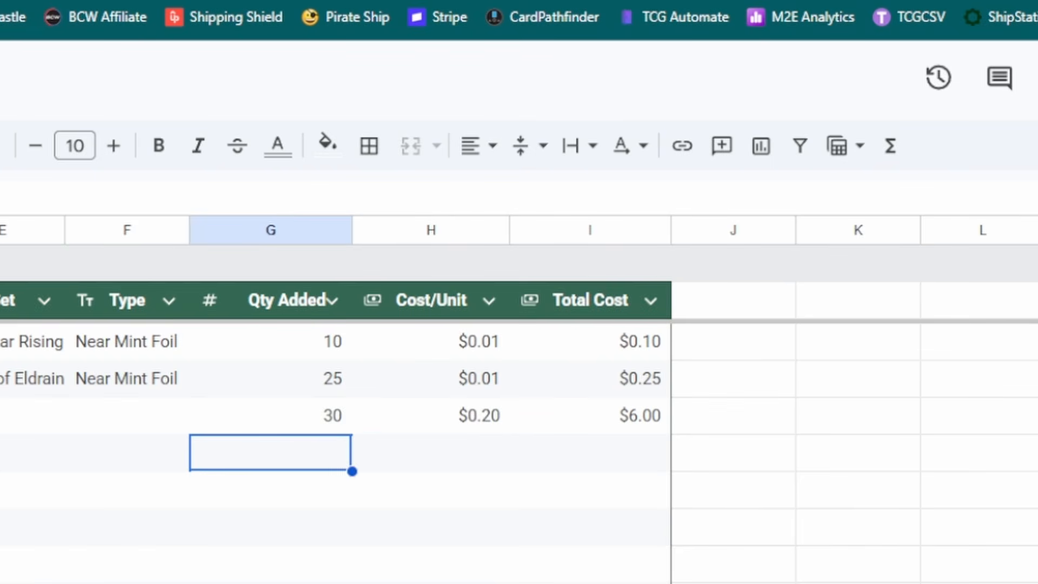
{"action": "key", "text": "ctrl+shift+Page_Up"}
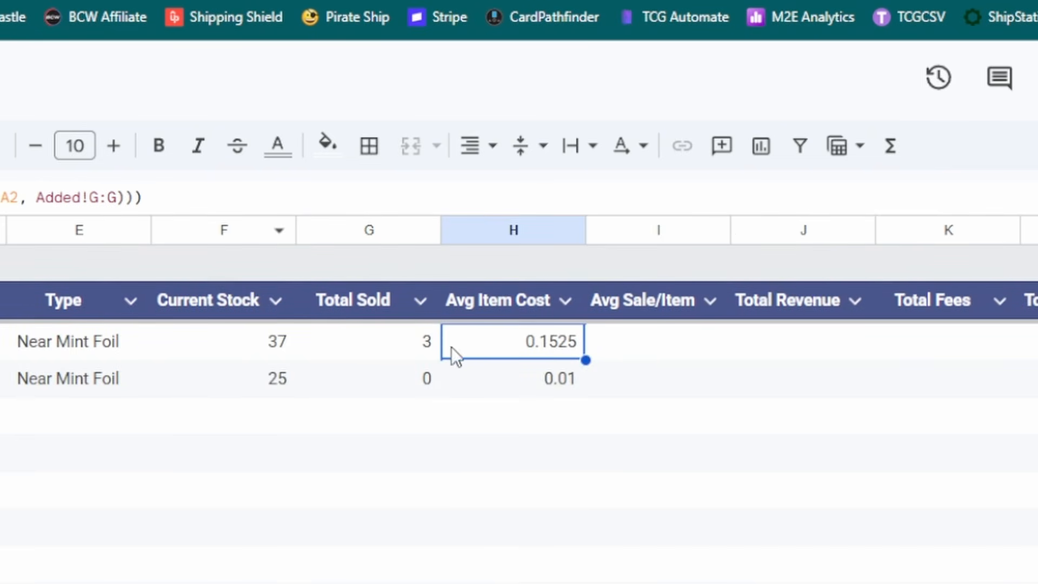
Step: Format the Avg Item Cost column values as dollar currency with two decimals
{"action": "left_click", "coordinate": [270, 346]}
{"action": "left_click", "coordinate": [503, 345]}
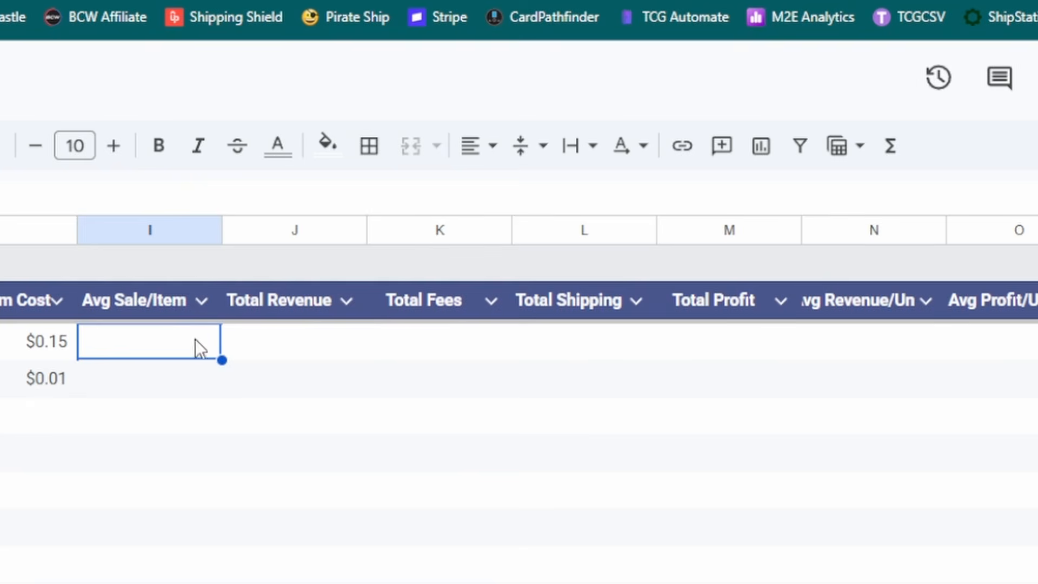
Step: Write a formula in I2 under Avg Sale/Item that divides total revenue J2 by total sold G2
{"action": "left_click", "coordinate": [324, 343]}
{"action": "left_click", "coordinate": [589, 347]}
{"action": "left_click", "coordinate": [876, 352]}
{"action": "left_click", "coordinate": [146, 346]}
{"action": "type", "text": "="}
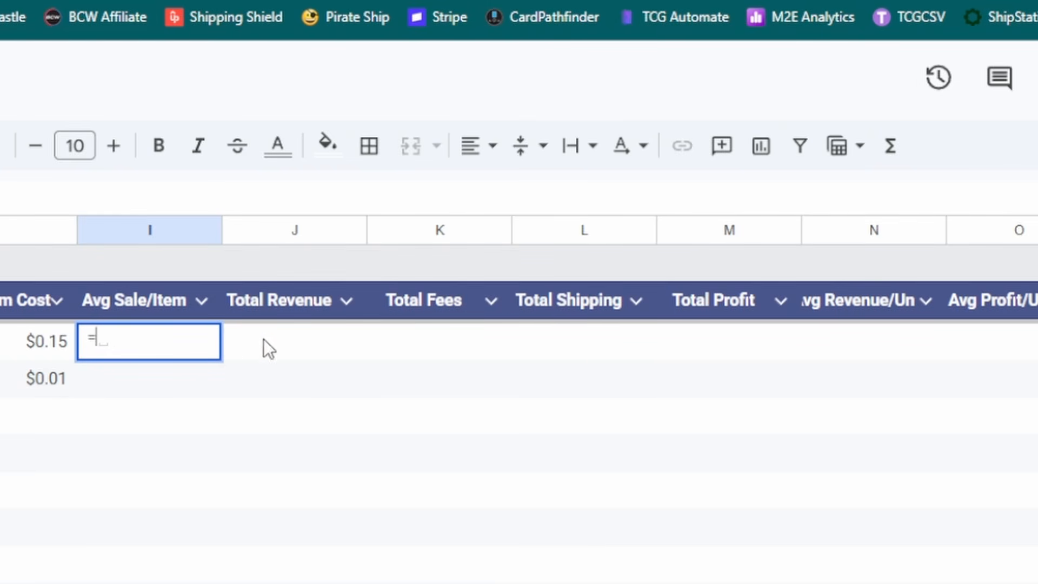
{"action": "left_click", "coordinate": [290, 337]}
{"action": "type", "text": "/"}
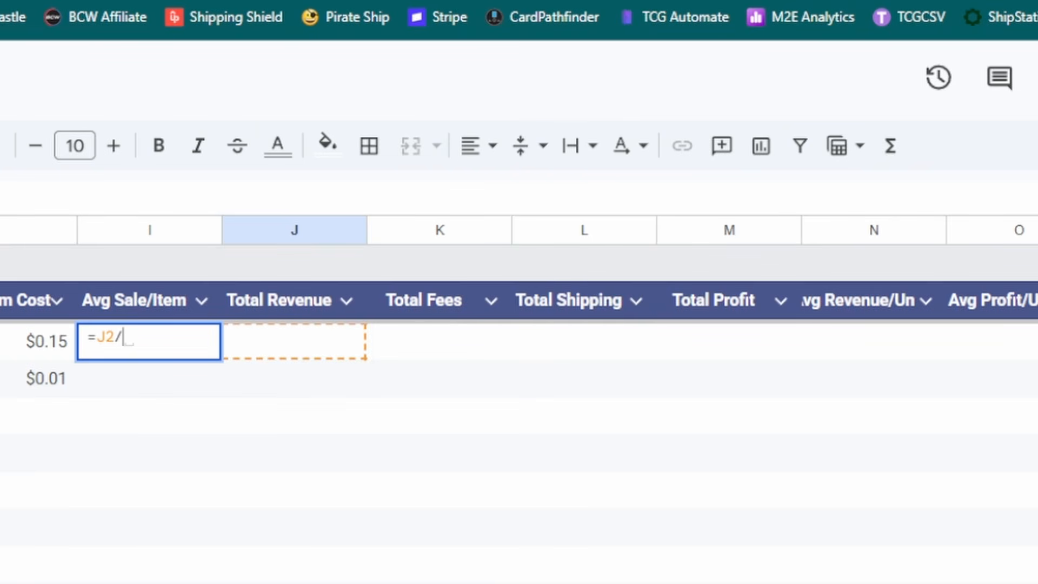
{"action": "type", "text": "G2"}
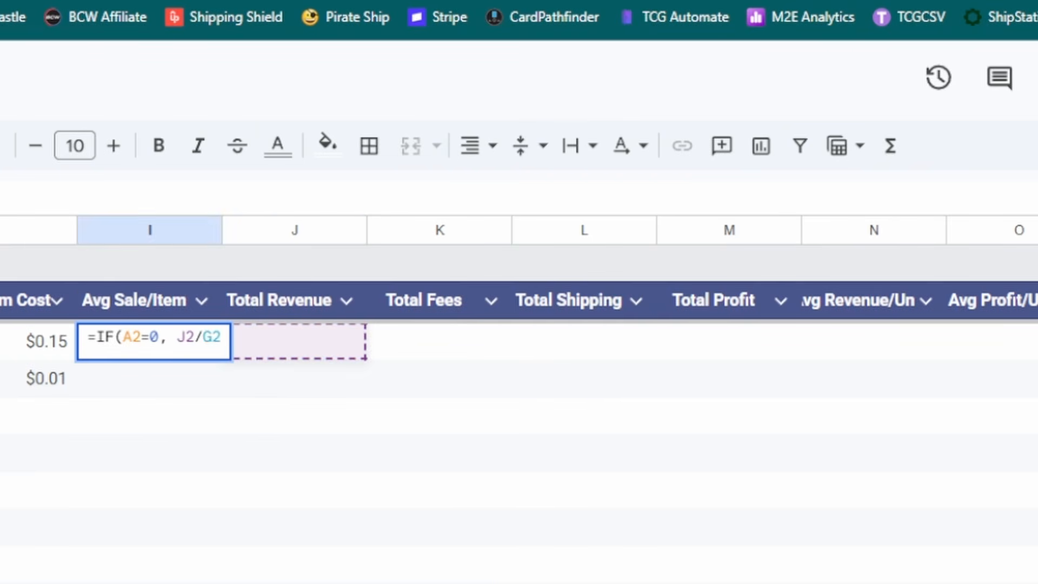
Step: Complete I2's formula as =IF(A2=0, ,J2/G2) and fill it down the Avg Sale/Item column
{"action": "type", "text": ", ,"}
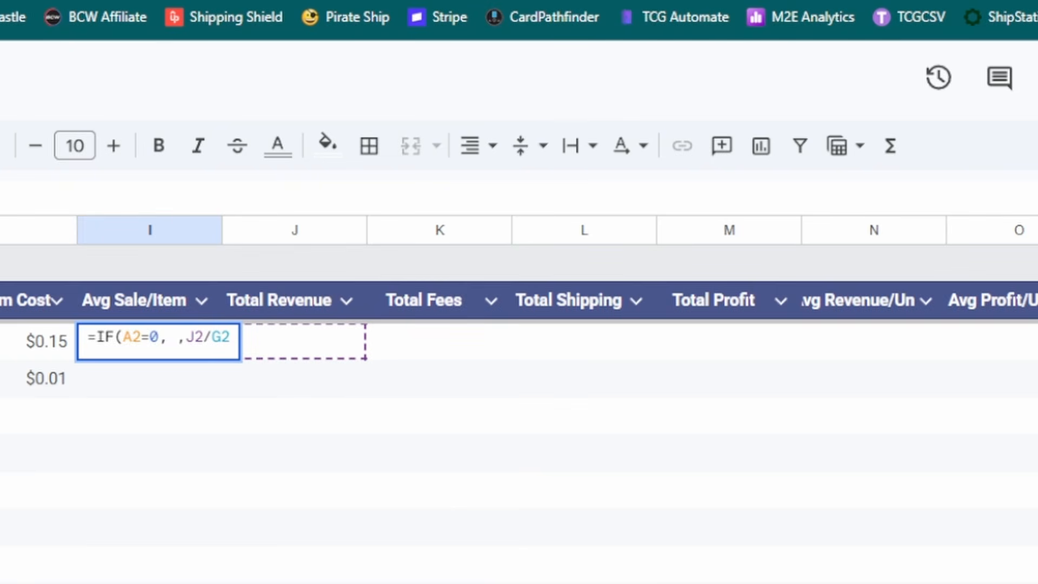
{"action": "type", "text": ")"}
{"action": "key", "text": "Return"}
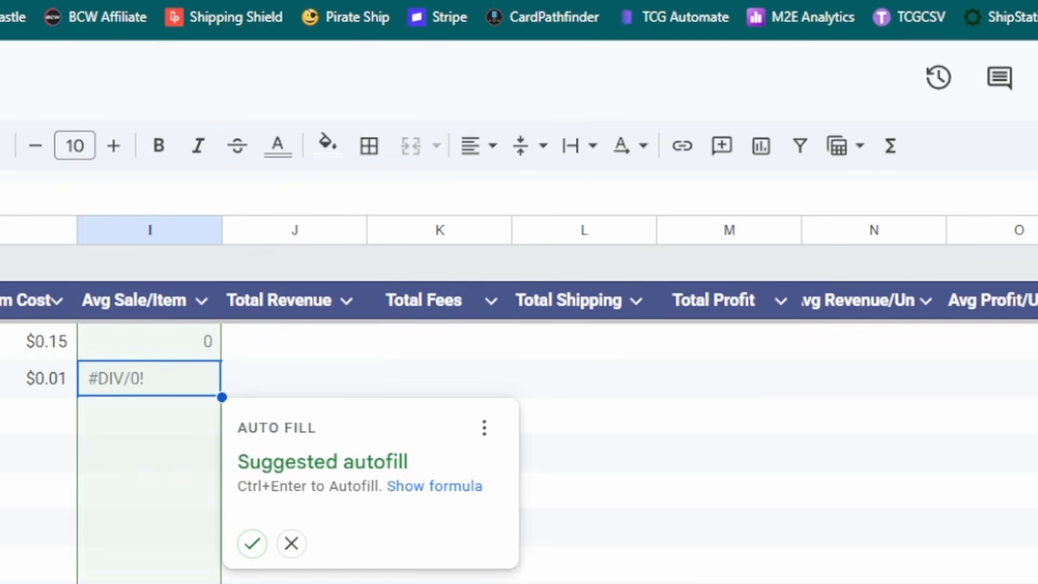
{"action": "left_click", "coordinate": [251, 543]}
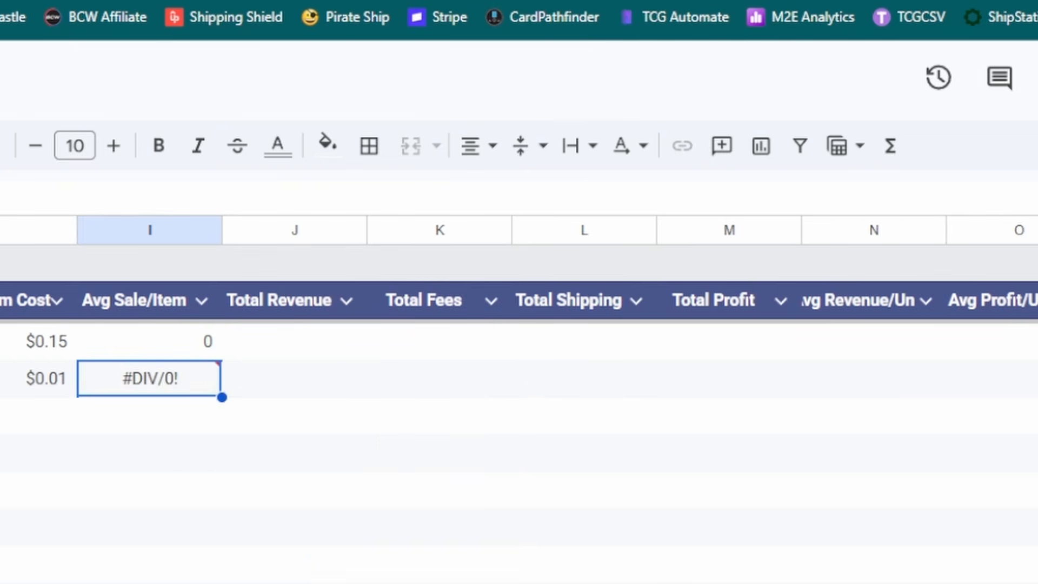
Step: Wrap I2's IF formula in IFERROR with an empty fallback value
{"action": "mouse_move", "coordinate": [165, 379]}
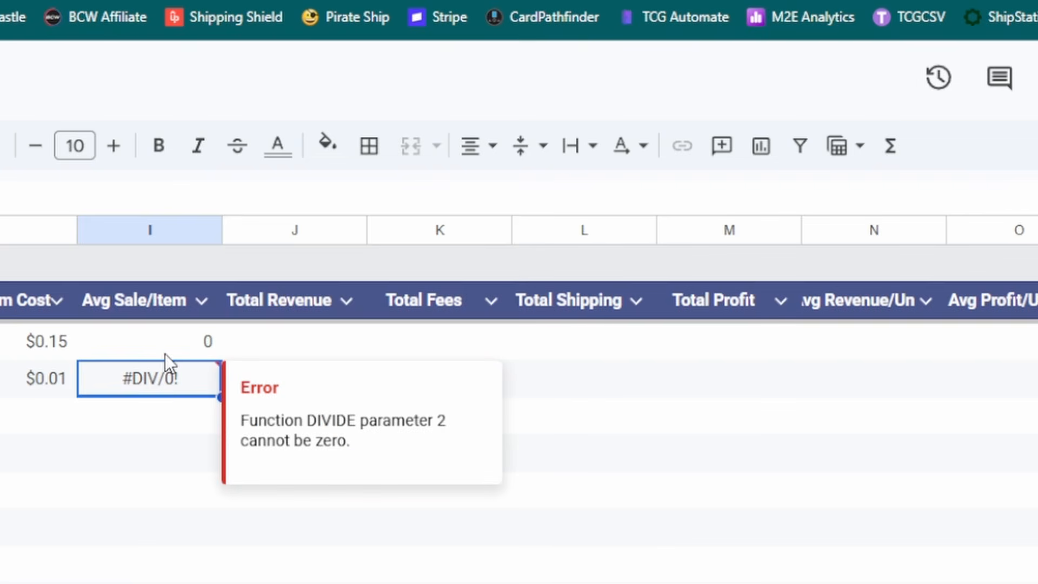
{"action": "left_click", "coordinate": [1, 379]}
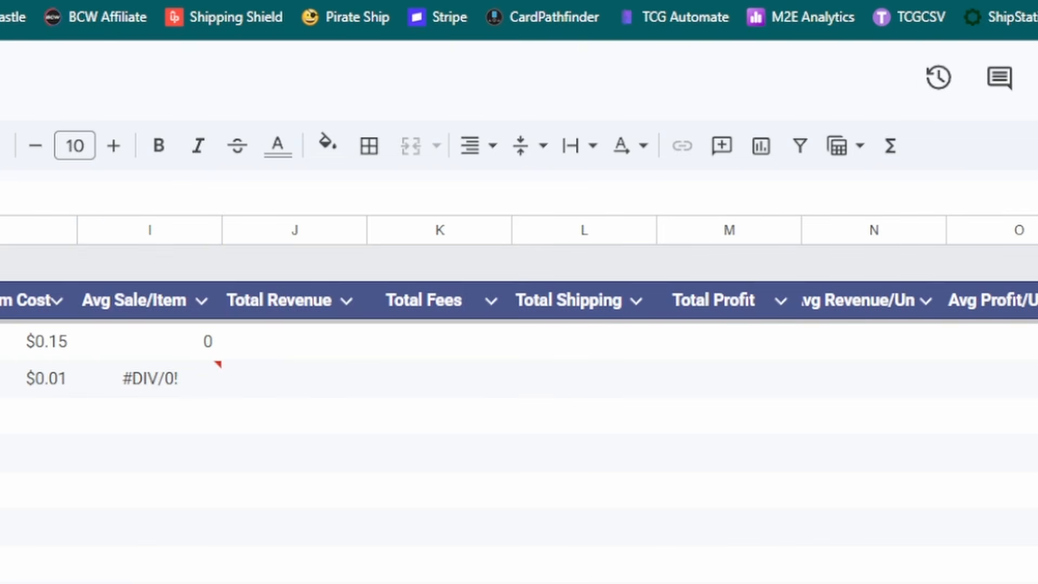
{"action": "left_click", "coordinate": [176, 393]}
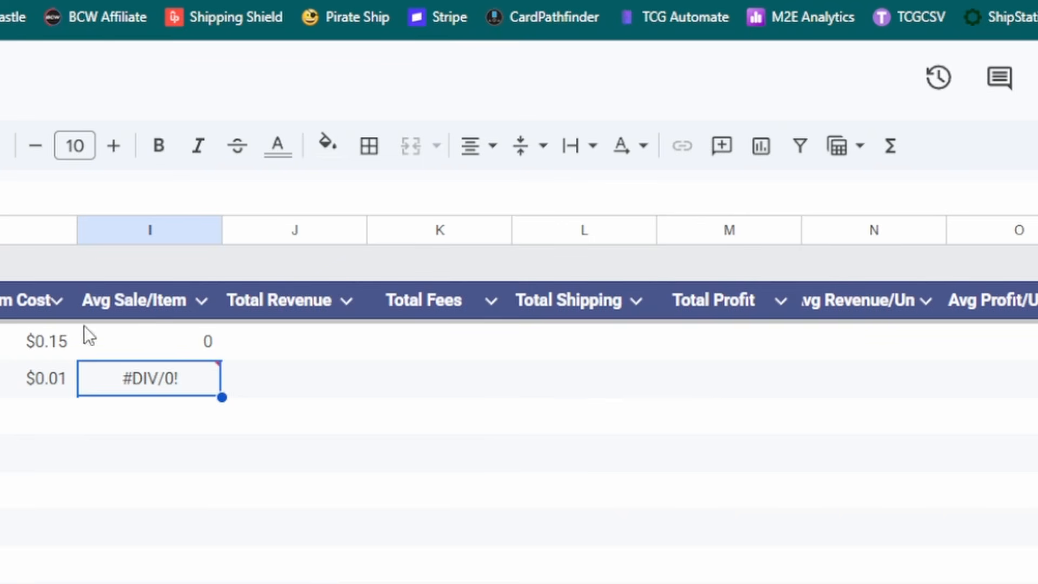
{"action": "left_click", "coordinate": [120, 346]}
{"action": "left_click", "coordinate": [1, 193]}
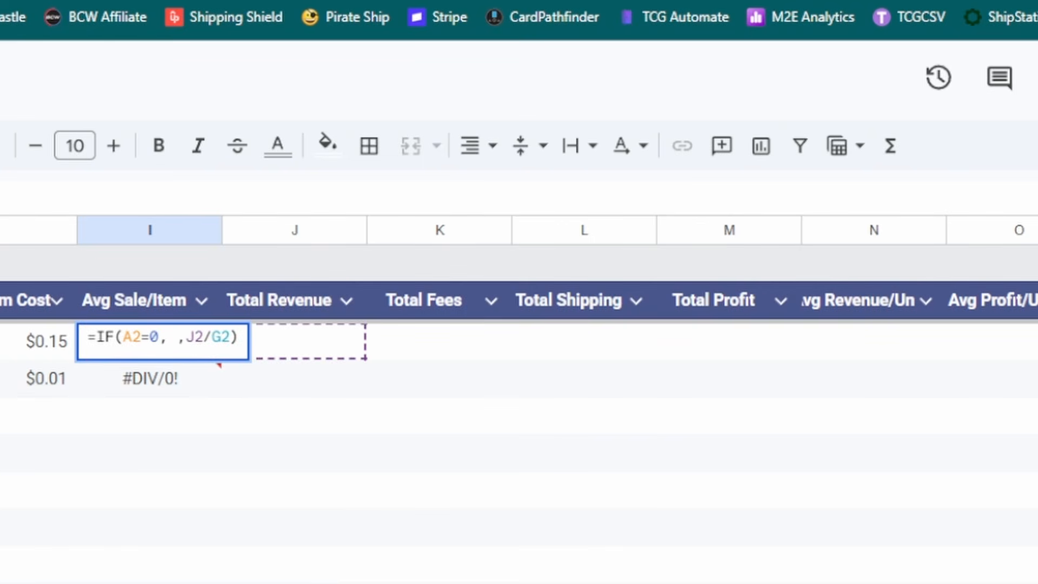
{"action": "type", "text": "ER"}
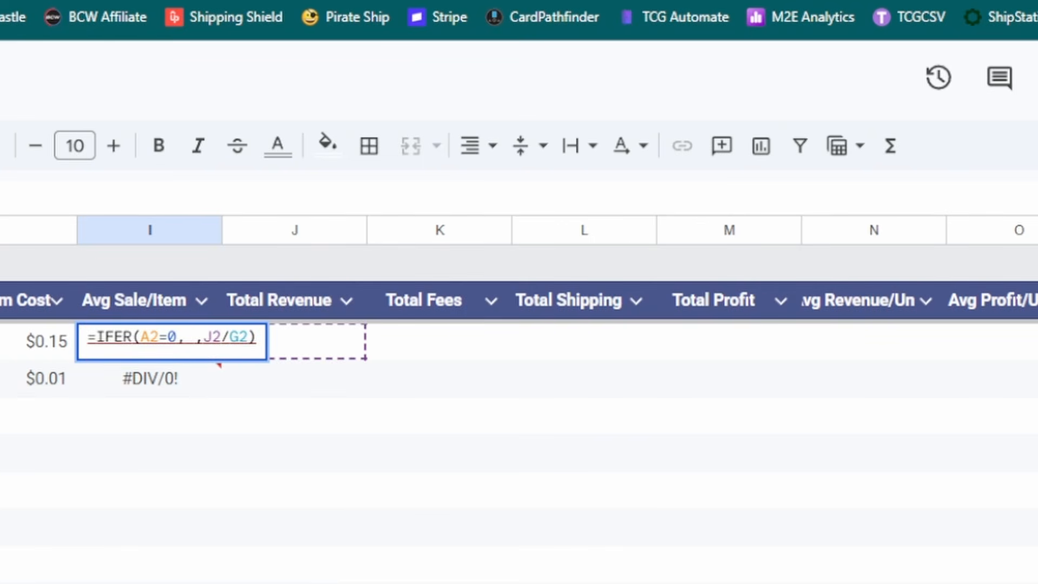
{"action": "type", "text": "ROR"}
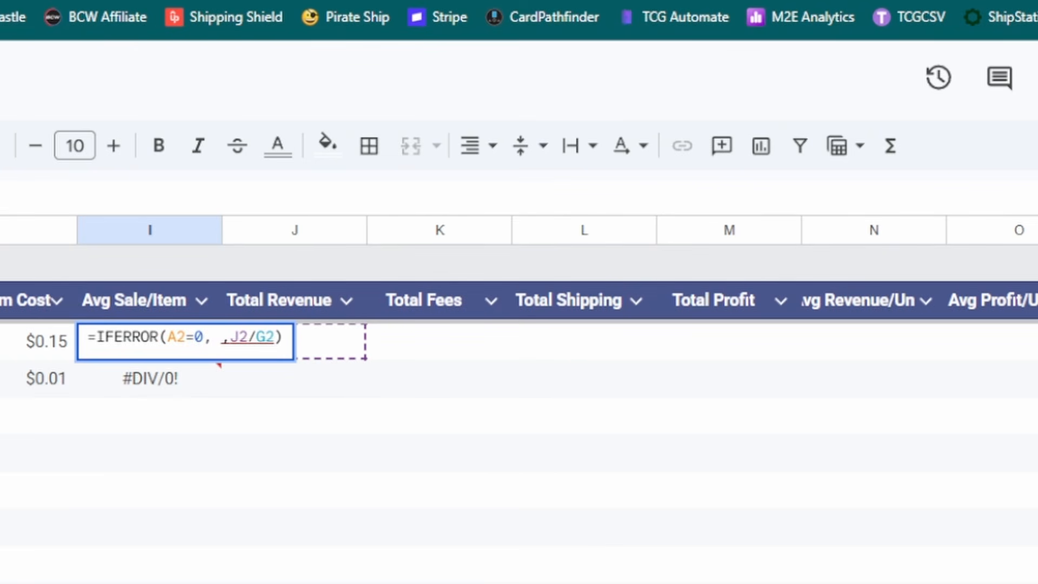
{"action": "type", "text": "I("}
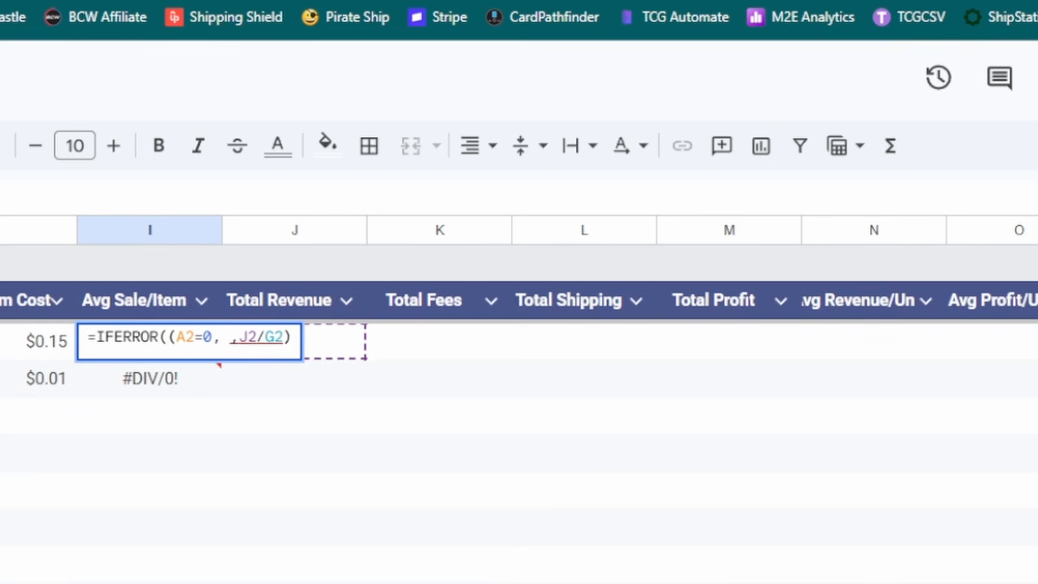
{"action": "type", "text": "f"}
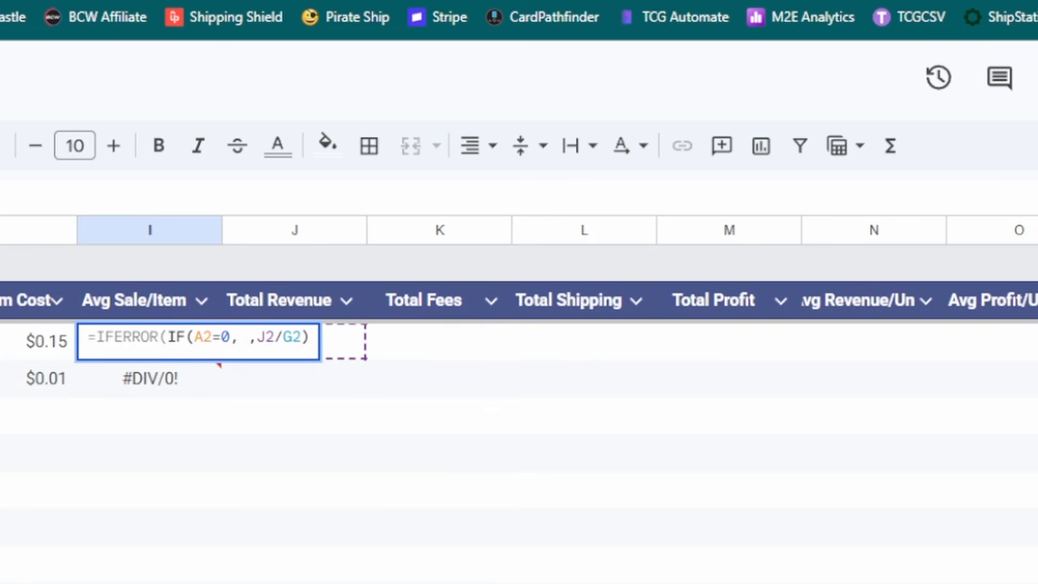
{"action": "type", "text": ", )"}
{"action": "key", "text": "Return"}
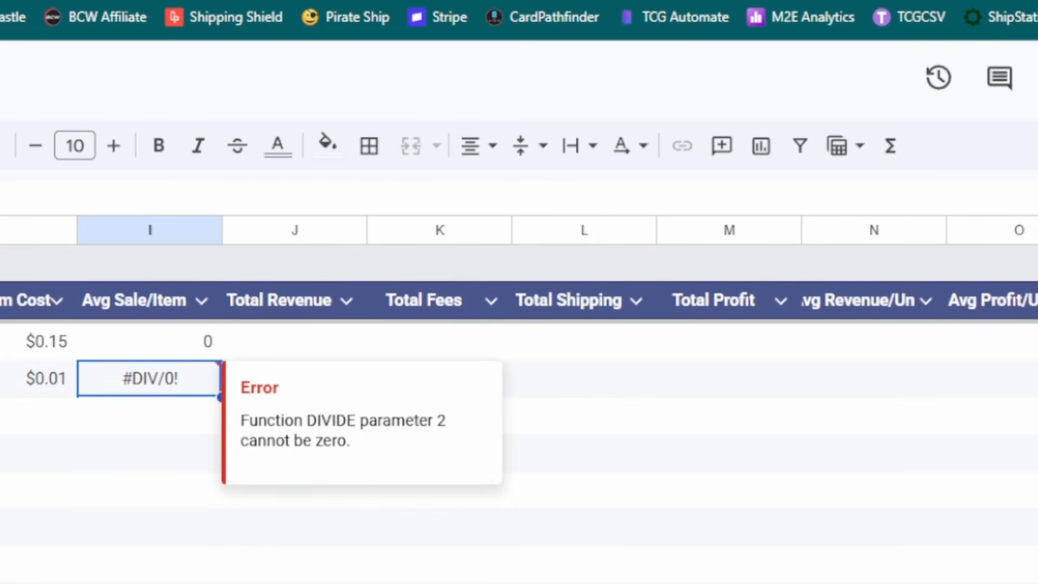
Step: Fill I2's IFERROR formula down the Avg Sale/Item column and check the filled cells
{"action": "left_click", "coordinate": [154, 349]}
{"action": "key", "text": "ctrl+shift+Down"}
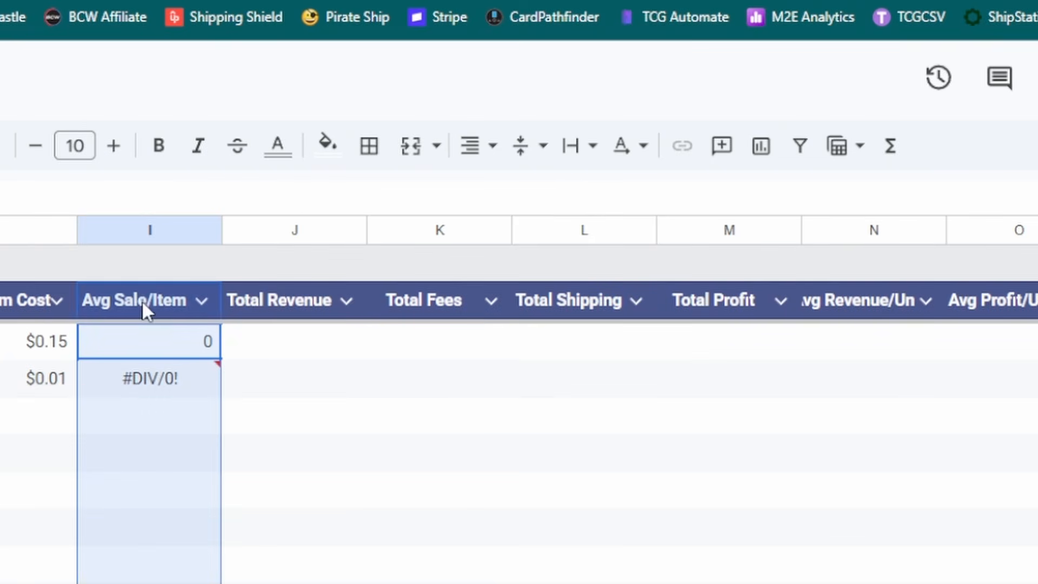
{"action": "key", "text": "ctrl+d"}
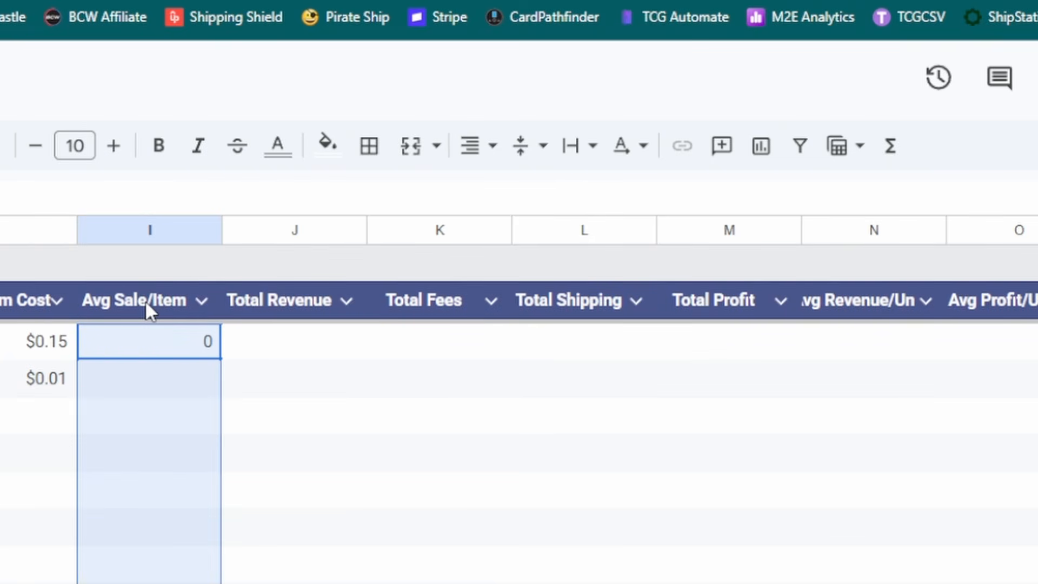
{"action": "left_click", "coordinate": [157, 373]}
{"action": "left_click", "coordinate": [151, 583]}
{"action": "left_click", "coordinate": [149, 522]}
{"action": "left_click", "coordinate": [149, 493]}
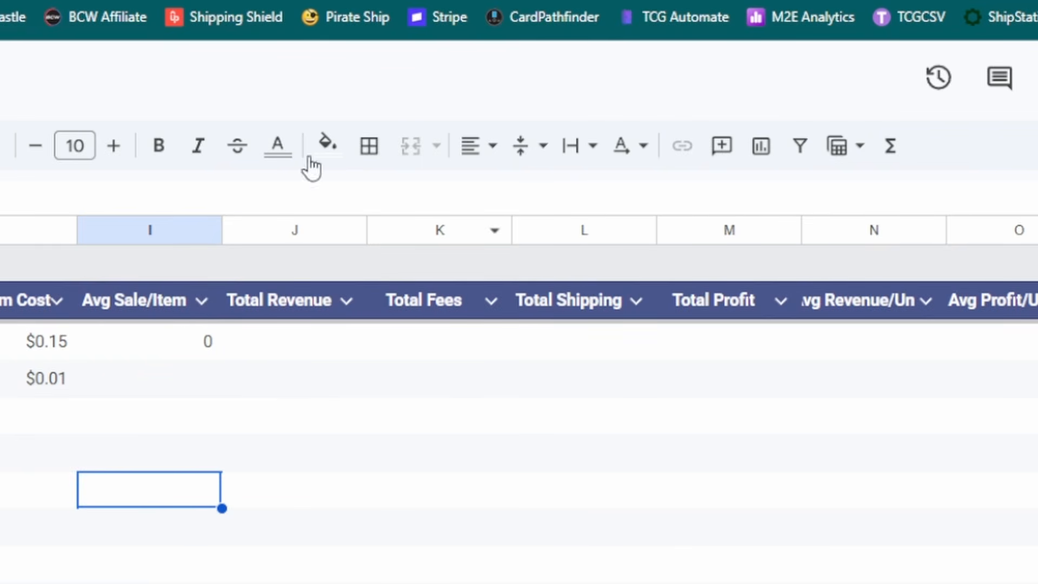
{"action": "left_click", "coordinate": [172, 381]}
{"action": "left_click", "coordinate": [170, 341]}
Step: Start J2's Total Revenue formula with a SUMIF over Sold!B:B, criterion A2, summing the Item Price column Sold!J:J
{"action": "left_click", "coordinate": [321, 352]}
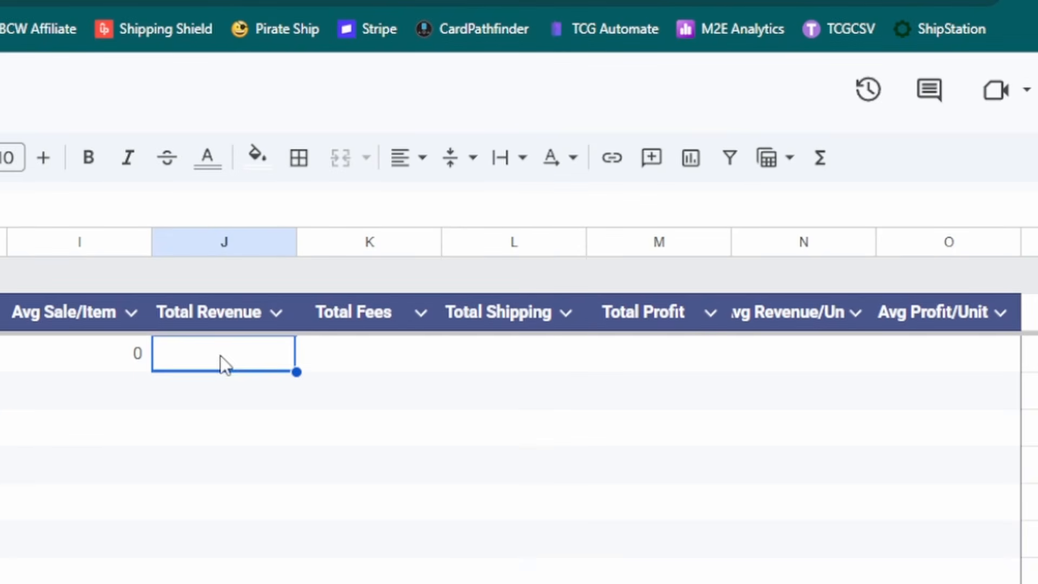
{"action": "type", "text": "="}
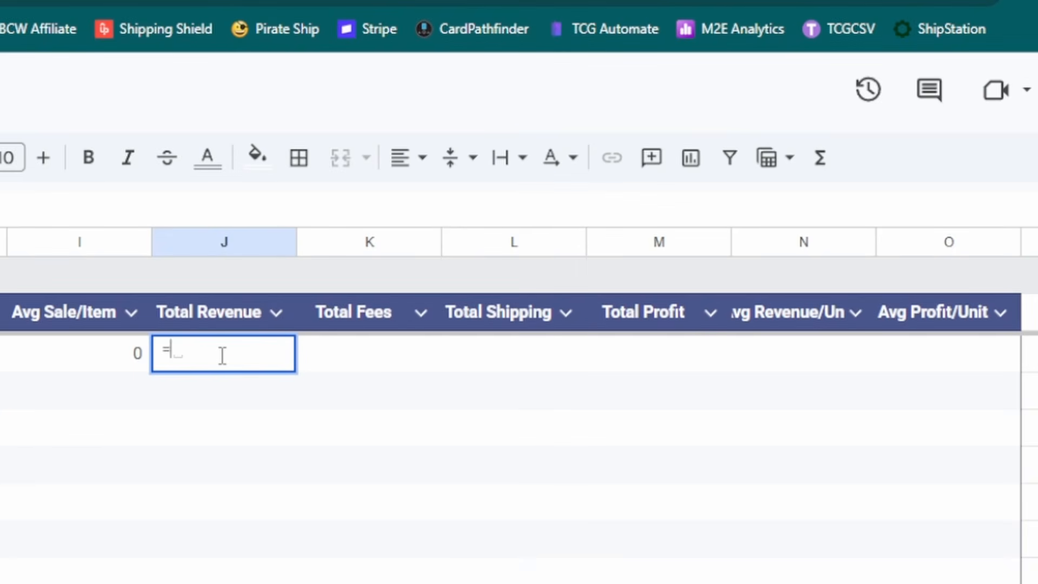
{"action": "type", "text": "SUMIF"}
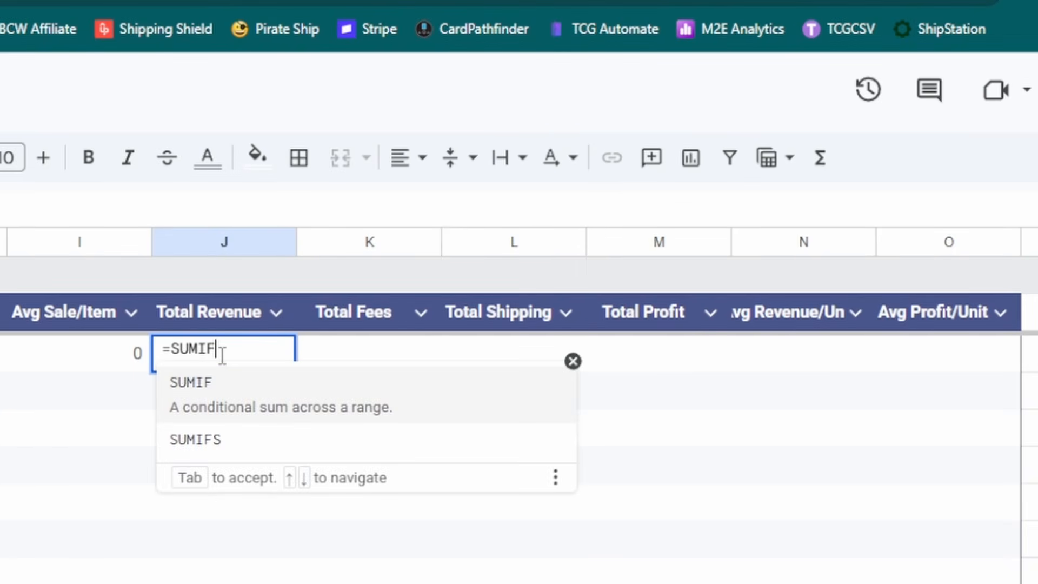
{"action": "type", "text": "("}
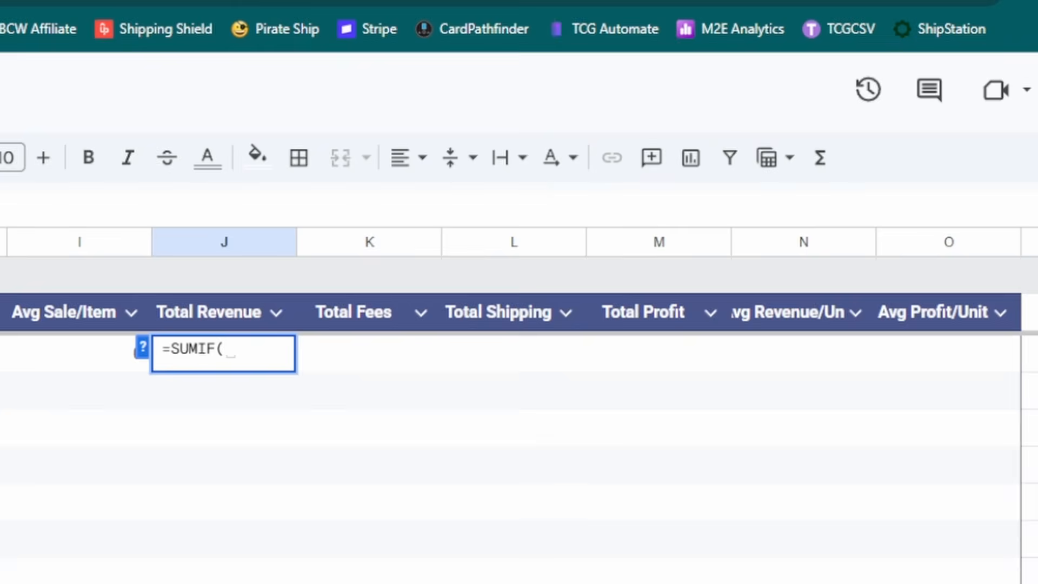
{"action": "left_click", "coordinate": [0, 583]}
{"action": "left_click", "coordinate": [0, 242]}
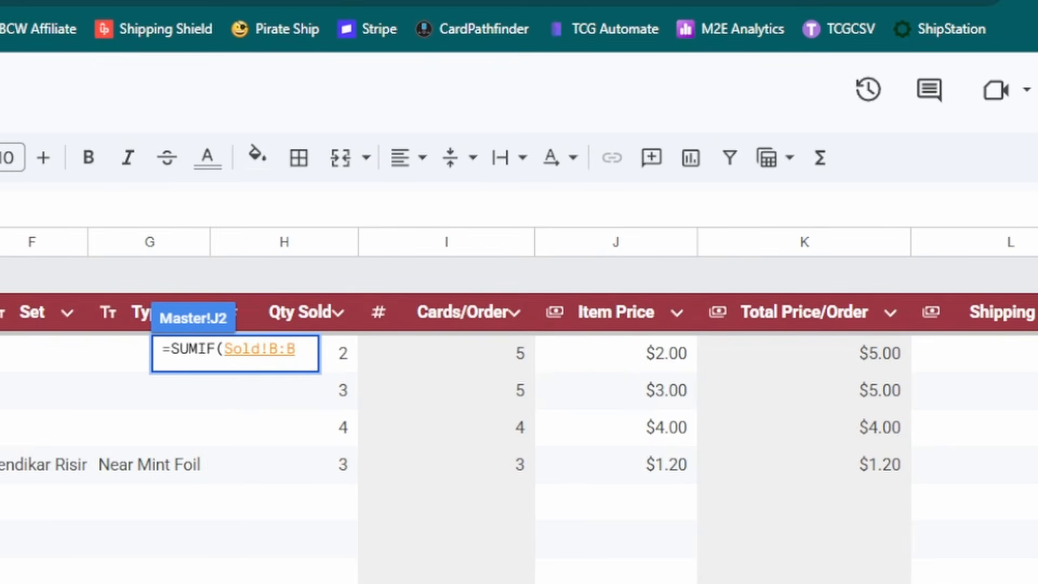
{"action": "type", "text": ", A2"}
{"action": "type", "text": ","}
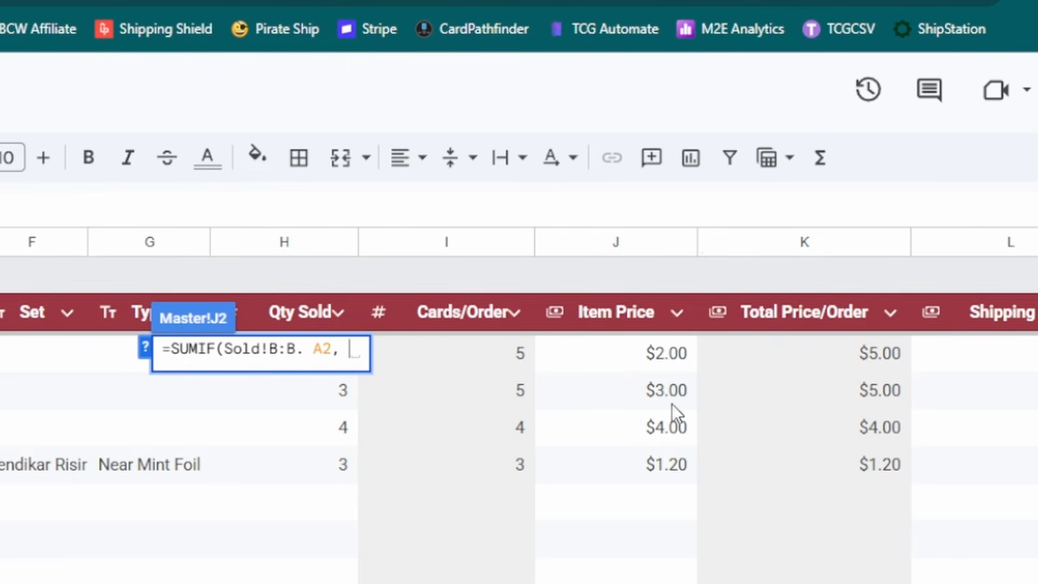
{"action": "left_click", "coordinate": [609, 251]}
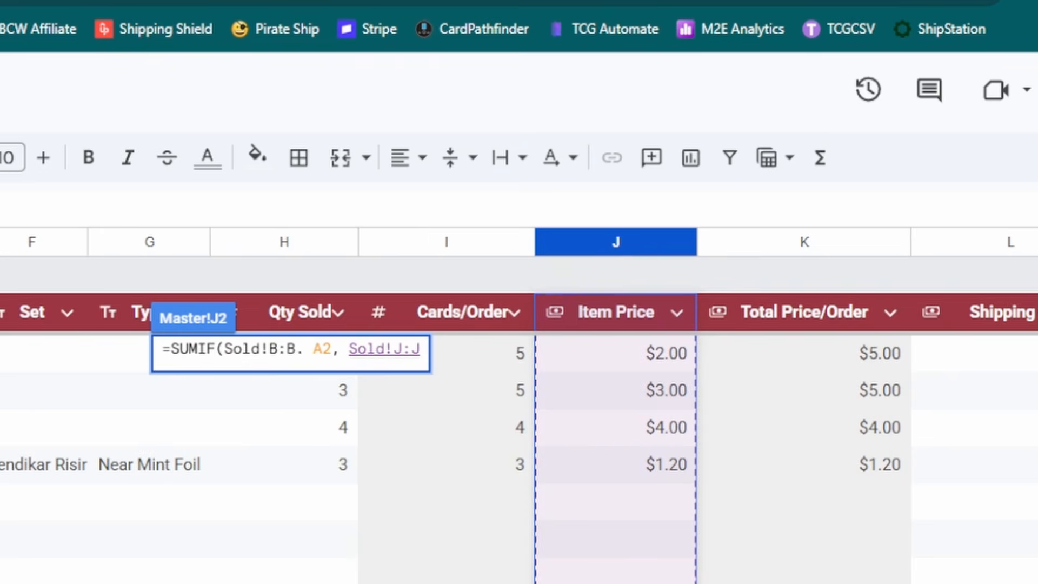
Step: Add SUMIF(Sold!B:B, A2, Sold!L:L) for shipping to J2's formula, with commas separating the arguments of both SUMIFs
{"action": "type", "text": ")+"}
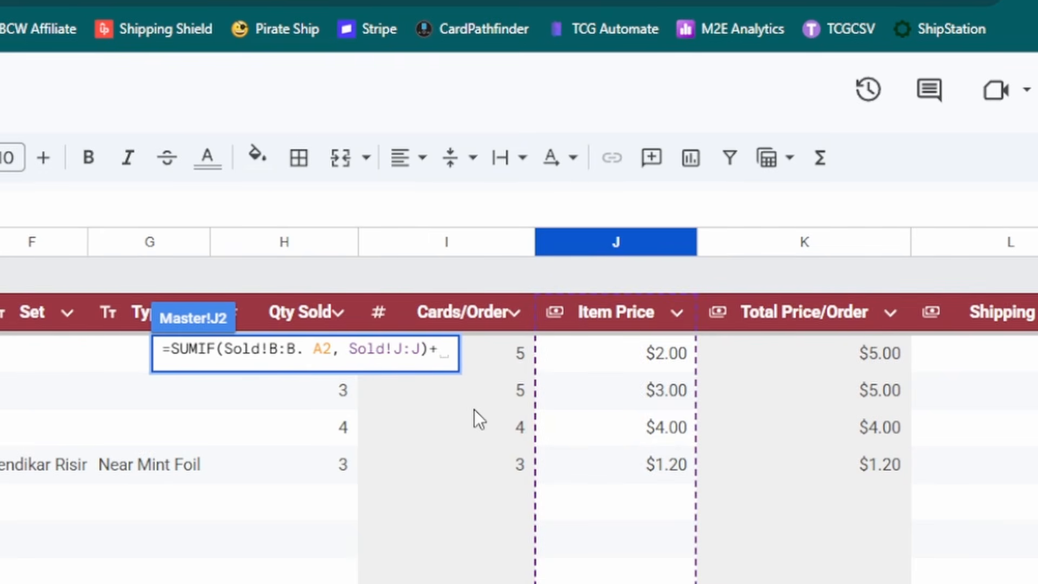
{"action": "type", "text": "SUMIF("}
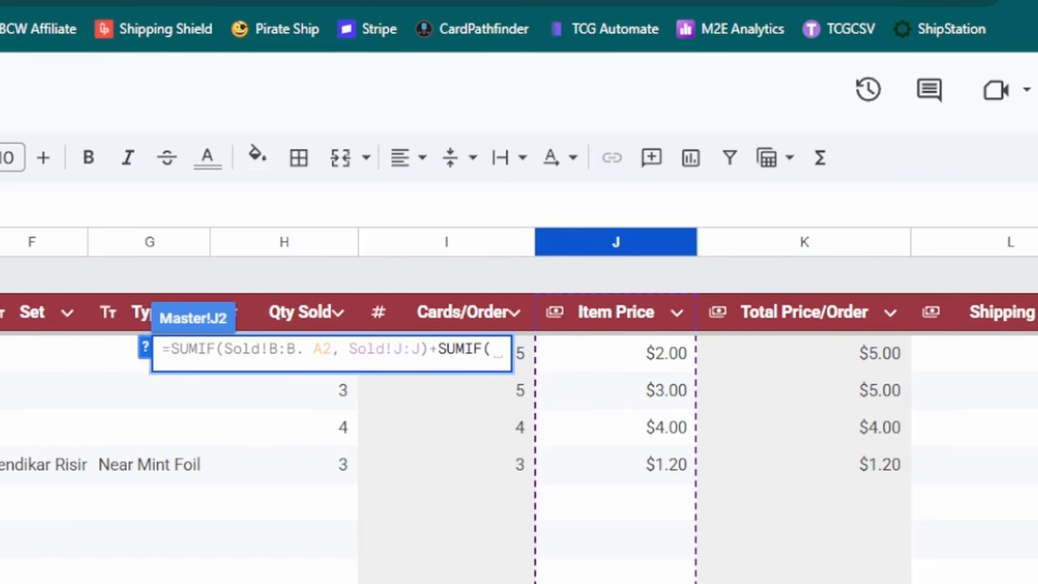
{"action": "type", "text": "Sold!B:B"}
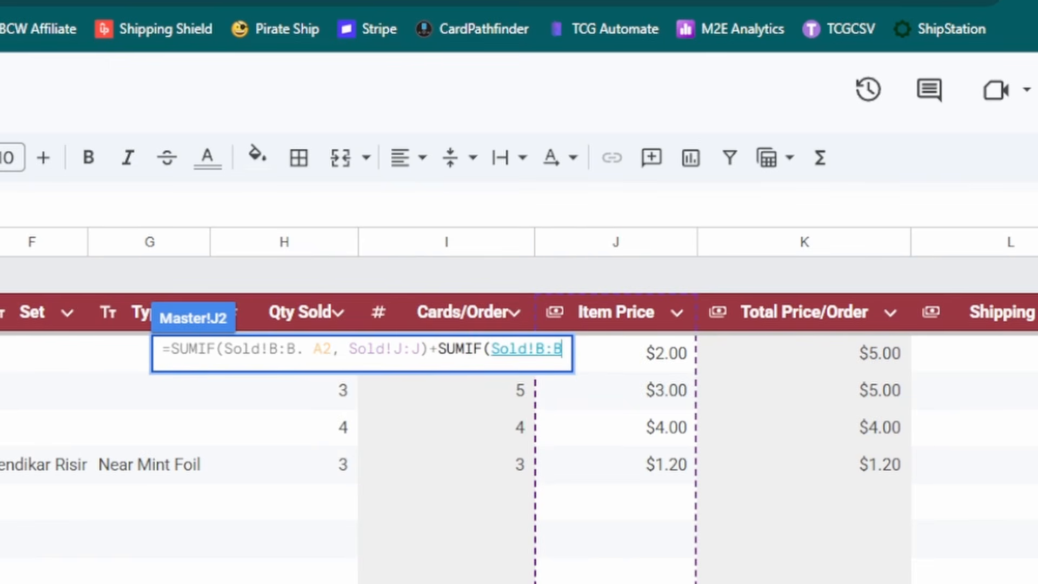
{"action": "type", "text": ", A"}
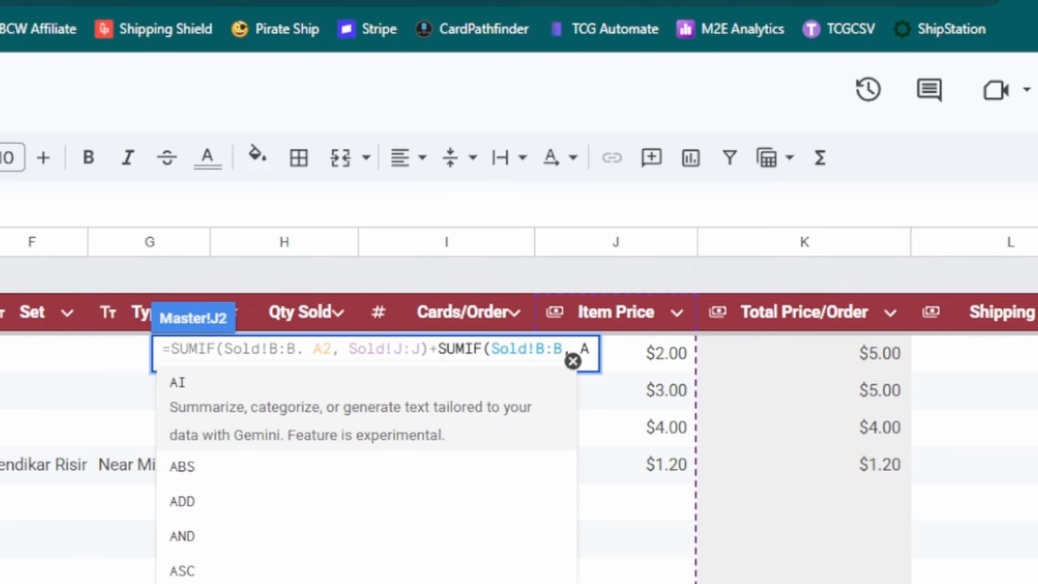
{"action": "type", "text": "2,"}
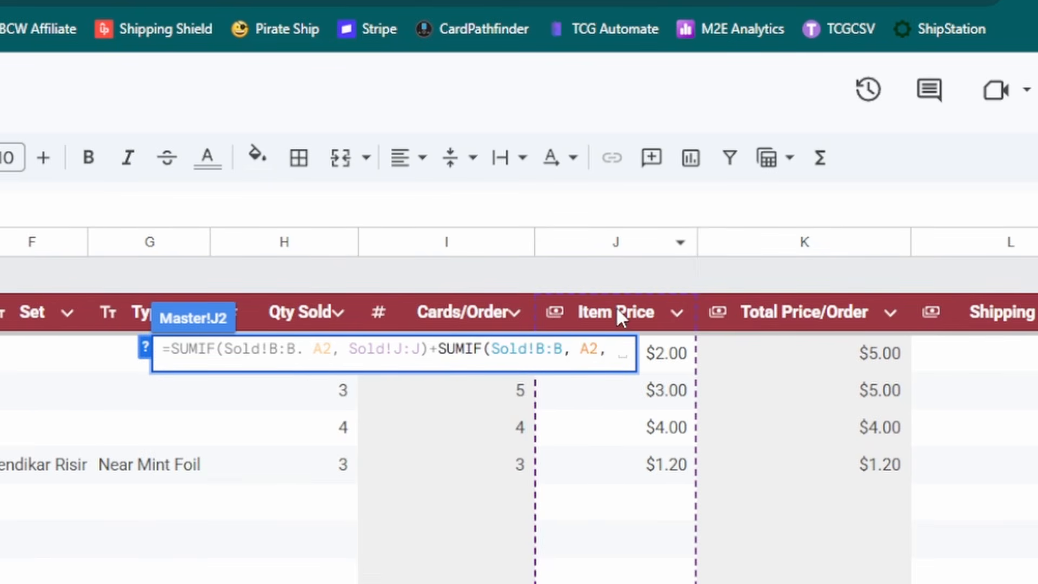
{"action": "left_click", "coordinate": [981, 247]}
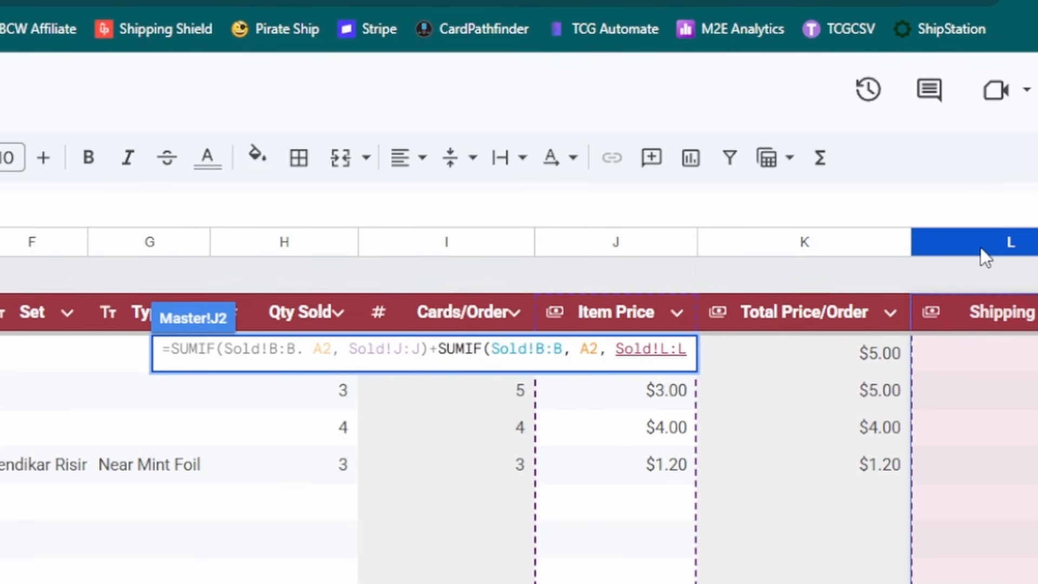
{"action": "type", "text": ")"}
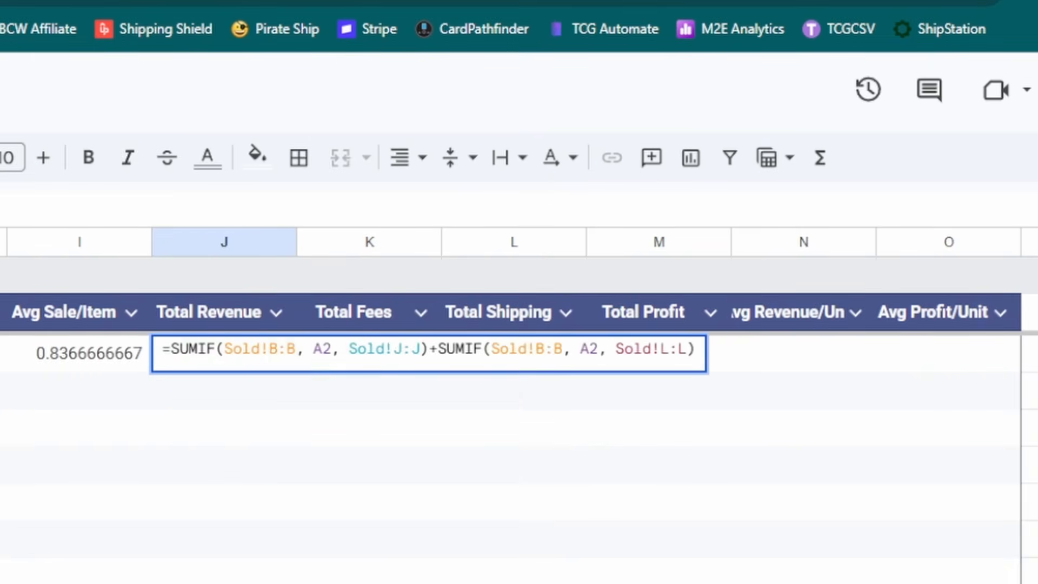
Step: Wrap J2's combined SUMIF formula in an IF that returns empty when A2=0, and commit it
{"action": "type", "text": "IF(,"}
{"action": "key", "text": "BackSpace"}
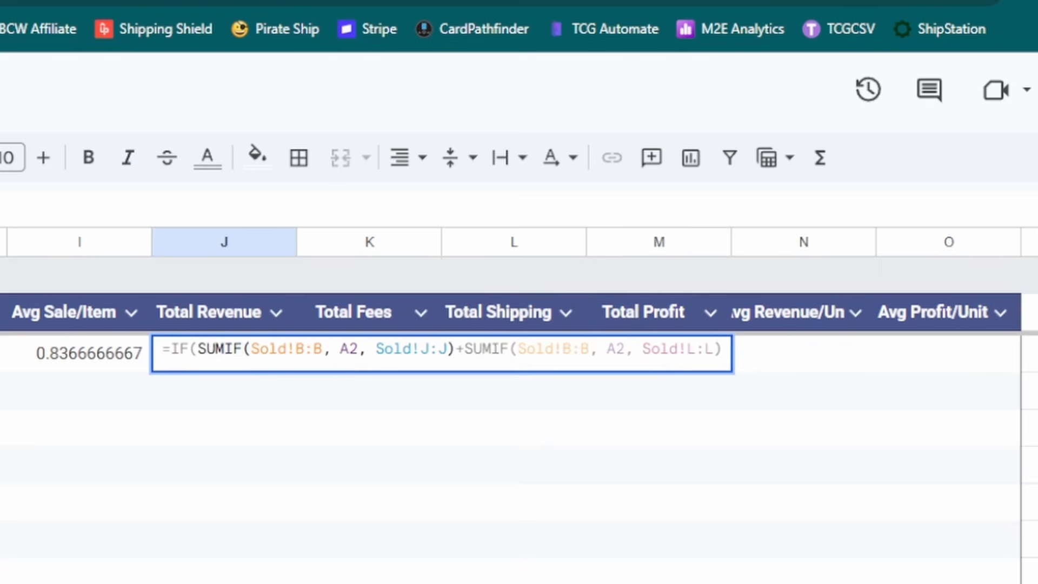
{"action": "key", "text": "BackSpace"}
{"action": "type", "text": "A2"}
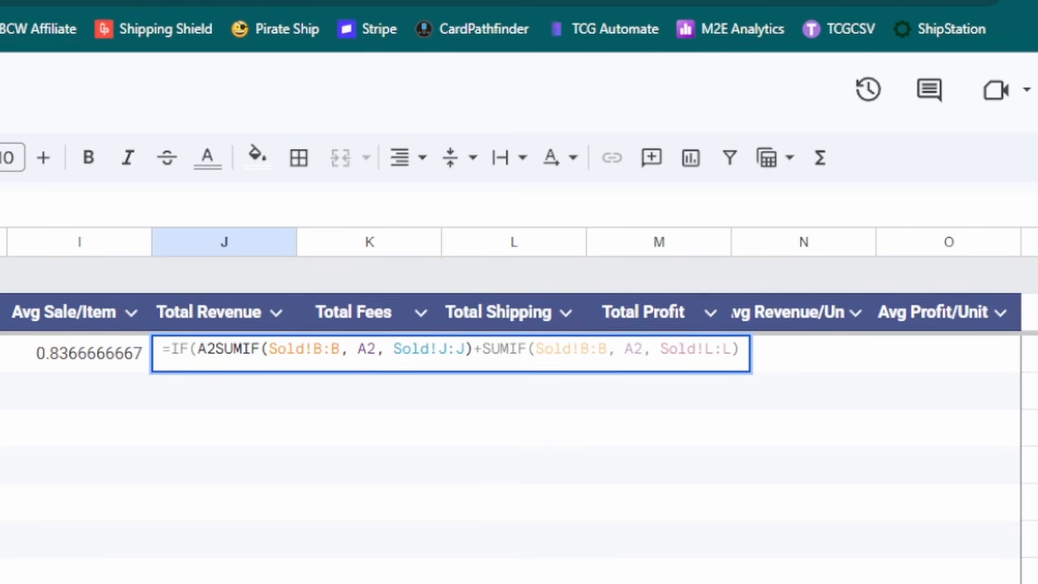
{"action": "type", "text": "=0, ,)"}
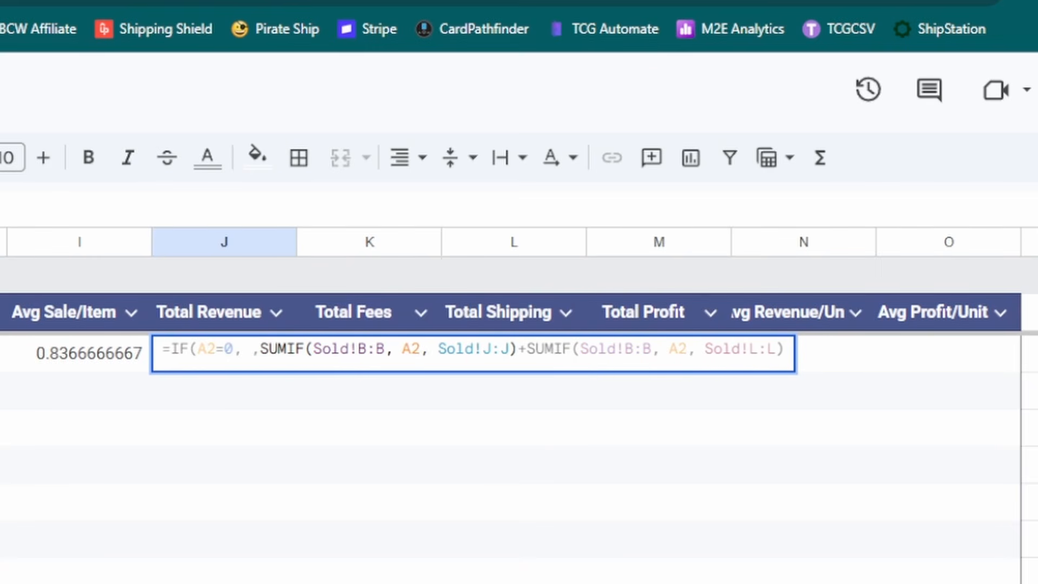
{"action": "key", "text": "BackSpace"}
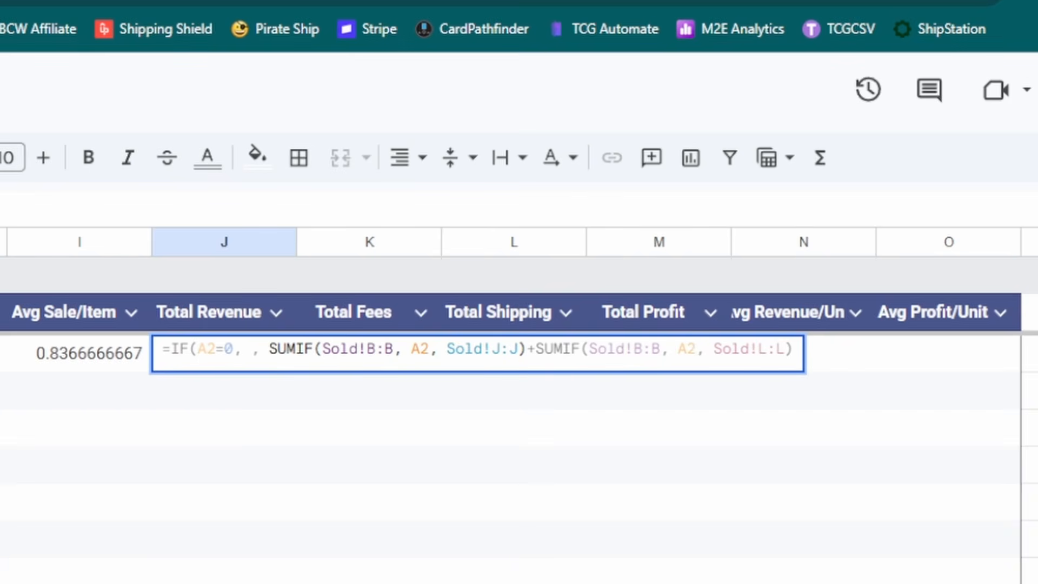
{"action": "type", "text": ")"}
{"action": "key", "text": "Return"}
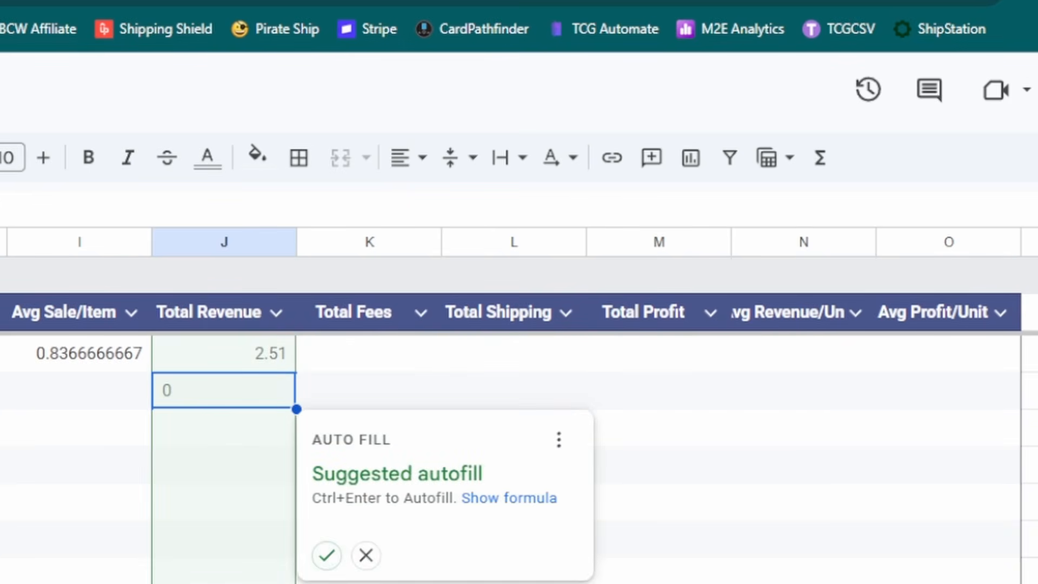
Step: Fill J2's formula down the Total Revenue column and format the Avg Sale/Item and Total Revenue columns as currency
{"action": "left_click", "coordinate": [327, 555]}
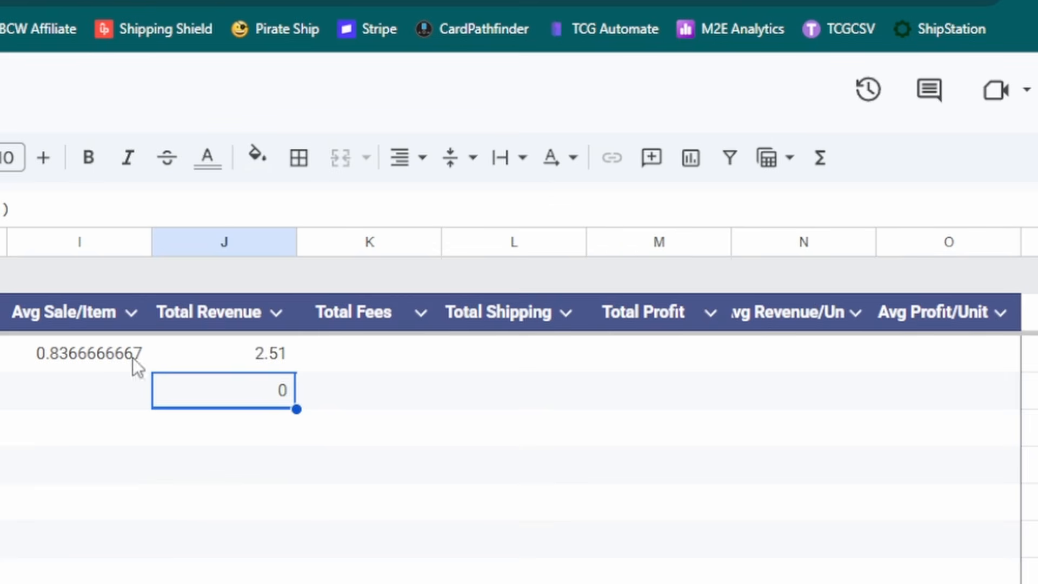
{"action": "key", "text": "Up"}
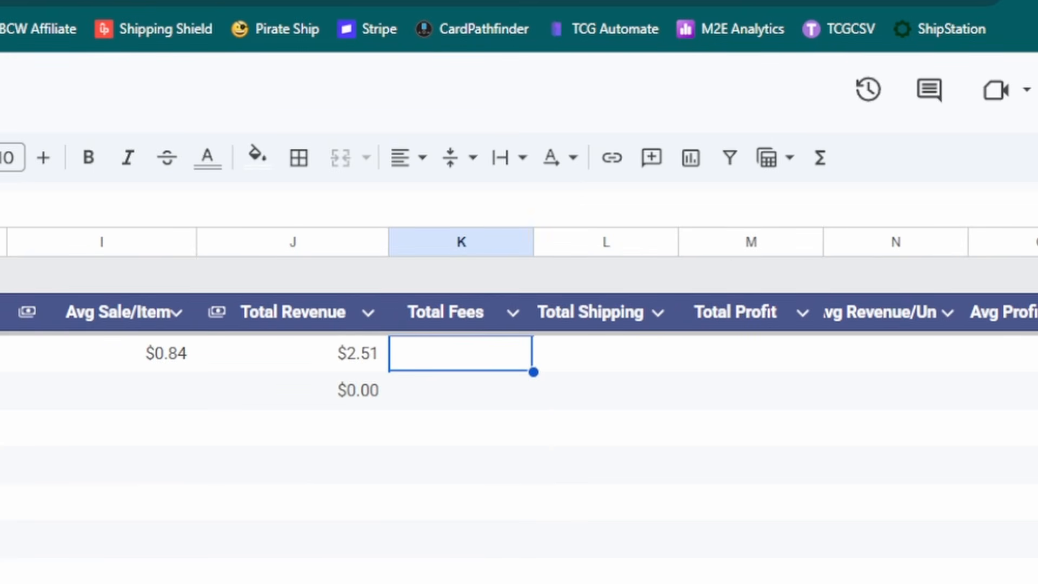
Step: Enter =SUMIF(Sold!B:B, A2, Sold!N:N) in K2 of the Master sheet to total the fees per SKU
{"action": "type", "text": "=SUMN"}
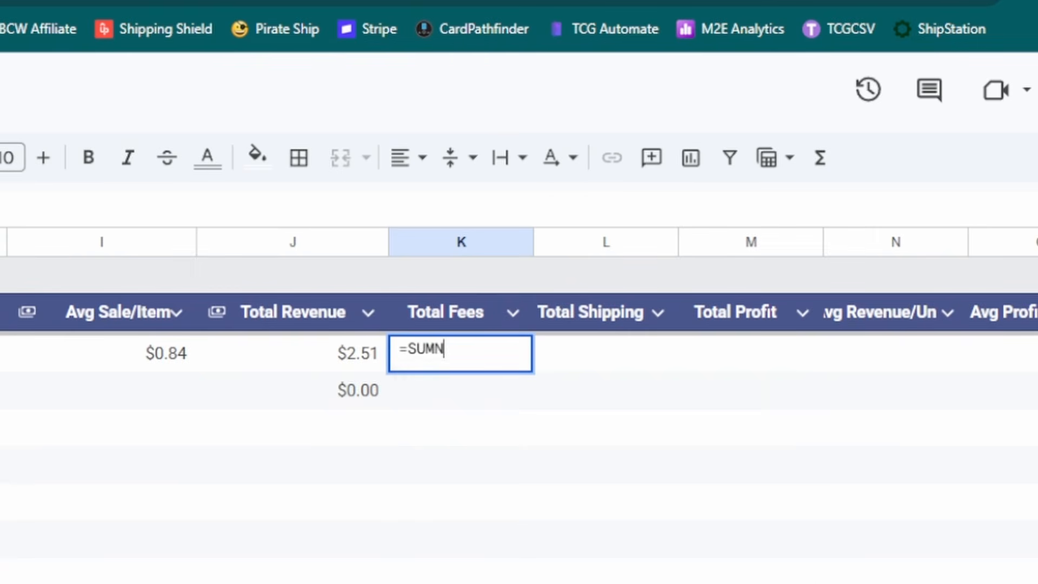
{"action": "key", "text": "BackSpace"}
{"action": "type", "text": "IF("}
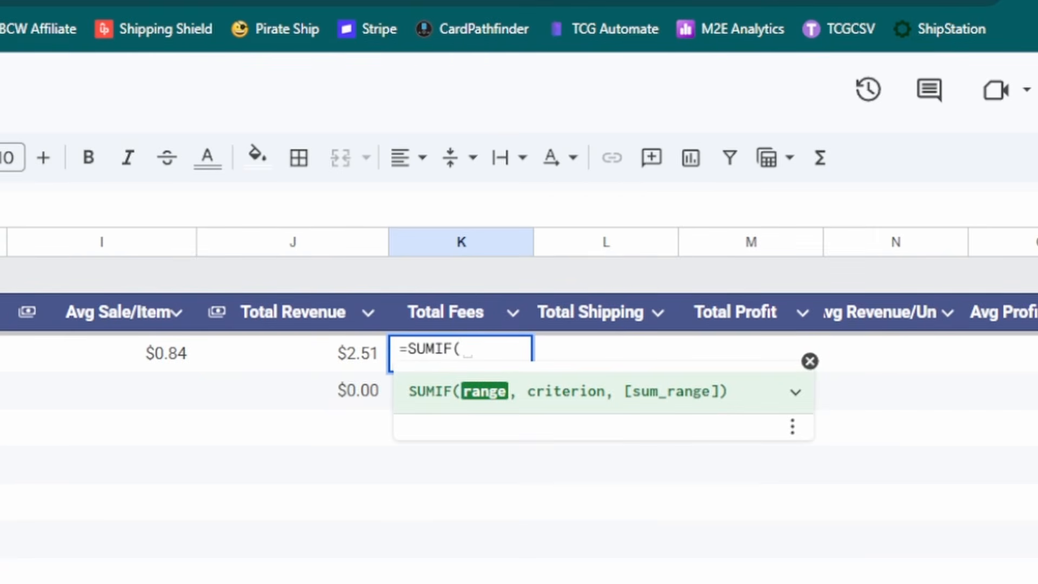
{"action": "key", "text": "ctrl+shift+Page_Down"}
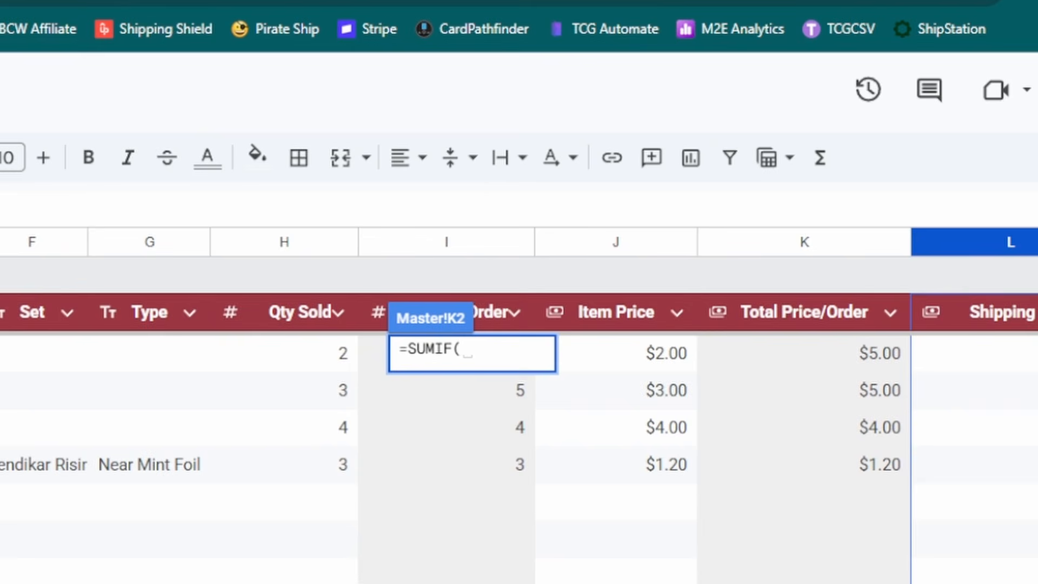
{"action": "scroll", "coordinate": [755, 394], "scroll_direction": "right", "scroll_amount": 10}
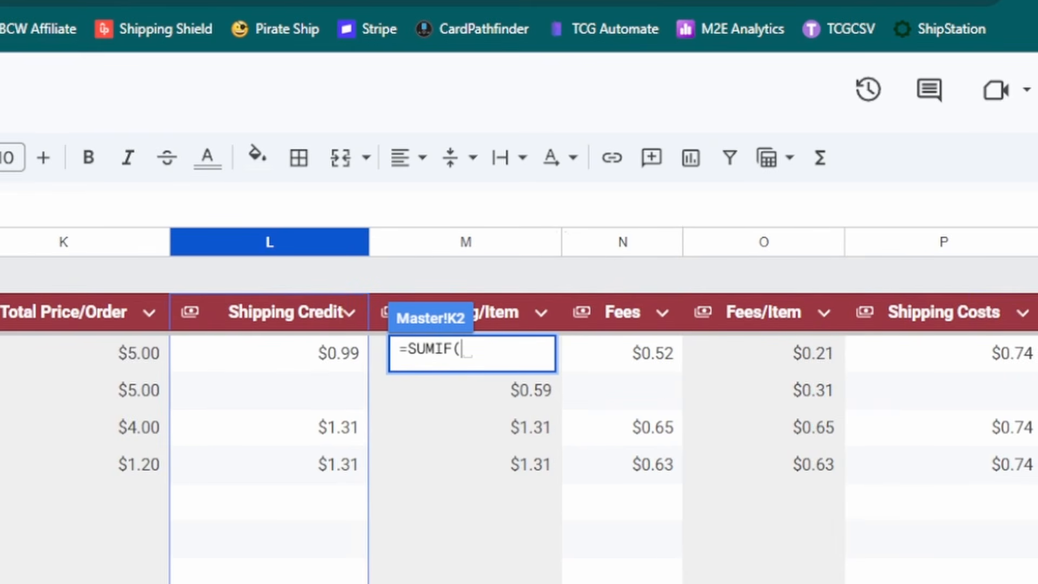
{"action": "scroll", "coordinate": [519, 405], "scroll_direction": "left", "scroll_amount": 10}
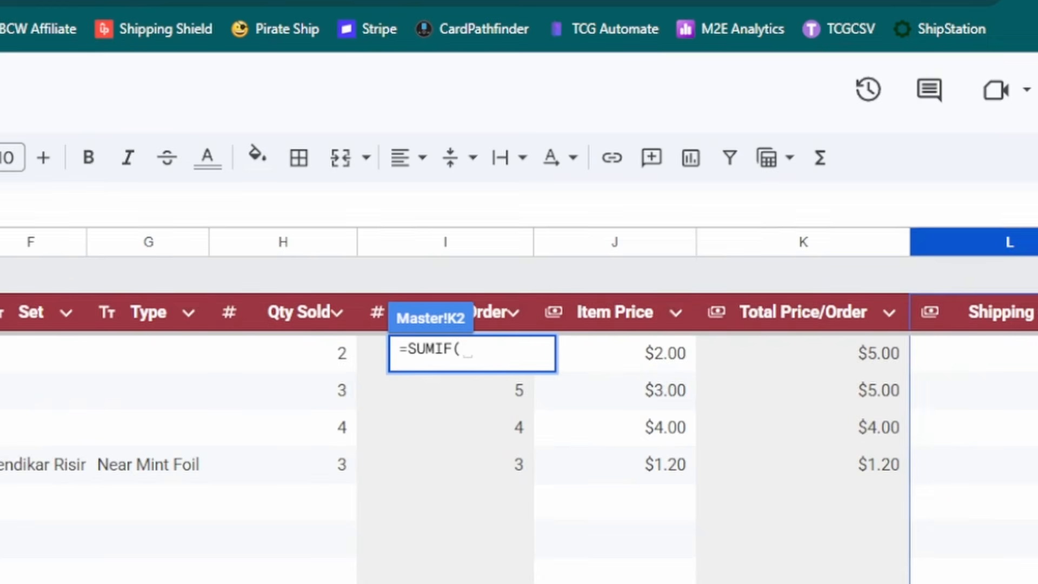
{"action": "type", "text": "Sold!B:B, A2,"}
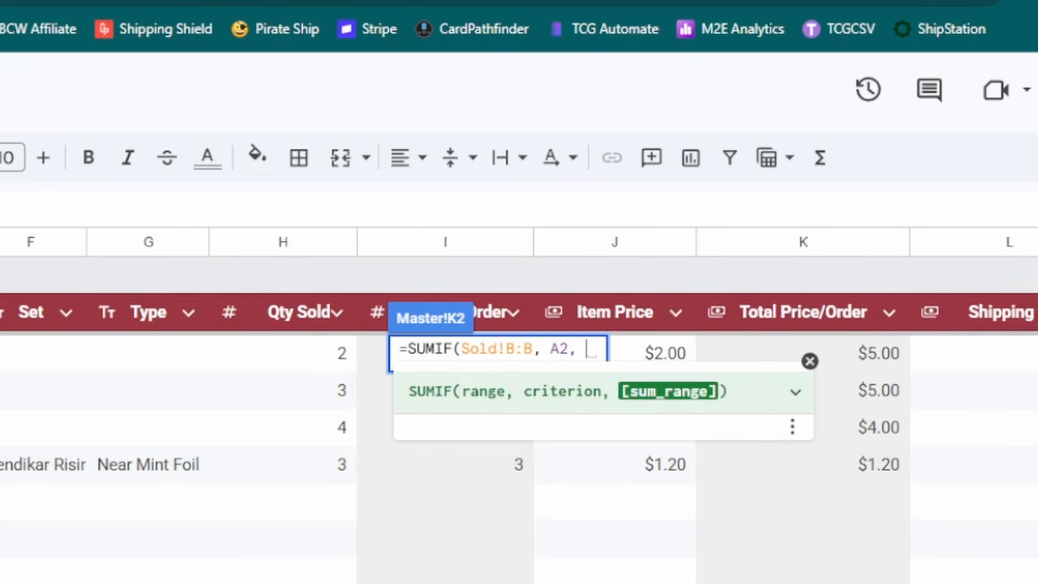
{"action": "scroll", "coordinate": [320, 475], "scroll_direction": "right", "scroll_amount": 10}
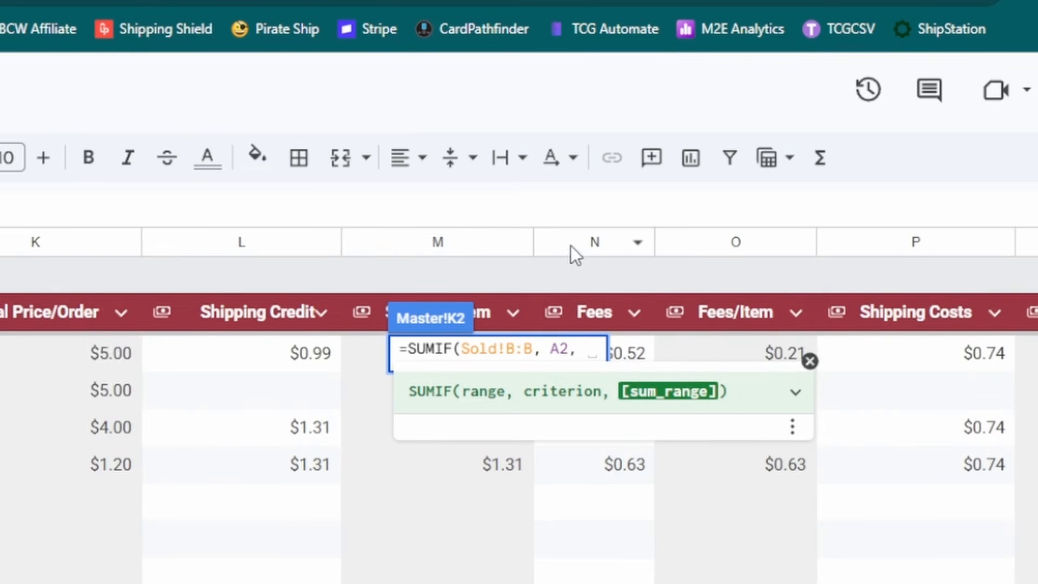
{"action": "left_click", "coordinate": [570, 245]}
{"action": "type", "text": ")"}
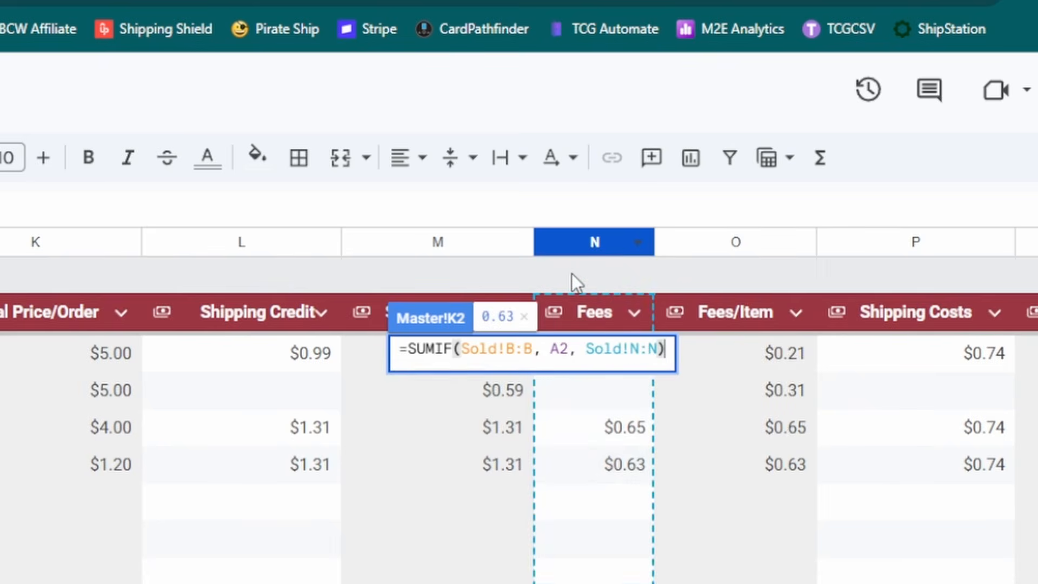
{"action": "key", "text": "Return"}
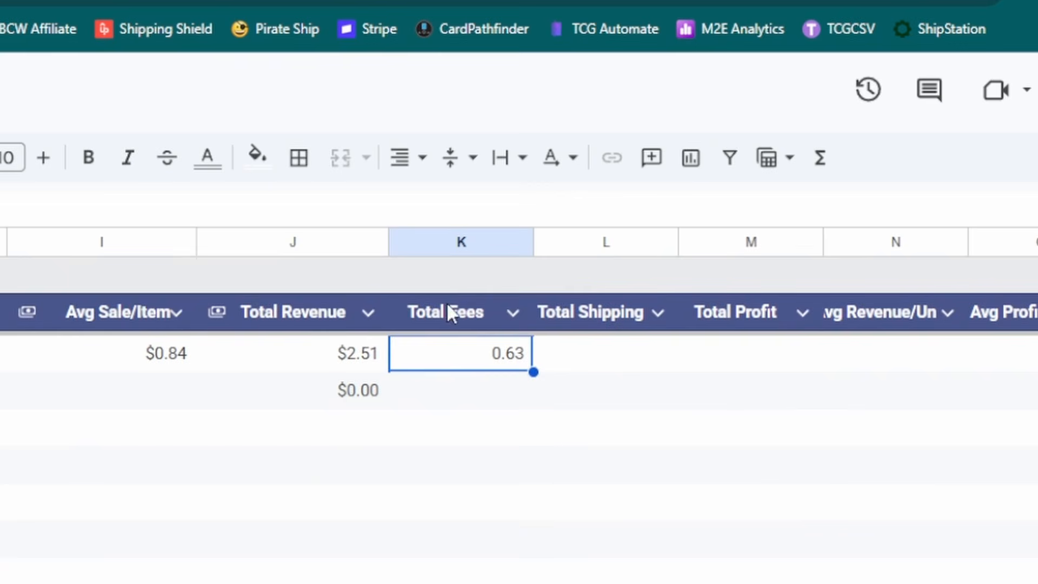
Step: Wrap K2's Total Fees SUMIF in an IF that returns empty when A2=0, and commit the formula
{"action": "key", "text": "F2"}
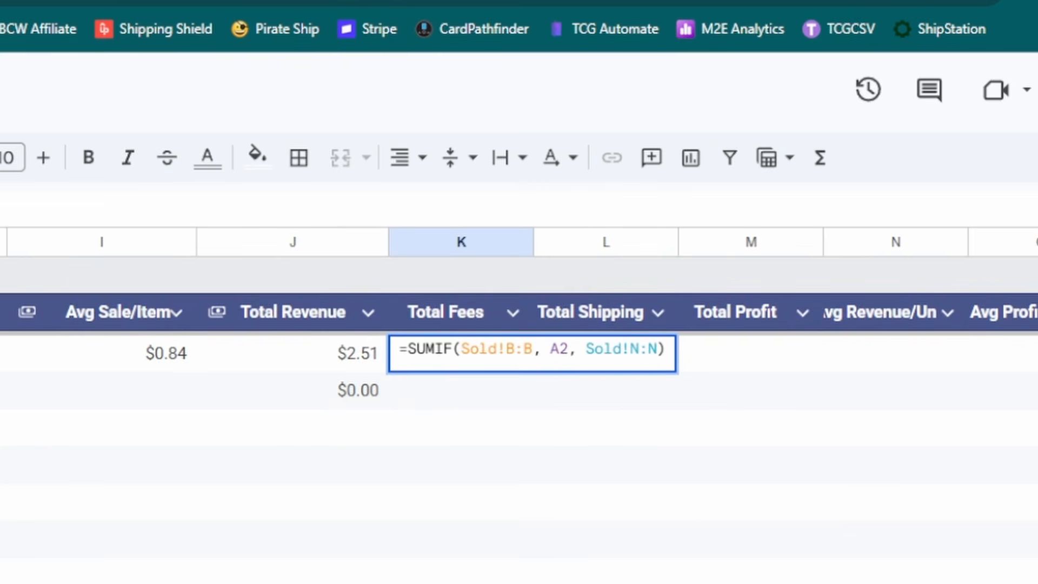
{"action": "type", "text": "IF("}
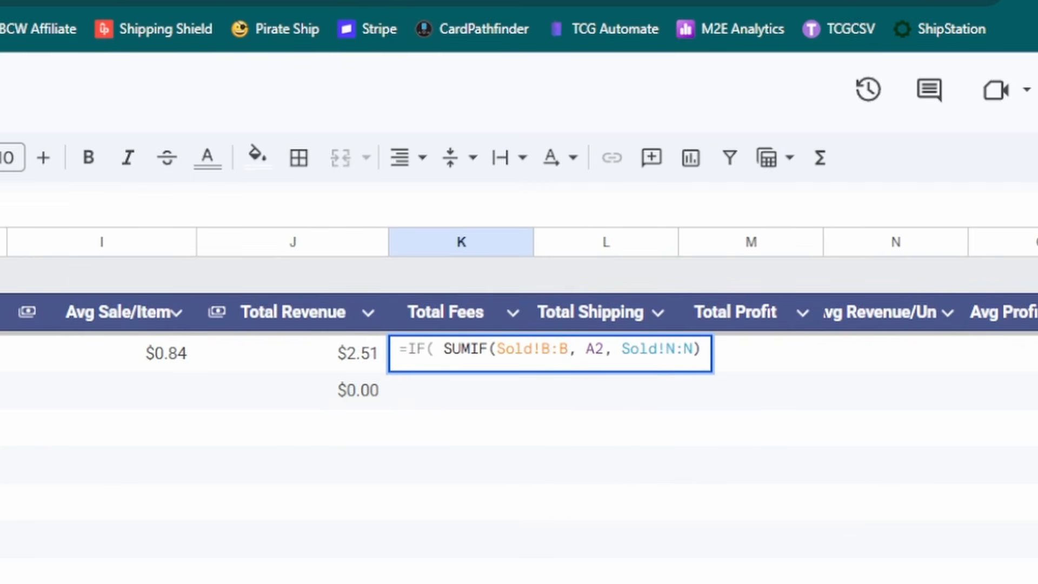
{"action": "key", "text": "BackSpace"}
{"action": "type", "text": "a"}
{"action": "key", "text": "BackSpace"}
{"action": "type", "text": "A2"}
{"action": "type", "text": "=0, ,"}
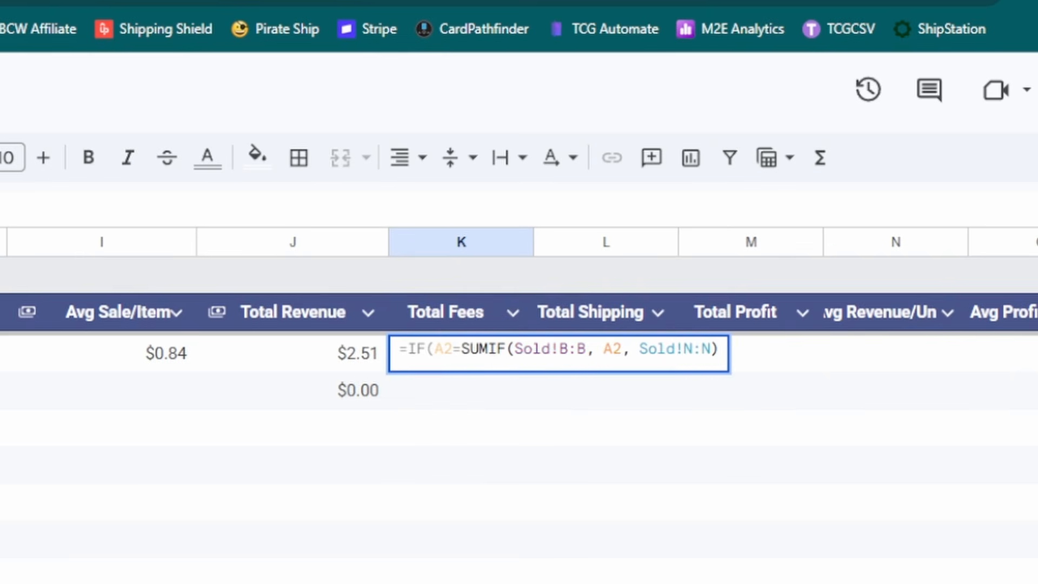
{"action": "type", "text": ")"}
{"action": "key", "text": "Return"}
Step: Start a SUMIF formula in L2 for Total Shipping and go to the Sold sheet to pick its ranges
{"action": "left_click", "coordinate": [648, 354]}
{"action": "type", "text": "=SUM"}
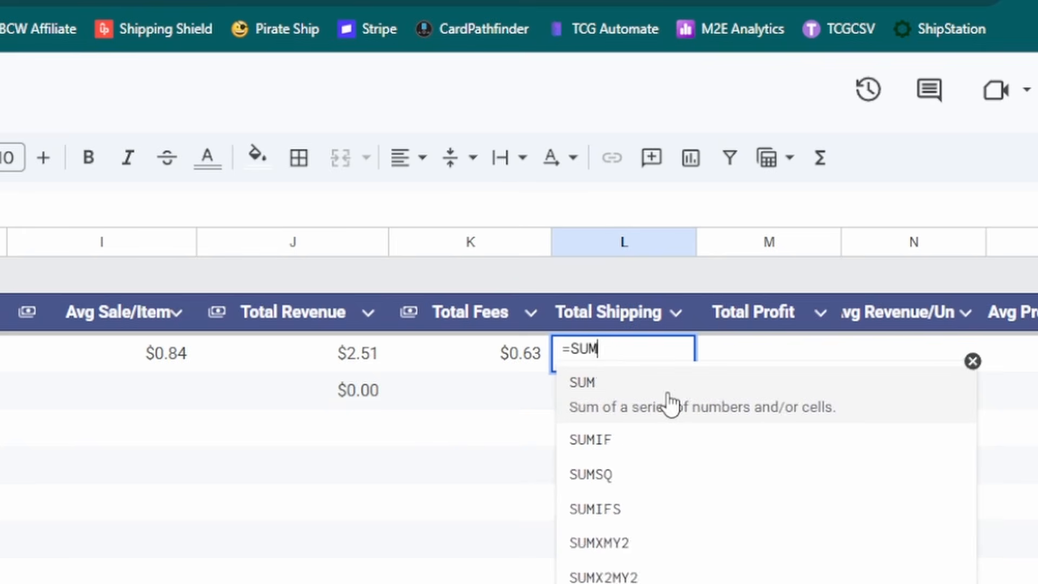
{"action": "type", "text": "IF"}
{"action": "left_click", "coordinate": [670, 403]}
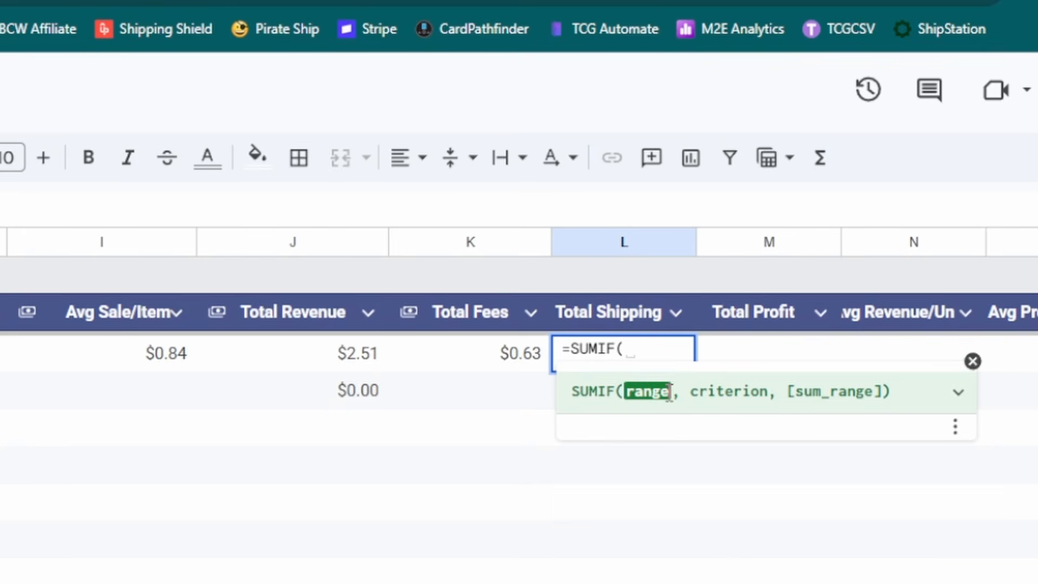
{"action": "left_click", "coordinate": [573, 582]}
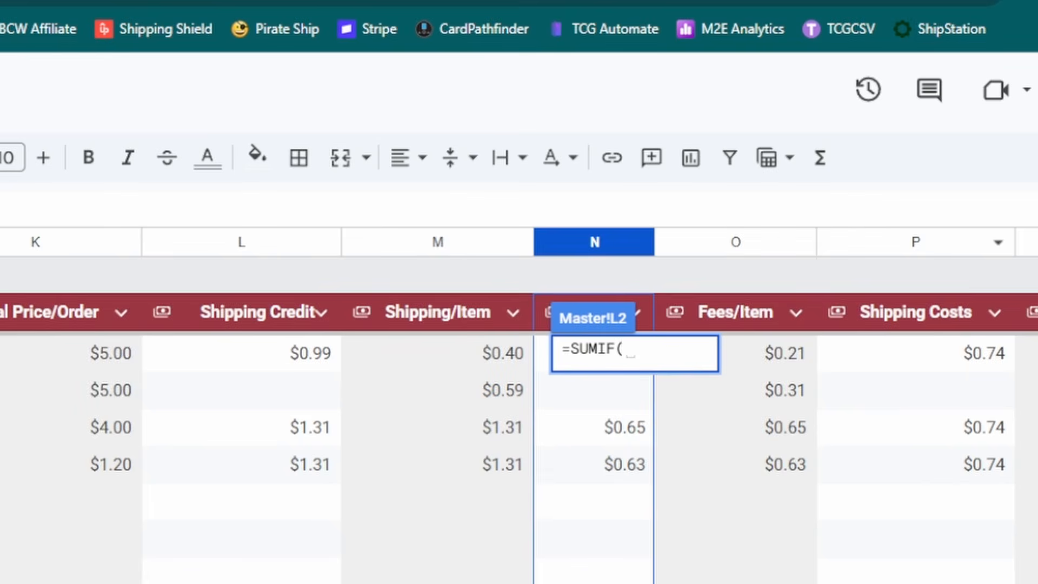
Step: Complete the Total Shipping formula in Master L2 as =SUMIF(Sold!B:B, A2, Sold!P:P), summing the Shipping Costs column
{"action": "scroll", "coordinate": [519, 410], "scroll_direction": "left", "scroll_amount": 5}
{"action": "type", "text": "Sold!B:B"}
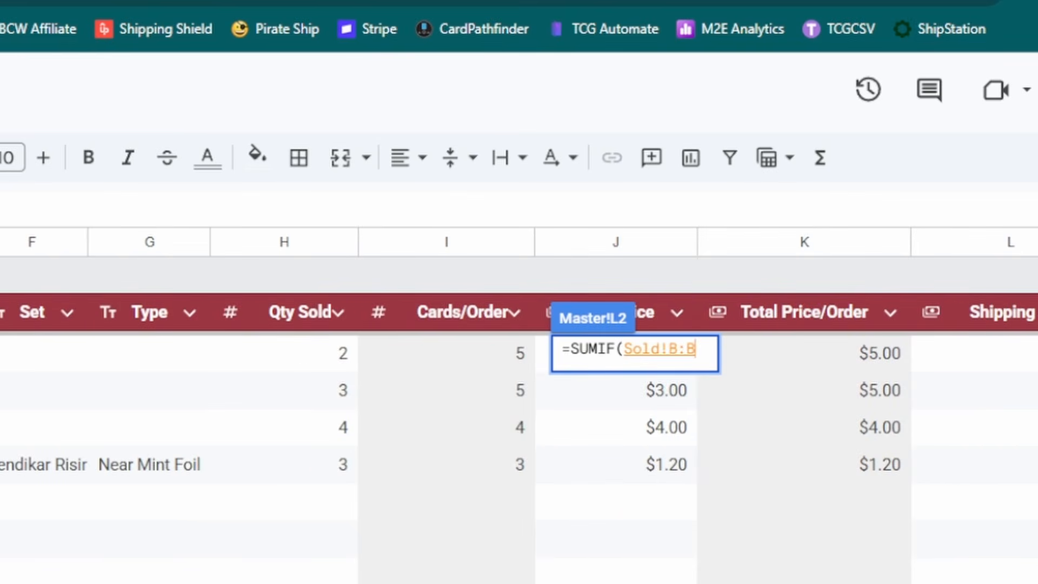
{"action": "scroll", "coordinate": [519, 411], "scroll_direction": "right", "scroll_amount": 6}
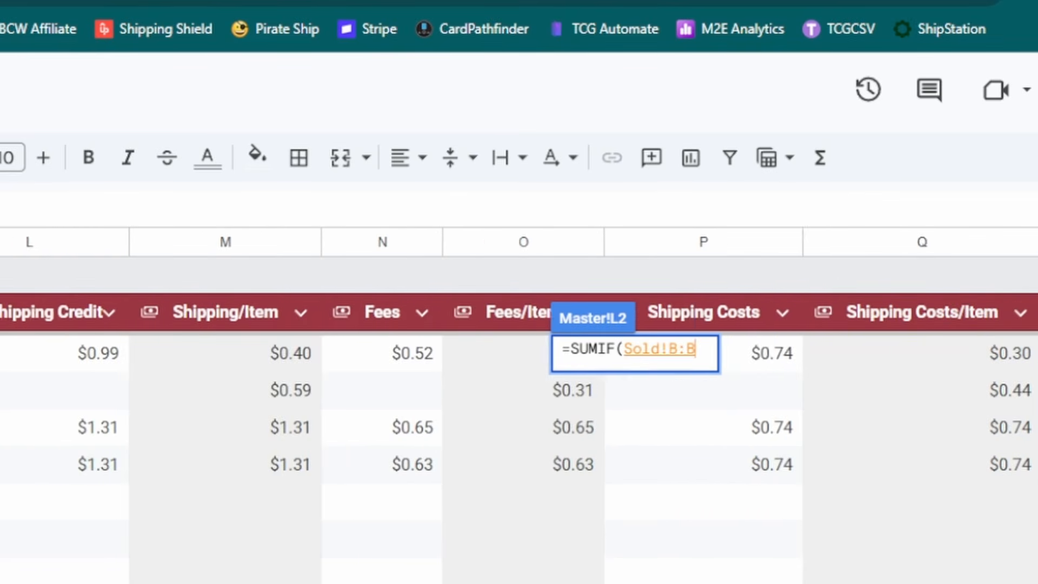
{"action": "type", "text": ", A2,"}
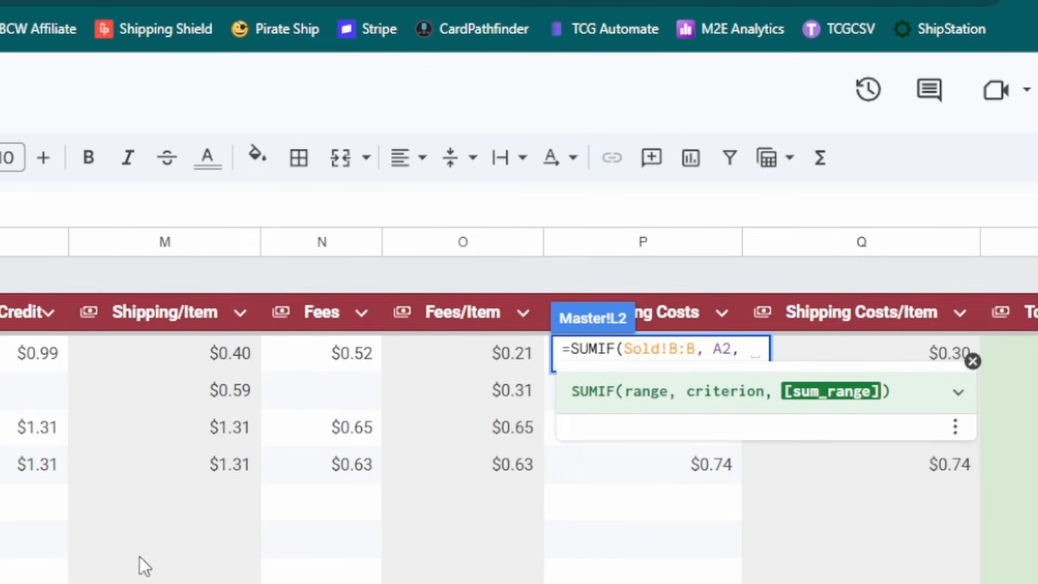
{"action": "left_click", "coordinate": [627, 241]}
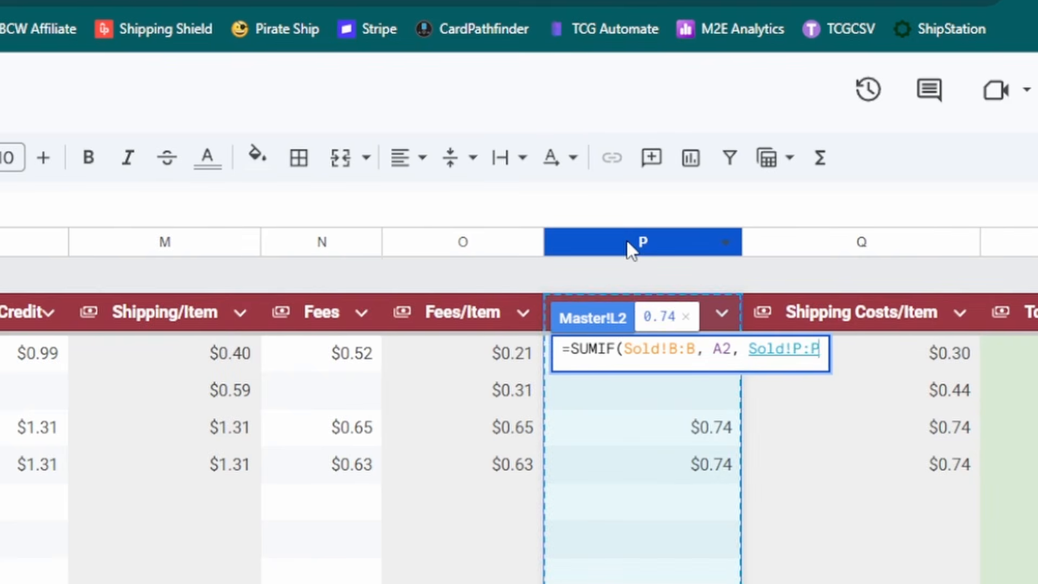
{"action": "type", "text": ")"}
{"action": "key", "text": "Return"}
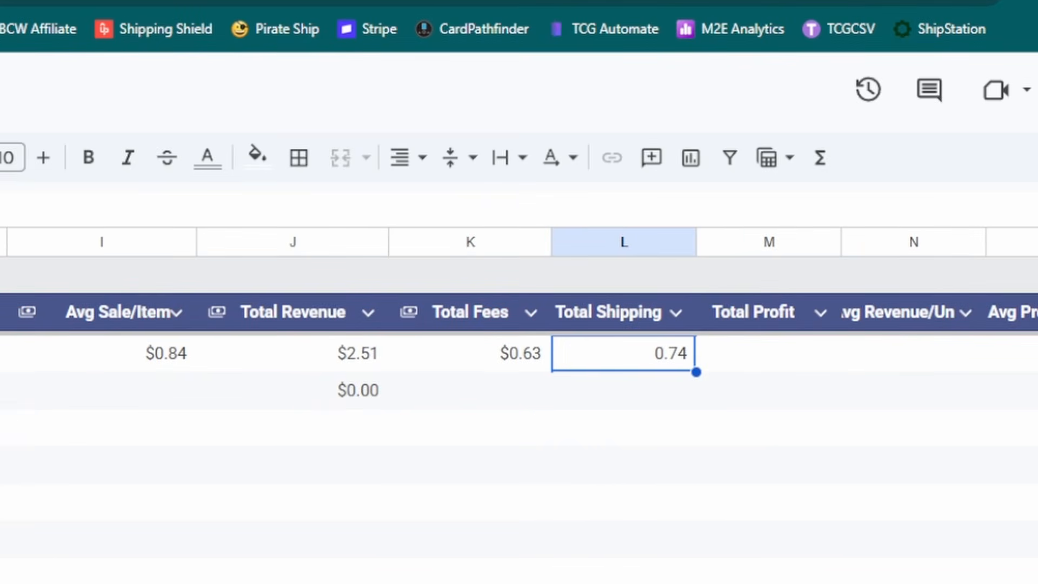
Step: Wrap the Total Shipping formula in a blank check so L2 reads =IF(A2=0, ,SUMIF(Sold!B:B, A2, Sold!P:P))
{"action": "key", "text": "Return"}
{"action": "key", "text": "Home"}
{"action": "key", "text": "Right"}
{"action": "type", "text": "IF("}
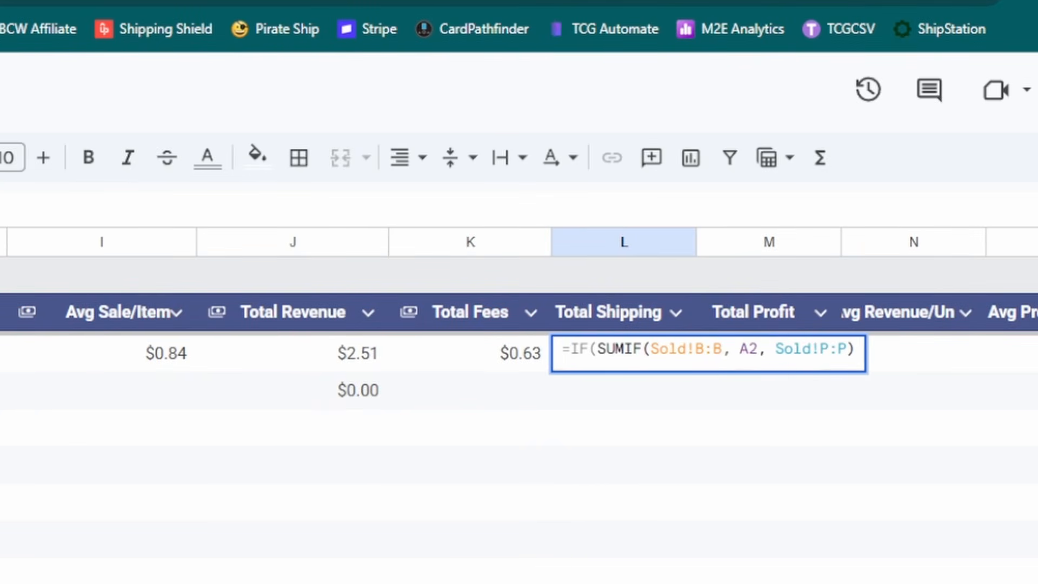
{"action": "key", "text": "BackSpace"}
{"action": "type", "text": "A2"}
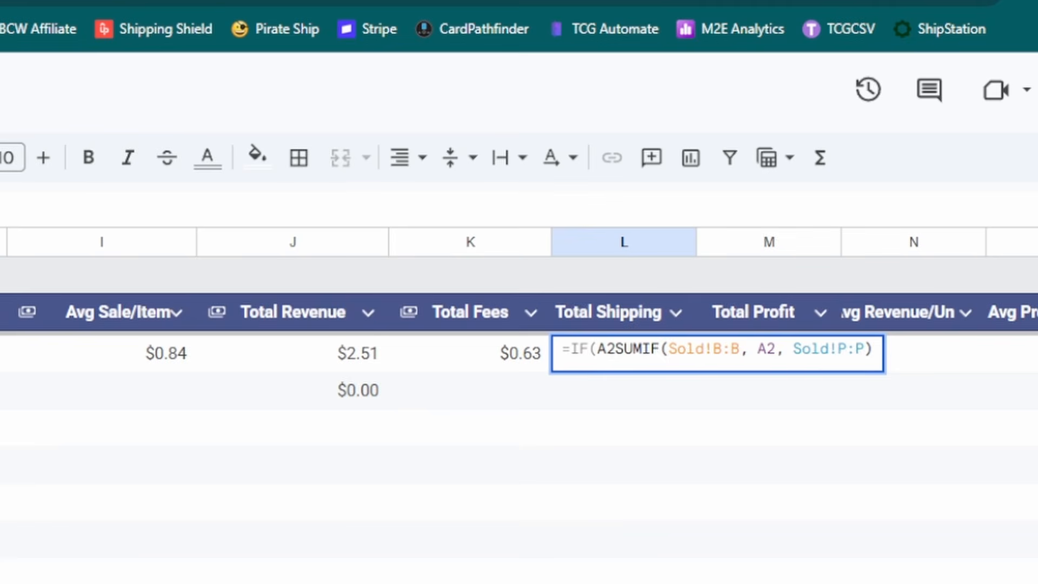
{"action": "type", "text": "=0, ,"}
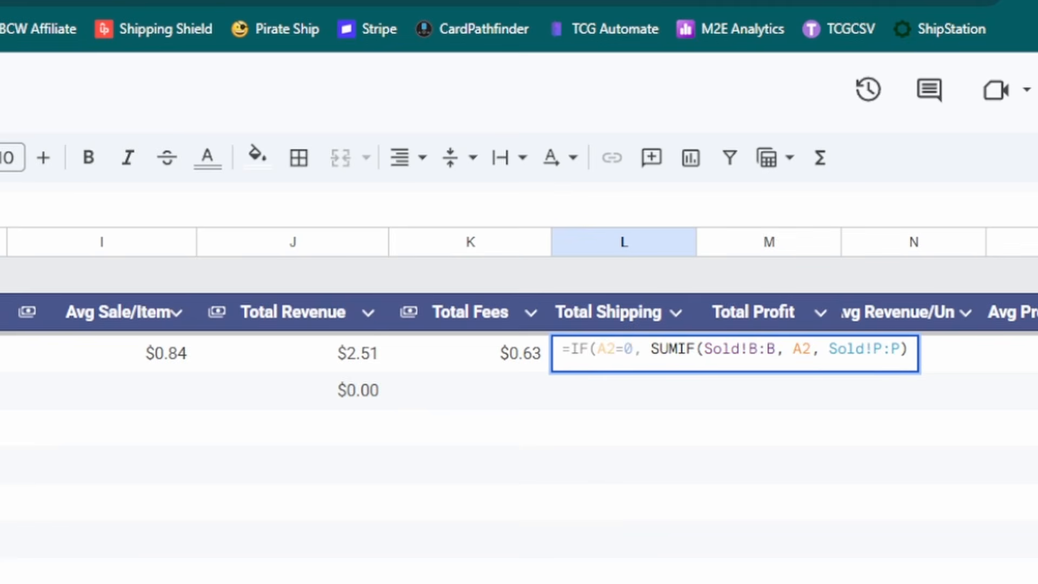
{"action": "key", "text": "End"}
{"action": "type", "text": ")"}
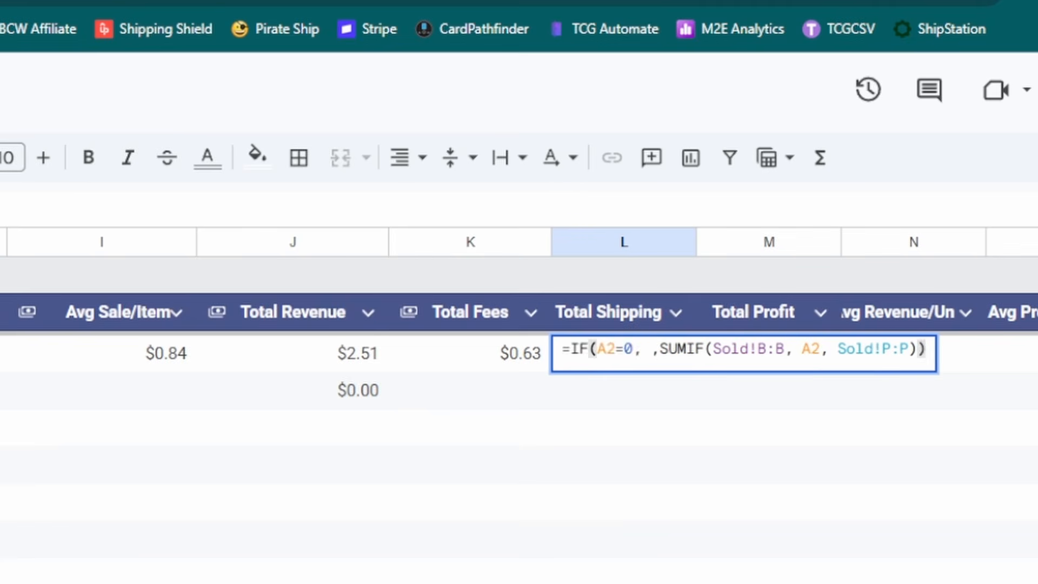
{"action": "key", "text": "Return"}
{"action": "key", "text": "Right"}
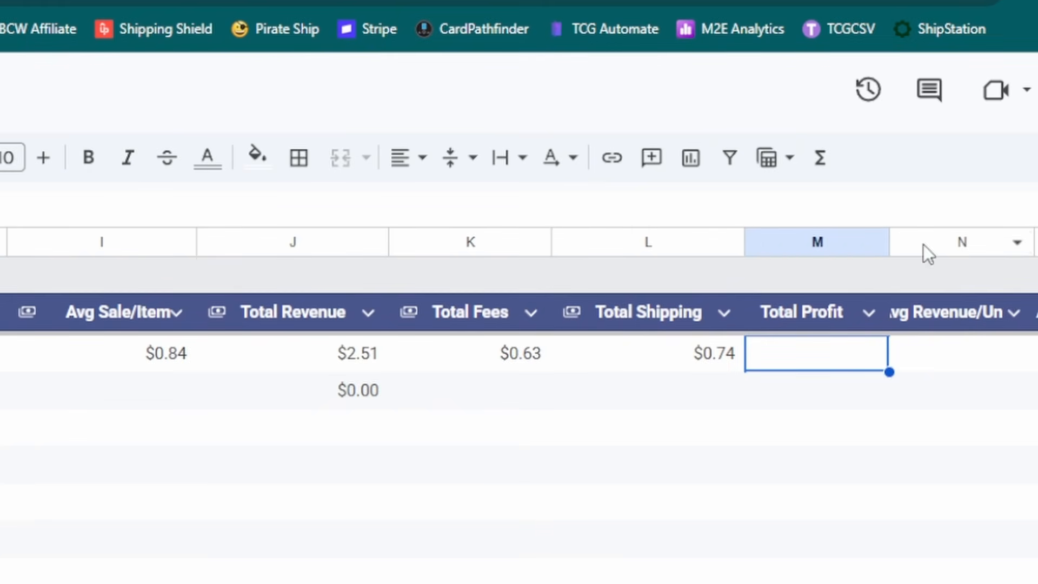
Step: Delete the average revenue per unit column, column N, from the Master table
{"action": "left_click", "coordinate": [978, 241]}
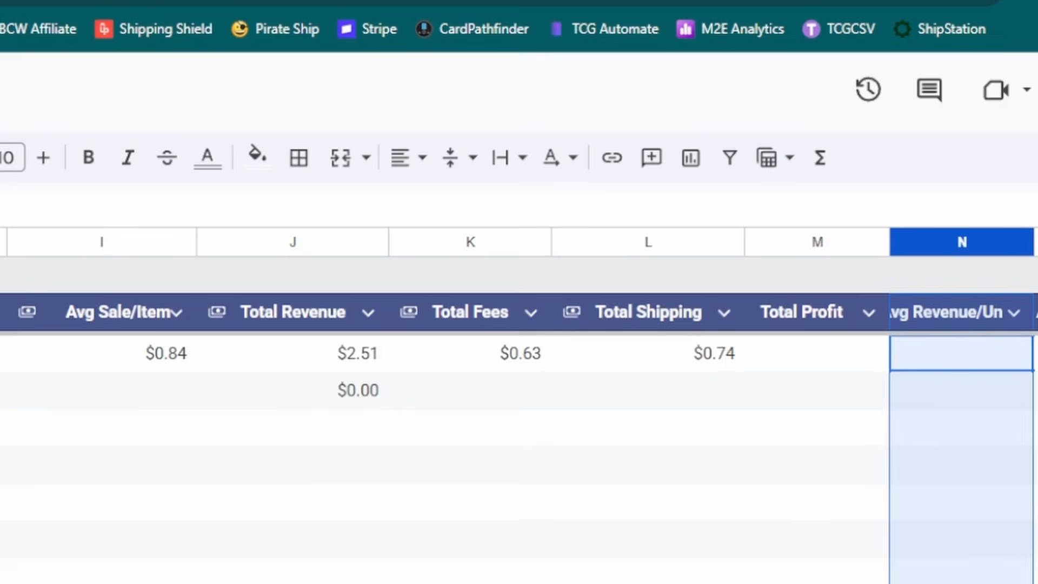
{"action": "left_click", "coordinate": [926, 374]}
{"action": "left_click", "coordinate": [150, 353]}
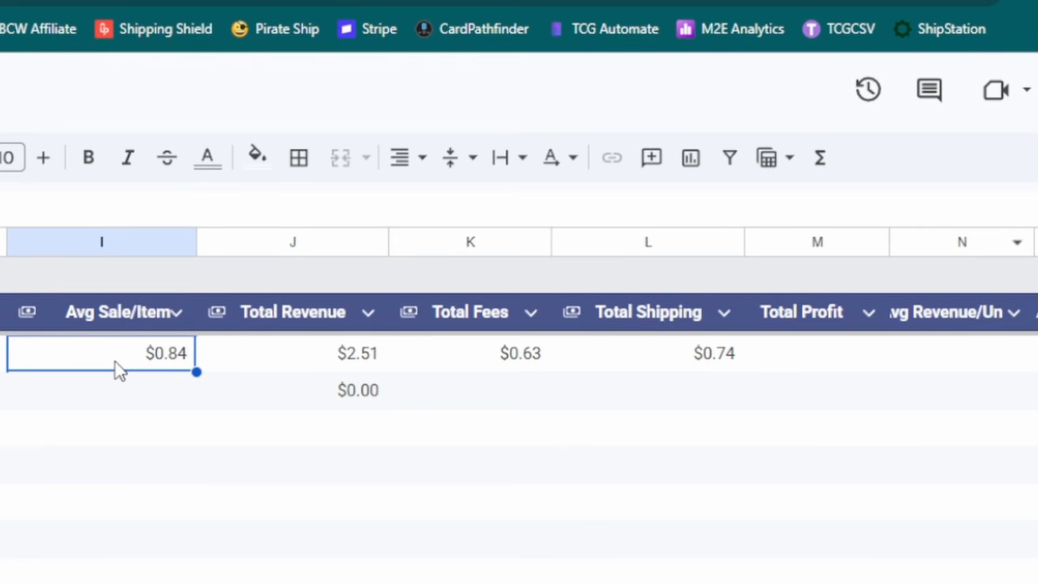
{"action": "left_click", "coordinate": [930, 364]}
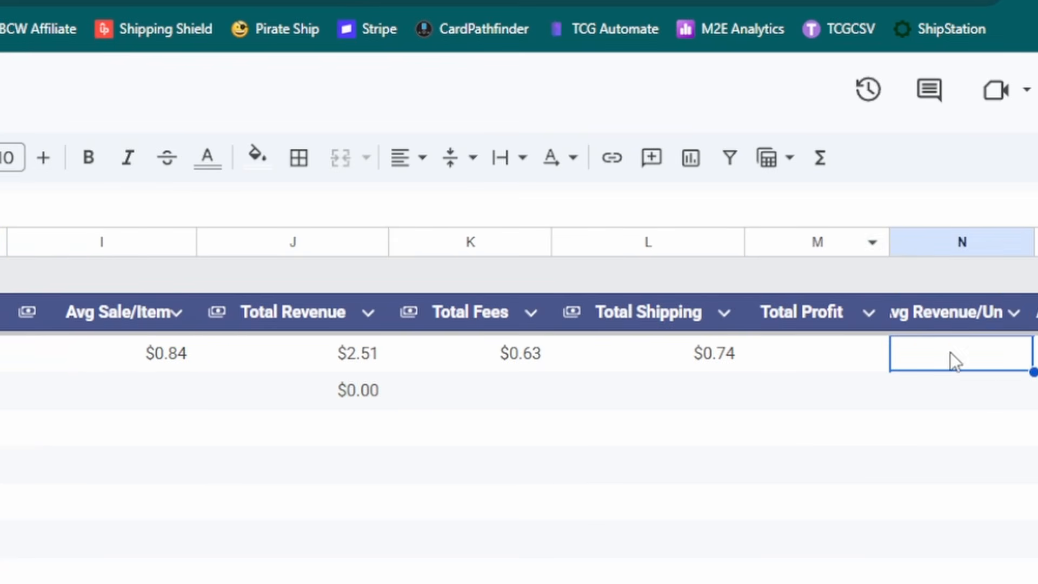
{"action": "right_click", "coordinate": [970, 250]}
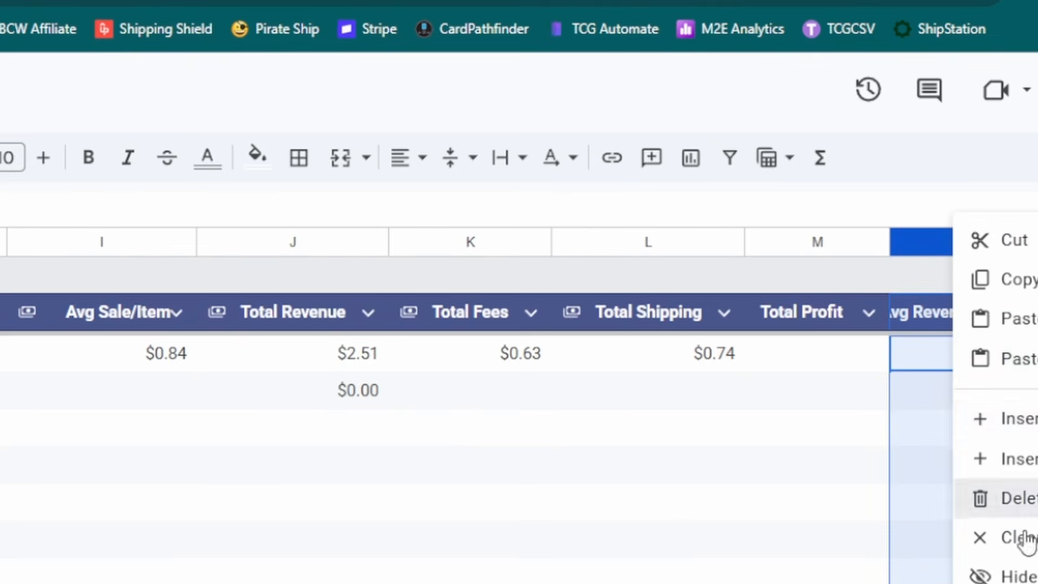
{"action": "left_click", "coordinate": [981, 497]}
{"action": "left_click", "coordinate": [851, 503]}
Step: Widen the Avg Profit/Unit column slightly
{"action": "left_click", "coordinate": [826, 358]}
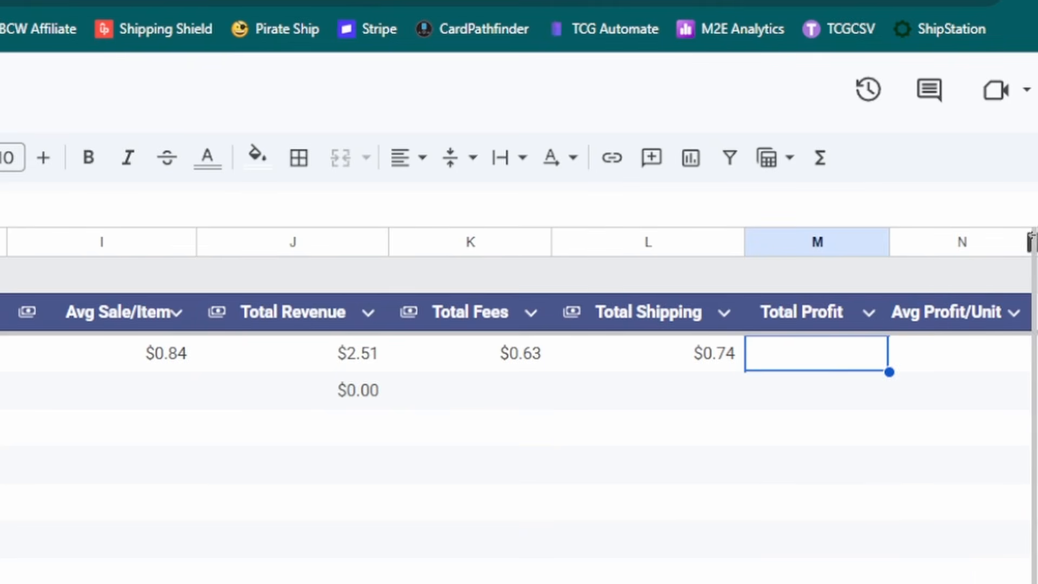
{"action": "left_click_drag", "start_coordinate": [1029, 241], "coordinate": [1035, 242]}
{"action": "left_click", "coordinate": [1000, 563]}
Step: Enter =J2-K2-L2 in the Total Profit cell M2 to subtract fees and shipping from revenue
{"action": "left_click", "coordinate": [773, 364]}
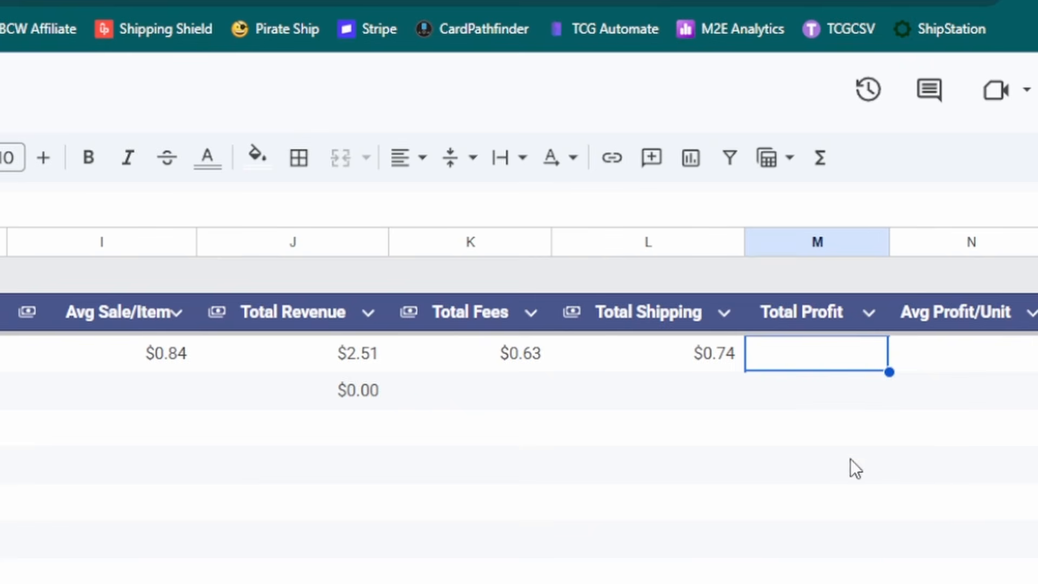
{"action": "type", "text": "="}
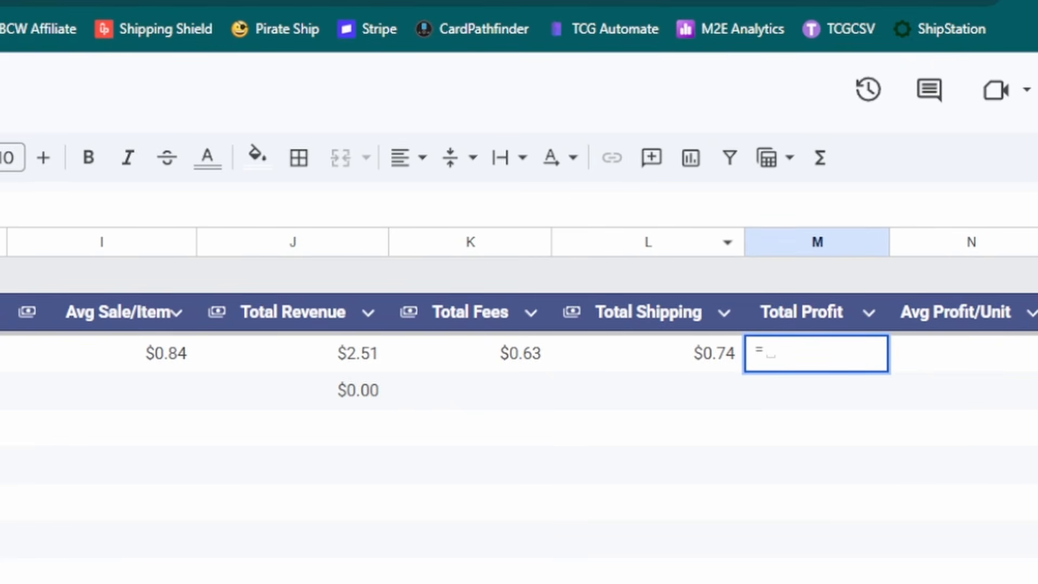
{"action": "left_click", "coordinate": [357, 354]}
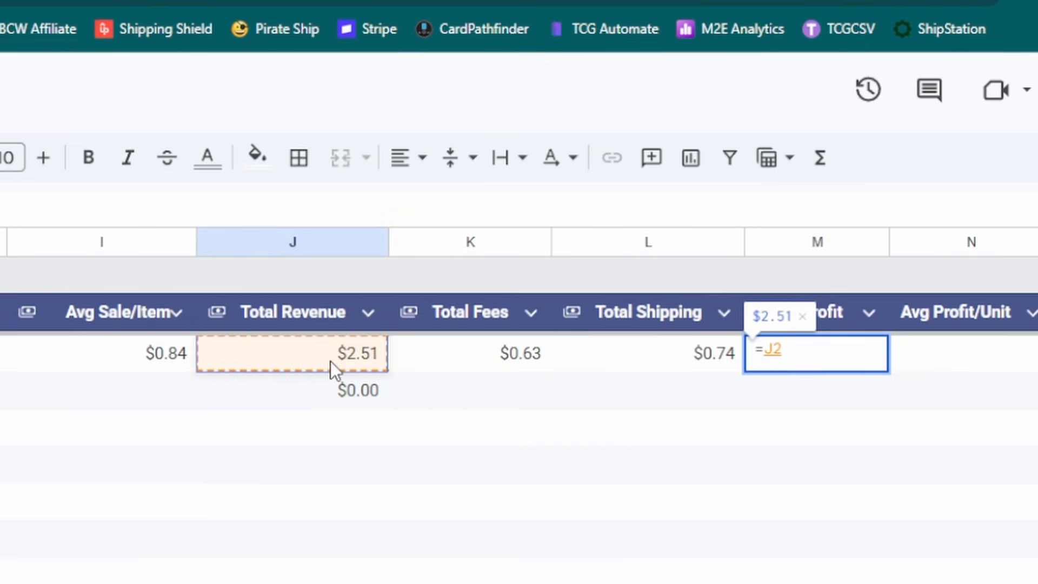
{"action": "type", "text": "-"}
{"action": "left_click", "coordinate": [463, 354]}
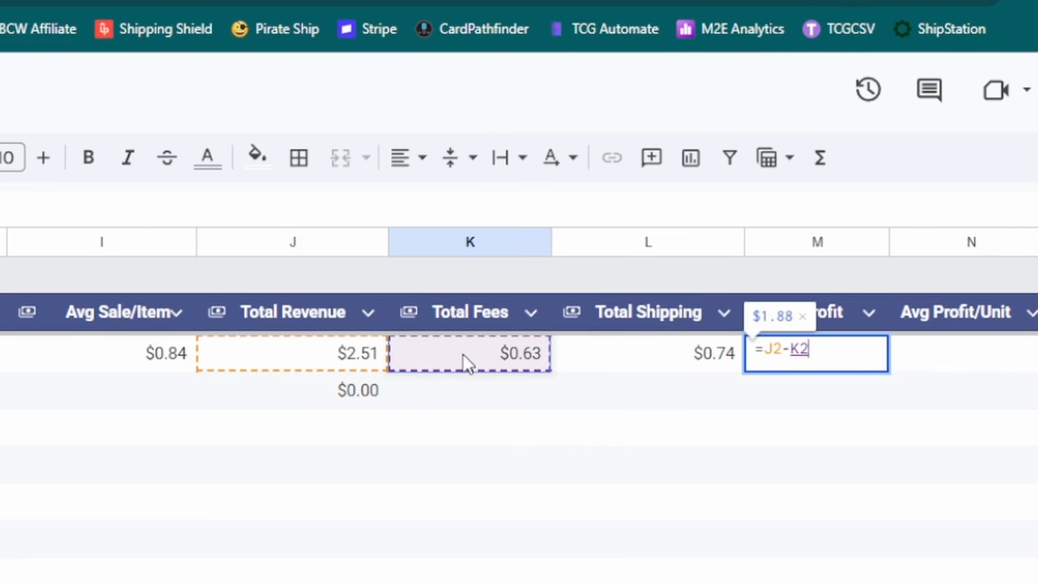
{"action": "type", "text": "-"}
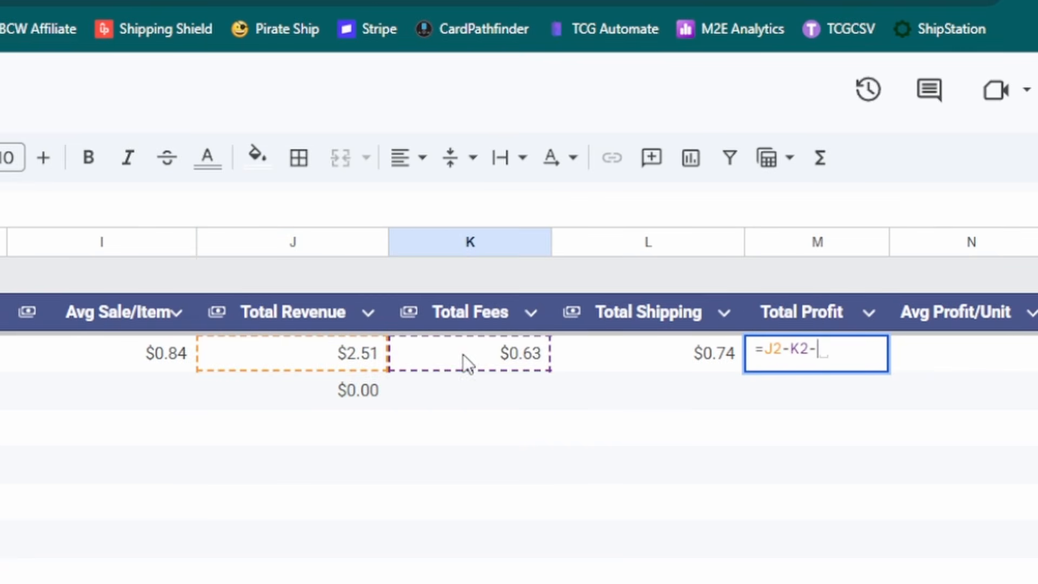
{"action": "left_click", "coordinate": [653, 342]}
{"action": "key", "text": "Return"}
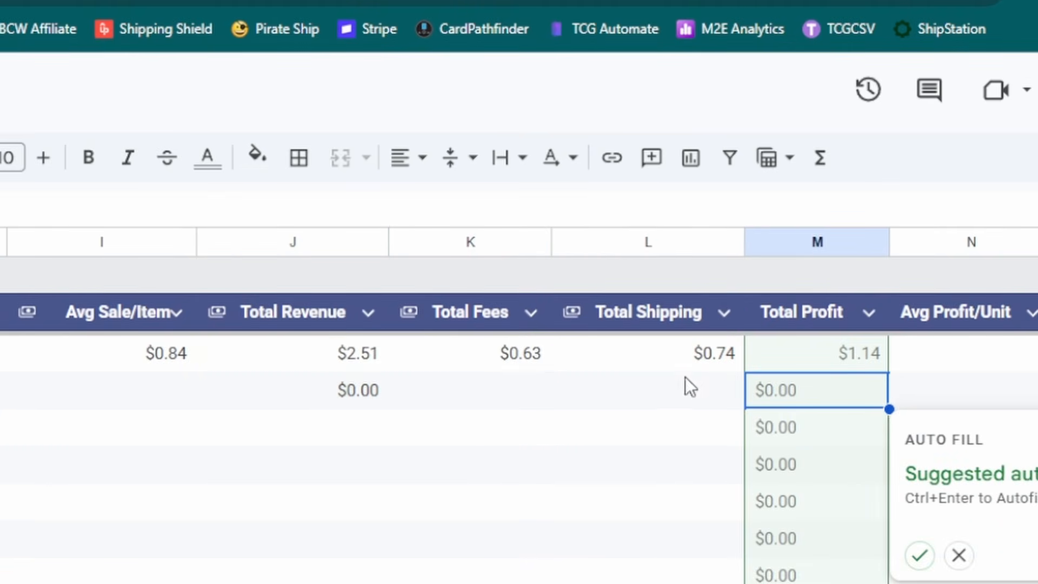
Step: Change the Total Profit formula in M2 to =IF(A2=0, ,J2-K2-L2) and accept the suggested autofill for the column
{"action": "left_click", "coordinate": [778, 364]}
{"action": "double_click", "coordinate": [779, 359]}
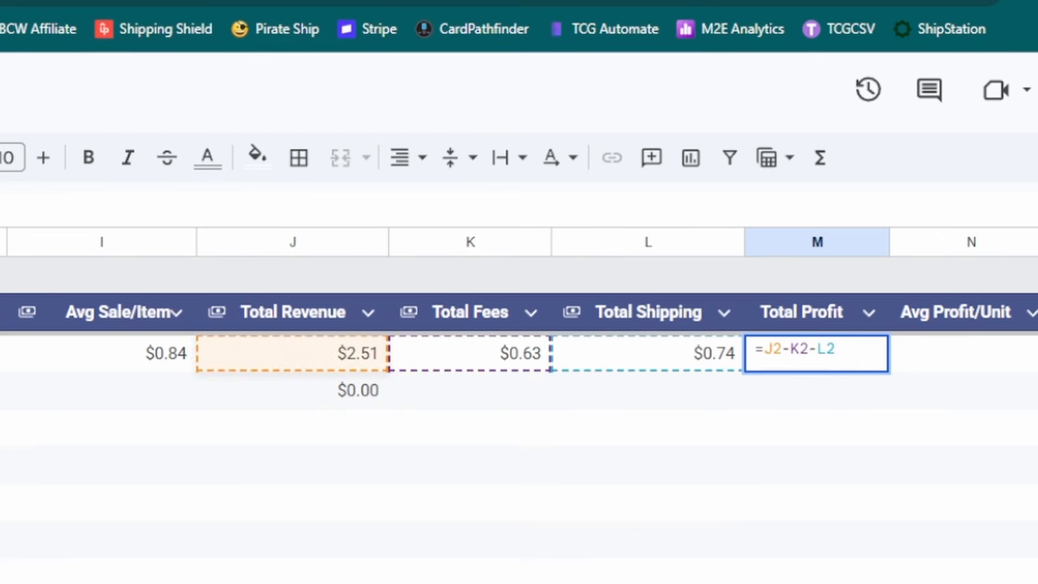
{"action": "type", "text": "IF(A2"}
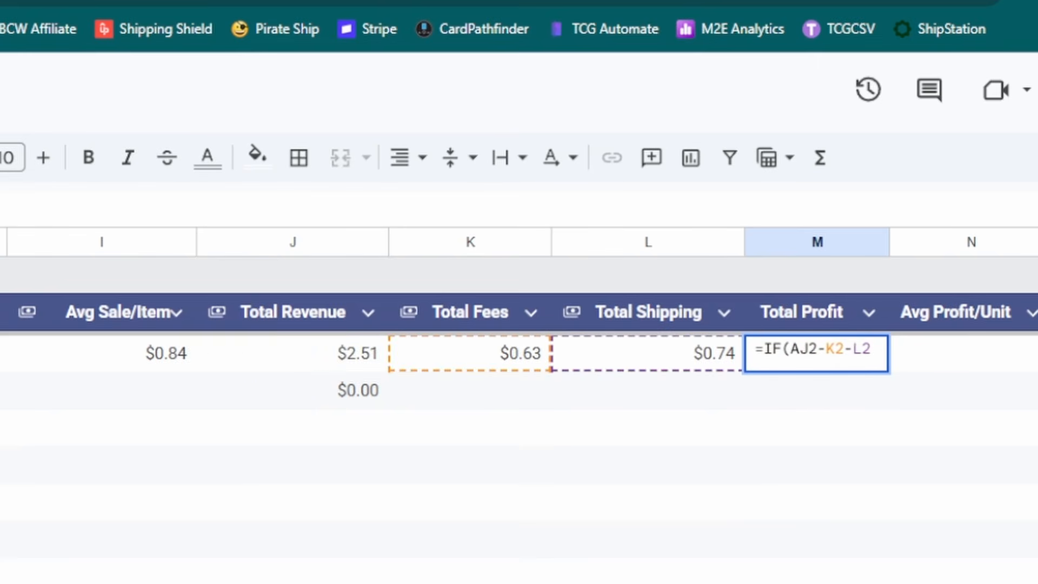
{"action": "type", "text": "="}
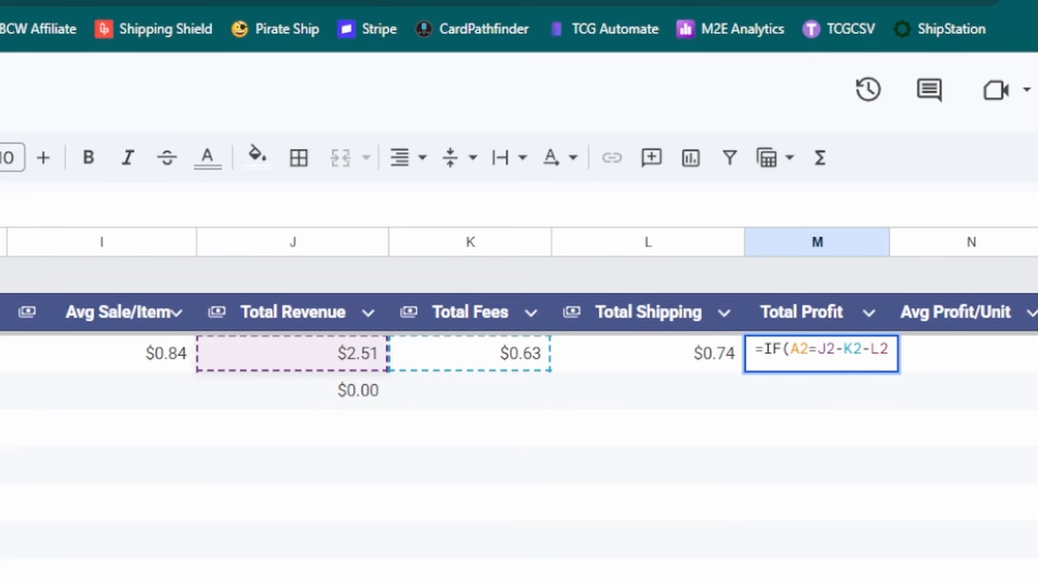
{"action": "type", "text": "0, ,"}
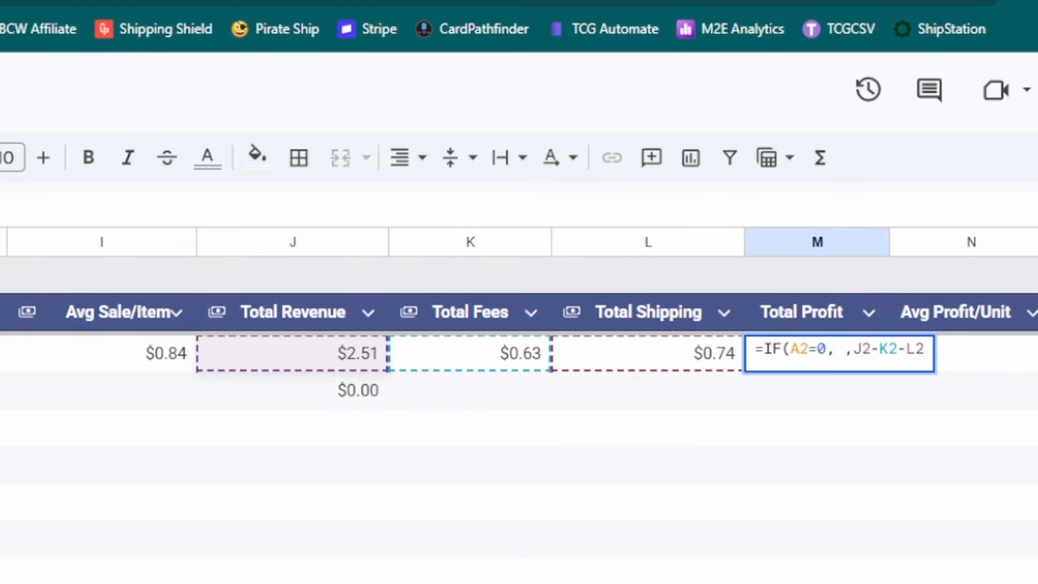
{"action": "type", "text": ")"}
{"action": "key", "text": "Return"}
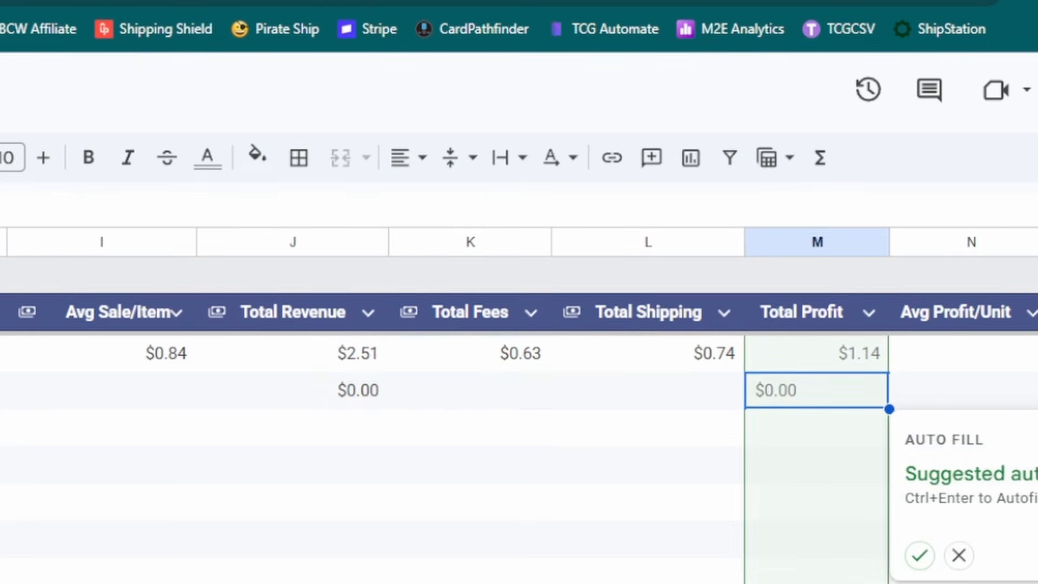
{"action": "left_click", "coordinate": [919, 555]}
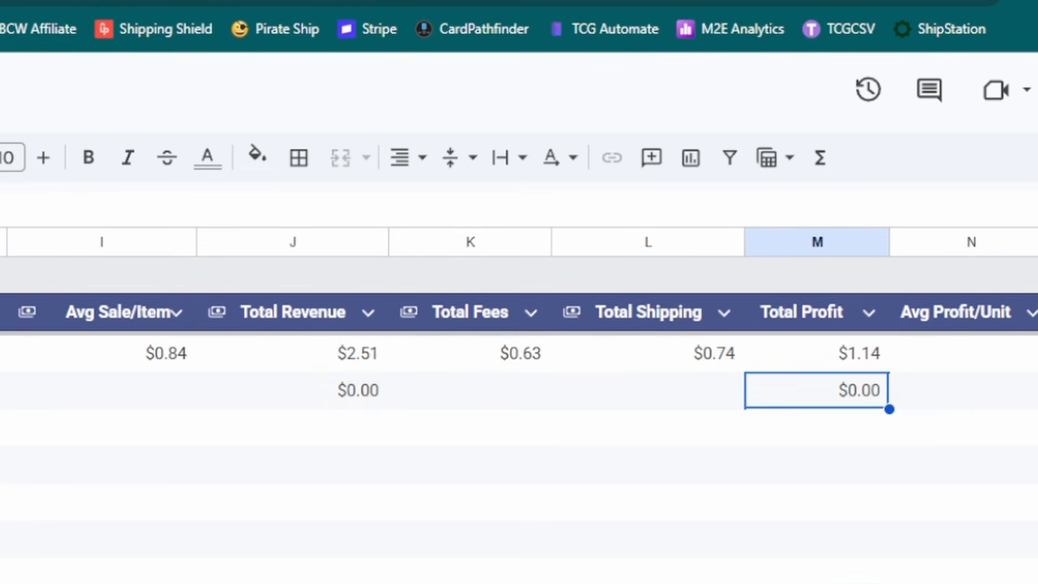
Step: Enter =IF(A2=0, , M2/G2) in the Avg Profit/Unit cell N2
{"action": "left_click", "coordinate": [937, 390]}
{"action": "key", "text": "Up"}
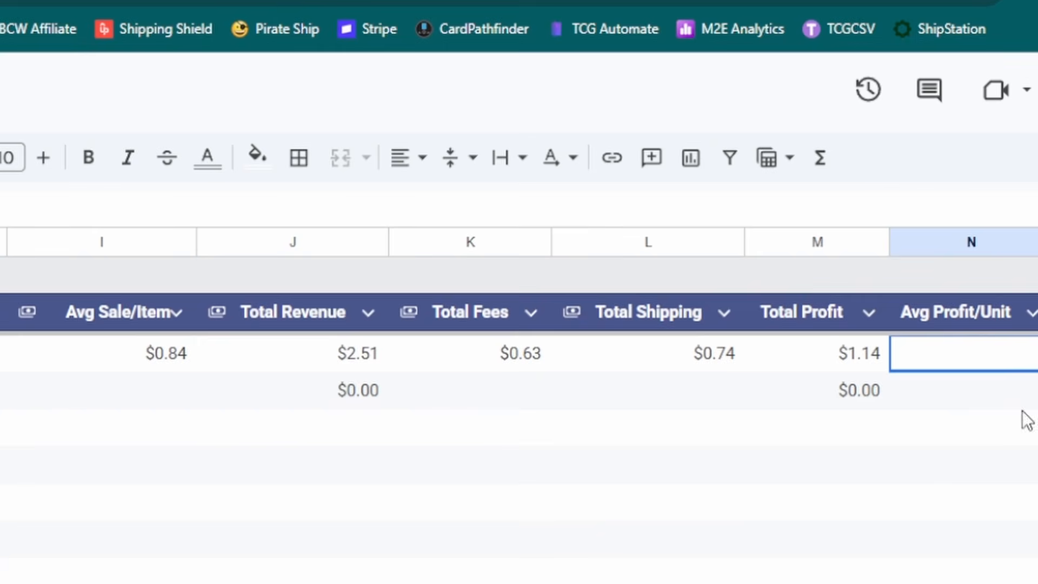
{"action": "left_click", "coordinate": [868, 365]}
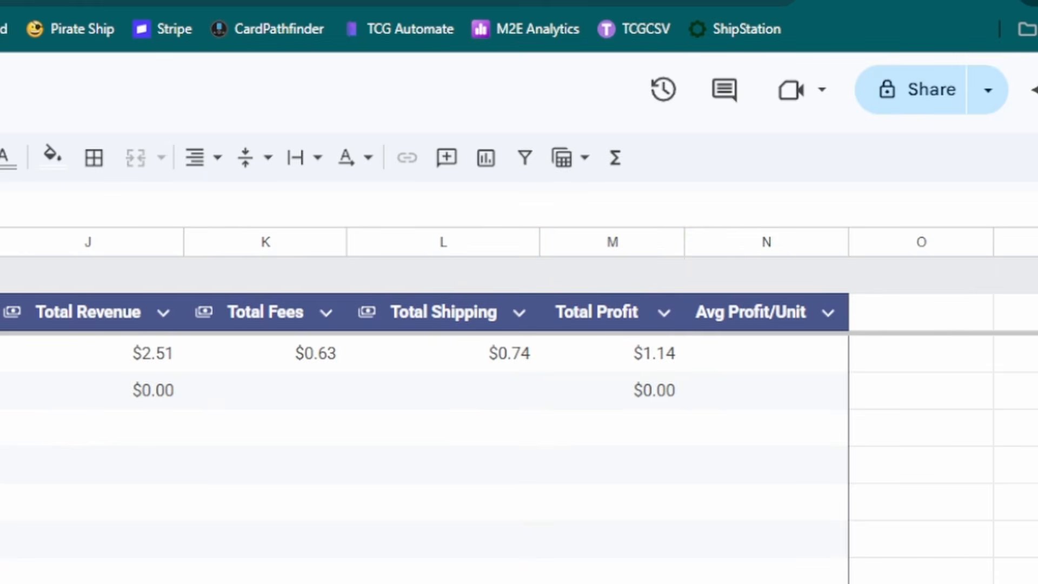
{"action": "left_click", "coordinate": [955, 361]}
{"action": "type", "text": "="}
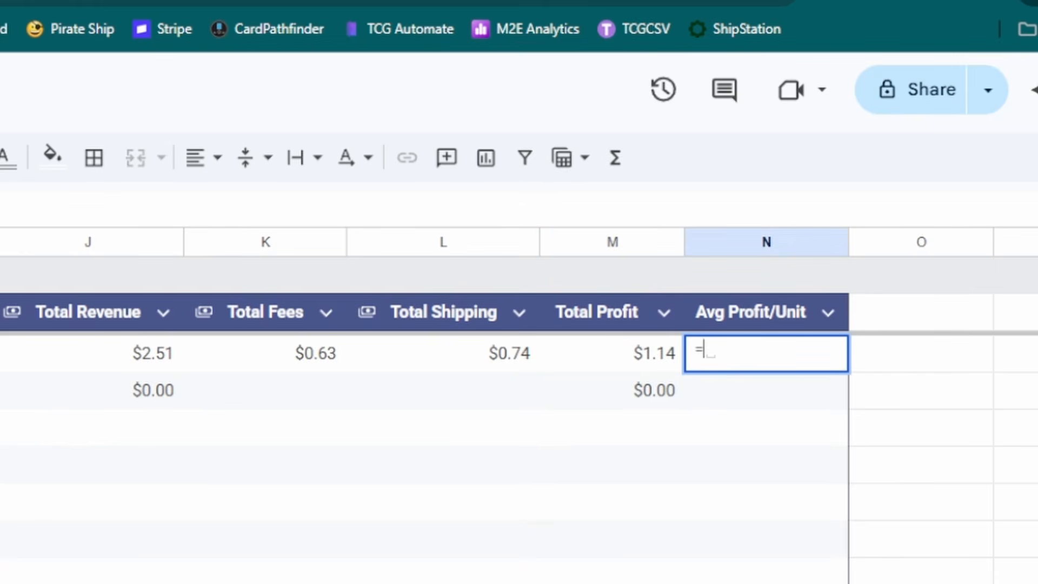
{"action": "type", "text": "IF(A2"}
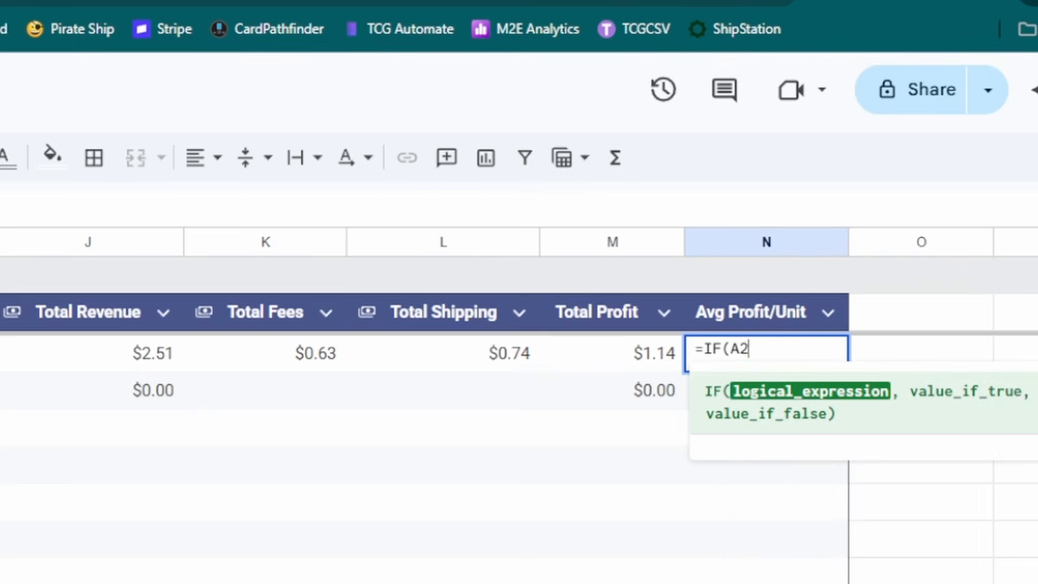
{"action": "type", "text": "=0, ,"}
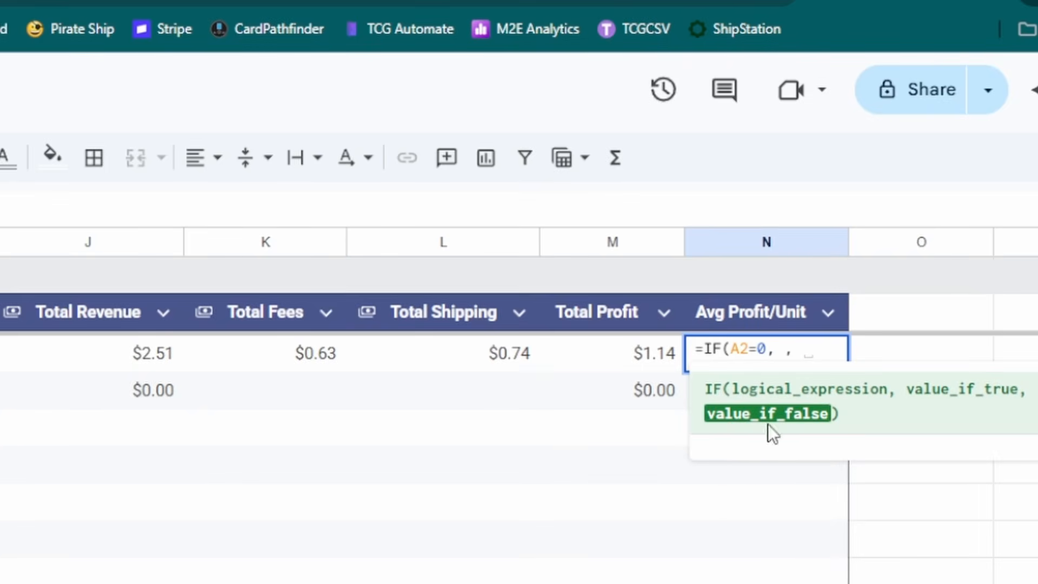
{"action": "left_click", "coordinate": [667, 342]}
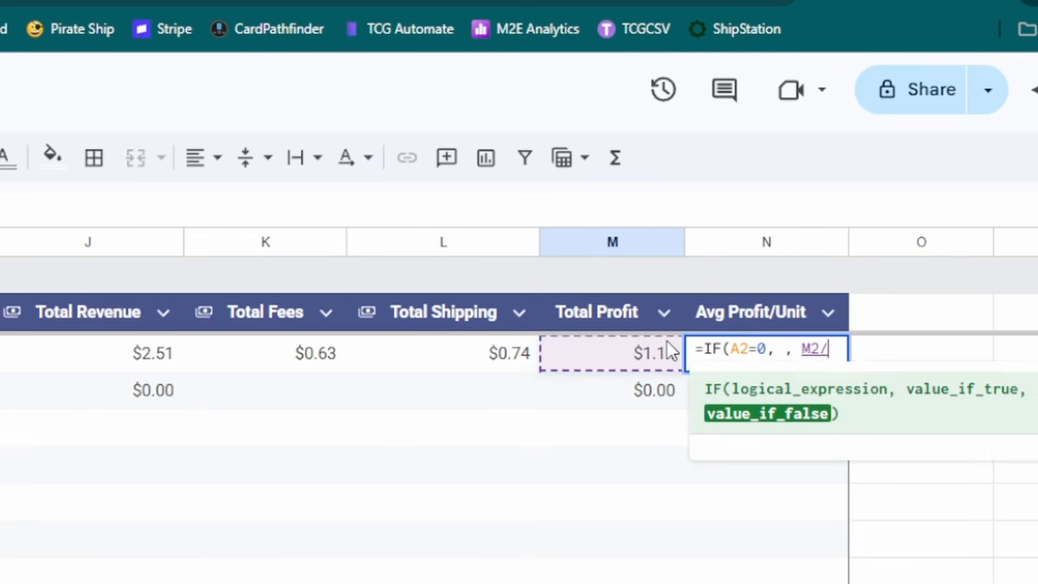
{"action": "type", "text": "/G2"}
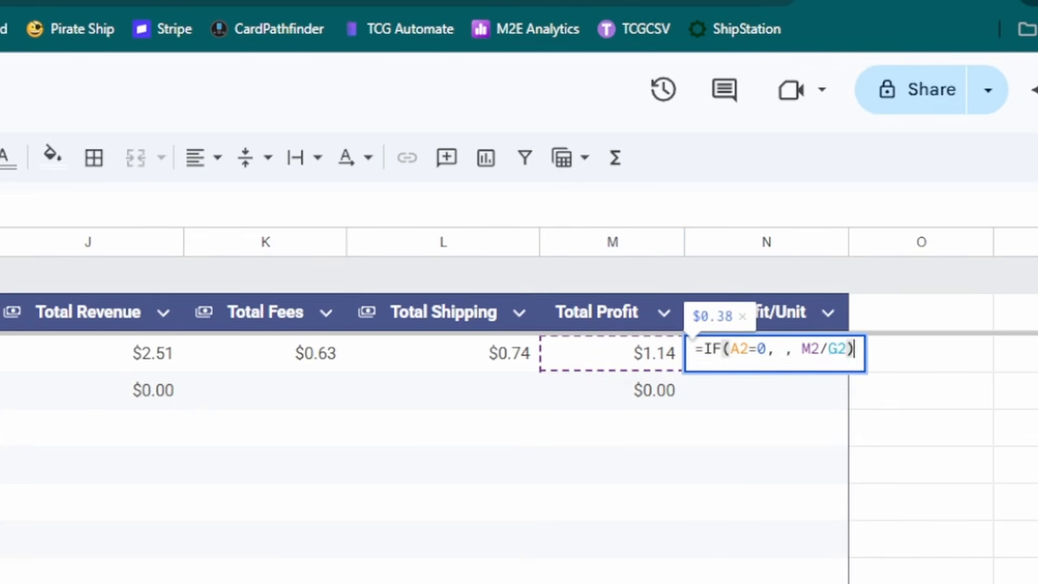
{"action": "key", "text": "Return"}
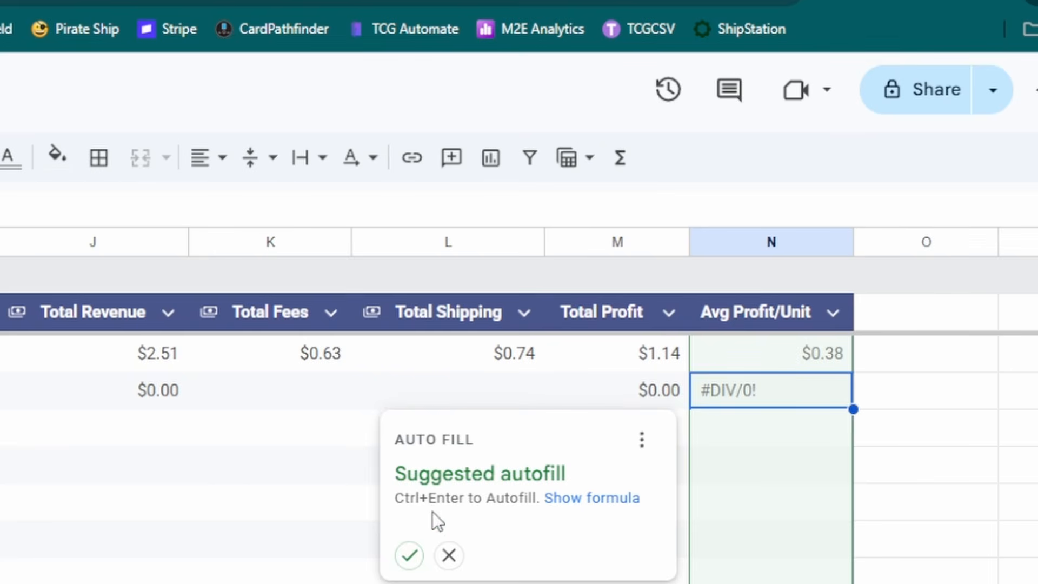
Step: Accept the suggested autofill for Avg Profit/Unit and change the N2 formula to =IFERROR(IF(A2=0, , M2/G2), )
{"action": "left_click", "coordinate": [408, 553]}
{"action": "left_click", "coordinate": [798, 366]}
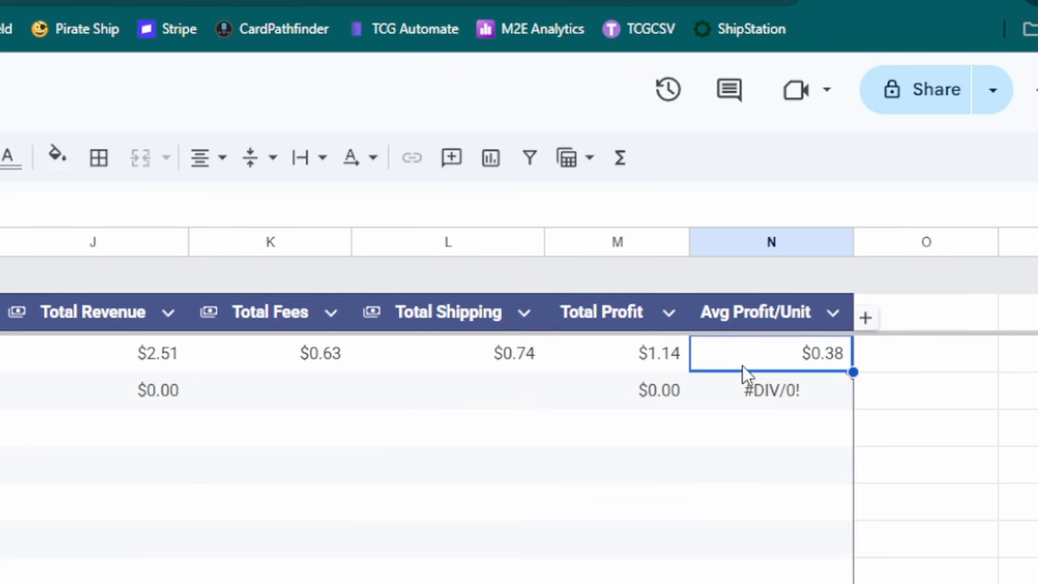
{"action": "key", "text": "F2"}
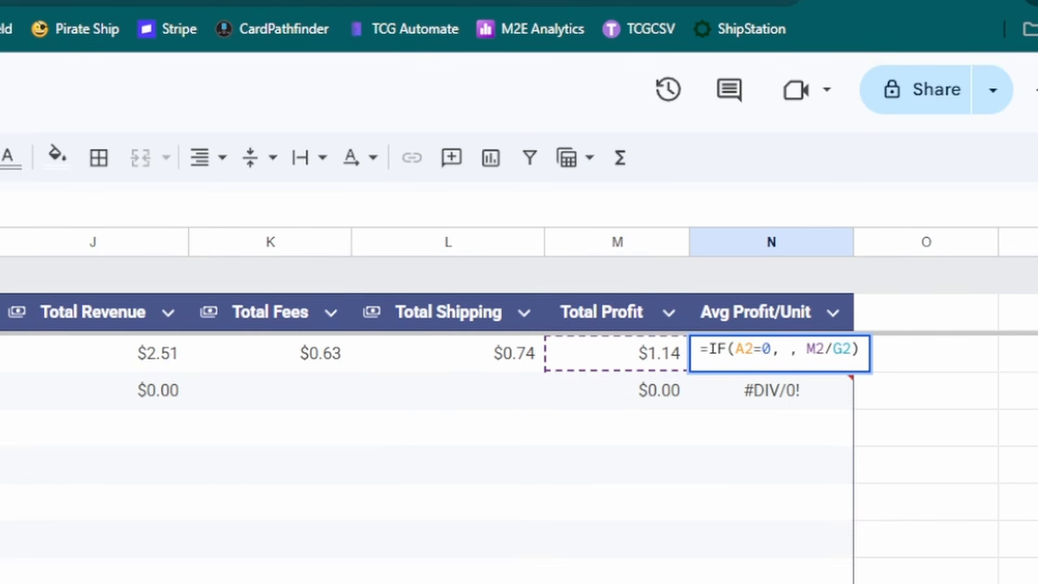
{"action": "type", "text": "IFERr"}
{"action": "key", "text": "BackSpace"}
{"action": "type", "text": "Ror"}
{"action": "key", "text": "BackSpace"}
{"action": "key", "text": "BackSpace"}
{"action": "type", "text": "OR"}
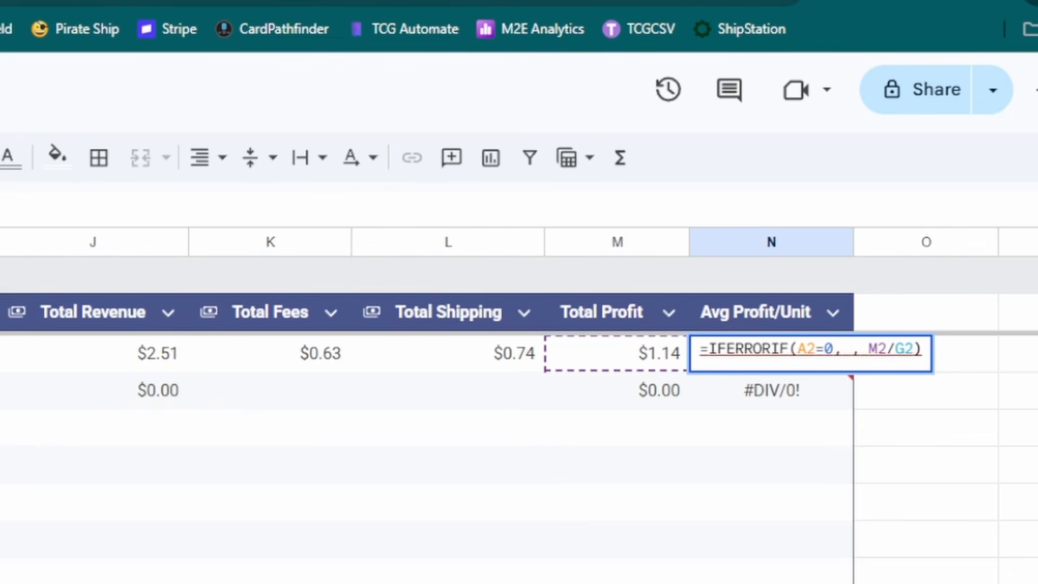
{"action": "type", "text": "("}
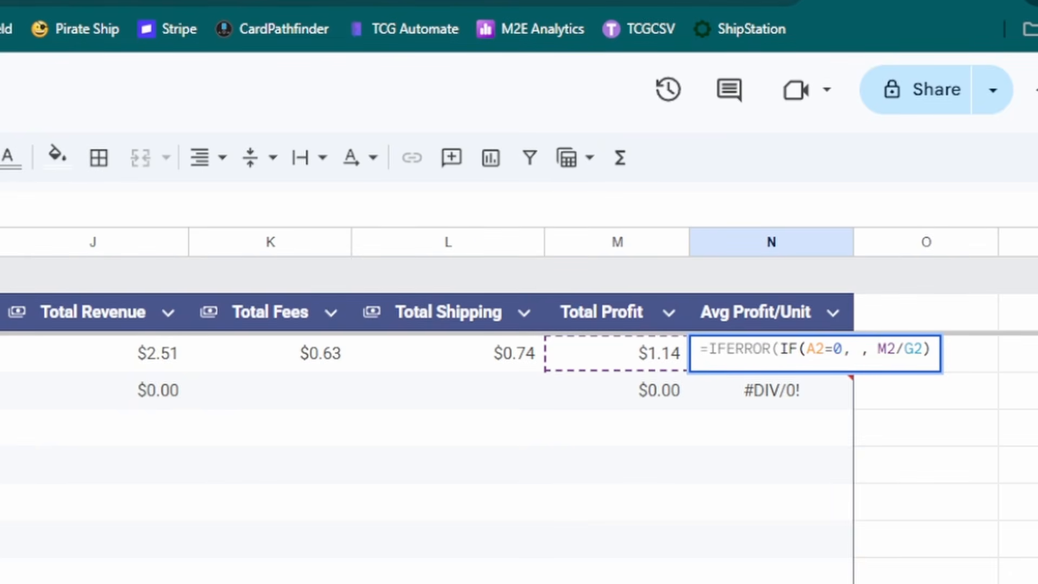
{"action": "type", "text": ", "}
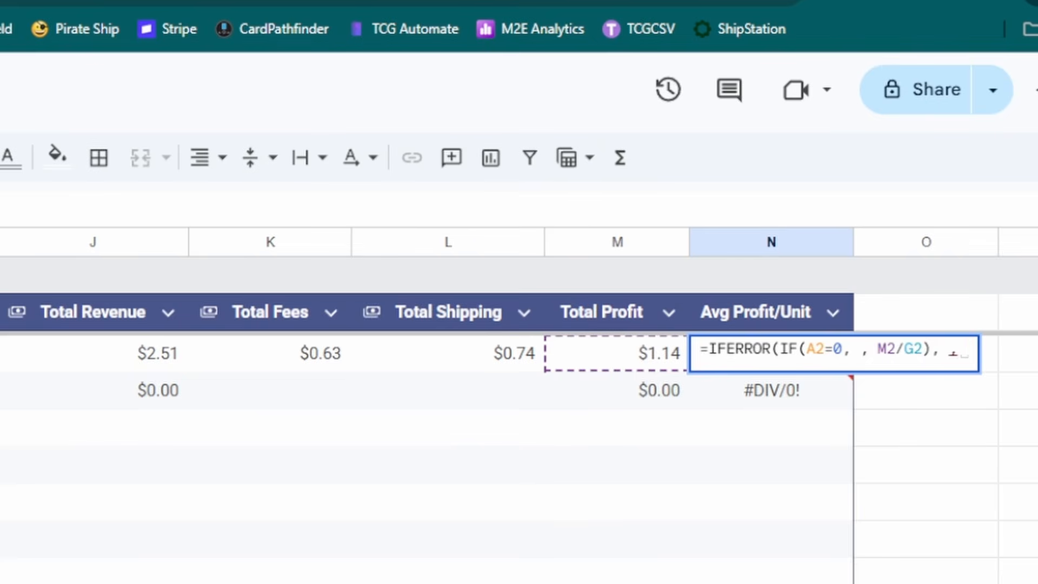
{"action": "type", "text": ")"}
{"action": "key", "text": "Return"}
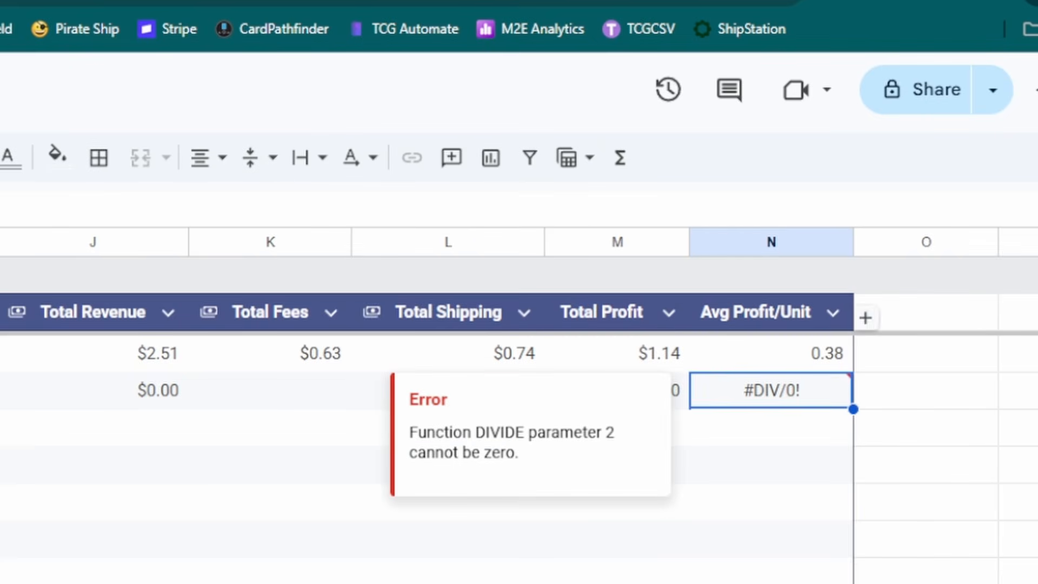
Step: Fill the N2 formula down the Avg Profit/Unit column and format the column as currency
{"action": "left_click", "coordinate": [738, 366]}
{"action": "left_click", "coordinate": [777, 262]}
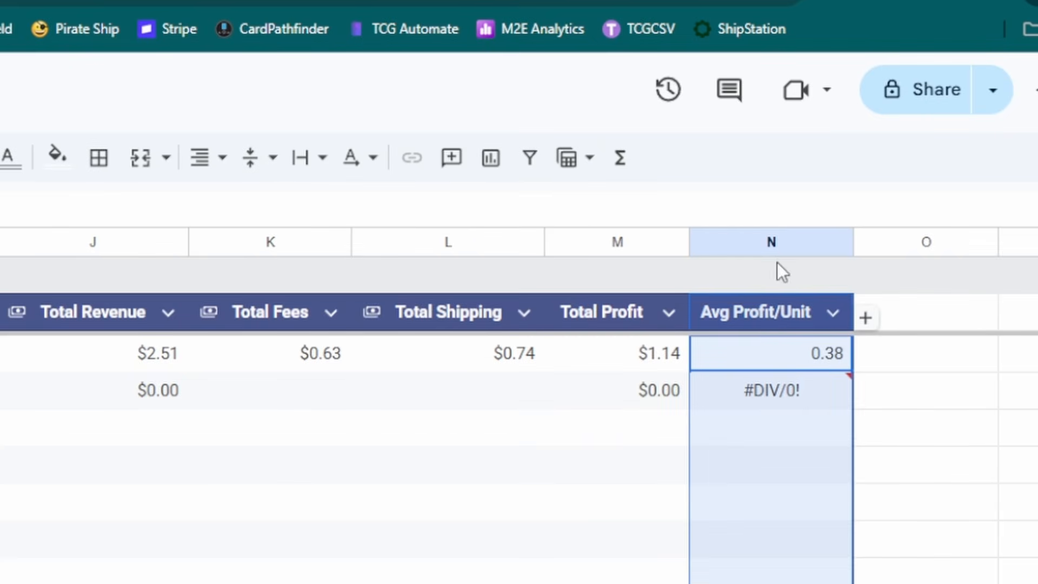
{"action": "left_click", "coordinate": [760, 316]}
{"action": "key", "text": "ctrl+d"}
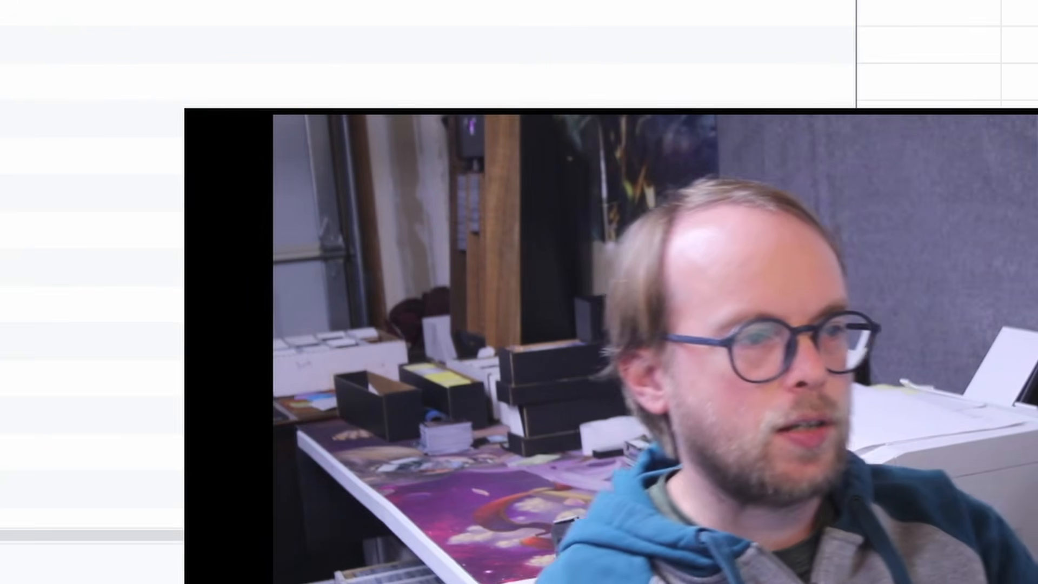
Step: Review the Added sheet's SKU, date, item detail, quantity and cost columns
{"action": "left_click_drag", "start_coordinate": [303, 534], "coordinate": [10, 534]}
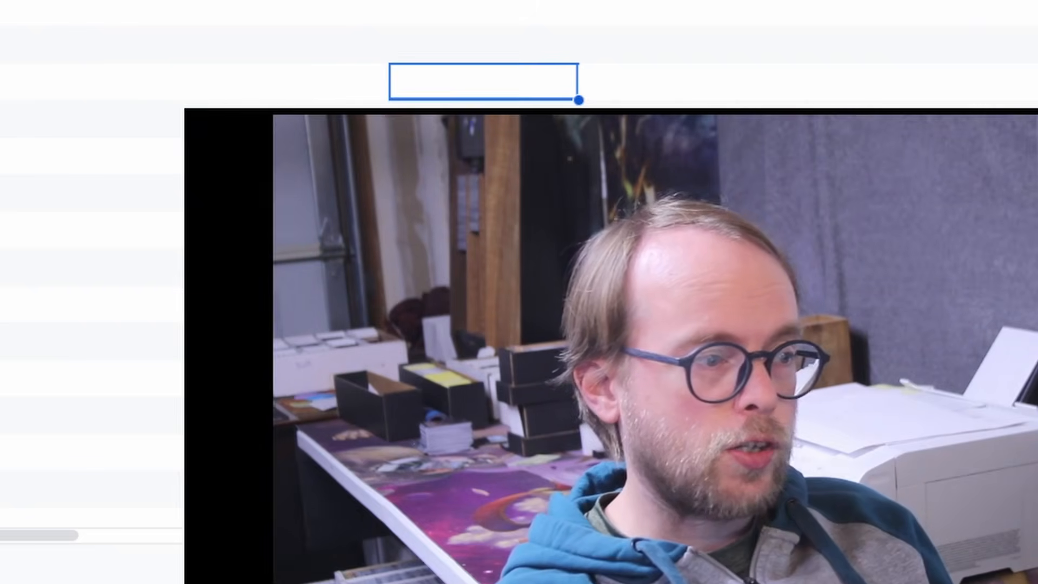
{"action": "key", "text": "ctrl+shift+Page_Down"}
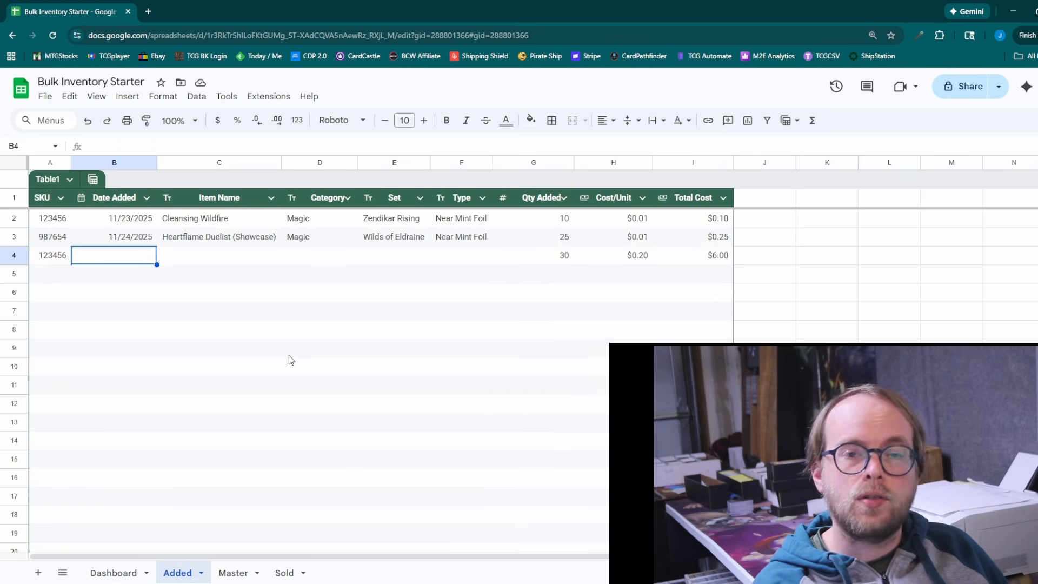
{"action": "left_click_drag", "start_coordinate": [81, 291], "coordinate": [79, 366]}
{"action": "left_click", "coordinate": [50, 295]}
{"action": "left_click_drag", "start_coordinate": [57, 273], "coordinate": [66, 387]}
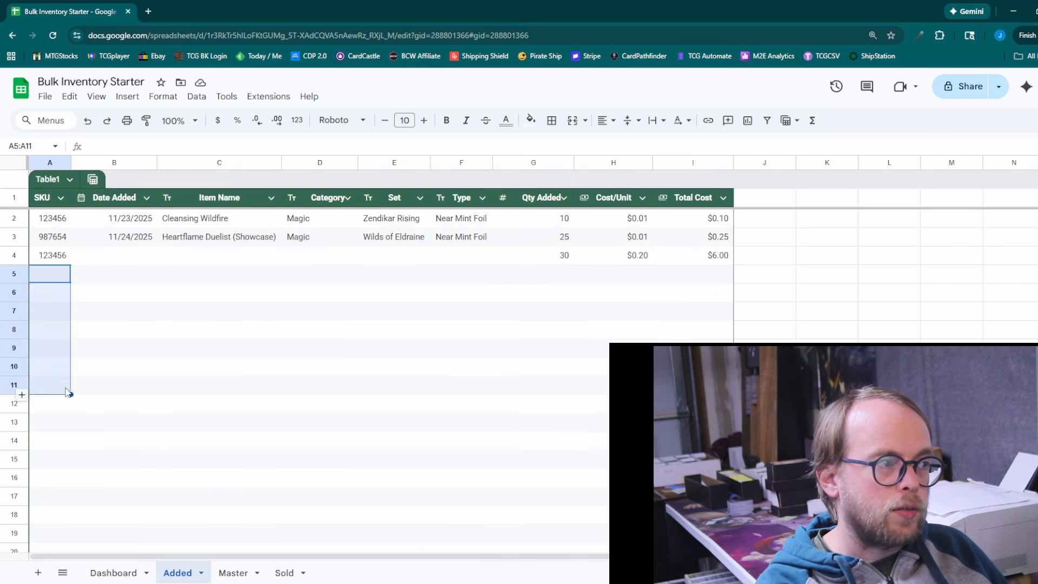
{"action": "left_click_drag", "start_coordinate": [97, 275], "coordinate": [139, 421]}
{"action": "left_click_drag", "start_coordinate": [184, 292], "coordinate": [294, 373]}
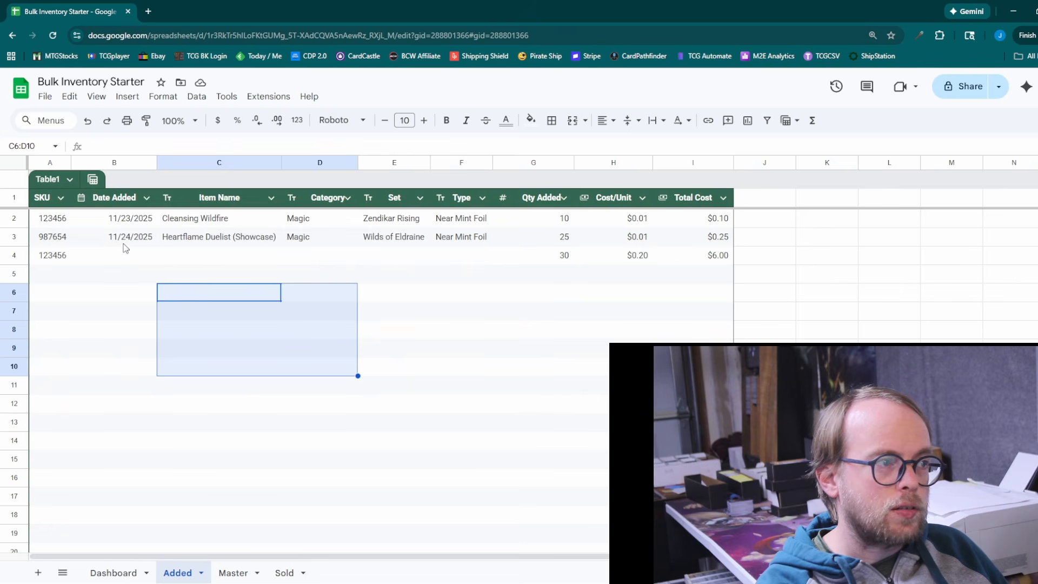
{"action": "left_click_drag", "start_coordinate": [689, 349], "coordinate": [686, 365]}
{"action": "left_click_drag", "start_coordinate": [546, 275], "coordinate": [622, 387]}
{"action": "left_click_drag", "start_coordinate": [695, 365], "coordinate": [702, 348]}
Step: Review the Sold sheet's order number, SKU, date and item columns, including the rows available for new orders
{"action": "left_click", "coordinate": [285, 572]}
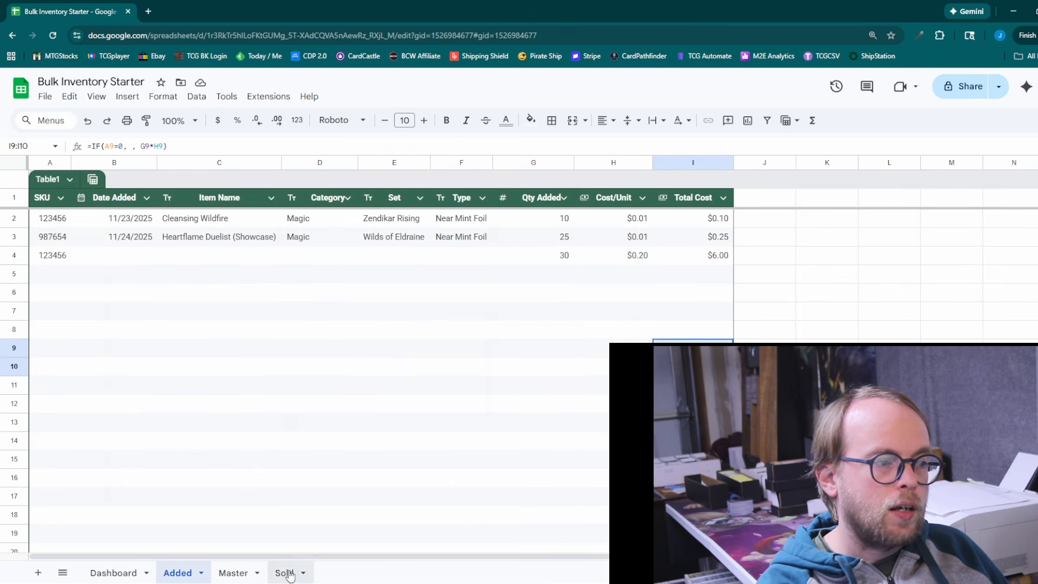
{"action": "left_click_drag", "start_coordinate": [46, 292], "coordinate": [120, 351]}
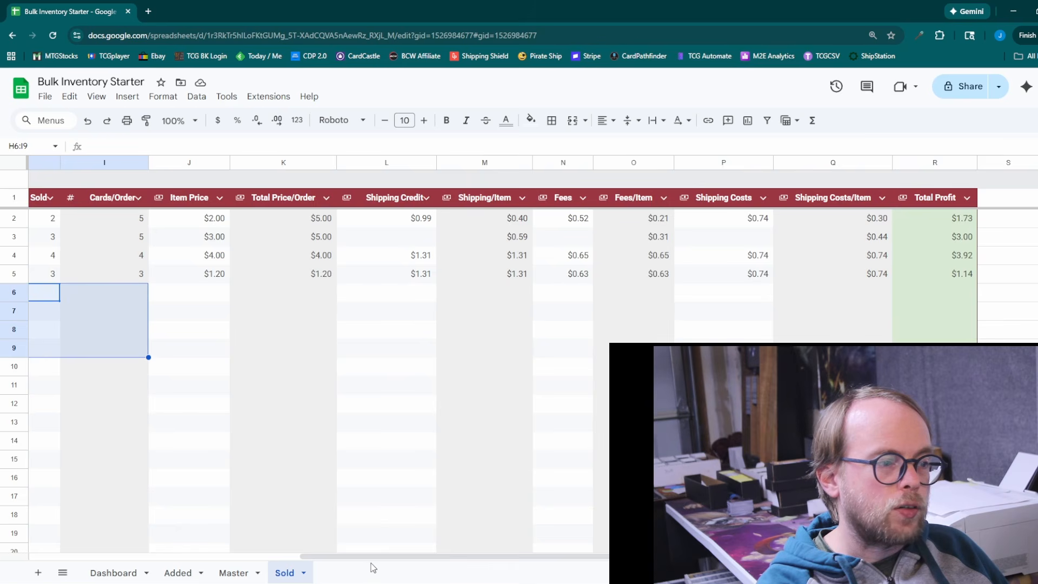
{"action": "left_click_drag", "start_coordinate": [375, 565], "coordinate": [104, 564]}
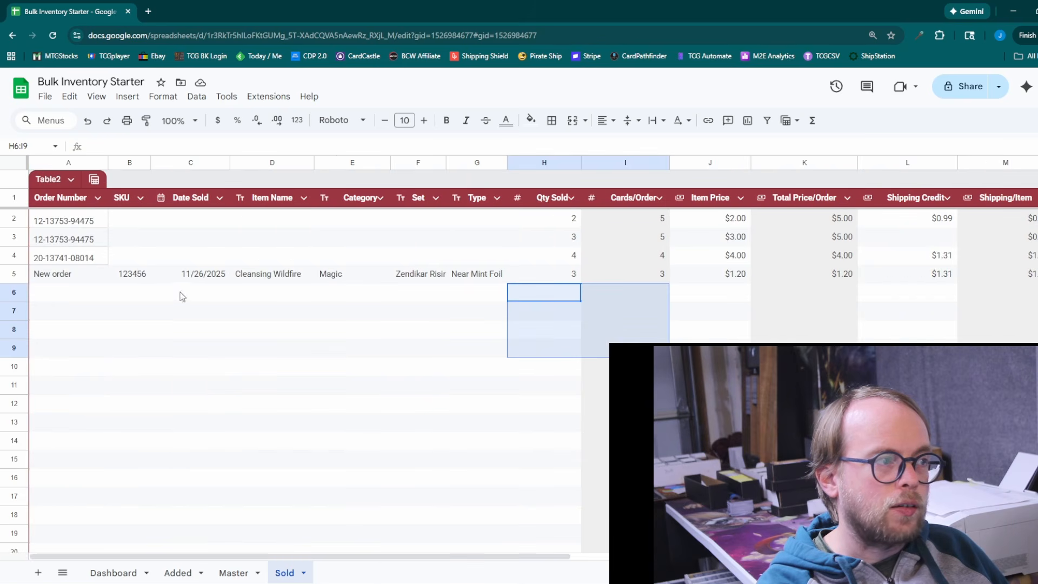
{"action": "left_click_drag", "start_coordinate": [73, 312], "coordinate": [90, 403]}
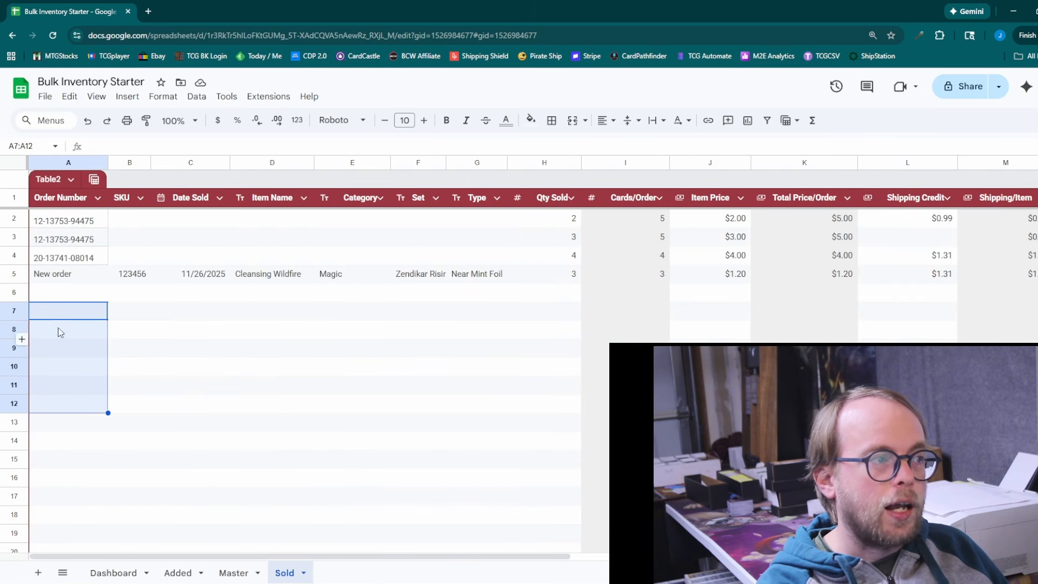
{"action": "left_click_drag", "start_coordinate": [60, 330], "coordinate": [187, 403]}
{"action": "left_click_drag", "start_coordinate": [159, 320], "coordinate": [181, 358]}
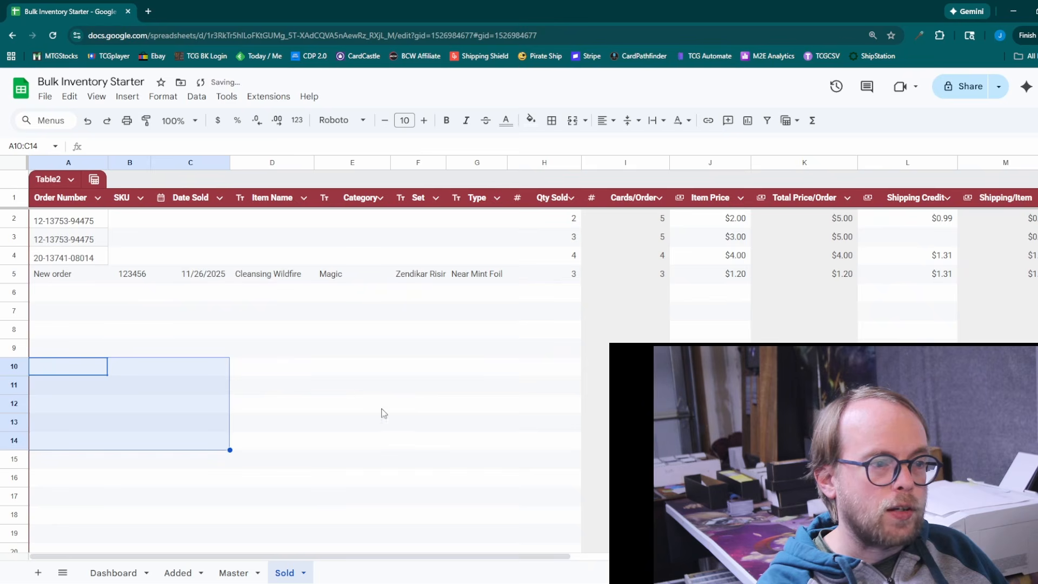
{"action": "left_click", "coordinate": [357, 402]}
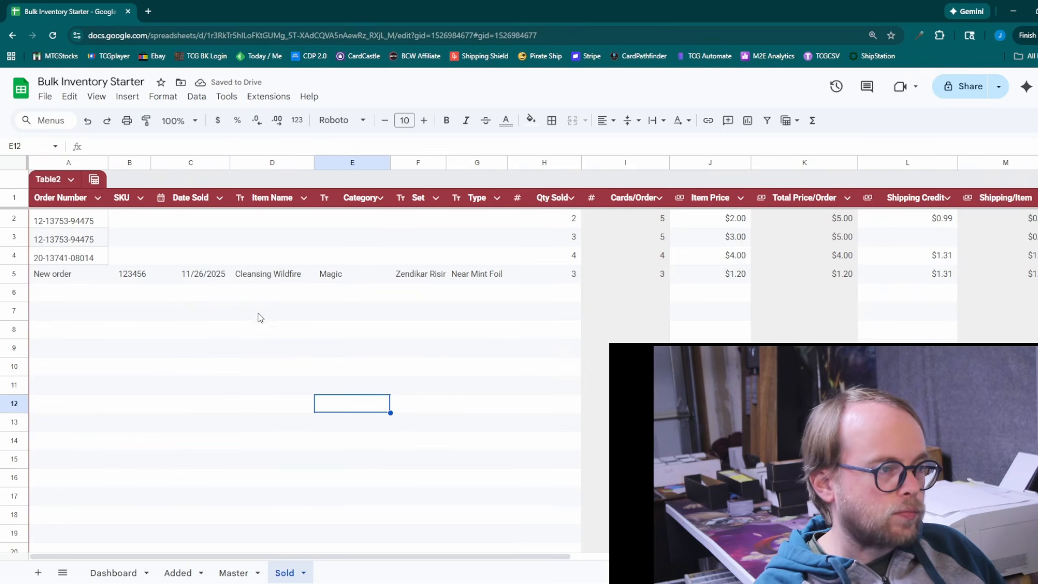
{"action": "left_click", "coordinate": [264, 282]}
{"action": "left_click", "coordinate": [433, 336]}
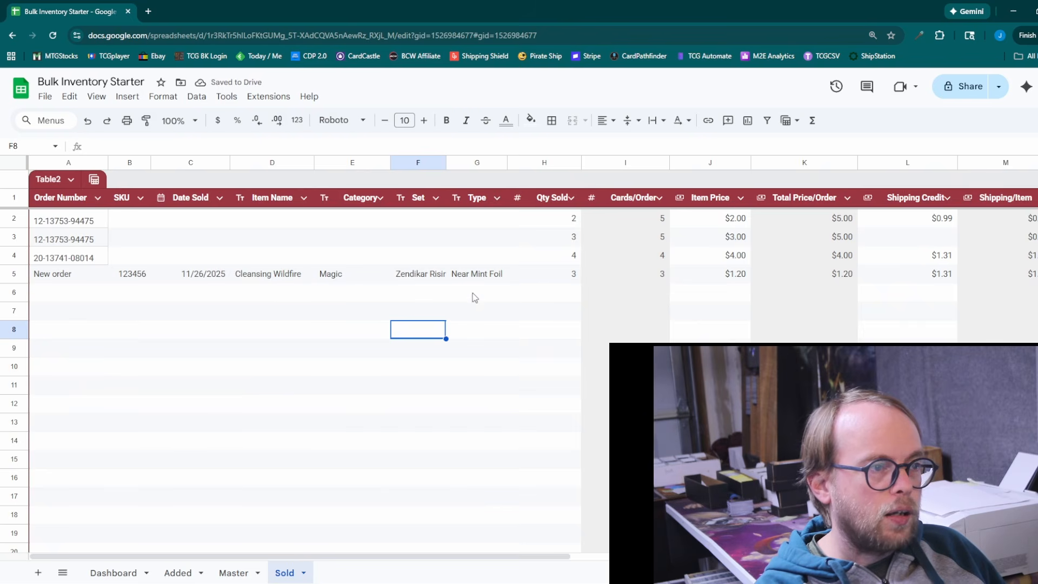
Step: Examine the Master sheet's SKU, Total Revenue, Total Sold, Current Stock and Avg Sale/Item formulas in row 2
{"action": "left_click", "coordinate": [241, 573]}
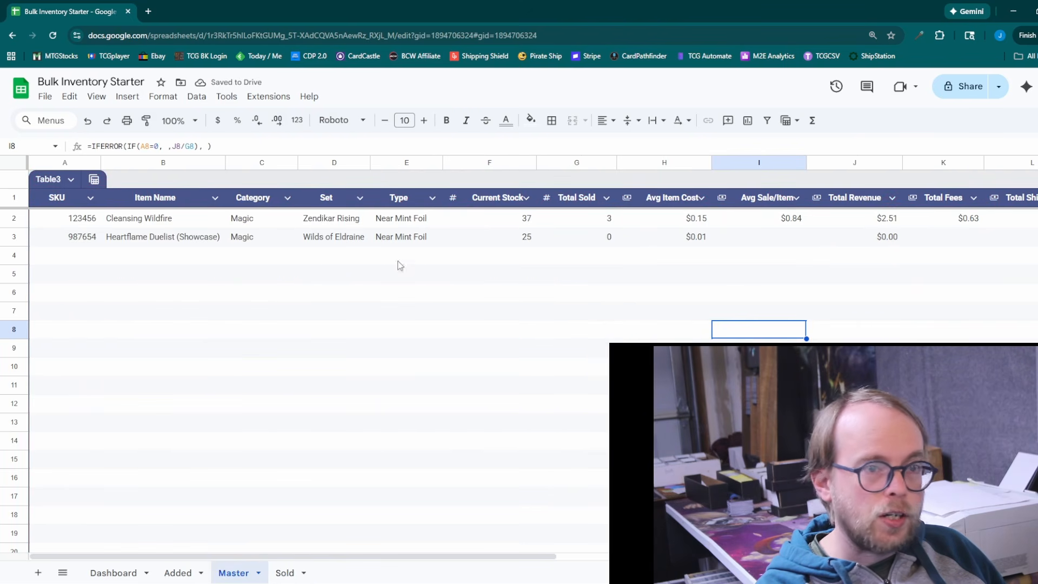
{"action": "scroll", "coordinate": [385, 551], "scroll_direction": "right", "scroll_amount": 5}
{"action": "scroll", "coordinate": [324, 540], "scroll_direction": "left", "scroll_amount": 5}
{"action": "left_click", "coordinate": [79, 222]}
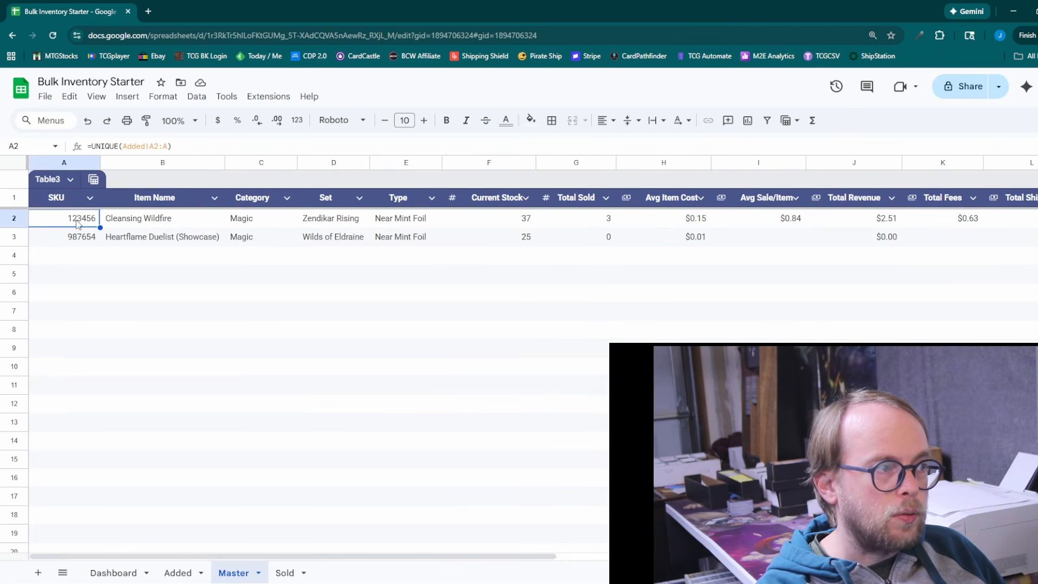
{"action": "left_click_drag", "start_coordinate": [451, 556], "coordinate": [651, 557]}
{"action": "left_click", "coordinate": [445, 221]}
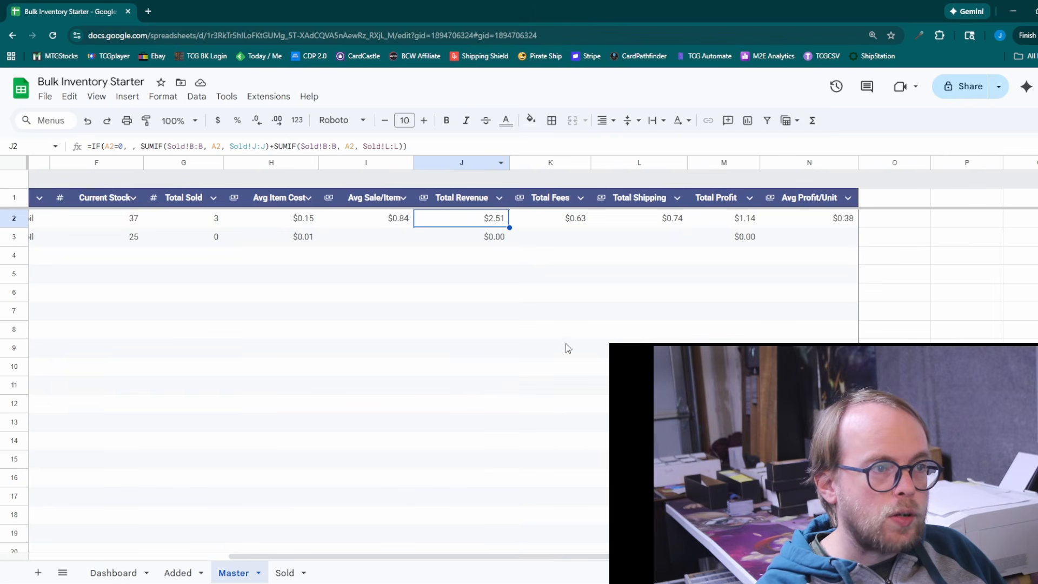
{"action": "left_click", "coordinate": [223, 224]}
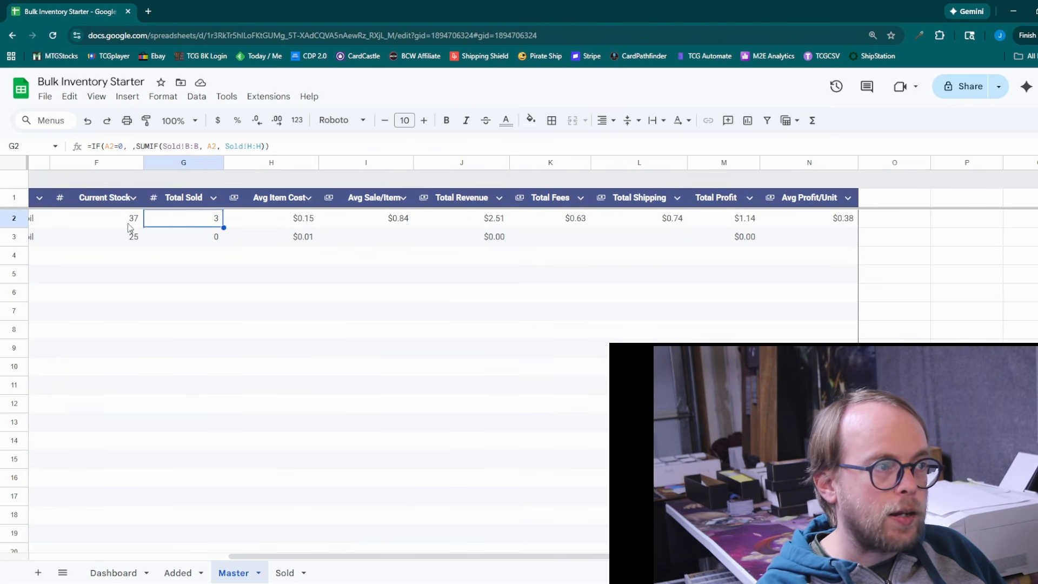
{"action": "left_click", "coordinate": [125, 225]}
{"action": "left_click", "coordinate": [427, 222]}
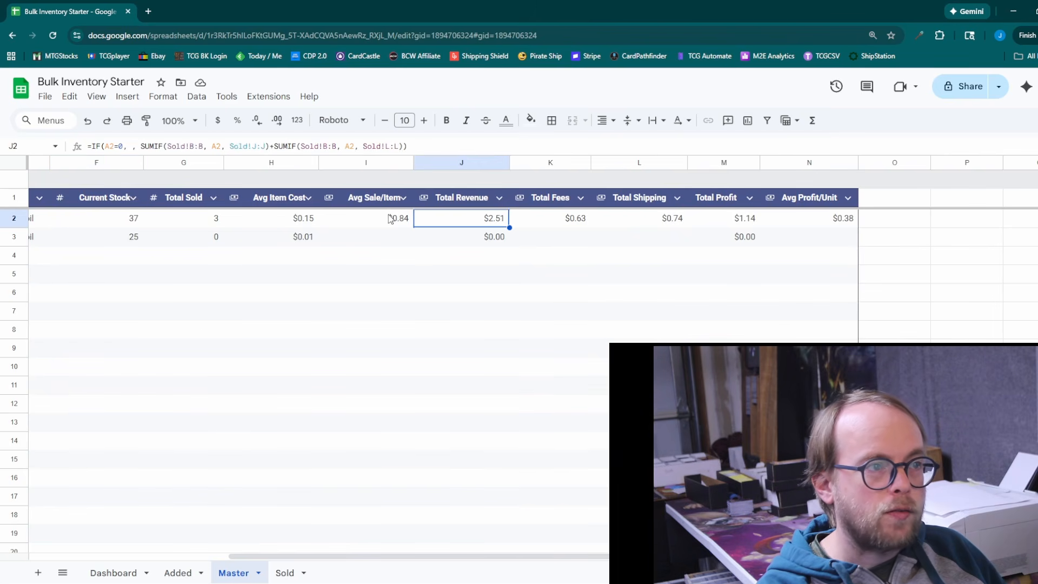
{"action": "left_click", "coordinate": [393, 219]}
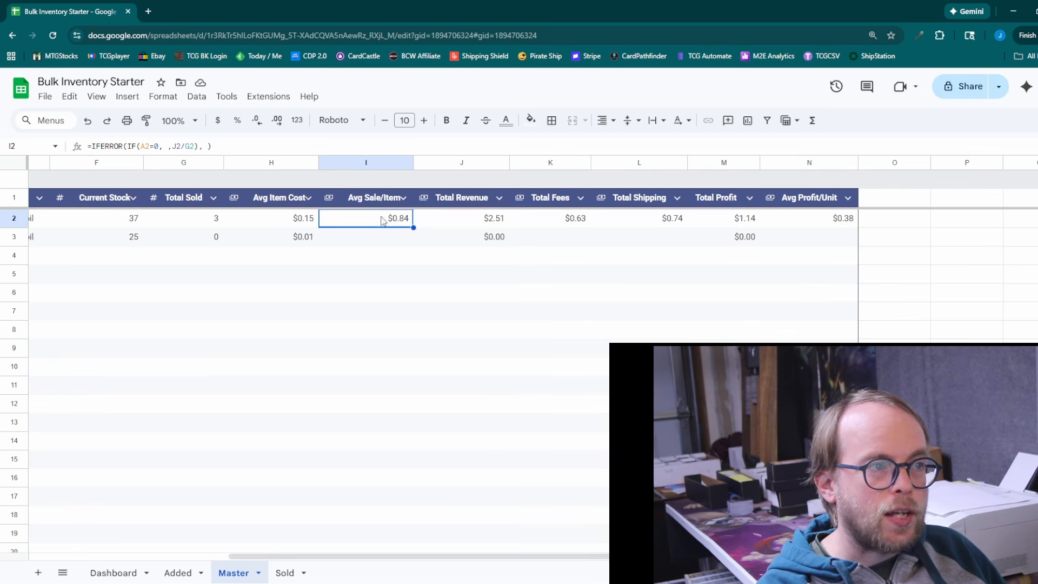
Step: Check the Master sheet's Total Profit and Avg Profit/Unit formulas and look over the full table from SKU to profit
{"action": "left_click", "coordinate": [816, 227]}
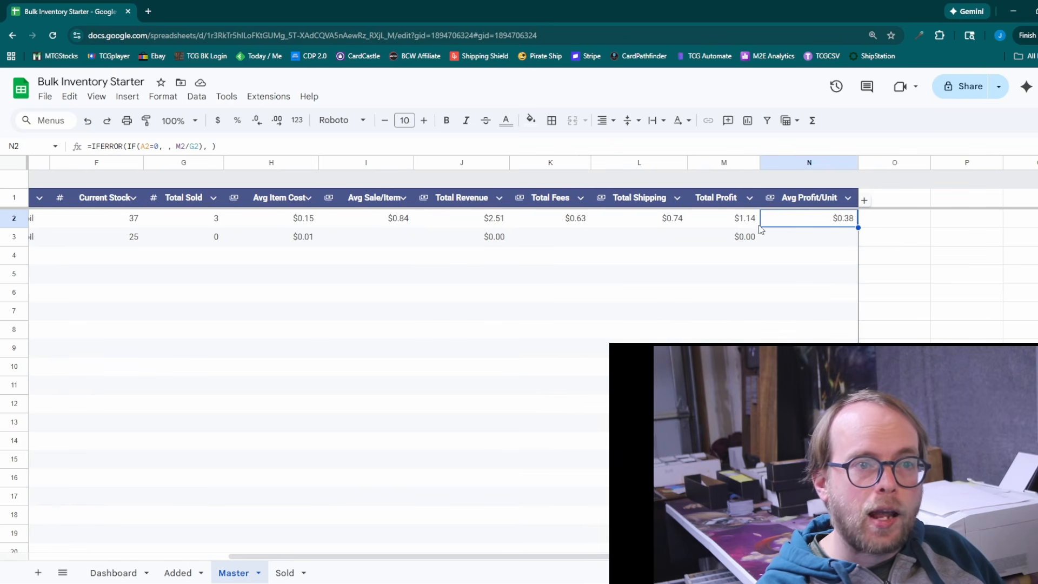
{"action": "left_click", "coordinate": [752, 228]}
{"action": "left_click", "coordinate": [805, 226]}
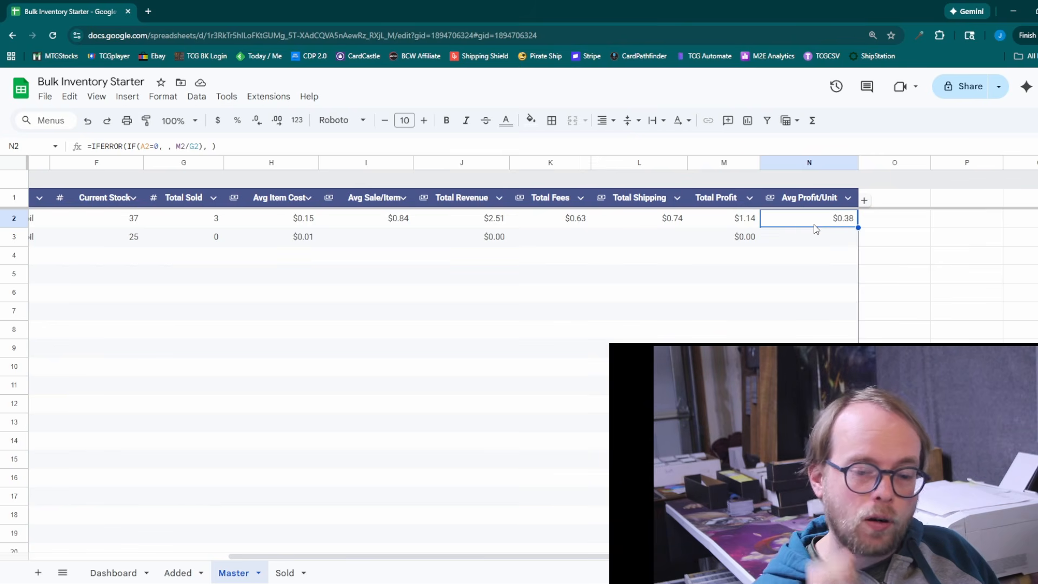
{"action": "left_click", "coordinate": [821, 285]}
{"action": "left_click", "coordinate": [818, 218]}
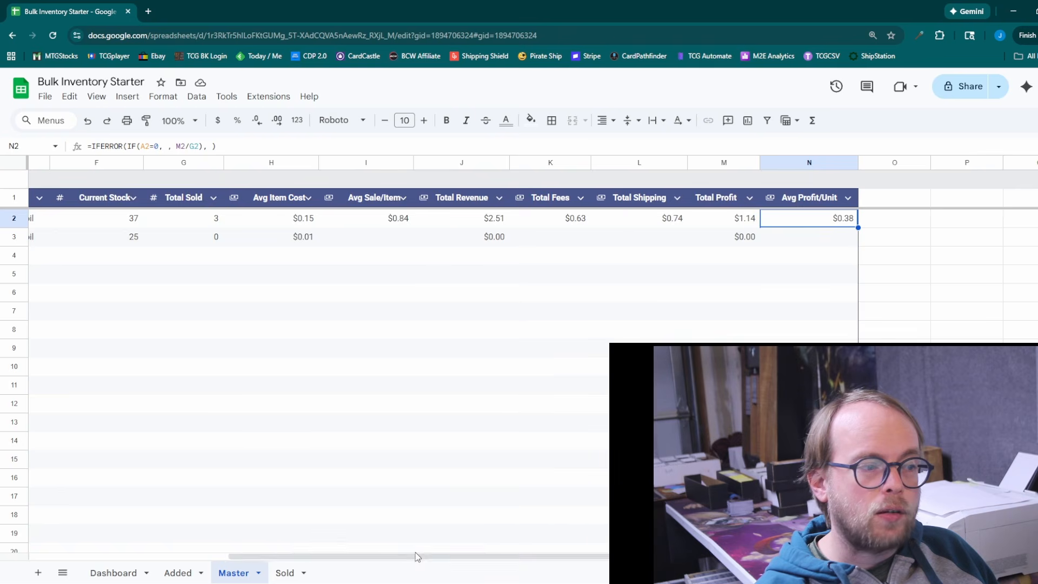
{"action": "left_click_drag", "start_coordinate": [416, 556], "coordinate": [262, 461]}
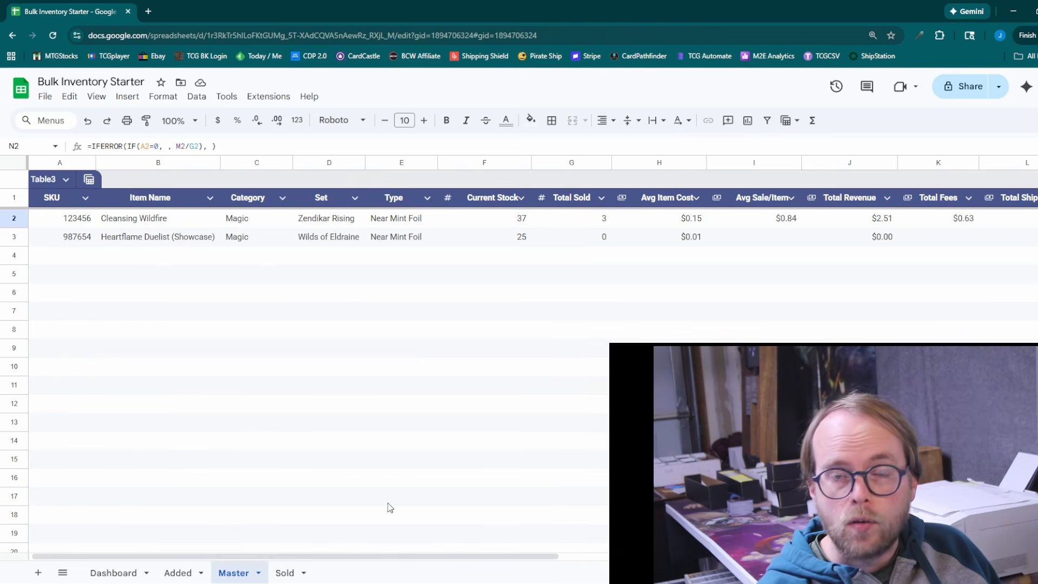
{"action": "left_click", "coordinate": [494, 366]}
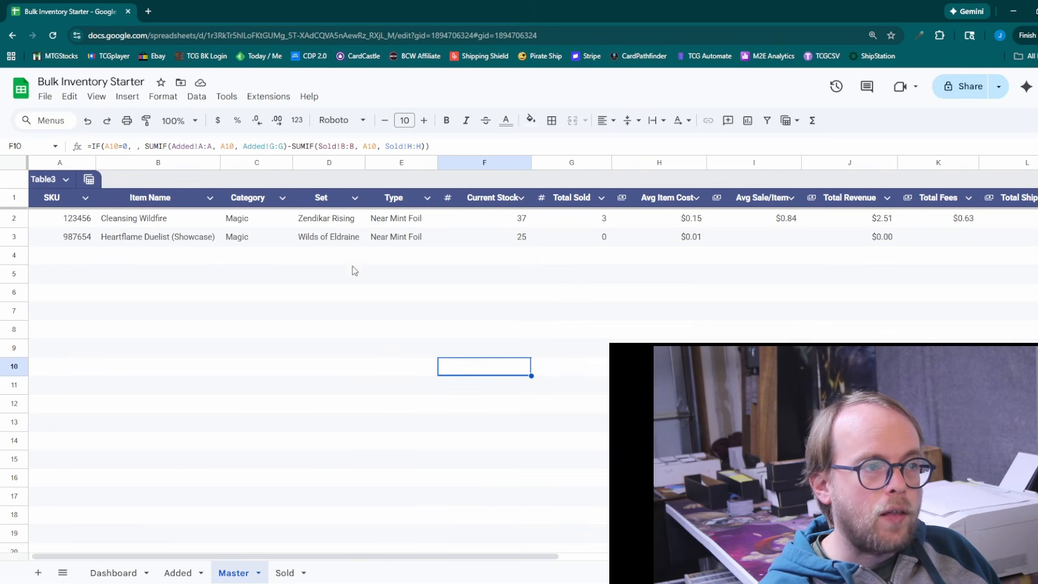
{"action": "left_click_drag", "start_coordinate": [398, 557], "coordinate": [584, 562]}
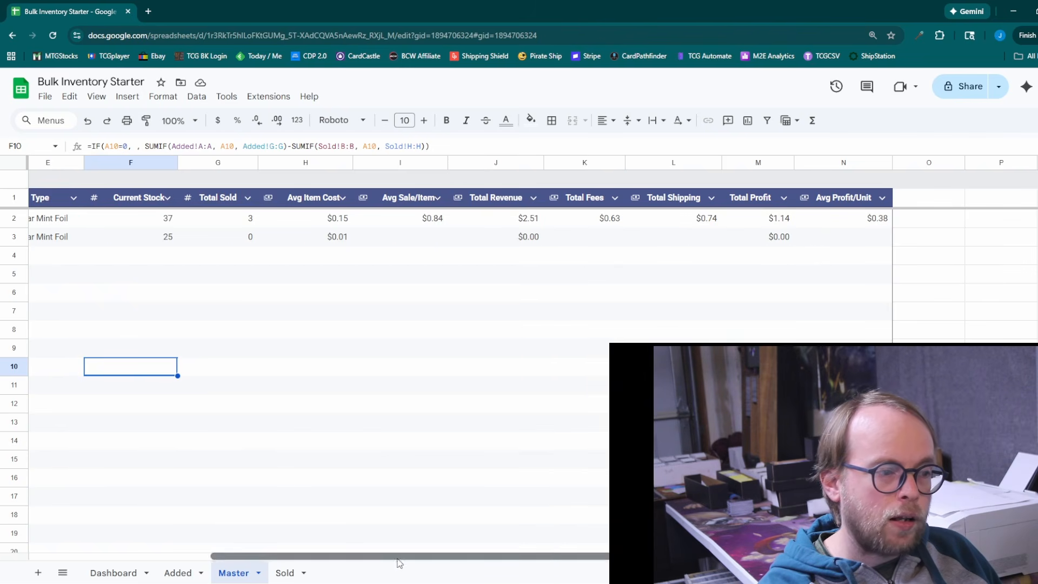
{"action": "left_click_drag", "start_coordinate": [399, 556], "coordinate": [216, 556]}
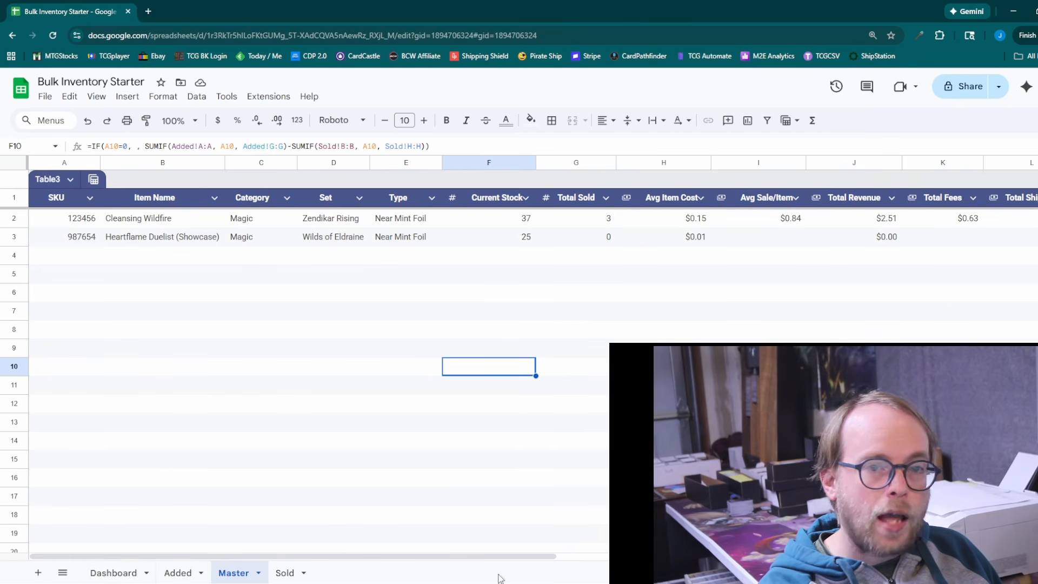
Step: On the Dashboard sheet, fill the range A1:G26 with light orange as the dashboard background
{"action": "left_click", "coordinate": [96, 578]}
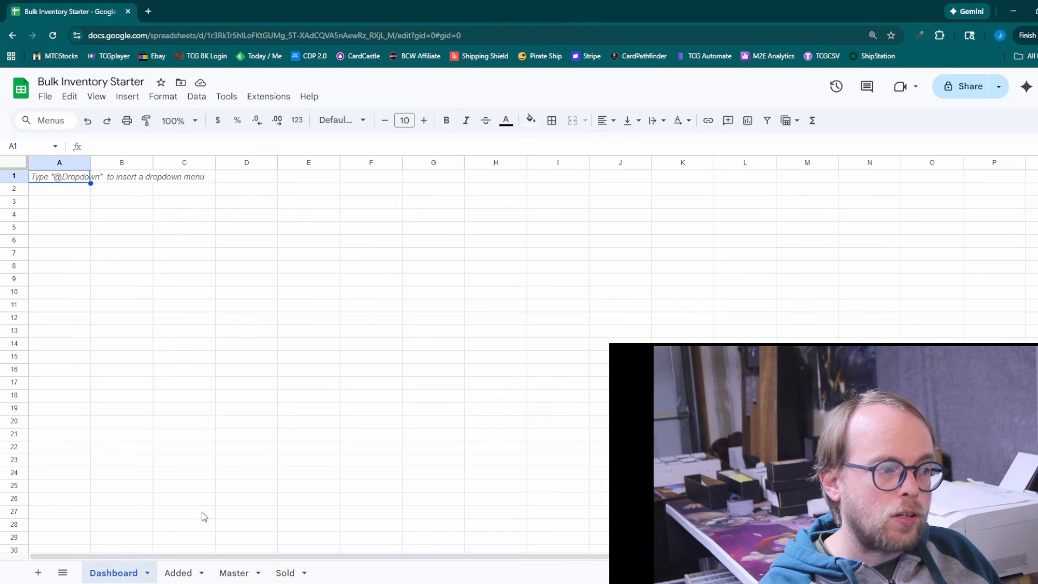
{"action": "left_click", "coordinate": [182, 458]}
{"action": "left_click", "coordinate": [129, 321]}
{"action": "left_click", "coordinate": [75, 264]}
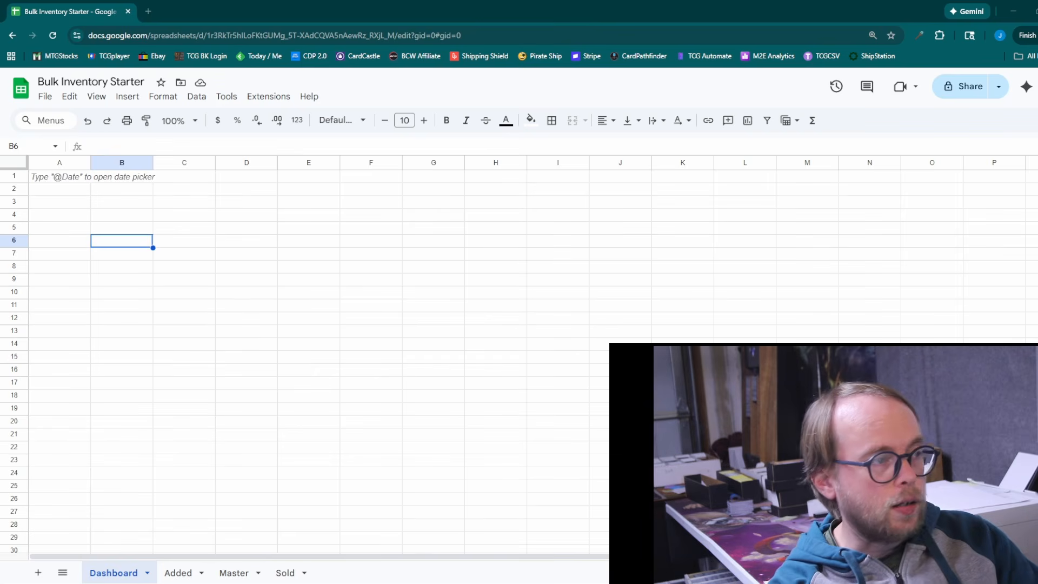
{"action": "left_click", "coordinate": [371, 357]}
{"action": "left_click_drag", "start_coordinate": [54, 176], "coordinate": [462, 500]}
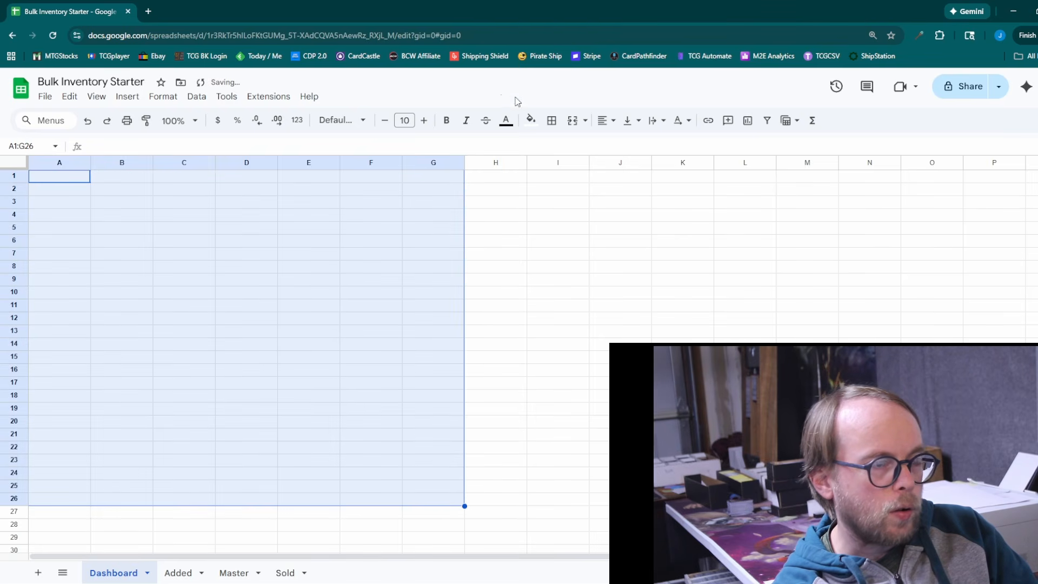
{"action": "left_click", "coordinate": [530, 120]}
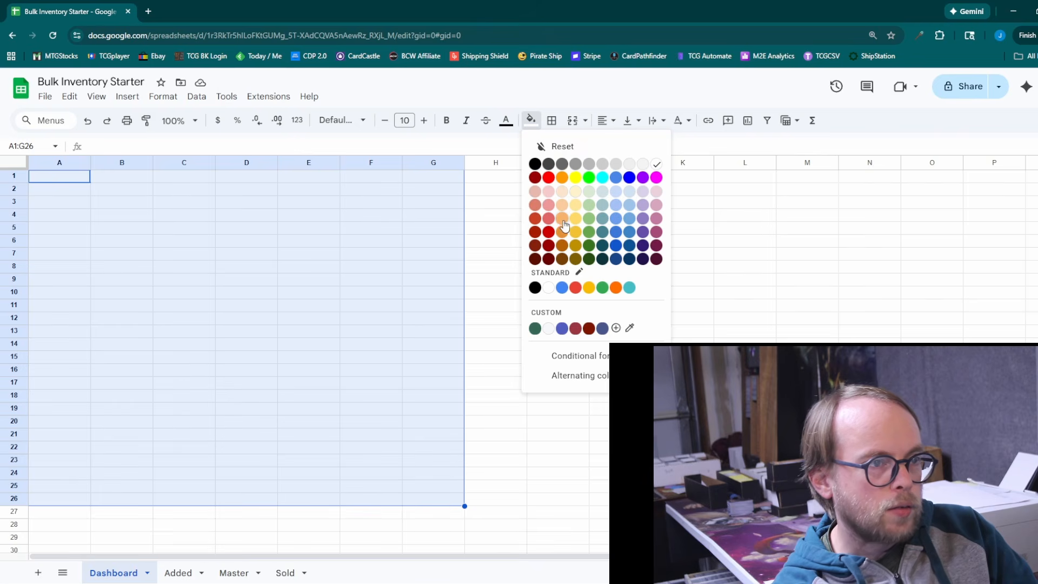
{"action": "left_click", "coordinate": [561, 204]}
{"action": "left_click", "coordinate": [558, 254]}
{"action": "left_click", "coordinate": [252, 254]}
{"action": "left_click", "coordinate": [248, 292]}
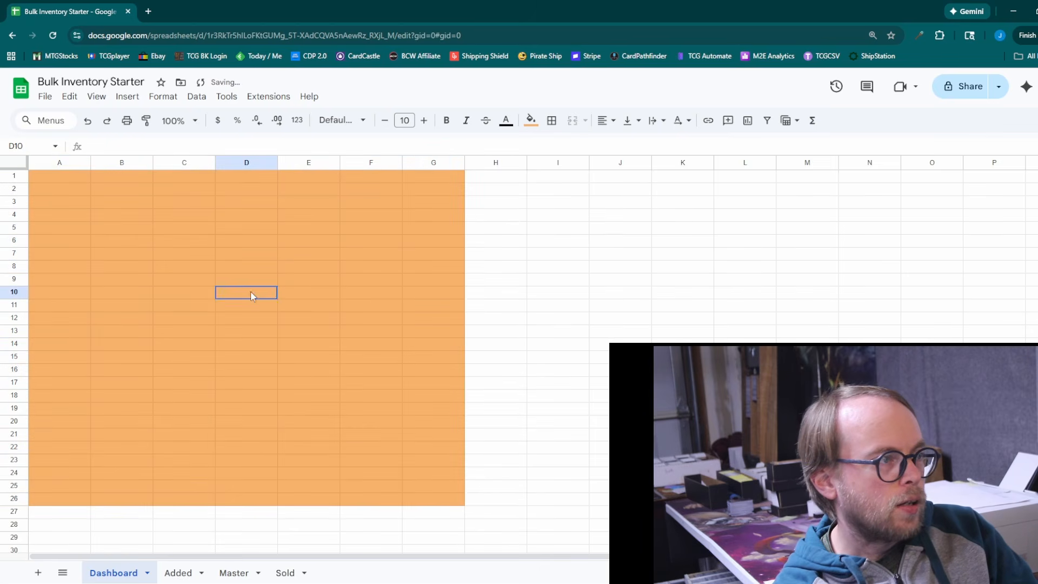
Step: Resize the Dashboard columns so A, C, E and G are narrow spacers and B, D and F are wide content columns
{"action": "left_click_drag", "start_coordinate": [91, 162], "coordinate": [48, 162]}
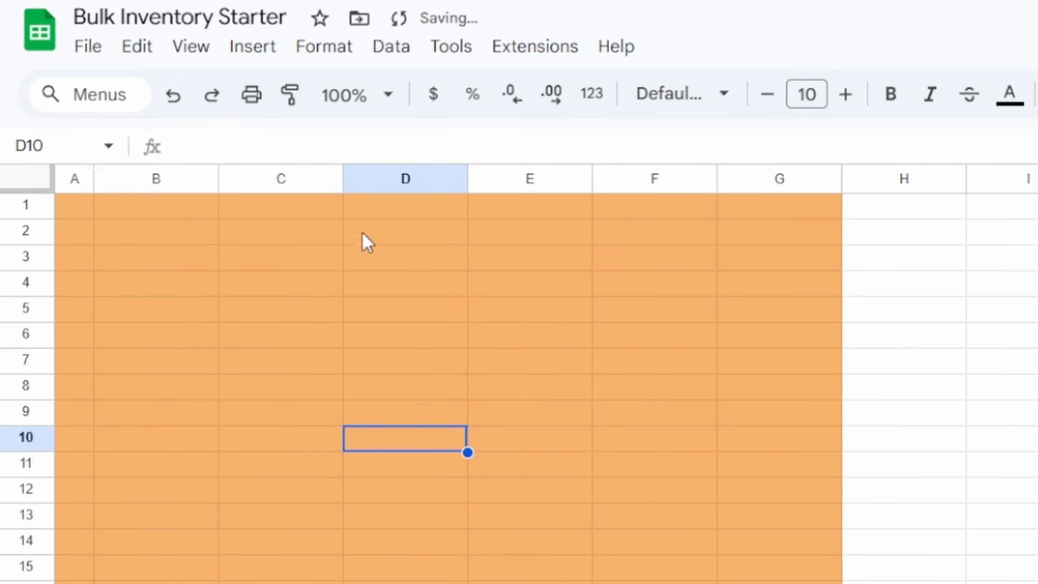
{"action": "left_click_drag", "start_coordinate": [342, 178], "coordinate": [251, 178]}
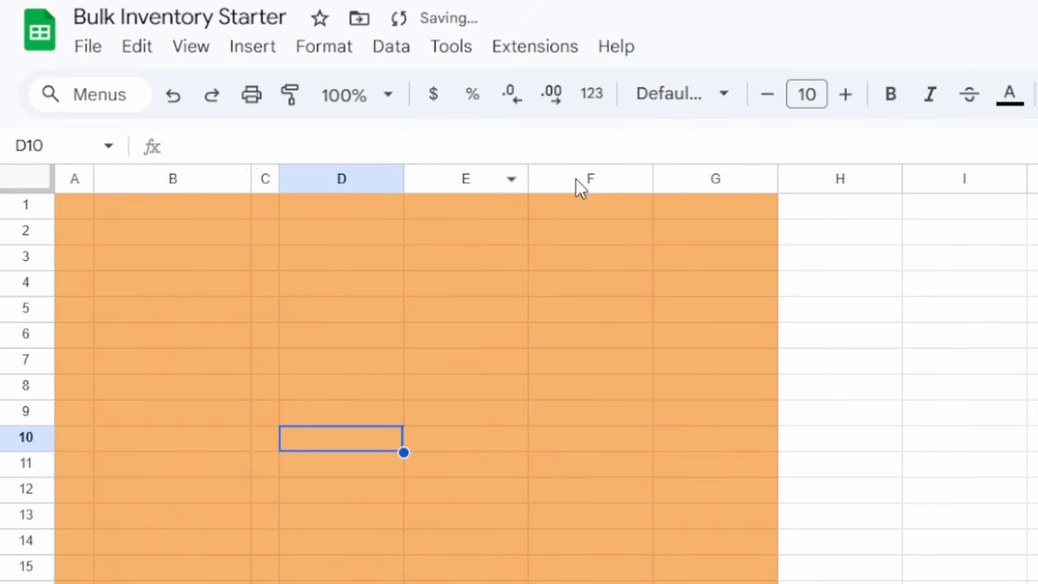
{"action": "left_click_drag", "start_coordinate": [527, 178], "coordinate": [426, 208]}
{"action": "left_click_drag", "start_coordinate": [678, 178], "coordinate": [570, 179]}
{"action": "left_click_drag", "start_coordinate": [403, 178], "coordinate": [446, 178]}
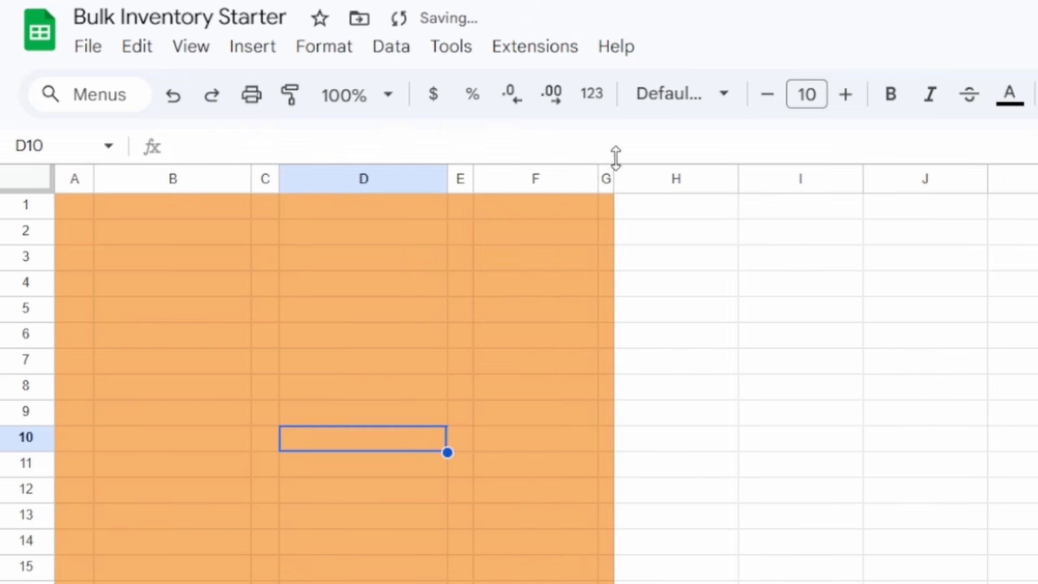
{"action": "left_click_drag", "start_coordinate": [598, 179], "coordinate": [641, 179]}
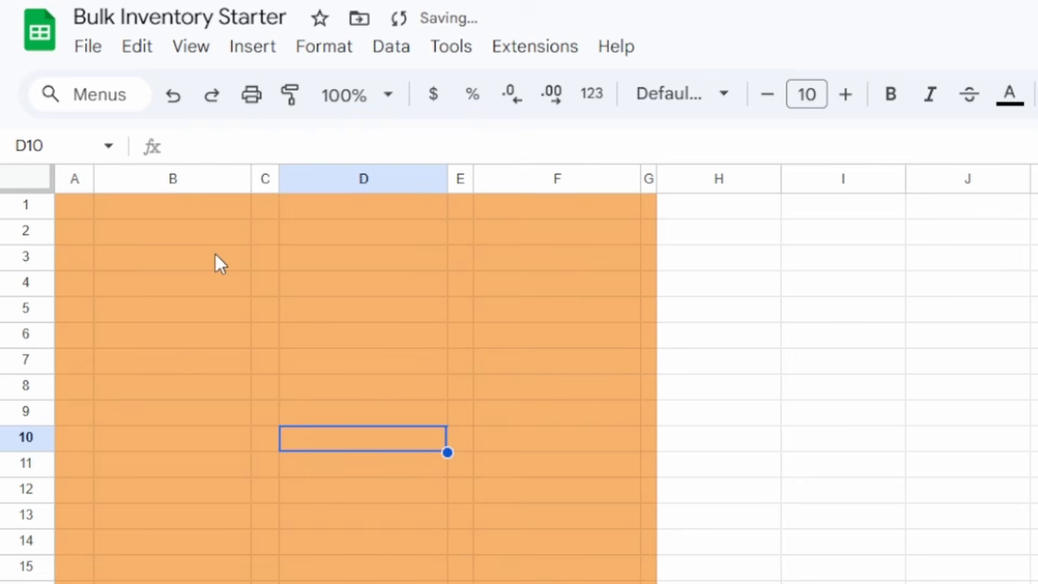
Step: Fill B2:F2 with a lighter orange and enter "Bulk Inventory Starter Dashboard" in B2
{"action": "left_click_drag", "start_coordinate": [141, 241], "coordinate": [556, 244]}
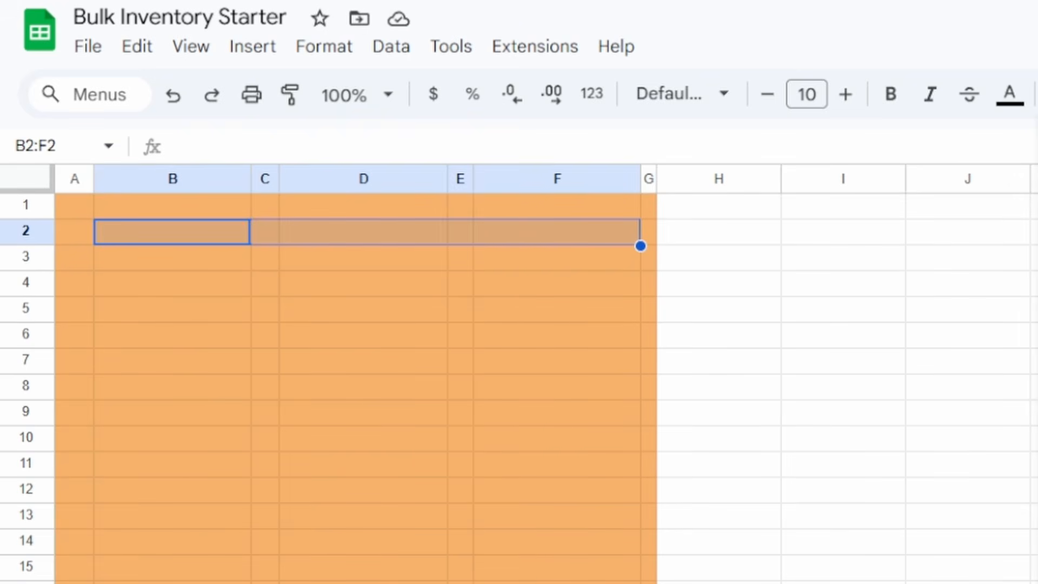
{"action": "left_click", "coordinate": [833, 485]}
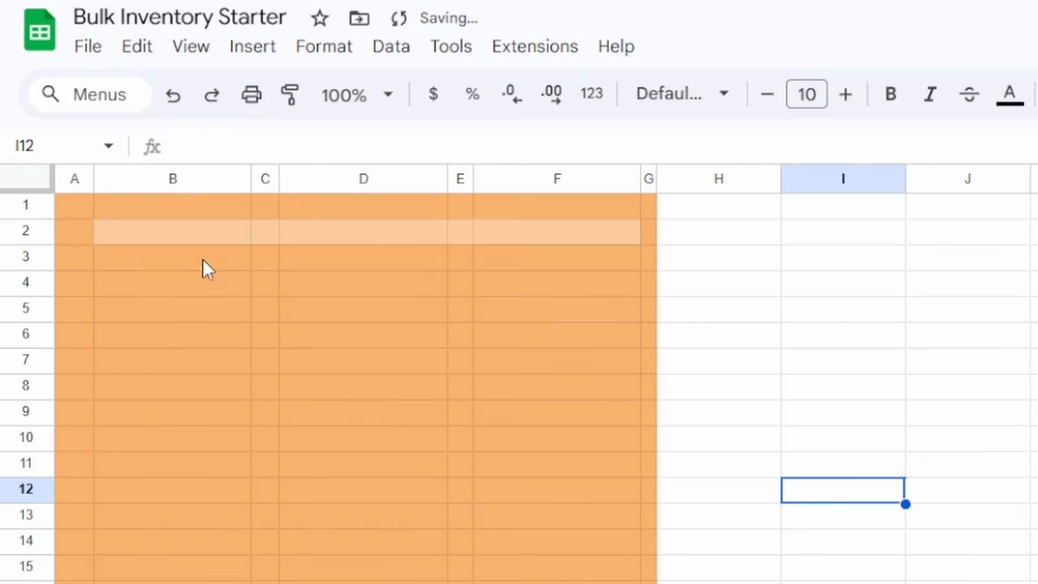
{"action": "left_click", "coordinate": [167, 234]}
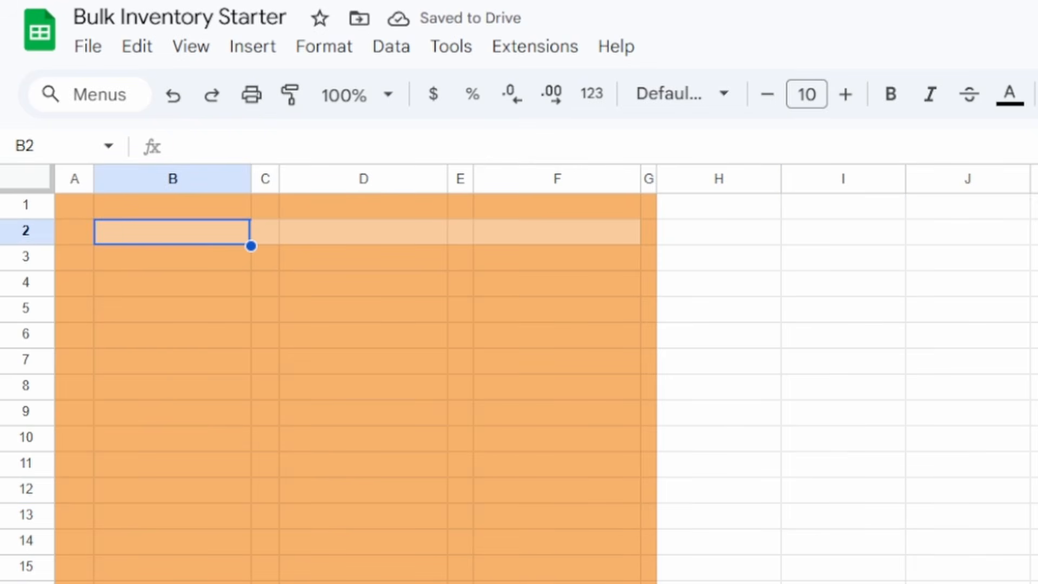
{"action": "type", "text": "Bulk Inventory Starter Dash"}
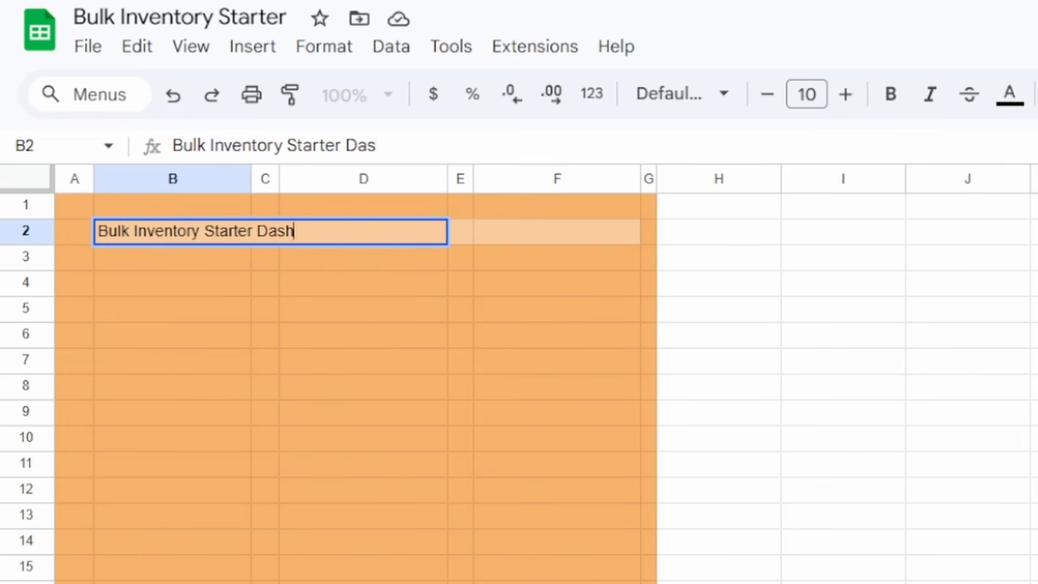
{"action": "type", "text": "board"}
{"action": "key", "text": "Return"}
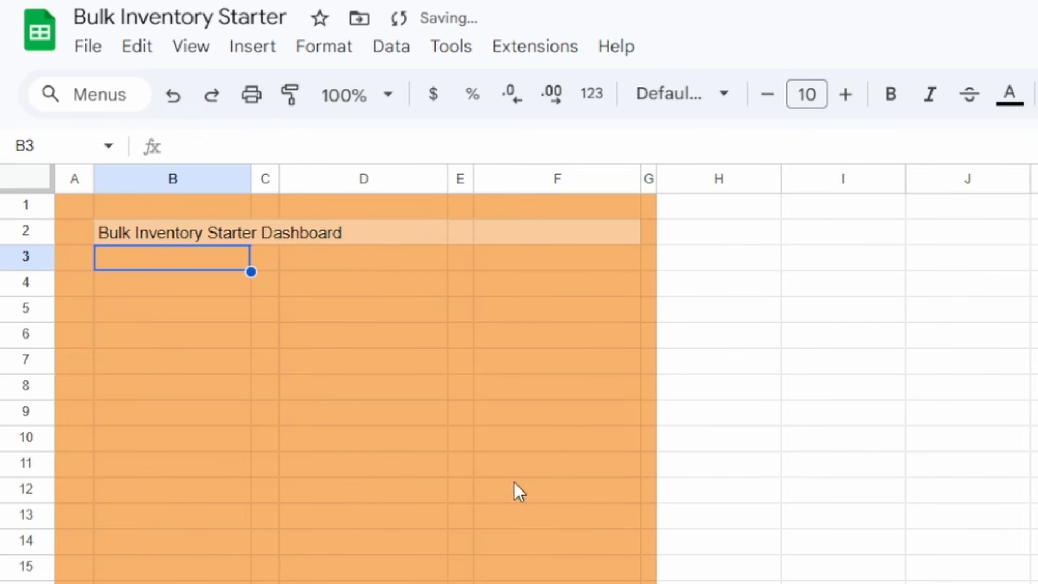
Step: Merge cells B2:F2 and center the dashboard title horizontally
{"action": "left_click_drag", "start_coordinate": [511, 439], "coordinate": [502, 412]}
{"action": "left_click", "coordinate": [138, 232]}
{"action": "left_click", "coordinate": [551, 243], "text": "shift"}
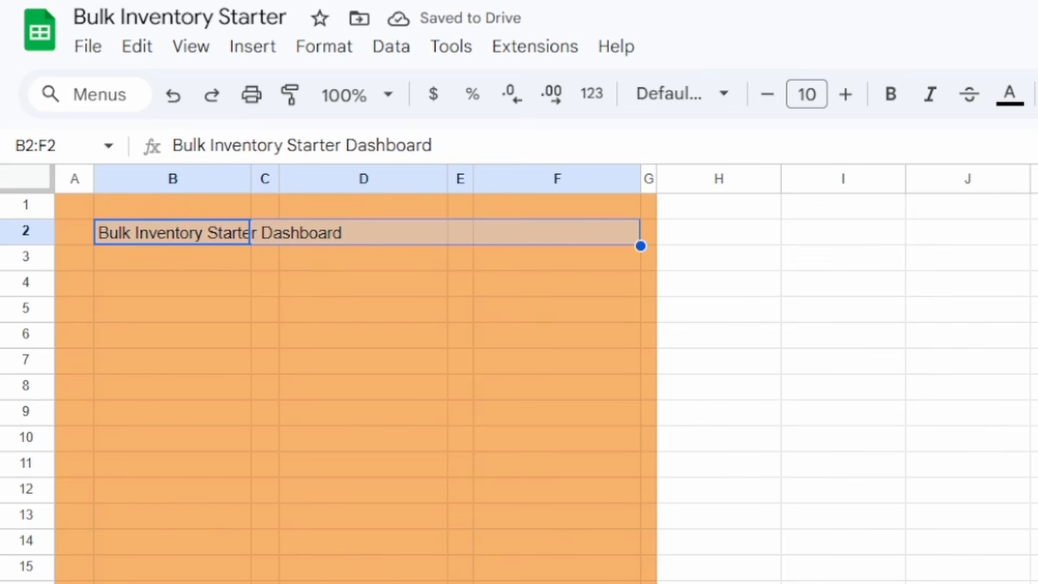
{"action": "left_click", "coordinate": [1037, 94]}
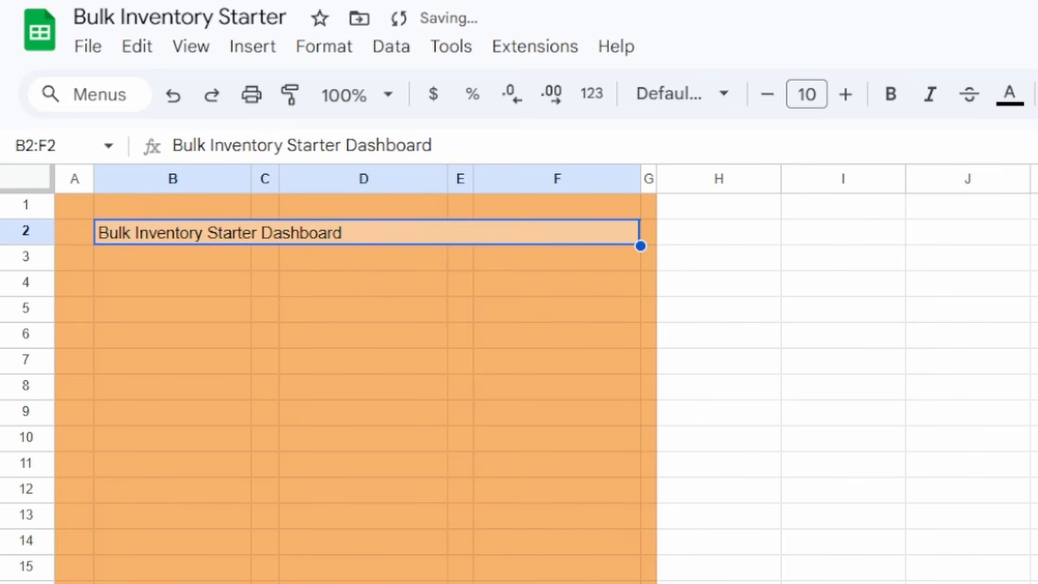
{"action": "key", "text": "ctrl+shift+e"}
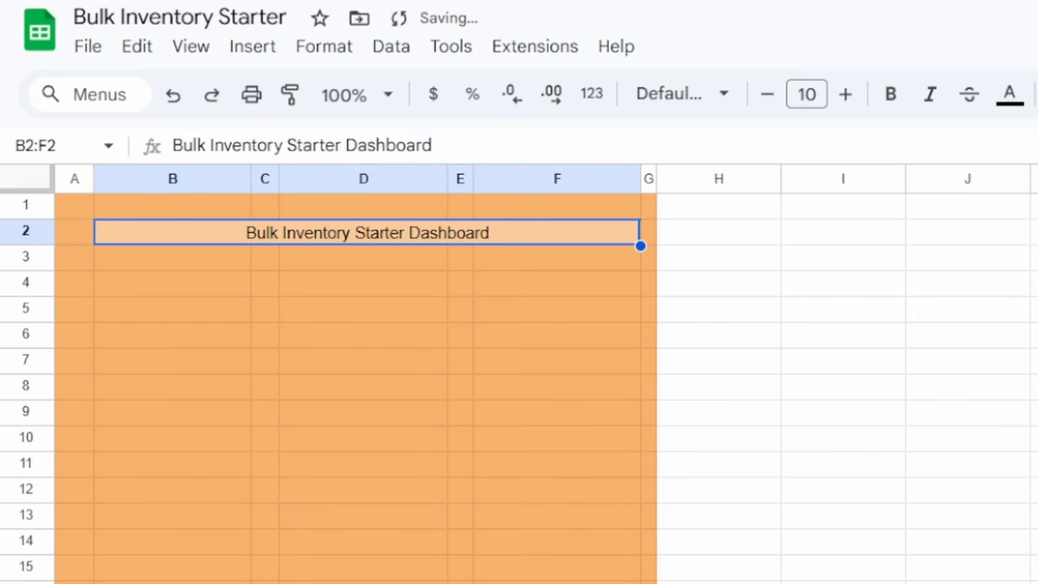
Step: Make the dashboard title bold with a font size of 18
{"action": "double_click", "coordinate": [846, 96]}
{"action": "triple_click", "coordinate": [846, 96]}
{"action": "left_click", "coordinate": [846, 96]}
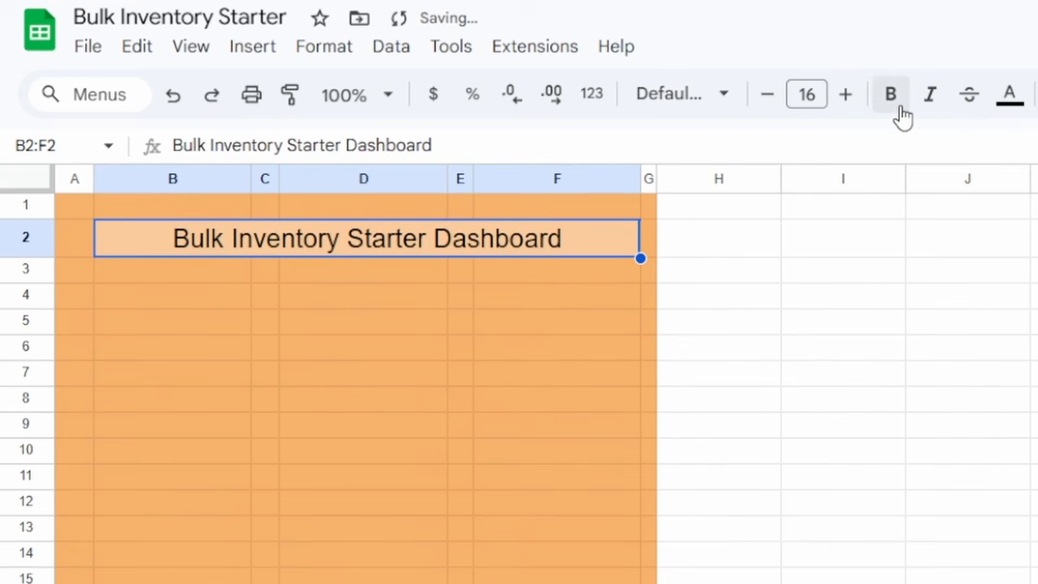
{"action": "left_click", "coordinate": [890, 95]}
{"action": "left_click", "coordinate": [846, 95]}
{"action": "left_click", "coordinate": [846, 95]}
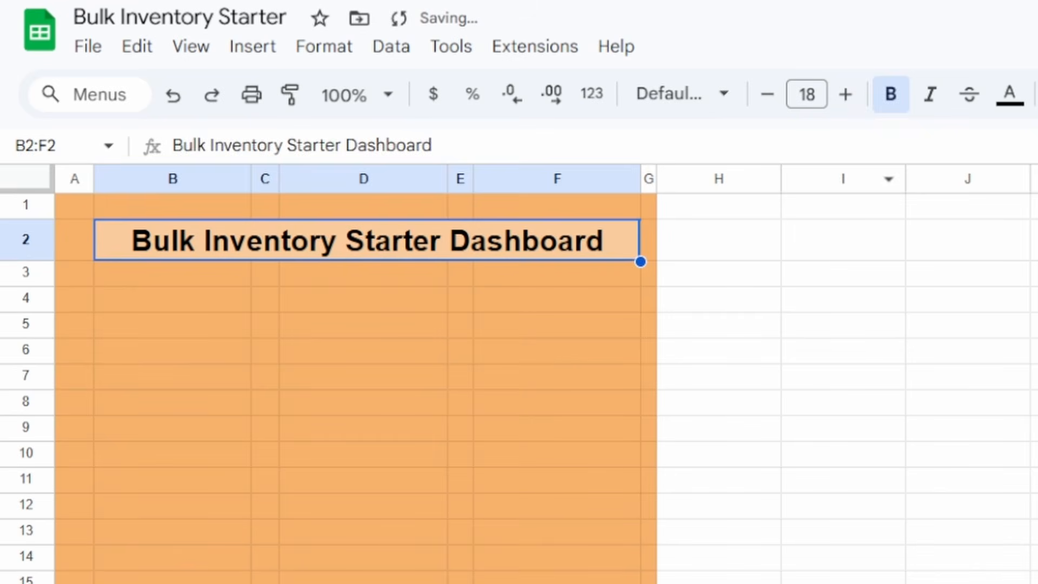
{"action": "left_click", "coordinate": [1034, 532]}
{"action": "left_click", "coordinate": [889, 330]}
{"action": "left_click", "coordinate": [835, 437]}
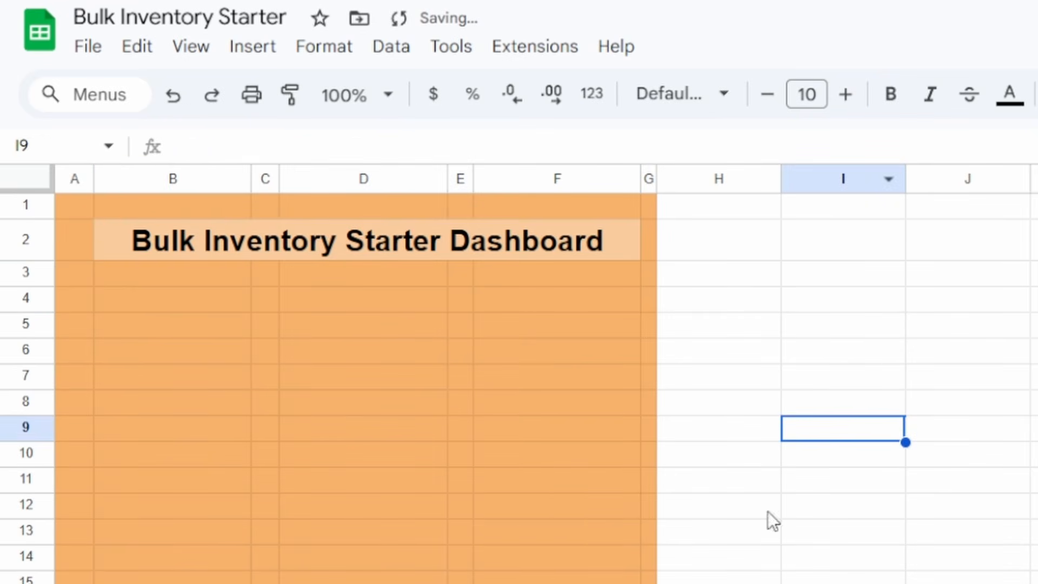
{"action": "left_click", "coordinate": [1004, 332]}
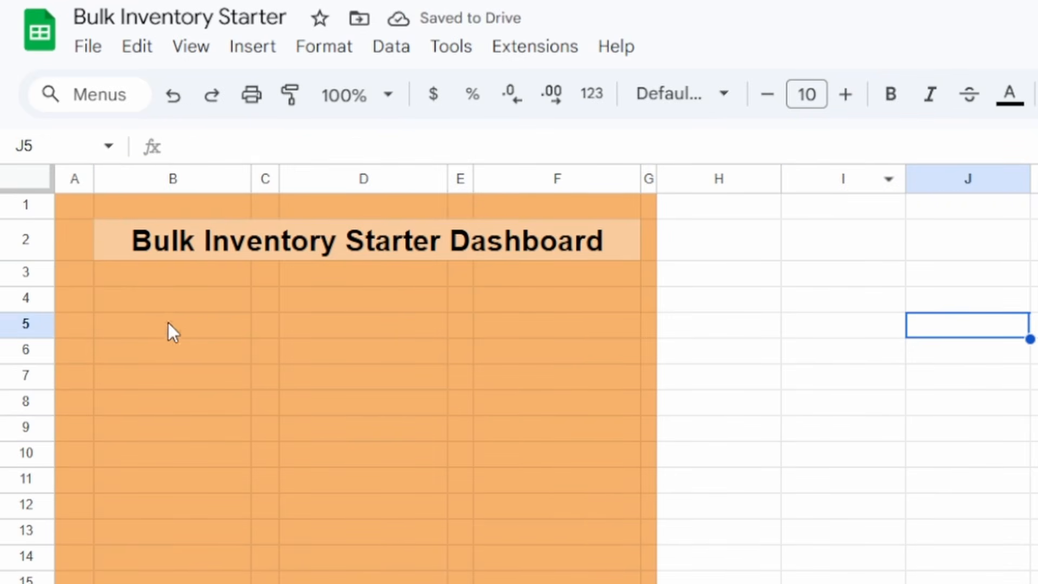
Step: Enter "Start Date" in B4 and center the contents of the whole sheet horizontally
{"action": "left_click", "coordinate": [178, 300]}
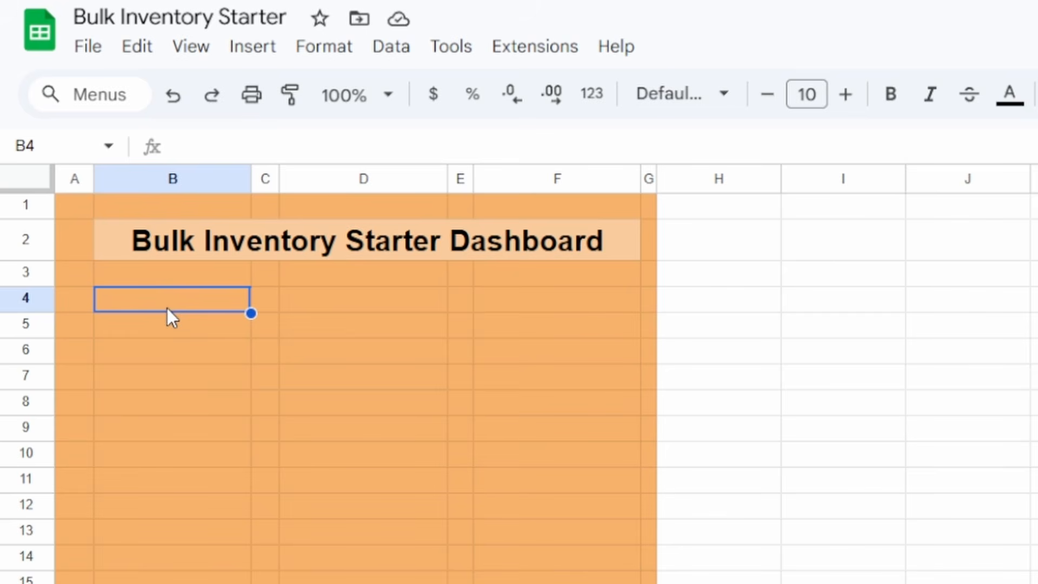
{"action": "type", "text": "S"}
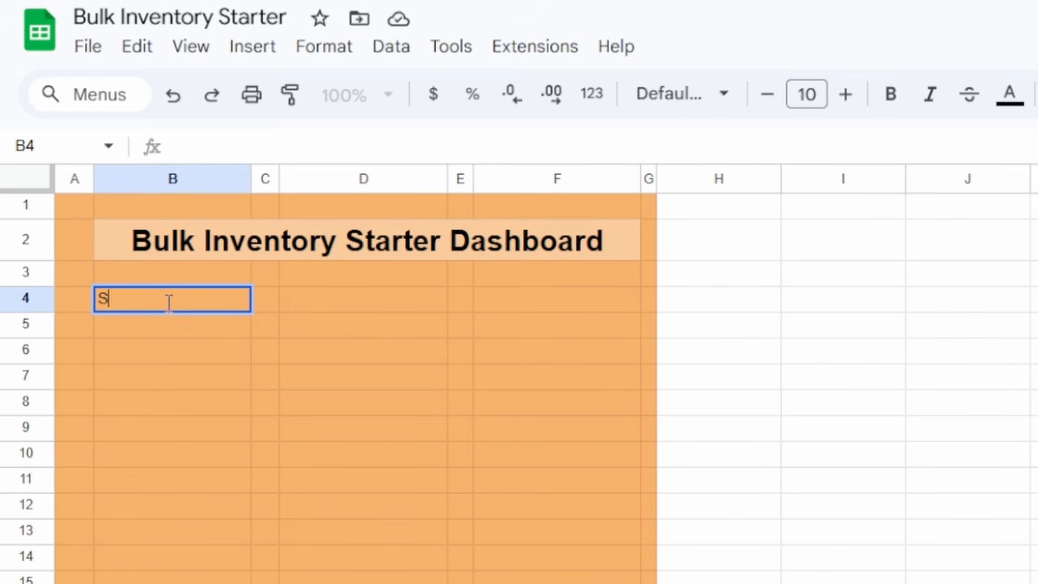
{"action": "type", "text": "tart Date"}
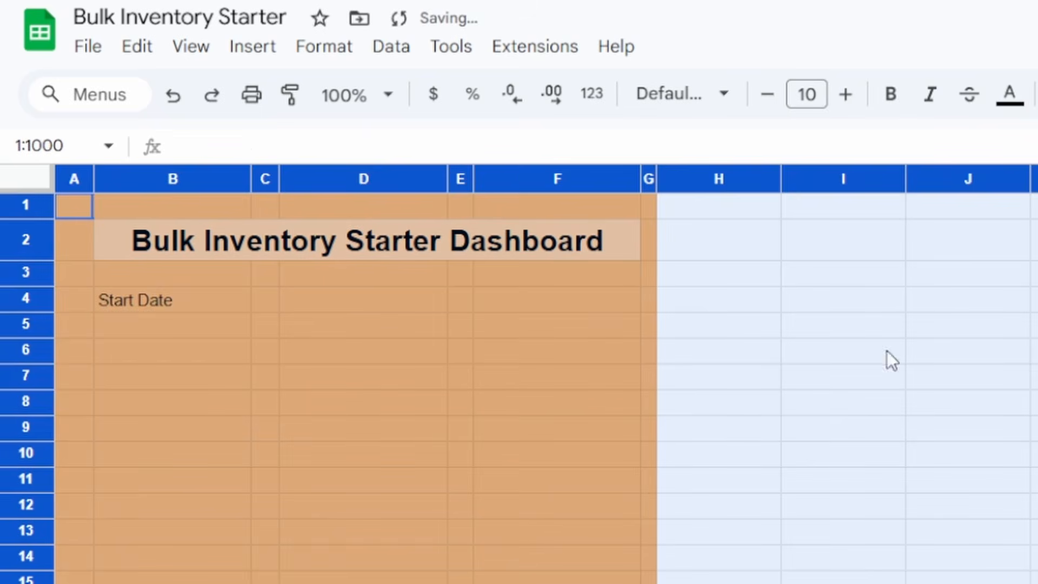
{"action": "left_click", "coordinate": [35, 180]}
{"action": "key", "text": "ctrl+shift+e"}
{"action": "left_click", "coordinate": [1035, 581]}
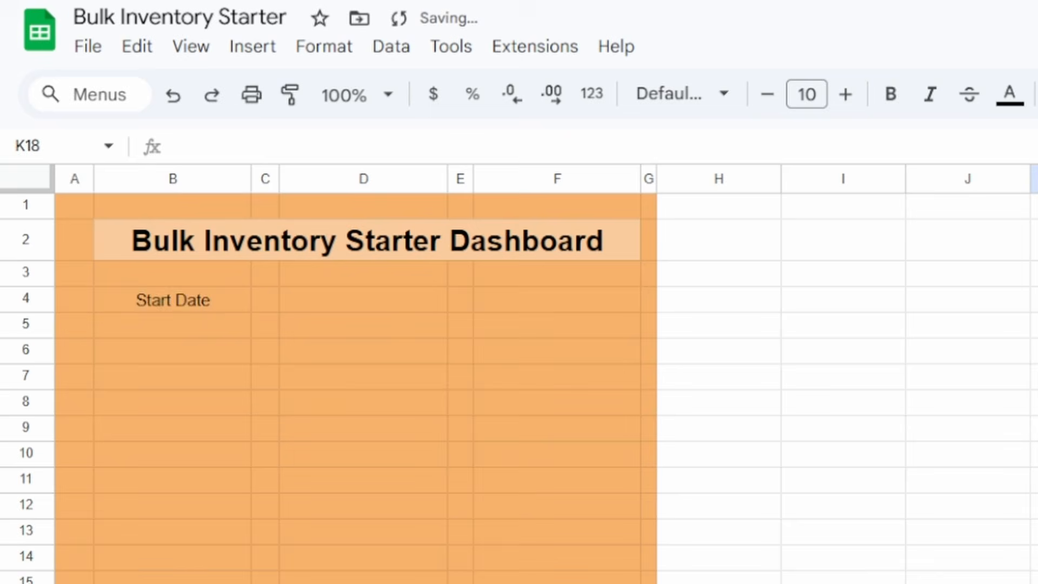
Step: Fill header cells B4, D4 and F4 with the same lighter orange as the title bar
{"action": "left_click", "coordinate": [173, 300]}
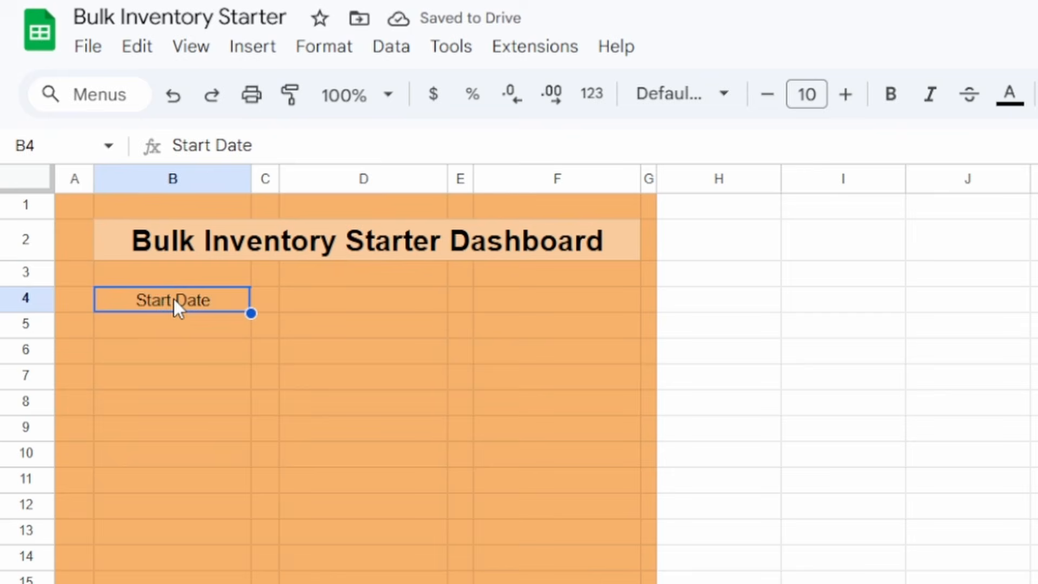
{"action": "left_click", "coordinate": [358, 300], "text": "ctrl"}
{"action": "left_click", "coordinate": [553, 300], "text": "ctrl"}
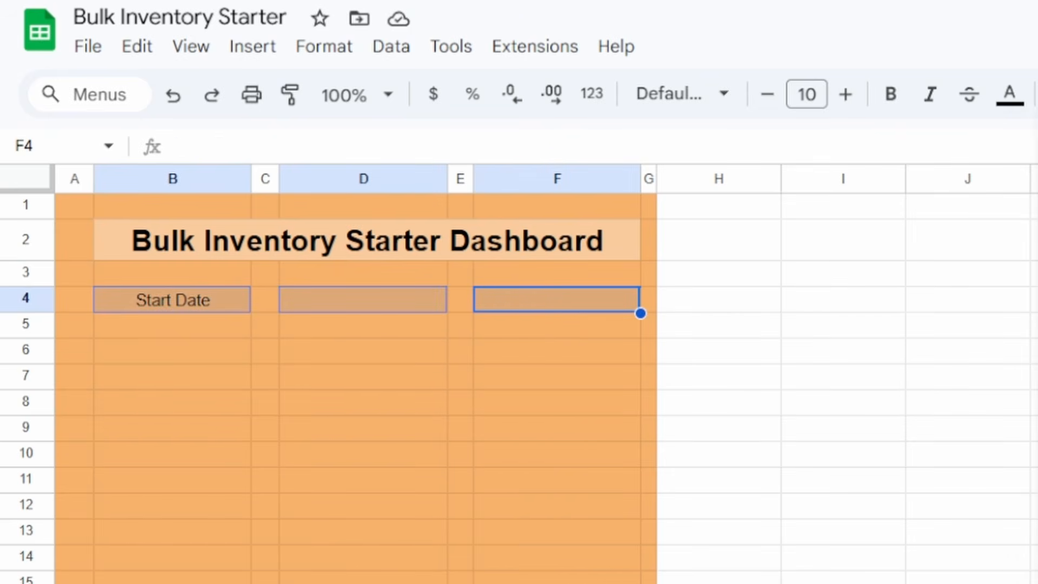
{"action": "left_click", "coordinate": [1035, 216]}
{"action": "left_click", "coordinate": [1035, 453]}
{"action": "left_click", "coordinate": [556, 480]}
Step: Fill cells B5, D5 and F5 with white and make row 5 more than twice as tall
{"action": "left_click", "coordinate": [105, 326]}
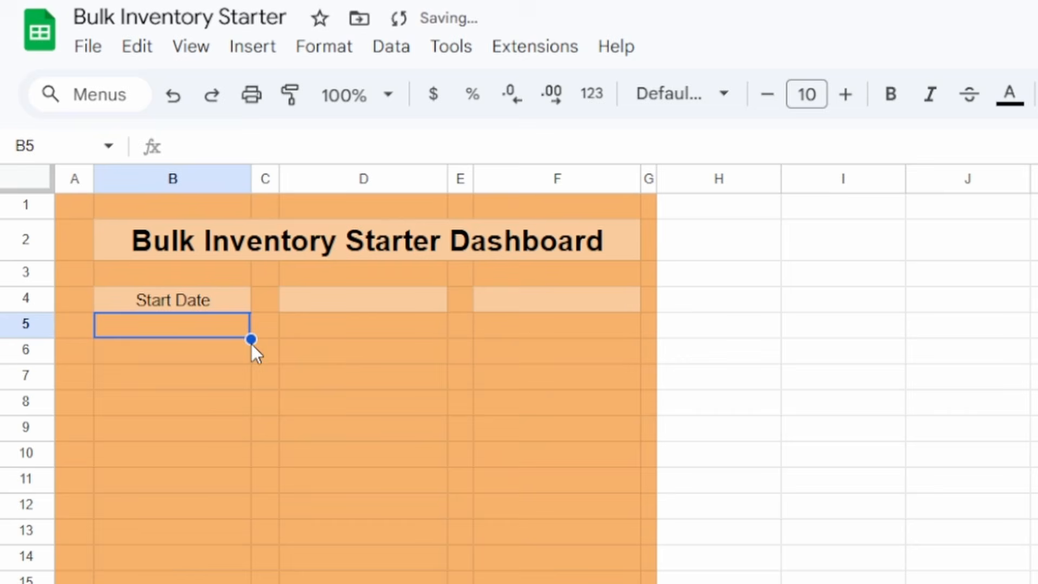
{"action": "left_click", "coordinate": [356, 330], "text": "ctrl"}
{"action": "left_click", "coordinate": [502, 329], "text": "ctrl"}
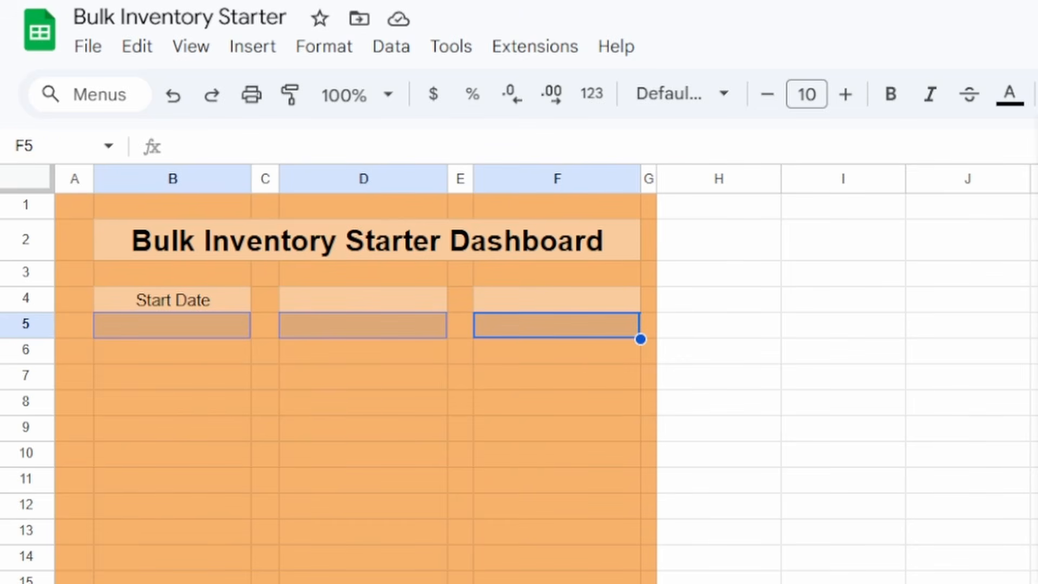
{"action": "left_click_drag", "start_coordinate": [1033, 498], "coordinate": [919, 494]}
{"action": "left_click_drag", "start_coordinate": [363, 496], "coordinate": [359, 477]}
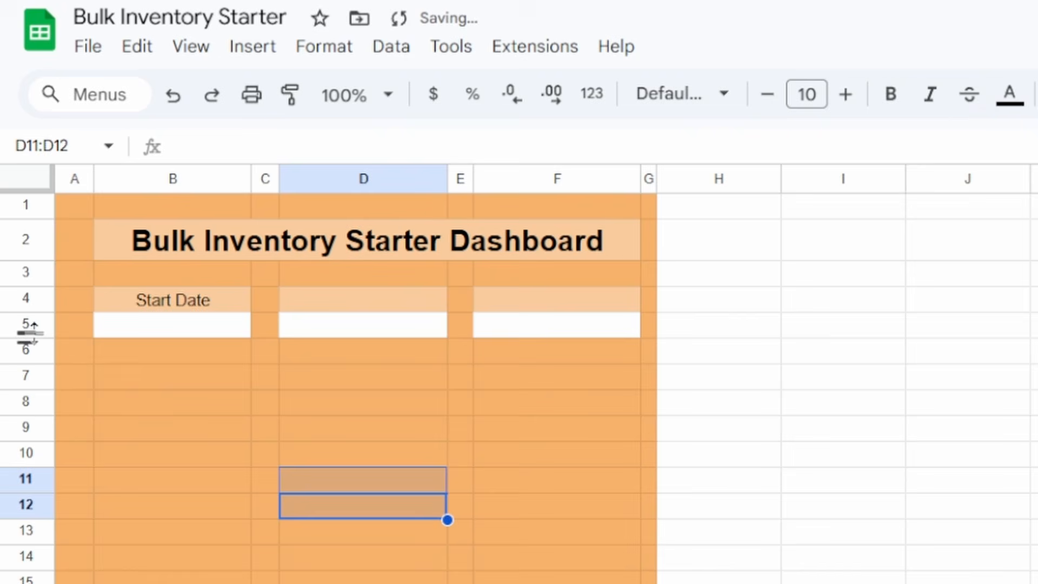
{"action": "left_click_drag", "start_coordinate": [38, 335], "coordinate": [38, 373]}
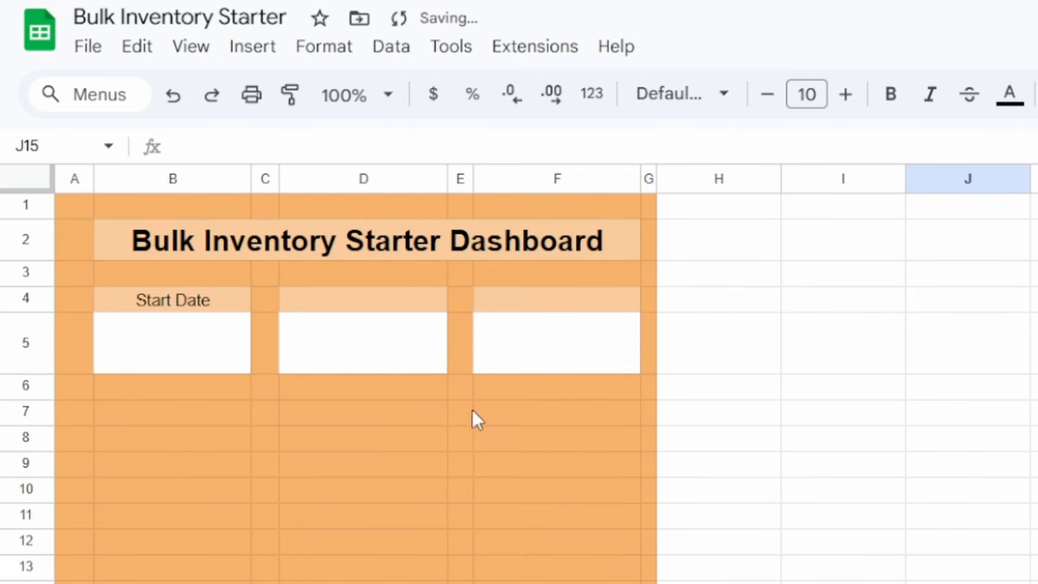
Step: Fill cells B7, D7 and F7 with the lighter orange as a second row of headers
{"action": "left_click", "coordinate": [127, 413]}
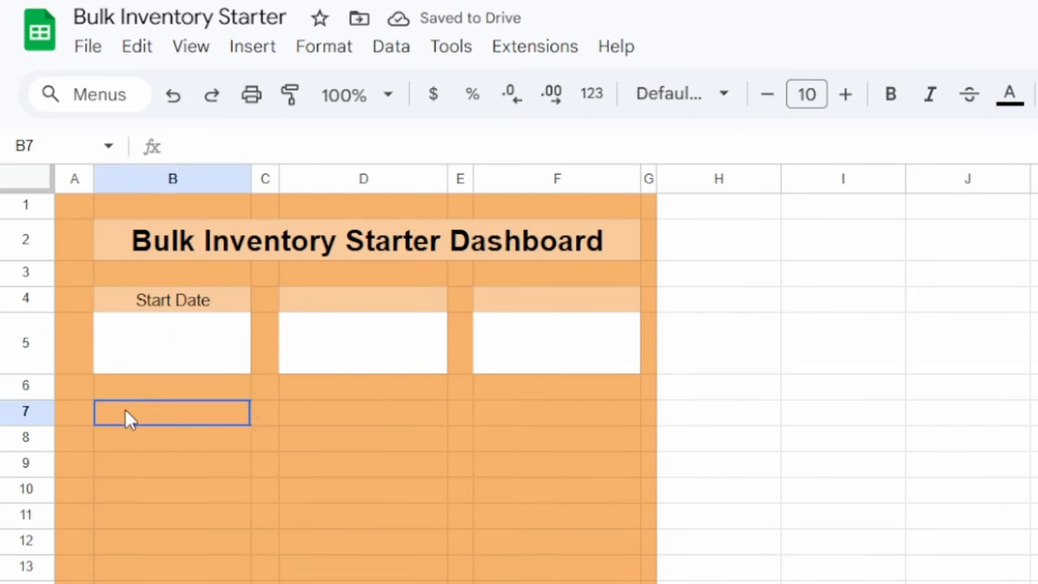
{"action": "left_click", "coordinate": [354, 419], "text": "ctrl"}
{"action": "left_click", "coordinate": [513, 419], "text": "ctrl"}
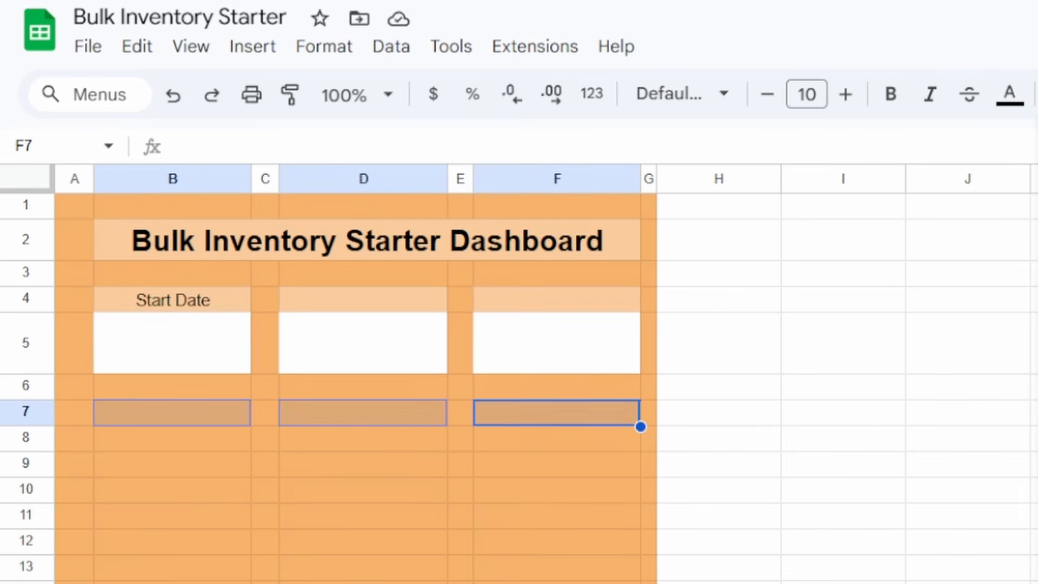
{"action": "left_click", "coordinate": [868, 525]}
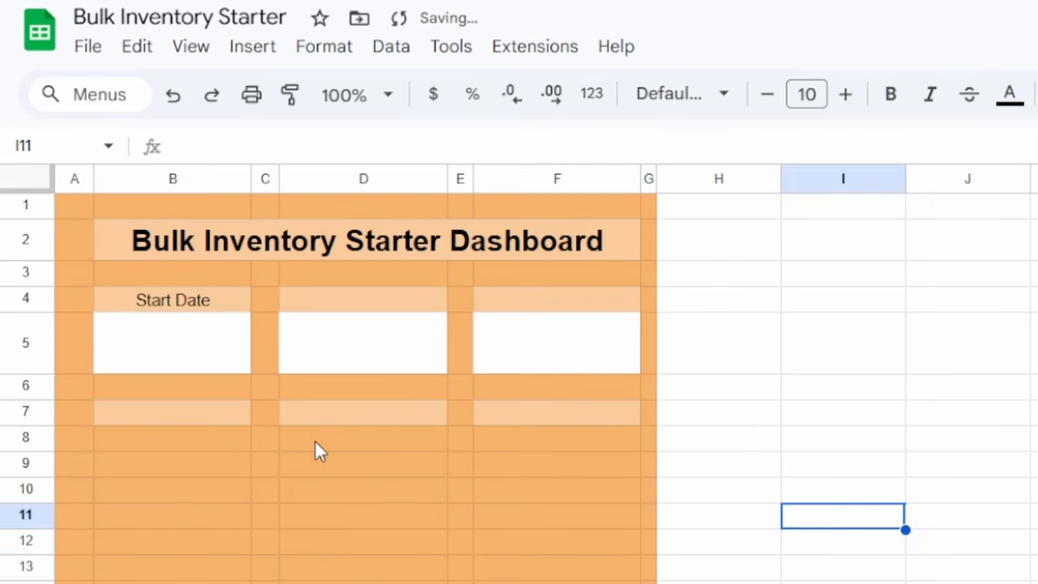
Step: Fill cells B8, D8 and F8 with white and make row 8 nearly three times as tall
{"action": "left_click", "coordinate": [250, 439]}
{"action": "left_click", "coordinate": [354, 436], "text": "ctrl"}
{"action": "left_click", "coordinate": [507, 446], "text": "ctrl"}
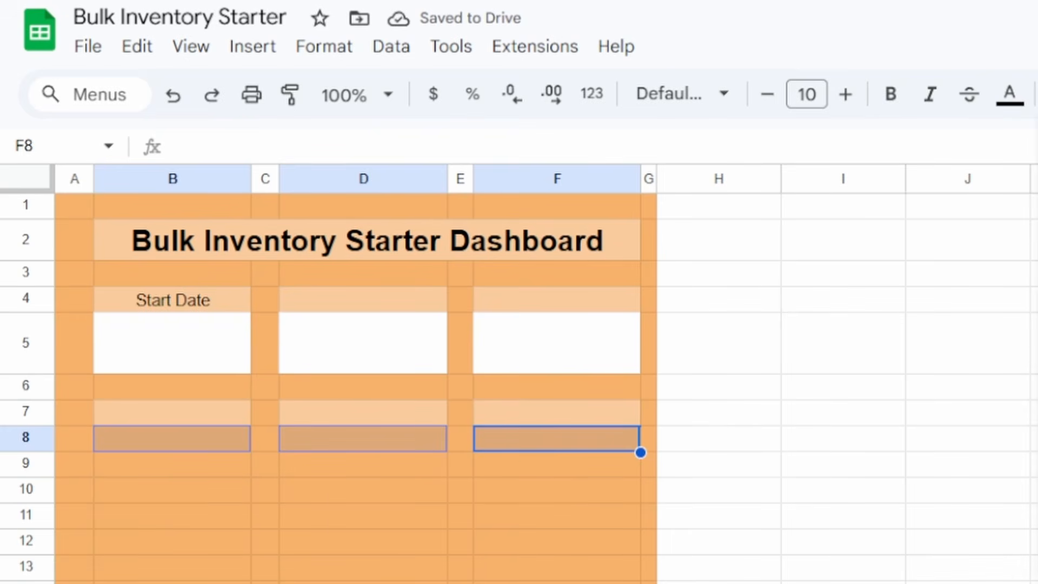
{"action": "left_click", "coordinate": [956, 524]}
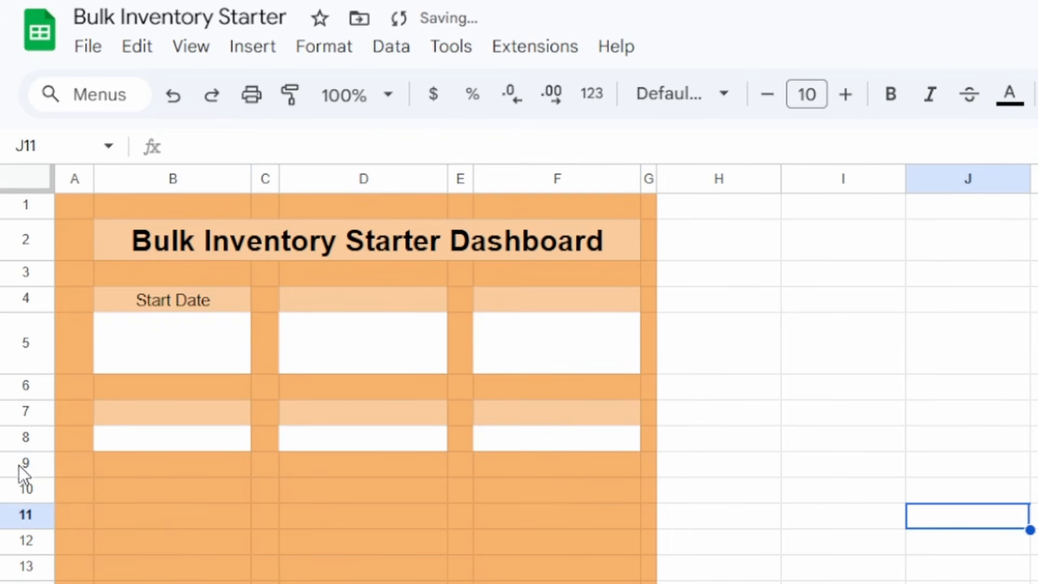
{"action": "left_click_drag", "start_coordinate": [37, 449], "coordinate": [28, 485]}
{"action": "left_click", "coordinate": [307, 440]}
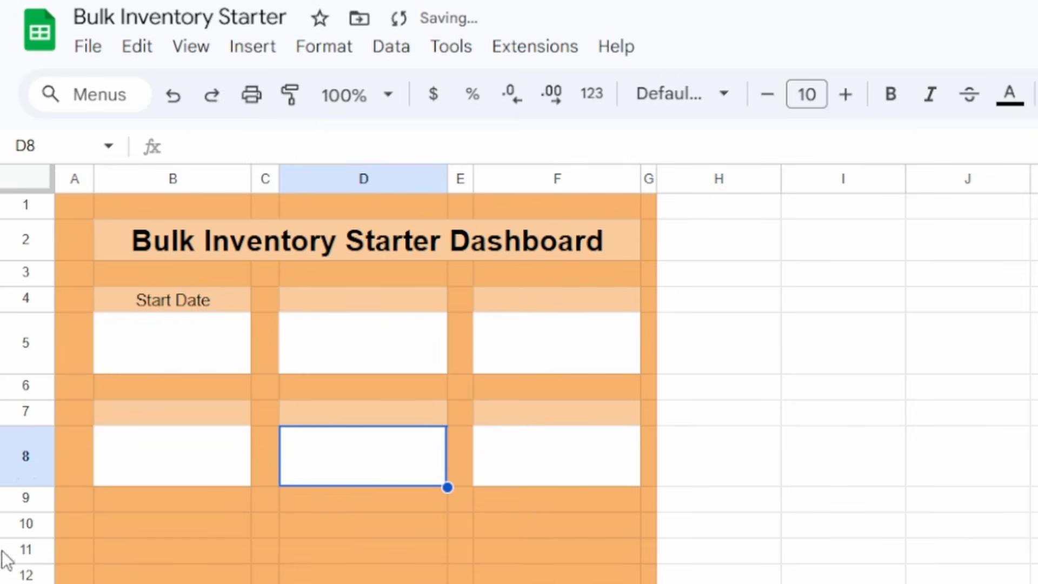
{"action": "left_click_drag", "start_coordinate": [28, 486], "coordinate": [28, 499]}
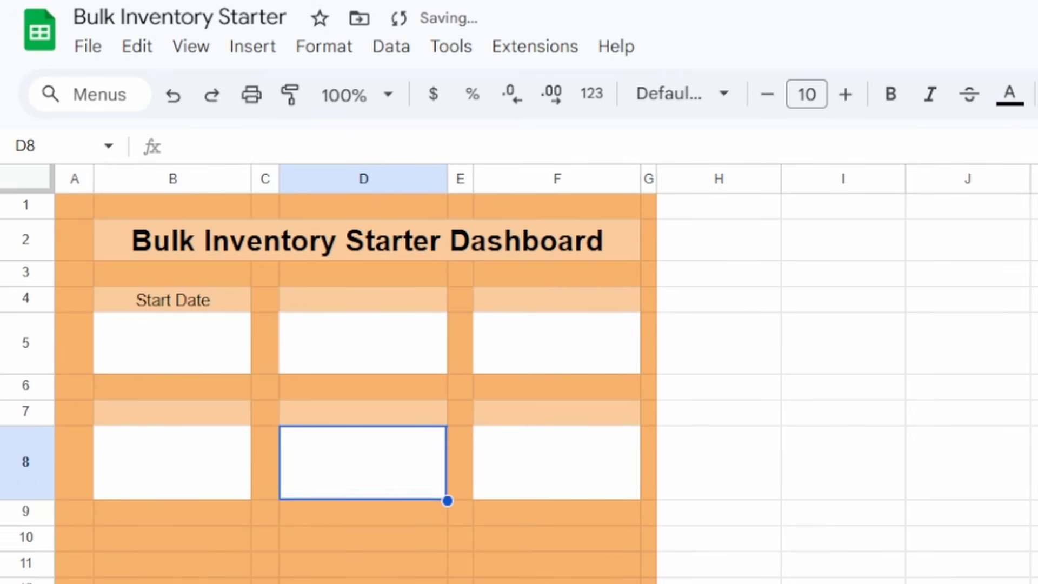
{"action": "left_click", "coordinate": [927, 582]}
{"action": "left_click", "coordinate": [918, 352]}
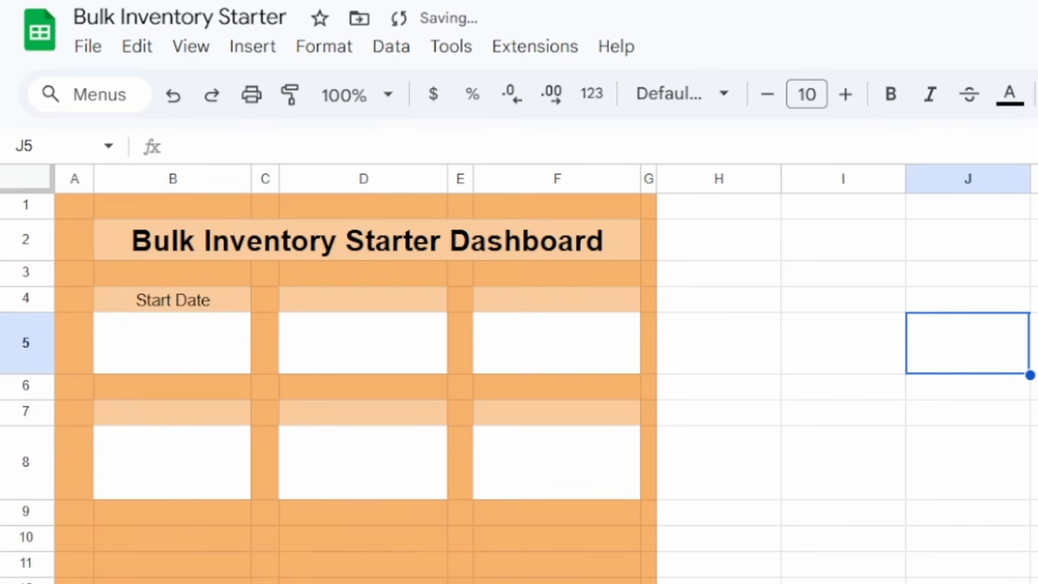
Step: Enter "End Date" as the header in B7
{"action": "left_click", "coordinate": [163, 422]}
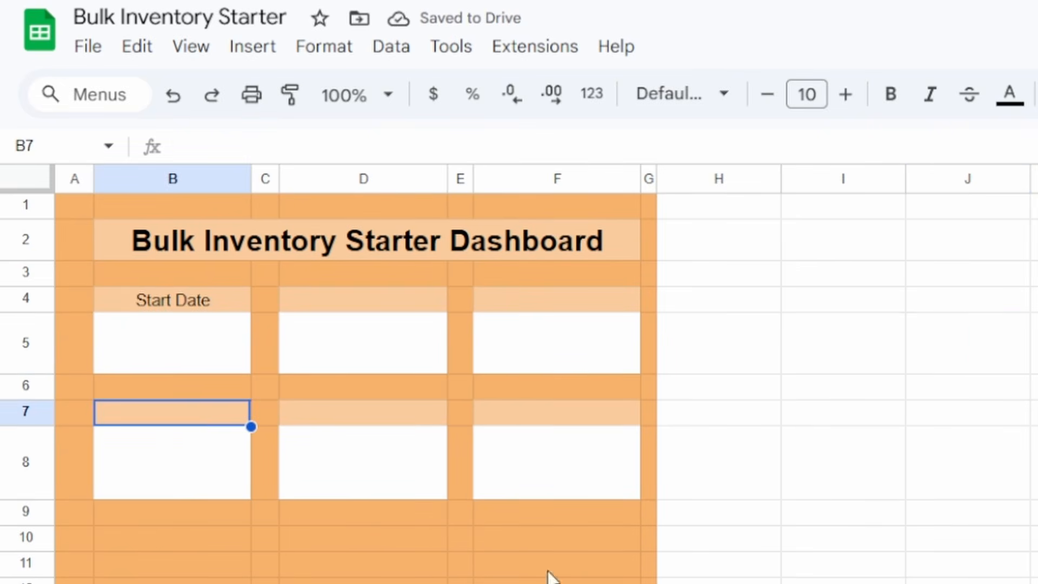
{"action": "type", "text": "End Date"}
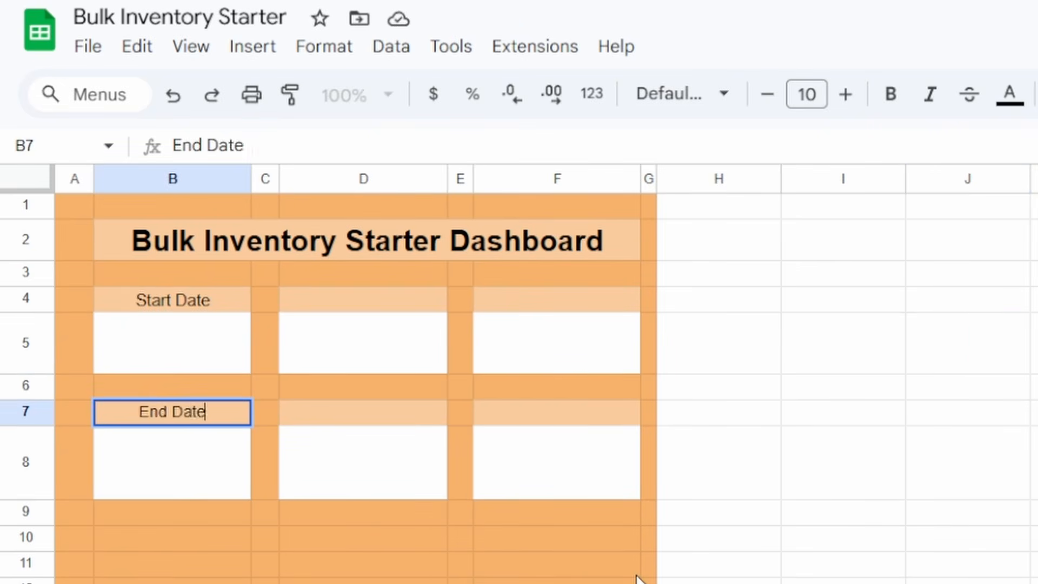
{"action": "left_click", "coordinate": [782, 421]}
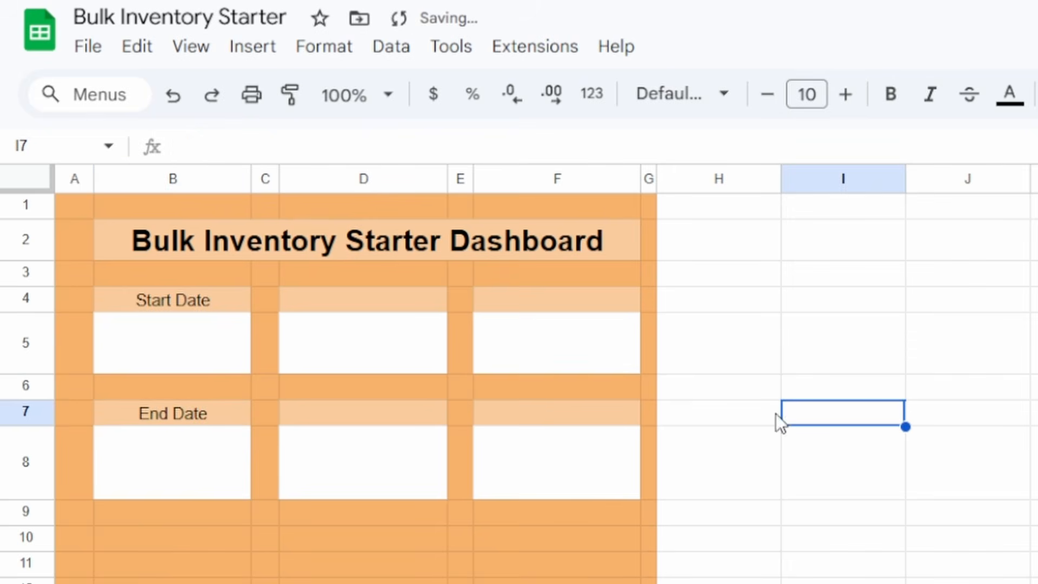
Step: Make the six header cells B4, D4, F4, B7, D7 and F7 bold with font size 12
{"action": "left_click", "coordinate": [205, 308]}
{"action": "left_click", "coordinate": [206, 408], "text": "ctrl"}
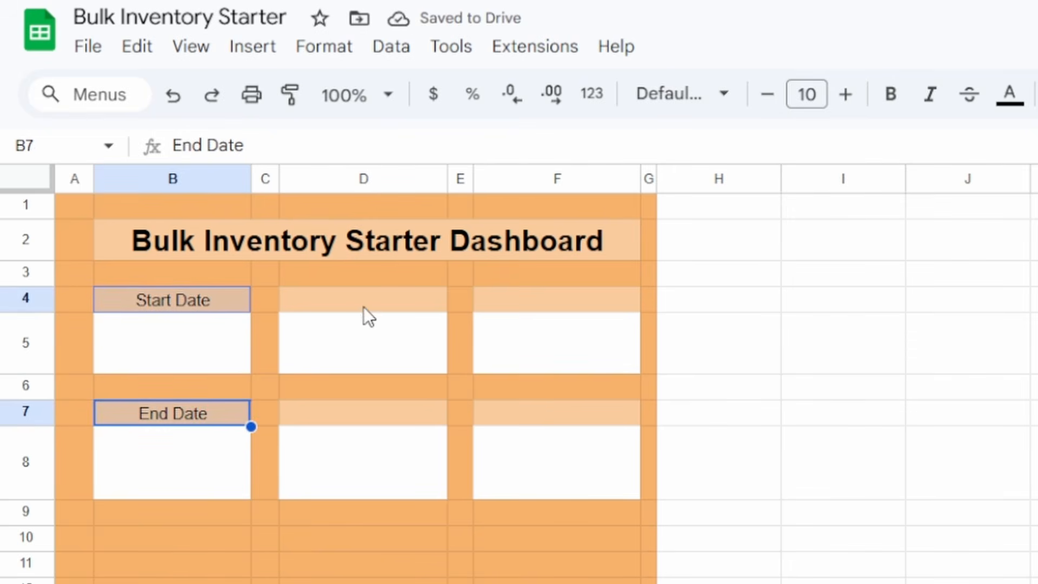
{"action": "left_click", "coordinate": [363, 307], "text": "ctrl"}
{"action": "left_click", "coordinate": [364, 406], "text": "ctrl"}
{"action": "left_click", "coordinate": [542, 300], "text": "ctrl"}
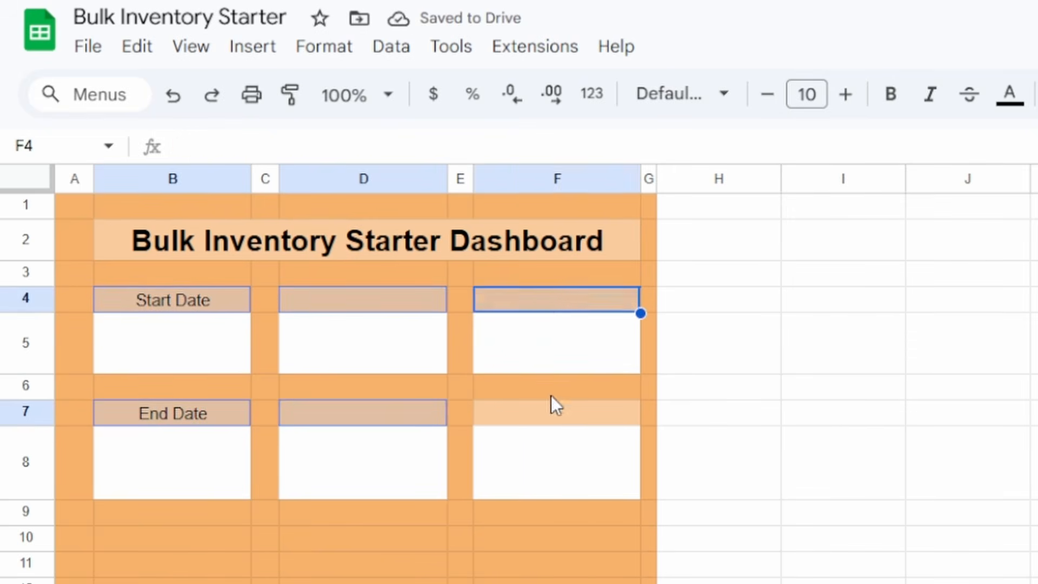
{"action": "left_click", "coordinate": [548, 409], "text": "ctrl"}
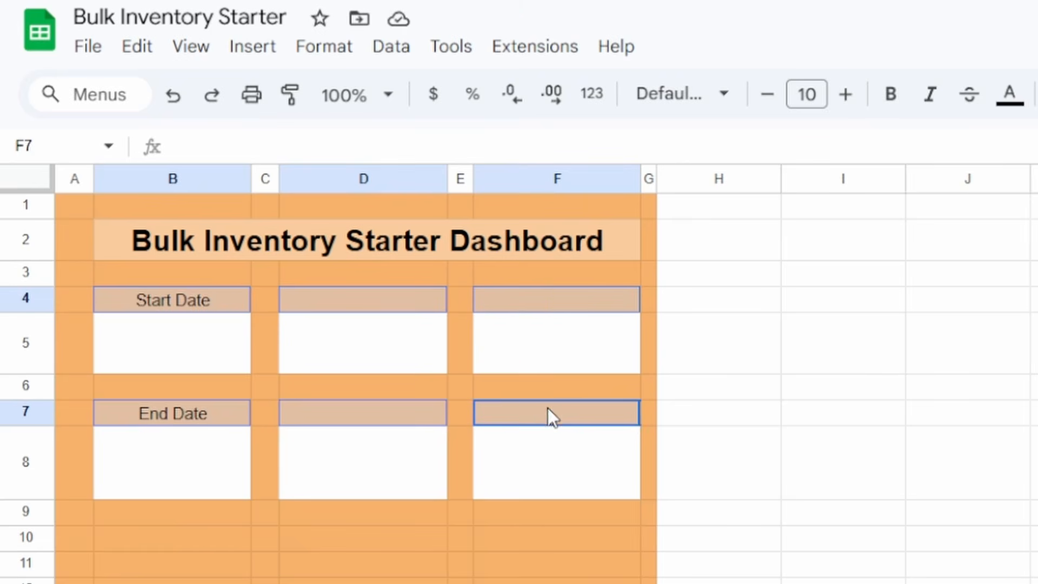
{"action": "left_click", "coordinate": [885, 105]}
{"action": "left_click", "coordinate": [843, 104]}
{"action": "left_click", "coordinate": [843, 104]}
{"action": "left_click", "coordinate": [1004, 518]}
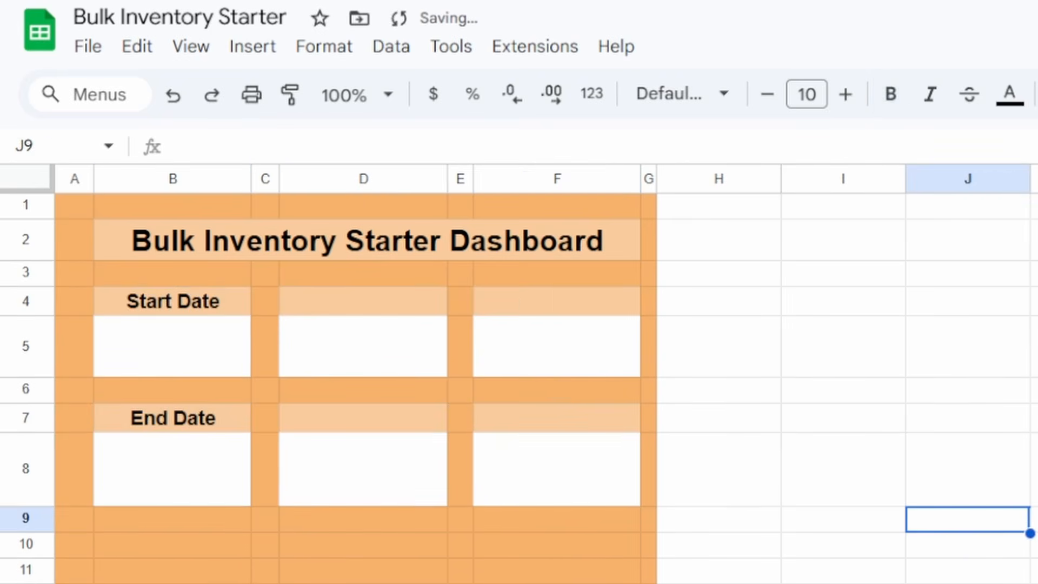
{"action": "left_click_drag", "start_coordinate": [919, 476], "coordinate": [843, 416]}
{"action": "left_click", "coordinate": [216, 348]}
{"action": "left_click", "coordinate": [815, 327]}
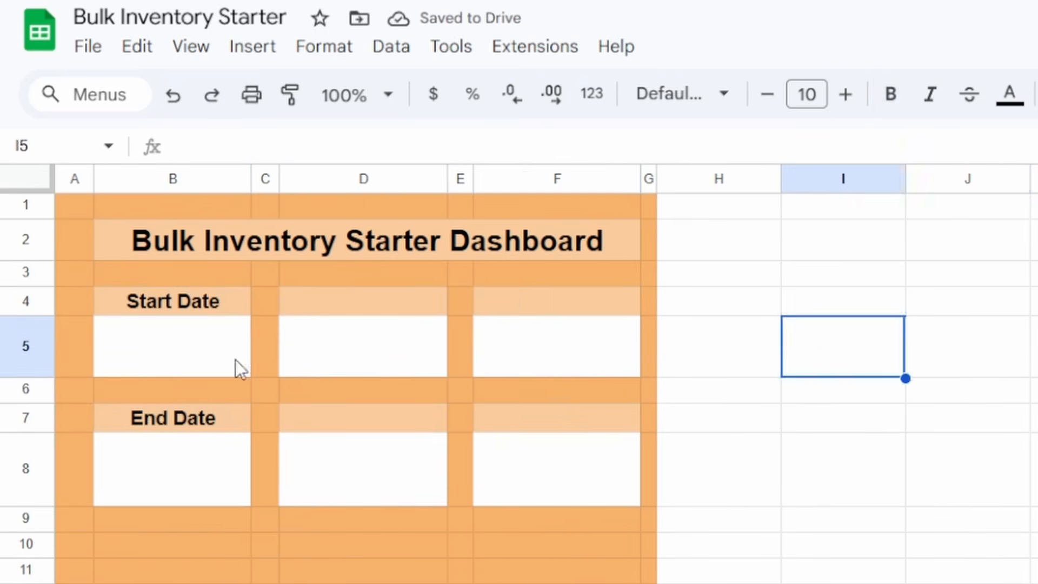
Step: Enter 11/1/2025 as the start date in B5
{"action": "left_click", "coordinate": [173, 349]}
{"action": "double_click", "coordinate": [173, 349]}
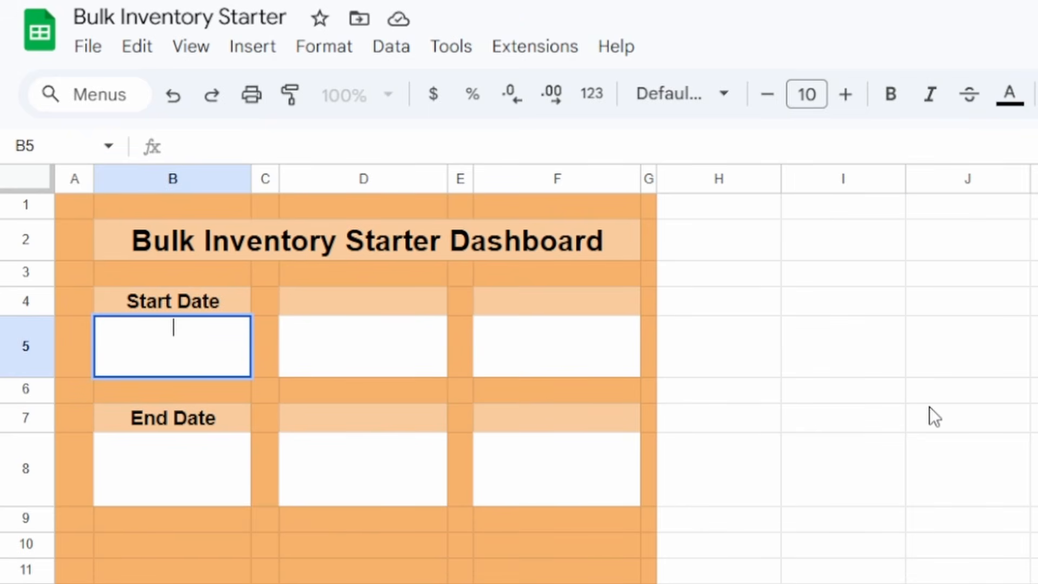
{"action": "type", "text": "11/1/2025"}
{"action": "key", "text": "Return"}
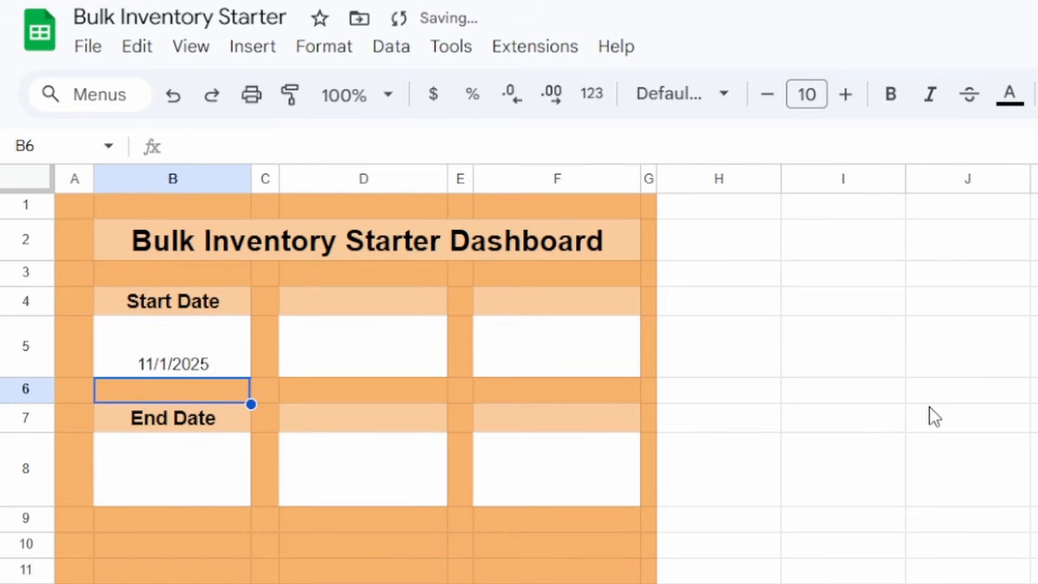
Step: Set the start date in B5 to font size 18 and center it vertically in its cell
{"action": "left_click", "coordinate": [160, 341]}
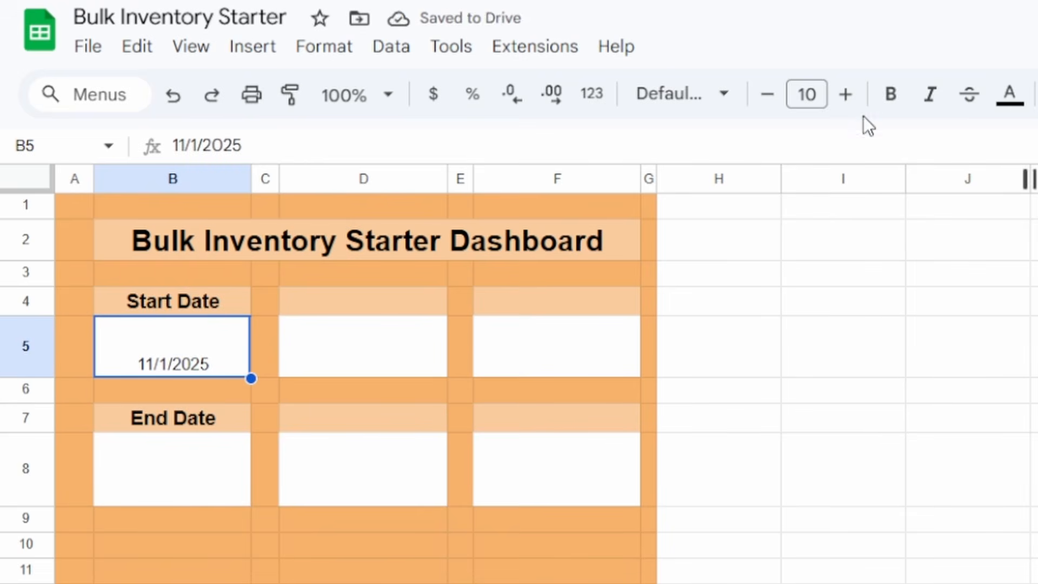
{"action": "left_click", "coordinate": [844, 94]}
{"action": "left_click", "coordinate": [844, 95]}
{"action": "left_click", "coordinate": [844, 94]}
{"action": "left_click", "coordinate": [844, 95]}
{"action": "left_click", "coordinate": [844, 94]}
{"action": "left_click", "coordinate": [844, 94]}
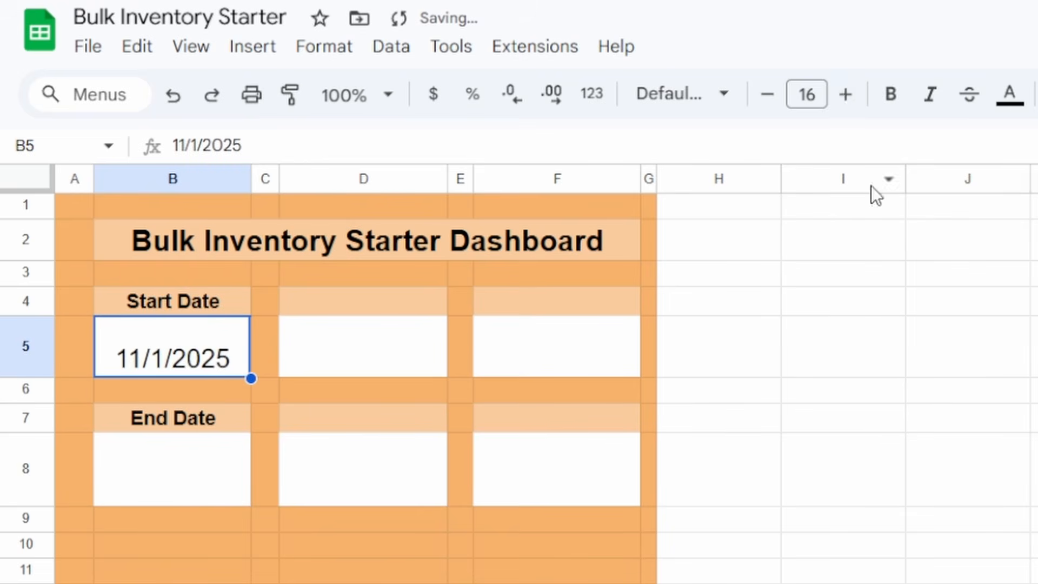
{"action": "left_click", "coordinate": [852, 102]}
{"action": "left_click", "coordinate": [850, 103]}
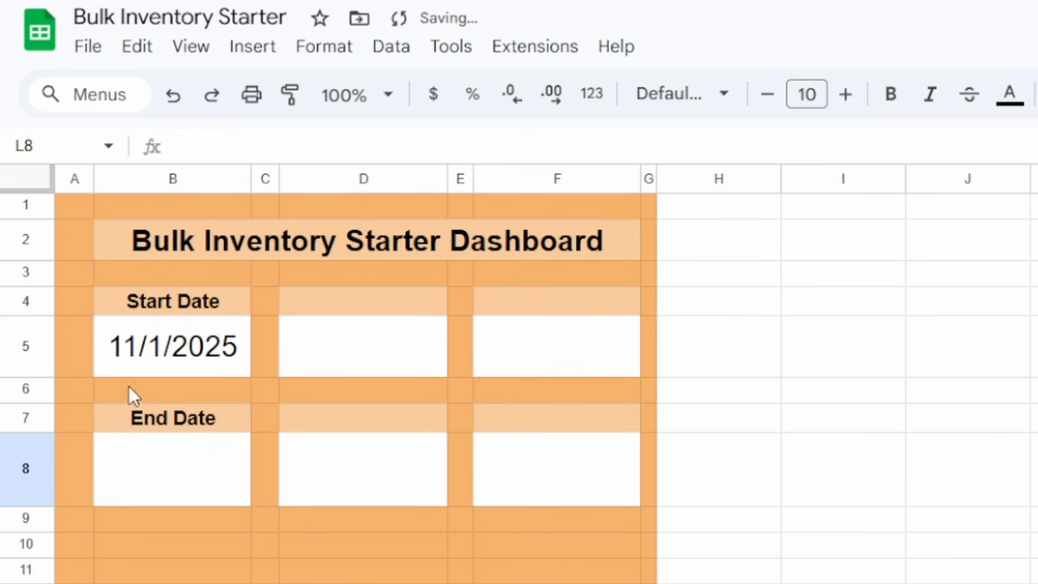
Step: Center the contents of the six value boxes in rows 5 and 8 vertically
{"action": "left_click", "coordinate": [248, 371]}
{"action": "left_click", "coordinate": [365, 360], "text": "ctrl"}
{"action": "left_click", "coordinate": [609, 363], "text": "ctrl"}
{"action": "left_click", "coordinate": [535, 497], "text": "ctrl"}
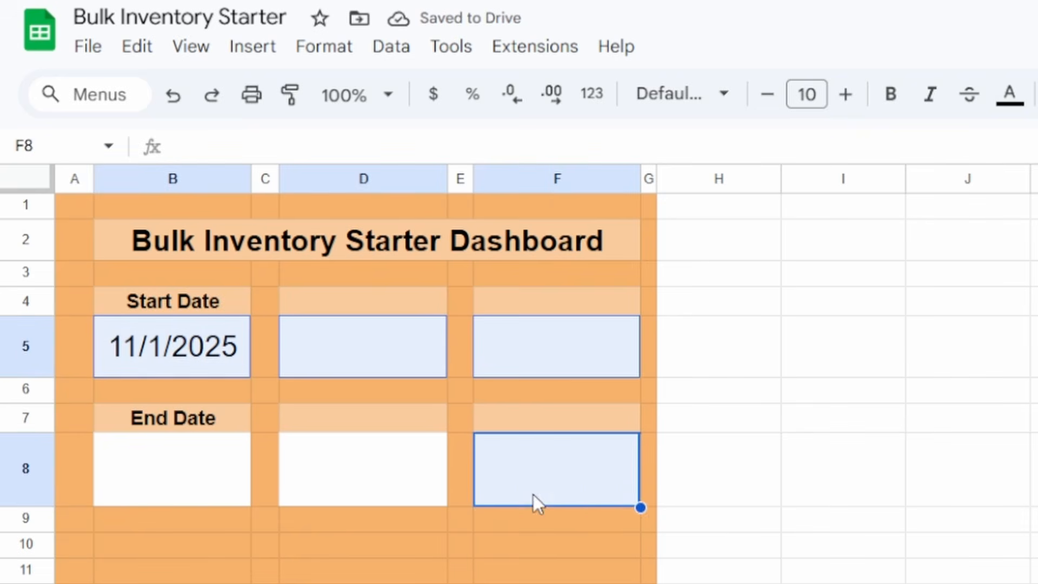
{"action": "left_click", "coordinate": [325, 495], "text": "ctrl"}
{"action": "left_click", "coordinate": [122, 495], "text": "ctrl"}
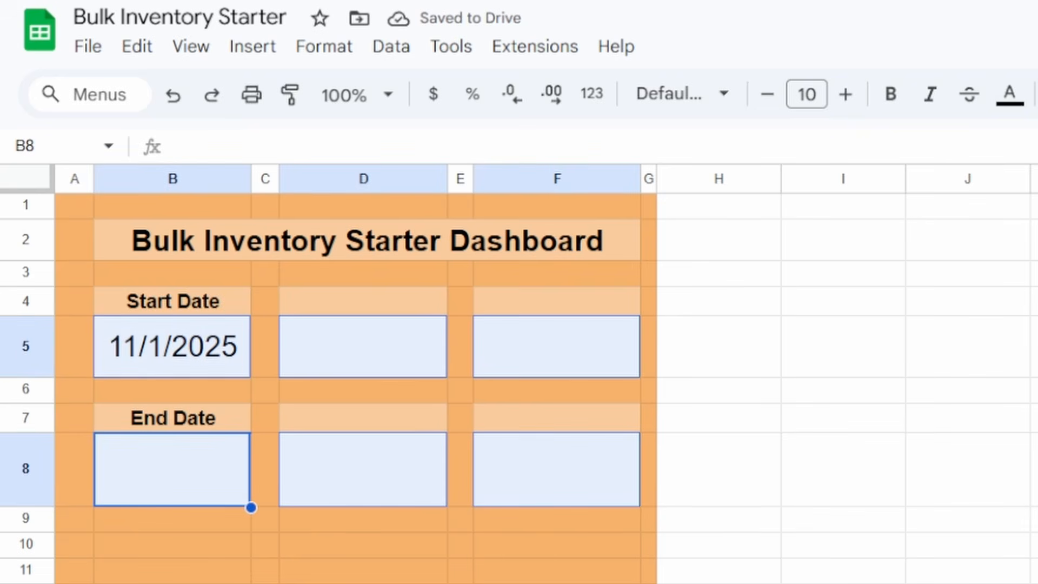
{"action": "left_click", "coordinate": [1034, 469]}
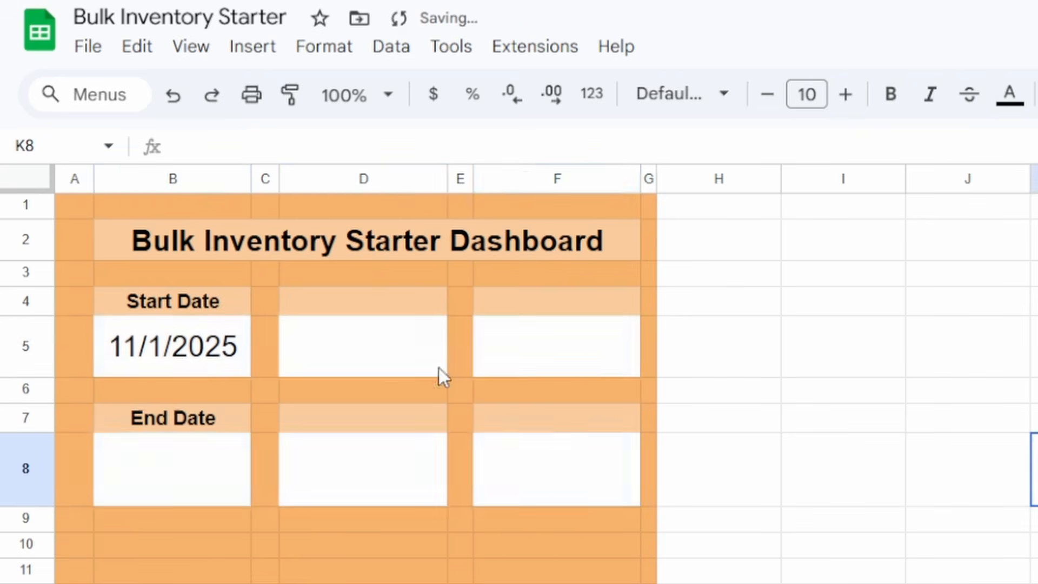
Step: Enter 11/30/2025 as the end date in B8
{"action": "double_click", "coordinate": [152, 469]}
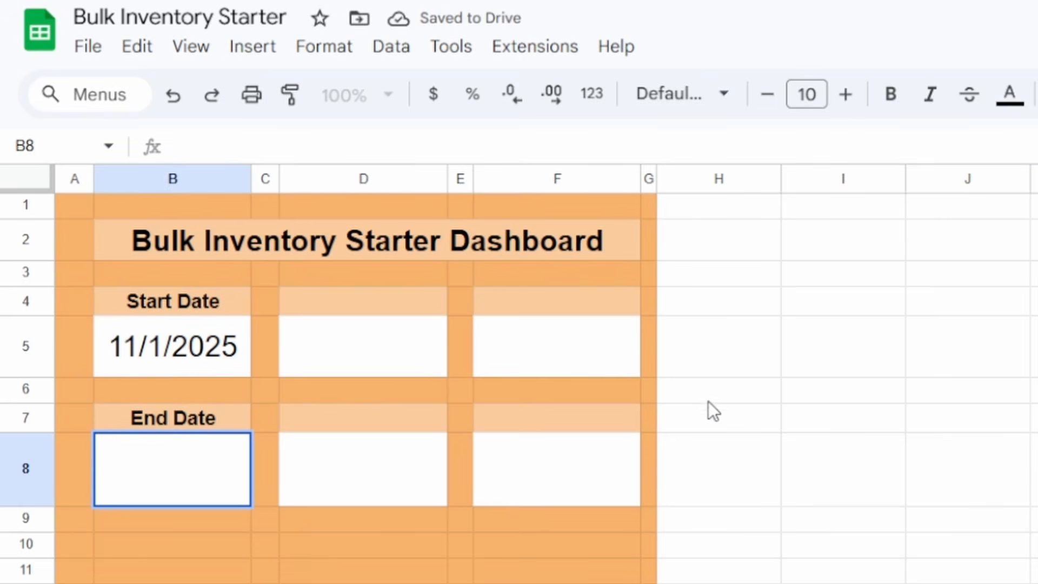
{"action": "type", "text": "11/30/2025"}
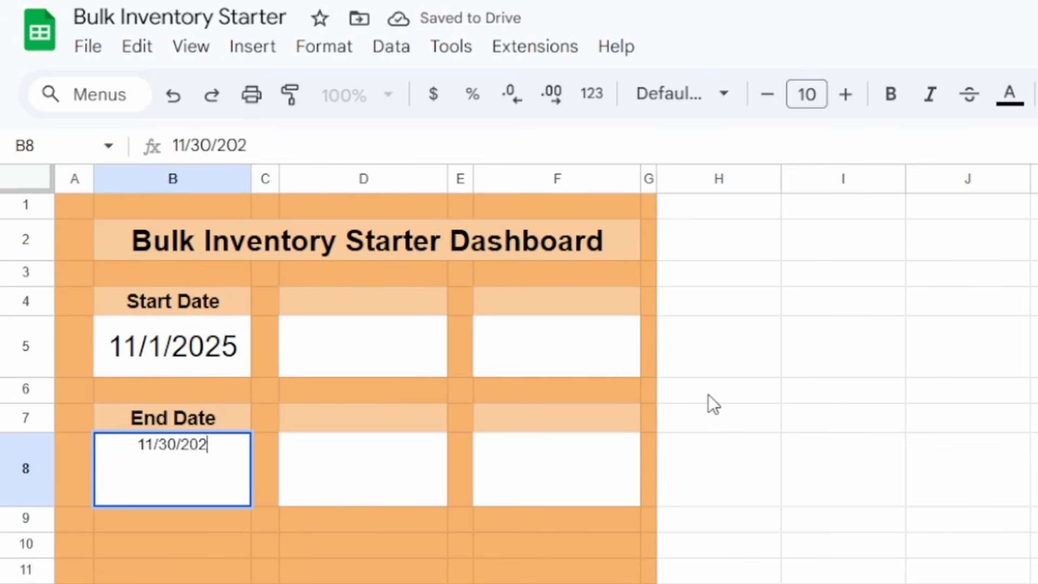
{"action": "key", "text": "Return"}
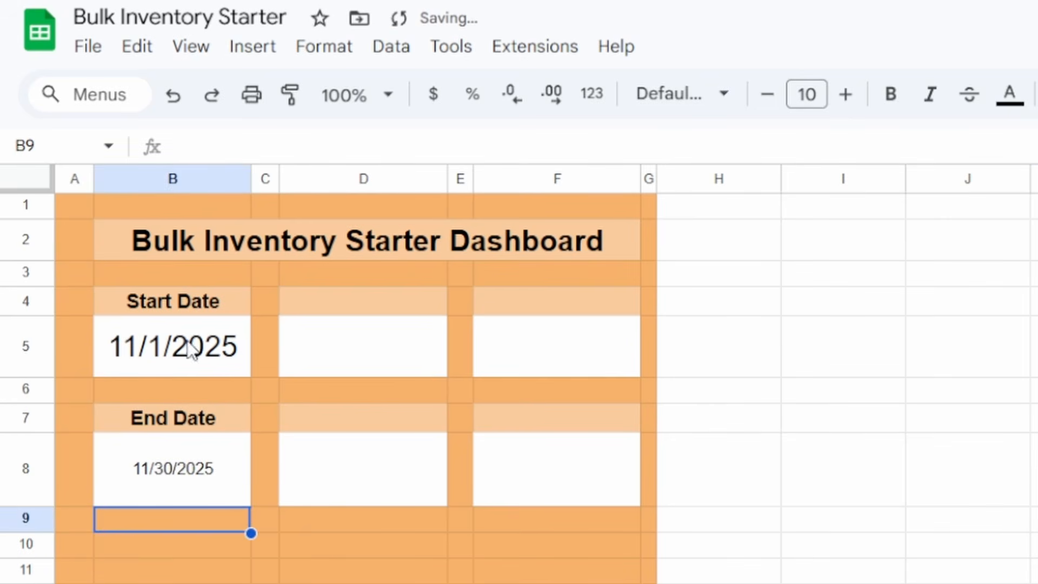
Step: Set the end date in B8 to font size 18, matching the start date in B5
{"action": "left_click", "coordinate": [190, 310]}
{"action": "left_click", "coordinate": [195, 351]}
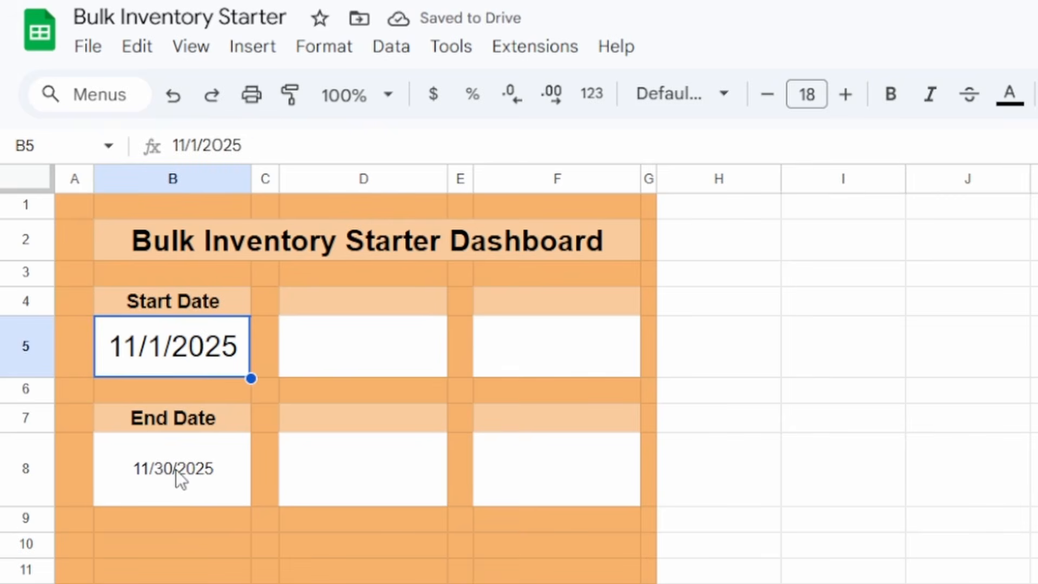
{"action": "left_click", "coordinate": [180, 479]}
{"action": "left_click", "coordinate": [845, 94]}
{"action": "left_click", "coordinate": [846, 94]}
{"action": "left_click", "coordinate": [845, 94]}
{"action": "left_click", "coordinate": [845, 95]}
{"action": "left_click", "coordinate": [845, 95]}
{"action": "left_click", "coordinate": [845, 95]}
{"action": "left_click", "coordinate": [845, 94]}
{"action": "left_click", "coordinate": [845, 94]}
{"action": "left_click", "coordinate": [941, 465]}
{"action": "left_click", "coordinate": [186, 462]}
{"action": "left_click", "coordinate": [190, 363]}
{"action": "left_click", "coordinate": [191, 467]}
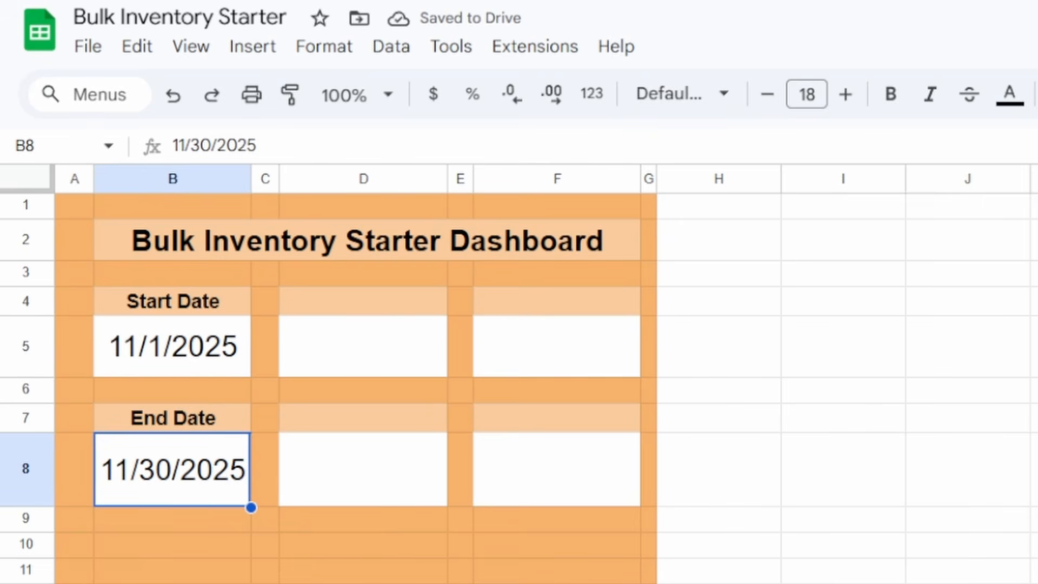
{"action": "left_click_drag", "start_coordinate": [267, 392], "coordinate": [292, 431]}
{"action": "left_click", "coordinate": [345, 346]}
{"action": "left_click", "coordinate": [394, 520]}
{"action": "left_click", "coordinate": [523, 352]}
{"action": "left_click", "coordinate": [378, 470]}
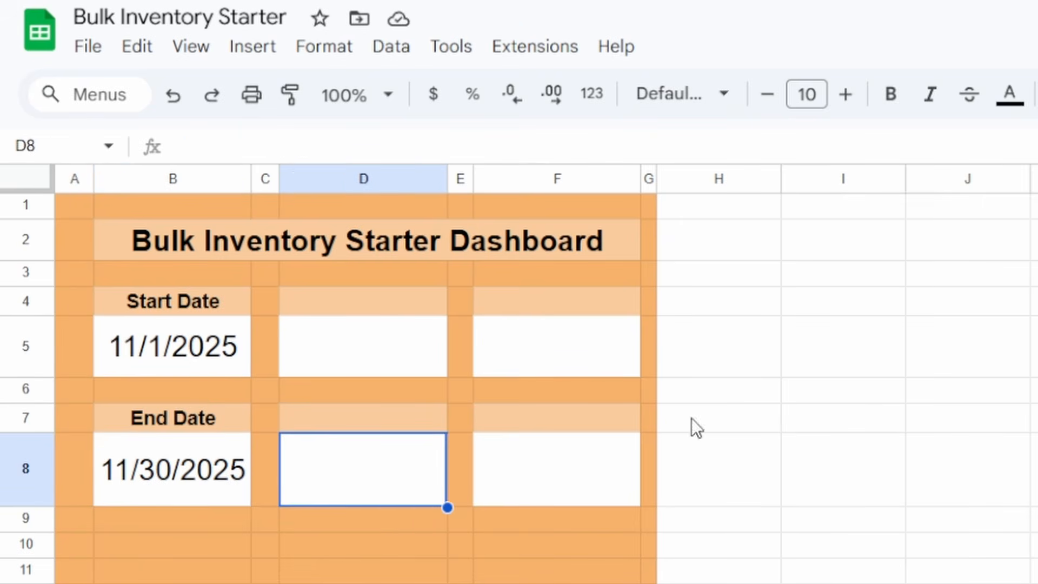
Step: Enter "Revenue" as the header in D4
{"action": "left_click", "coordinate": [324, 362]}
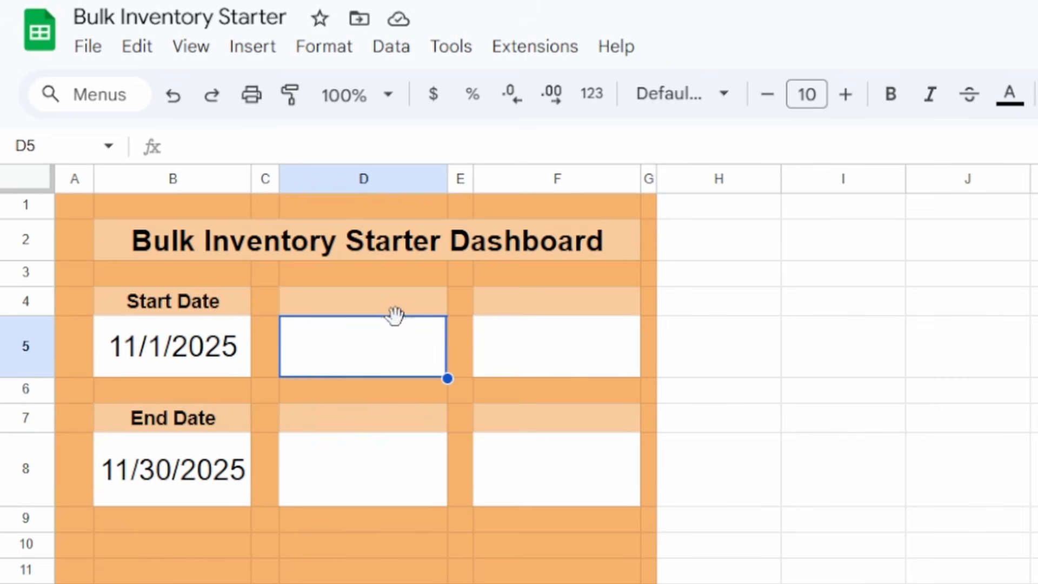
{"action": "key", "text": "Up"}
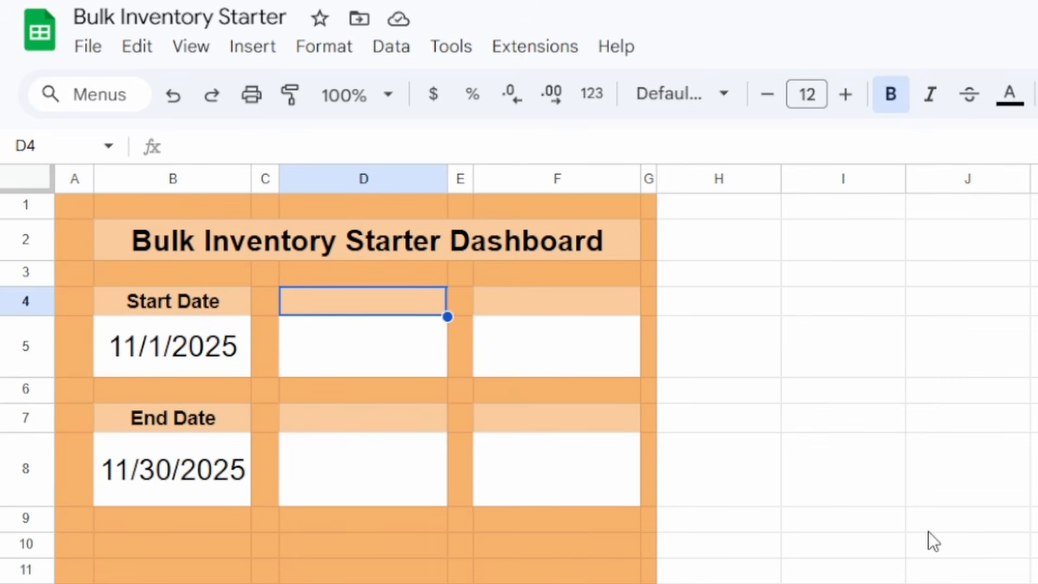
{"action": "type", "text": "Revenue"}
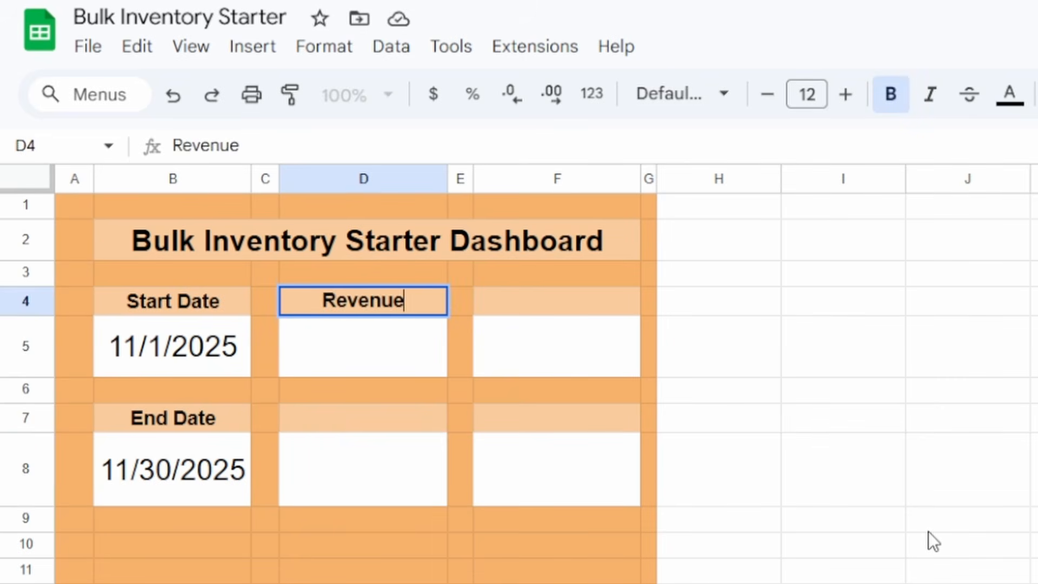
{"action": "key", "text": "Return"}
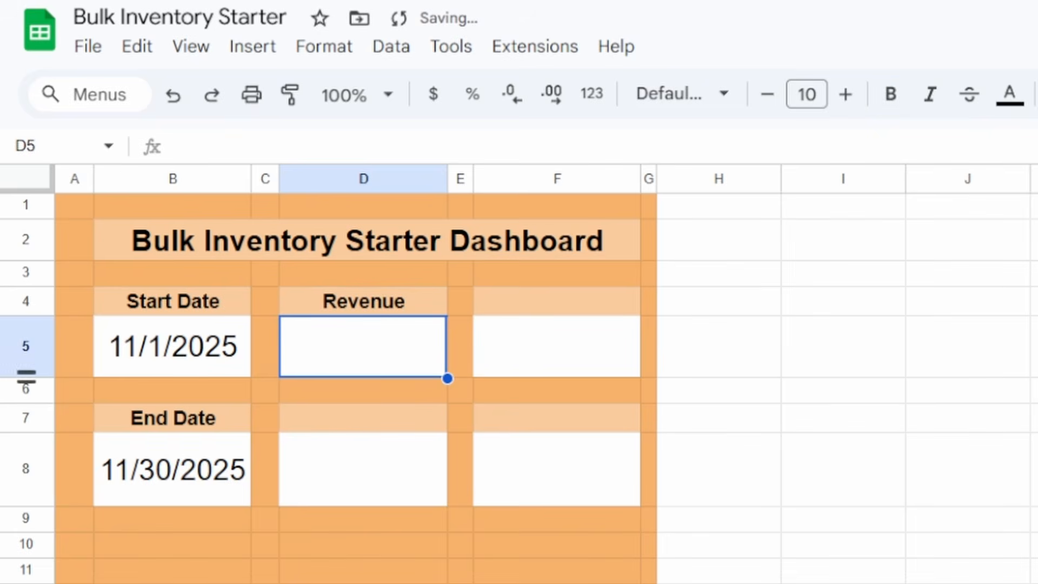
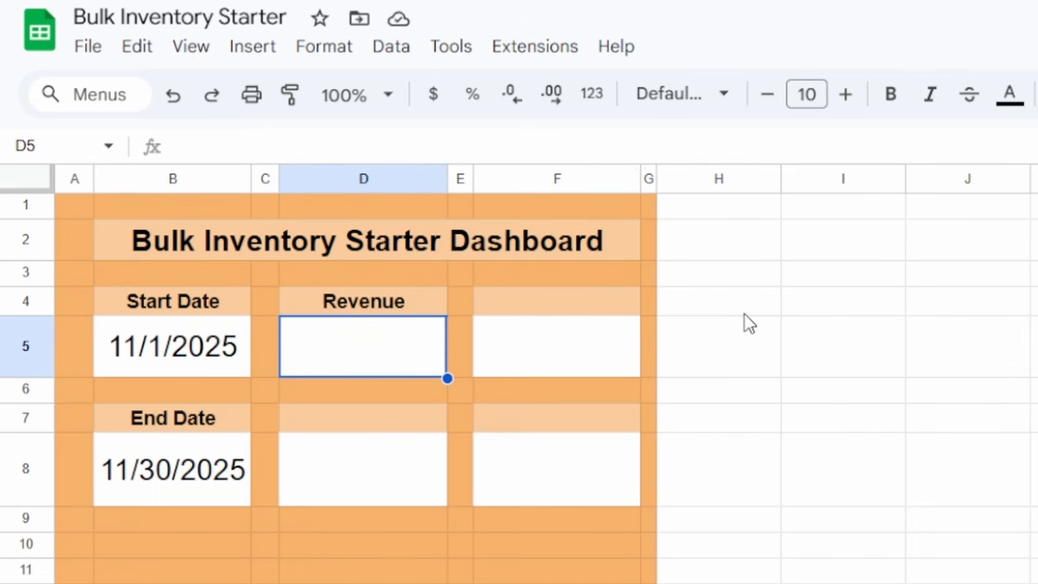
Step: Review the Dashboard's start and end dates and the Date Added and Date Sold columns in the inventory and sales tables
{"action": "left_click", "coordinate": [232, 365]}
{"action": "left_click", "coordinate": [159, 513]}
{"action": "left_click", "coordinate": [158, 494]}
{"action": "left_click", "coordinate": [160, 366]}
{"action": "left_click", "coordinate": [167, 501]}
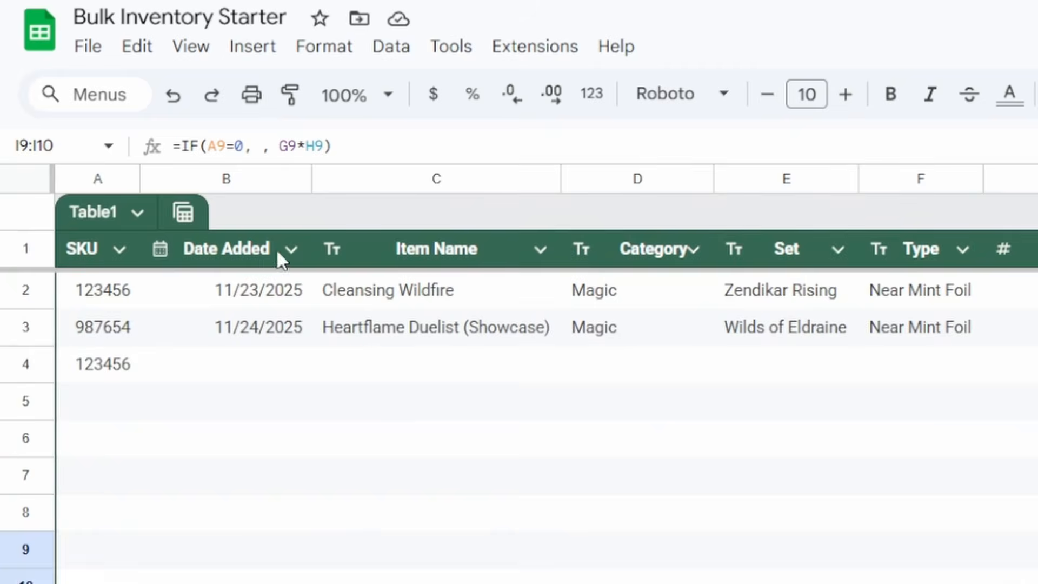
{"action": "left_click", "coordinate": [281, 256]}
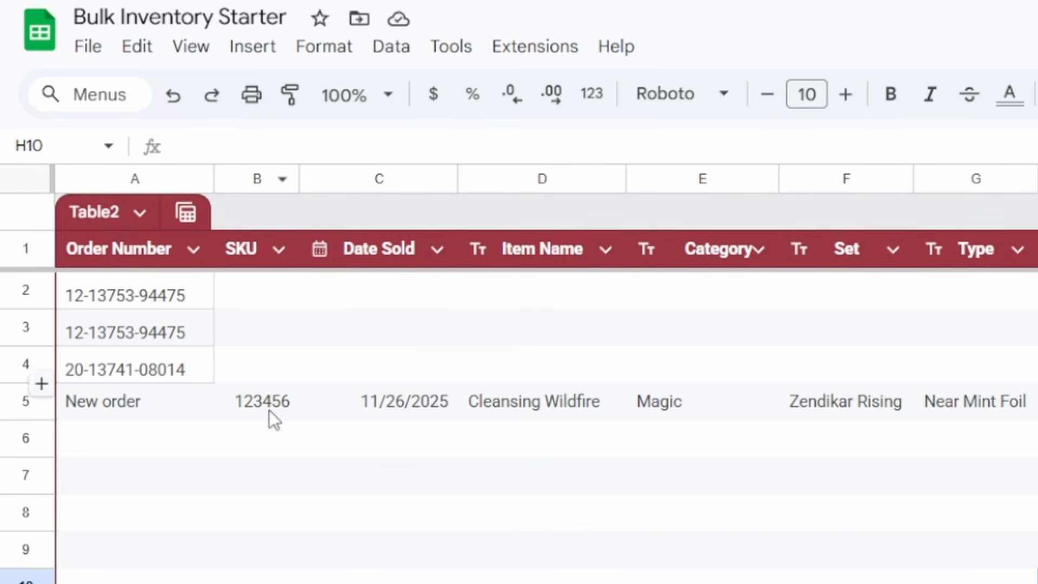
{"action": "left_click", "coordinate": [412, 373]}
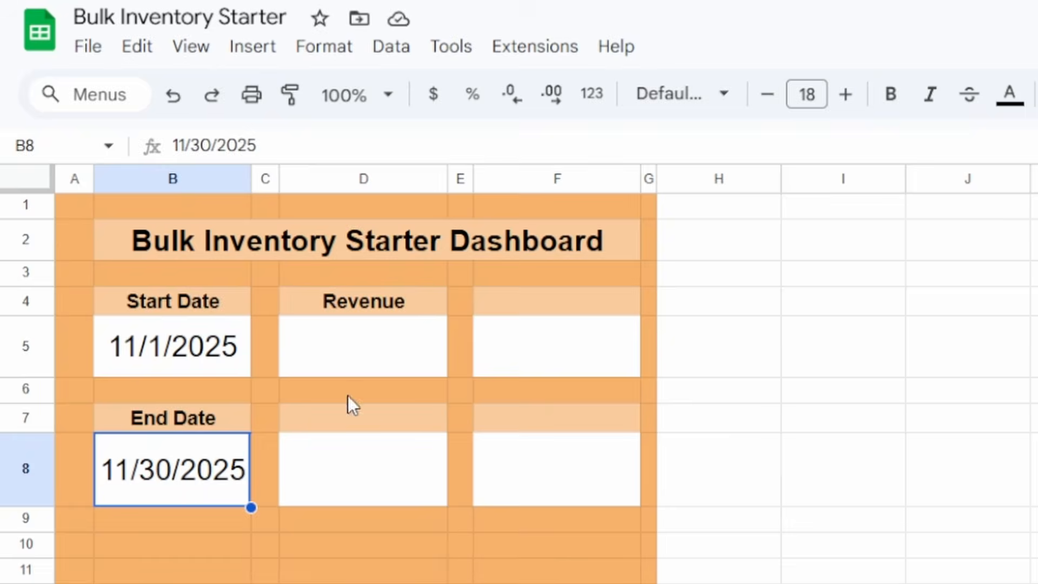
Step: Start a SUMIFS formula in the Dashboard's Revenue cell D5 with the Item Price column Sold!J:J as the sum range
{"action": "left_click", "coordinate": [354, 304]}
{"action": "left_click", "coordinate": [351, 385]}
{"action": "left_click", "coordinate": [362, 346]}
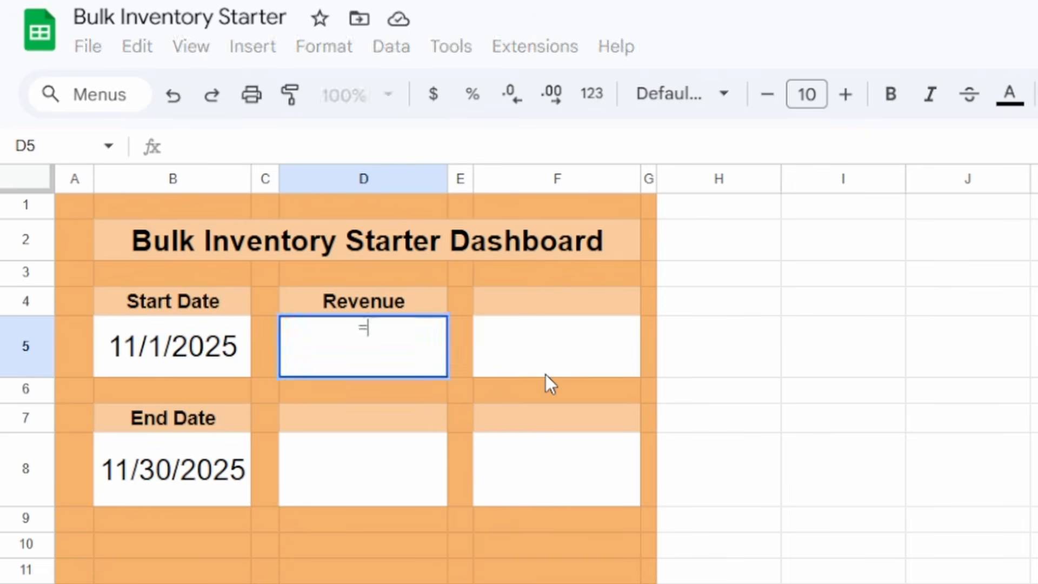
{"action": "type", "text": "=SUMIFS"}
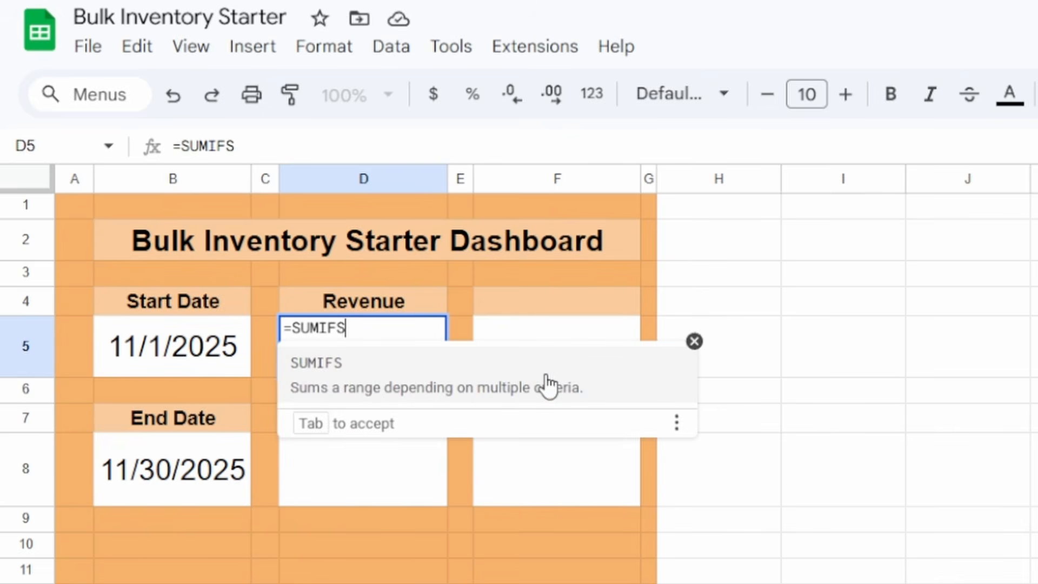
{"action": "type", "text": "("}
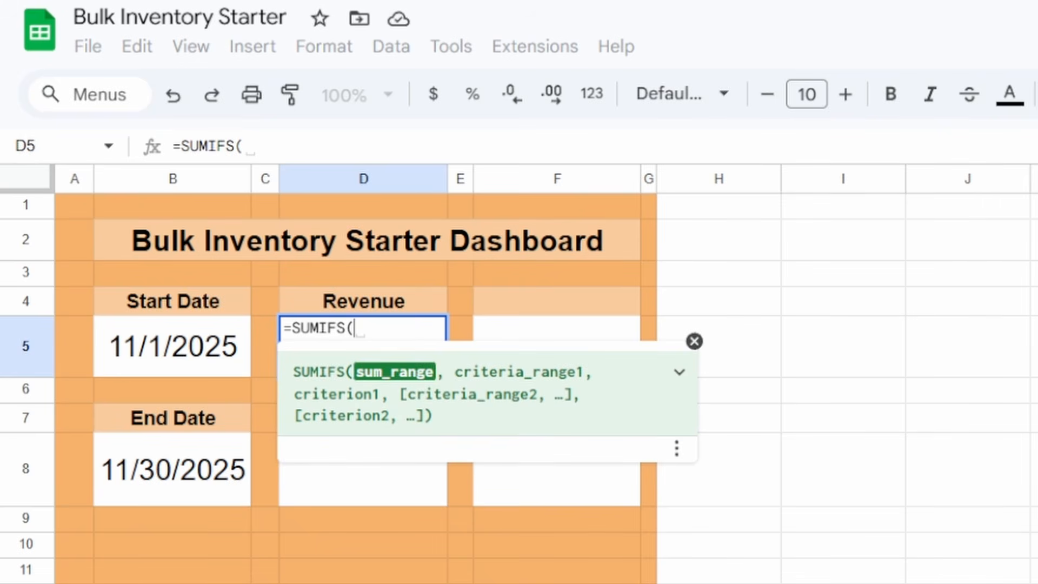
{"action": "key", "text": "ctrl+shift+Page_Down"}
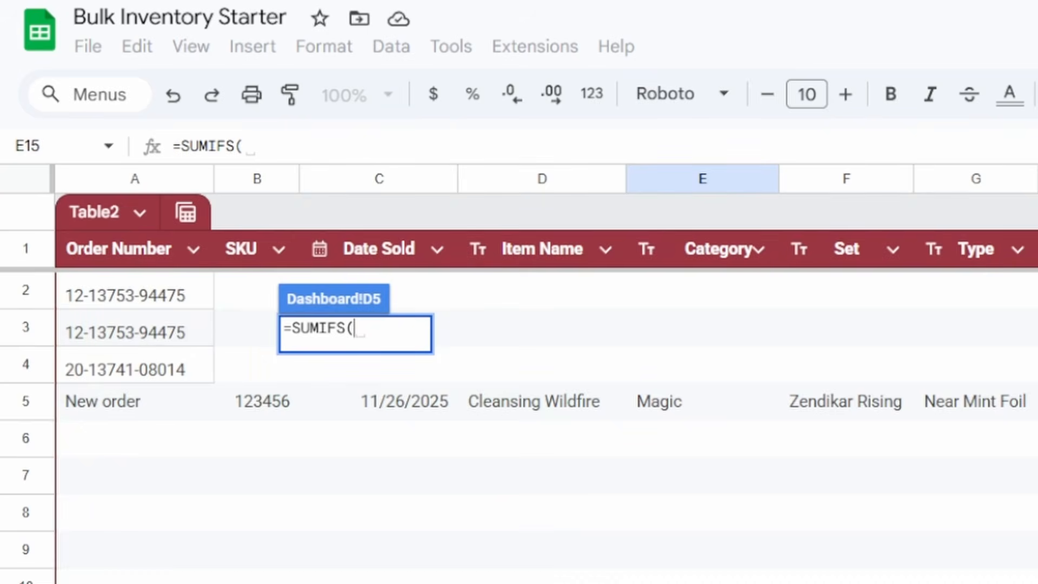
{"action": "scroll", "coordinate": [540, 379], "scroll_direction": "right", "scroll_amount": 6}
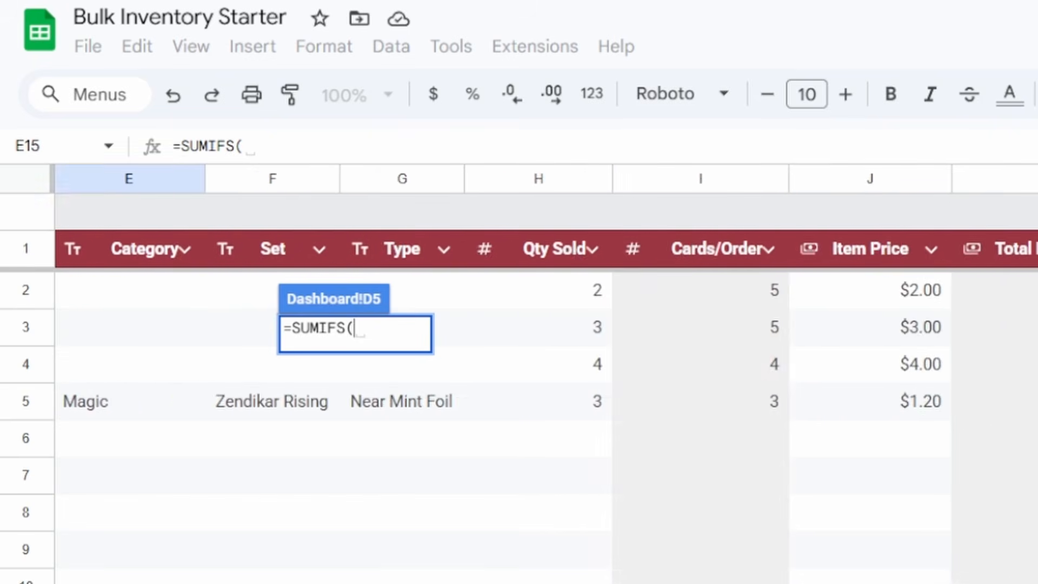
{"action": "scroll", "coordinate": [540, 378], "scroll_direction": "left", "scroll_amount": 1}
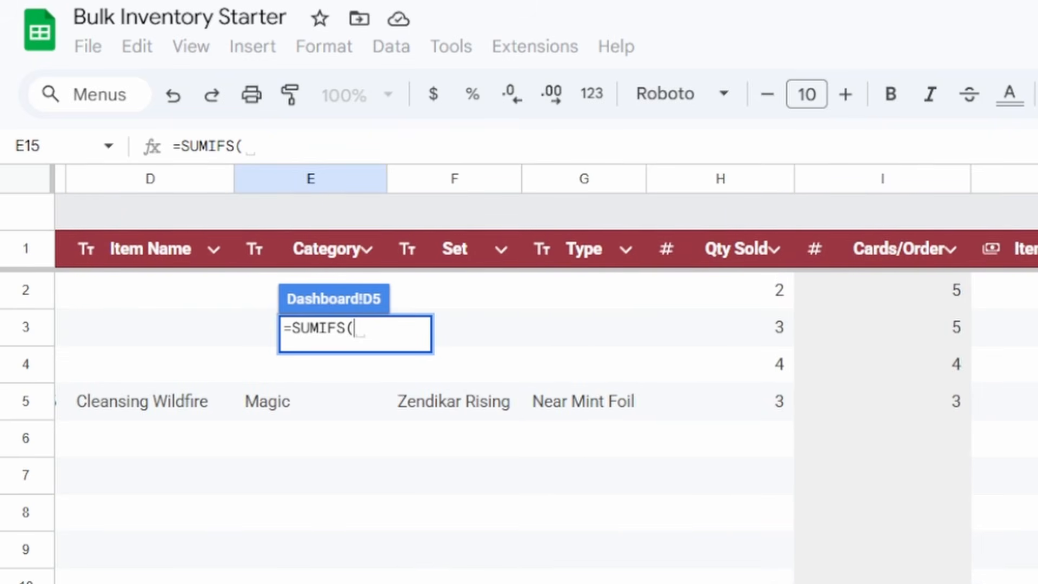
{"action": "left_click", "coordinate": [1030, 179]}
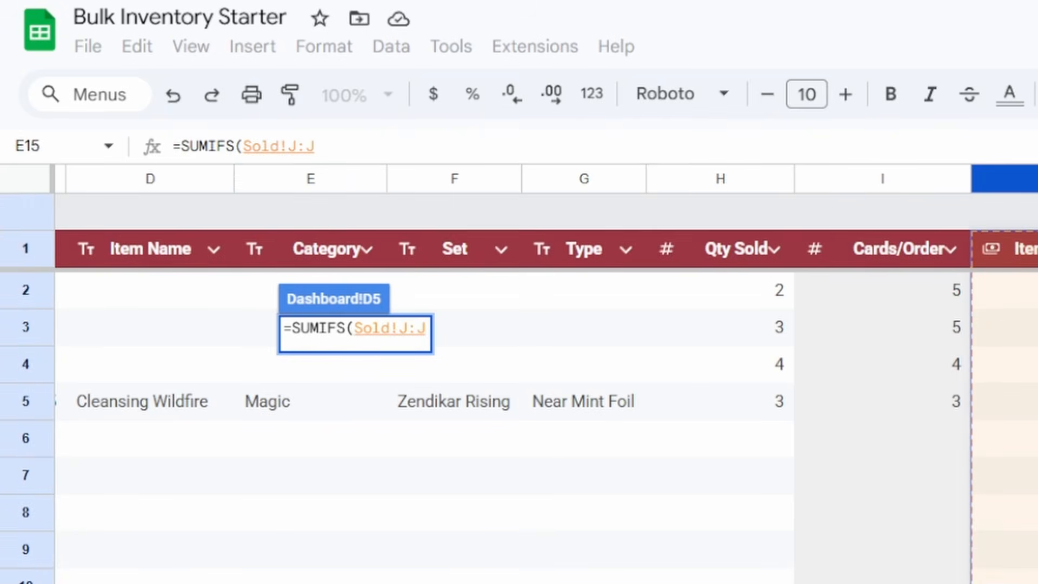
{"action": "type", "text": ","}
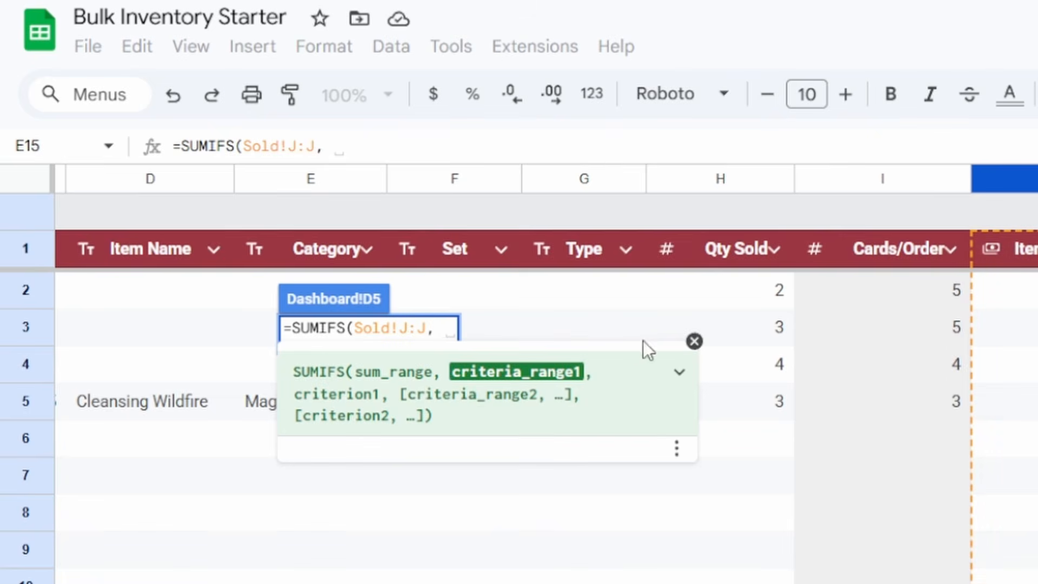
Step: Add the first SUMIFS criterion, requiring the Date Sold column Sold!C:C to be ">=" & B5, the start date
{"action": "scroll", "coordinate": [541, 432], "scroll_direction": "left", "scroll_amount": 5}
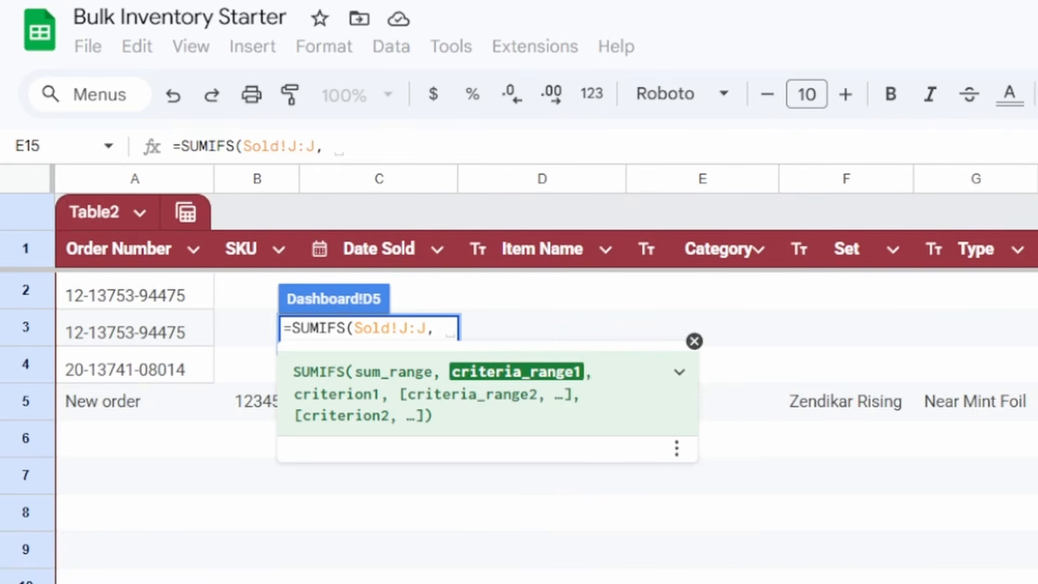
{"action": "scroll", "coordinate": [540, 432], "scroll_direction": "right", "scroll_amount": 3}
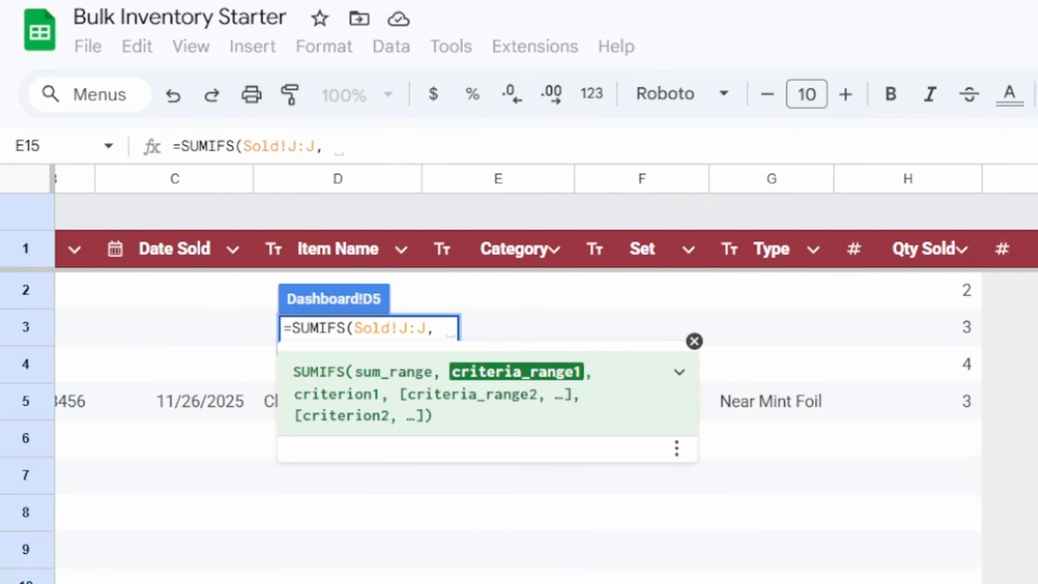
{"action": "left_click", "coordinate": [151, 187]}
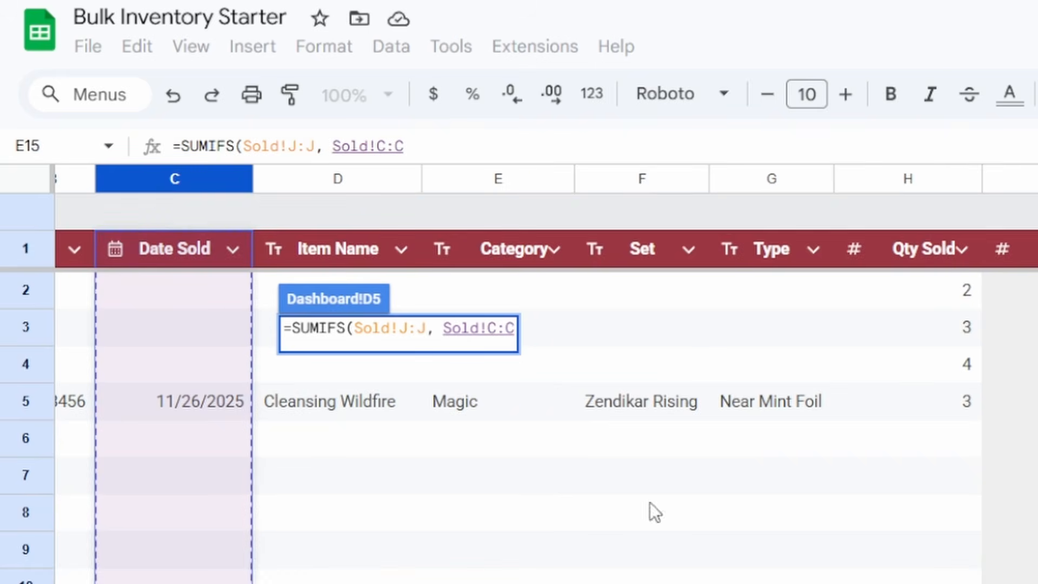
{"action": "type", "text": ", "}
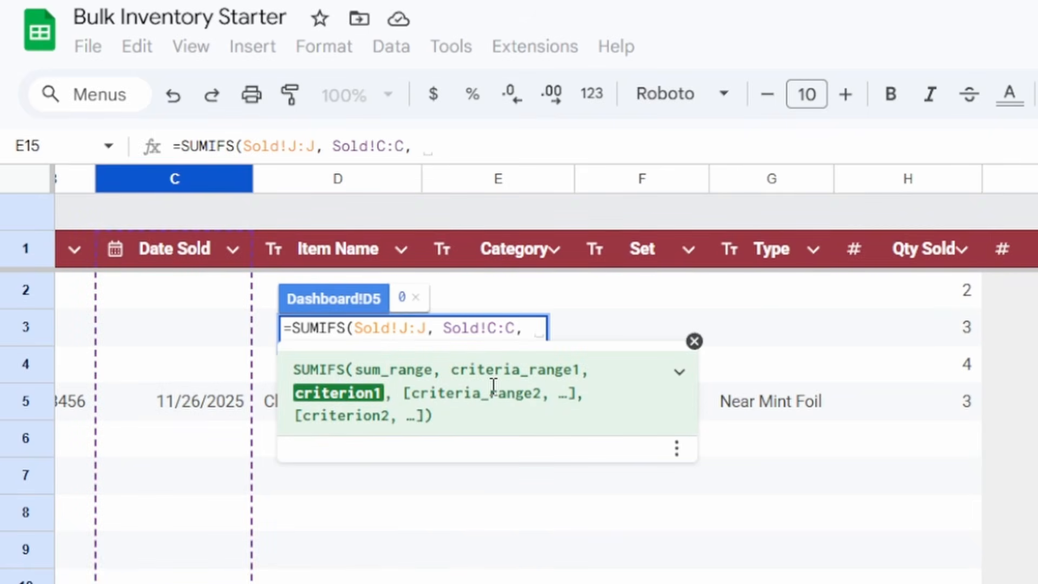
{"action": "type", "text": "\""}
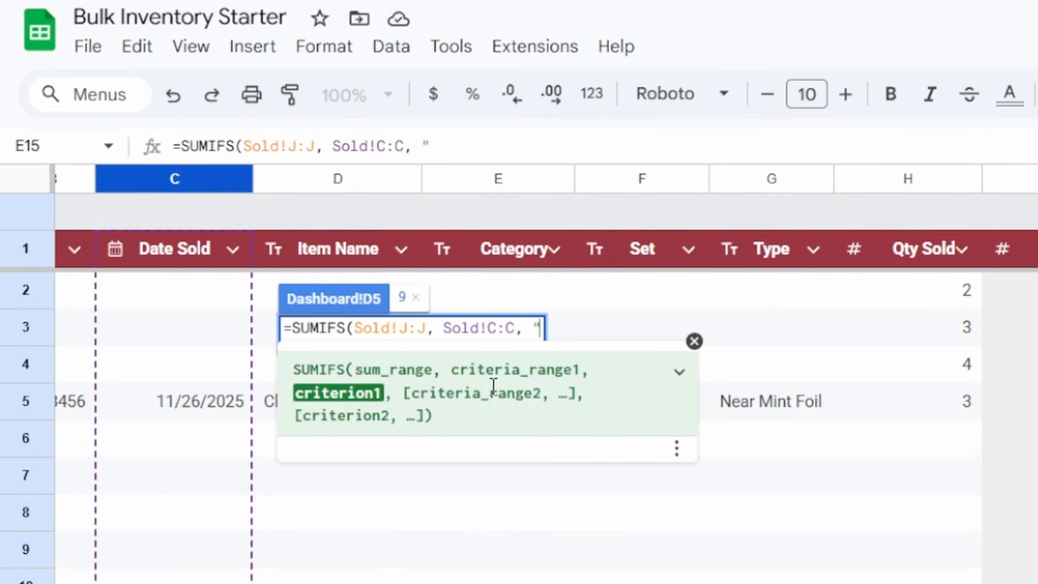
{"action": "type", "text": ">=\" &"}
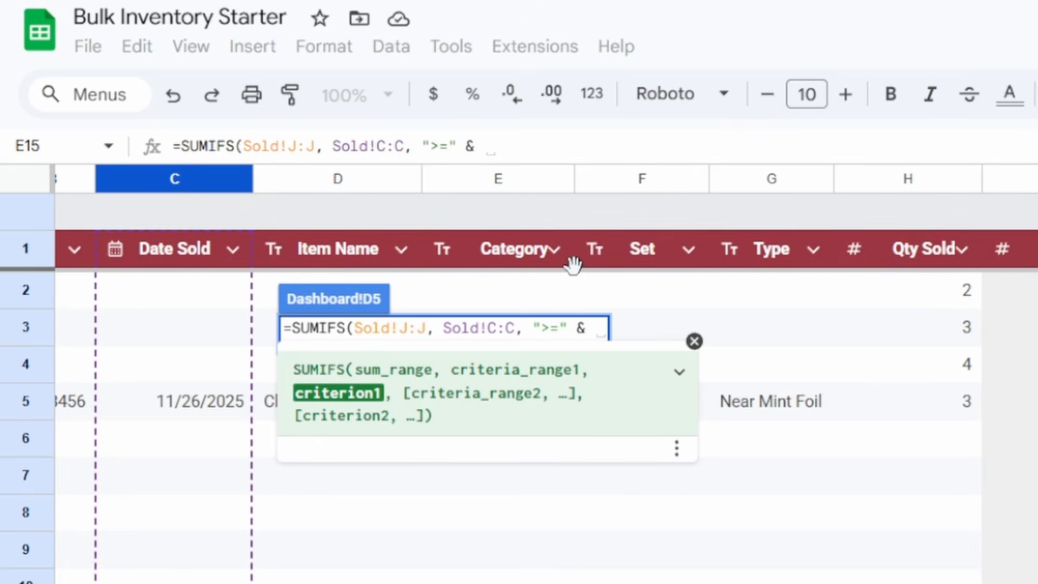
{"action": "left_click", "coordinate": [108, 583]}
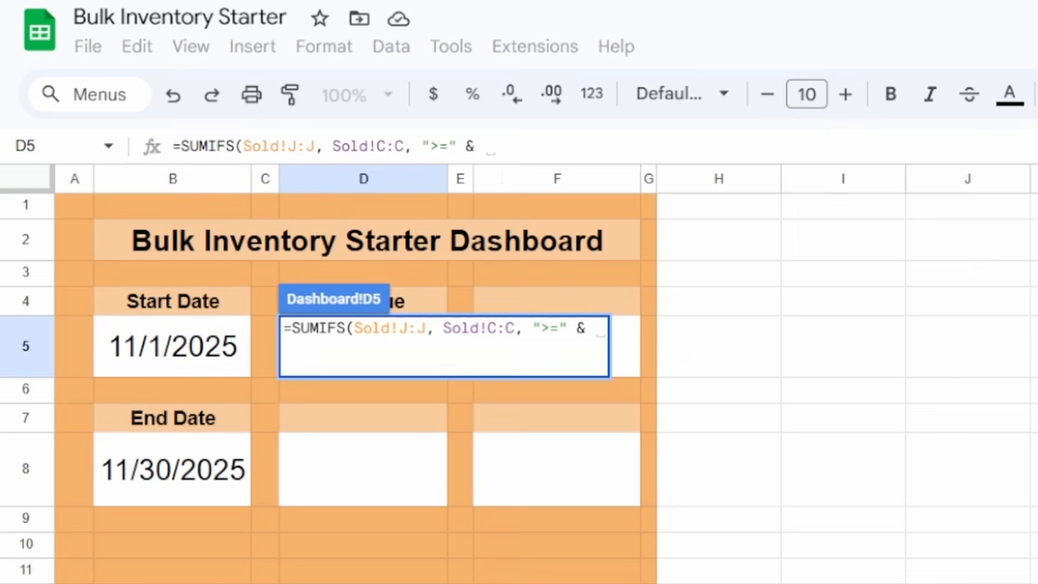
{"action": "left_click", "coordinate": [154, 345]}
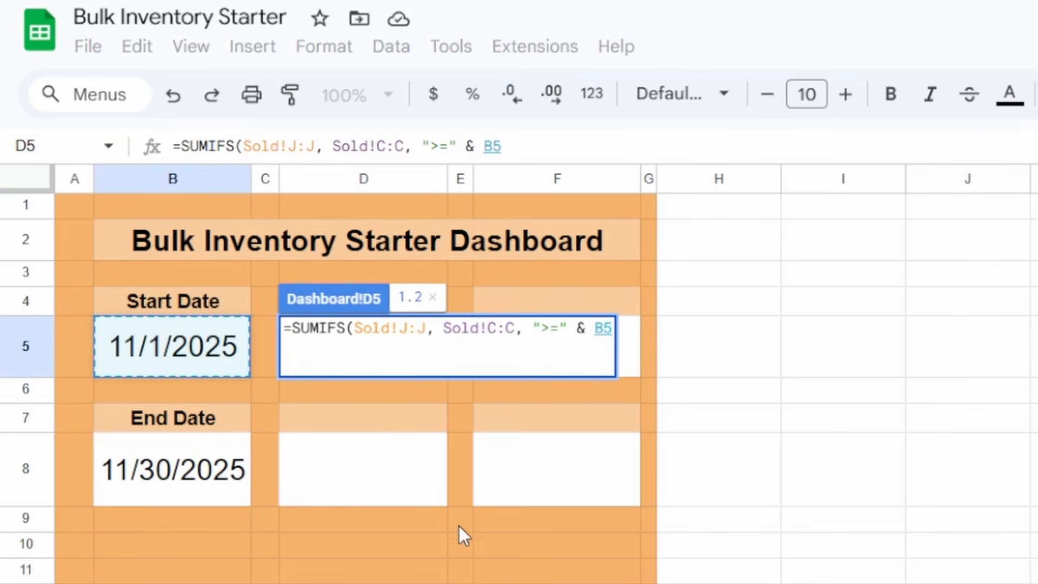
{"action": "type", "text": ","}
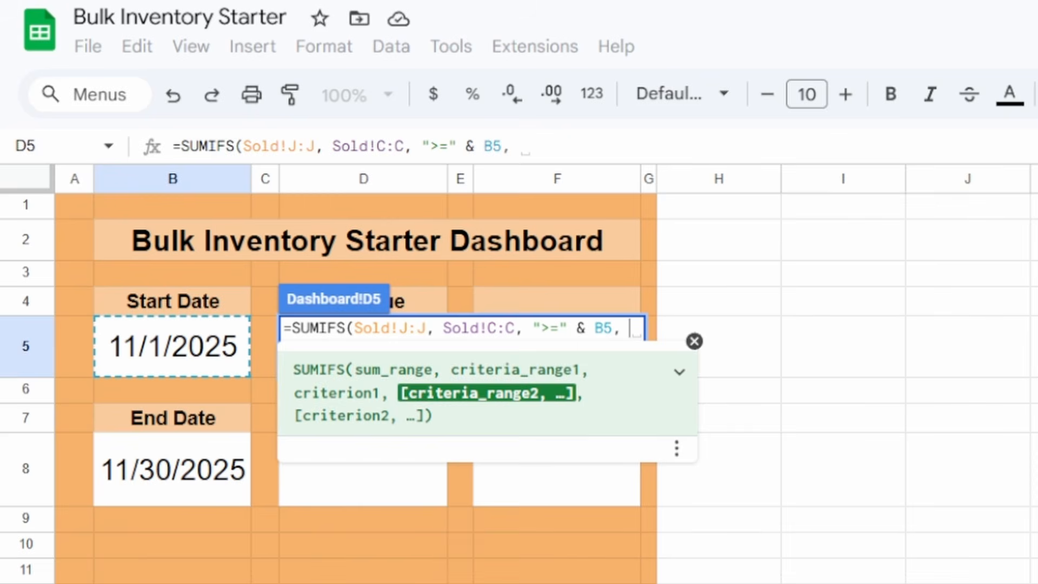
Step: Add the second criterion, Sold!C:C "<=" & B8, and complete the Revenue formula in D5
{"action": "key", "text": "ctrl+shift+Page_Down"}
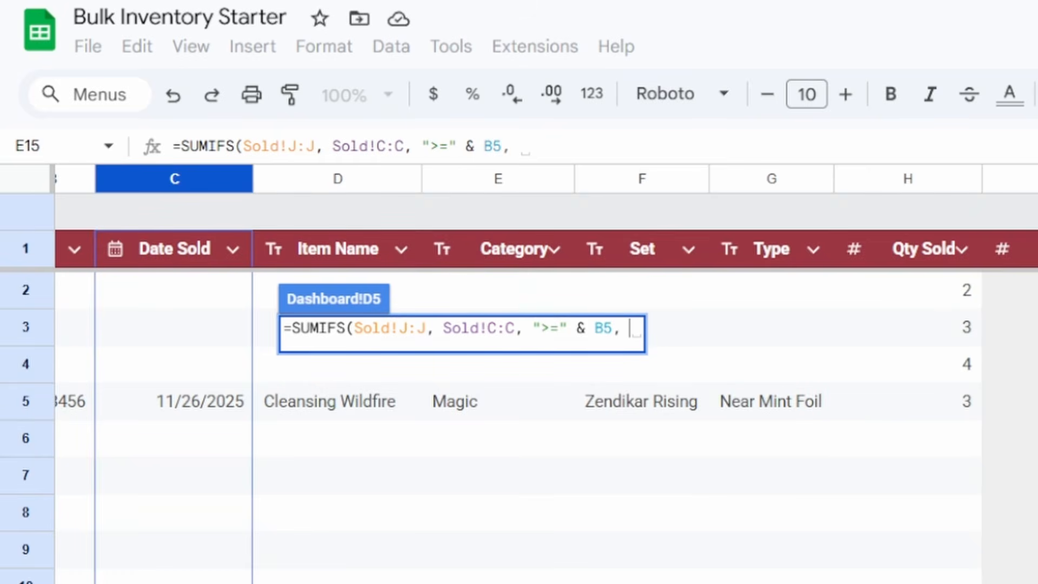
{"action": "left_click", "coordinate": [180, 182]}
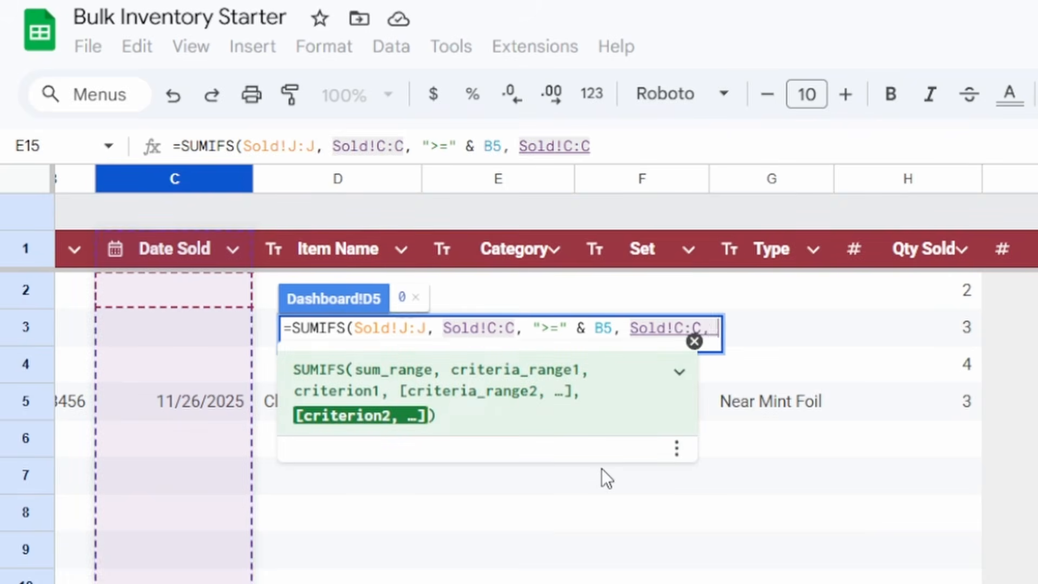
{"action": "type", "text": ", \"<"}
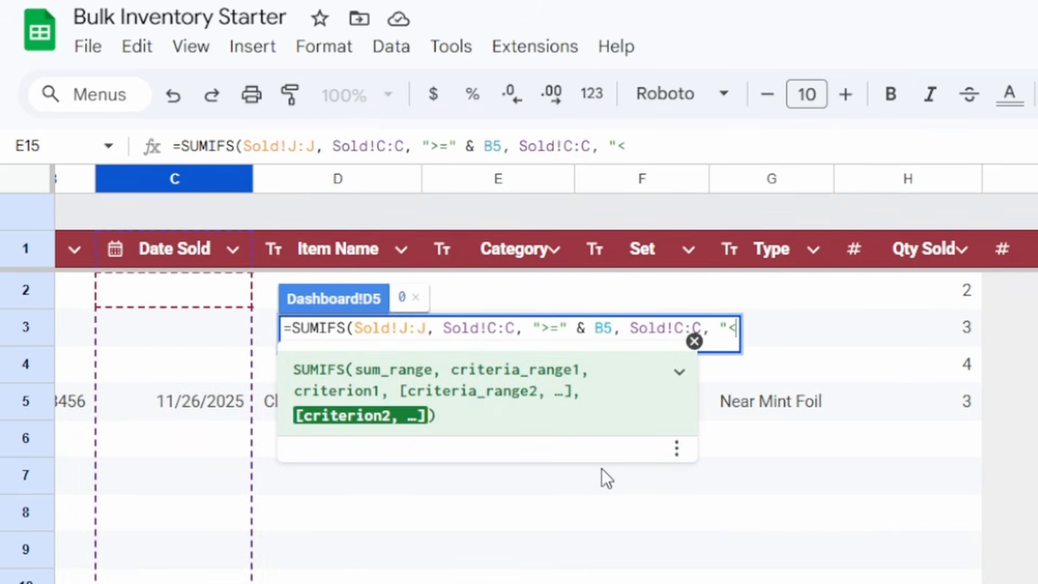
{"action": "type", "text": "=\" "}
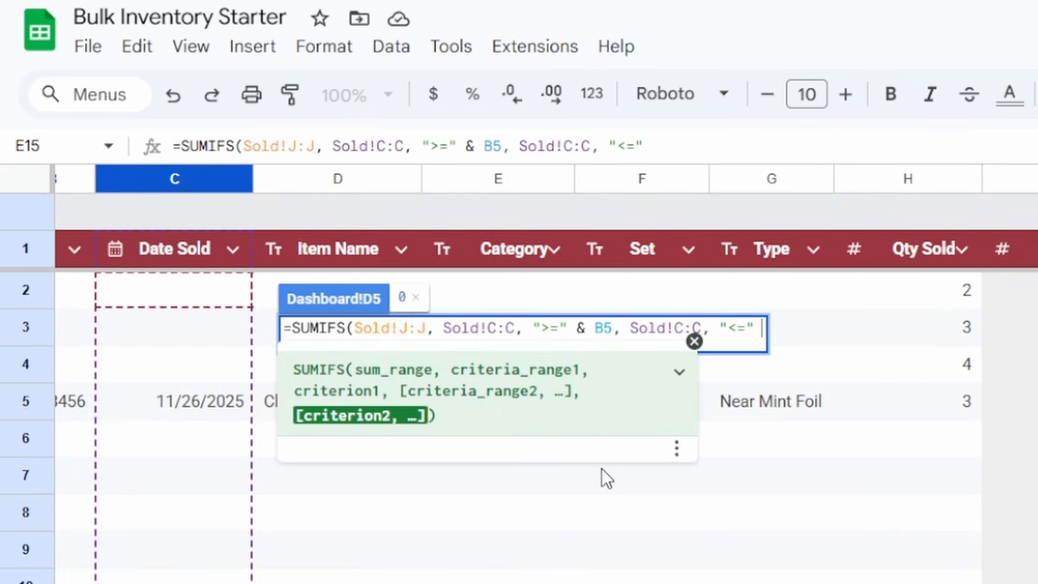
{"action": "type", "text": "&"}
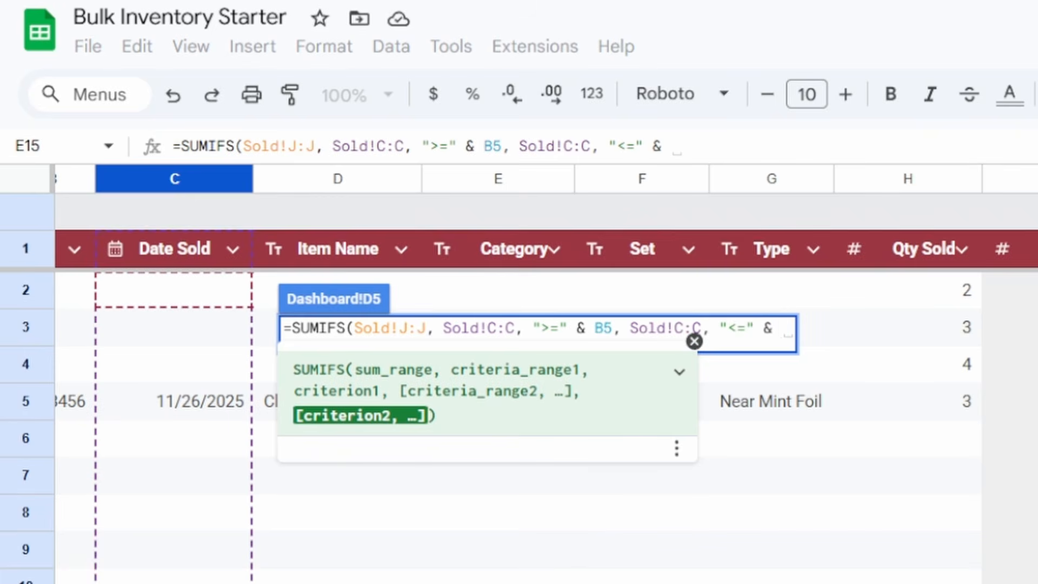
{"action": "left_click", "coordinate": [324, 583]}
{"action": "left_click", "coordinate": [164, 478]}
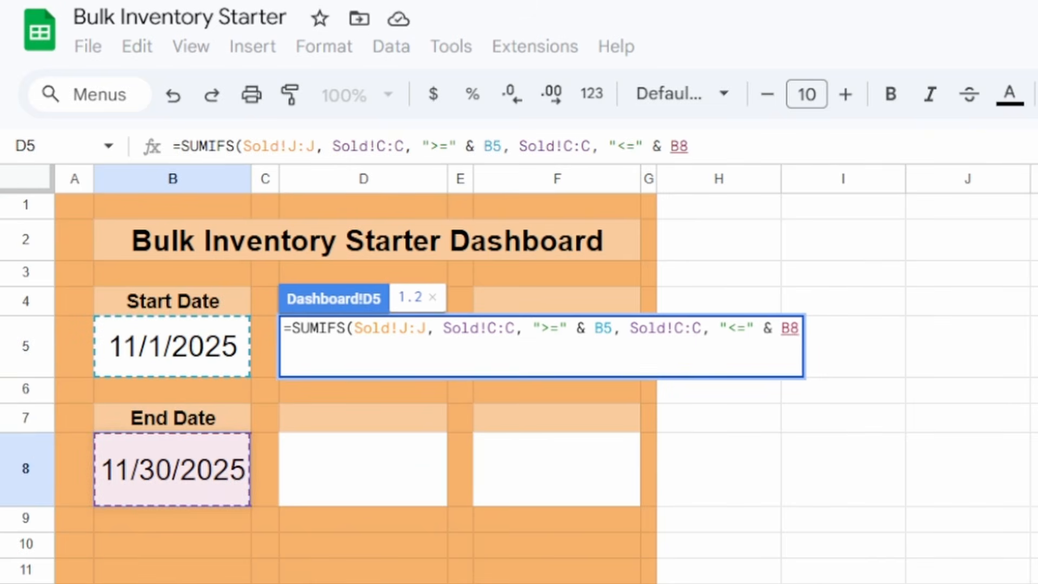
{"action": "type", "text": ")"}
{"action": "key", "text": "Return"}
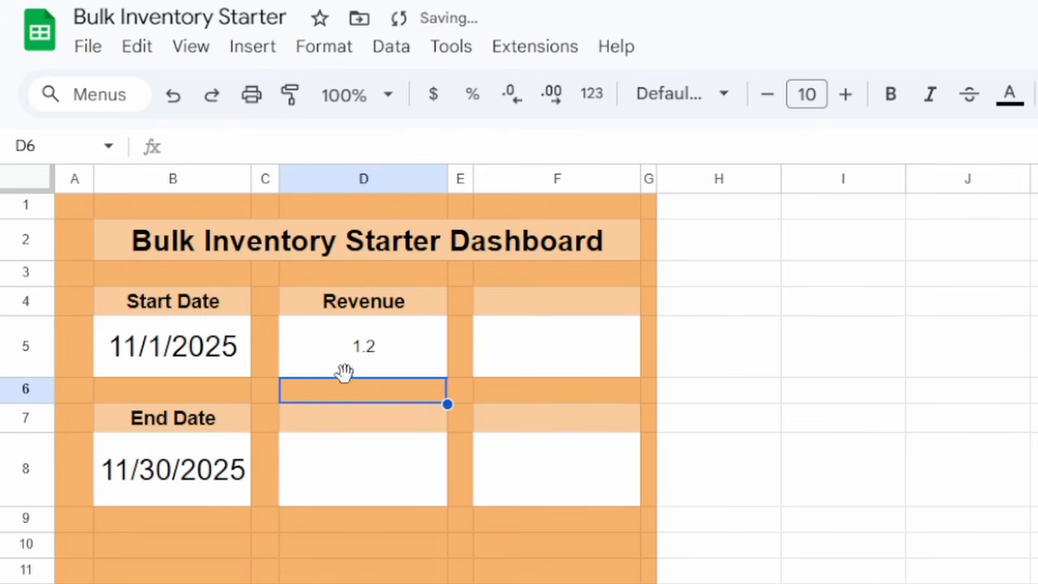
Step: Format the Revenue value in D5 as currency and set its font size to 18, matching the date cells
{"action": "left_click", "coordinate": [312, 335]}
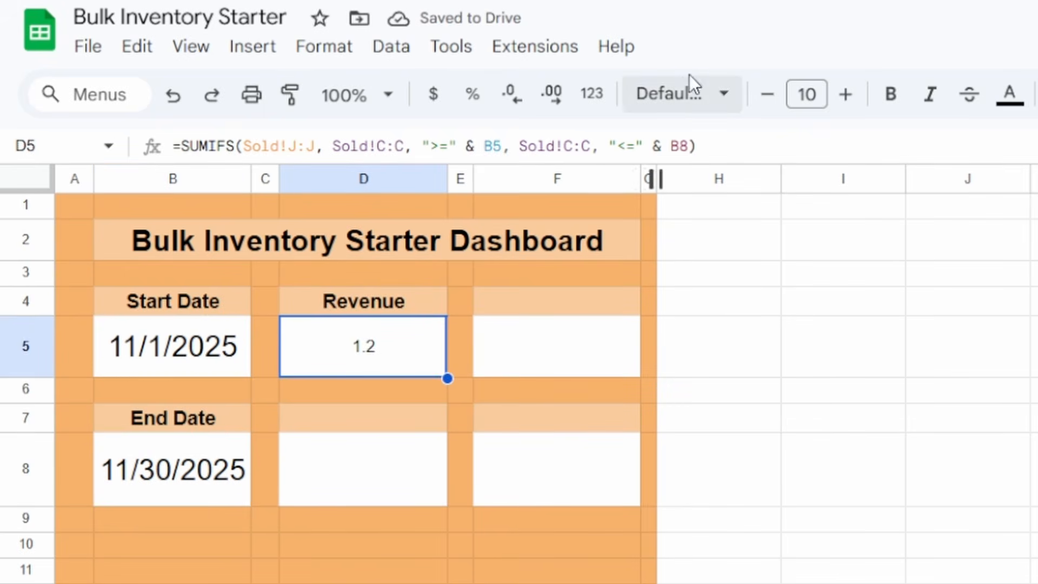
{"action": "left_click", "coordinate": [434, 95]}
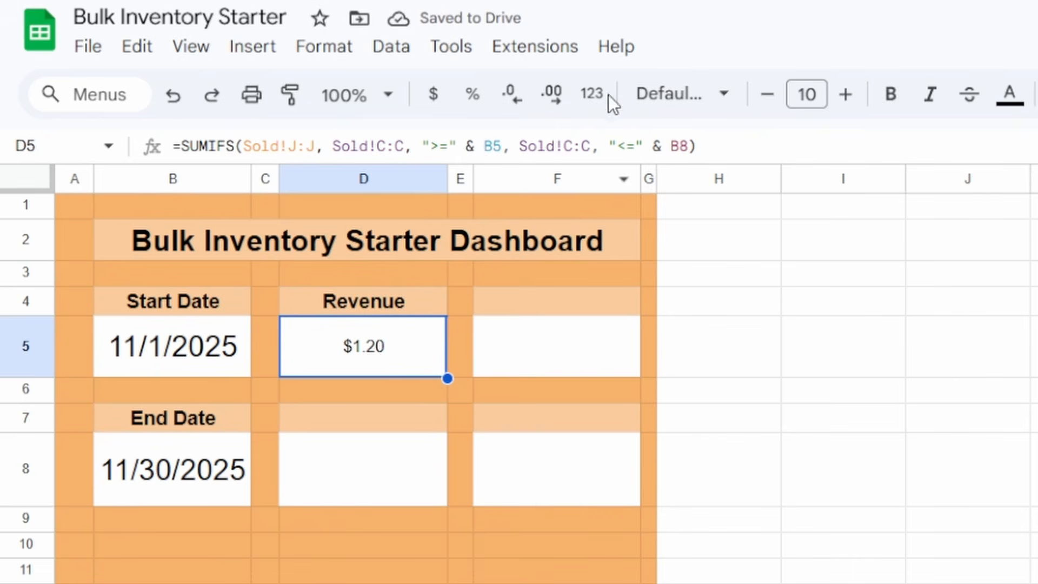
{"action": "left_click", "coordinate": [224, 348]}
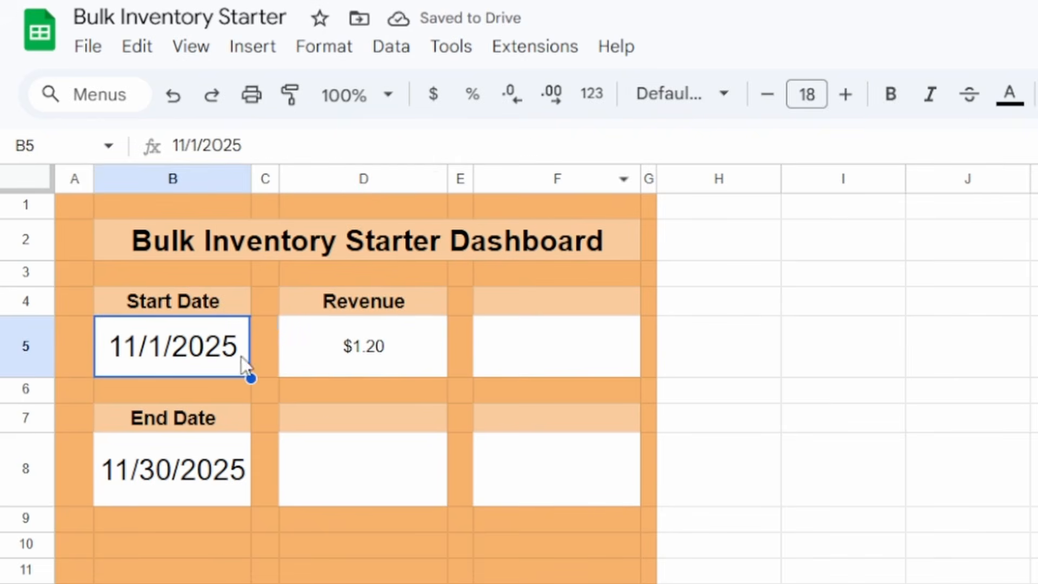
{"action": "left_click", "coordinate": [349, 363]}
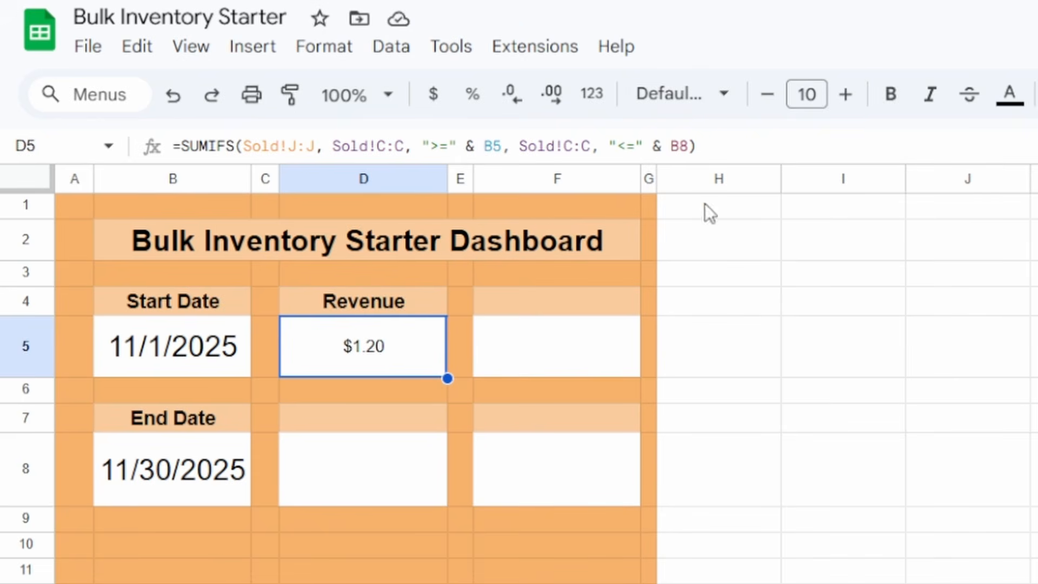
{"action": "left_click", "coordinate": [845, 95]}
{"action": "left_click", "coordinate": [845, 94]}
{"action": "left_click", "coordinate": [845, 94]}
{"action": "left_click", "coordinate": [845, 94]}
{"action": "left_click", "coordinate": [845, 95]}
{"action": "left_click", "coordinate": [845, 95]}
{"action": "left_click", "coordinate": [845, 94]}
{"action": "left_click", "coordinate": [844, 94]}
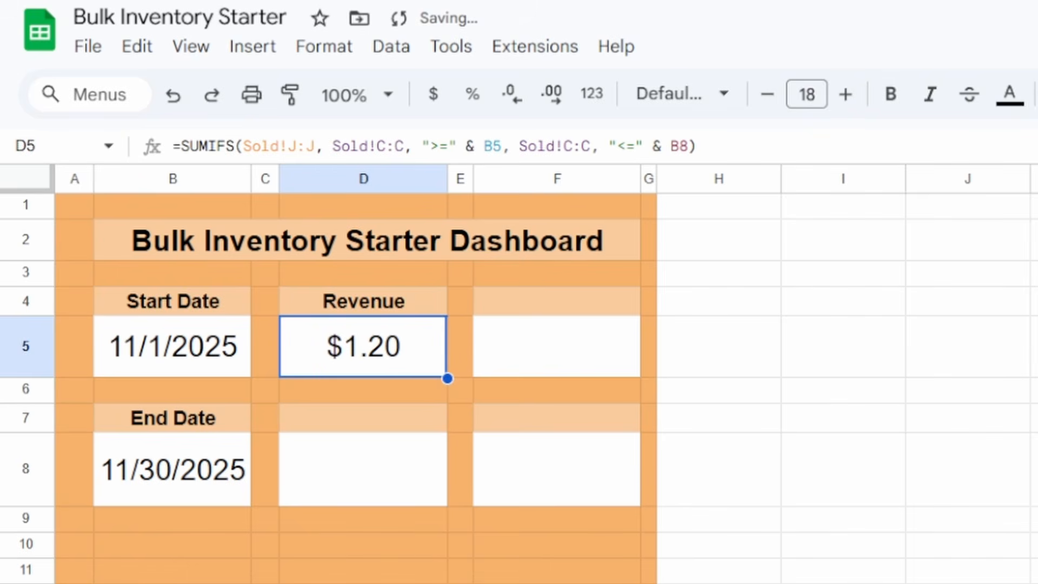
Step: Fill the Date Sold series in the Sold table upward from C5 to C2, giving 11/25/2025, 11/24/2025 and 11/23/2025
{"action": "left_click", "coordinate": [922, 581]}
{"action": "left_click", "coordinate": [401, 370]}
{"action": "left_click", "coordinate": [1016, 582]}
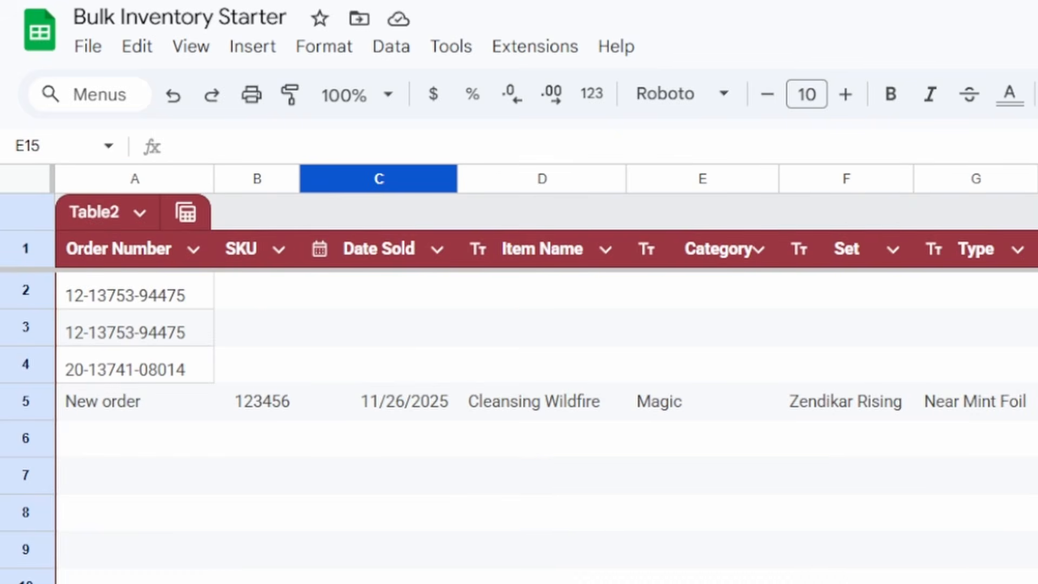
{"action": "left_click", "coordinate": [416, 408]}
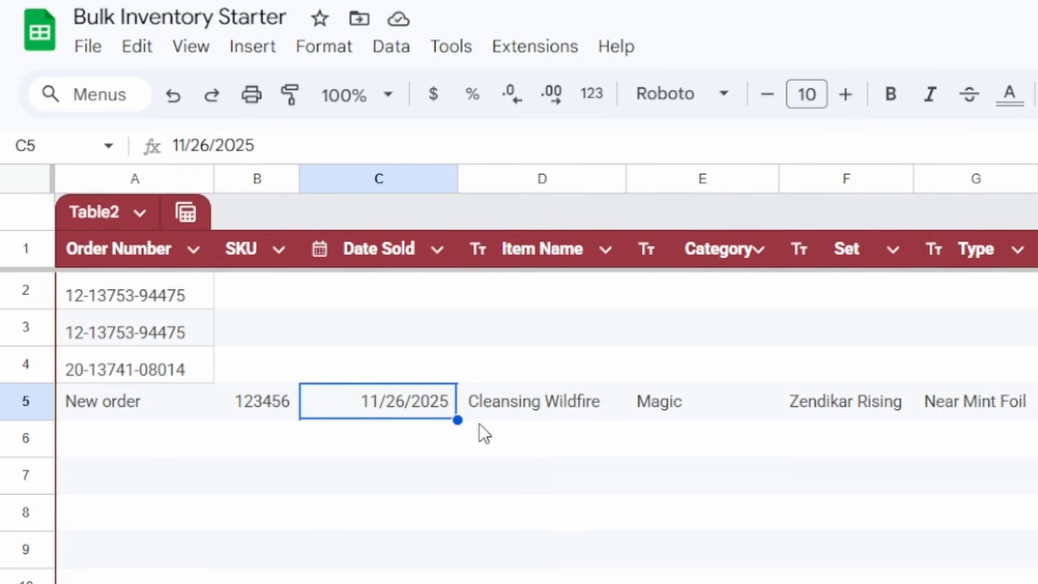
{"action": "left_click_drag", "start_coordinate": [457, 420], "coordinate": [435, 292]}
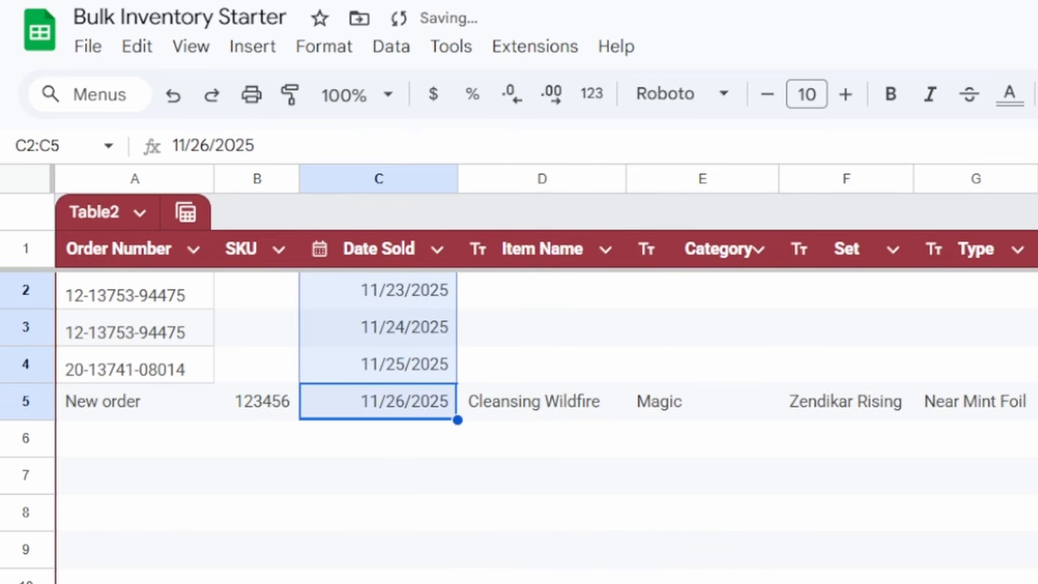
Step: Check Revenue on the Dashboard and change the start date in B5 to 11/12/2025
{"action": "left_click", "coordinate": [757, 581]}
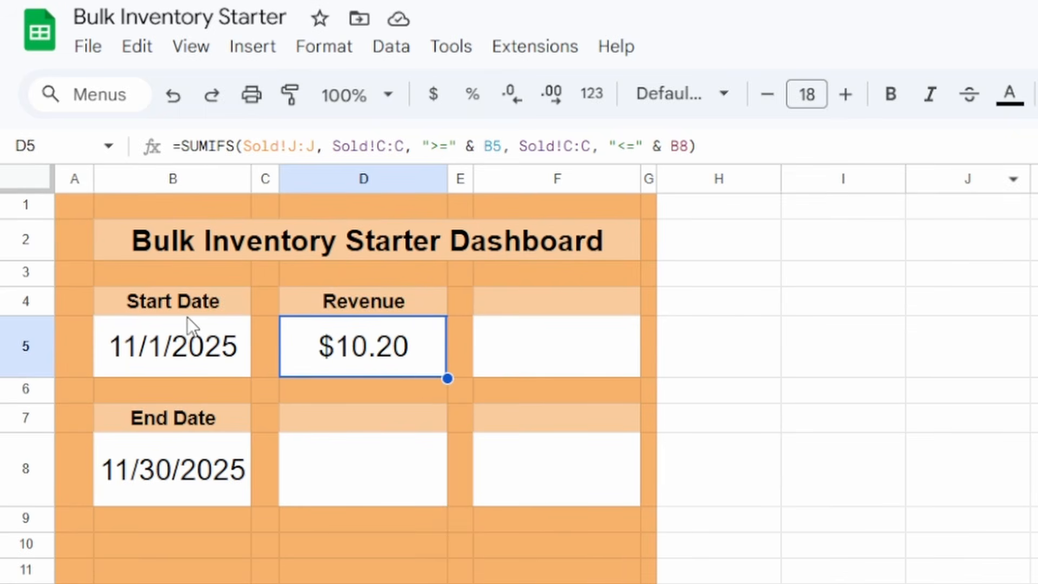
{"action": "double_click", "coordinate": [186, 352]}
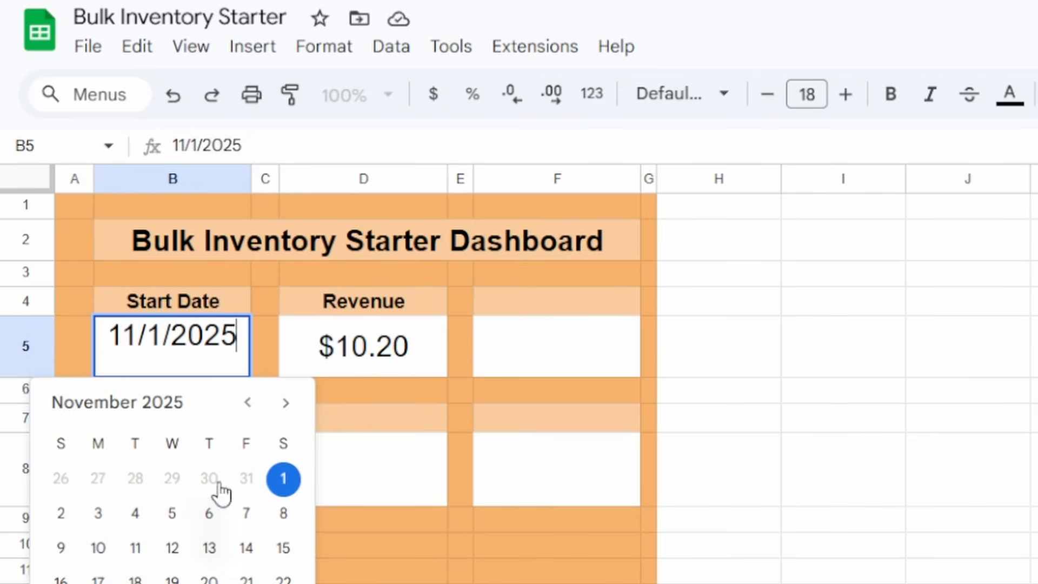
{"action": "left_click", "coordinate": [172, 548]}
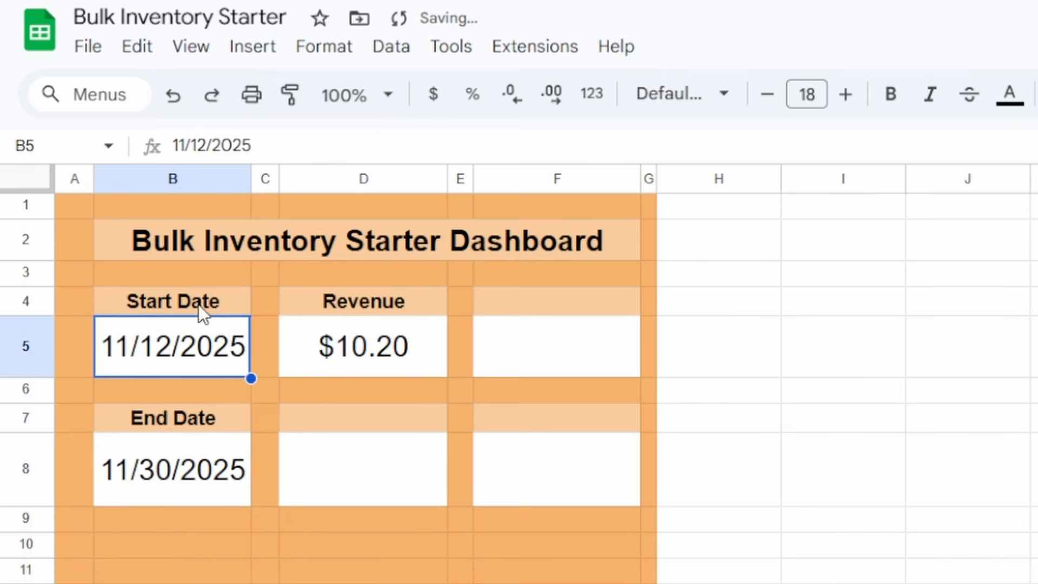
Step: Try another start date in B5, compare it with the Date Sold values on the Sold sheet, and set B5 to 11/1/2025
{"action": "double_click", "coordinate": [184, 345]}
{"action": "left_click", "coordinate": [97, 583]}
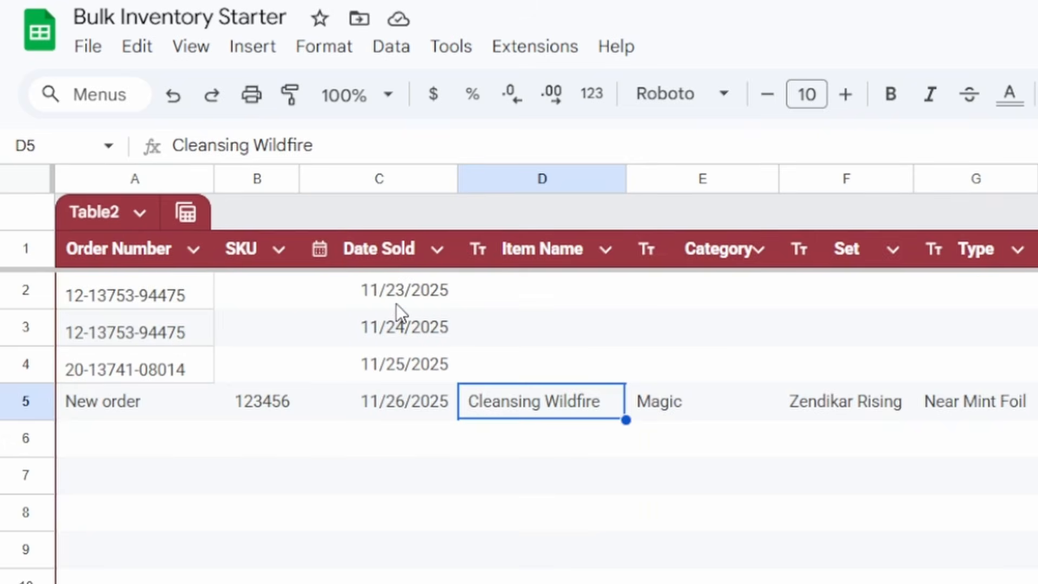
{"action": "left_click", "coordinate": [397, 302]}
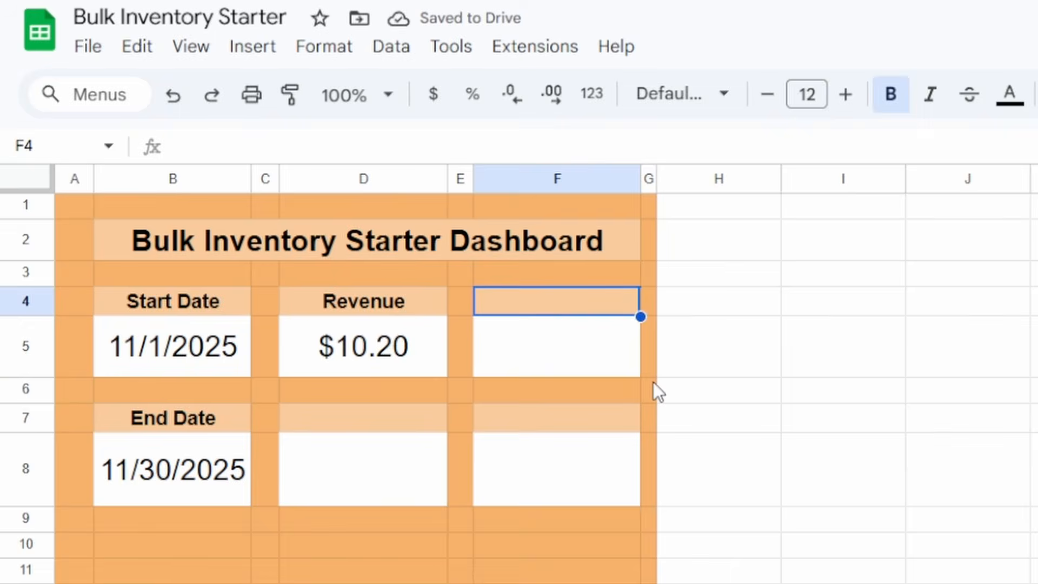
Step: Label Dashboard cell F4 "Profit" and begin a SUMIFS formula in F5
{"action": "type", "text": "Profit"}
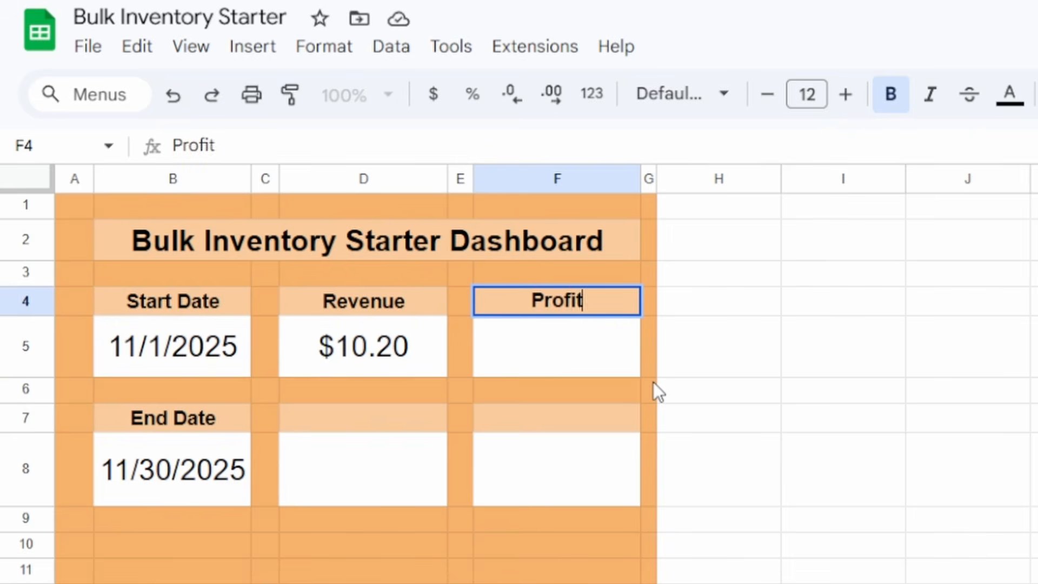
{"action": "key", "text": "Return"}
{"action": "type", "text": "=SUMIFTS"}
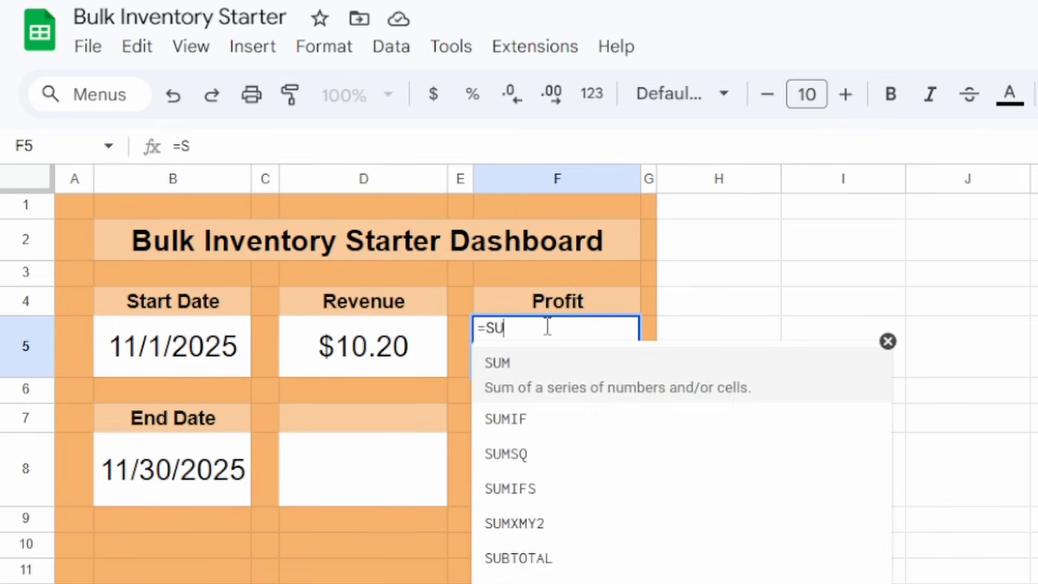
{"action": "key", "text": "BackSpace"}
{"action": "key", "text": "BackSpace"}
{"action": "type", "text": "S("}
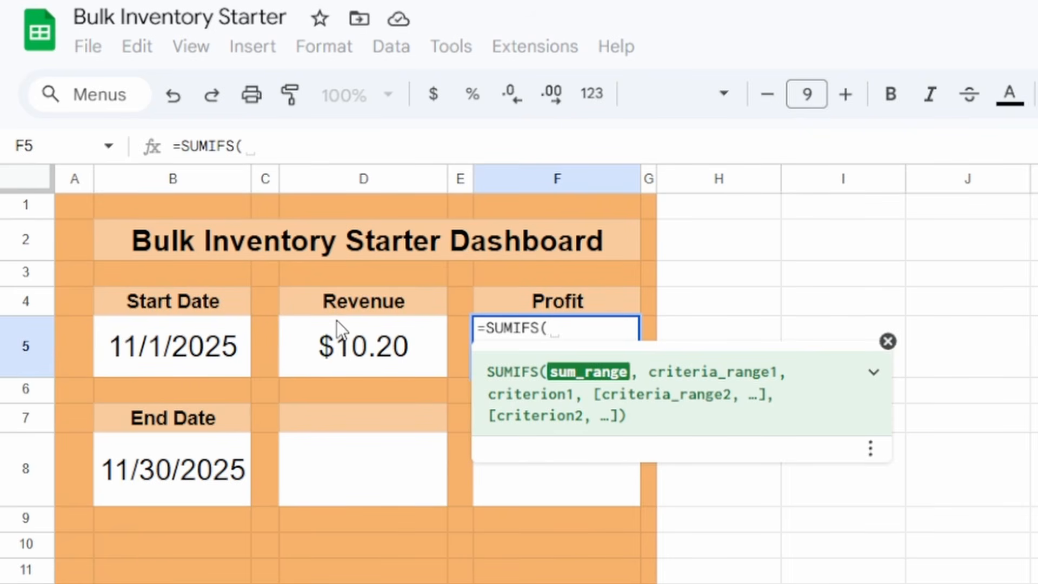
Step: Set Sold!R:R as the Profit formula's sum range and Sold!C:C as its first criteria range
{"action": "key", "text": "ctrl+shift+Page_Down"}
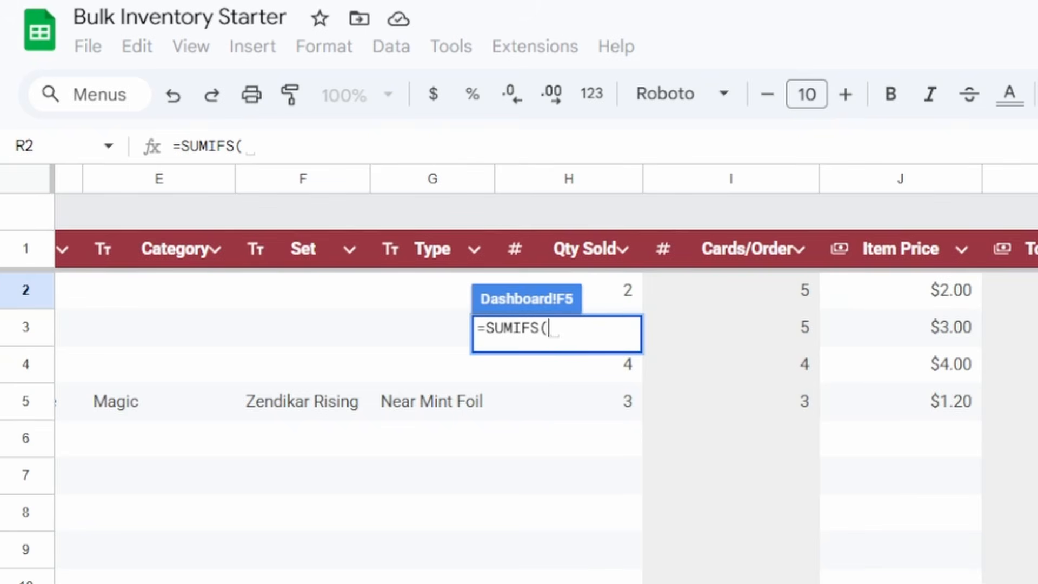
{"action": "scroll", "coordinate": [545, 378], "scroll_direction": "right", "scroll_amount": 8}
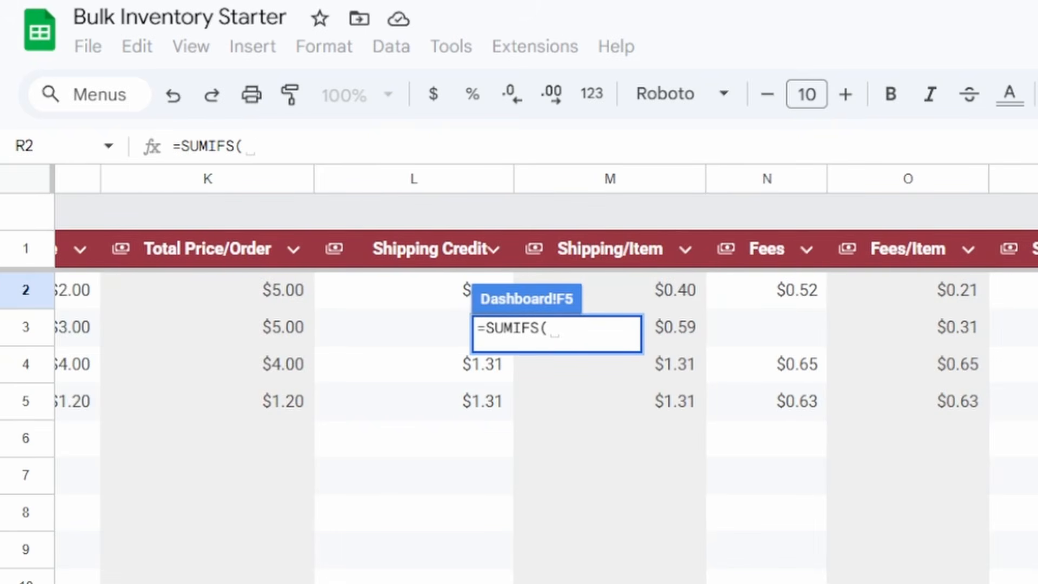
{"action": "left_click", "coordinate": [1034, 179]}
{"action": "type", "text": ","}
{"action": "scroll", "coordinate": [357, 324], "scroll_direction": "left", "scroll_amount": 10}
{"action": "left_click", "coordinate": [356, 183]}
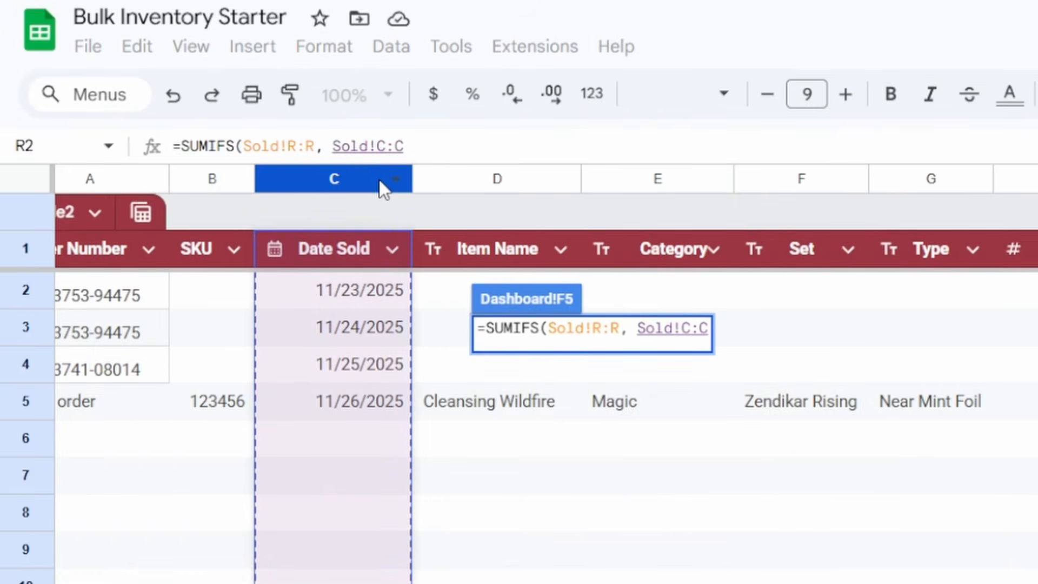
{"action": "type", "text": ", "}
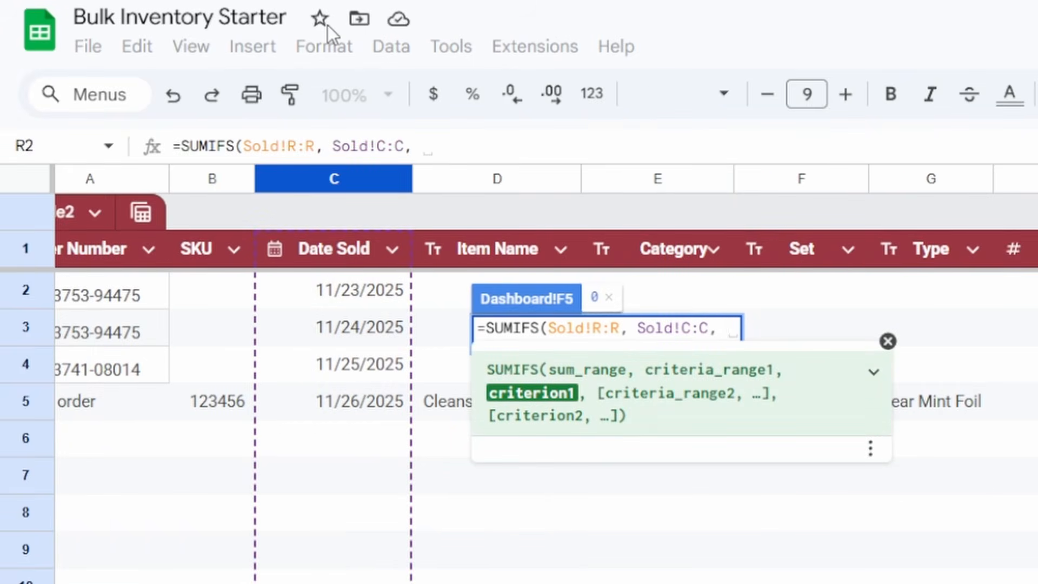
Step: Add ">=" & B5 as the first criterion of the Profit formula in F5
{"action": "type", "text": "\""}
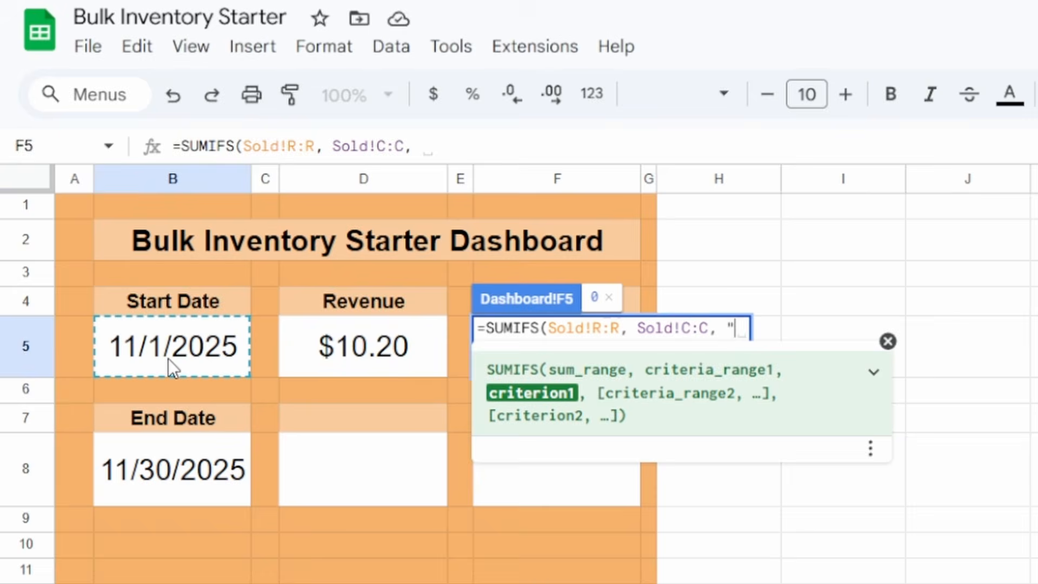
{"action": "type", "text": ">=\" &"}
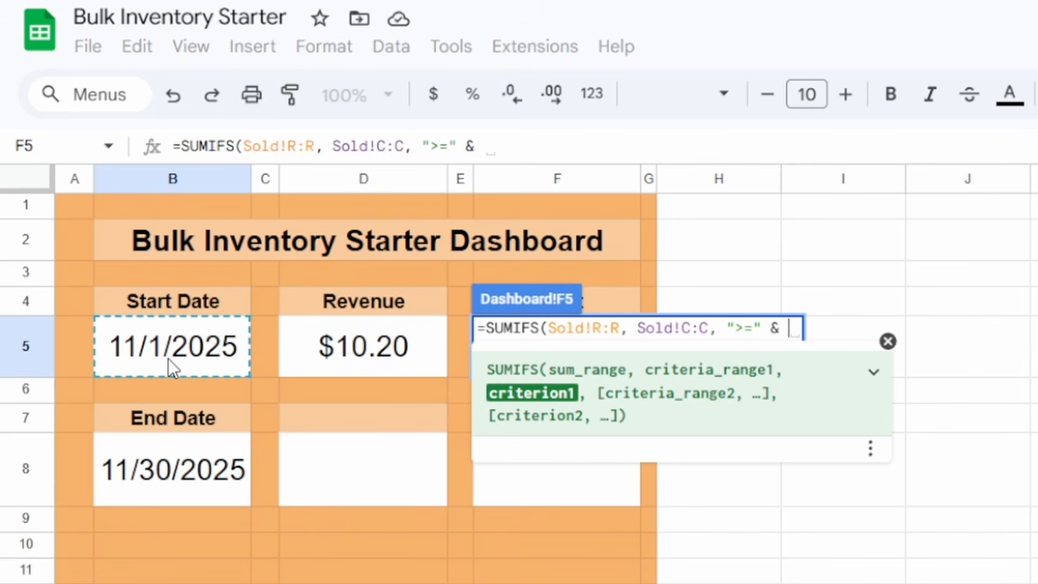
{"action": "left_click", "coordinate": [167, 358]}
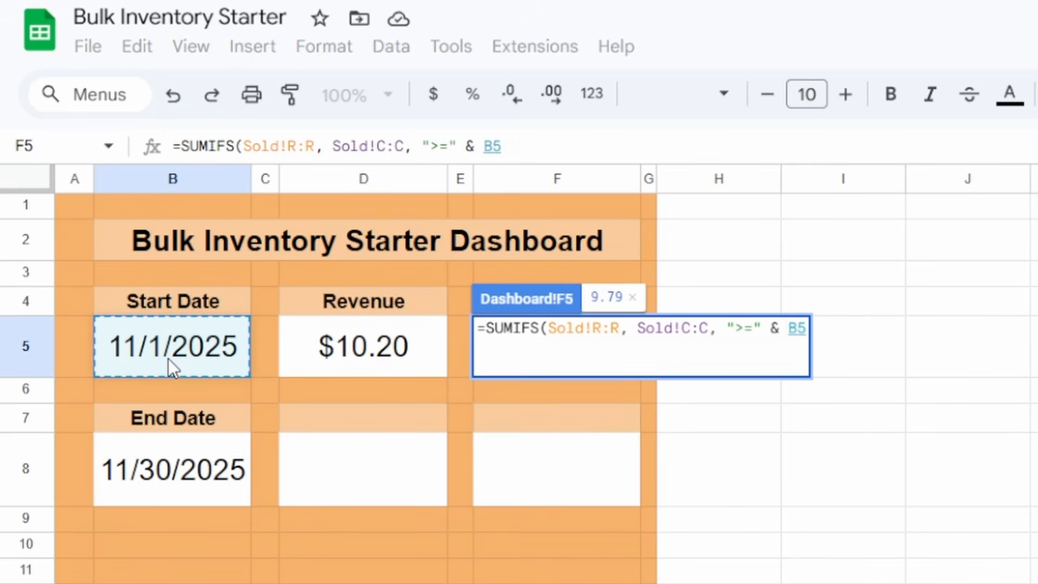
{"action": "type", "text": ","}
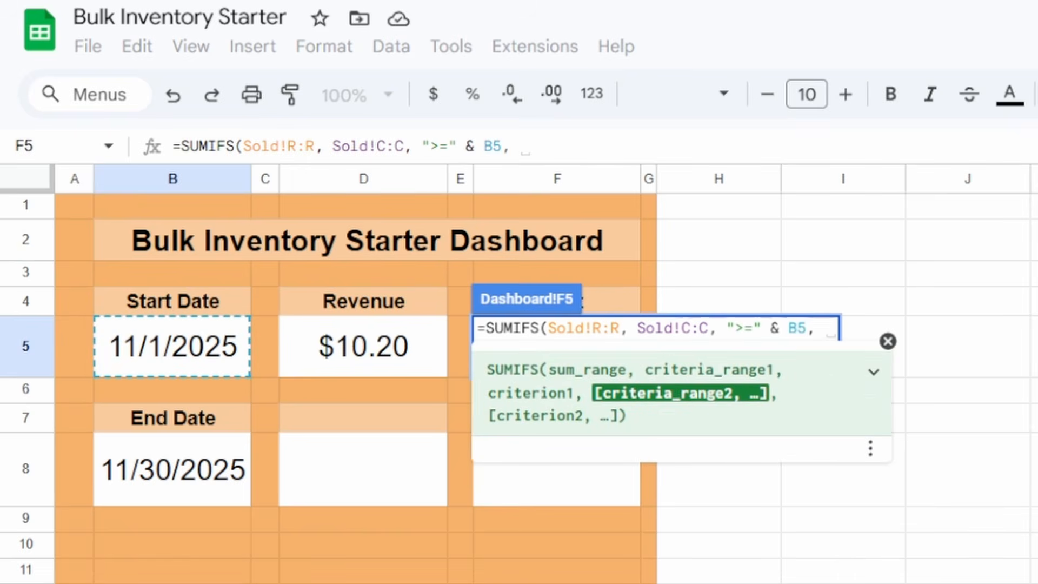
Step: Add the second criterion, Sold!C:C "<=" & B8, and complete the Profit formula in F5
{"action": "left_click", "coordinate": [346, 582]}
{"action": "left_click", "coordinate": [316, 181]}
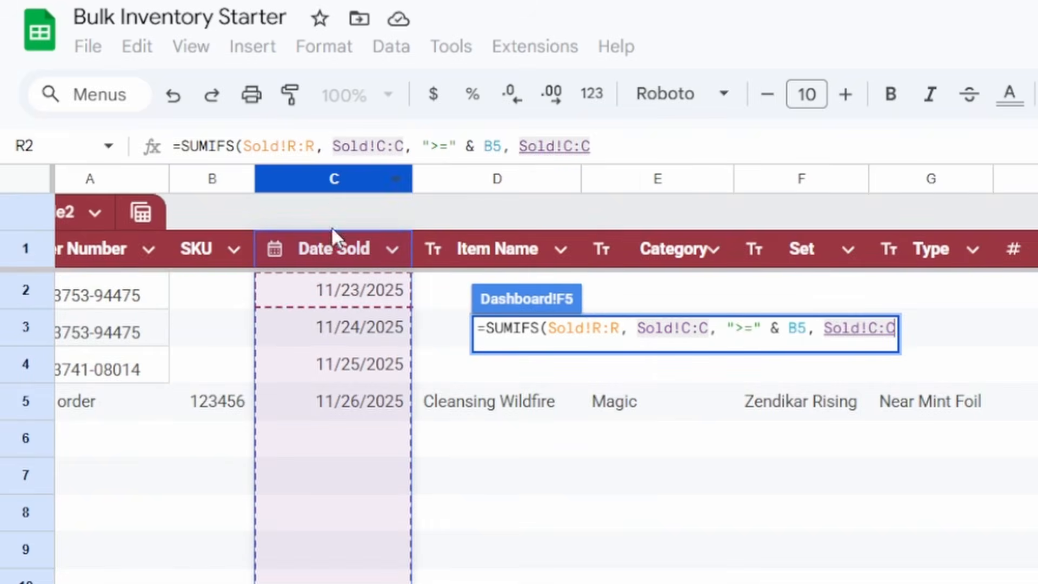
{"action": "type", "text": ", "}
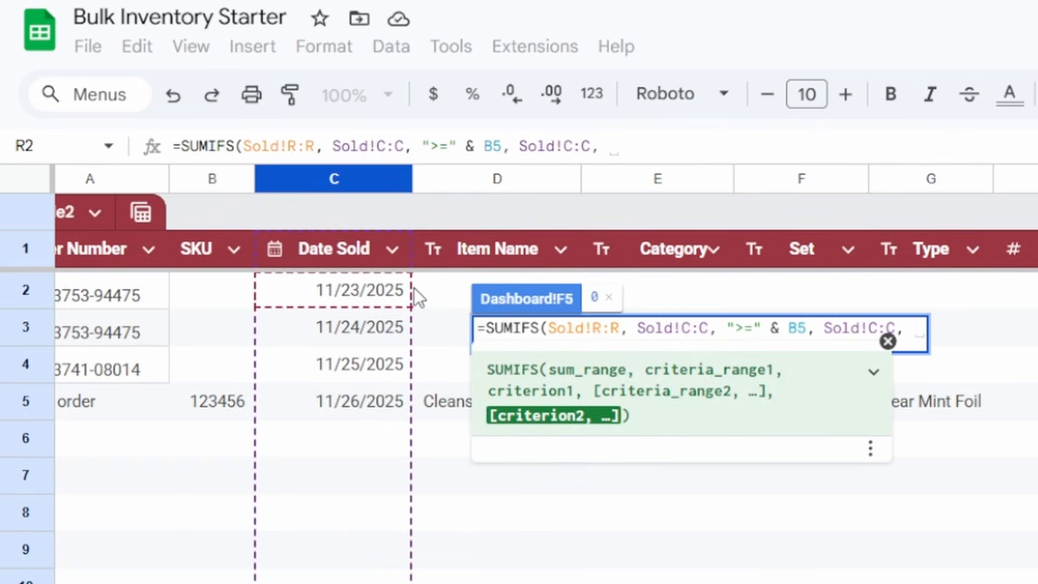
{"action": "type", "text": "\""}
{"action": "type", "text": "<"}
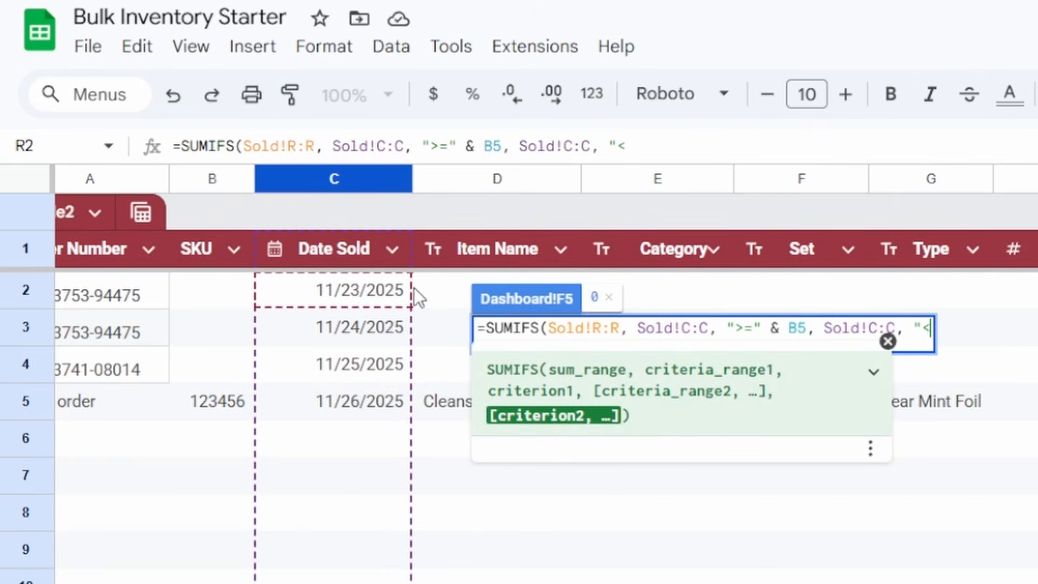
{"action": "type", "text": "=\" &"}
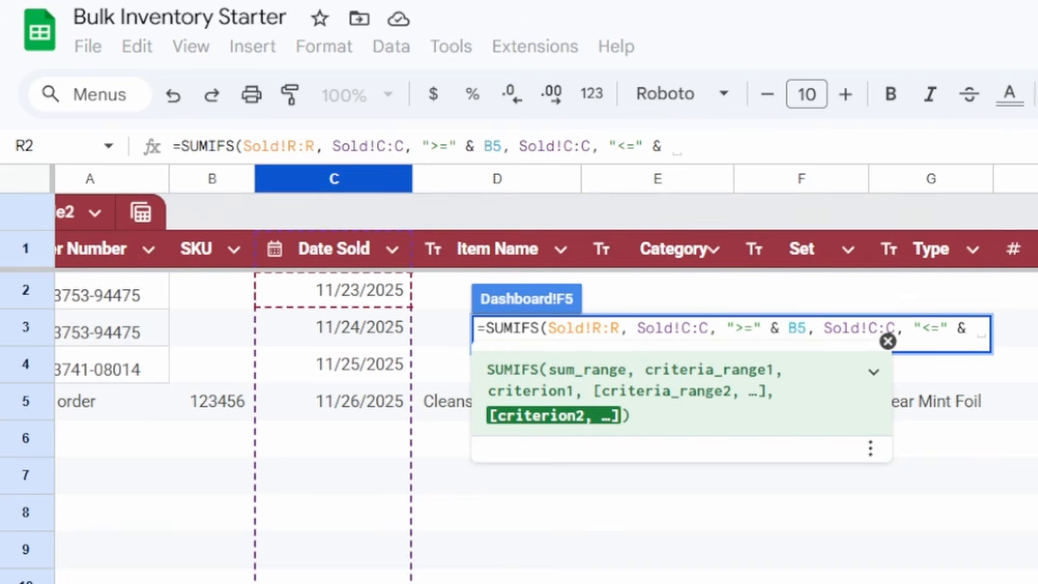
{"action": "key", "text": "ctrl+shift+Page_Up"}
{"action": "left_click", "coordinate": [141, 485]}
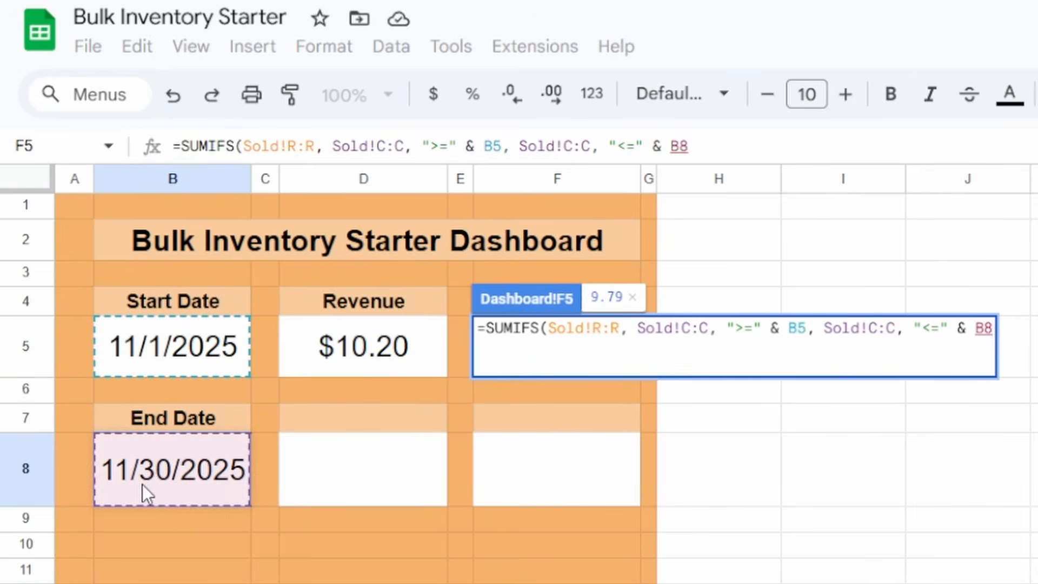
{"action": "type", "text": ")"}
{"action": "key", "text": "Return"}
{"action": "key", "text": "Up"}
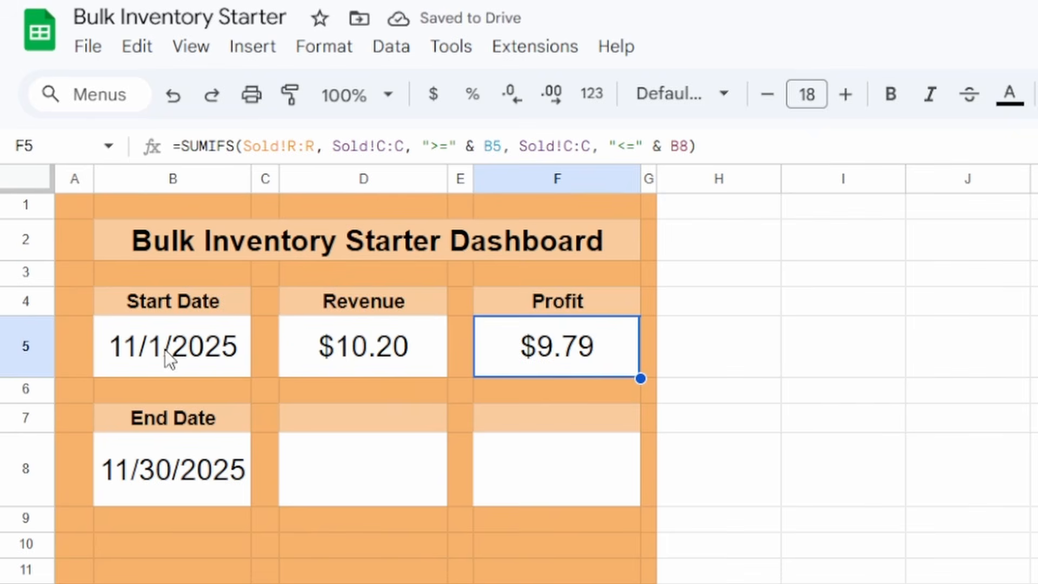
Step: Test Revenue and Profit with the start date in B5 set to 11/24/2025, and return it to 11/1/2025
{"action": "double_click", "coordinate": [226, 330]}
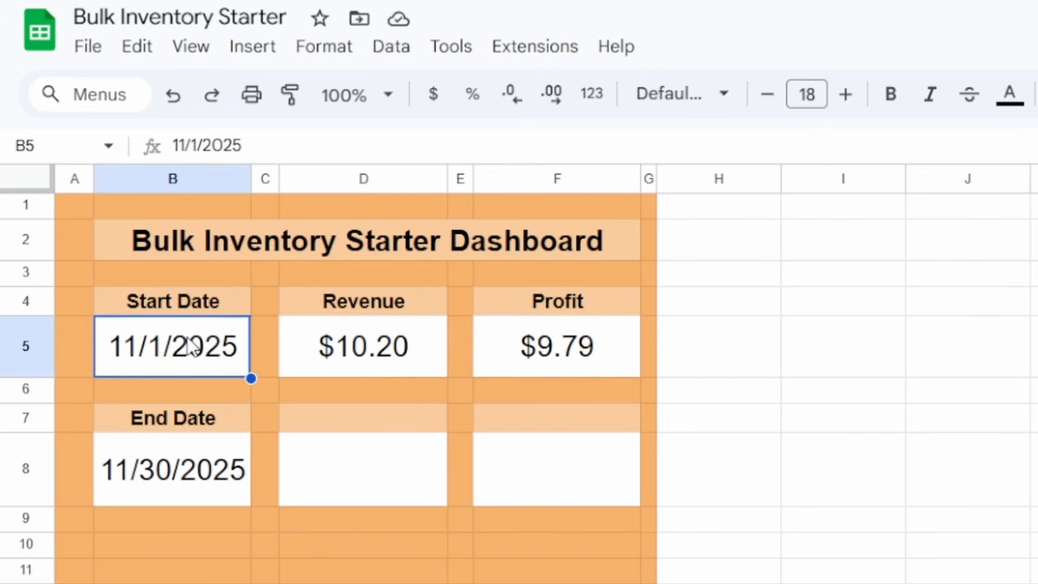
{"action": "left_click", "coordinate": [98, 583]}
{"action": "left_click", "coordinate": [528, 343]}
{"action": "double_click", "coordinate": [199, 351]}
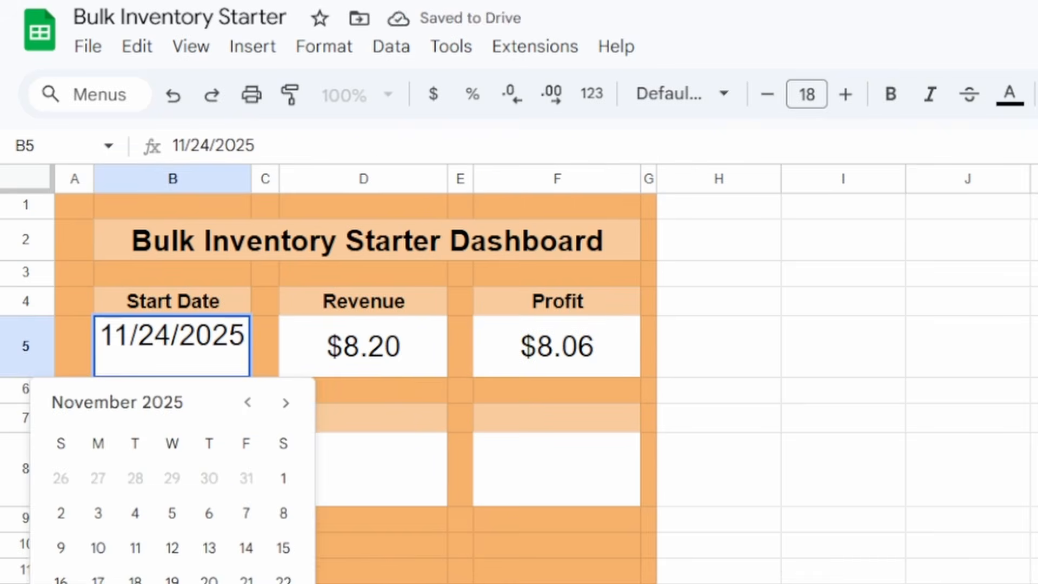
{"action": "left_click", "coordinate": [282, 479]}
Step: Label Dashboard cell D7 "Transactions"
{"action": "left_click", "coordinate": [411, 428]}
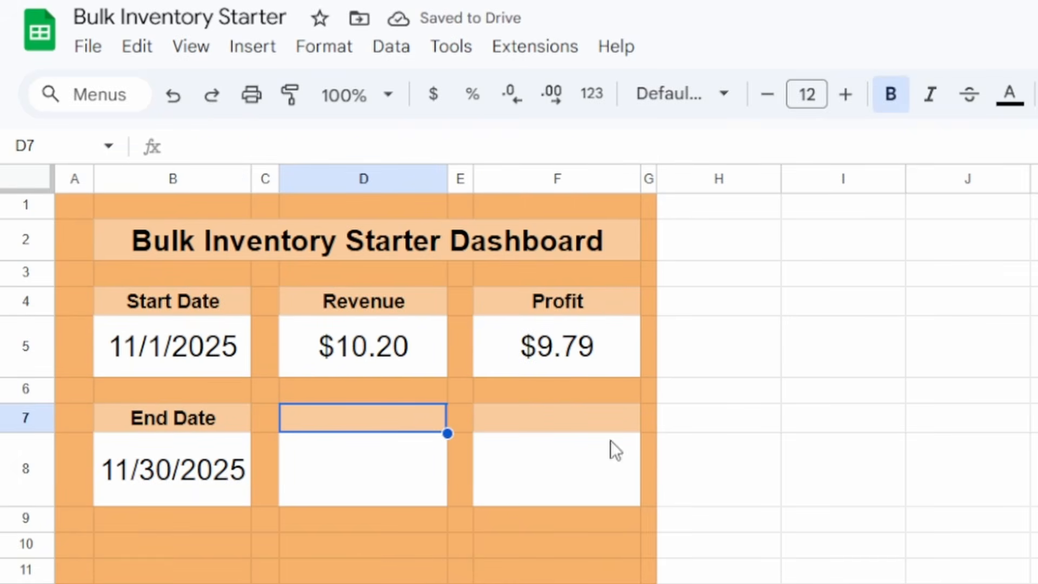
{"action": "type", "text": "Trans"}
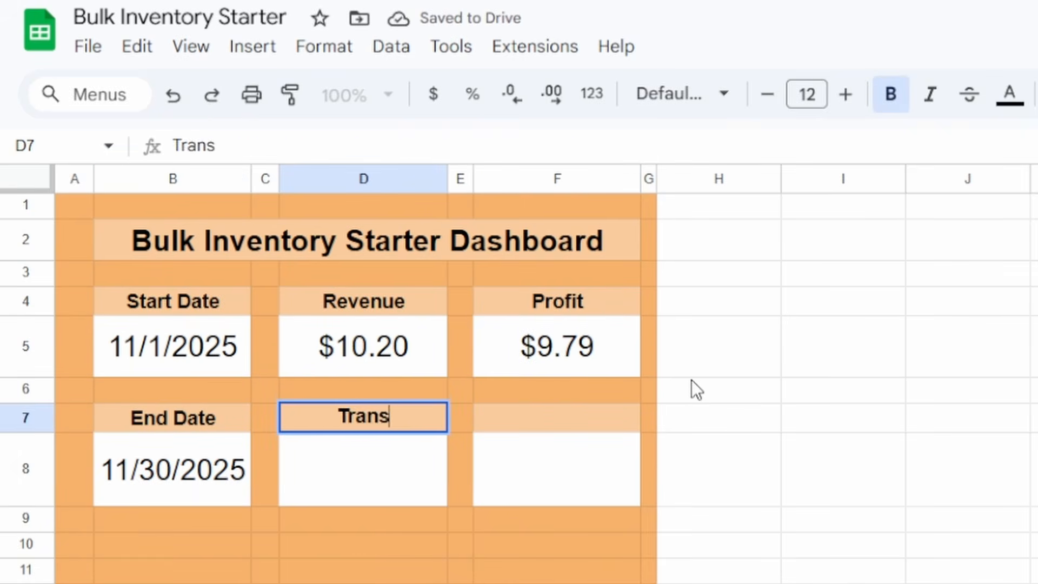
{"action": "type", "text": "acition"}
{"action": "key", "text": "BackSpace"}
{"action": "key", "text": "BackSpace"}
{"action": "type", "text": "tio"}
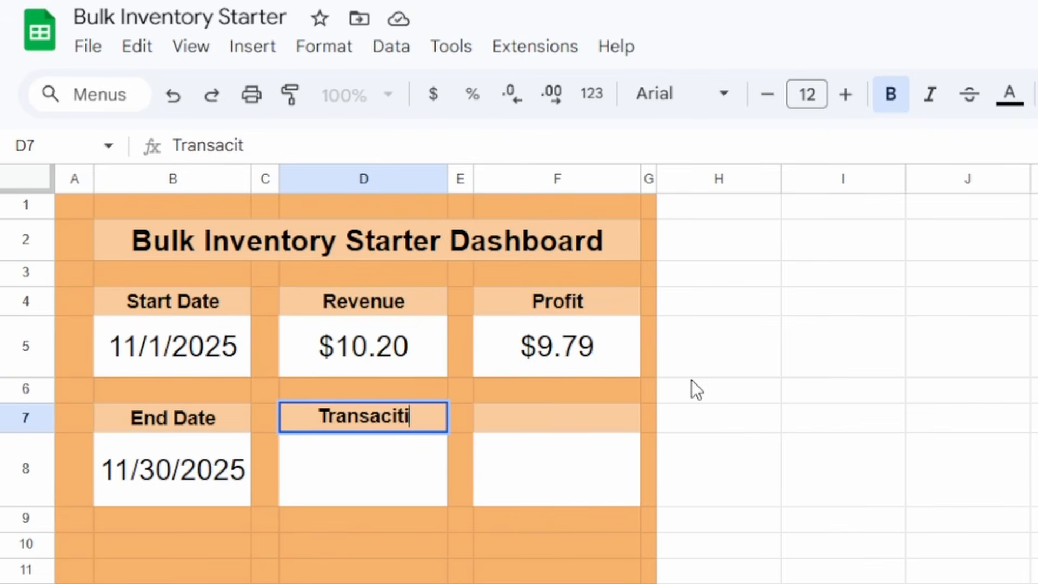
{"action": "key", "text": "BackSpace"}
{"action": "key", "text": "BackSpace"}
{"action": "key", "text": "BackSpace"}
{"action": "key", "text": "BackSpace"}
{"action": "type", "text": "tions"}
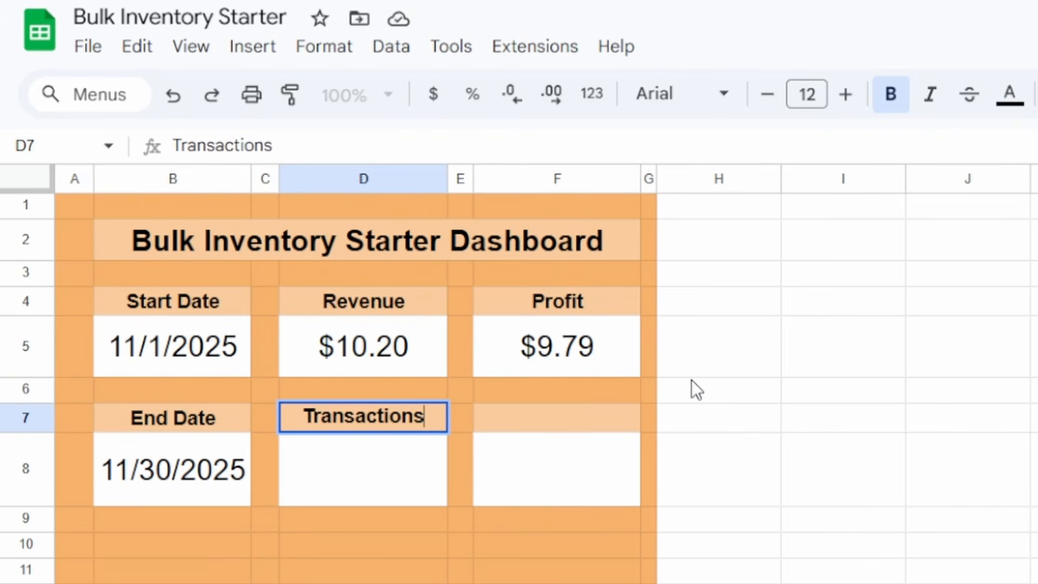
{"action": "key", "text": "Return"}
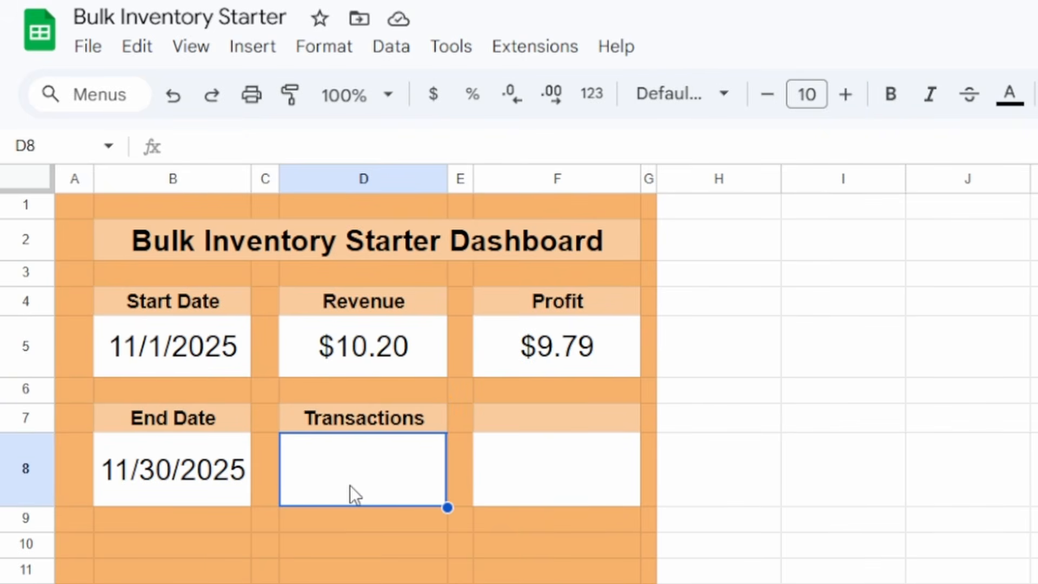
Step: Begin a SUMIFS formula in D8 with Added!G:G as the sum range and Added!B:B as the first criteria range
{"action": "type", "text": "=SU"}
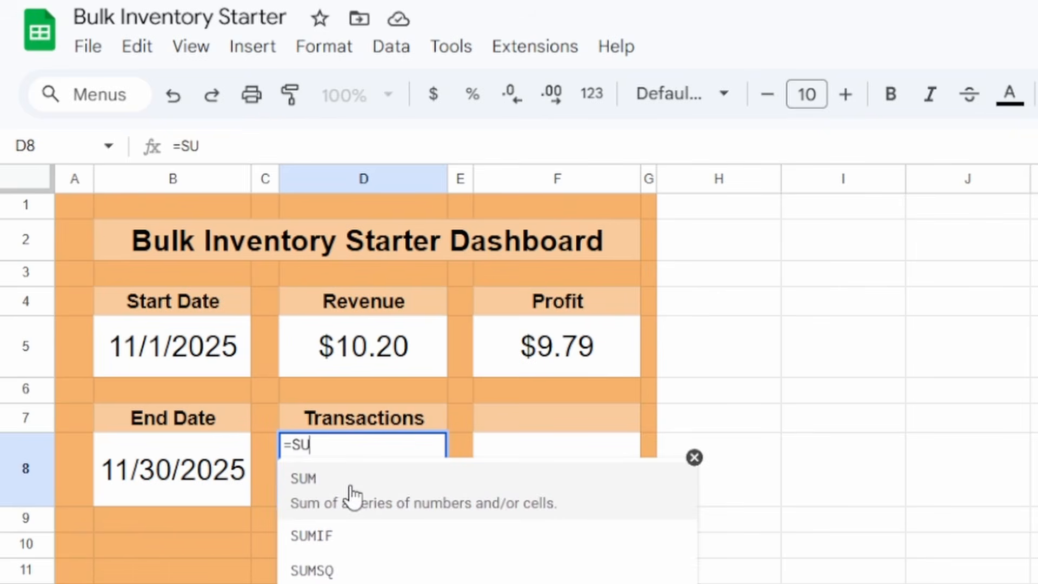
{"action": "type", "text": "MIFS("}
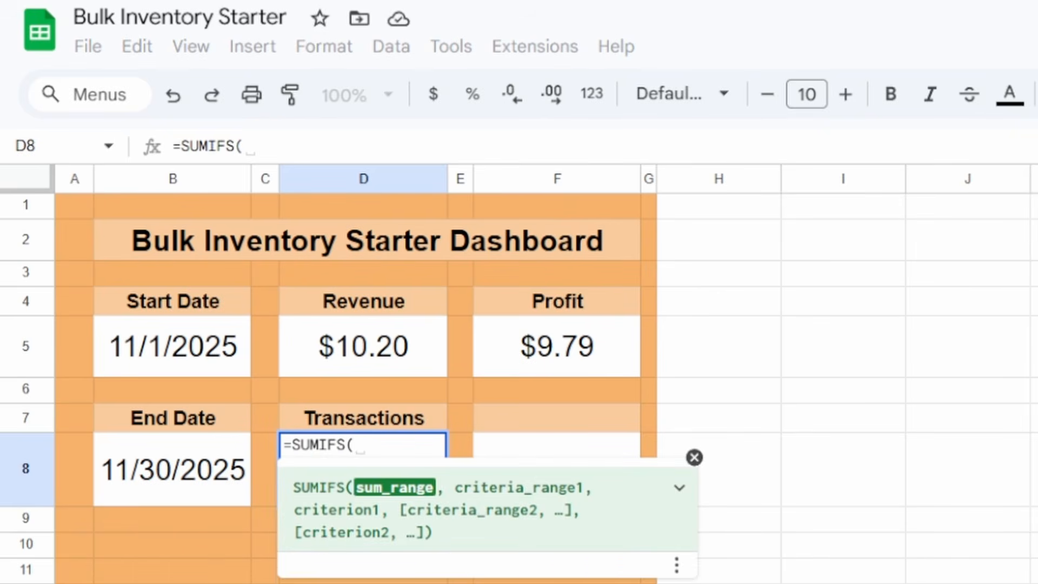
{"action": "left_click", "coordinate": [227, 582]}
{"action": "left_click", "coordinate": [1020, 178]}
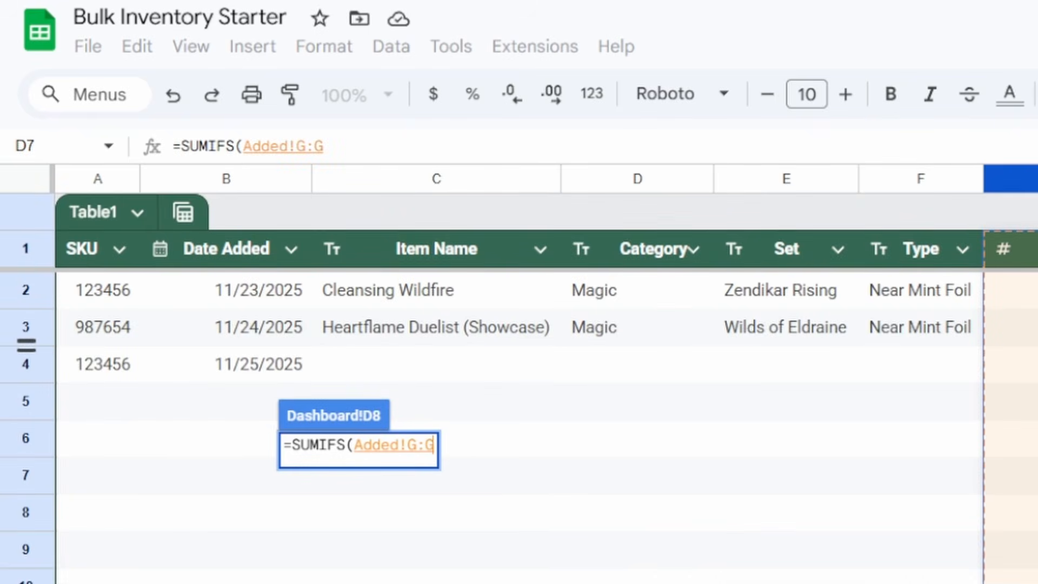
{"action": "type", "text": ","}
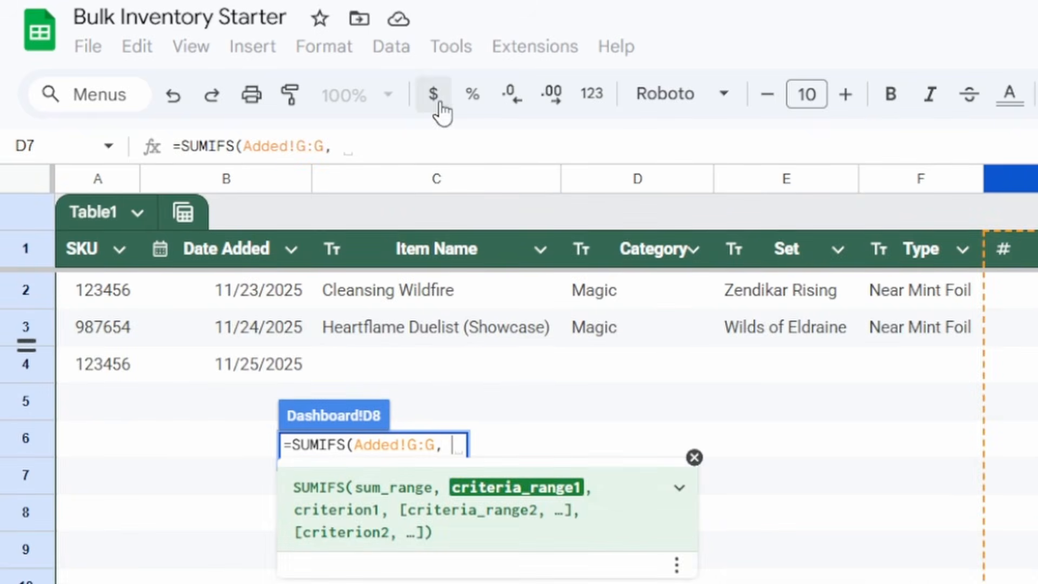
{"action": "left_click", "coordinate": [222, 186]}
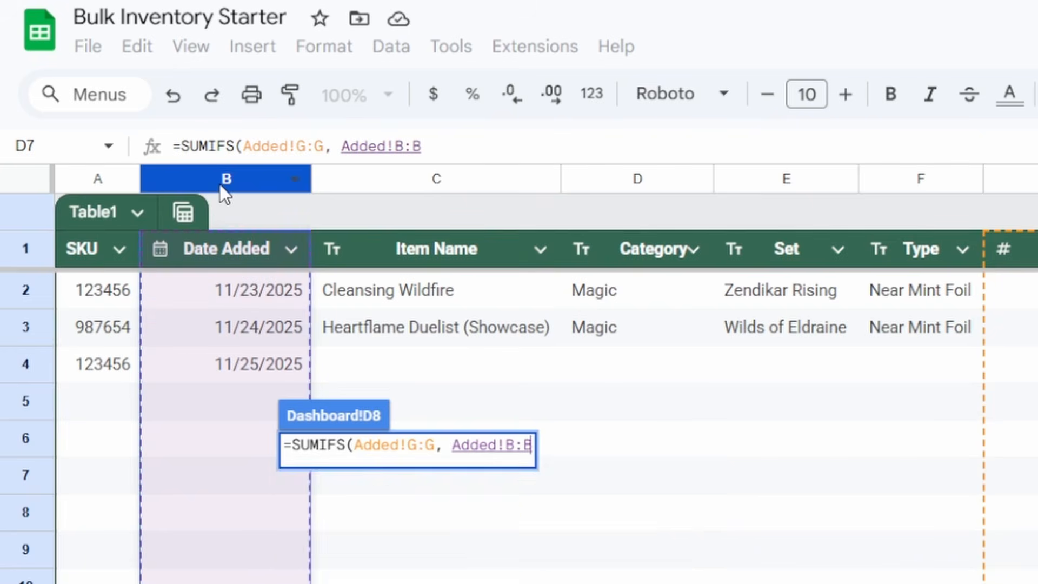
Step: Add ">=" & B5 as the first criterion of the Transactions formula in D8
{"action": "type", "text": ", \">=\" "}
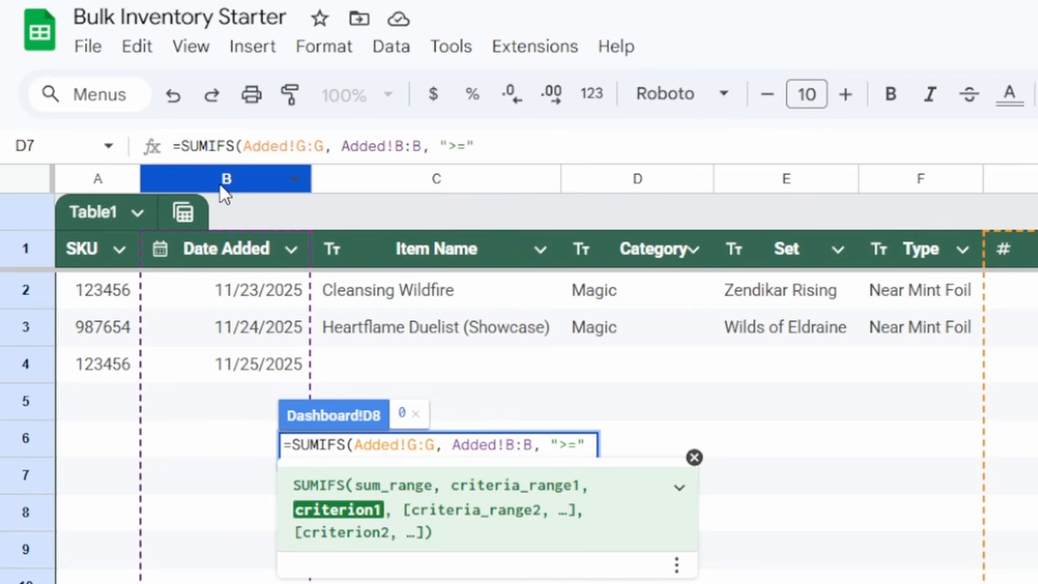
{"action": "type", "text": "&"}
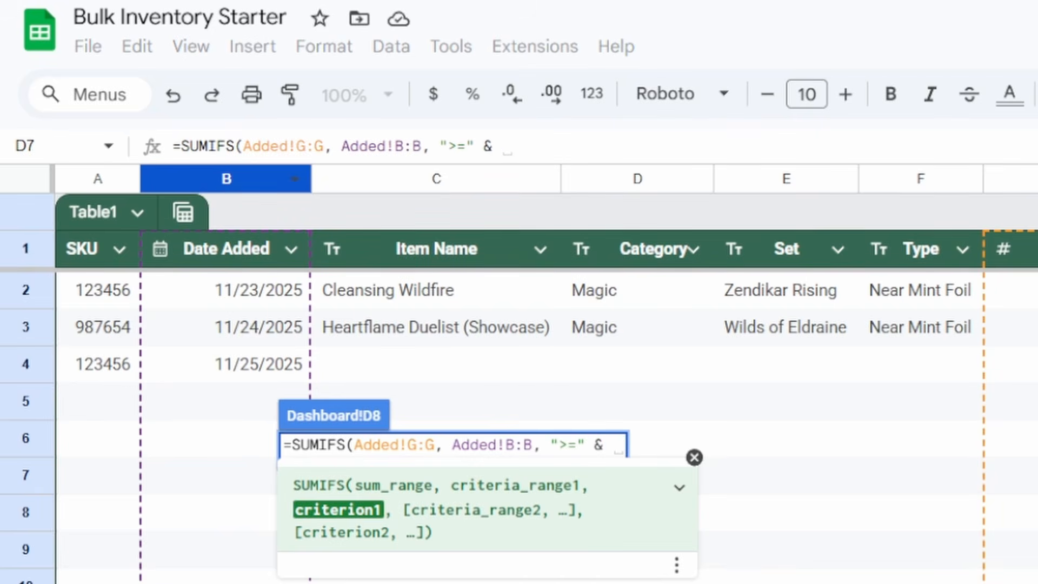
{"action": "left_click", "coordinate": [232, 582]}
{"action": "left_click", "coordinate": [193, 362]}
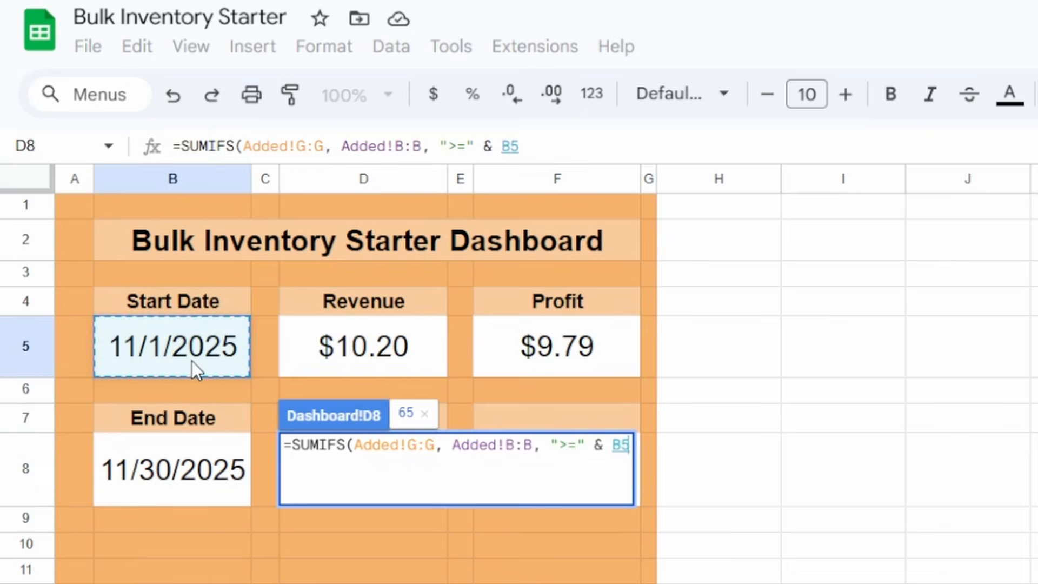
{"action": "type", "text": ","}
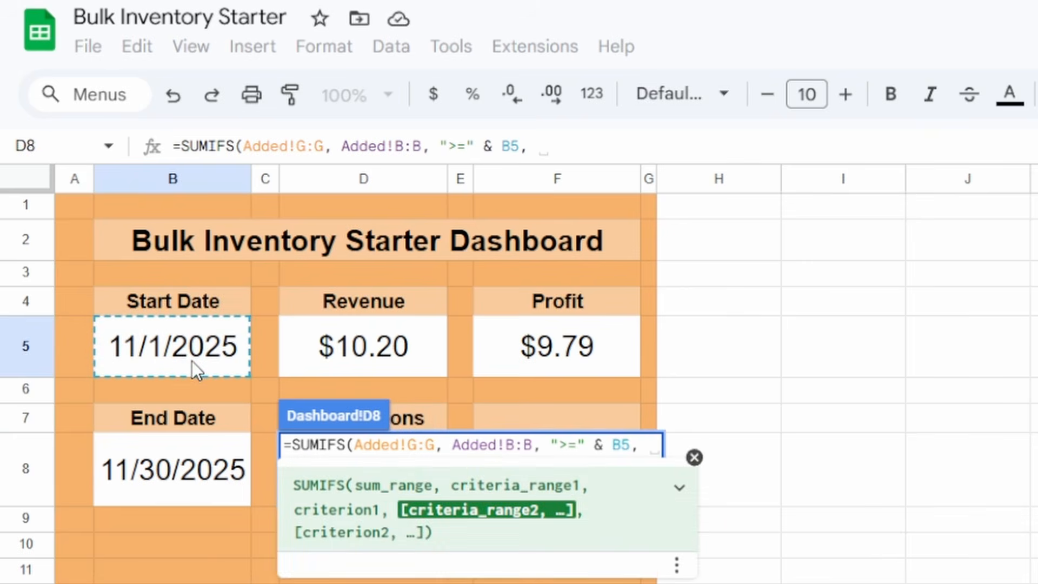
Step: Add Added!B:B as the second criteria range of the SUMIFS formula in D8
{"action": "left_click", "coordinate": [216, 582]}
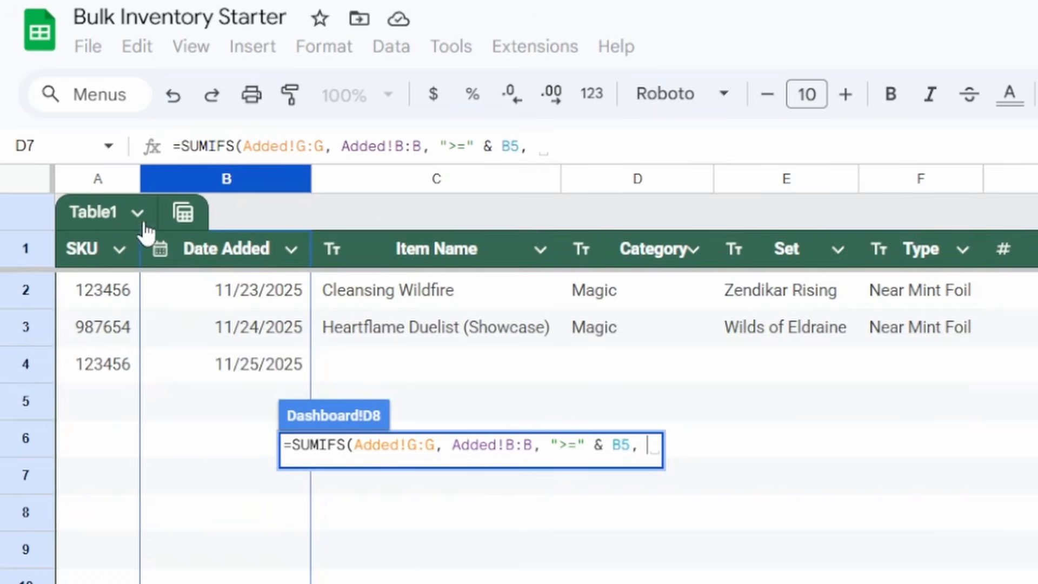
{"action": "left_click", "coordinate": [215, 176]}
{"action": "type", "text": ", \""}
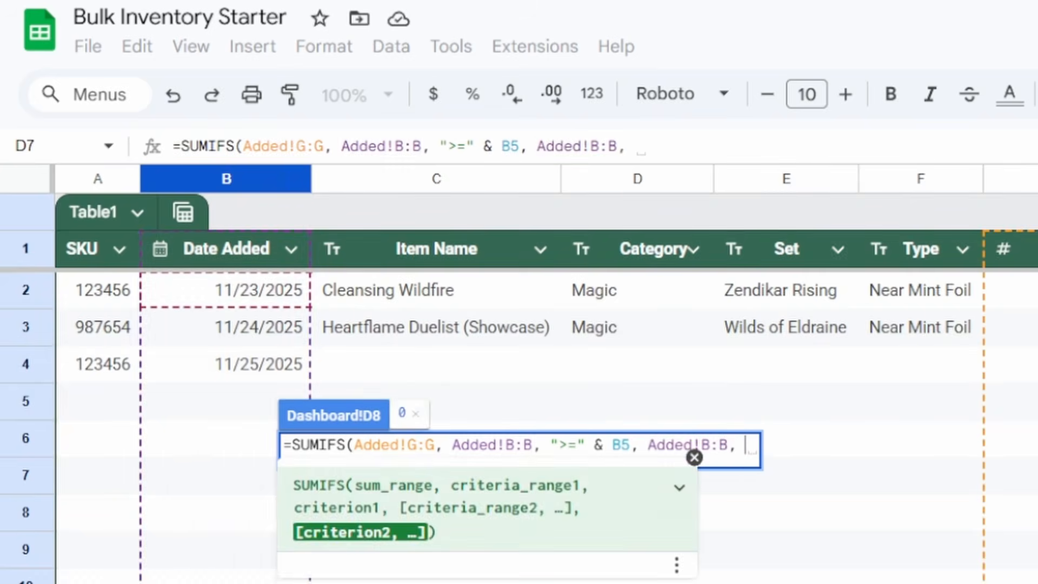
Step: Complete the D8 formula with "<=" & B8 as the second criterion, and check its total against the quantities in Added!G2:G4
{"action": "type", "text": "<="}
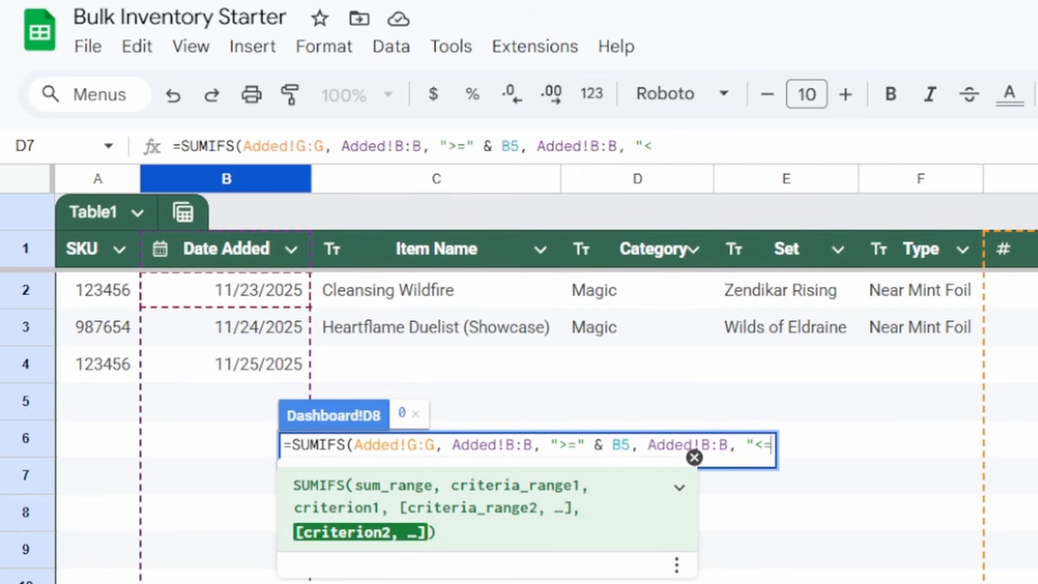
{"action": "type", "text": "\""}
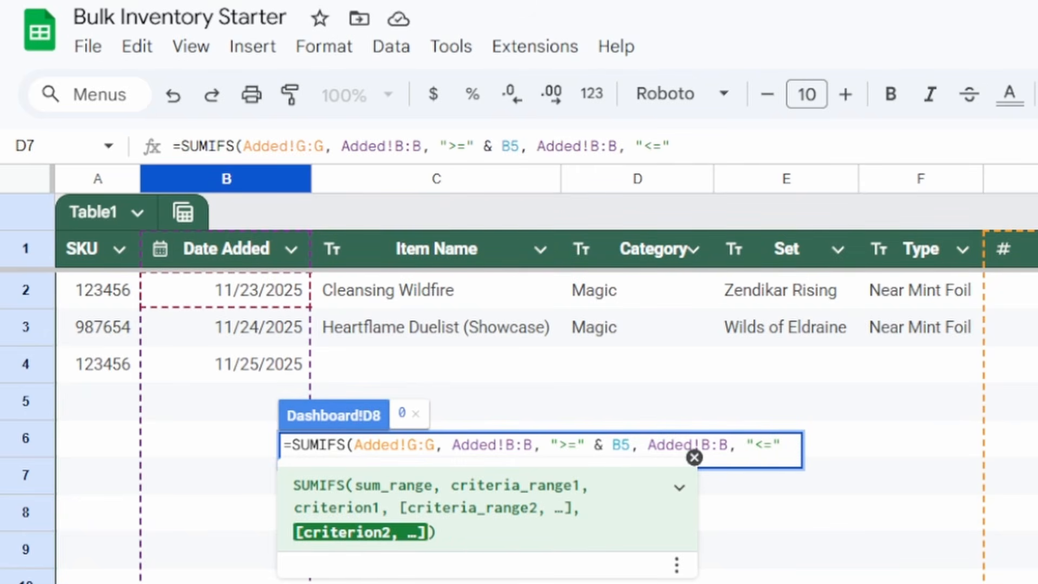
{"action": "key", "text": "BackSpace"}
{"action": "key", "text": "BackSpace"}
{"action": "type", "text": "&"}
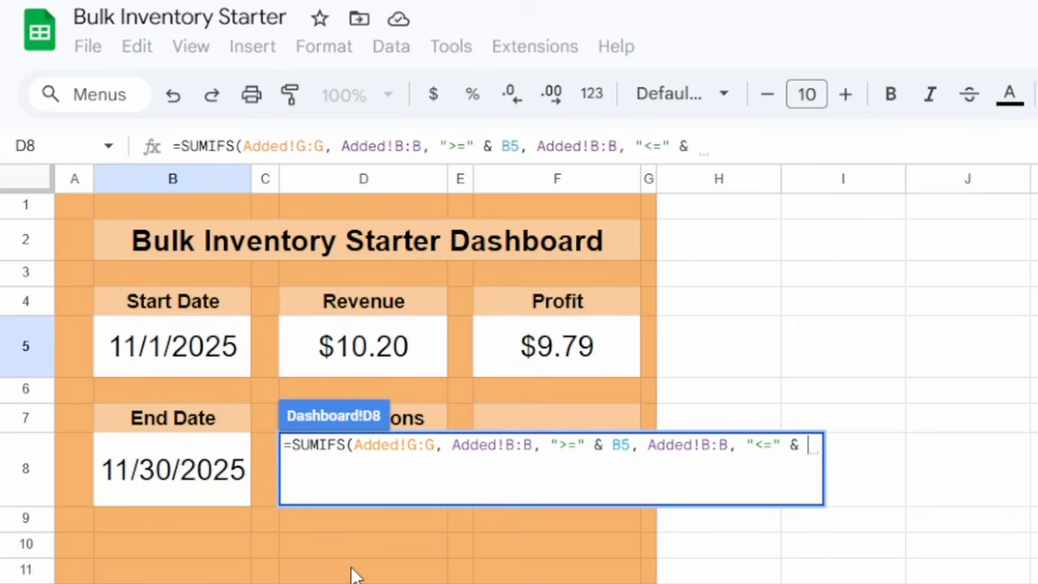
{"action": "left_click", "coordinate": [177, 493]}
{"action": "type", "text": ")"}
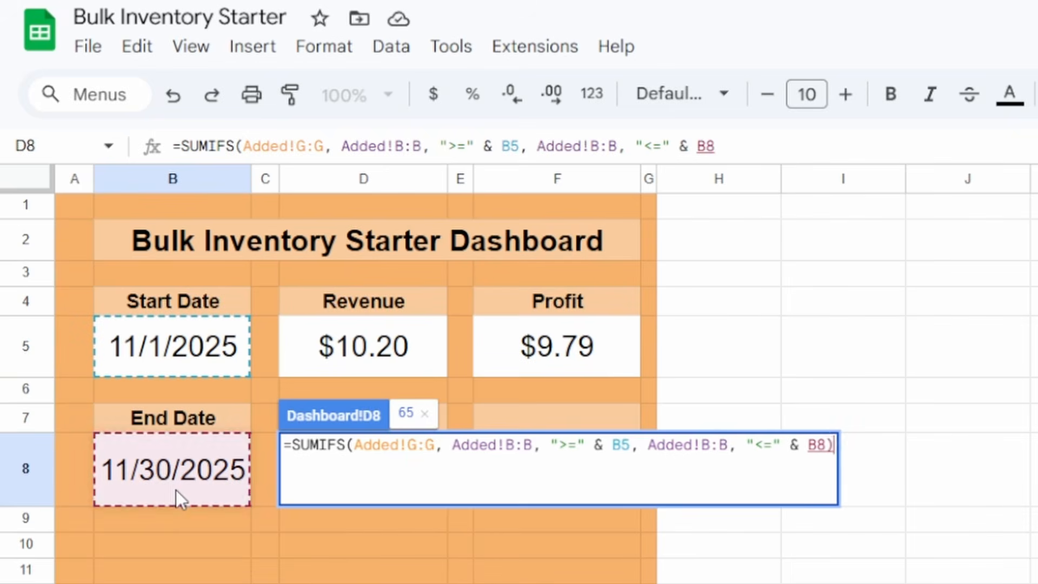
{"action": "key", "text": "Return"}
{"action": "left_click", "coordinate": [373, 466]}
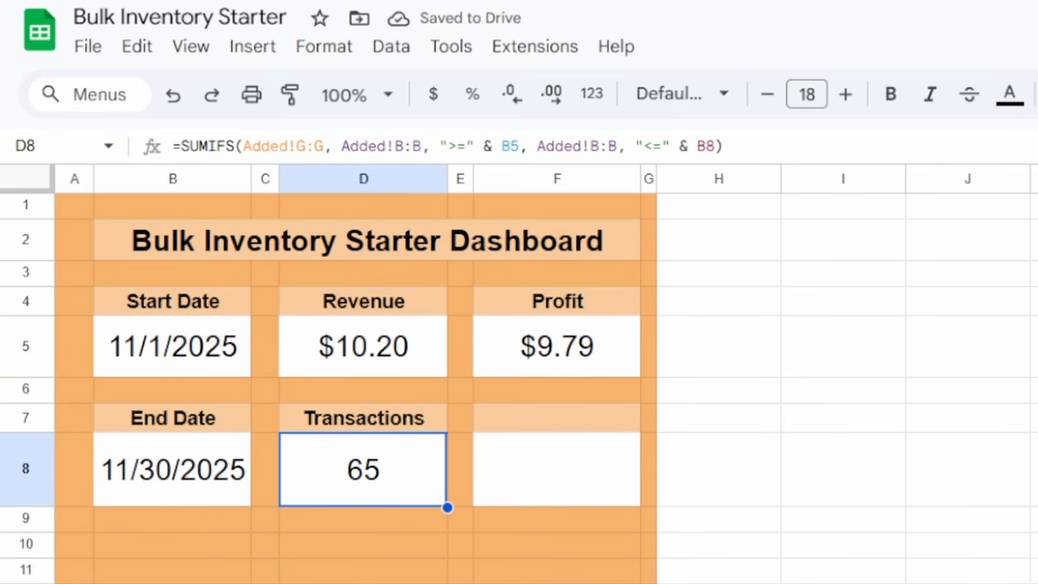
{"action": "left_click", "coordinate": [303, 583]}
{"action": "left_click_drag", "start_coordinate": [1036, 290], "coordinate": [1036, 364]}
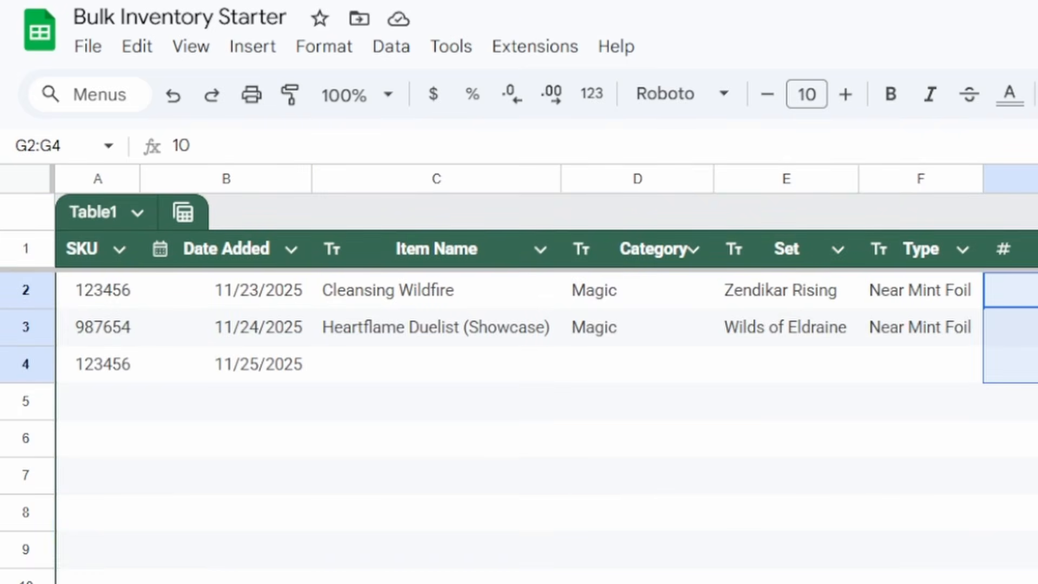
{"action": "left_click", "coordinate": [920, 583]}
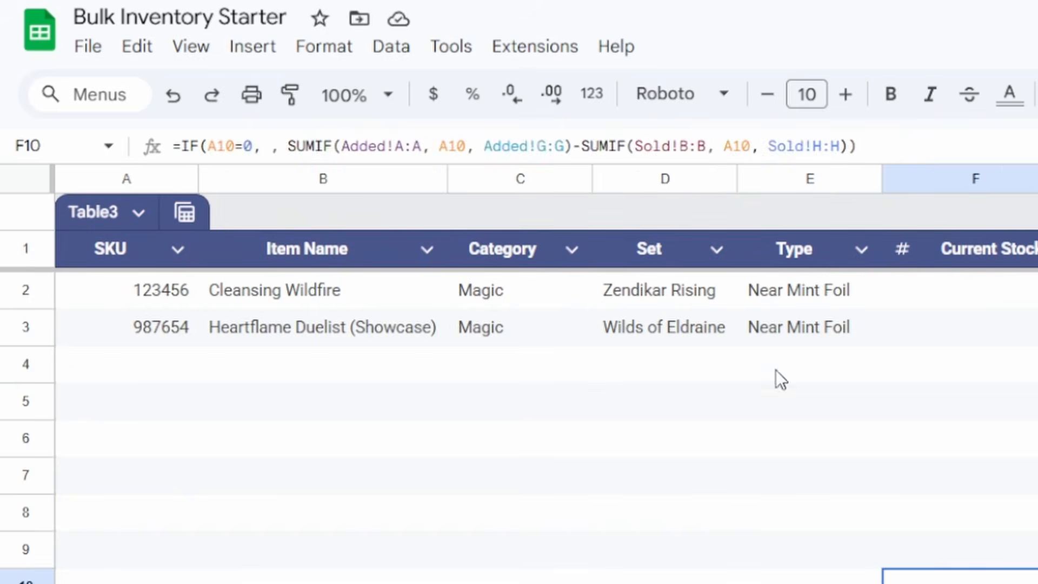
{"action": "left_click", "coordinate": [697, 511]}
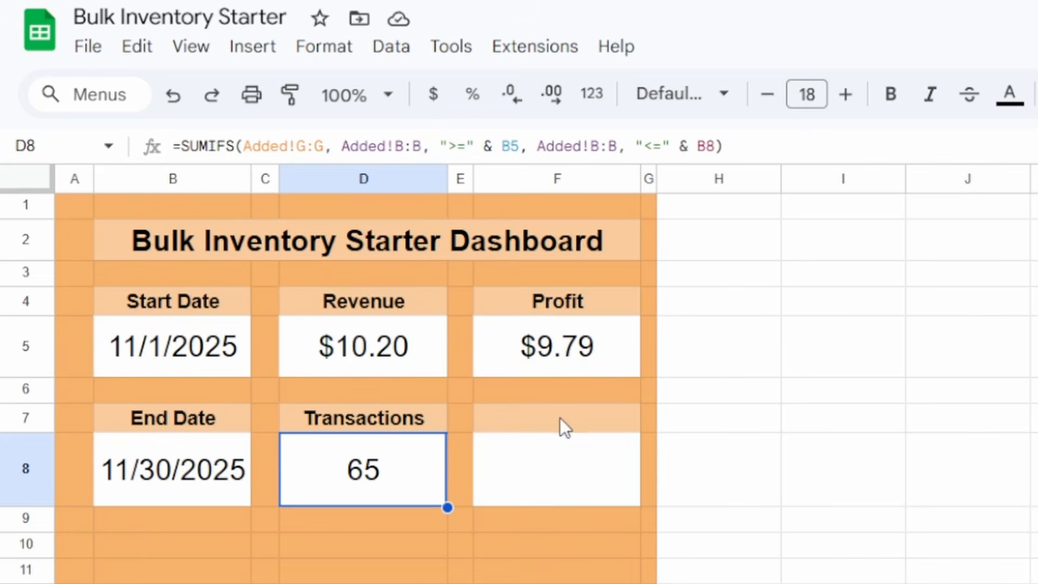
Step: Relabel Dashboard cell D7 as "Cards Added" and examine the order numbers in column A of the Sold sheet
{"action": "left_click", "coordinate": [560, 424]}
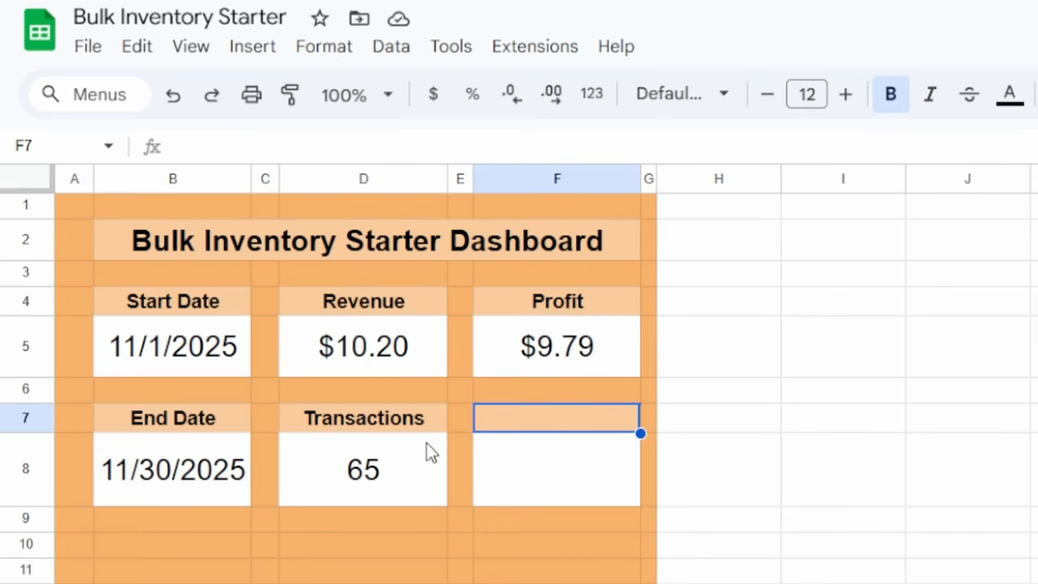
{"action": "left_click", "coordinate": [411, 425]}
{"action": "double_click", "coordinate": [410, 422]}
{"action": "double_click", "coordinate": [409, 416]}
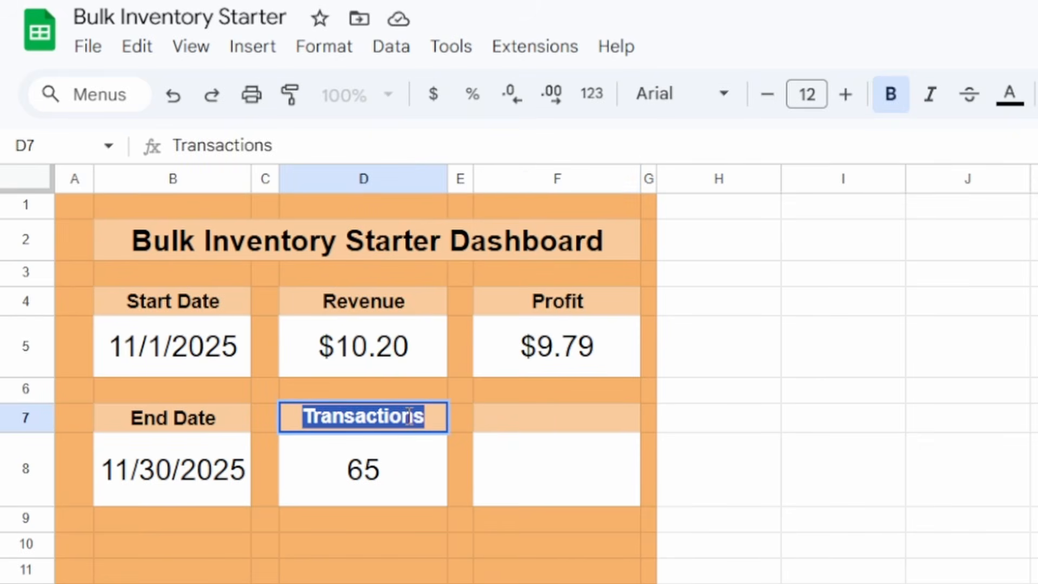
{"action": "type", "text": "Card"}
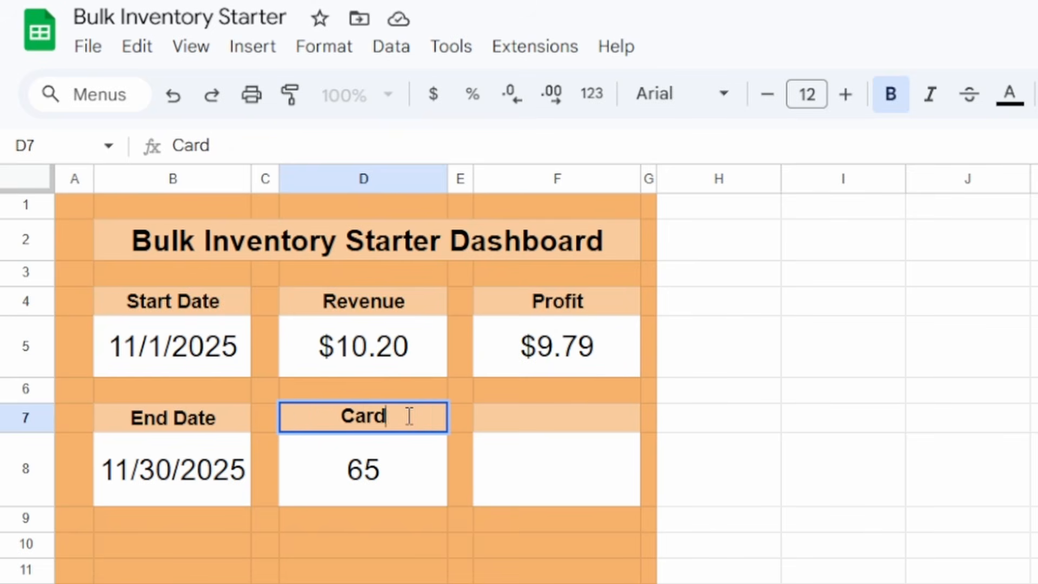
{"action": "type", "text": "s Added"}
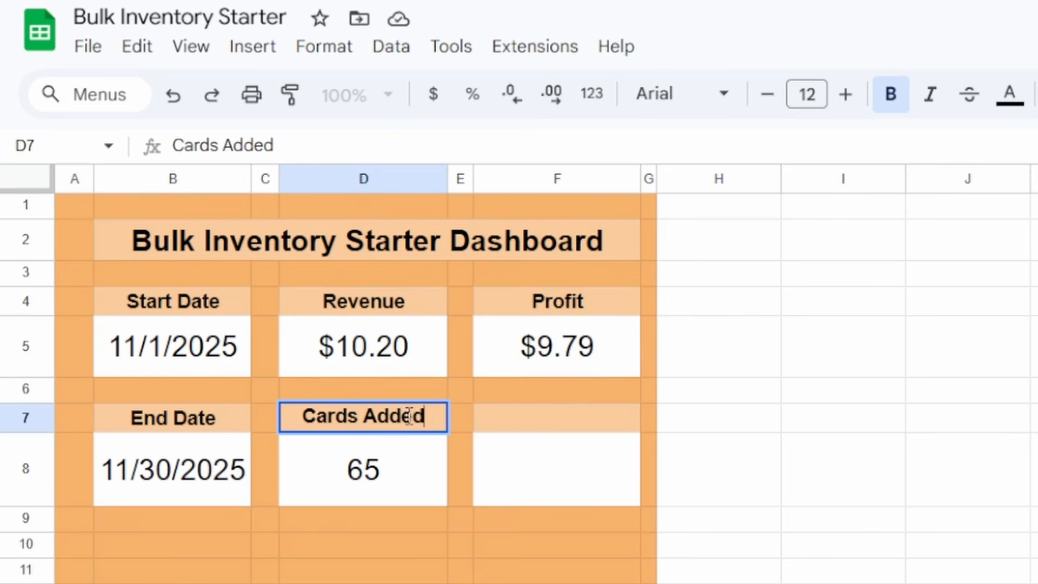
{"action": "key", "text": "Tab"}
{"action": "key", "text": "Tab"}
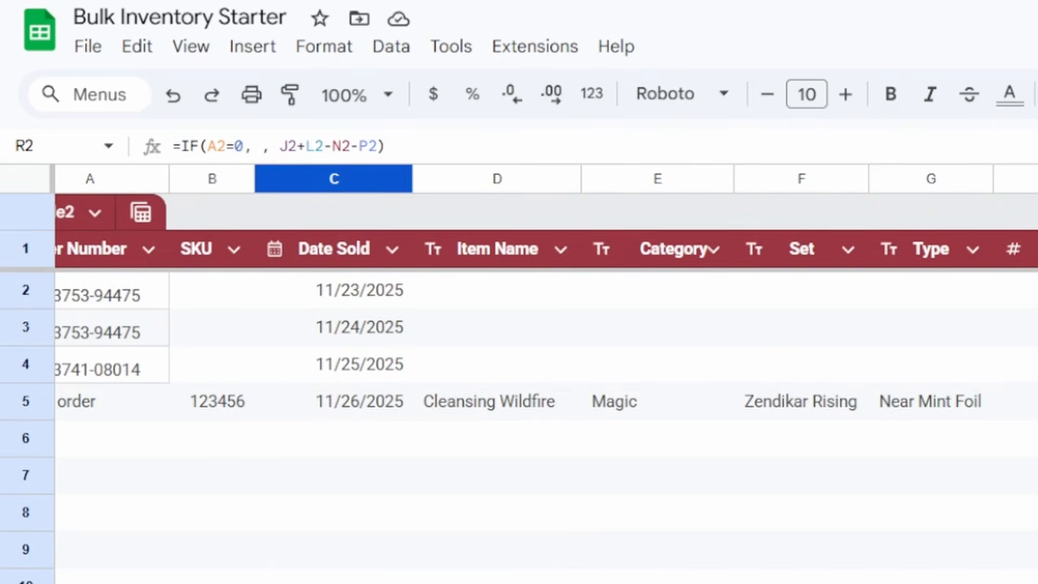
{"action": "scroll", "coordinate": [181, 333], "scroll_direction": "left", "scroll_amount": 1}
{"action": "left_click", "coordinate": [130, 300]}
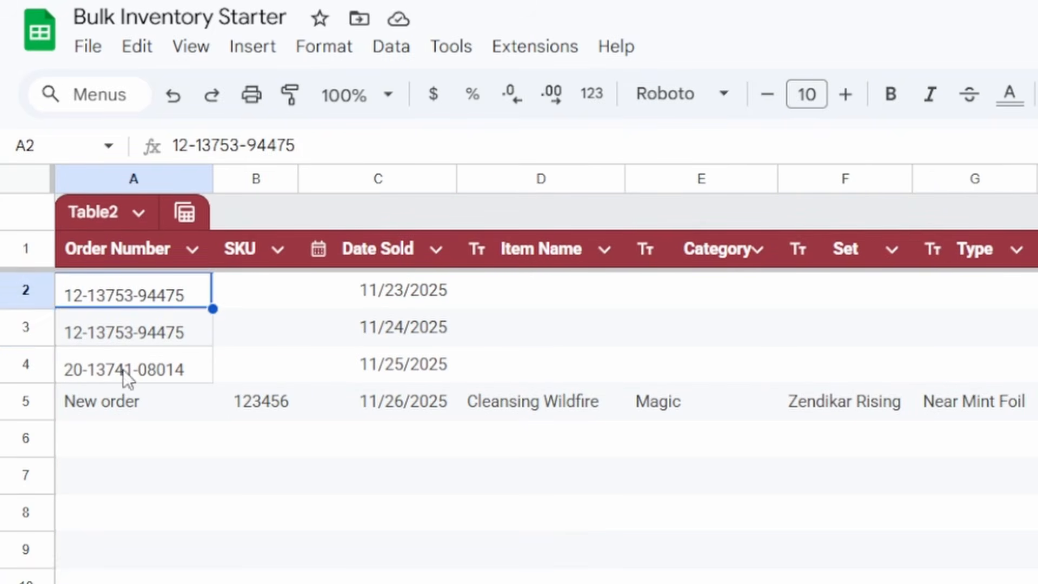
{"action": "left_click", "coordinate": [150, 336]}
{"action": "left_click", "coordinate": [145, 311]}
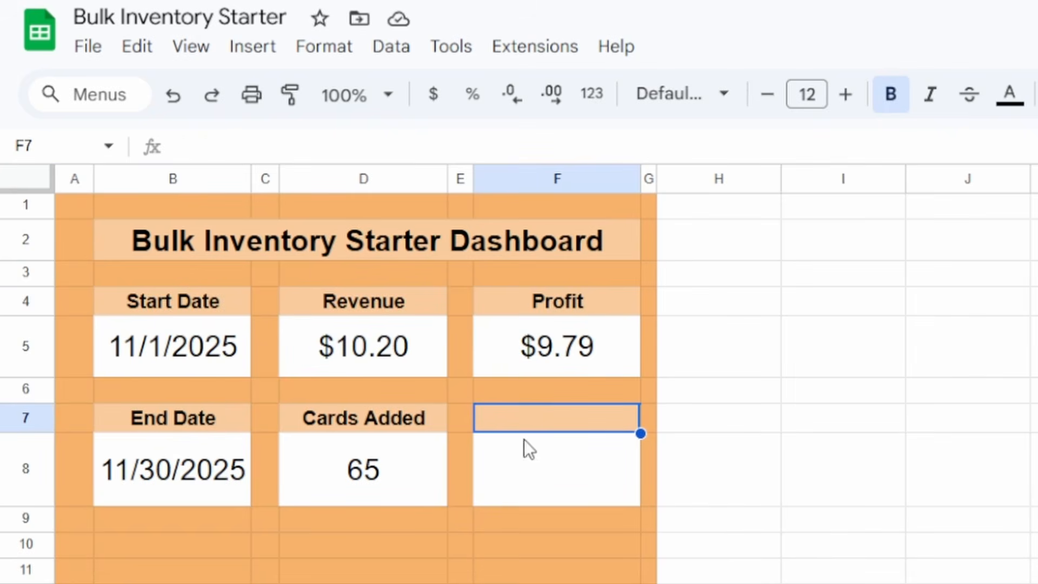
Step: Label Dashboard cell F7 "Transactions" and begin a COUNTA formula in F8
{"action": "type", "text": "Transactions"}
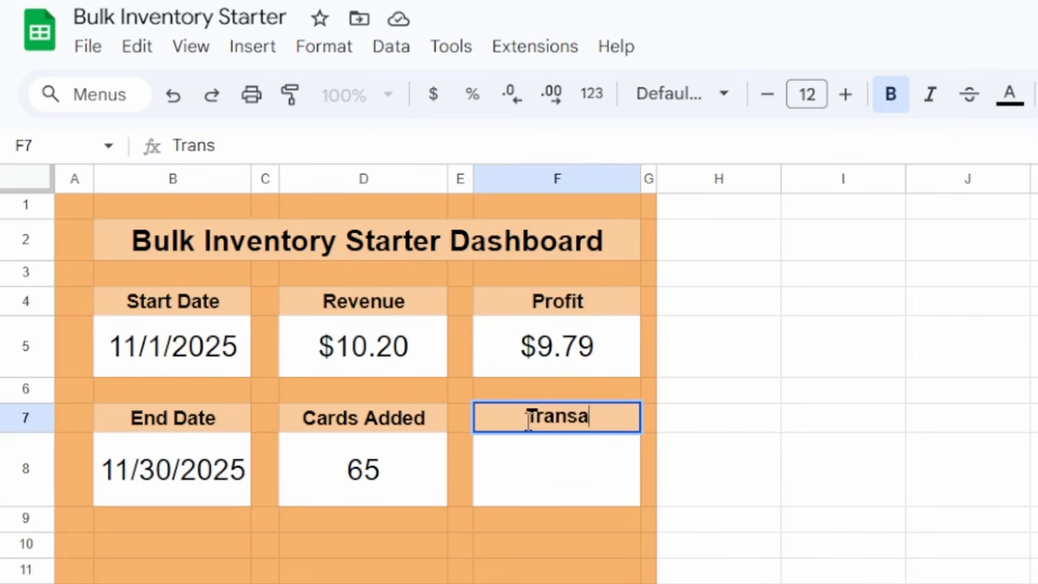
{"action": "key", "text": "Return"}
{"action": "type", "text": "=COUNTA("}
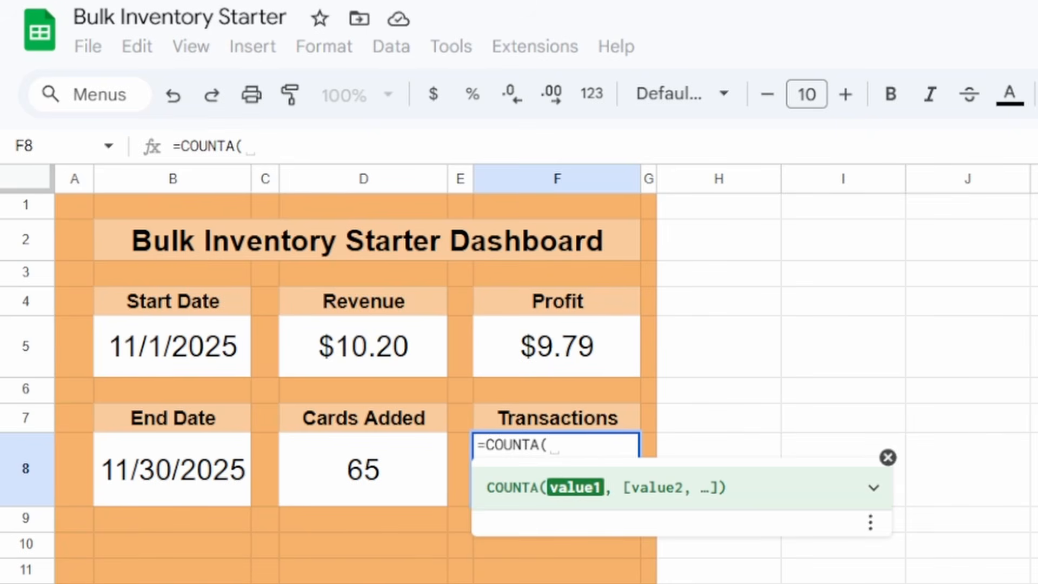
{"action": "key", "text": "BackSpace"}
{"action": "key", "text": "BackSpace"}
{"action": "type", "text": "IF"}
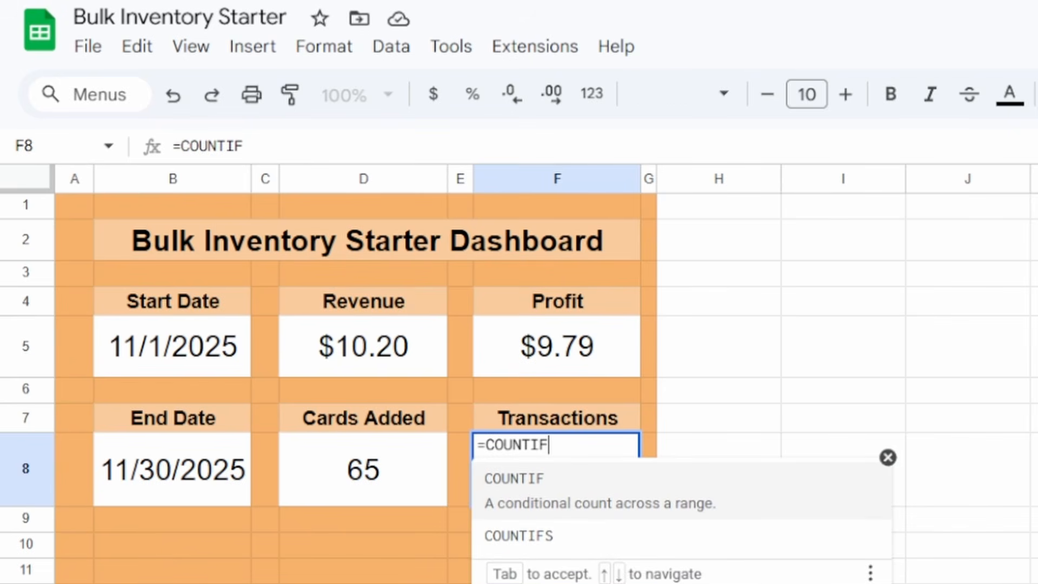
{"action": "key", "text": "BackSpace"}
{"action": "key", "text": "BackSpace"}
{"action": "type", "text": "A("}
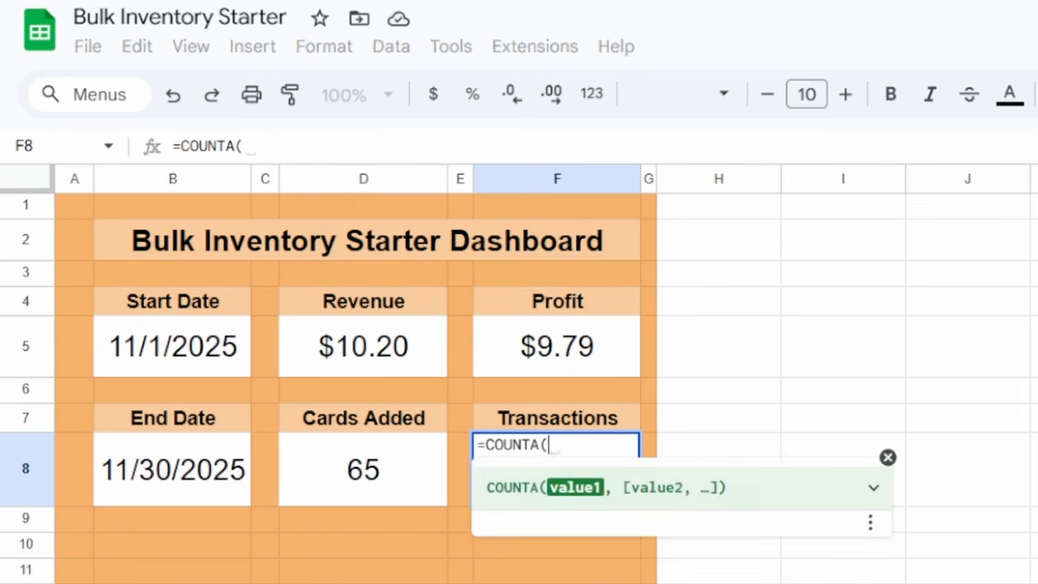
Step: Use Sold!A:A as the range of the COUNTA formula in F8 and enter the formula
{"action": "key", "text": "ctrl+shift+Page_Down"}
{"action": "left_click", "coordinate": [122, 179]}
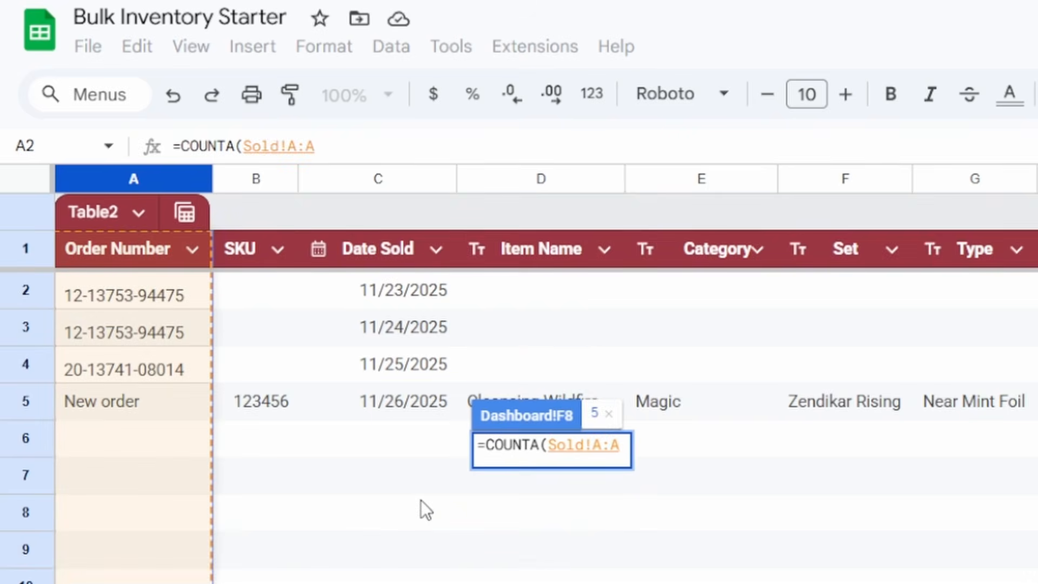
{"action": "type", "text": ")"}
{"action": "key", "text": "Return"}
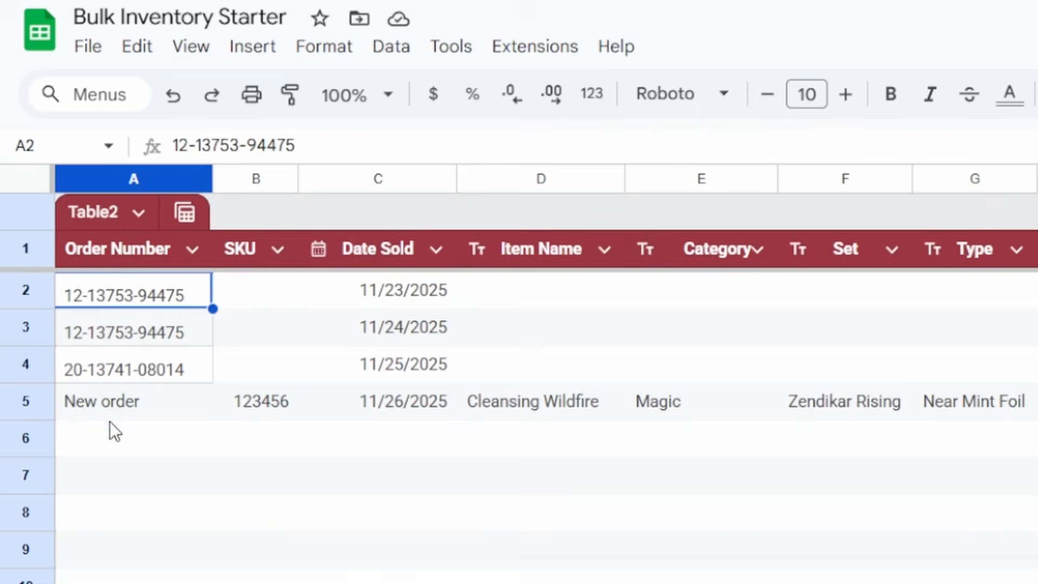
Step: Change the COUNTA range in F8 to Sold!A2:A so the header row is excluded
{"action": "left_click", "coordinate": [109, 425]}
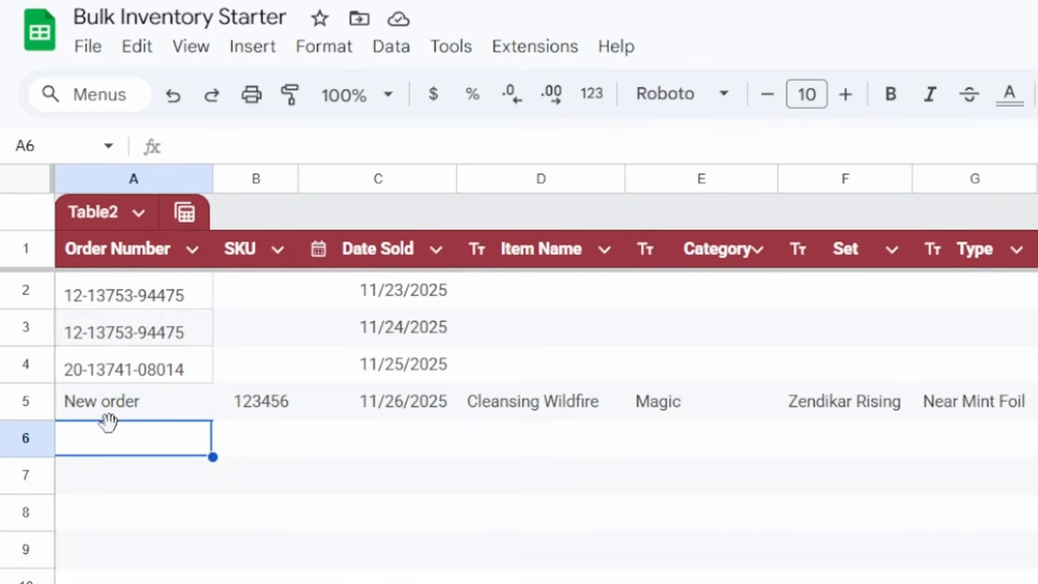
{"action": "left_click", "coordinate": [110, 410]}
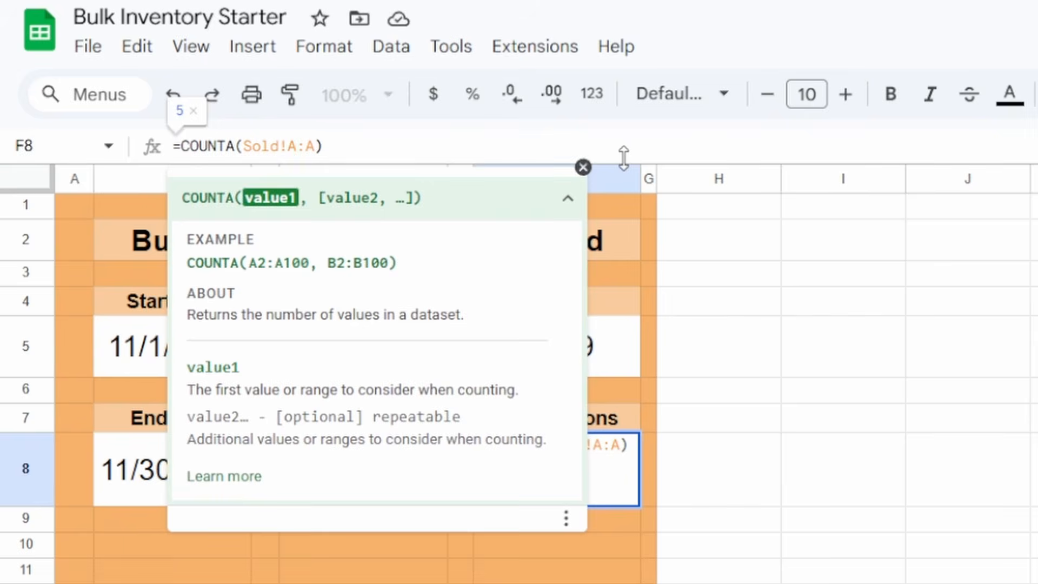
{"action": "key", "text": "Return"}
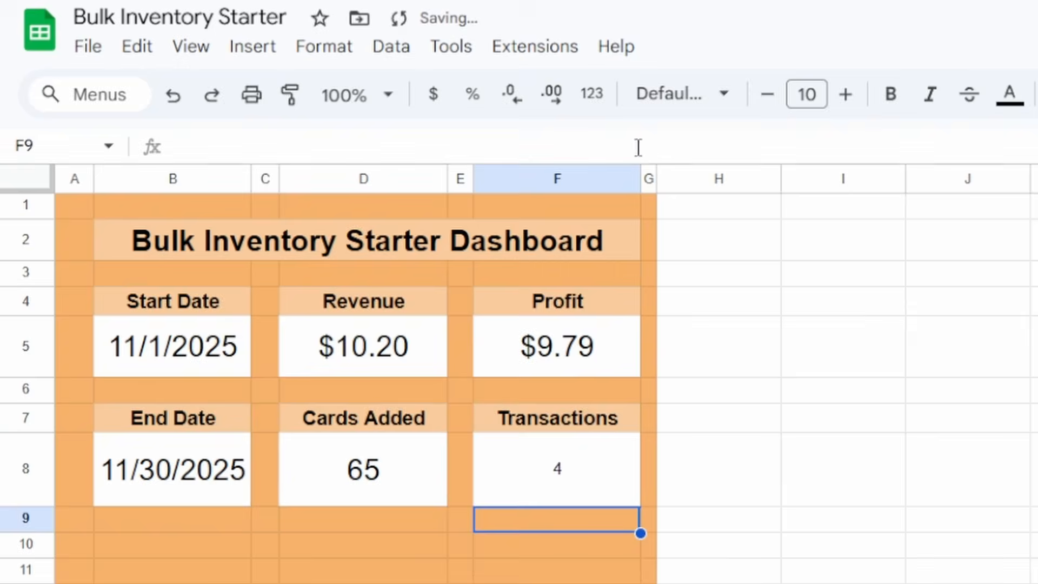
{"action": "left_click", "coordinate": [607, 487]}
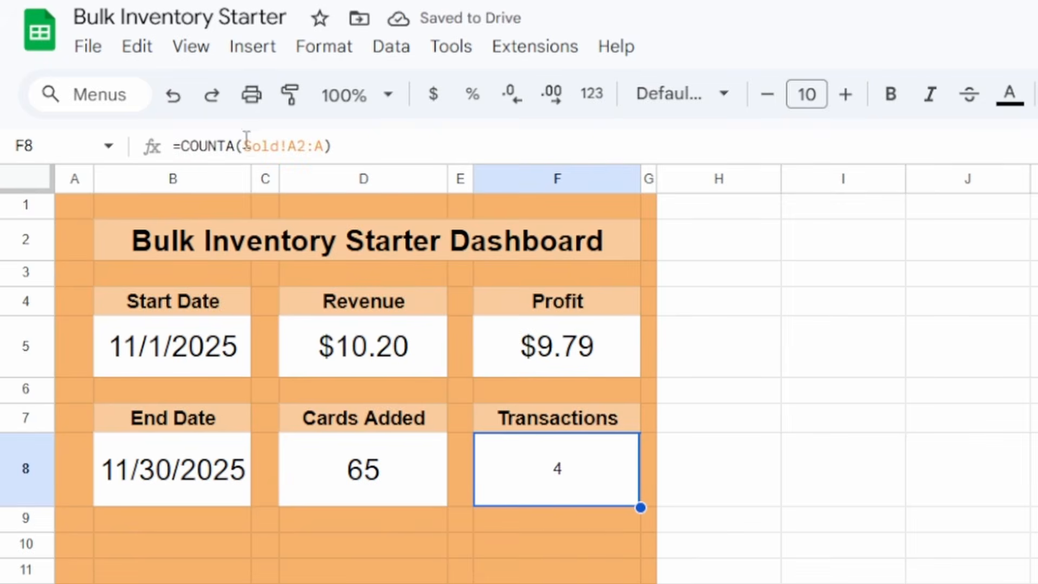
Step: Wrap Sold!A2:A in UNIQUE inside the F8 formula, making it =COUNTA(UNIQUE(Sold!A2:A))
{"action": "left_click", "coordinate": [296, 146]}
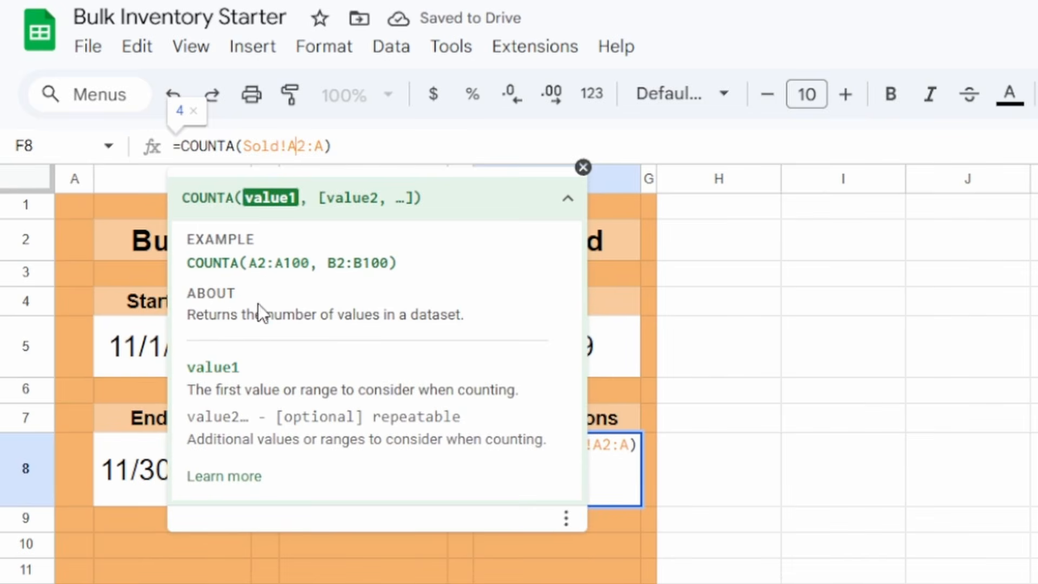
{"action": "key", "text": "Left"}
{"action": "key", "text": "Left"}
{"action": "key", "text": "Left"}
{"action": "key", "text": "Left"}
{"action": "key", "text": "Left"}
{"action": "key", "text": "Left"}
{"action": "type", "text": "UNI"}
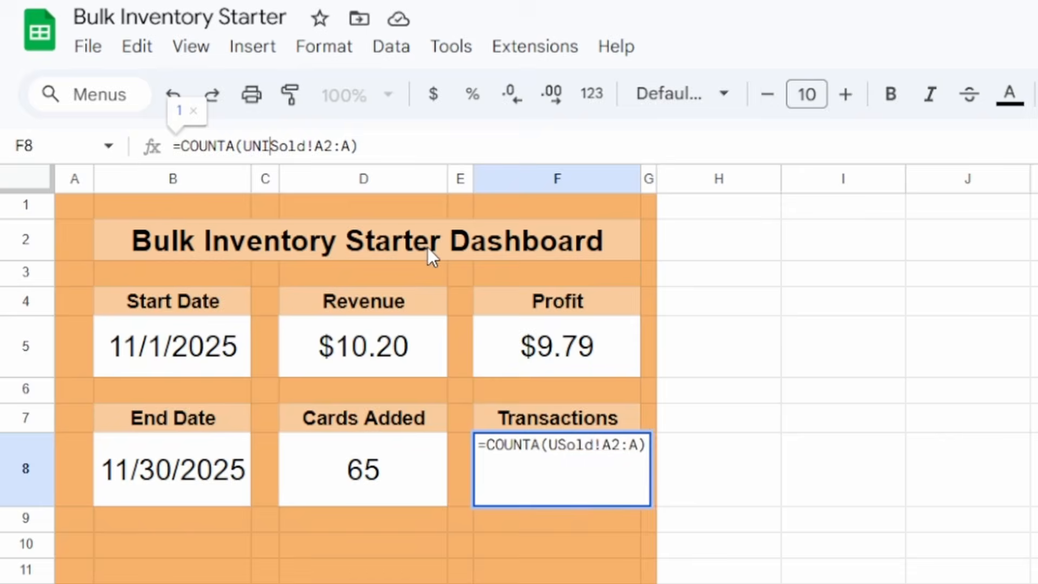
{"action": "type", "text": "QUE("}
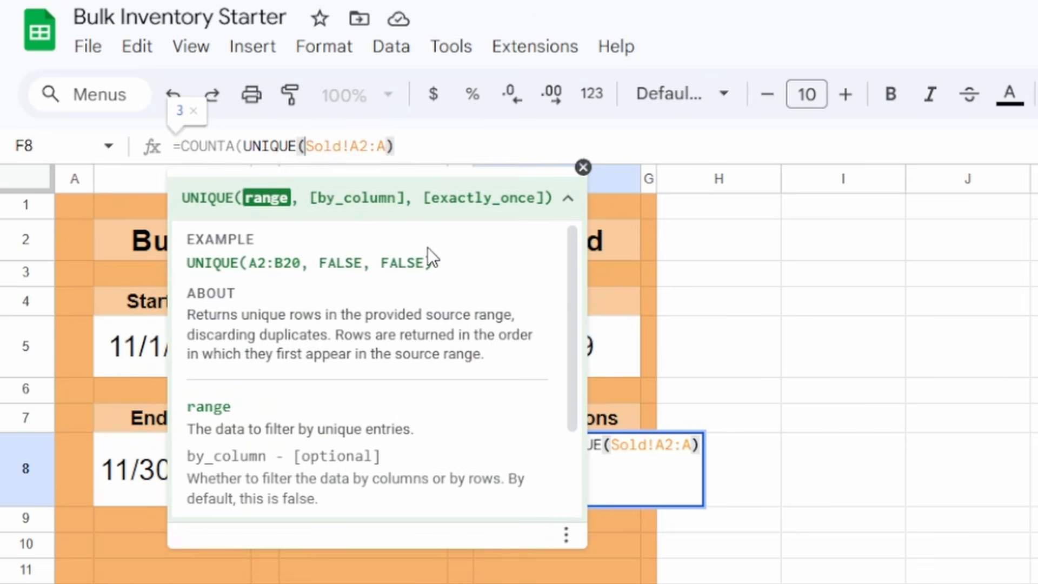
{"action": "key", "text": "Right"}
{"action": "key", "text": "Right"}
{"action": "key", "text": "Right"}
{"action": "key", "text": "Right"}
{"action": "key", "text": "Right"}
{"action": "key", "text": "Right"}
{"action": "key", "text": "Right"}
{"action": "key", "text": "Right"}
{"action": "key", "text": "Right"}
{"action": "type", "text": ")"}
{"action": "key", "text": "Return"}
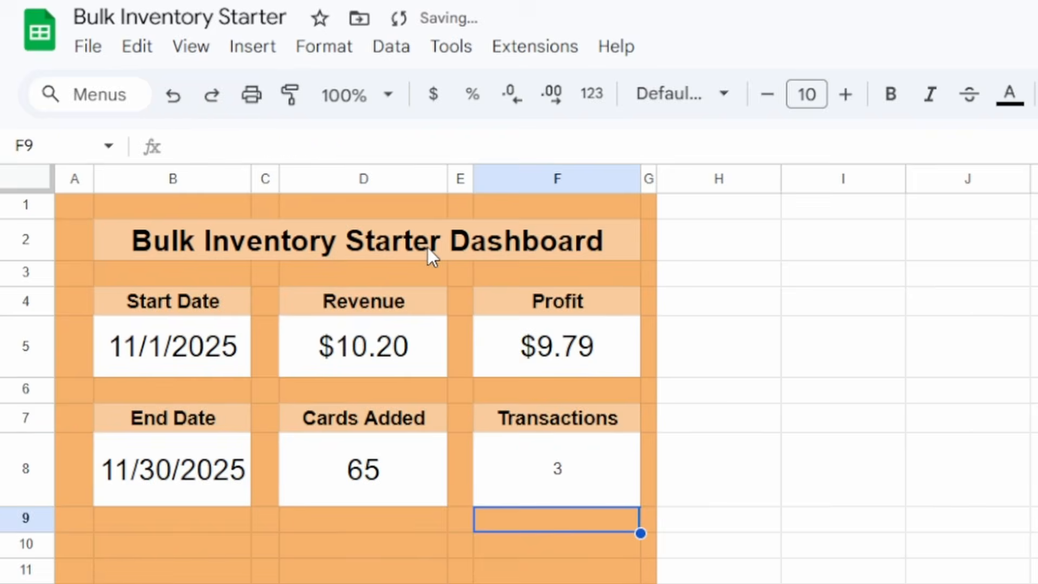
{"action": "left_click", "coordinate": [509, 443]}
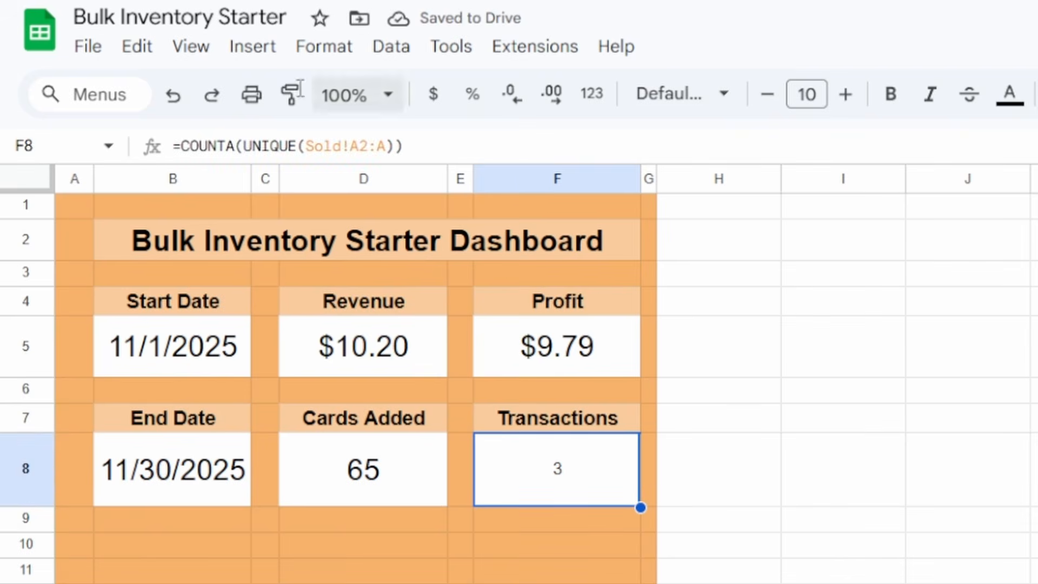
{"action": "left_click_drag", "start_coordinate": [253, 146], "coordinate": [347, 146]}
{"action": "left_click", "coordinate": [429, 146]}
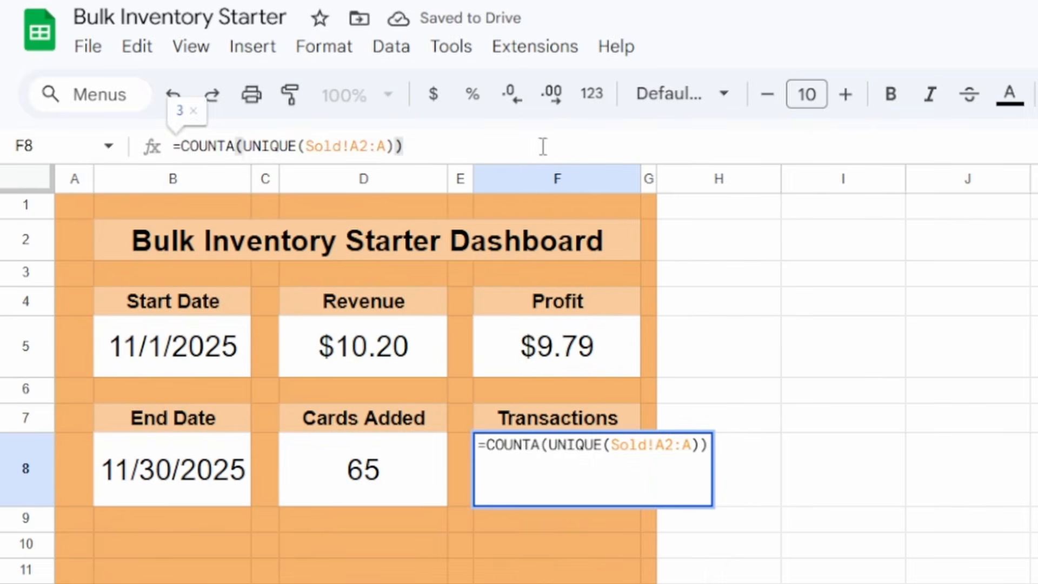
{"action": "key", "text": "Escape"}
Step: Add a test entry "nother order number" in cell A6 of the Sold sheet and return to the Dashboard
{"action": "key", "text": "ctrl+Page_Down"}
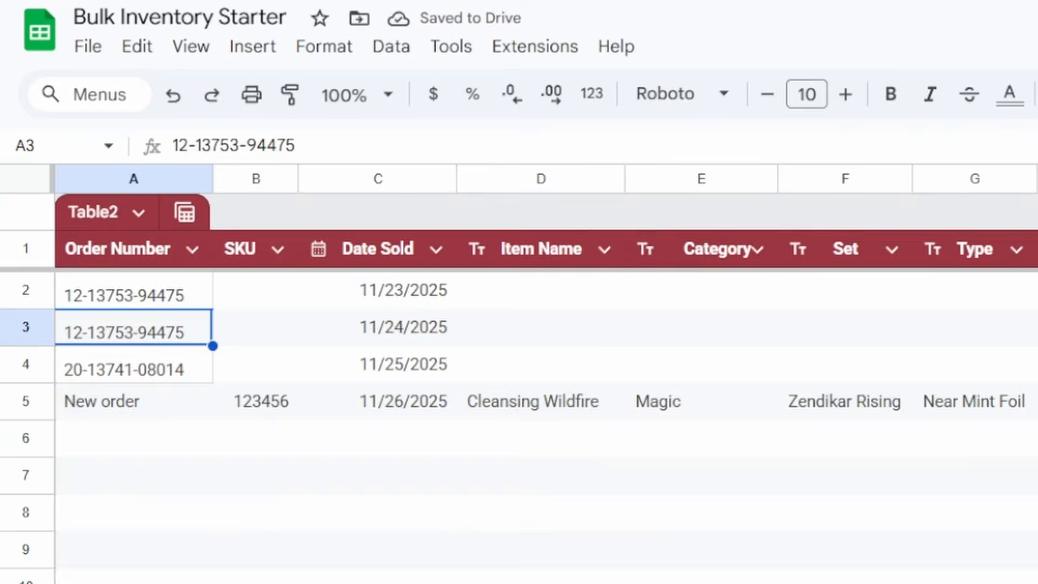
{"action": "left_click", "coordinate": [109, 436]}
{"action": "type", "text": "noither"}
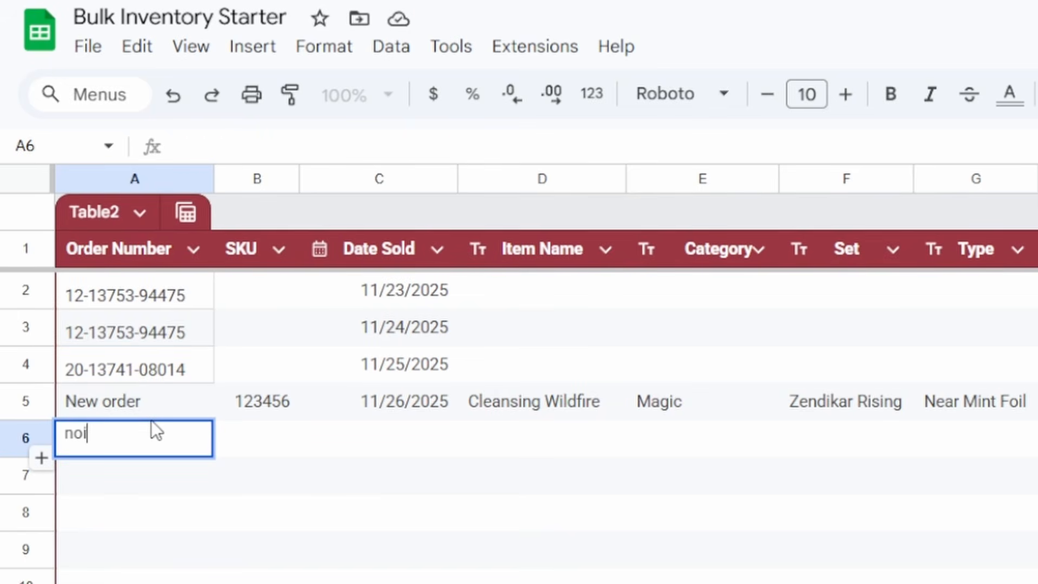
{"action": "key", "text": "BackSpace"}
{"action": "key", "text": "BackSpace"}
{"action": "key", "text": "BackSpace"}
{"action": "key", "text": "BackSpace"}
{"action": "key", "text": "BackSpace"}
{"action": "key", "text": "BackSpace"}
{"action": "type", "text": "th"}
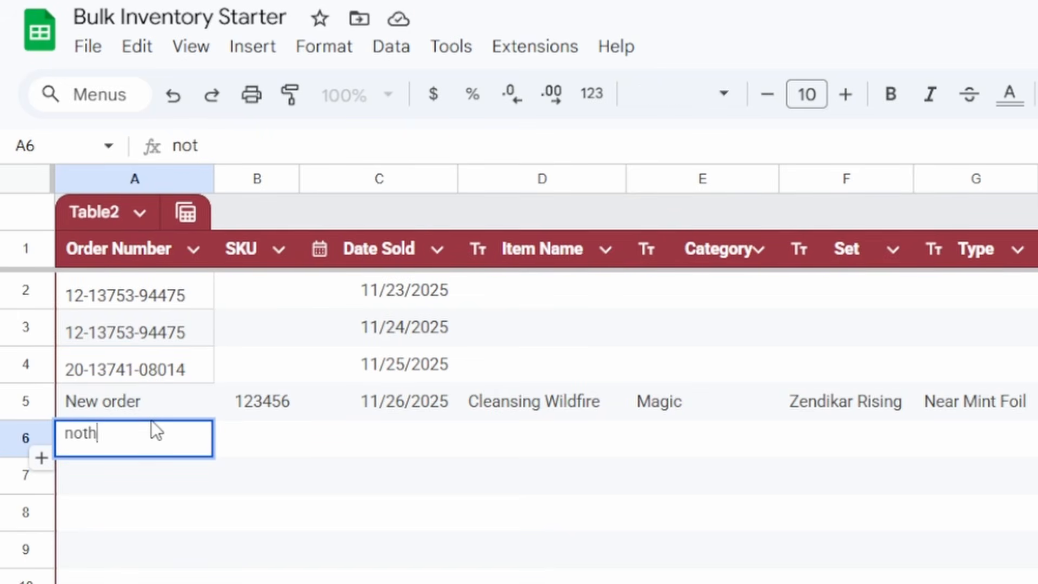
{"action": "type", "text": "er order number"}
{"action": "key", "text": "Return"}
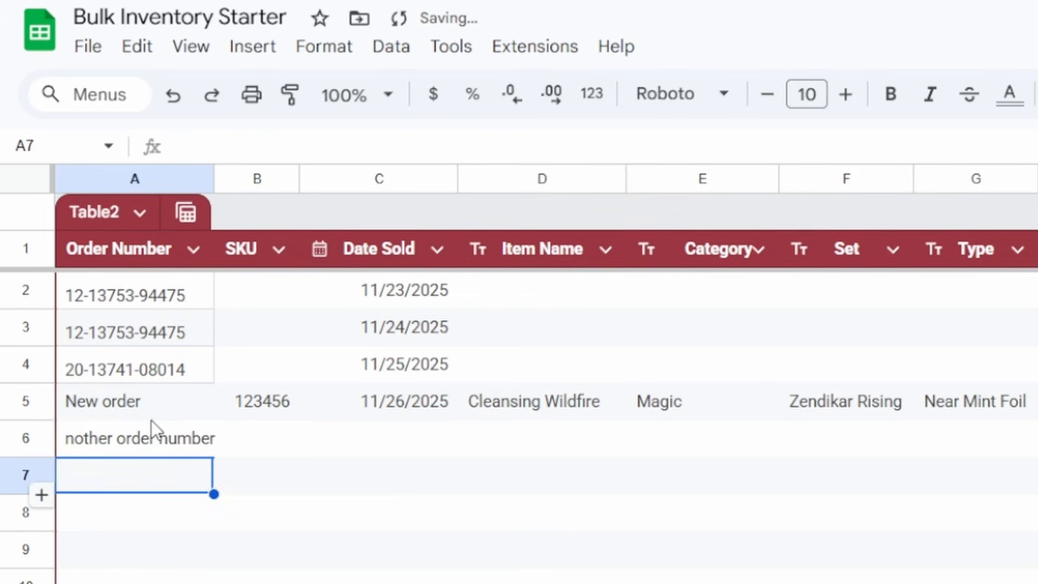
{"action": "left_click", "coordinate": [405, 583]}
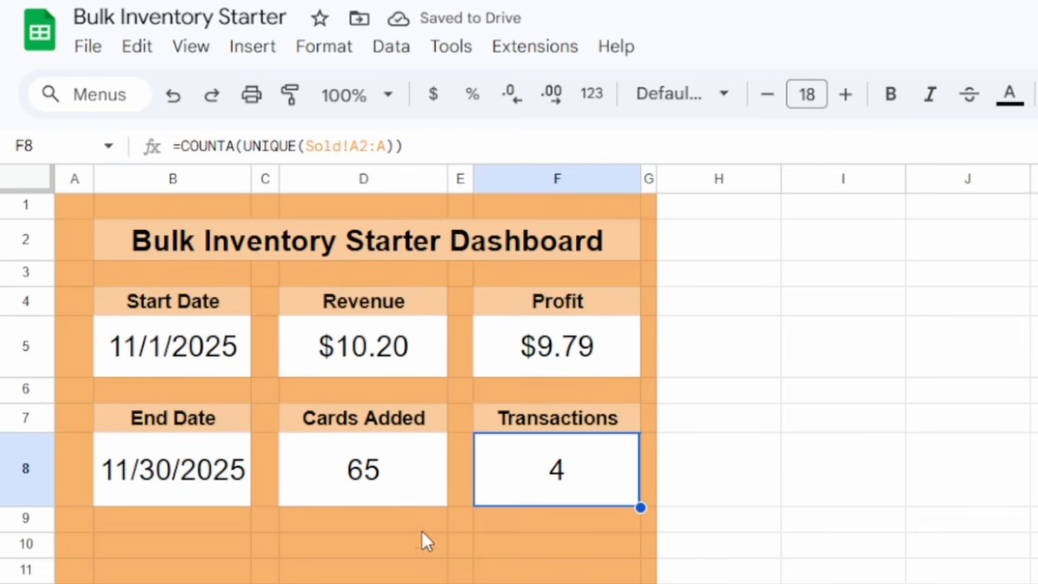
Step: Label Dashboard cell B10 "Average Ticket" and calculate it in B11 as Revenue (D5) divided by Transactions (F8)
{"action": "left_click", "coordinate": [363, 582]}
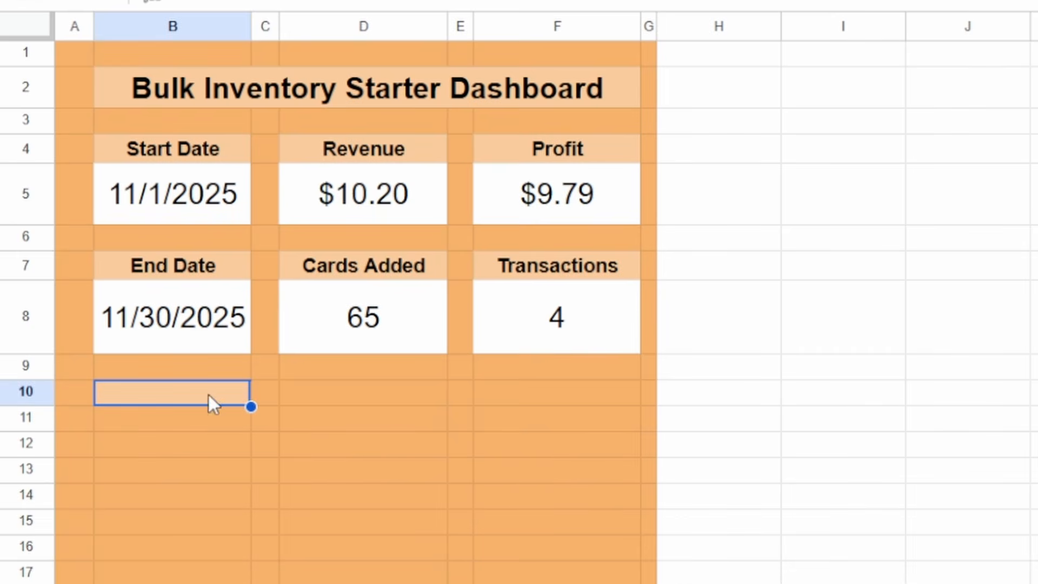
{"action": "type", "text": "Averag"}
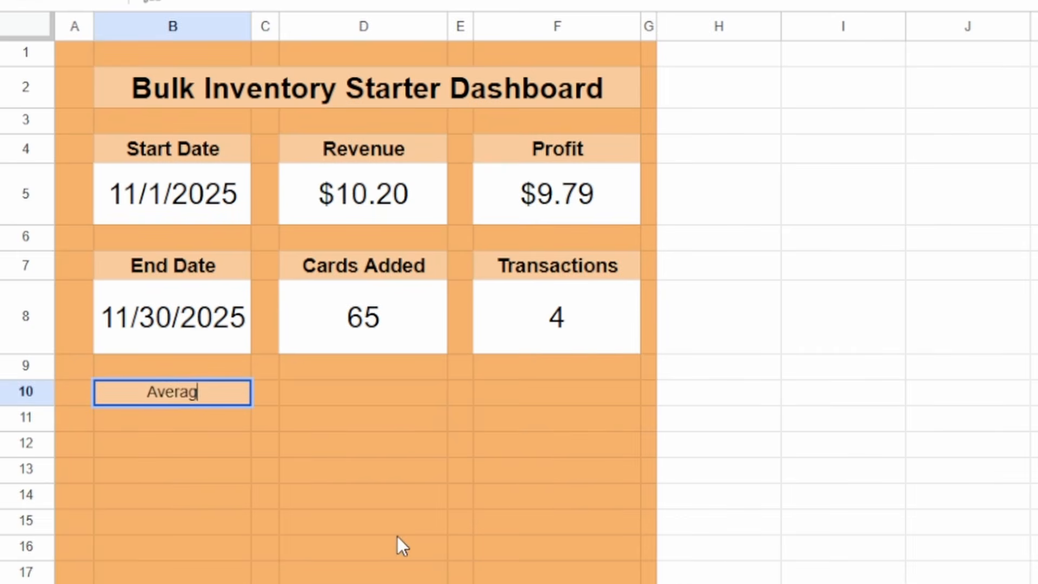
{"action": "type", "text": "e Ticket"}
{"action": "key", "text": "Return"}
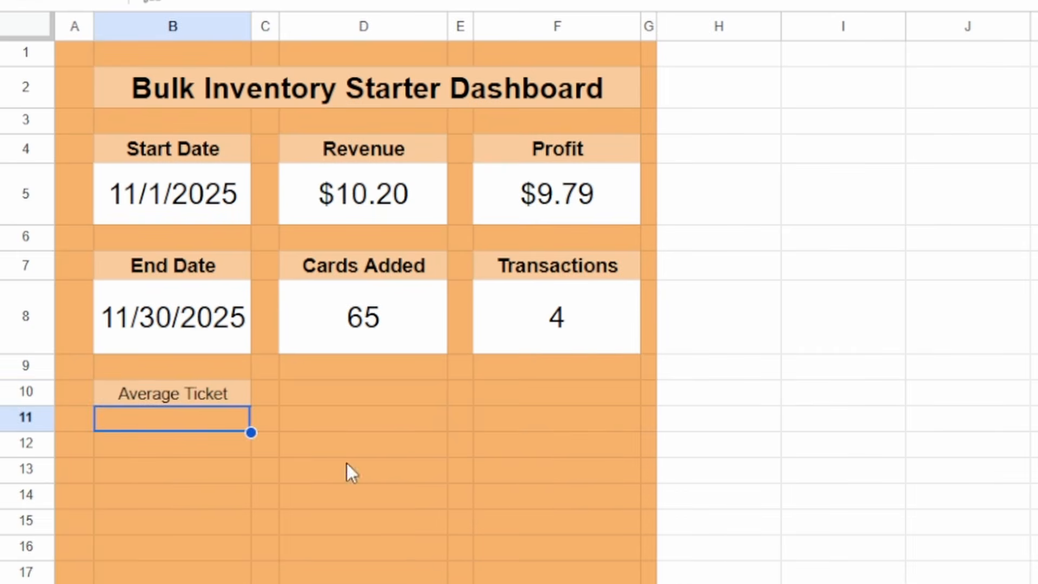
{"action": "left_click", "coordinate": [209, 401]}
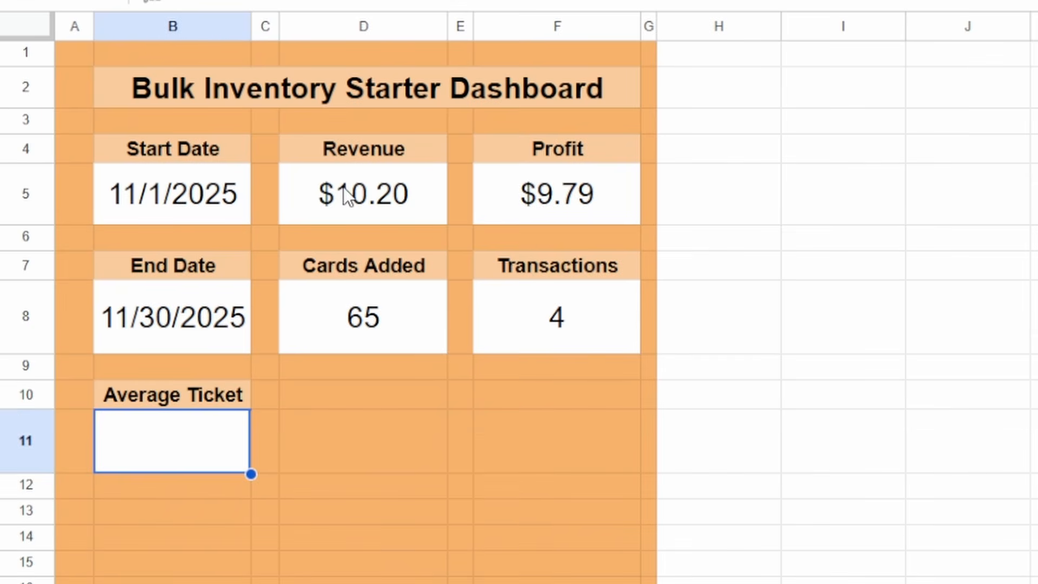
{"action": "left_click", "coordinate": [344, 187]}
{"action": "left_click", "coordinate": [518, 333]}
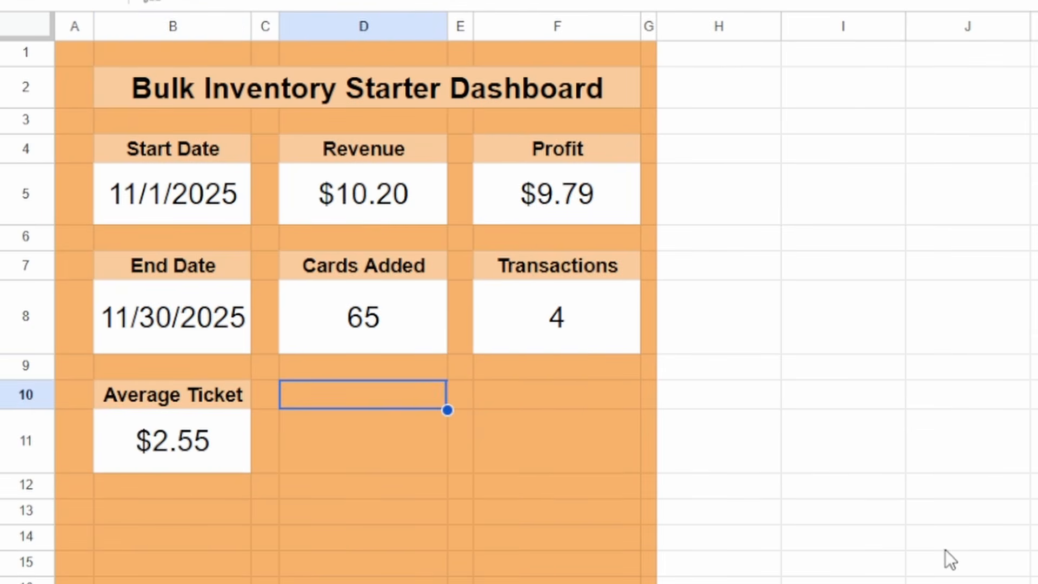
Step: Label Dashboard cell D10 "Sell Through Rate"
{"action": "type", "text": "Sell"}
{"action": "type", "text": "Through Ra"}
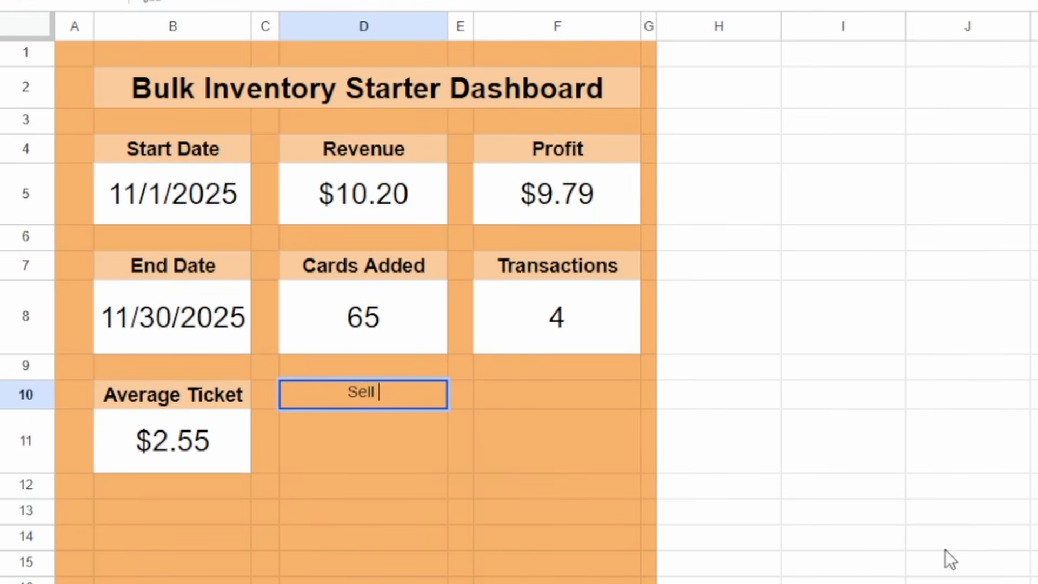
{"action": "type", "text": "te"}
{"action": "key", "text": "Return"}
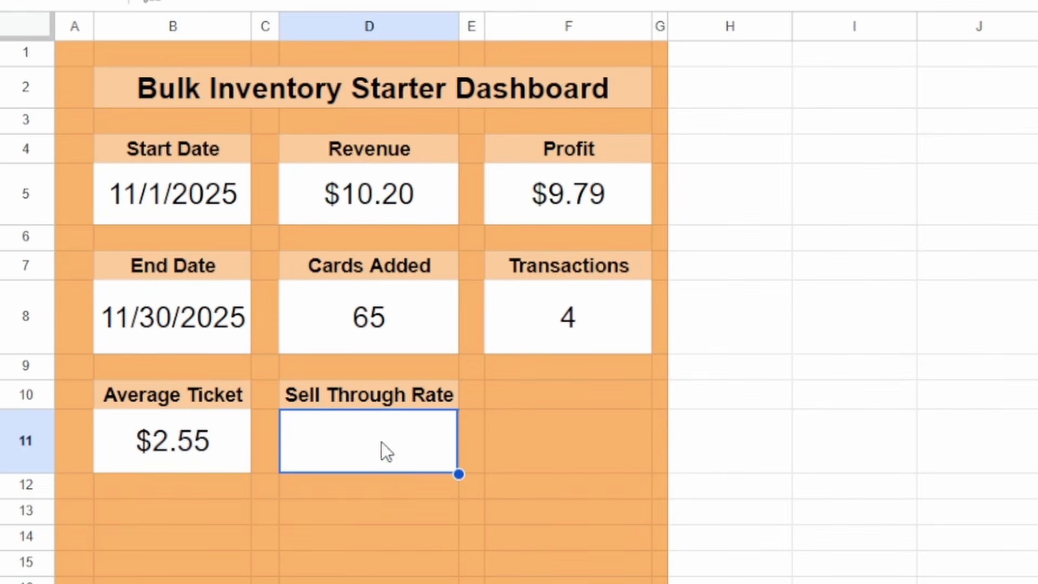
Step: Label Dashboard cell F10 "Sell-Thru % in Period" and give the value box F11 below it a white fill
{"action": "left_click", "coordinate": [558, 382]}
{"action": "left_click", "coordinate": [357, 400]}
{"action": "left_click", "coordinate": [356, 412]}
{"action": "left_click_drag", "start_coordinate": [184, 186], "coordinate": [190, 345]}
{"action": "left_click", "coordinate": [190, 345]}
{"action": "left_click", "coordinate": [362, 413]}
{"action": "left_click", "coordinate": [403, 401]}
{"action": "left_click", "coordinate": [417, 440]}
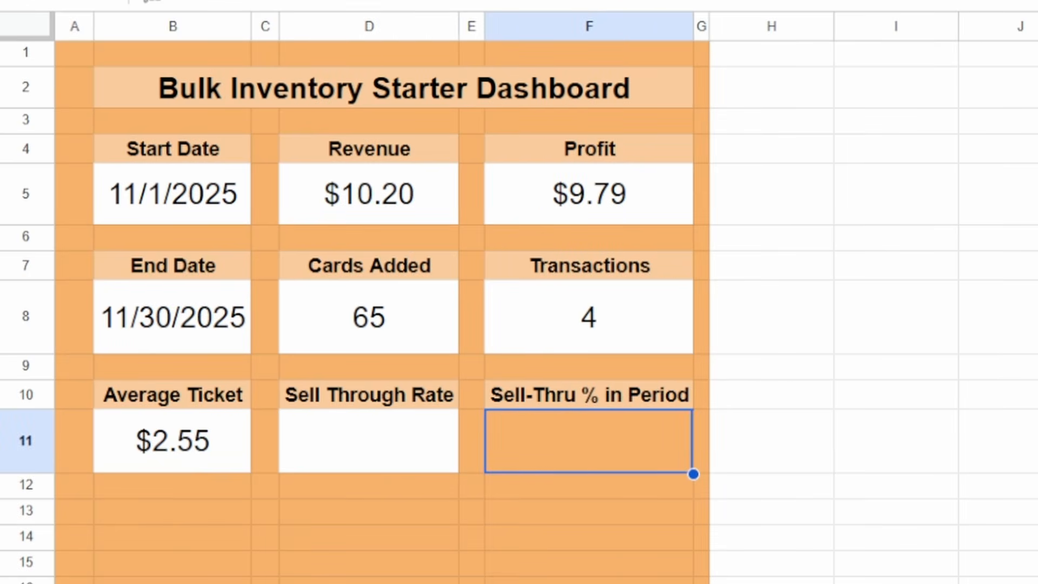
{"action": "left_click", "coordinate": [898, 301]}
Step: Begin the Sell Through Rate formula in D11 with the total quantity sold, =SUM(Sold!H:H)
{"action": "left_click", "coordinate": [371, 428]}
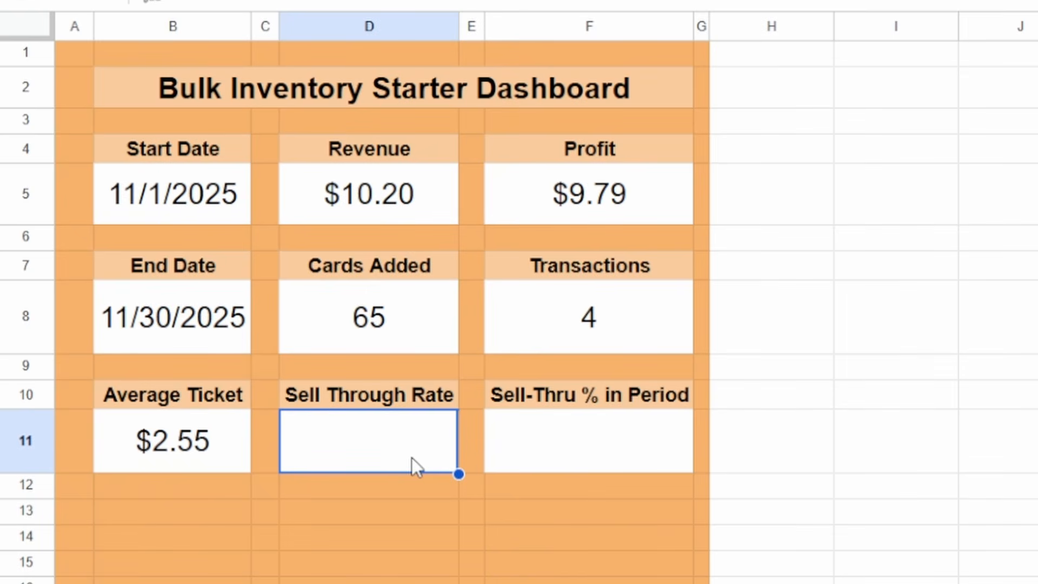
{"action": "left_click", "coordinate": [377, 320]}
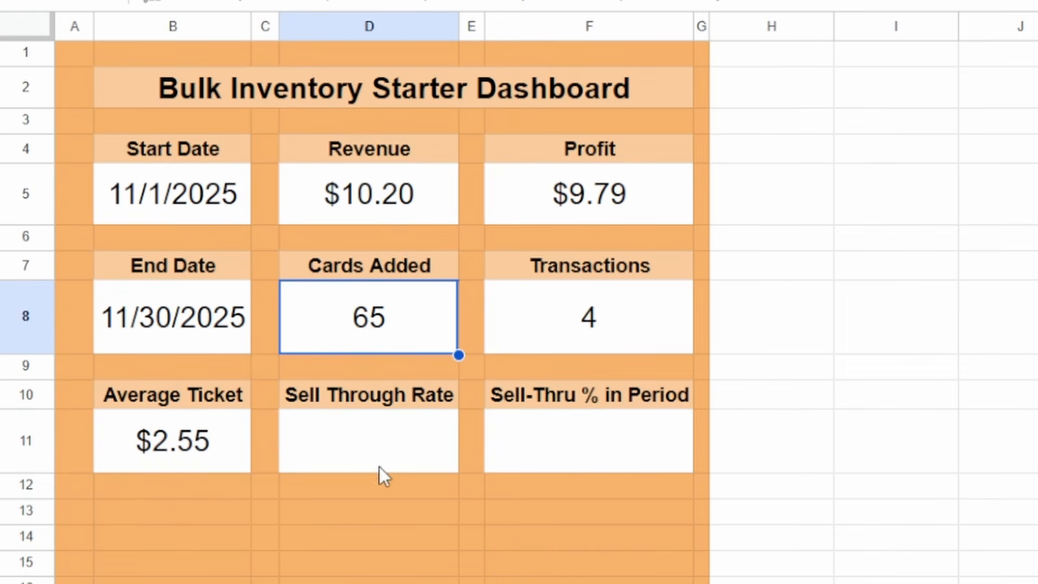
{"action": "left_click", "coordinate": [376, 448]}
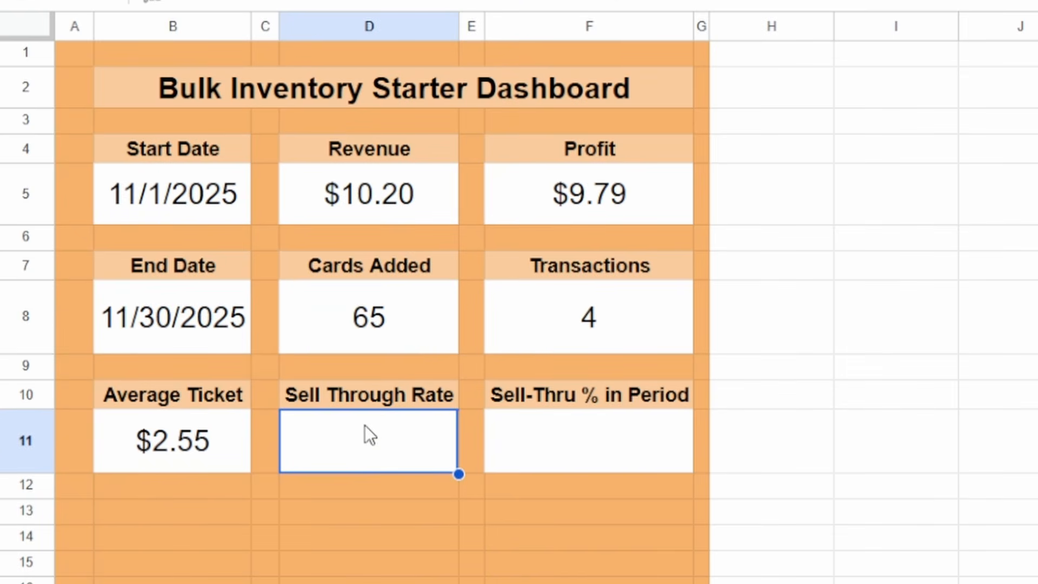
{"action": "type", "text": "=SuM"}
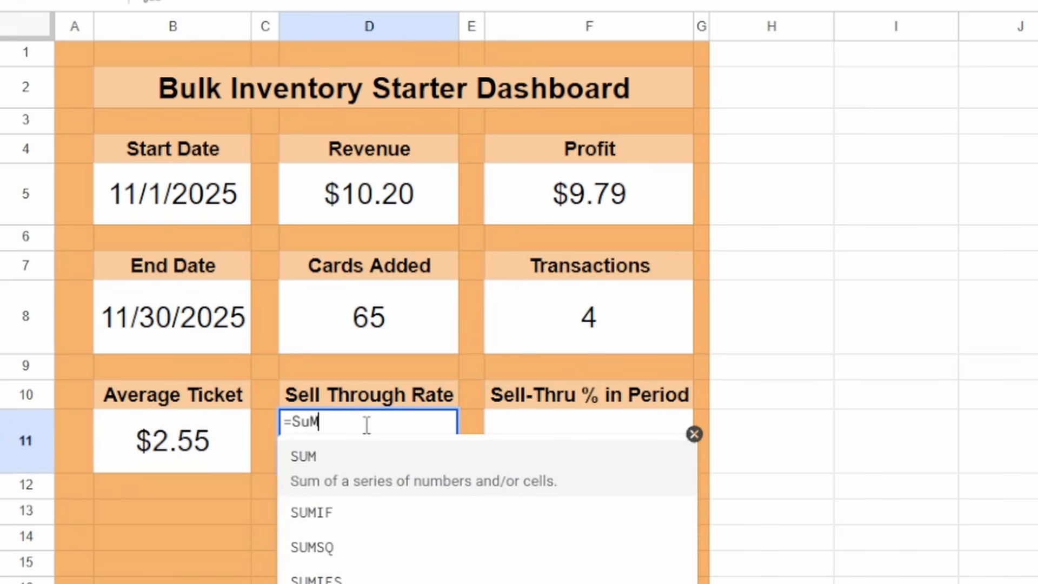
{"action": "key", "text": "BackSpace"}
{"action": "key", "text": "BackSpace"}
{"action": "type", "text": "UM("}
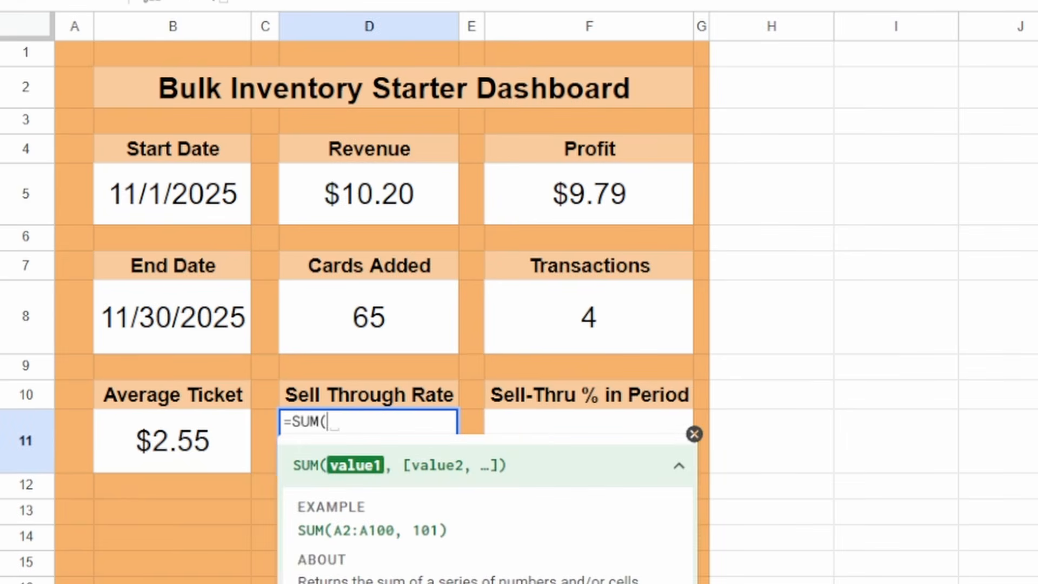
{"action": "key", "text": "ctrl+shift+Page_Down"}
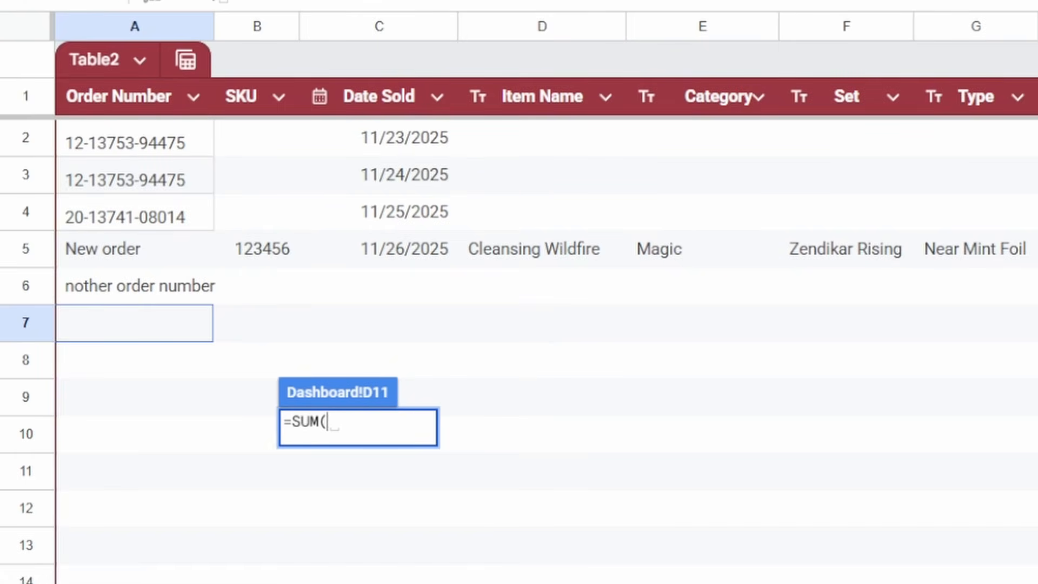
{"action": "left_click", "coordinate": [1037, 26]}
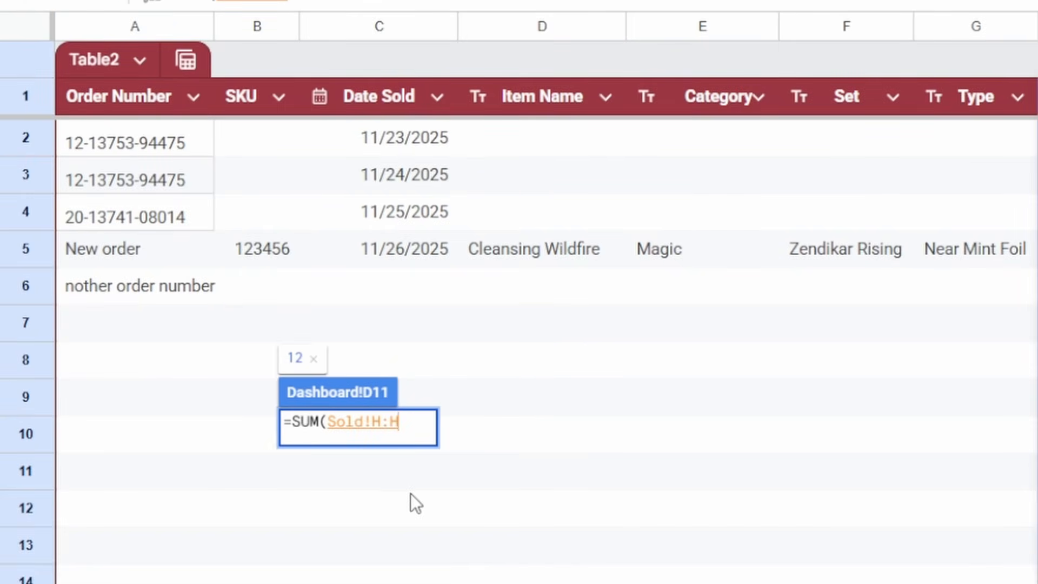
{"action": "type", "text": ")"}
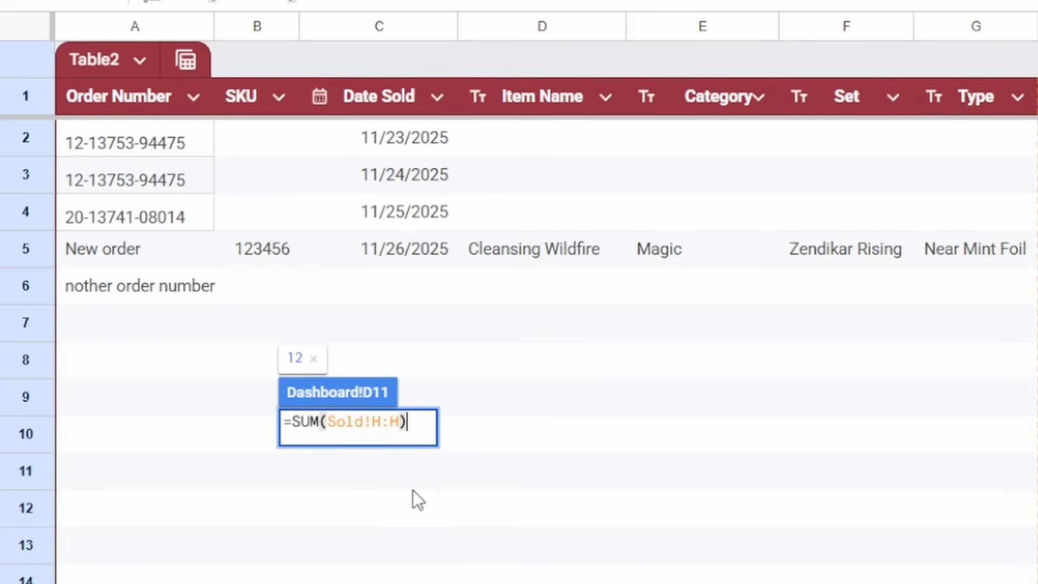
Step: Divide the D11 sum by SUM(Added!G:G) and enter the formula =SUM(Sold!H:H)/SUM(Added!G:G)
{"action": "type", "text": "/SUM"}
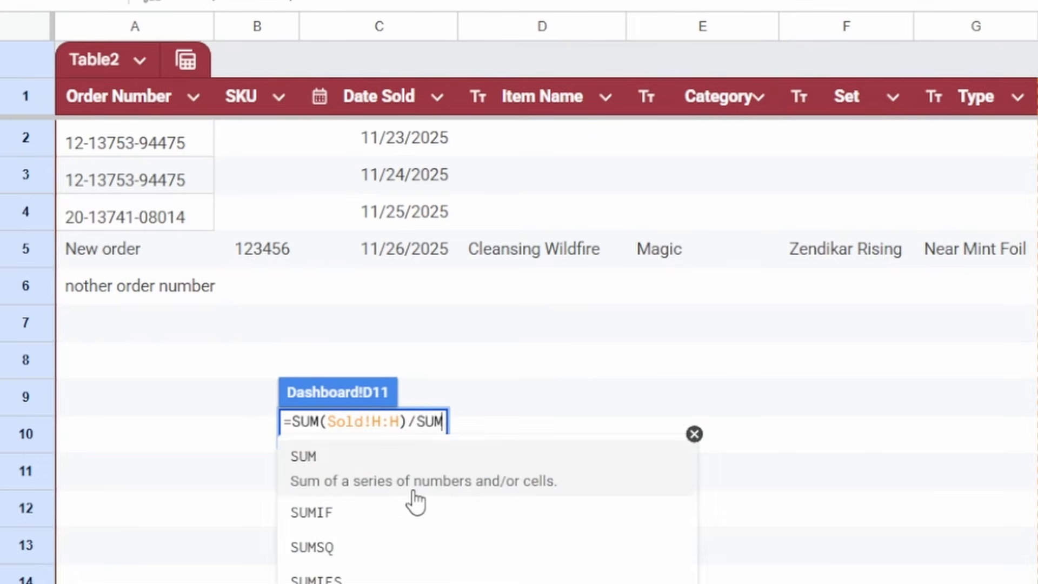
{"action": "left_click", "coordinate": [412, 489]}
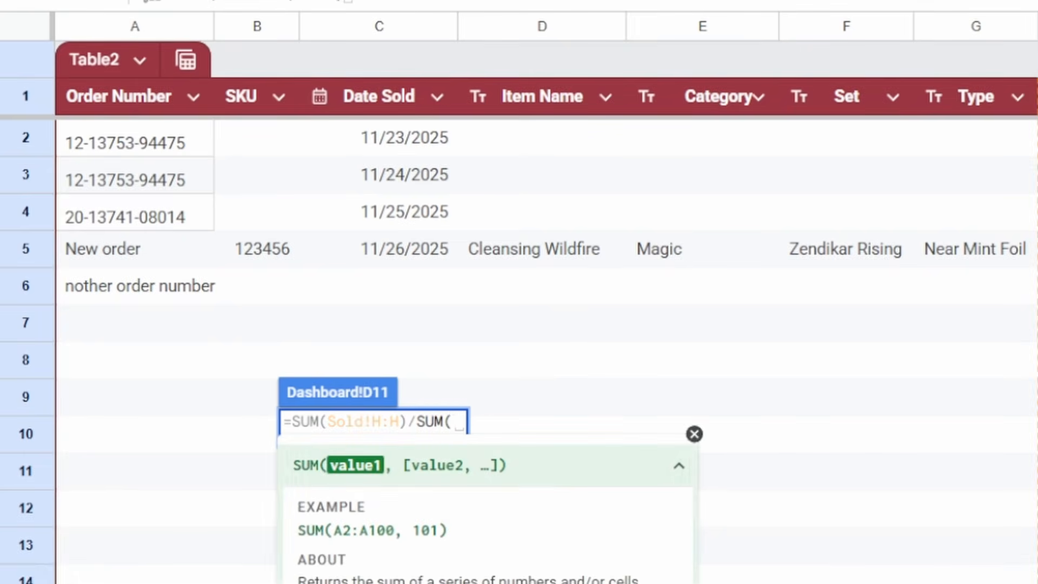
{"action": "left_click", "coordinate": [281, 582]}
{"action": "left_click", "coordinate": [1027, 26]}
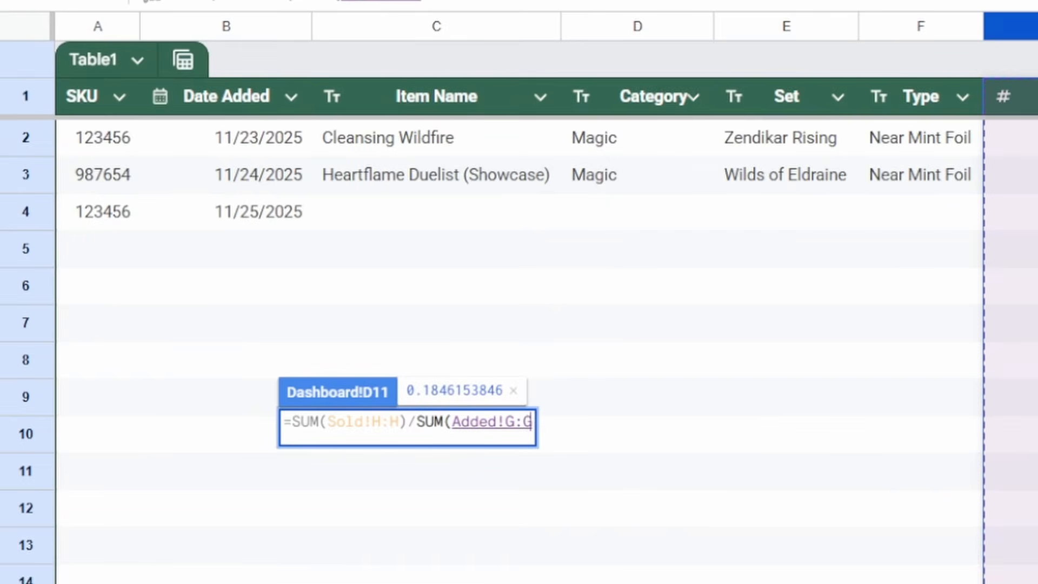
{"action": "type", "text": ")"}
{"action": "key", "text": "Return"}
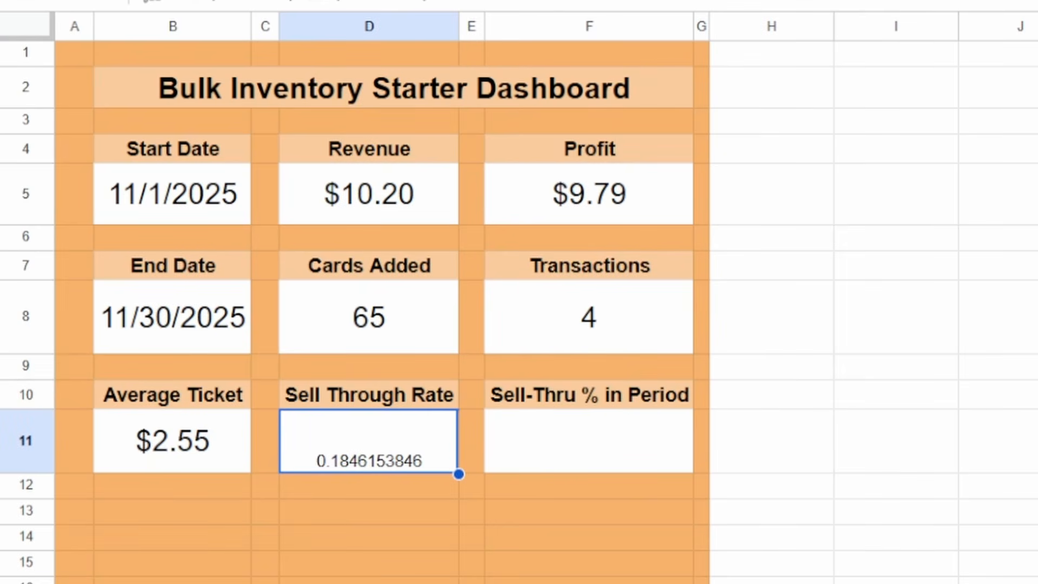
Step: Format the Sell Through Rate in D11 as a percentage and enlarge its text to match the other boxes
{"action": "key", "text": "ctrl+shift+5"}
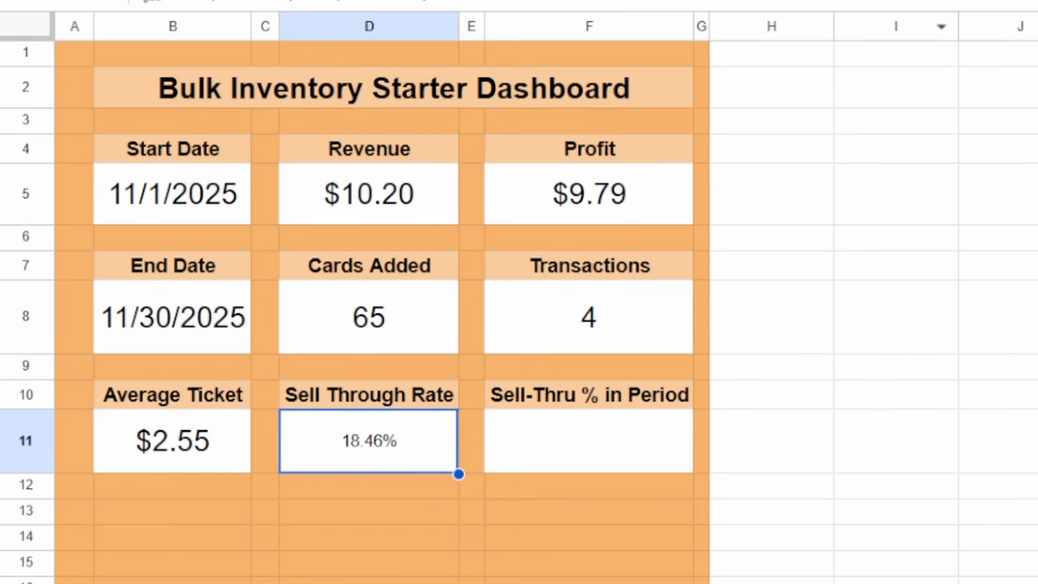
{"action": "key", "text": "ctrl+shift+period"}
{"action": "key", "text": "ctrl+shift+period"}
{"action": "key", "text": "ctrl+shift+period"}
{"action": "key", "text": "ctrl+shift+period"}
{"action": "key", "text": "ctrl+shift+period"}
{"action": "key", "text": "ctrl+shift+period"}
{"action": "key", "text": "ctrl+shift+period"}
{"action": "key", "text": "ctrl+shift+period"}
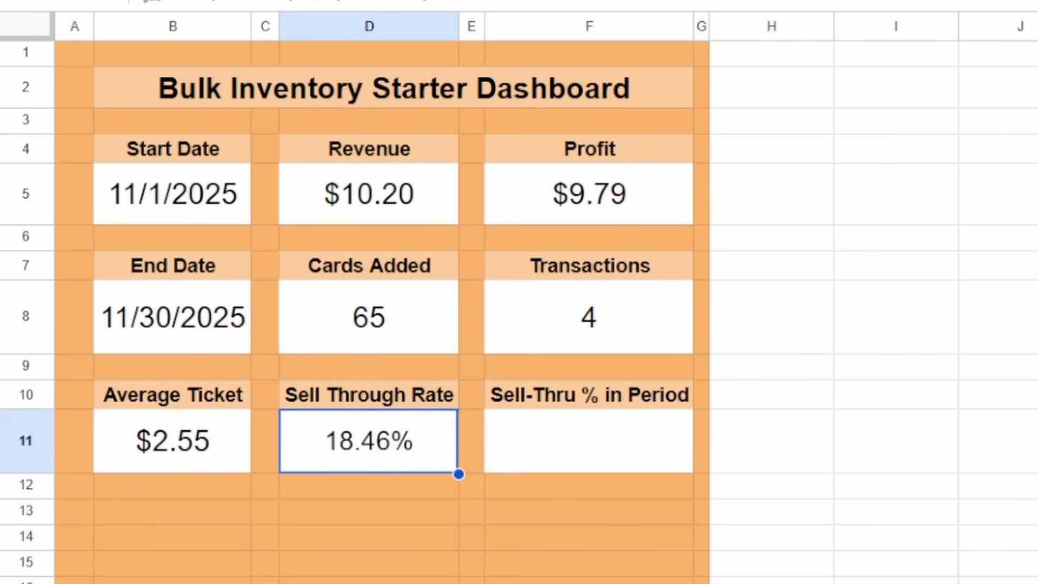
Step: Begin a SUMIFS formula in F11 under Sell-Thru % in Period with Sold!H:H as the sum range
{"action": "left_click", "coordinate": [625, 437]}
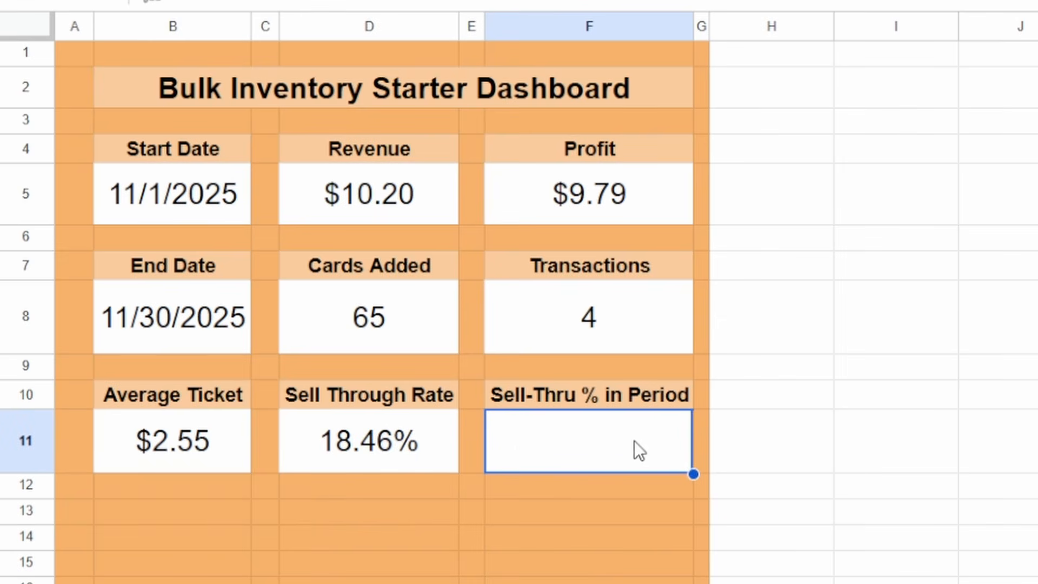
{"action": "left_click", "coordinate": [614, 327]}
{"action": "left_click", "coordinate": [427, 313]}
{"action": "left_click", "coordinate": [610, 321]}
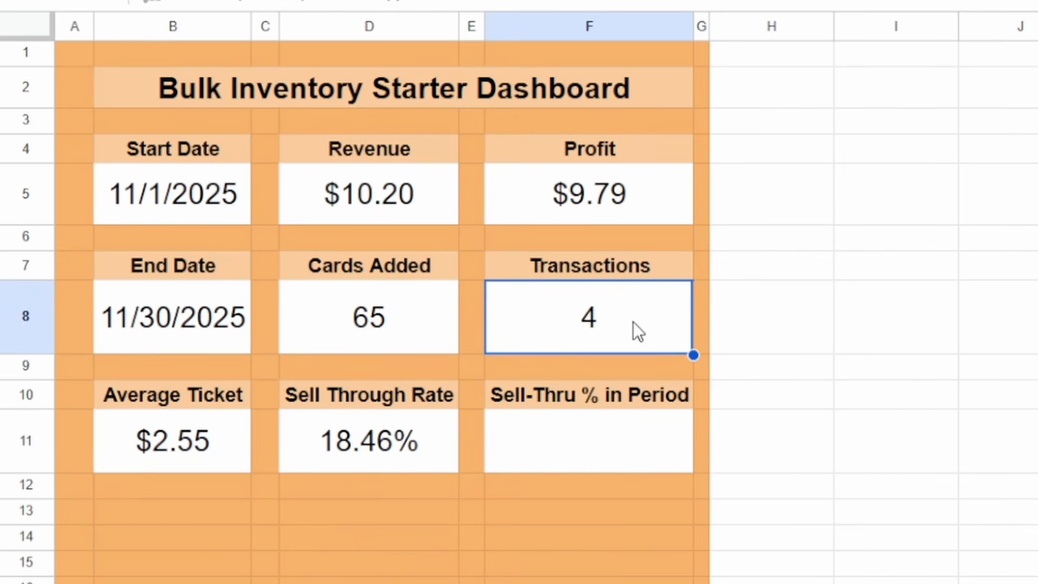
{"action": "left_click", "coordinate": [620, 430]}
{"action": "type", "text": "=SUMIFS("}
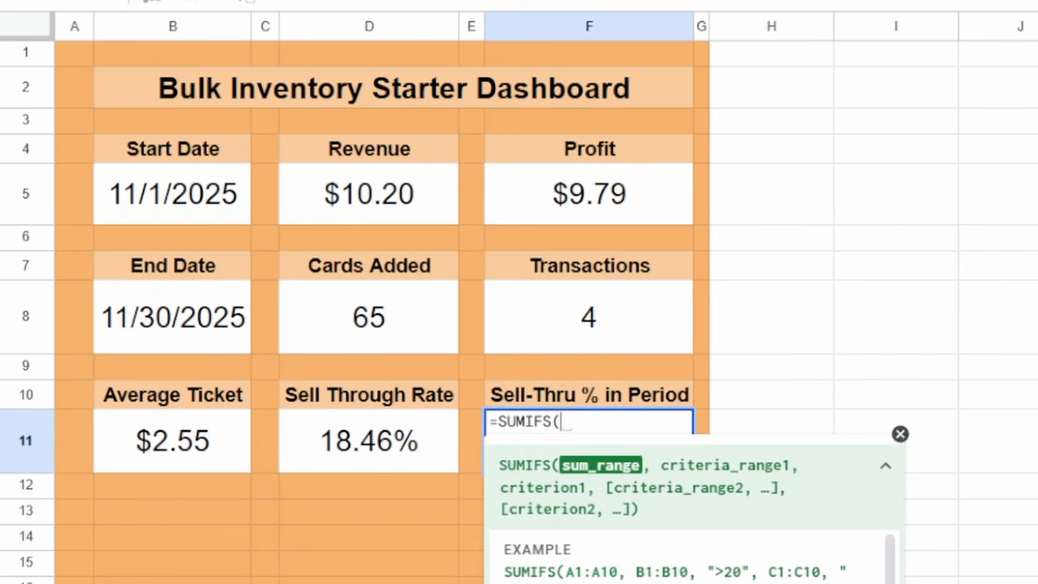
{"action": "left_click", "coordinate": [900, 434]}
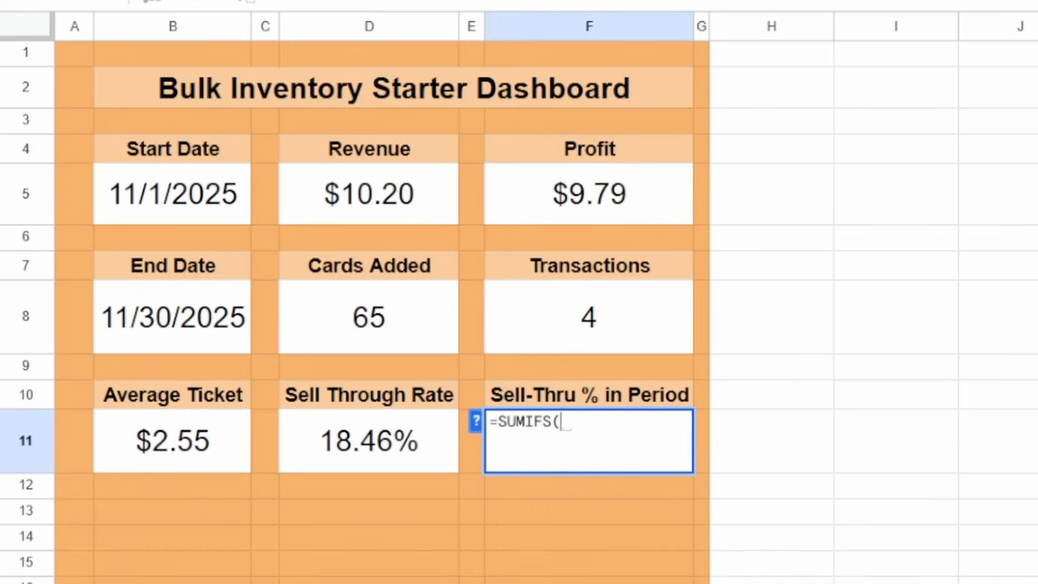
{"action": "key", "text": "ctrl+shift+Page_Down"}
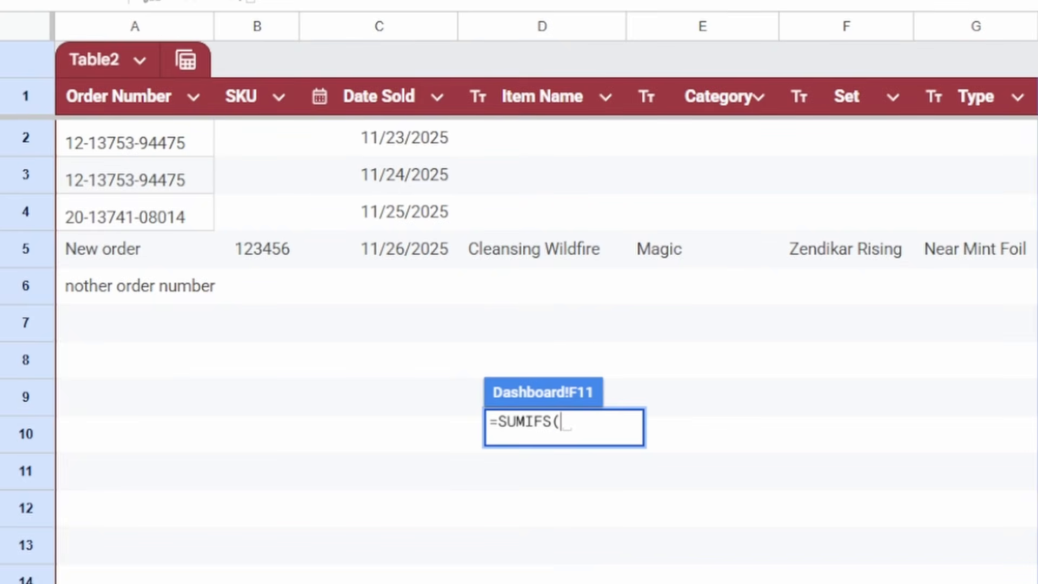
{"action": "left_click", "coordinate": [1037, 26]}
{"action": "type", "text": ","}
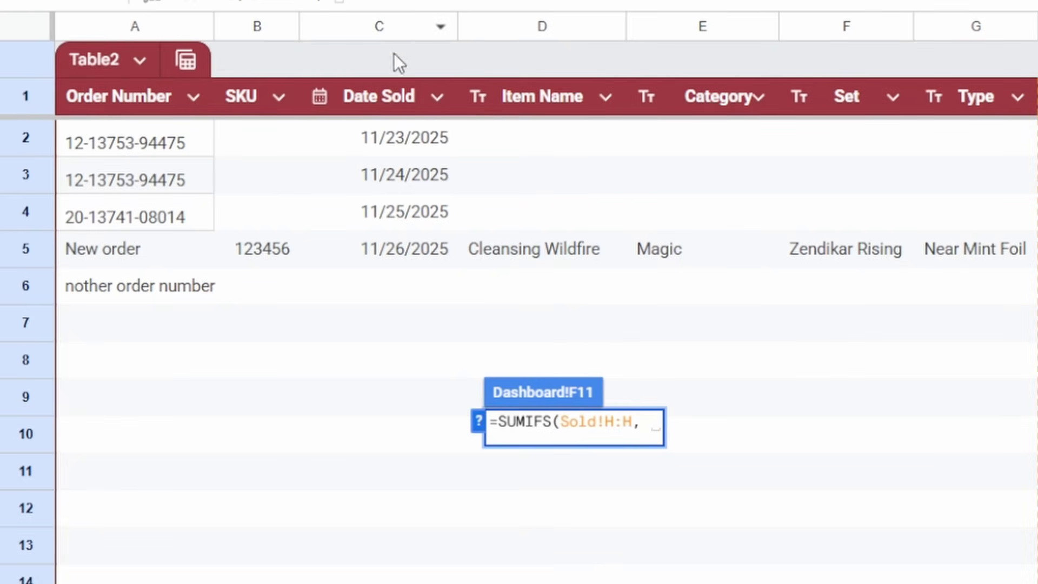
Step: Add the start-date condition to the F11 SUMIFS formula: Sold!C:C, ">=" & B5
{"action": "left_click", "coordinate": [387, 35]}
{"action": "type", "text": ", Sold!C:C,"}
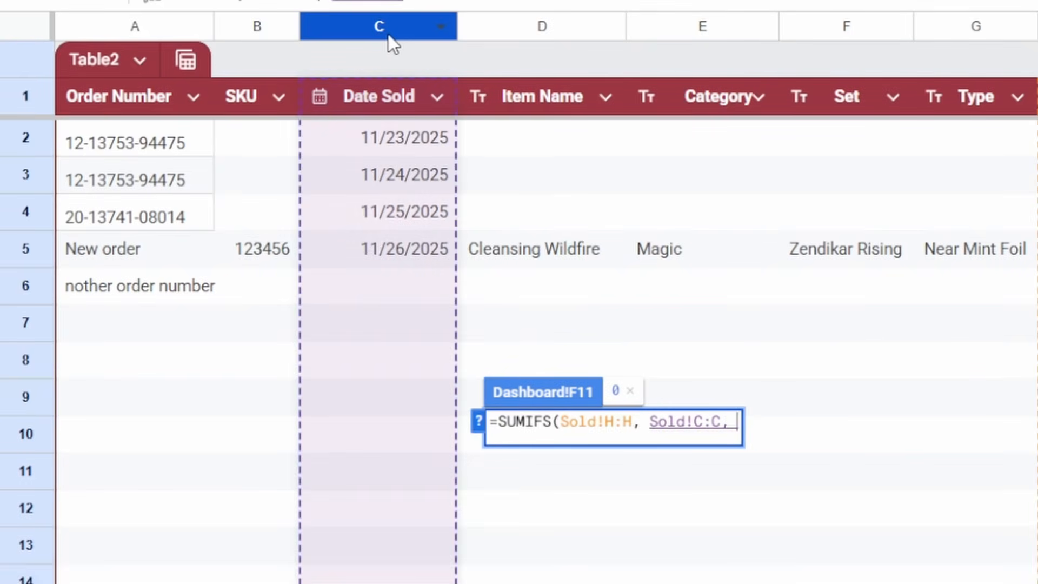
{"action": "type", "text": "\">"}
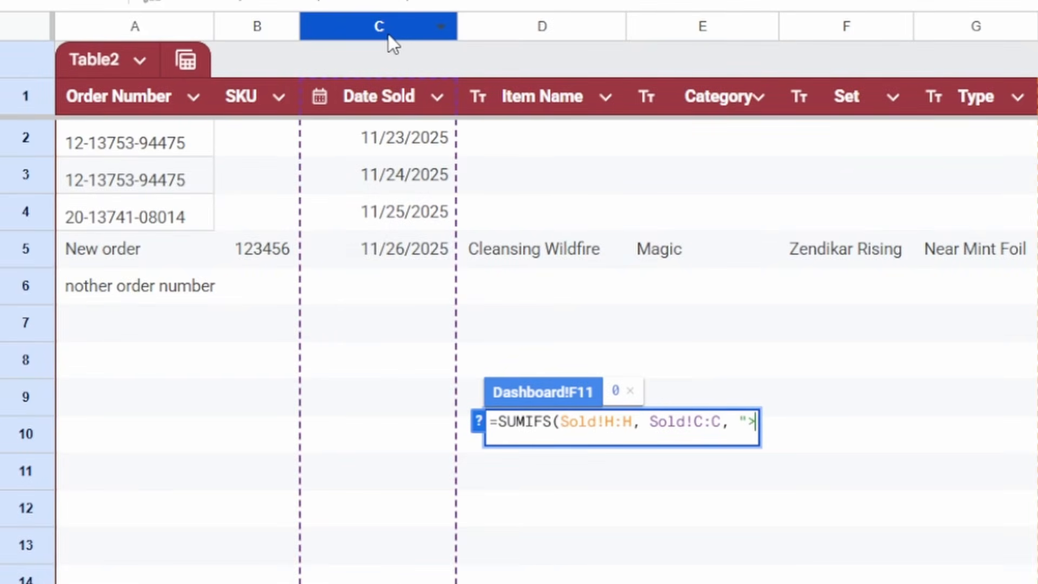
{"action": "type", "text": "=\" "}
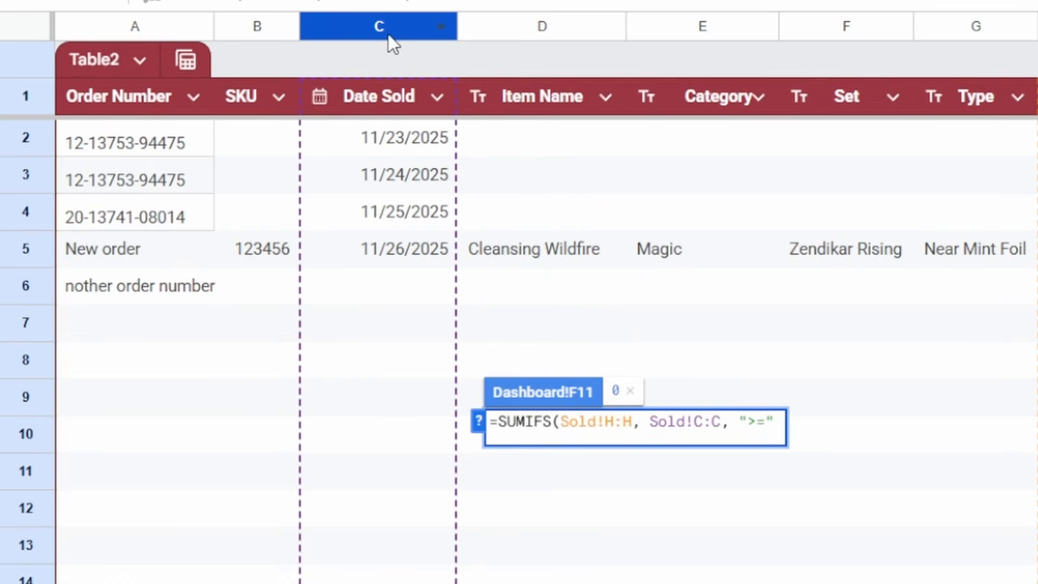
{"action": "type", "text": "&"}
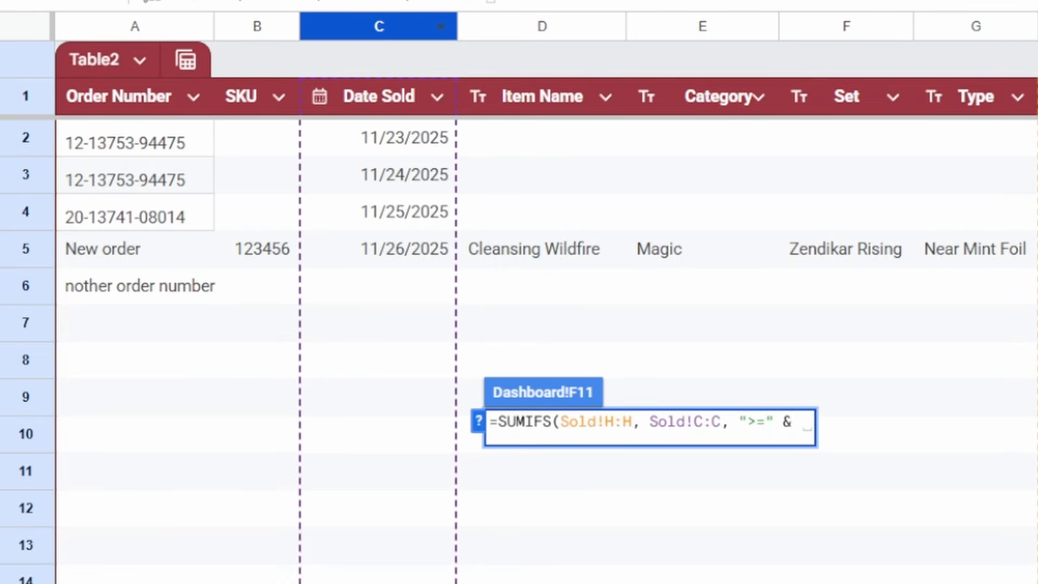
{"action": "left_click", "coordinate": [81, 581]}
{"action": "left_click", "coordinate": [156, 210]}
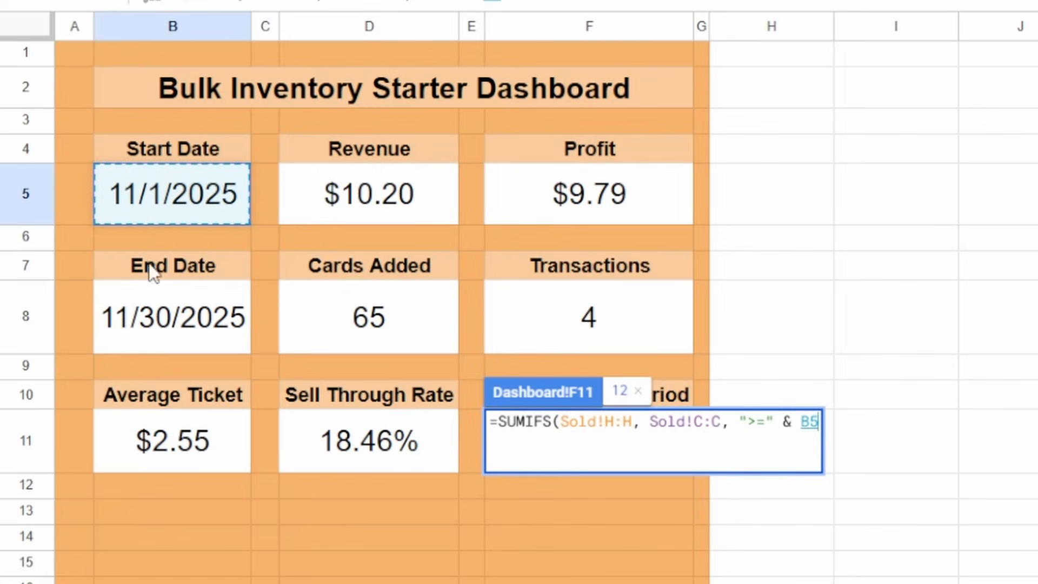
{"action": "type", "text": ","}
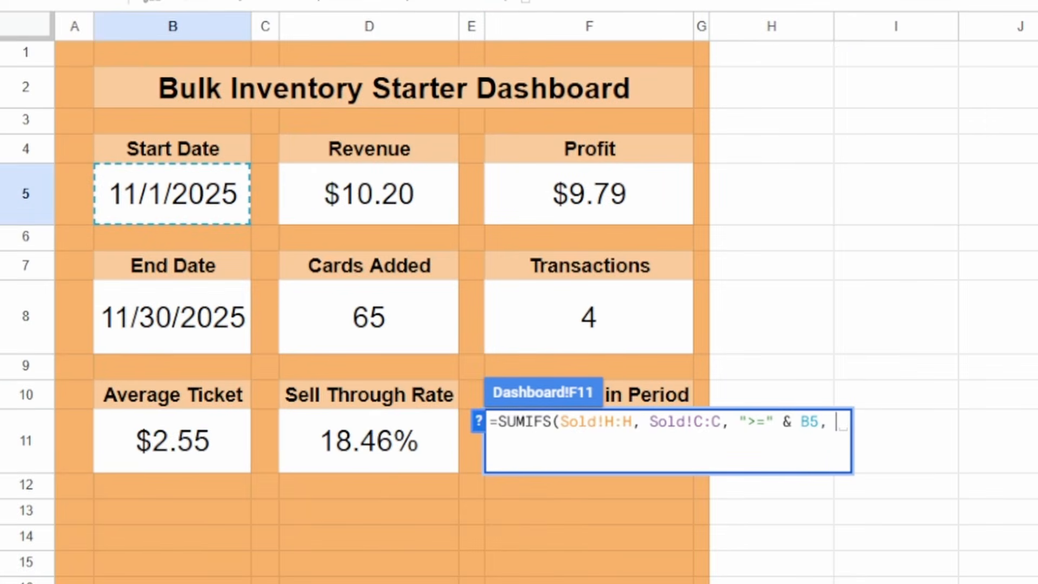
Step: Add the end-date condition Sold!C:C, "<=" & B8 to the F11 formula and close the SUMIFS
{"action": "left_click", "coordinate": [259, 582]}
{"action": "left_click", "coordinate": [358, 29]}
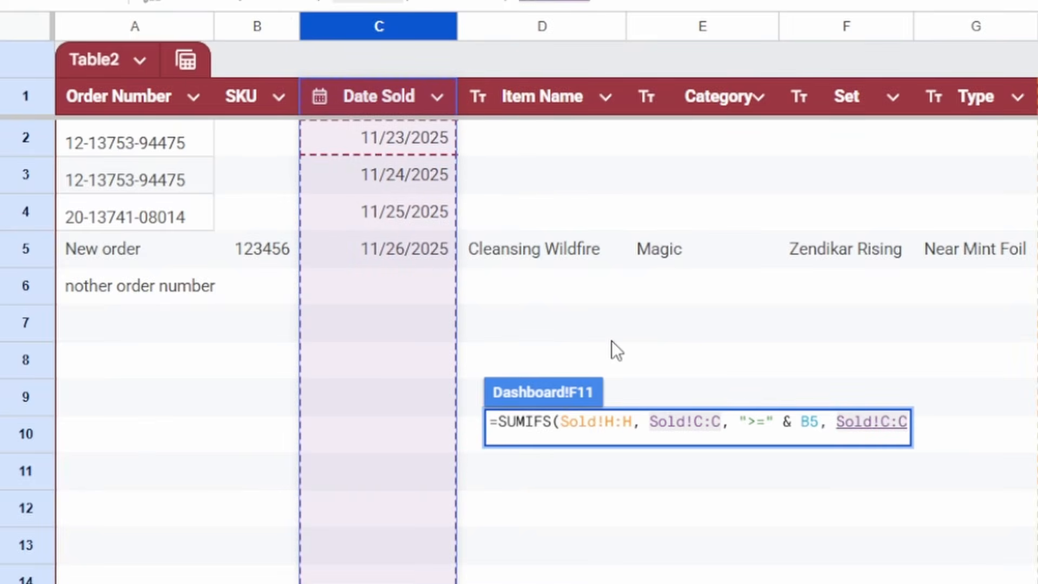
{"action": "type", "text": ", "}
{"action": "type", "text": "\"<"}
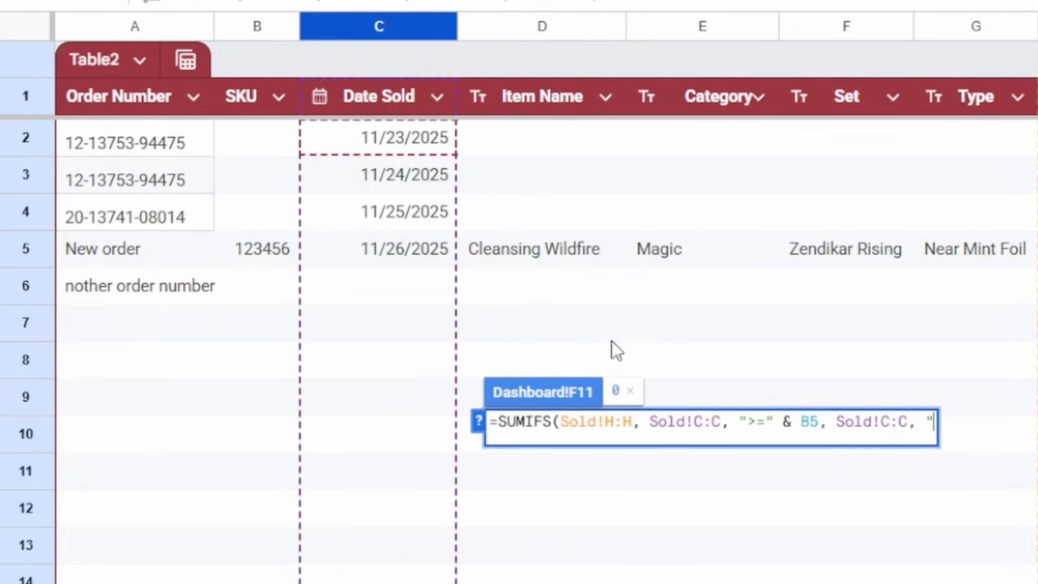
{"action": "type", "text": "=\" &"}
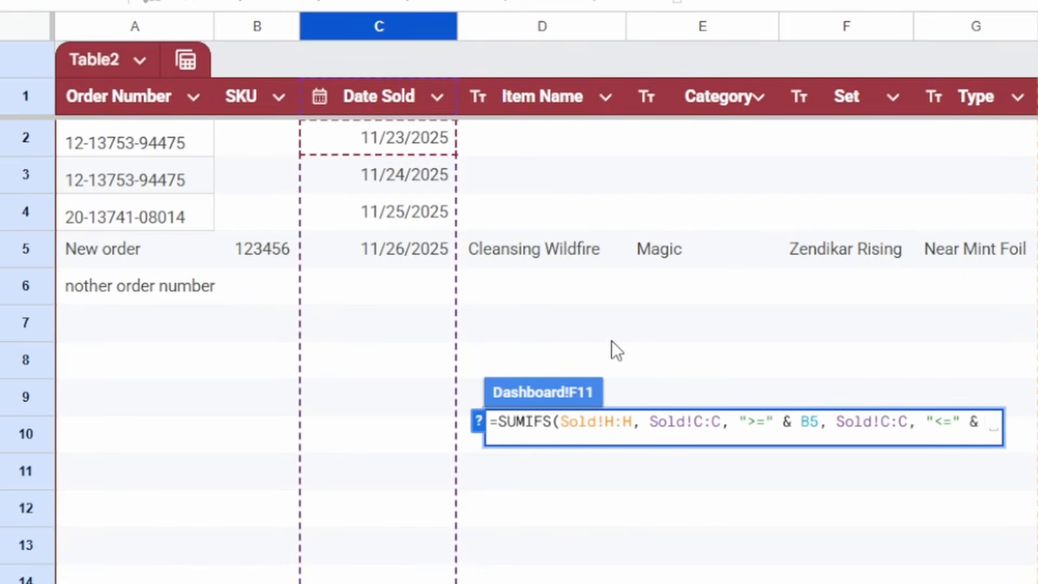
{"action": "left_click", "coordinate": [255, 583]}
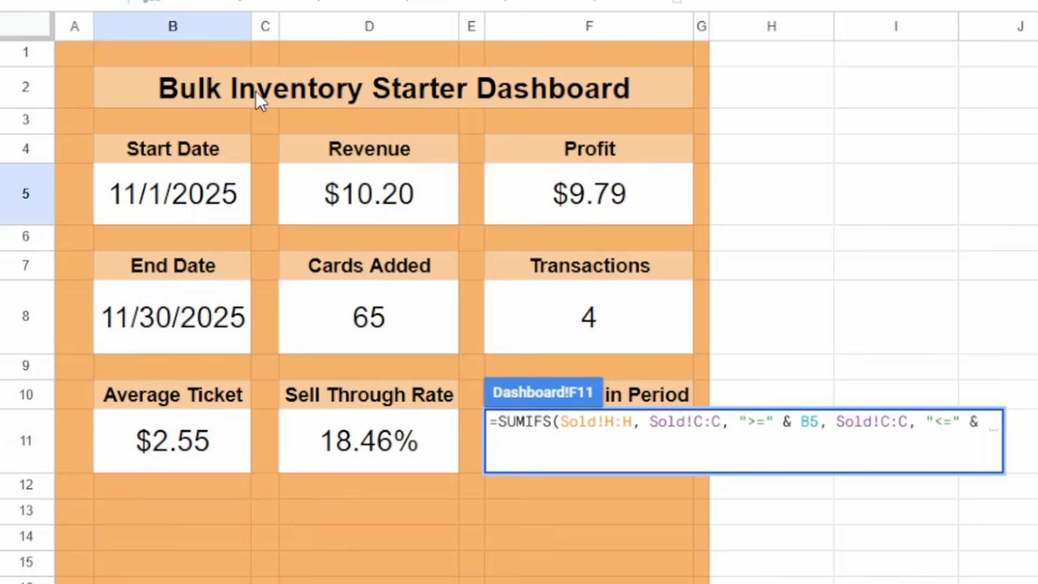
{"action": "left_click", "coordinate": [161, 325]}
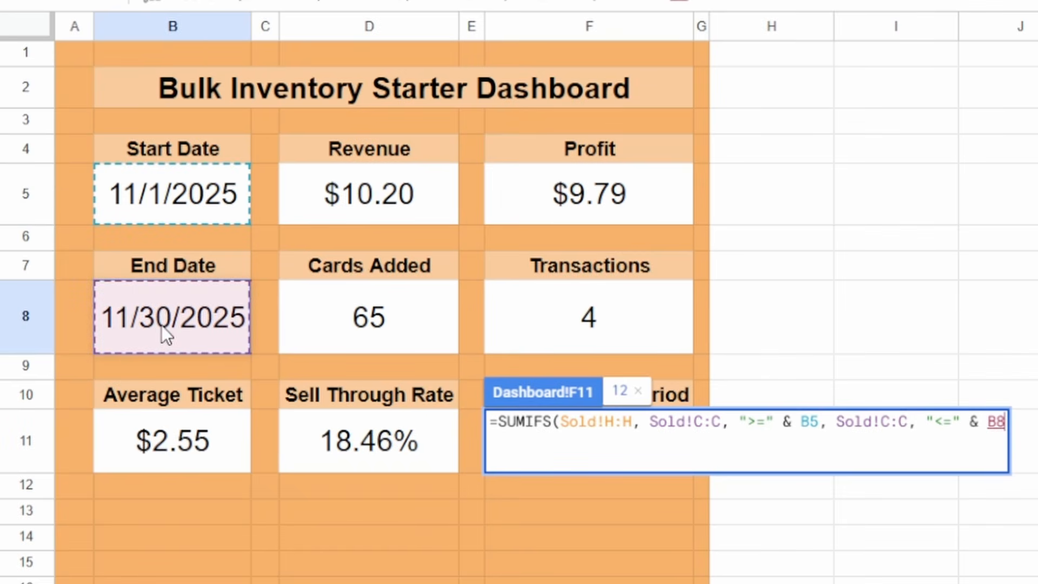
{"action": "type", "text": ")"}
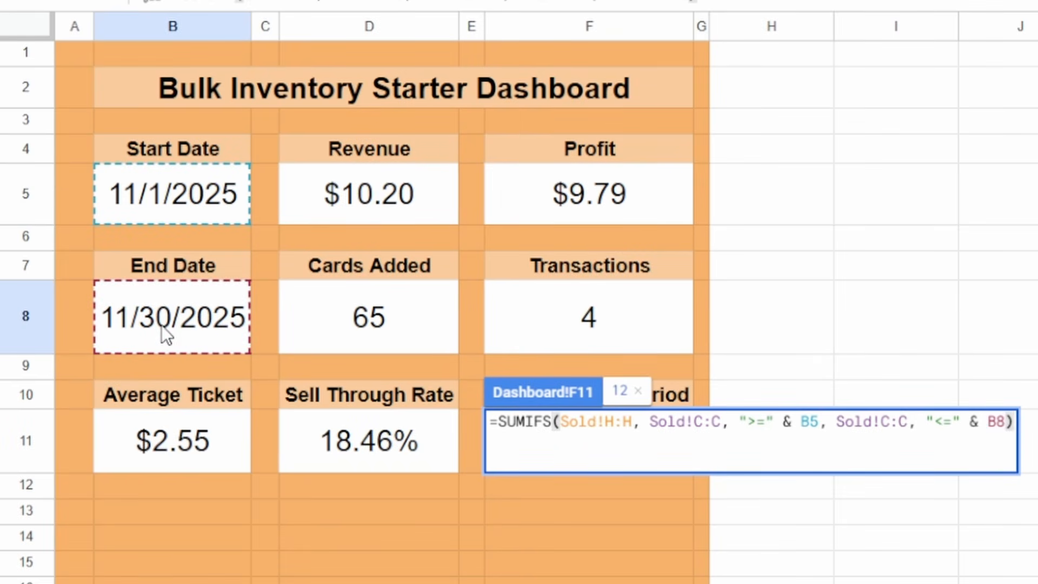
Step: Wrap the F11 SUMIFS in parentheses, divide it by the Cards Added value in D8, and enter the formula
{"action": "type", "text": ")"}
{"action": "key", "text": "Home"}
{"action": "key", "text": "Right"}
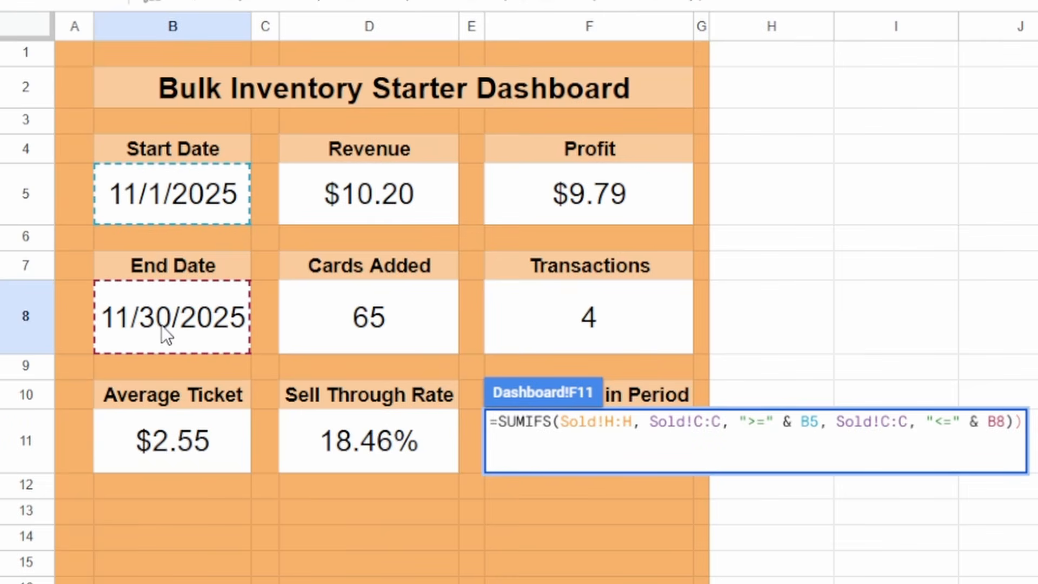
{"action": "type", "text": "("}
{"action": "key", "text": "End"}
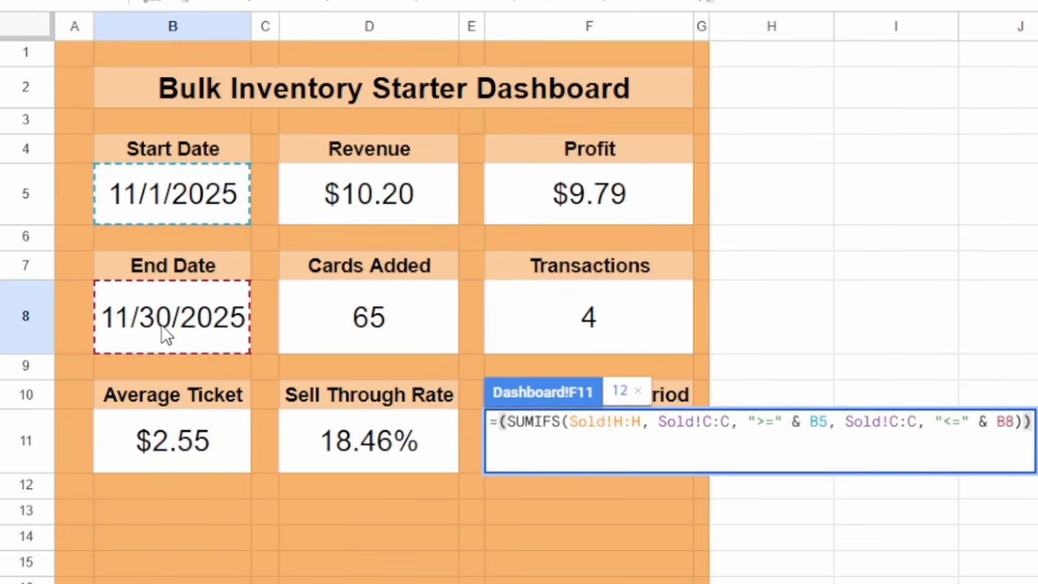
{"action": "type", "text": "/"}
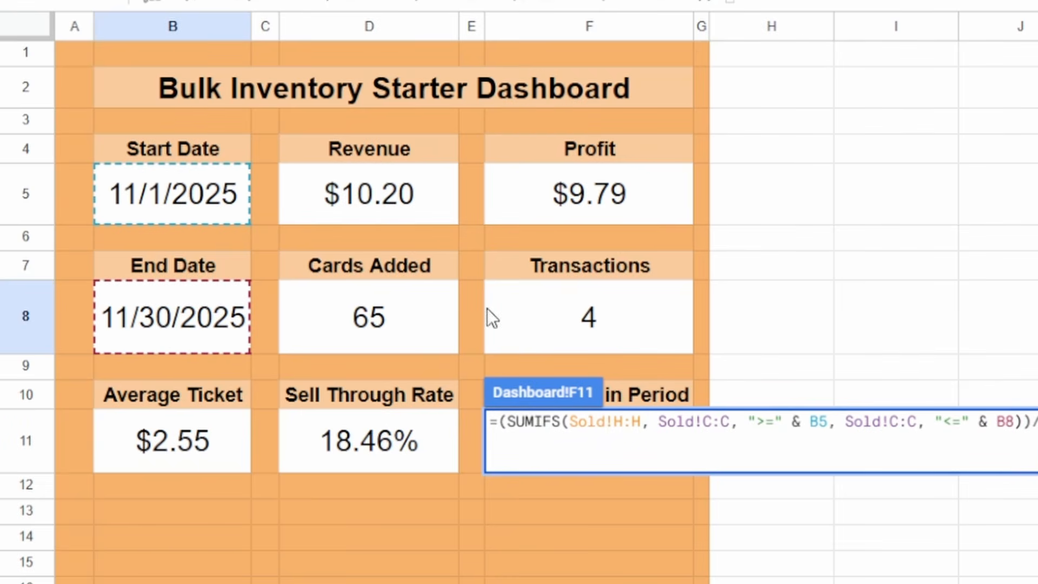
{"action": "left_click", "coordinate": [385, 302]}
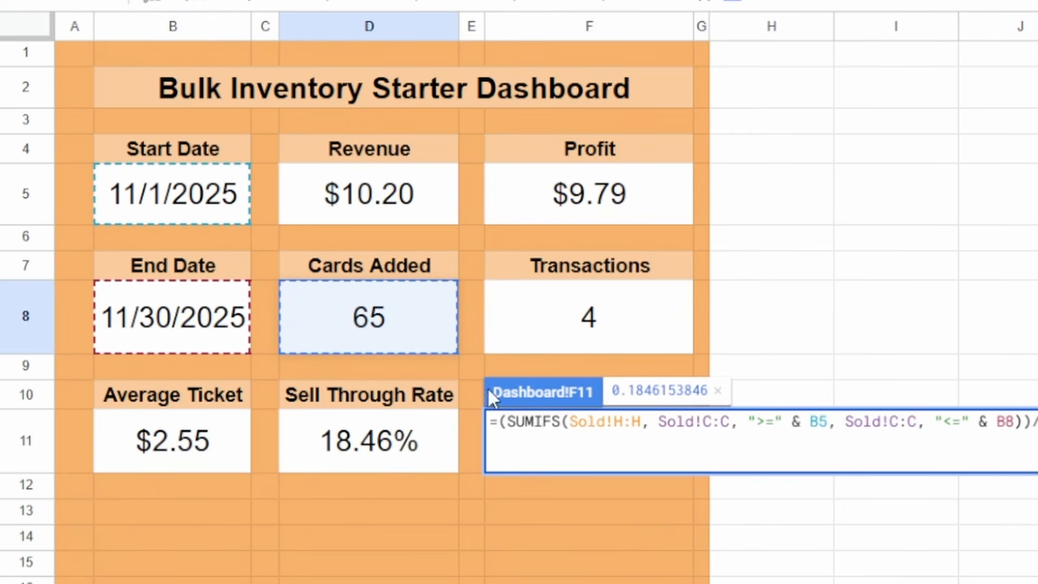
{"action": "key", "text": "Return"}
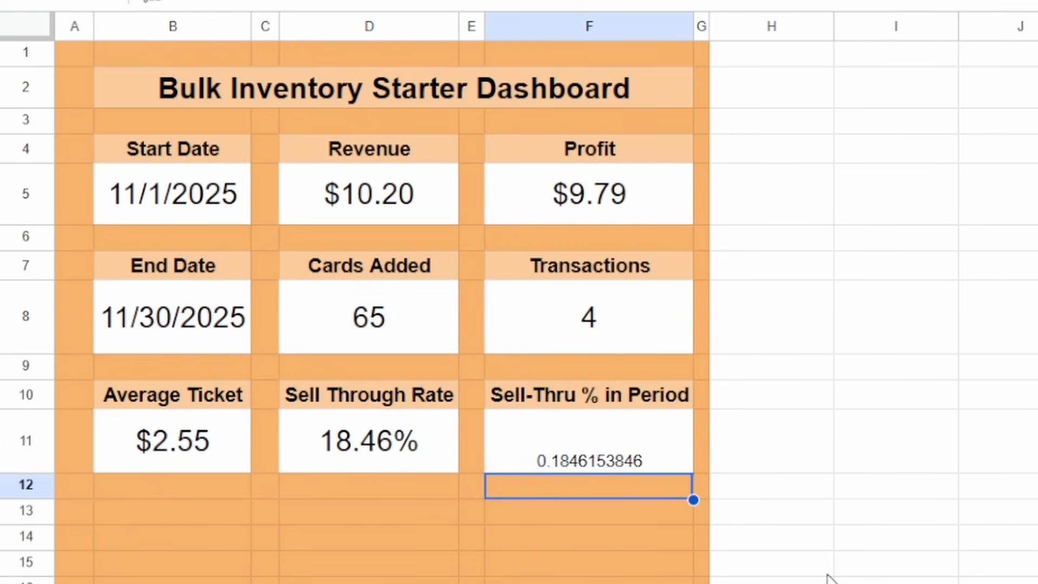
Step: Format Sell-Thru % in Period in F11 as a percentage and enlarge its text to match the other boxes
{"action": "left_click", "coordinate": [564, 451]}
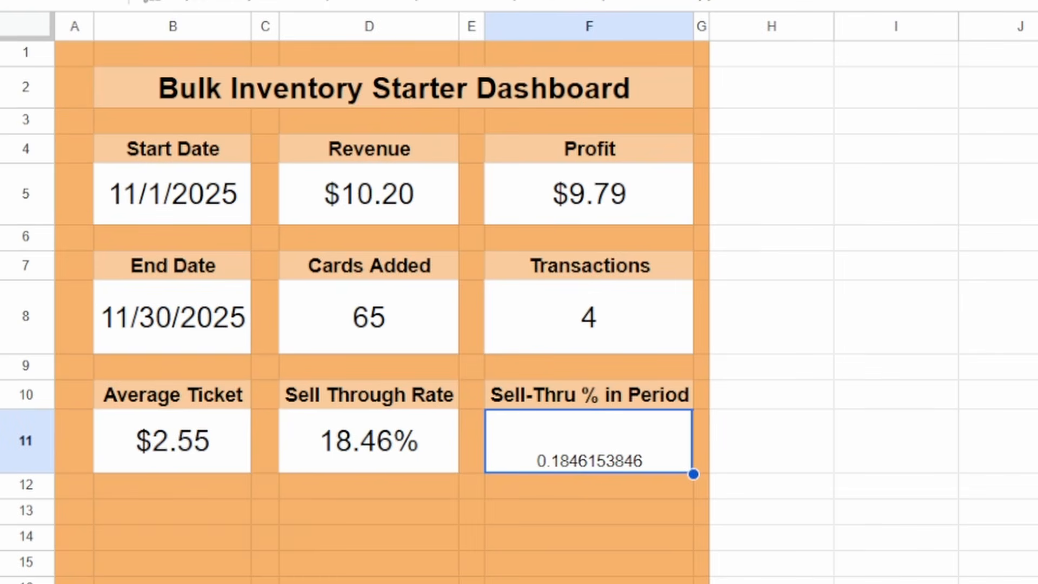
{"action": "key", "text": "ctrl+shift+5"}
{"action": "key", "text": "ctrl+shift+period"}
{"action": "key", "text": "ctrl+shift+period"}
{"action": "key", "text": "ctrl+shift+period"}
{"action": "key", "text": "ctrl+shift+period"}
{"action": "key", "text": "ctrl+shift+period"}
{"action": "key", "text": "ctrl+shift+period"}
{"action": "key", "text": "ctrl+shift+period"}
{"action": "key", "text": "ctrl+shift+period"}
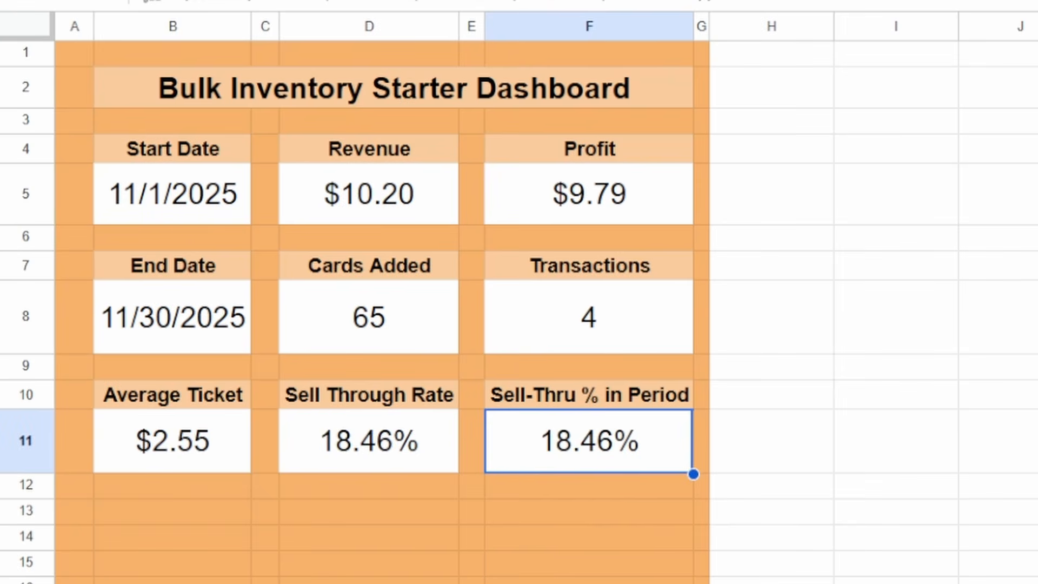
Step: Set the Start Date in B5 to 11/25/2025 and compare the two sell-through boxes
{"action": "left_click", "coordinate": [276, 310]}
{"action": "double_click", "coordinate": [162, 192]}
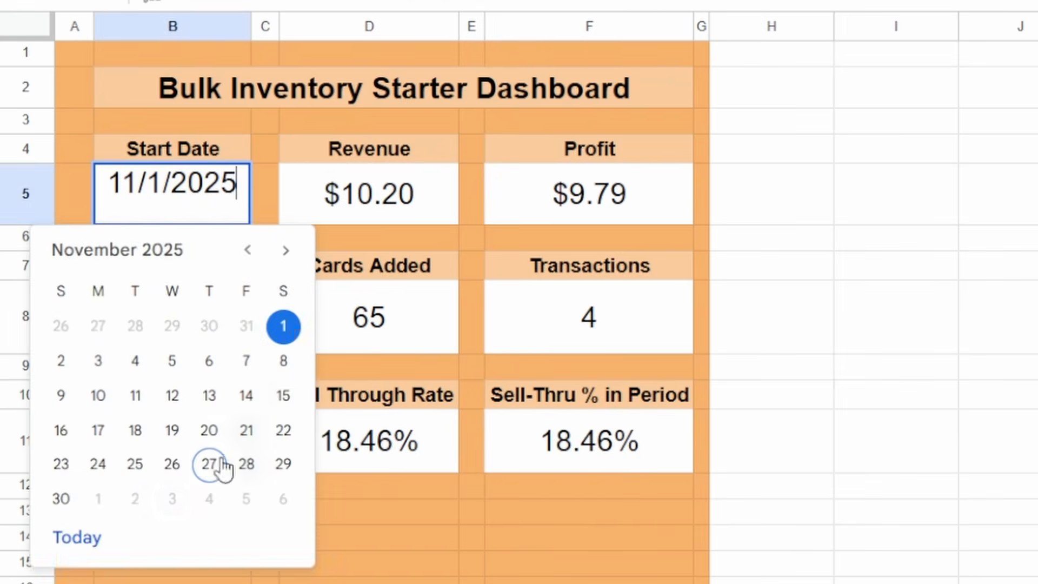
{"action": "left_click", "coordinate": [135, 464]}
{"action": "left_click", "coordinate": [541, 460]}
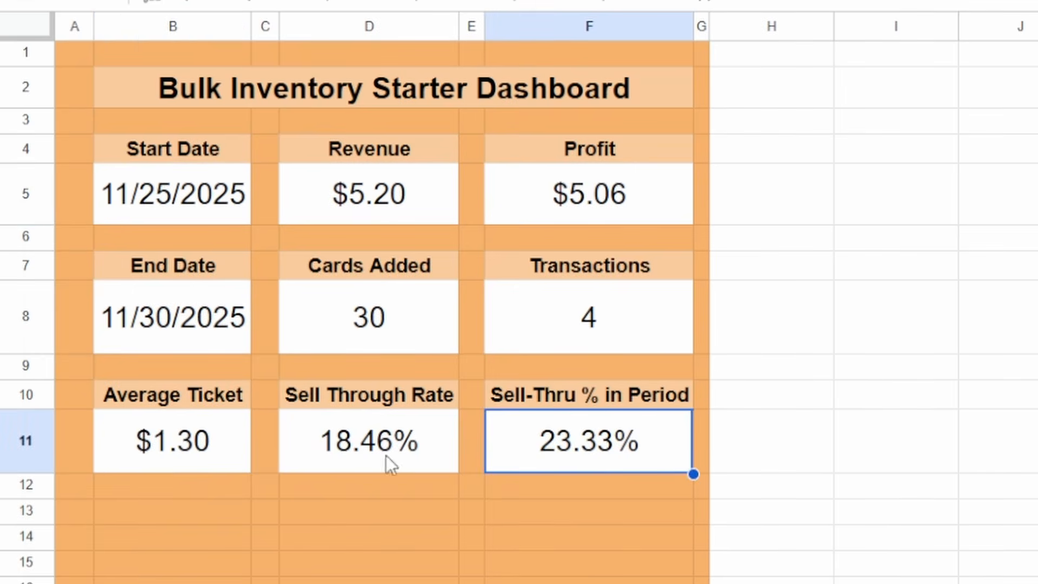
{"action": "left_click", "coordinate": [454, 462]}
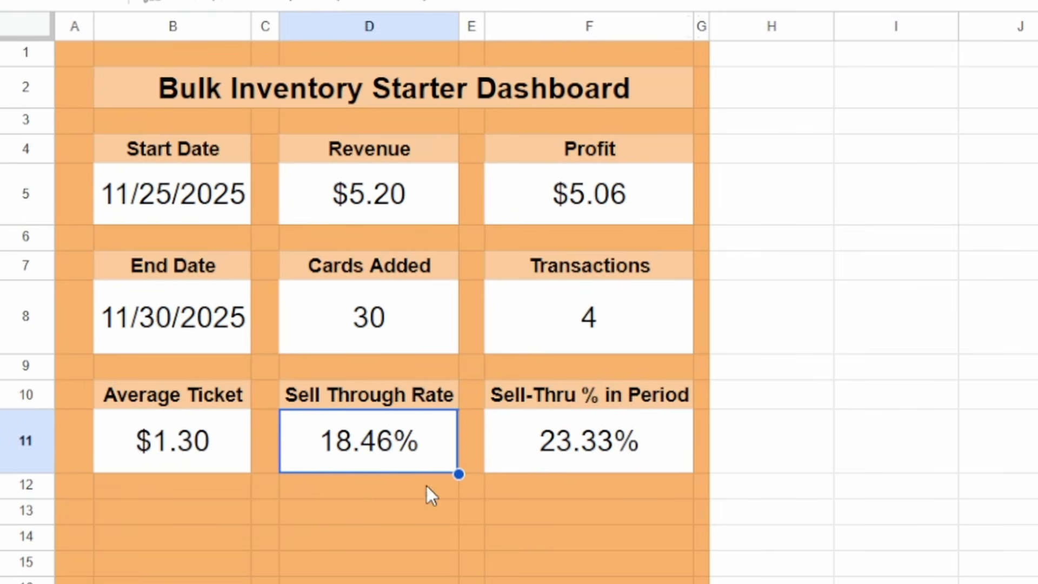